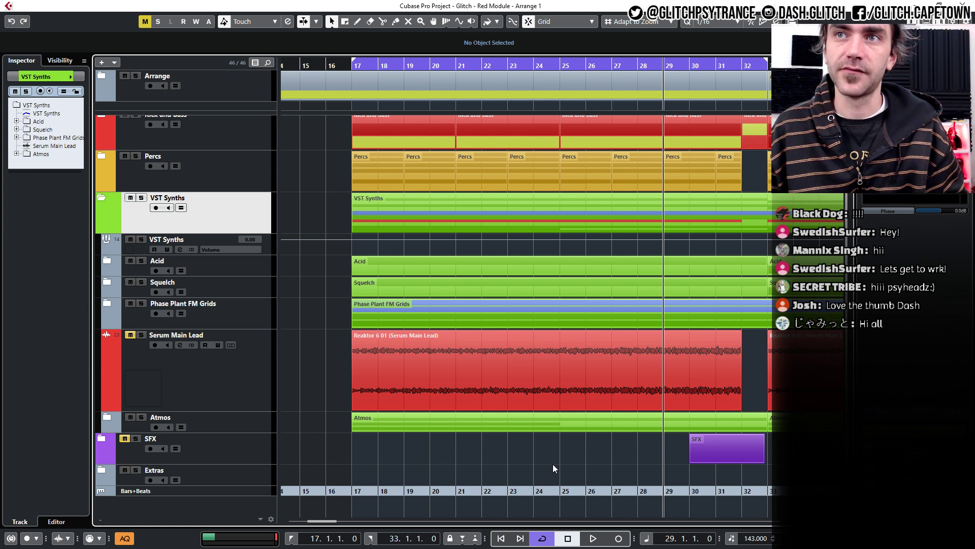
Check the tracks inside the Acid folder, close it again and collapse the VST Synths folder.
{"action": "key", "text": "g"}
{"action": "key", "text": "g"}
{"action": "key", "text": "g"}
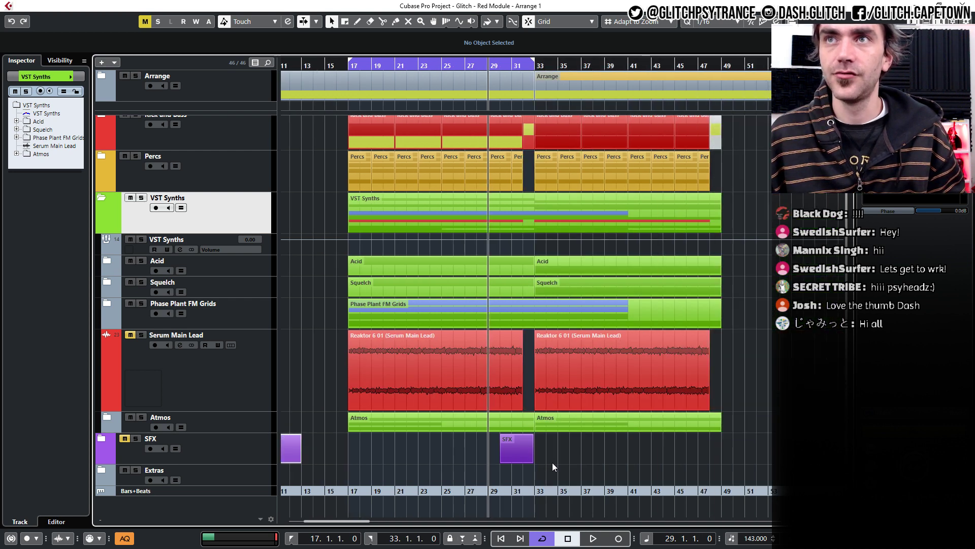
{"action": "scroll", "coordinate": [553, 463], "scroll_direction": "up", "scroll_amount": 1}
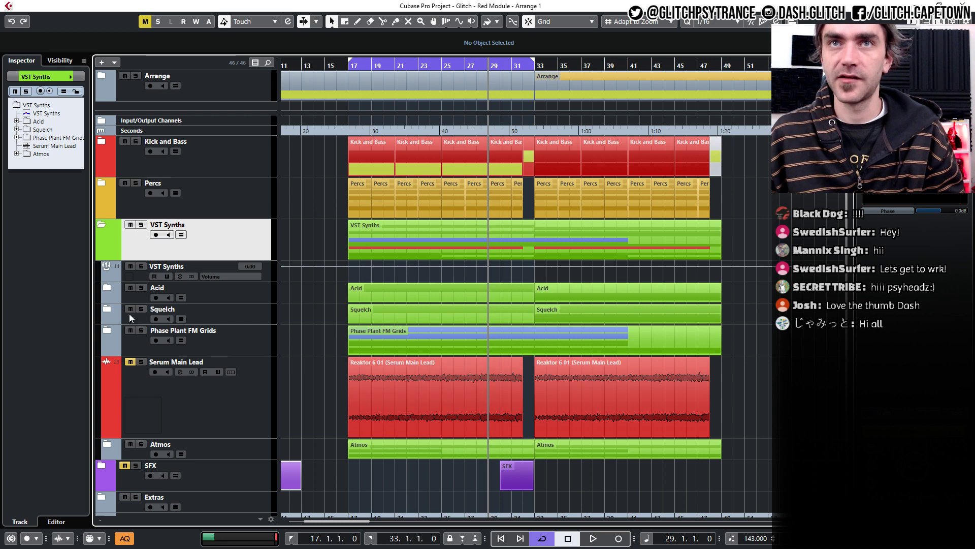
{"action": "left_click", "coordinate": [108, 288]}
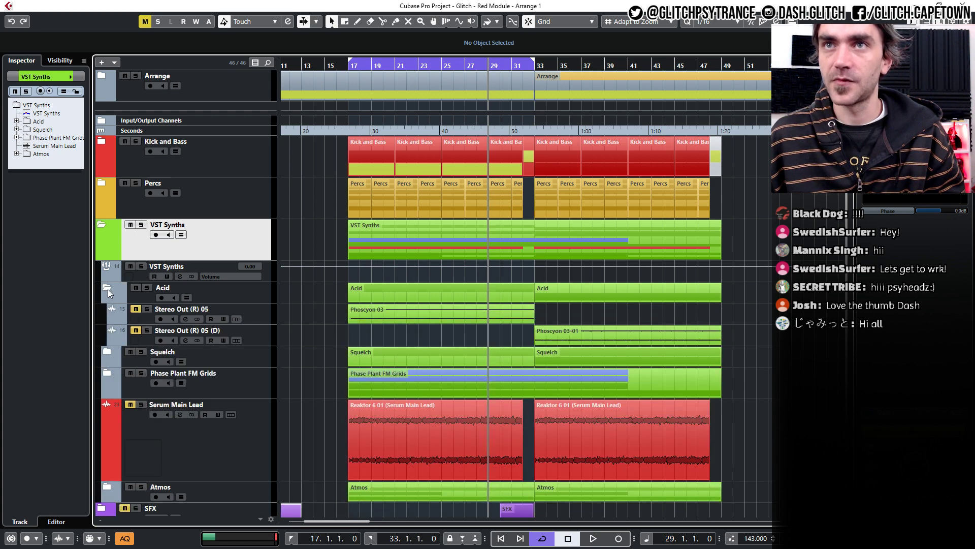
{"action": "left_click", "coordinate": [108, 288]}
{"action": "scroll", "coordinate": [325, 395], "scroll_direction": "down", "scroll_amount": 1}
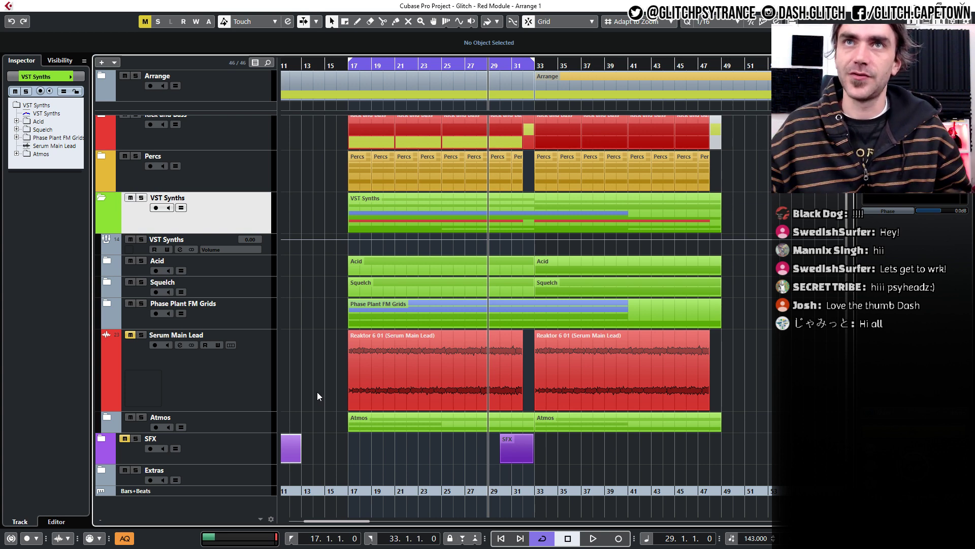
{"action": "scroll", "coordinate": [334, 380], "scroll_direction": "up", "scroll_amount": 1}
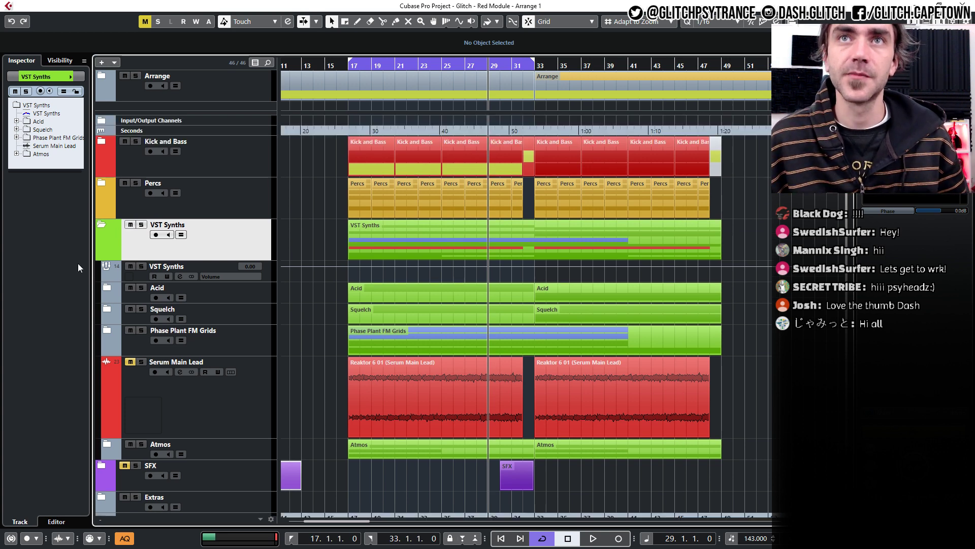
{"action": "left_click", "coordinate": [105, 221]}
{"action": "scroll", "coordinate": [355, 210], "scroll_direction": "down", "scroll_amount": 3}
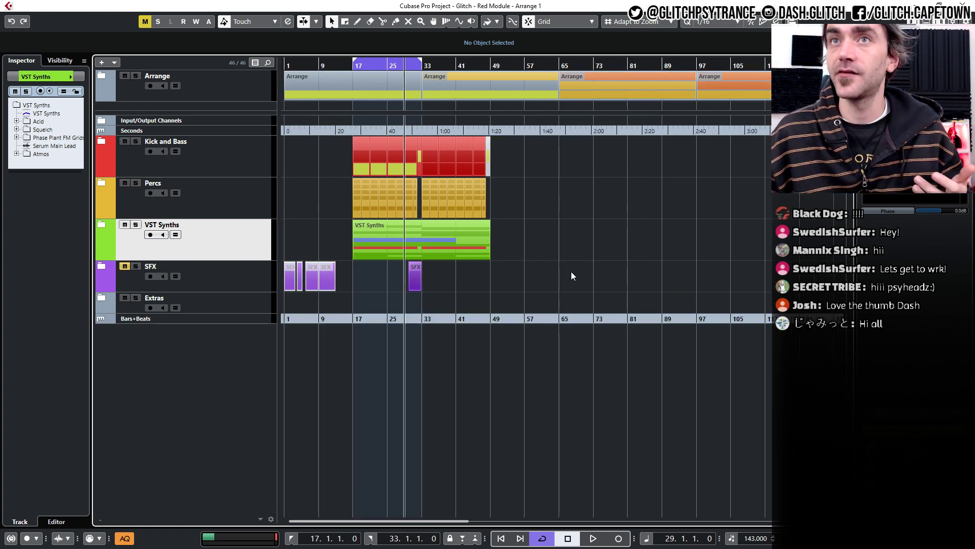
Expand the Arrange folder, enlarge the upper track area to show KB, Perc and Synths, and select their blocks from bar 97 onward.
{"action": "left_click", "coordinate": [100, 76]}
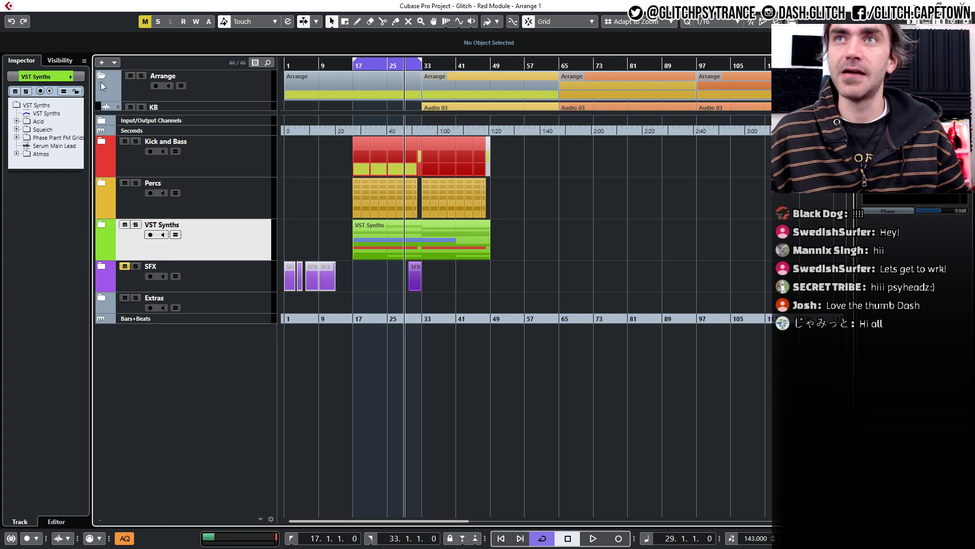
{"action": "left_click_drag", "start_coordinate": [188, 114], "coordinate": [187, 239]}
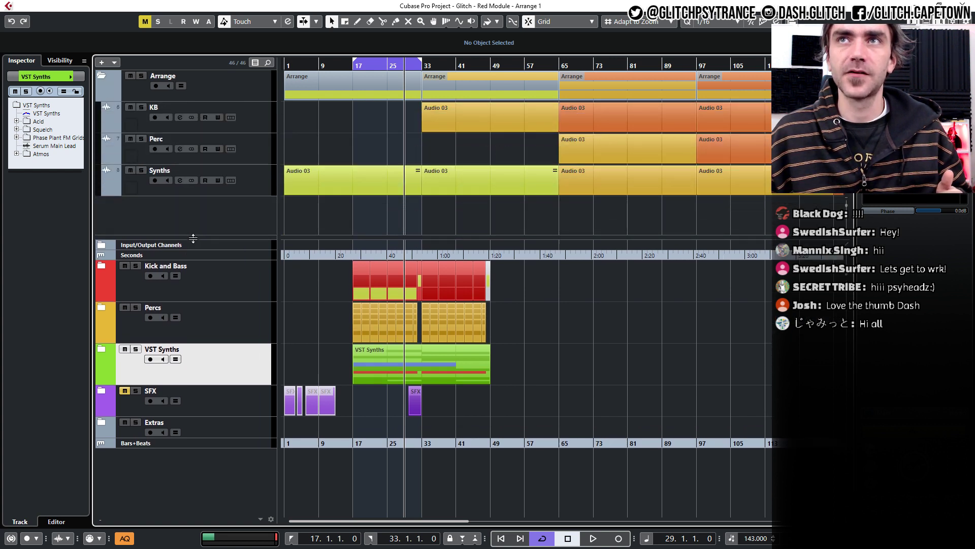
{"action": "key", "text": "g"}
{"action": "key", "text": "g"}
{"action": "key", "text": "g"}
{"action": "key", "text": "g"}
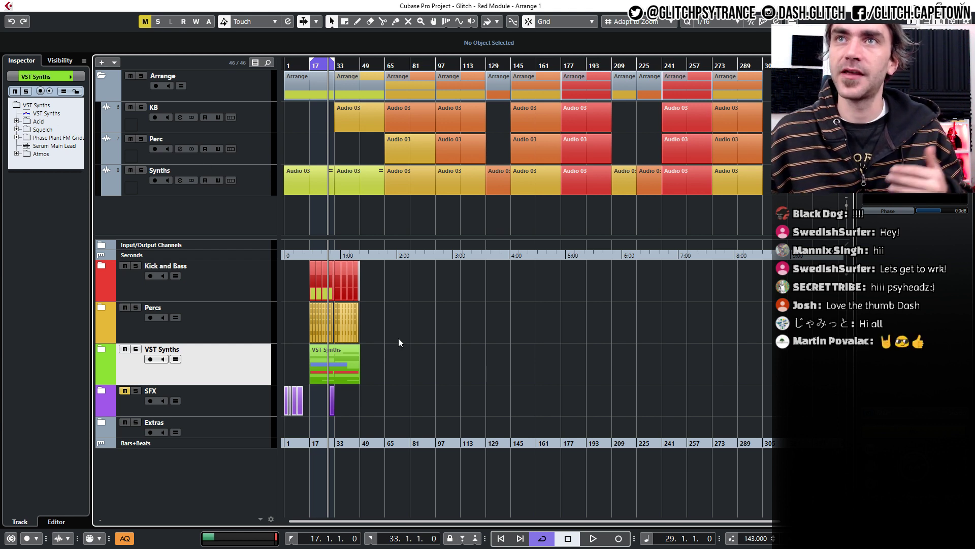
{"action": "left_click_drag", "start_coordinate": [462, 232], "coordinate": [828, 87]}
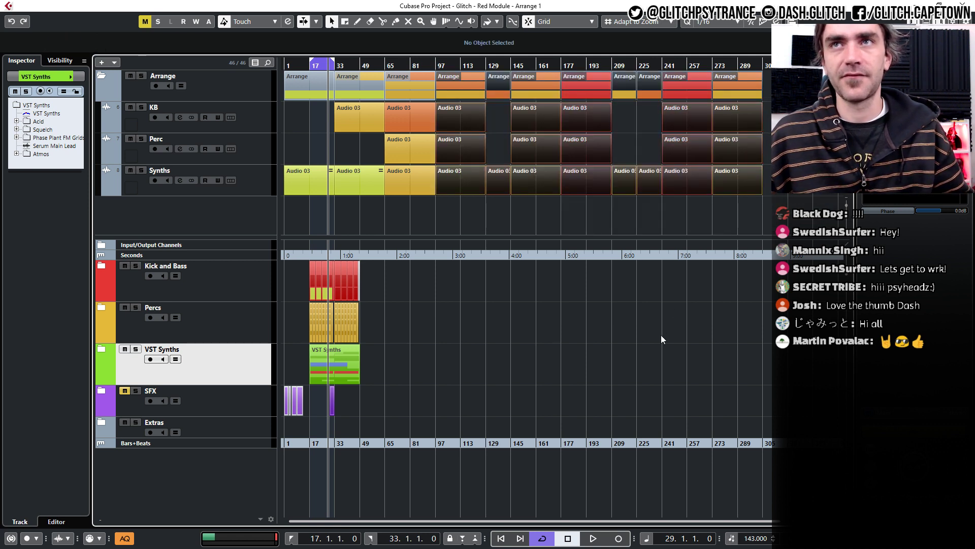
Collapse the Arrange folder and shrink the upper track area to just below it.
{"action": "left_click", "coordinate": [101, 76]}
{"action": "left_click", "coordinate": [475, 172]}
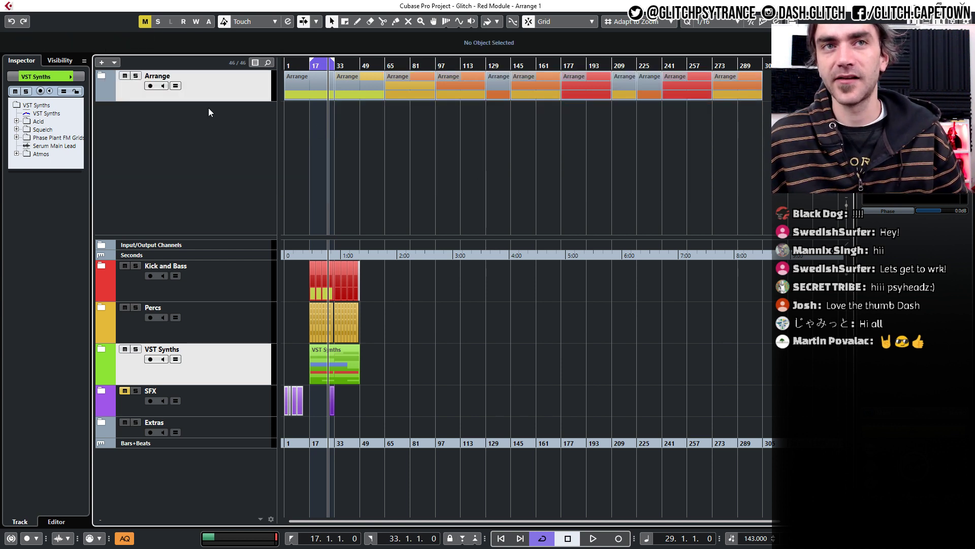
{"action": "left_click", "coordinate": [243, 244]}
{"action": "left_click_drag", "start_coordinate": [243, 237], "coordinate": [228, 142]}
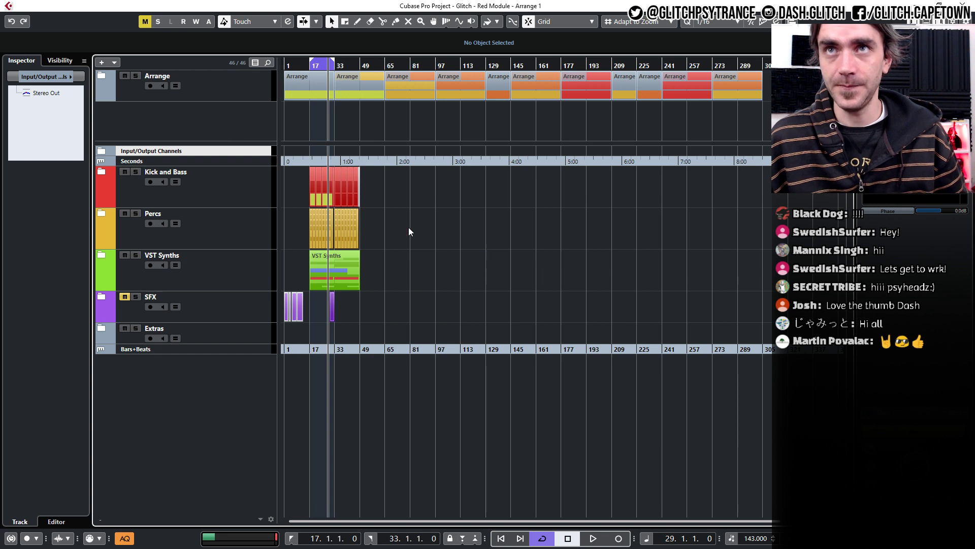
Examine the Kick and Bass, Percs, VST Synths and SFX parts in the first 49 bars against the Arrange blocks.
{"action": "scroll", "coordinate": [334, 225], "scroll_direction": "up", "scroll_amount": 2}
{"action": "scroll", "coordinate": [395, 237], "scroll_direction": "left", "scroll_amount": 2}
{"action": "scroll", "coordinate": [343, 269], "scroll_direction": "up", "scroll_amount": 2}
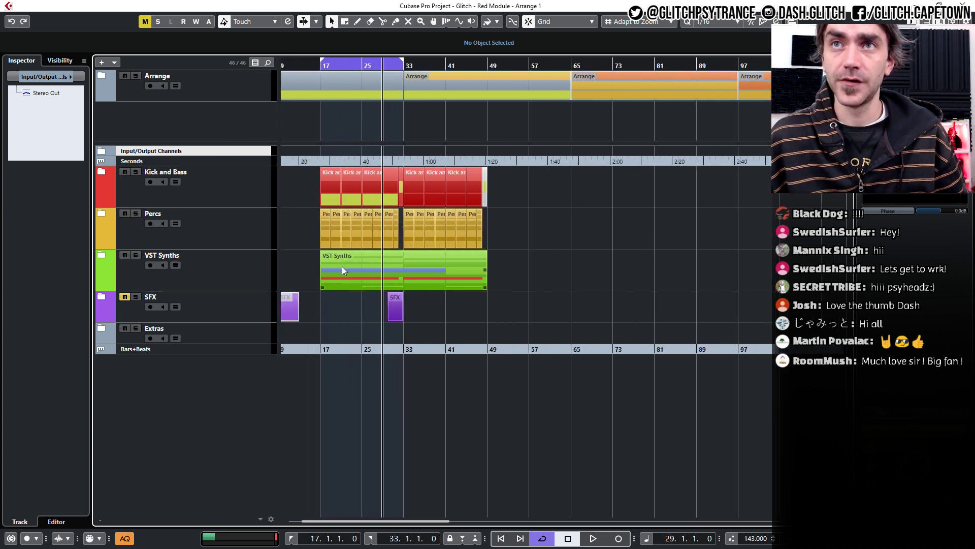
{"action": "scroll", "coordinate": [342, 266], "scroll_direction": "up", "scroll_amount": 1}
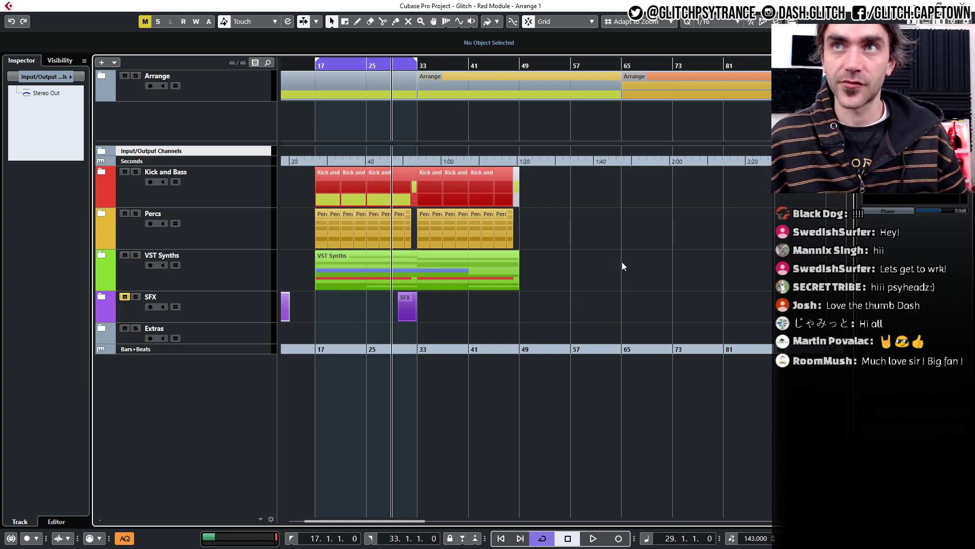
{"action": "scroll", "coordinate": [502, 267], "scroll_direction": "down", "scroll_amount": 1}
{"action": "scroll", "coordinate": [498, 268], "scroll_direction": "left", "scroll_amount": 1}
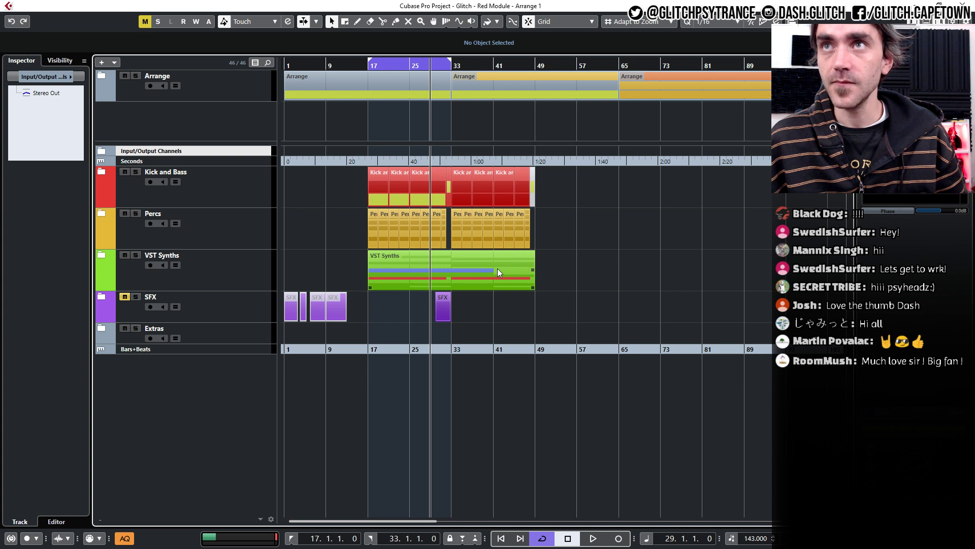
{"action": "scroll", "coordinate": [498, 269], "scroll_direction": "down", "scroll_amount": 1}
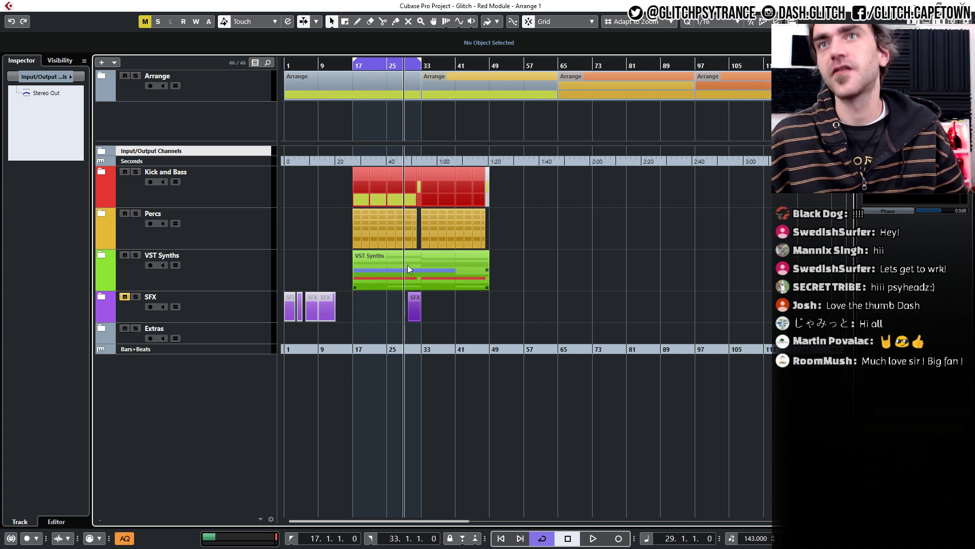
{"action": "scroll", "coordinate": [401, 266], "scroll_direction": "down", "scroll_amount": 1}
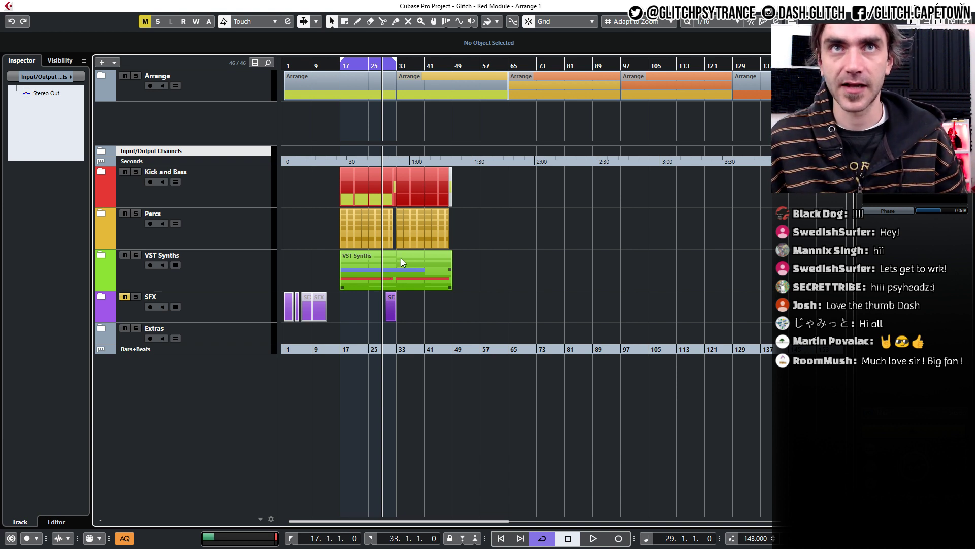
{"action": "scroll", "coordinate": [401, 262], "scroll_direction": "down", "scroll_amount": 1}
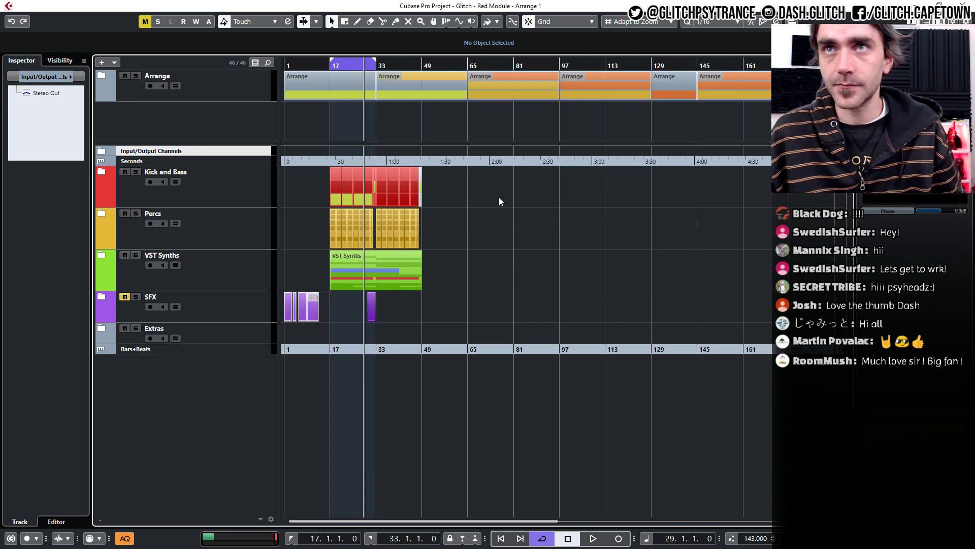
{"action": "scroll", "coordinate": [495, 198], "scroll_direction": "down", "scroll_amount": 1}
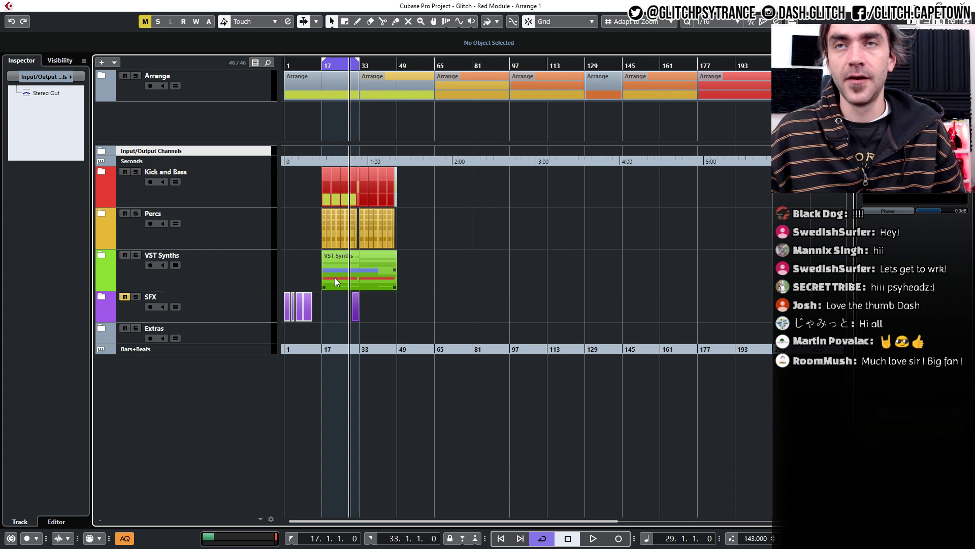
{"action": "scroll", "coordinate": [334, 277], "scroll_direction": "up", "scroll_amount": 1}
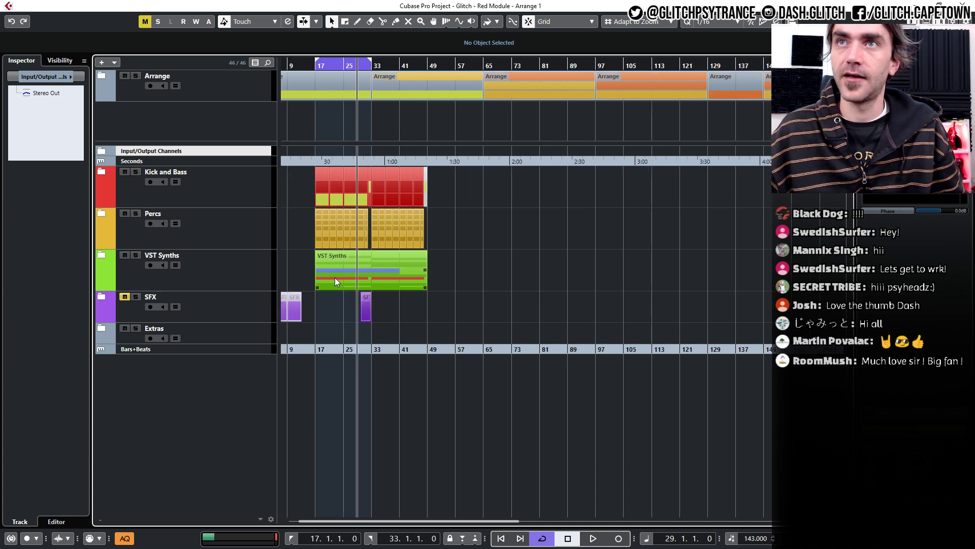
{"action": "scroll", "coordinate": [334, 277], "scroll_direction": "left", "scroll_amount": 1}
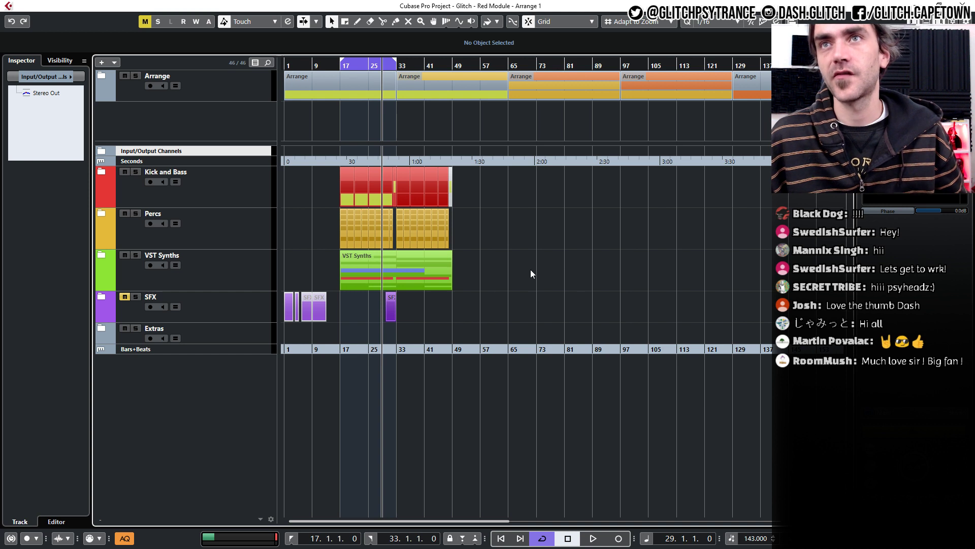
{"action": "scroll", "coordinate": [499, 216], "scroll_direction": "down", "scroll_amount": 2}
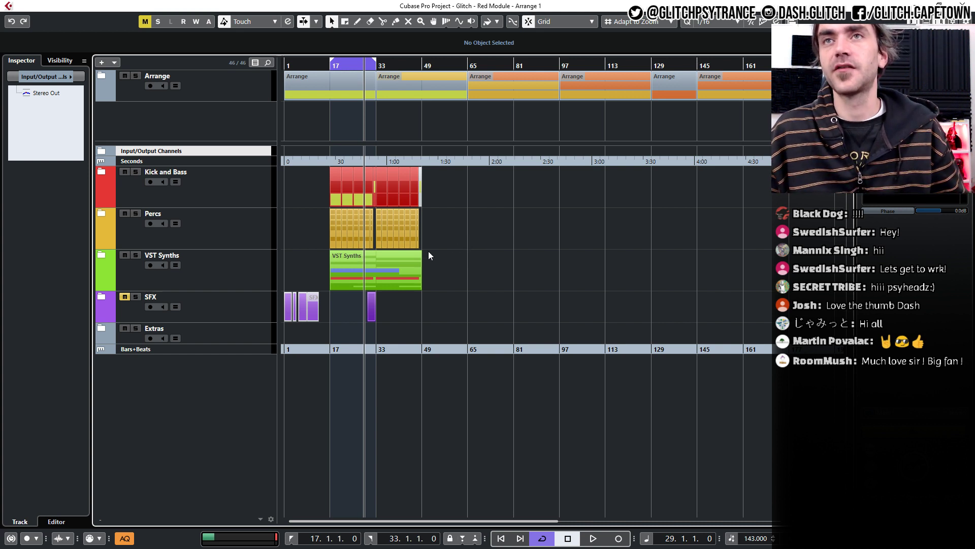
{"action": "scroll", "coordinate": [384, 282], "scroll_direction": "up", "scroll_amount": 3}
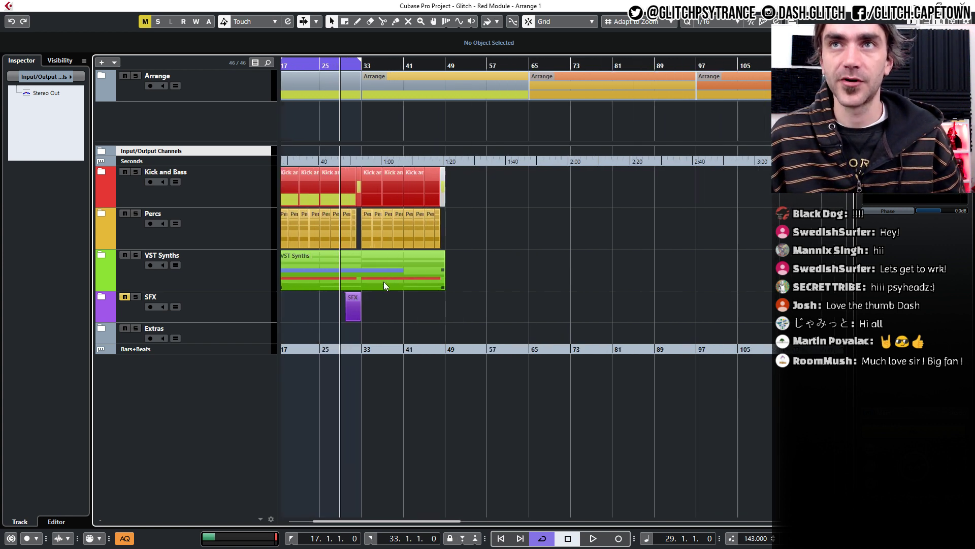
{"action": "scroll", "coordinate": [384, 283], "scroll_direction": "left", "scroll_amount": 3}
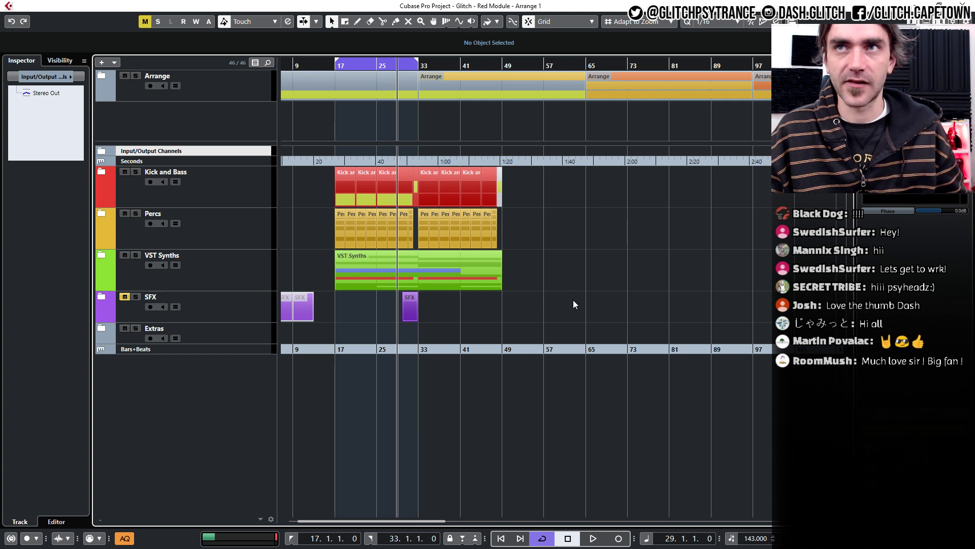
{"action": "key", "text": "g"}
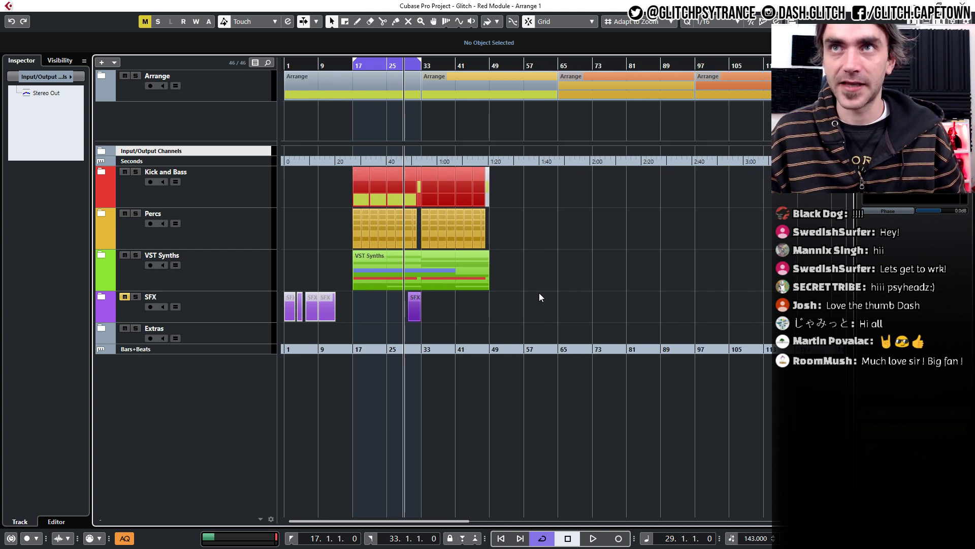
{"action": "key", "text": "g"}
{"action": "key", "text": "g"}
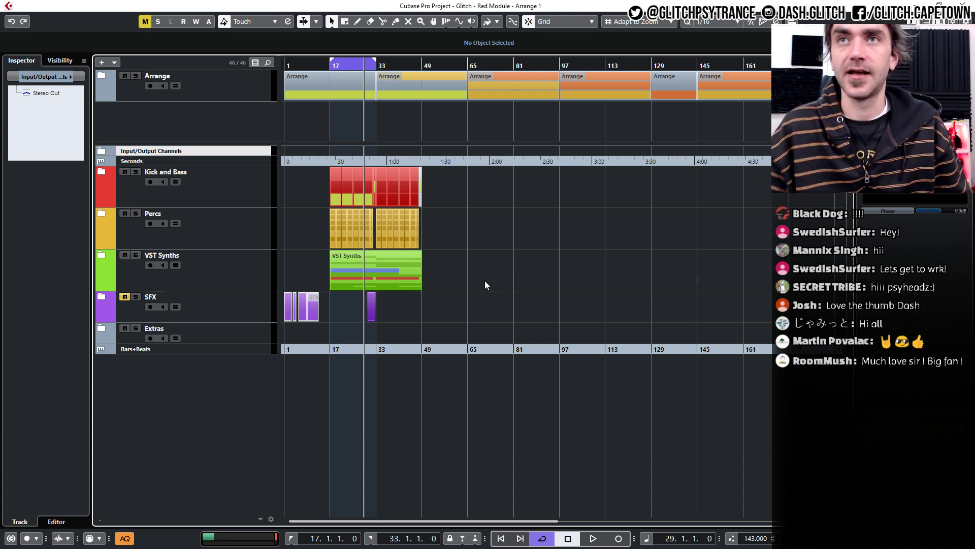
{"action": "scroll", "coordinate": [378, 275], "scroll_direction": "up", "scroll_amount": 3}
{"action": "scroll", "coordinate": [385, 269], "scroll_direction": "left", "scroll_amount": 1}
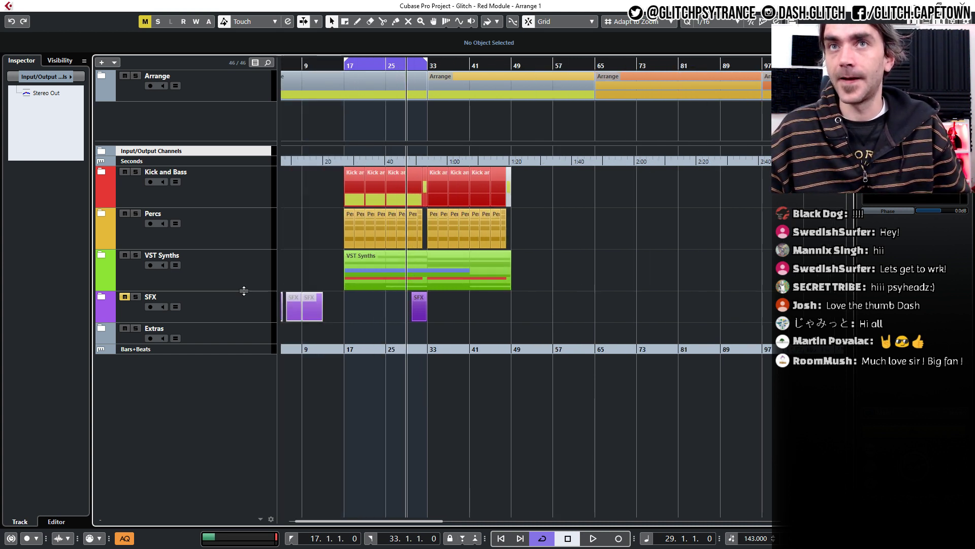
Open the VST Synths folder, inspect the tracks inside Phase Plant FM Grids and collapse both folders again.
{"action": "left_click", "coordinate": [106, 254]}
{"action": "left_click", "coordinate": [100, 255]}
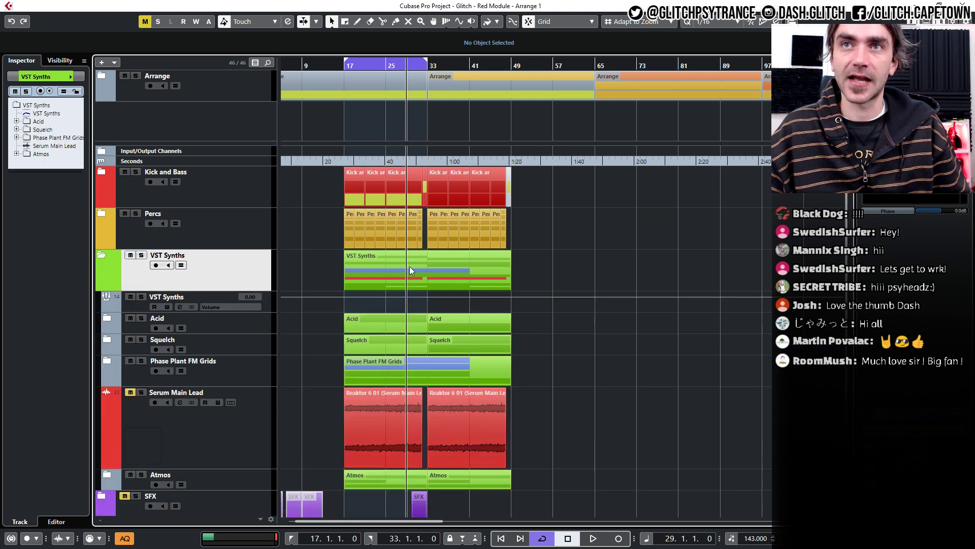
{"action": "scroll", "coordinate": [367, 350], "scroll_direction": "down", "scroll_amount": 1}
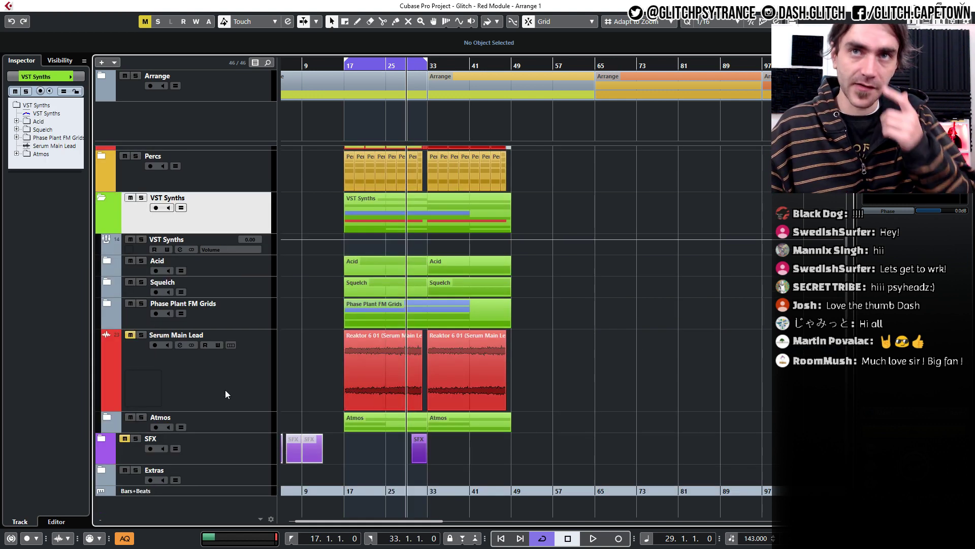
{"action": "left_click", "coordinate": [107, 298]}
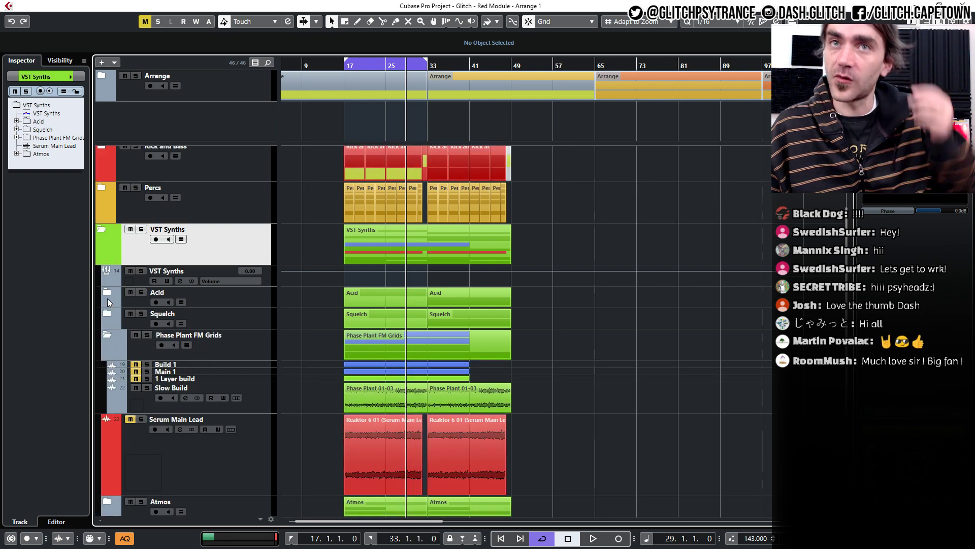
{"action": "left_click", "coordinate": [106, 335]}
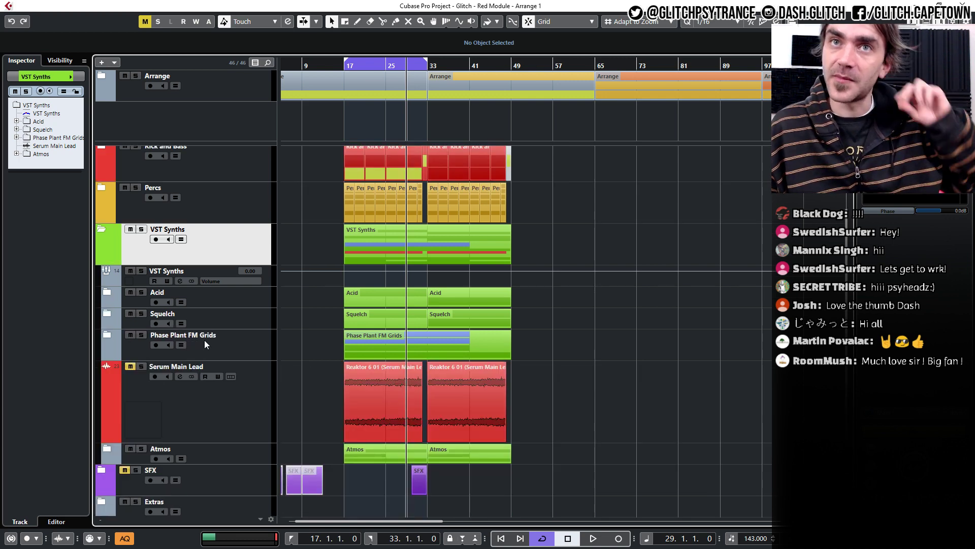
{"action": "left_click", "coordinate": [98, 231]}
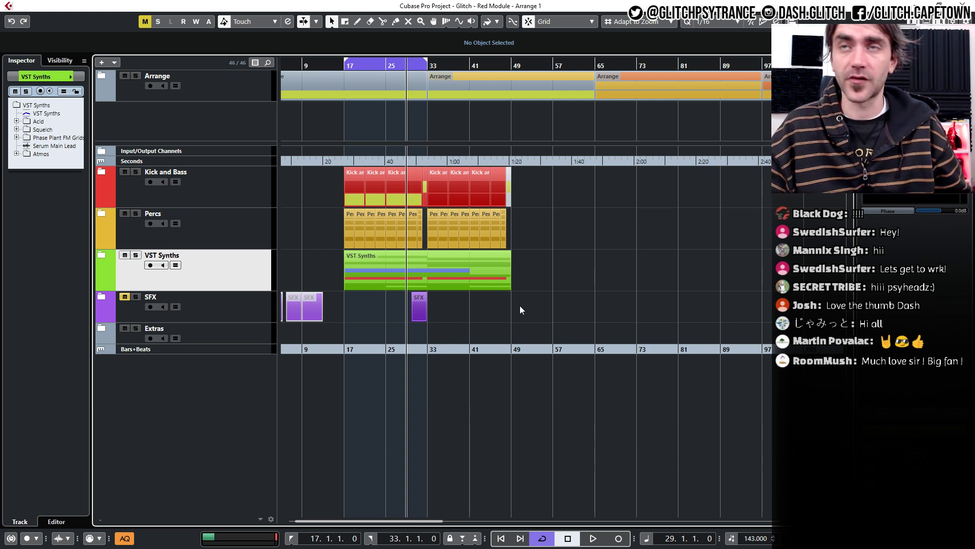
Select all the Kick and Bass, Percs and VST Synths parts between bars 17 and 49.
{"action": "left_click_drag", "start_coordinate": [551, 184], "coordinate": [327, 277]}
{"action": "scroll", "coordinate": [349, 257], "scroll_direction": "down", "scroll_amount": 1}
{"action": "scroll", "coordinate": [348, 257], "scroll_direction": "down", "scroll_amount": 1}
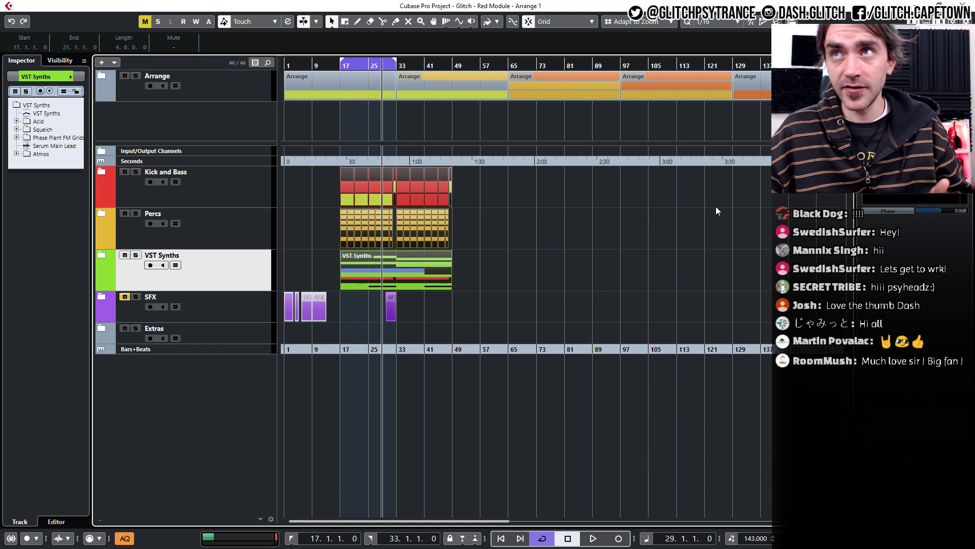
{"action": "left_click", "coordinate": [351, 278]}
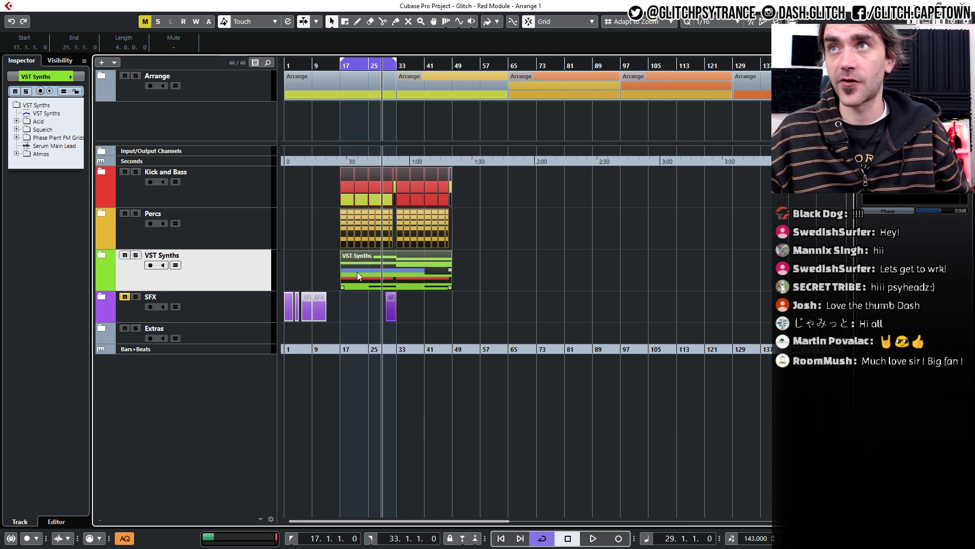
{"action": "key", "text": "g"}
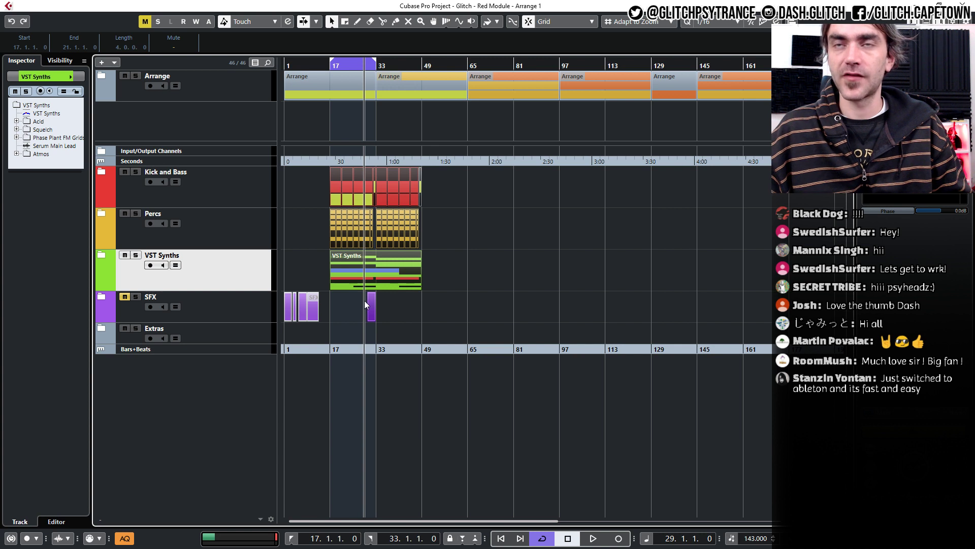
Move the selected Kick and Bass, Percs and VST Synths parts so the 32-bar section starts at bar 145.
{"action": "scroll", "coordinate": [364, 300], "scroll_direction": "up", "scroll_amount": 2, "text": "ctrl"}
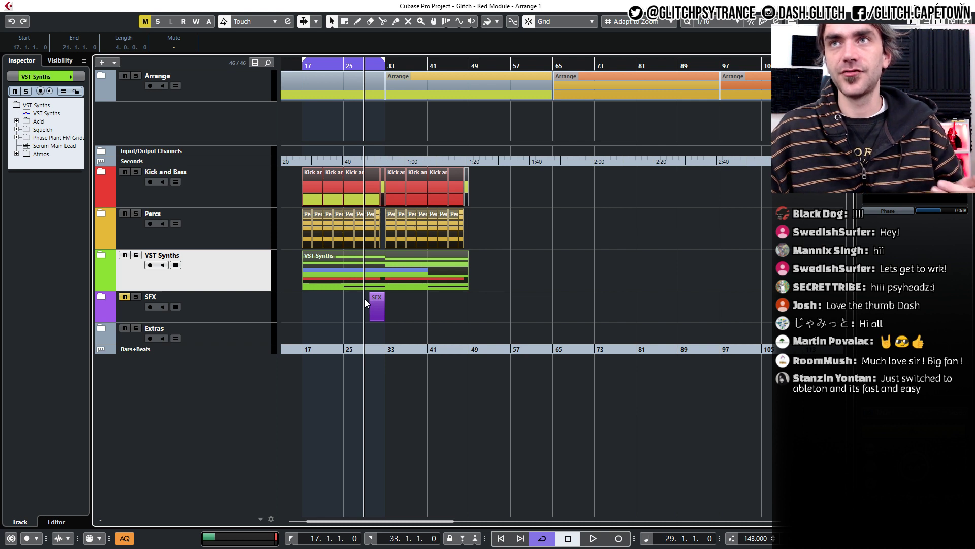
{"action": "scroll", "coordinate": [365, 298], "scroll_direction": "left", "scroll_amount": 3}
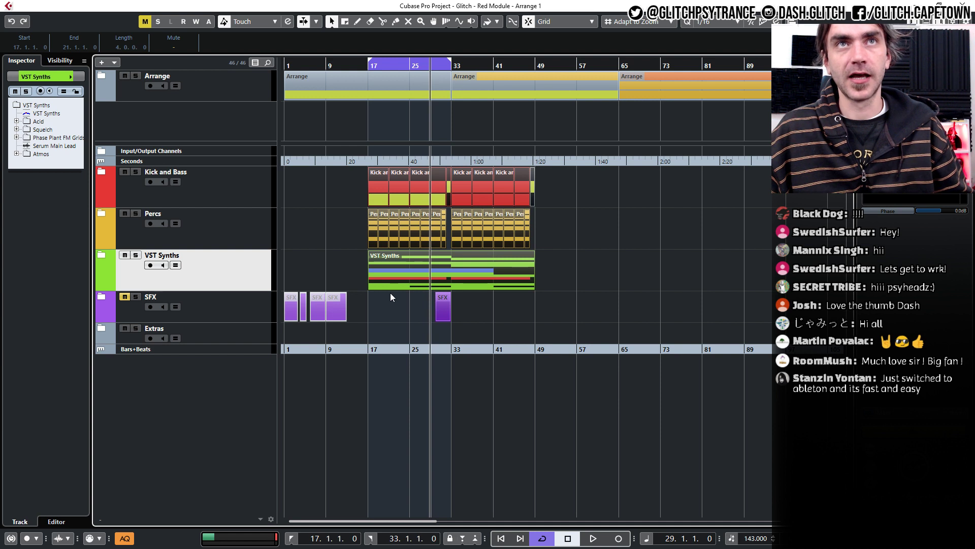
{"action": "key", "text": "g"}
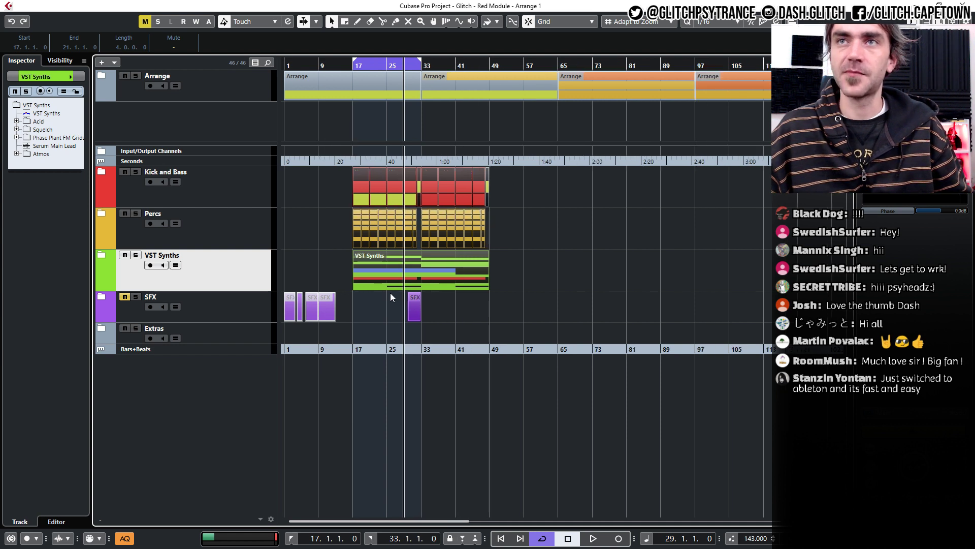
{"action": "key", "text": "g"}
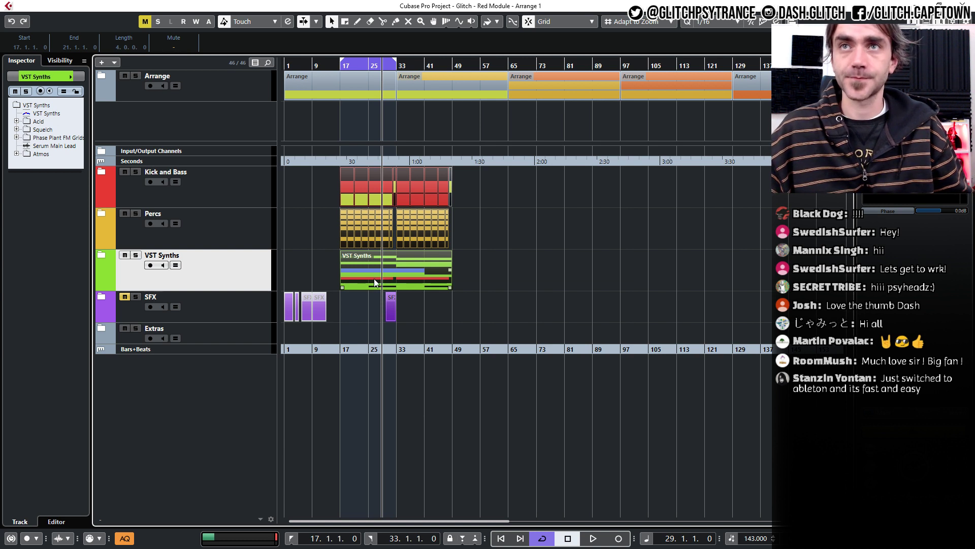
{"action": "left_click_drag", "start_coordinate": [374, 283], "coordinate": [822, 261]}
{"action": "scroll", "coordinate": [560, 260], "scroll_direction": "right", "scroll_amount": 3}
{"action": "scroll", "coordinate": [534, 262], "scroll_direction": "left", "scroll_amount": 2}
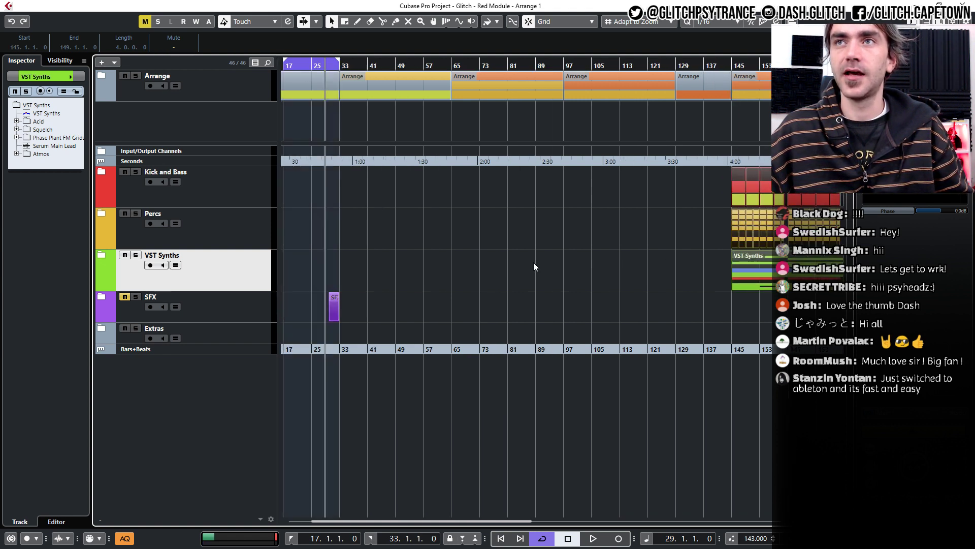
{"action": "scroll", "coordinate": [534, 264], "scroll_direction": "right", "scroll_amount": 3}
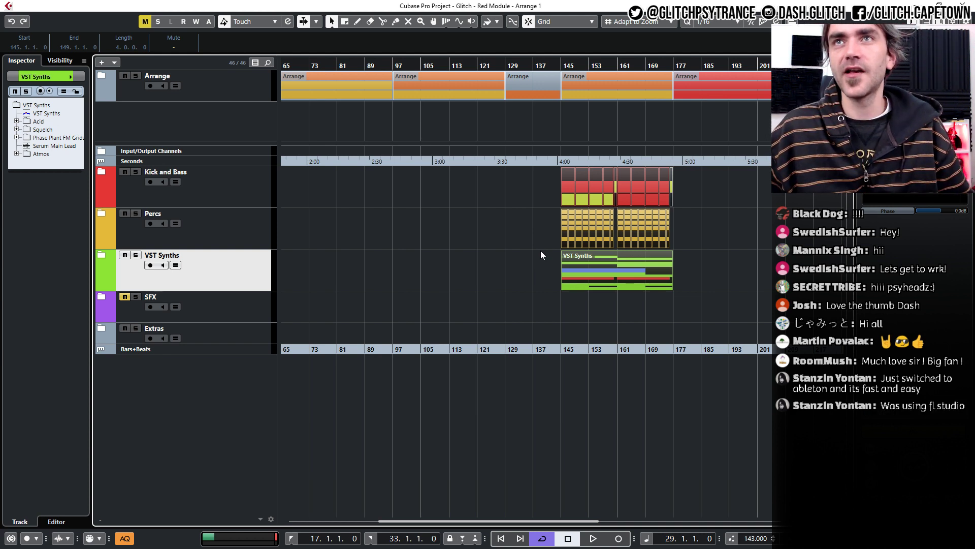
Set the cycle range from bar 97 to bar 129 and deselect all parts.
{"action": "left_click_drag", "start_coordinate": [397, 63], "coordinate": [505, 66]}
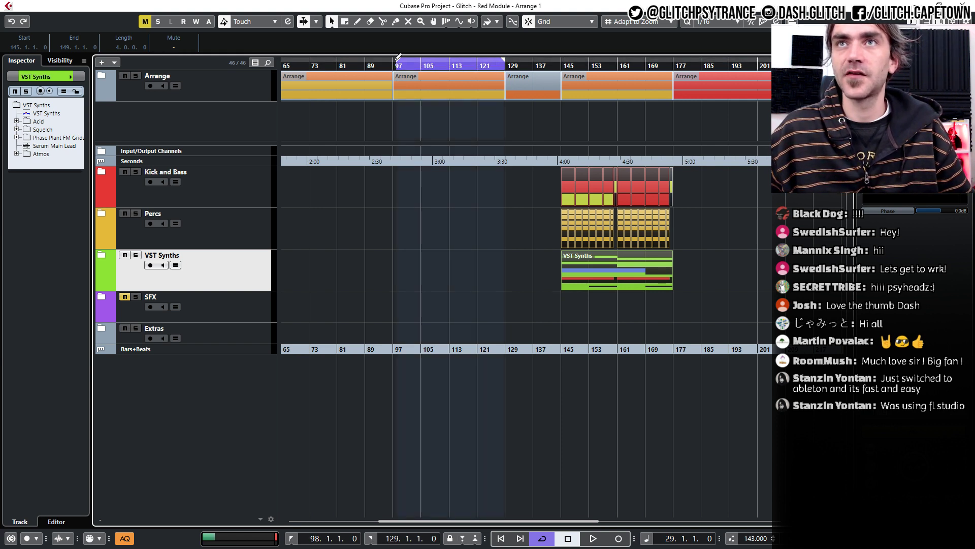
{"action": "left_click_drag", "start_coordinate": [397, 61], "coordinate": [393, 63]}
{"action": "scroll", "coordinate": [411, 287], "scroll_direction": "left", "scroll_amount": 5}
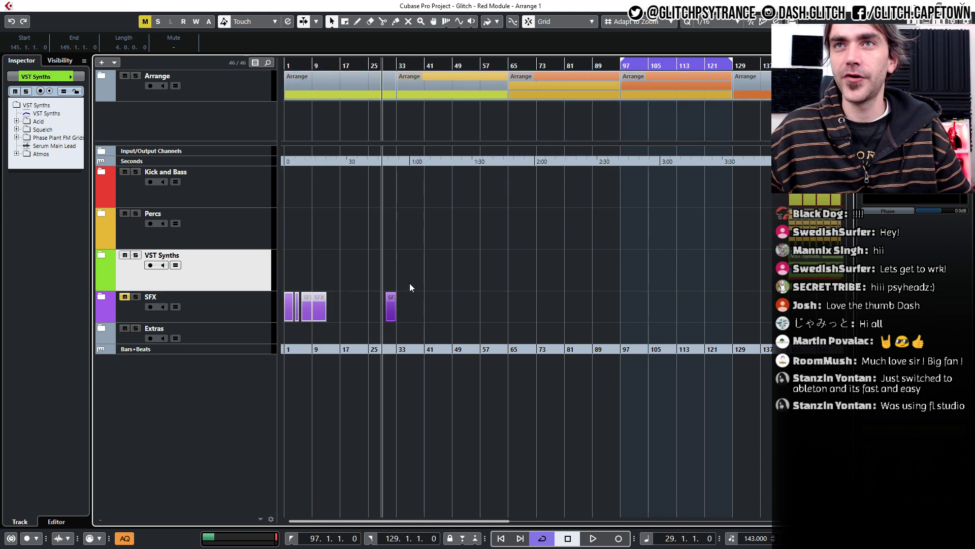
{"action": "scroll", "coordinate": [413, 279], "scroll_direction": "right", "scroll_amount": 4}
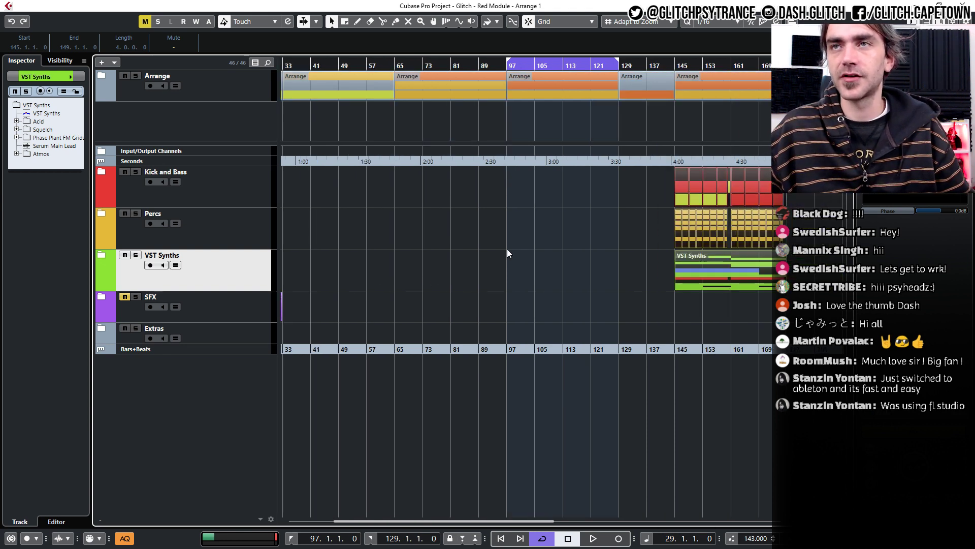
{"action": "scroll", "coordinate": [513, 249], "scroll_direction": "down", "scroll_amount": 2}
{"action": "scroll", "coordinate": [514, 250], "scroll_direction": "left", "scroll_amount": 4}
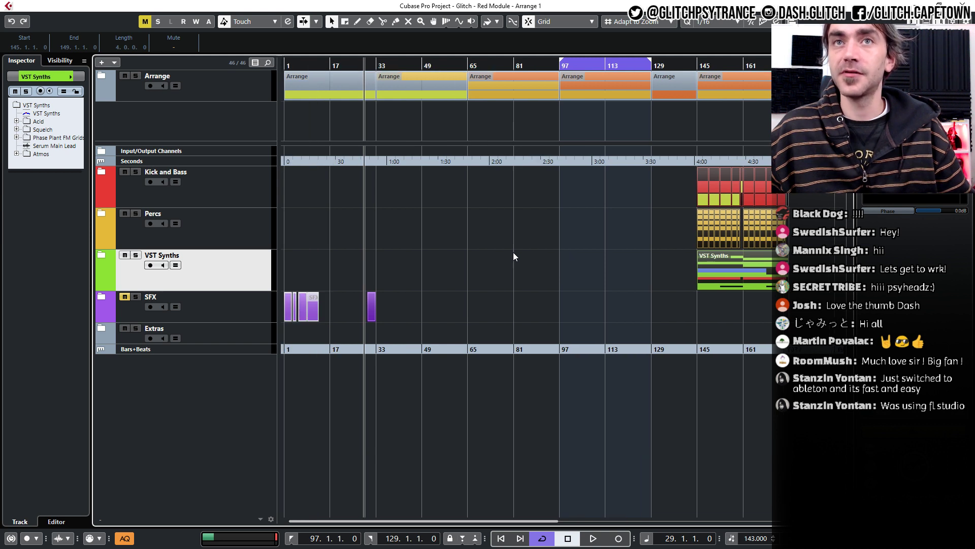
{"action": "left_click", "coordinate": [513, 253]}
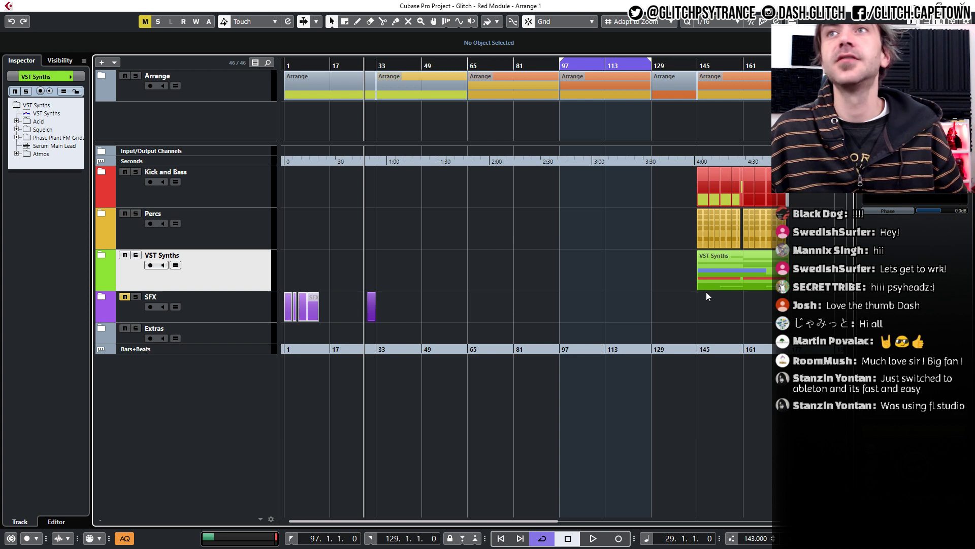
Expand the VST Synths folder and the Phase Plant FM Grids folder inside it.
{"action": "scroll", "coordinate": [655, 240], "scroll_direction": "up", "scroll_amount": 1}
{"action": "scroll", "coordinate": [654, 240], "scroll_direction": "right", "scroll_amount": 2}
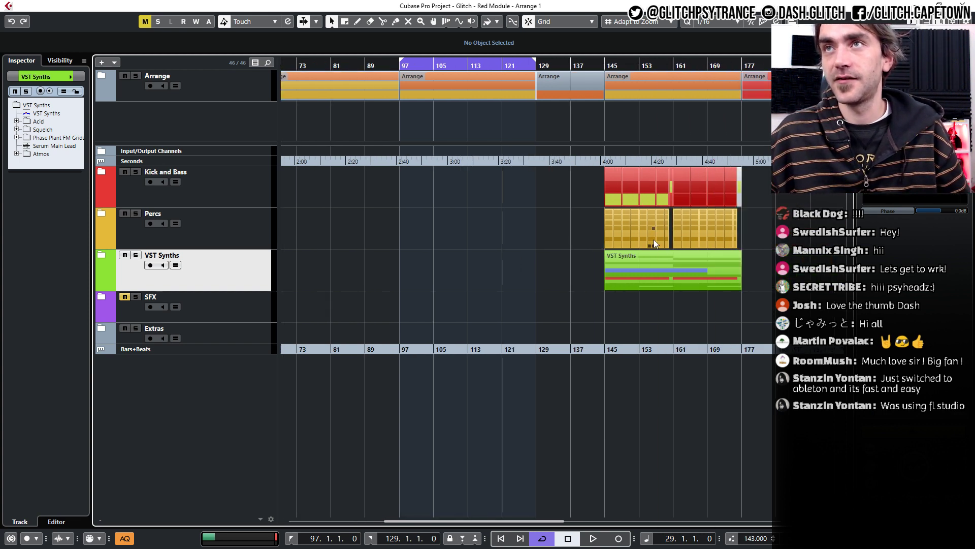
{"action": "scroll", "coordinate": [655, 228], "scroll_direction": "right", "scroll_amount": 2}
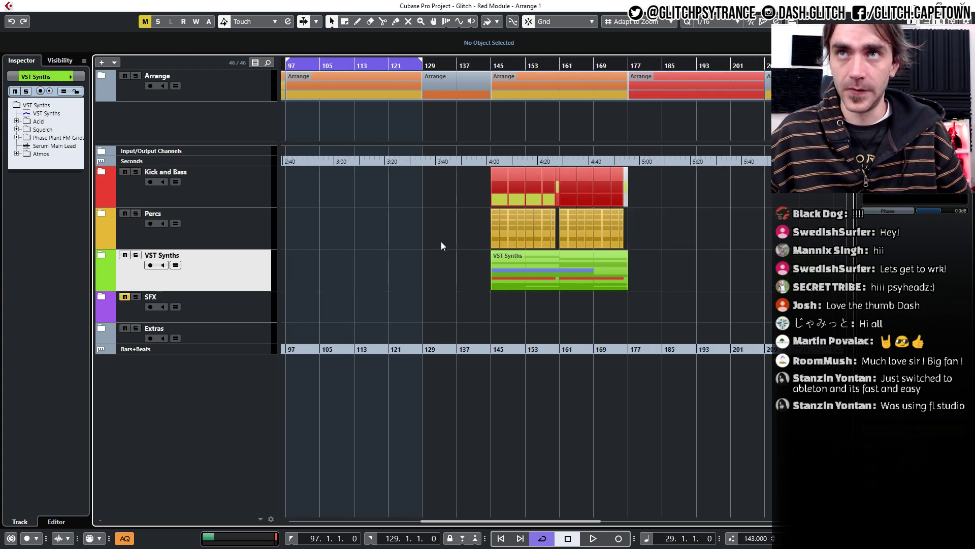
{"action": "left_click", "coordinate": [101, 254]}
{"action": "scroll", "coordinate": [344, 243], "scroll_direction": "down", "scroll_amount": 1}
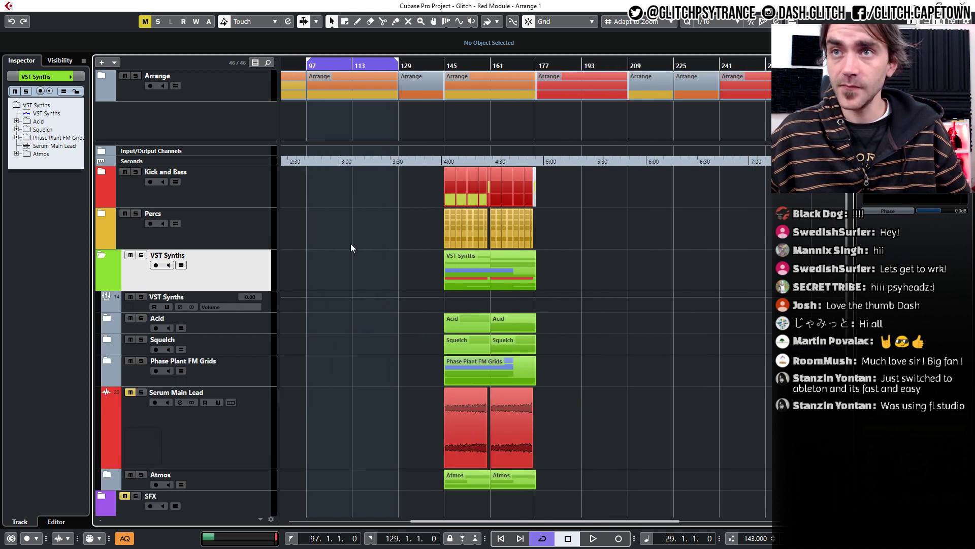
{"action": "scroll", "coordinate": [351, 242], "scroll_direction": "left", "scroll_amount": 3}
{"action": "left_click", "coordinate": [108, 361]}
{"action": "scroll", "coordinate": [473, 352], "scroll_direction": "down", "scroll_amount": 2}
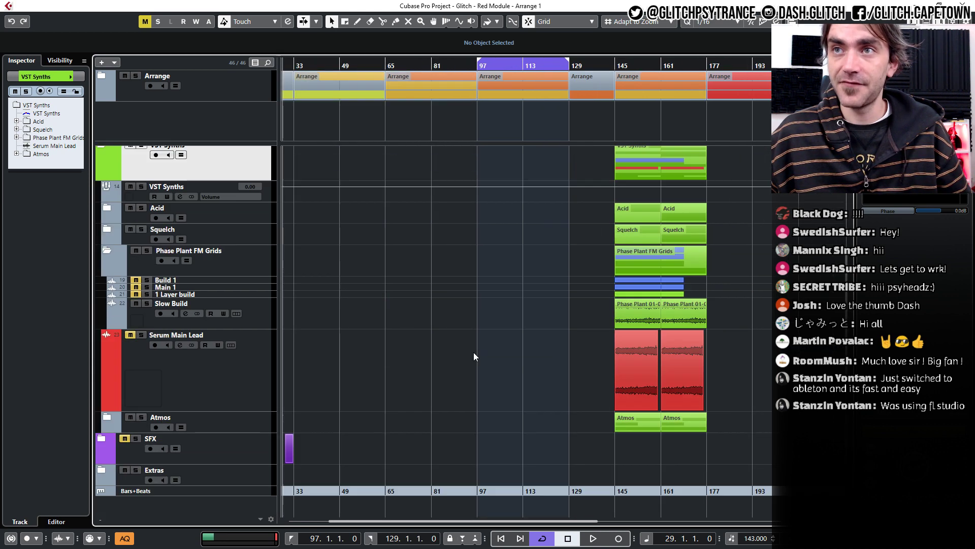
Move the first Slow Build clip to bar 97 and make the Slow Build track taller.
{"action": "left_click_drag", "start_coordinate": [629, 313], "coordinate": [493, 317]}
{"action": "scroll", "coordinate": [493, 315], "scroll_direction": "up", "scroll_amount": 2}
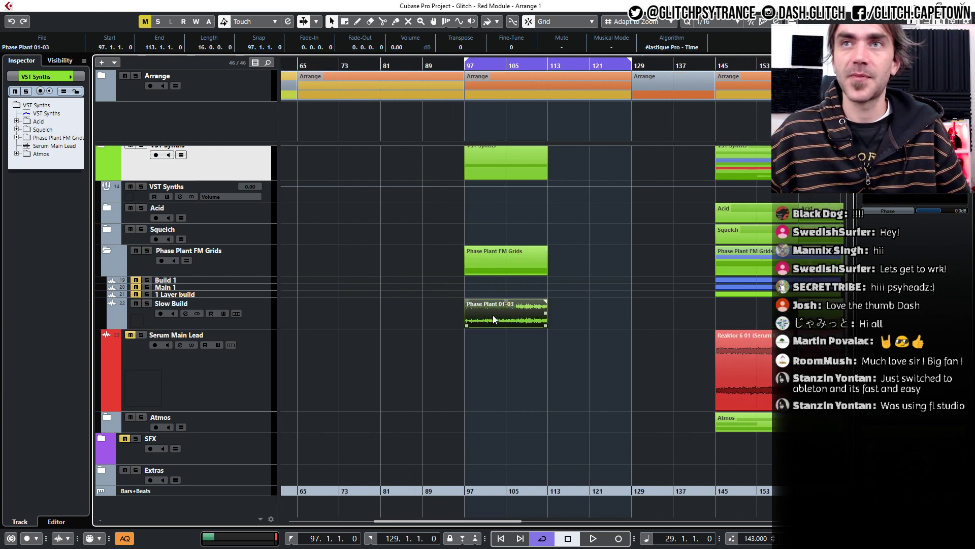
{"action": "left_click", "coordinate": [251, 305]}
{"action": "left_click_drag", "start_coordinate": [254, 329], "coordinate": [254, 359]}
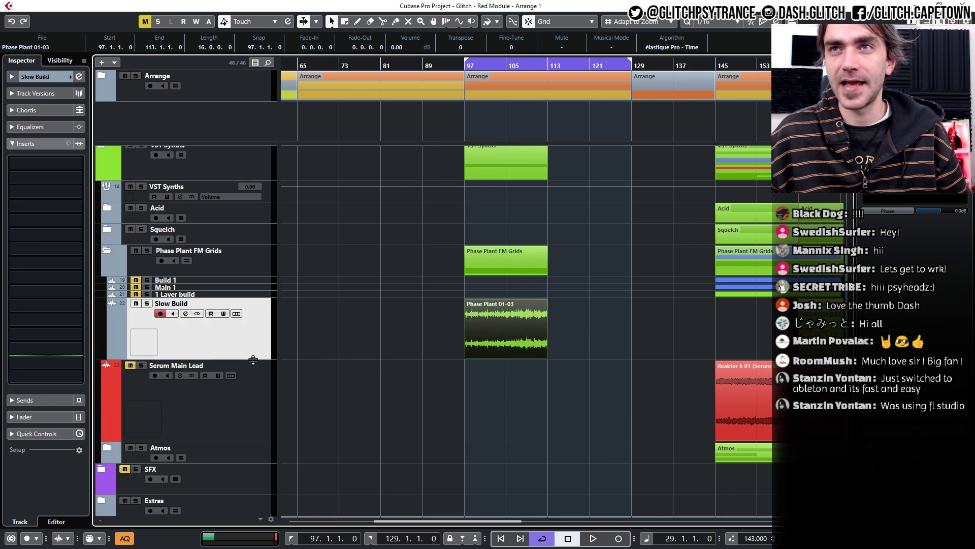
Return the first Slow Build clip to its original position at bar 145.
{"action": "scroll", "coordinate": [452, 353], "scroll_direction": "up", "scroll_amount": 3}
{"action": "scroll", "coordinate": [526, 382], "scroll_direction": "left", "scroll_amount": 6}
{"action": "scroll", "coordinate": [525, 382], "scroll_direction": "right", "scroll_amount": 10}
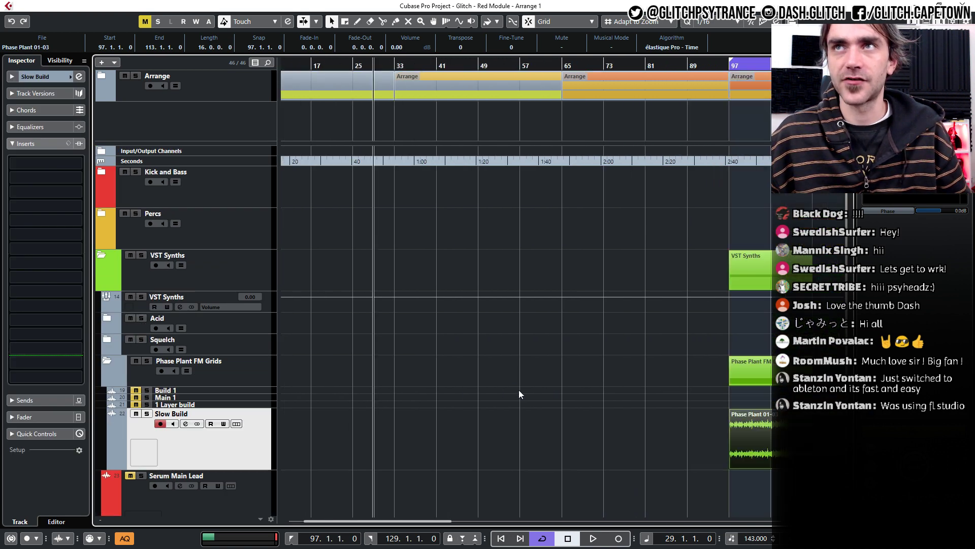
{"action": "left_click_drag", "start_coordinate": [358, 446], "coordinate": [605, 414]}
{"action": "scroll", "coordinate": [532, 435], "scroll_direction": "down", "scroll_amount": 3}
{"action": "scroll", "coordinate": [533, 413], "scroll_direction": "up", "scroll_amount": 3}
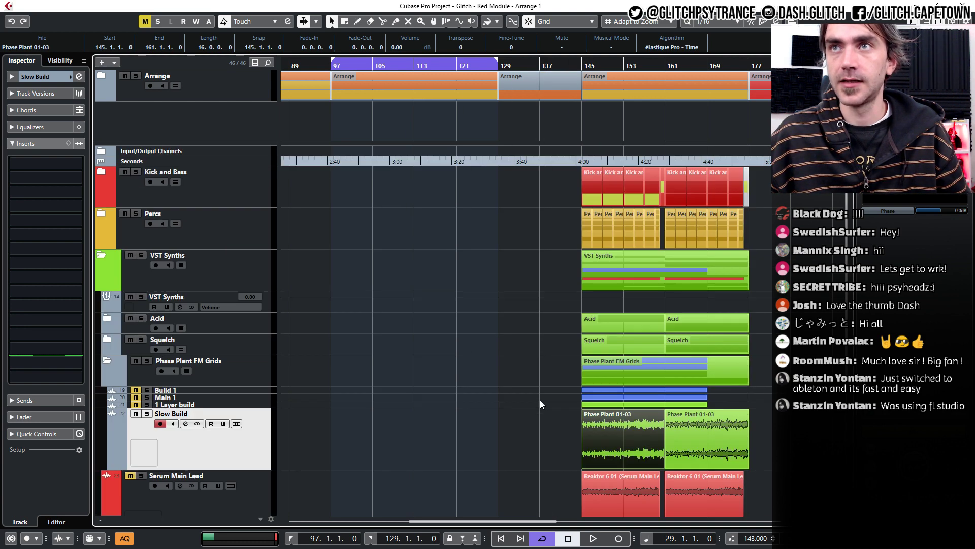
Place the playhead at bar 145, set the cycle range to bars 145–177 and deselect the clip.
{"action": "left_click", "coordinate": [580, 62]}
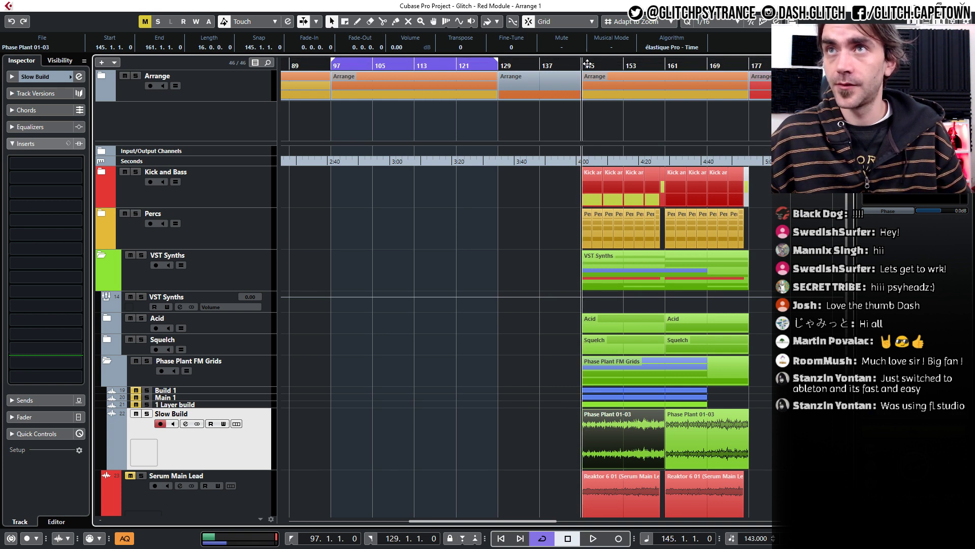
{"action": "scroll", "coordinate": [570, 118], "scroll_direction": "right", "scroll_amount": 3}
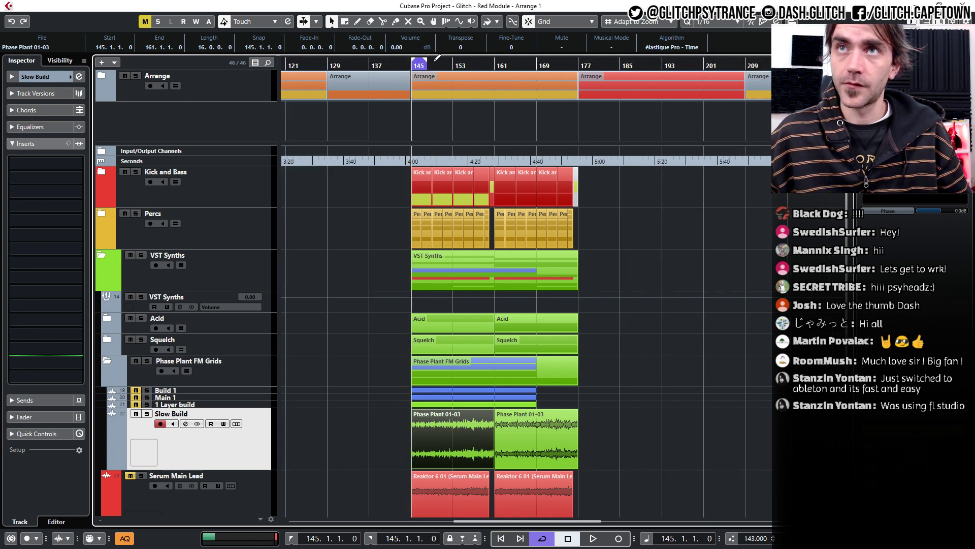
{"action": "left_click_drag", "start_coordinate": [412, 62], "coordinate": [580, 62]}
{"action": "left_click", "coordinate": [699, 404]}
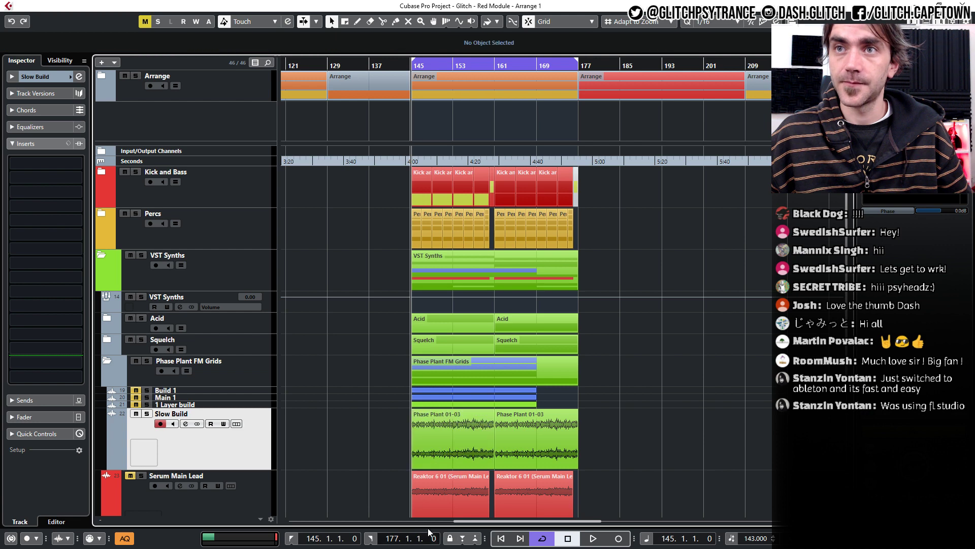
Enlarge the Slow Build track's height to about twice its size to show its waveforms in more detail.
{"action": "scroll", "coordinate": [103, 403], "scroll_direction": "down", "scroll_amount": 3}
{"action": "left_click", "coordinate": [181, 362]}
{"action": "left_click", "coordinate": [209, 301]}
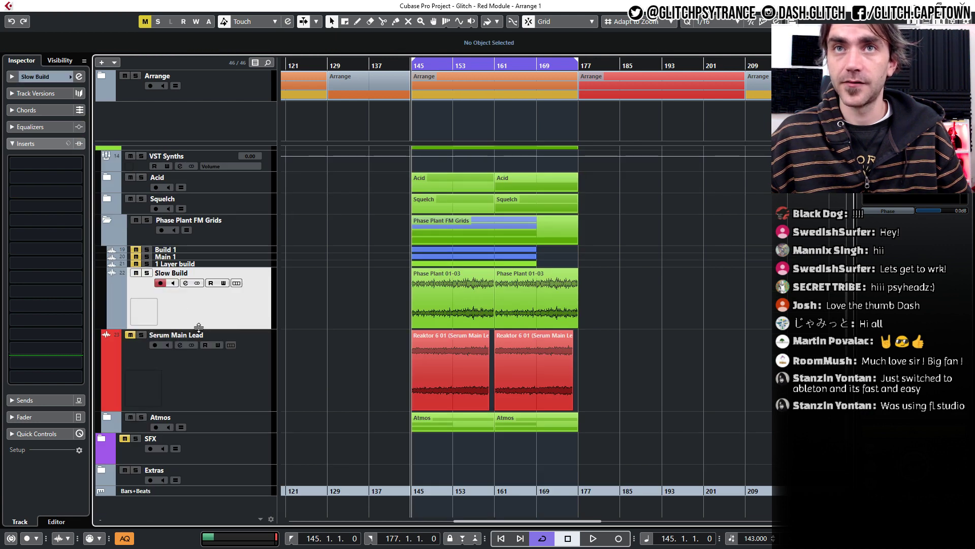
{"action": "left_click", "coordinate": [199, 333]}
{"action": "left_click", "coordinate": [203, 324]}
{"action": "left_click_drag", "start_coordinate": [206, 329], "coordinate": [212, 388]}
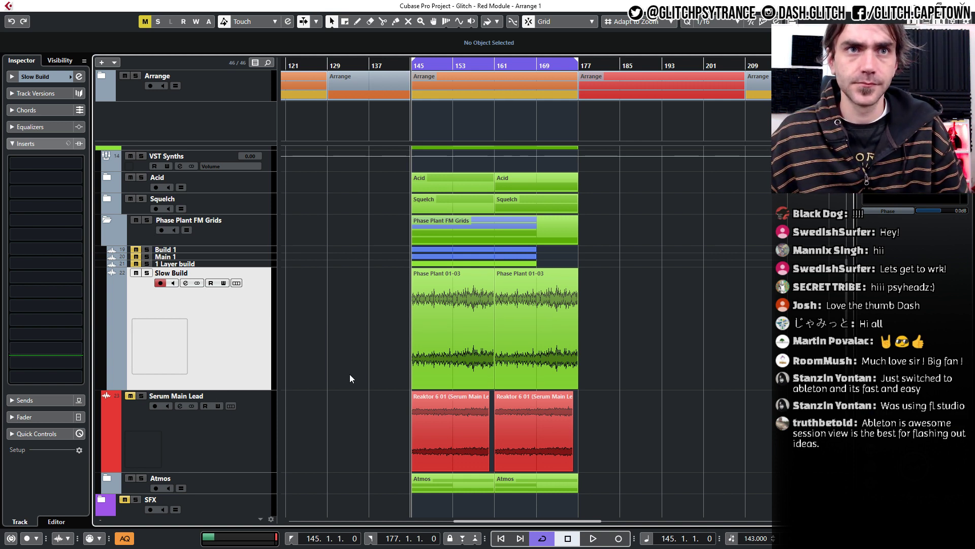
Play the section from bar 145, briefly soloing the Slow Build track, and examine its clips.
{"action": "key", "text": "space"}
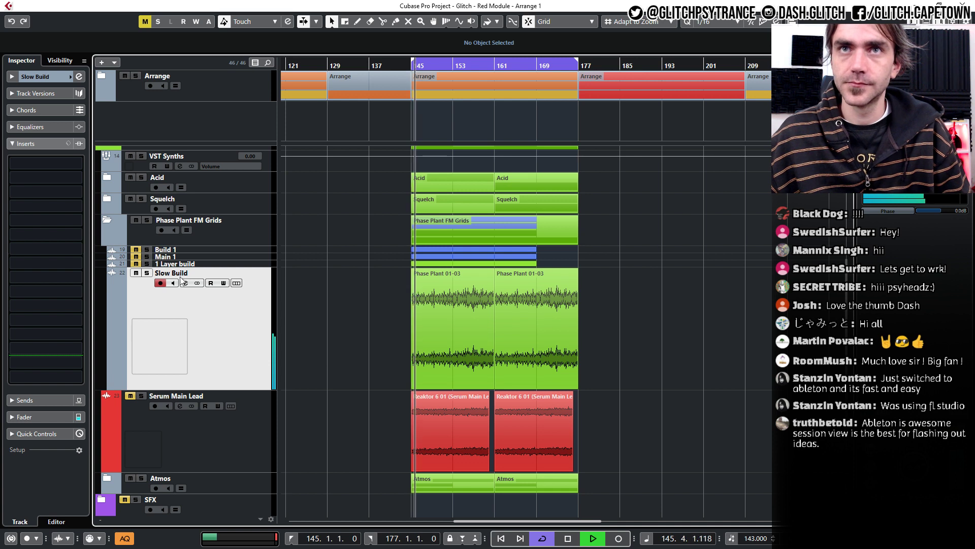
{"action": "left_click", "coordinate": [147, 274]}
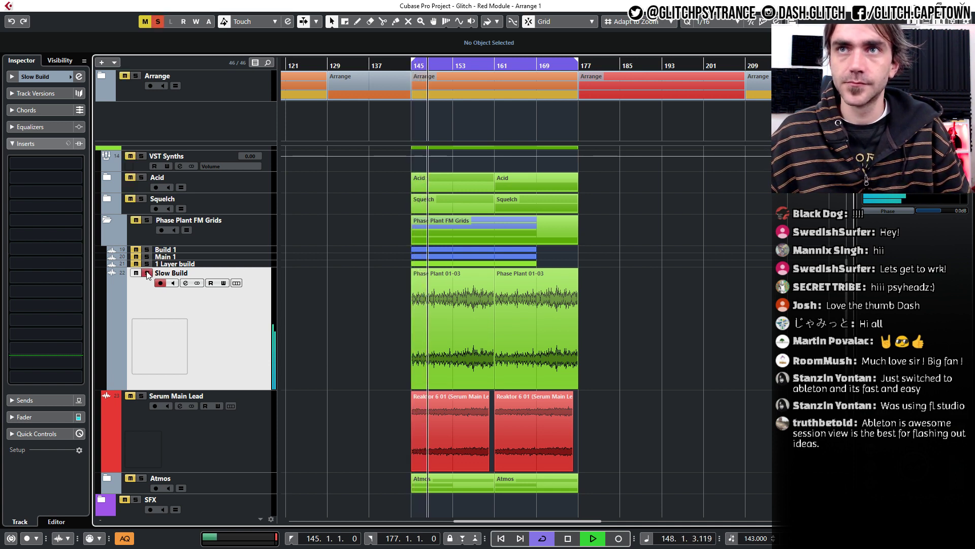
{"action": "left_click", "coordinate": [148, 273]}
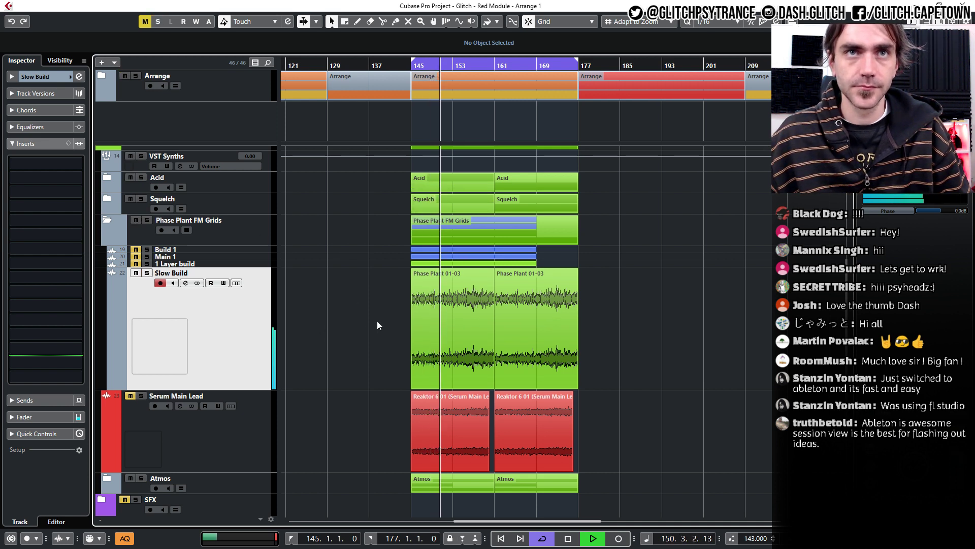
{"action": "left_click", "coordinate": [639, 344]}
{"action": "scroll", "coordinate": [437, 354], "scroll_direction": "up", "scroll_amount": 3}
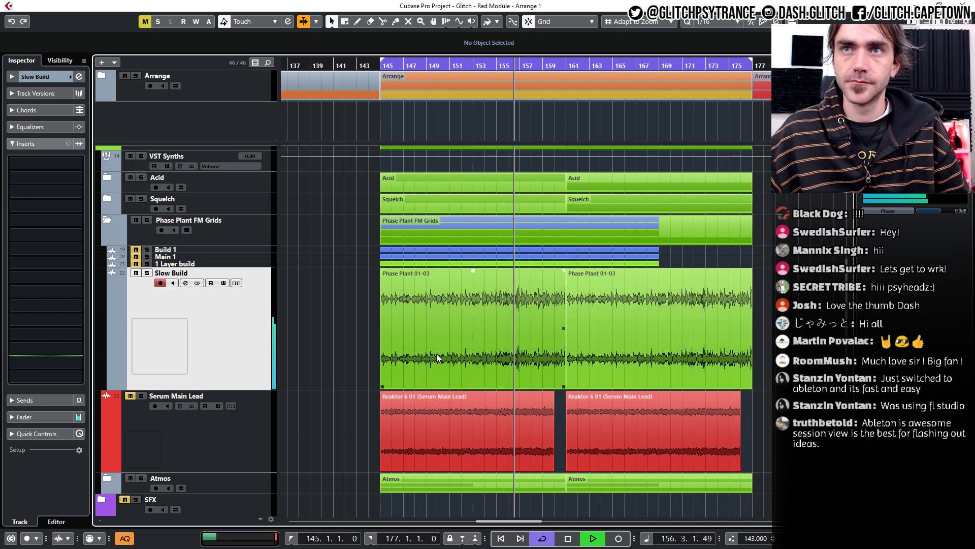
{"action": "scroll", "coordinate": [438, 354], "scroll_direction": "left", "scroll_amount": 1}
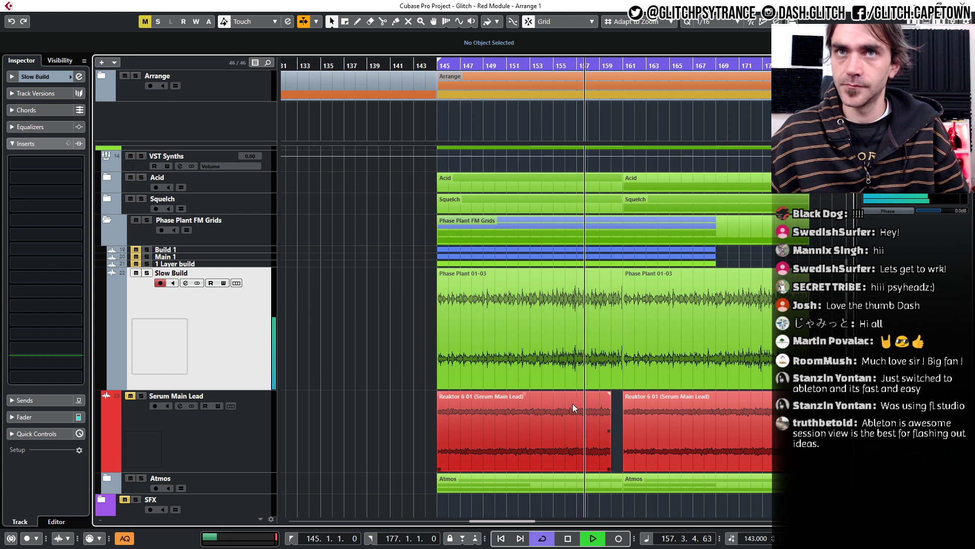
{"action": "scroll", "coordinate": [449, 359], "scroll_direction": "up", "scroll_amount": 1}
{"action": "scroll", "coordinate": [449, 359], "scroll_direction": "left", "scroll_amount": 1}
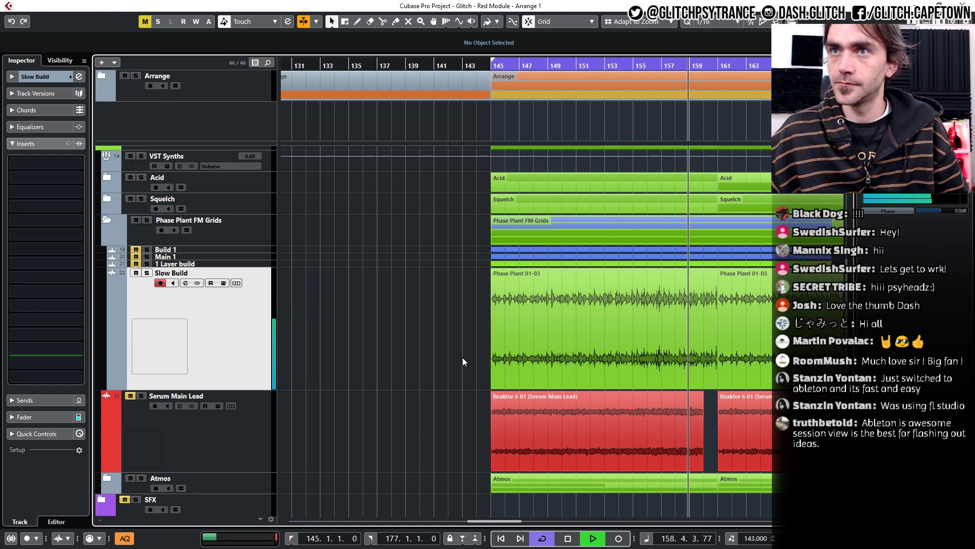
{"action": "scroll", "coordinate": [463, 358], "scroll_direction": "down", "scroll_amount": 1}
{"action": "scroll", "coordinate": [514, 355], "scroll_direction": "left", "scroll_amount": 1}
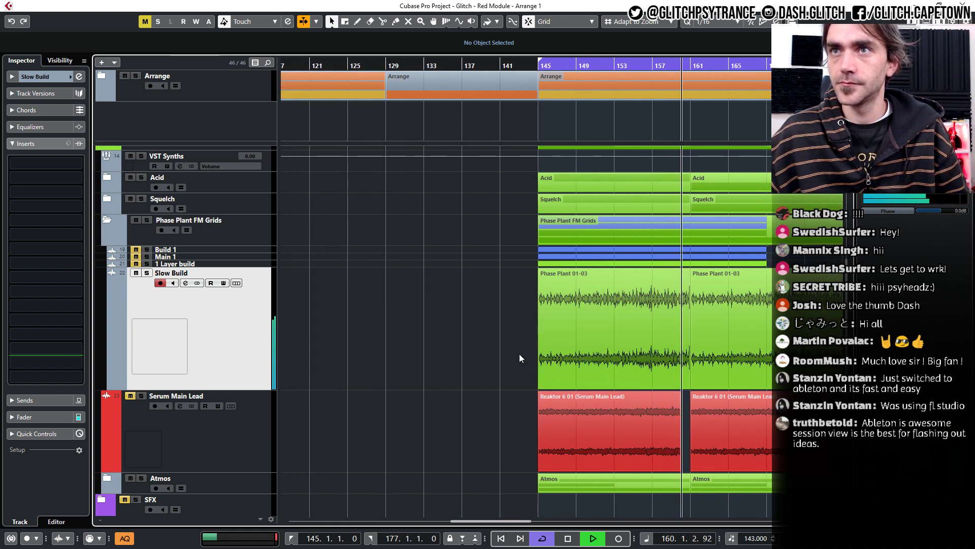
Move the playhead to bar 129, at the start of the Arrange block before the section, and stop playback.
{"action": "left_click", "coordinate": [386, 66]}
{"action": "key", "text": "space"}
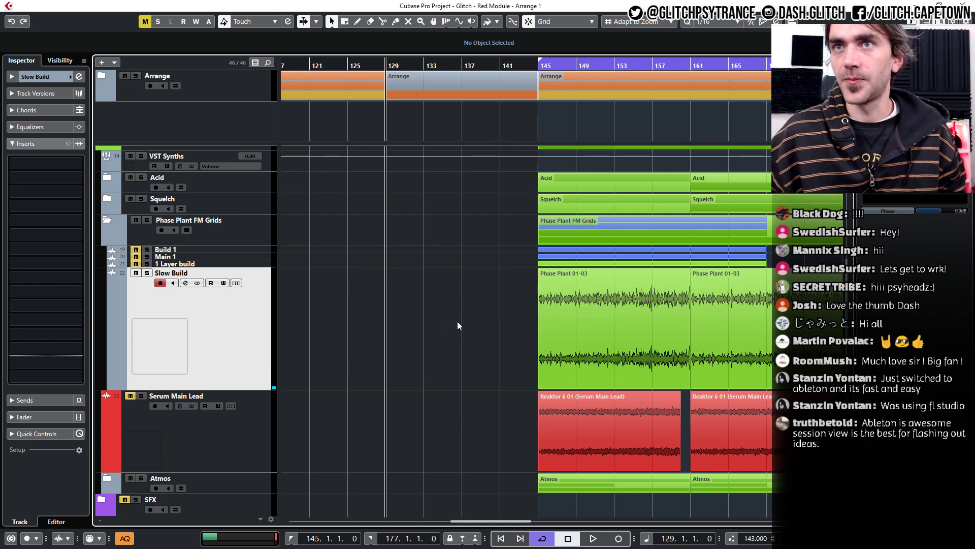
{"action": "scroll", "coordinate": [457, 325], "scroll_direction": "up", "scroll_amount": 3}
{"action": "scroll", "coordinate": [469, 188], "scroll_direction": "down", "scroll_amount": 3}
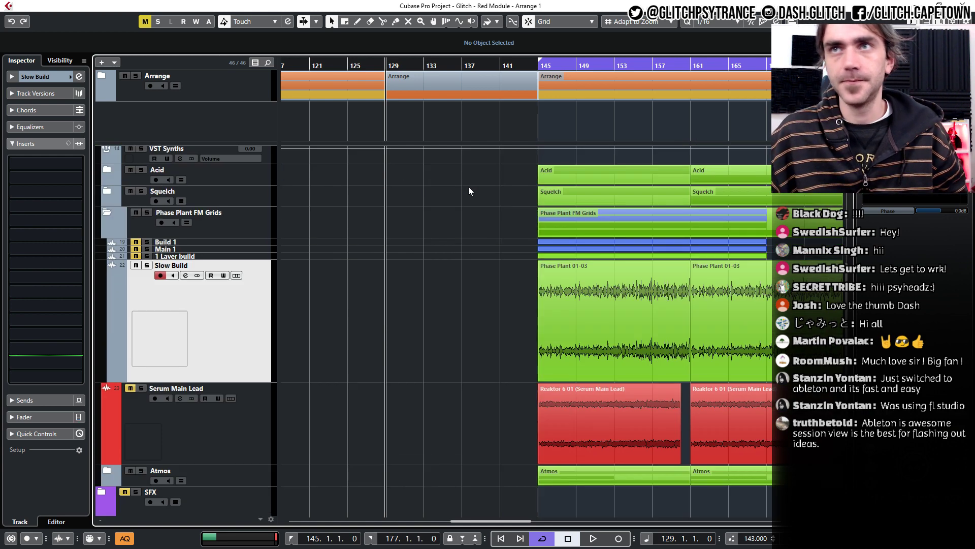
{"action": "scroll", "coordinate": [454, 219], "scroll_direction": "up", "scroll_amount": 3}
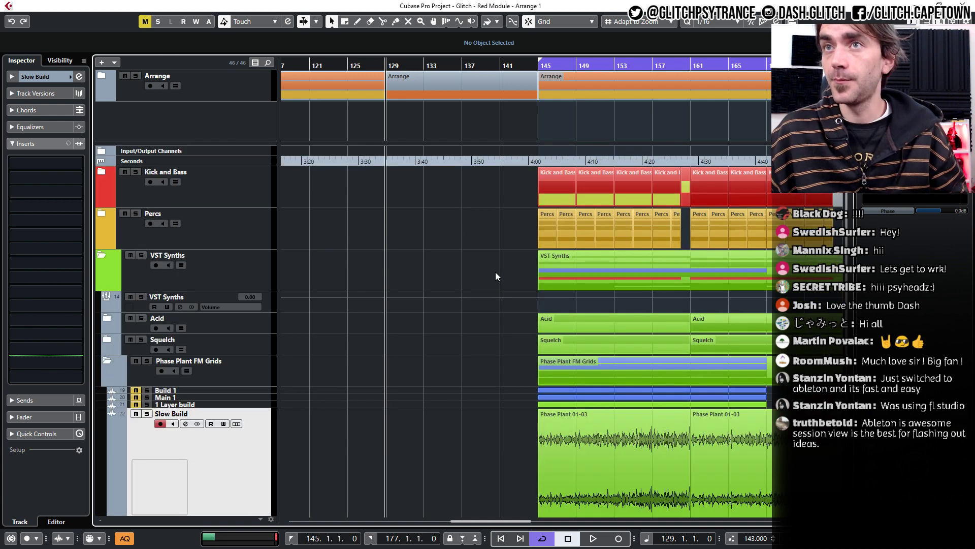
{"action": "scroll", "coordinate": [509, 247], "scroll_direction": "down", "scroll_amount": 3}
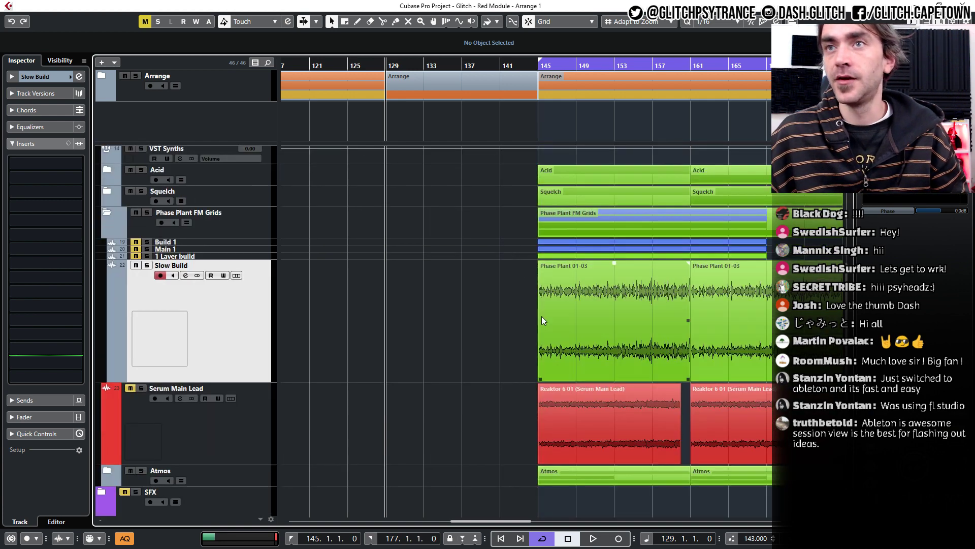
Copy the first Slow Build clip from bar 145 to bar 129 and set the cycle range to bars 129–145.
{"action": "left_click_drag", "start_coordinate": [589, 322], "coordinate": [451, 327]}
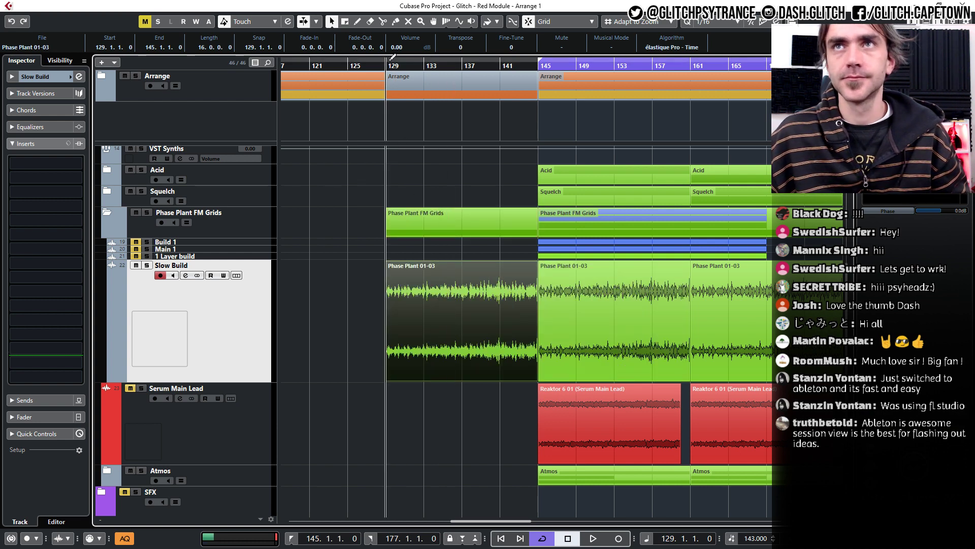
{"action": "left_click_drag", "start_coordinate": [390, 62], "coordinate": [531, 80]}
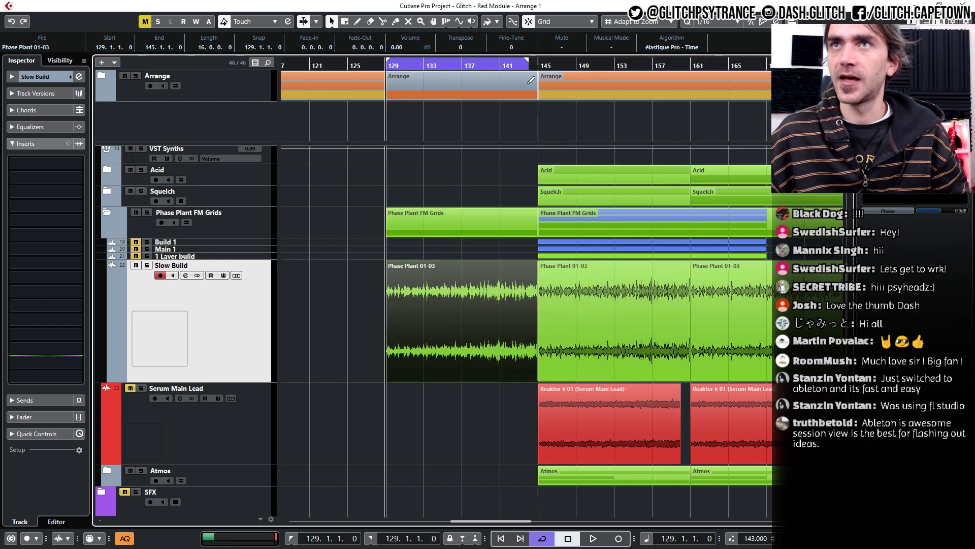
{"action": "left_click", "coordinate": [457, 388]}
{"action": "scroll", "coordinate": [427, 397], "scroll_direction": "right", "scroll_amount": 1}
{"action": "scroll", "coordinate": [391, 404], "scroll_direction": "up", "scroll_amount": 2}
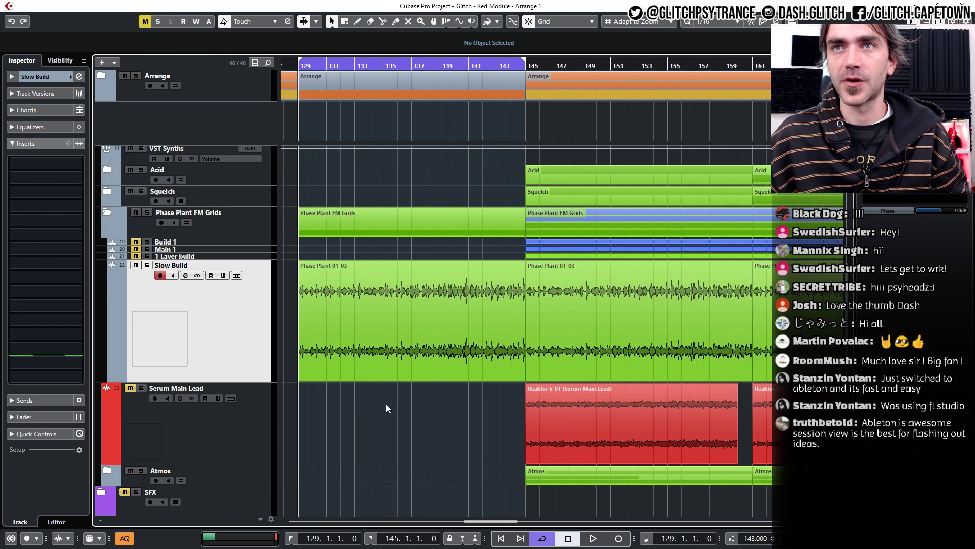
{"action": "scroll", "coordinate": [387, 404], "scroll_direction": "left", "scroll_amount": 1}
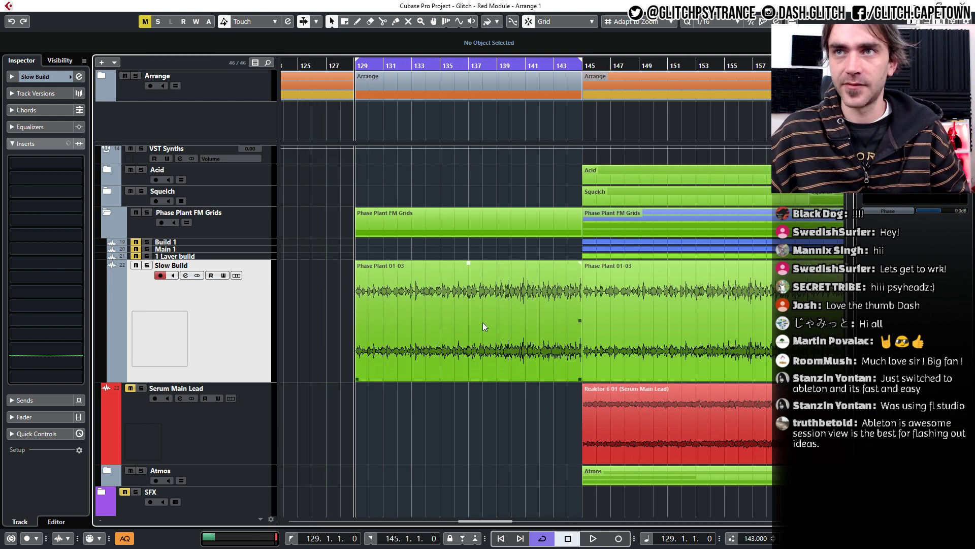
Duplicate the Slow Build track and delete all audio events from the duplicate.
{"action": "right_click", "coordinate": [172, 352]}
{"action": "left_click", "coordinate": [221, 145]}
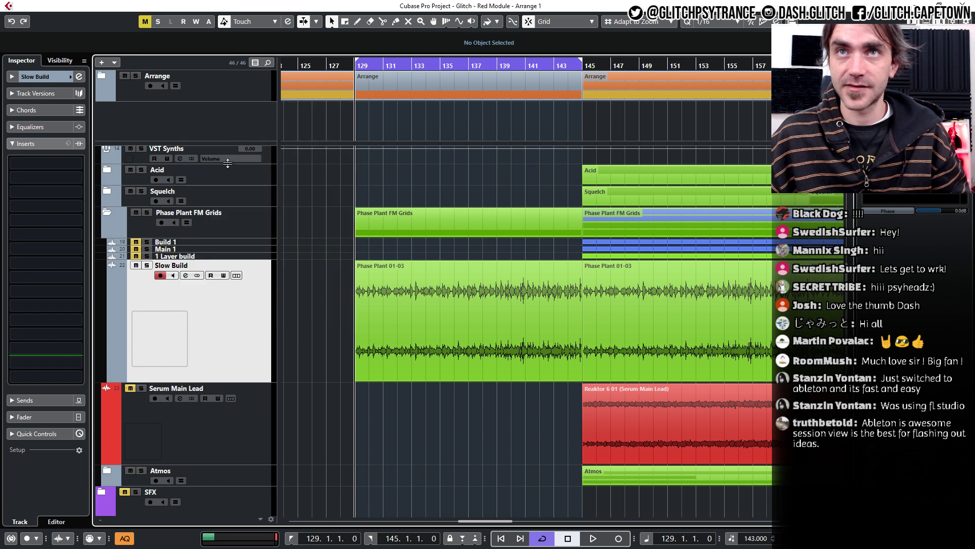
{"action": "right_click", "coordinate": [224, 434]}
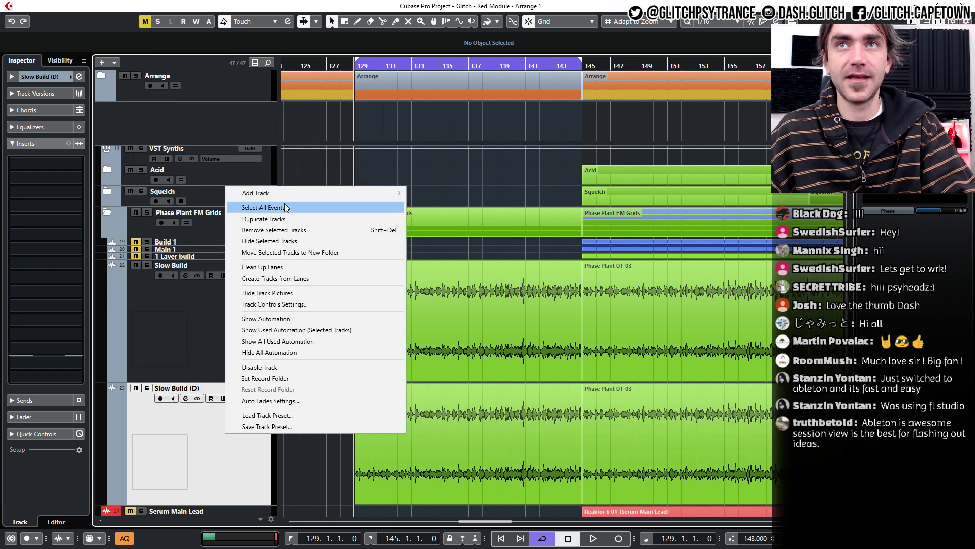
{"action": "left_click", "coordinate": [264, 208]}
{"action": "right_click", "coordinate": [192, 447]}
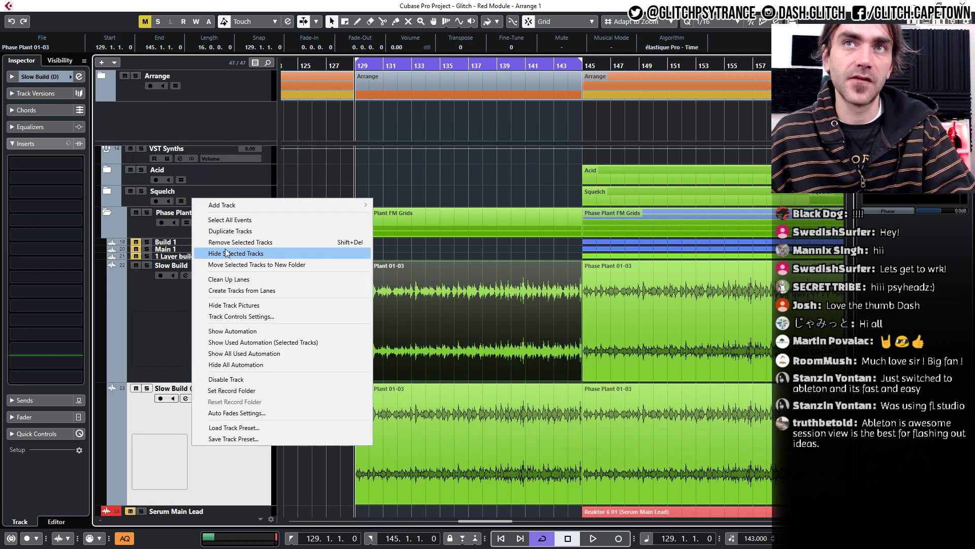
{"action": "left_click", "coordinate": [349, 475]}
{"action": "right_click", "coordinate": [213, 463]}
{"action": "left_click", "coordinate": [257, 243]}
{"action": "key", "text": "Delete"}
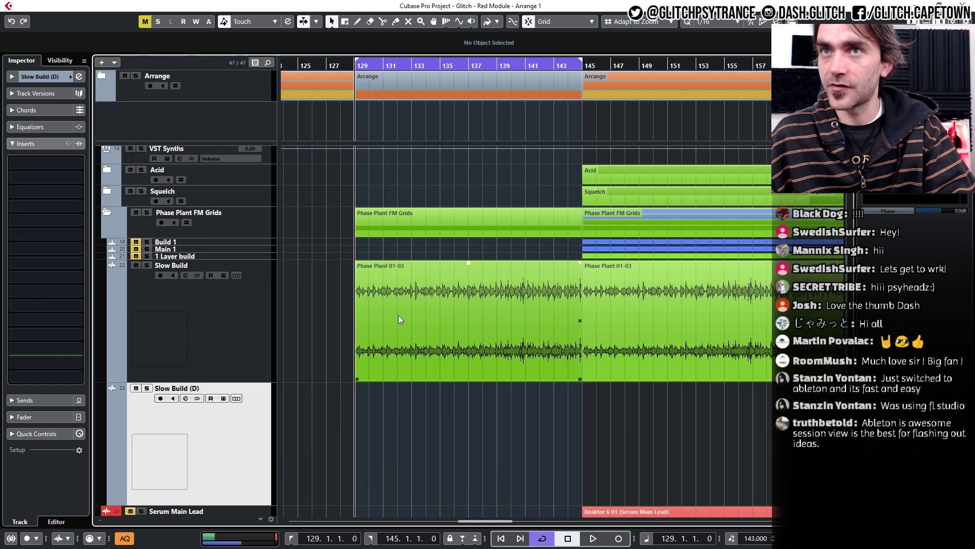
Move the Slow Build clip at bar 129 onto the duplicated track and insert EchoBoy in that track's first insert slot.
{"action": "left_click_drag", "start_coordinate": [398, 315], "coordinate": [401, 395]}
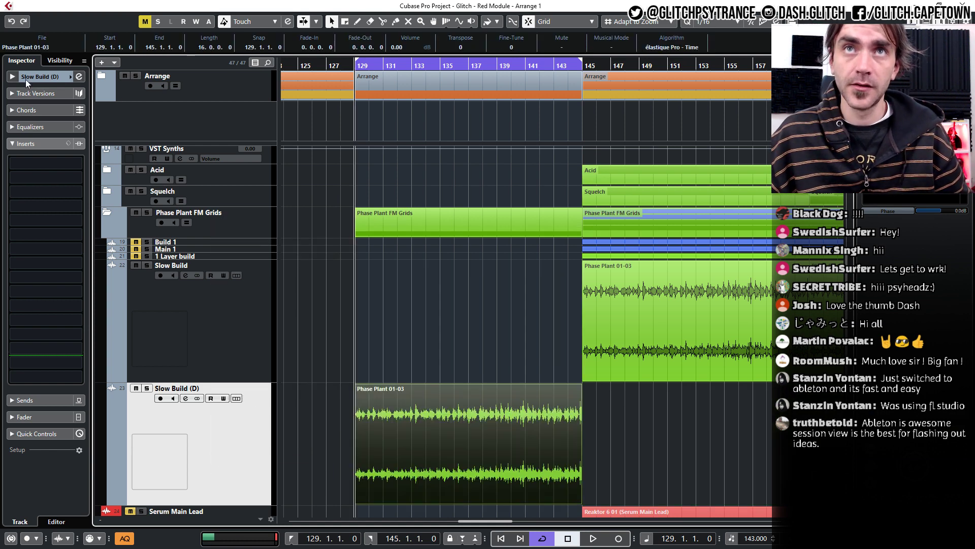
{"action": "left_click", "coordinate": [32, 162]}
{"action": "type", "text": "ho"}
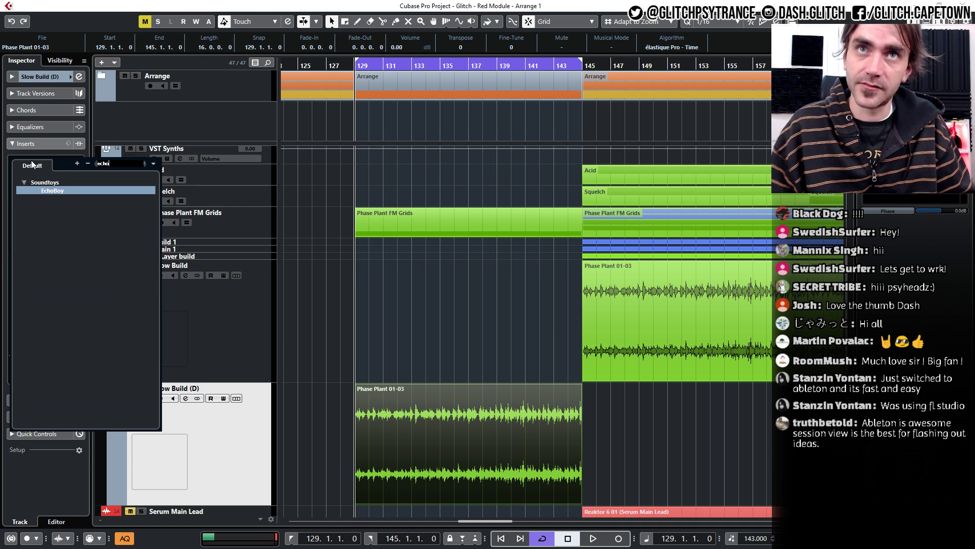
{"action": "left_click", "coordinate": [47, 190]}
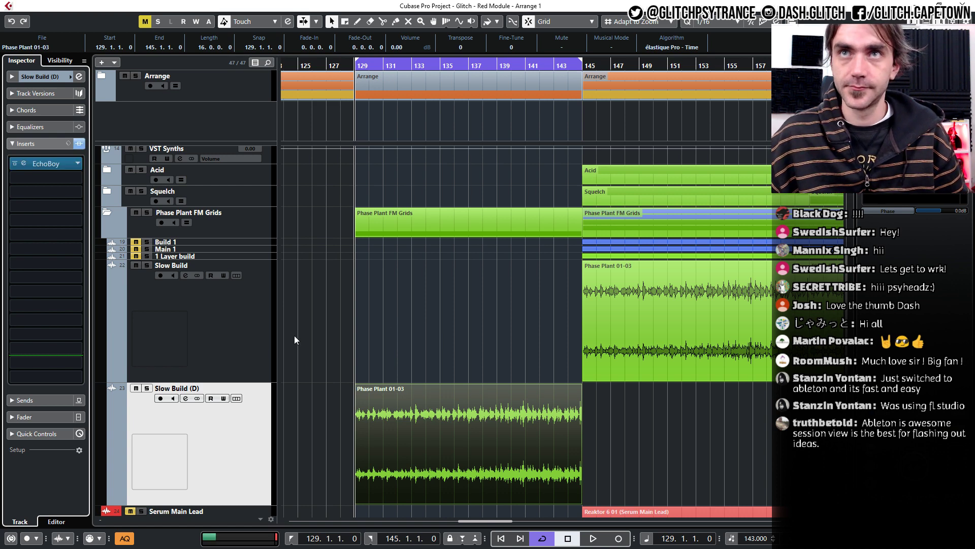
Split the bar 129 clip on Slow Build (D) into equal half-bar slices along its whole length.
{"action": "left_click", "coordinate": [348, 425]}
{"action": "key", "text": "h"}
{"action": "key", "text": "h"}
{"action": "key", "text": "h"}
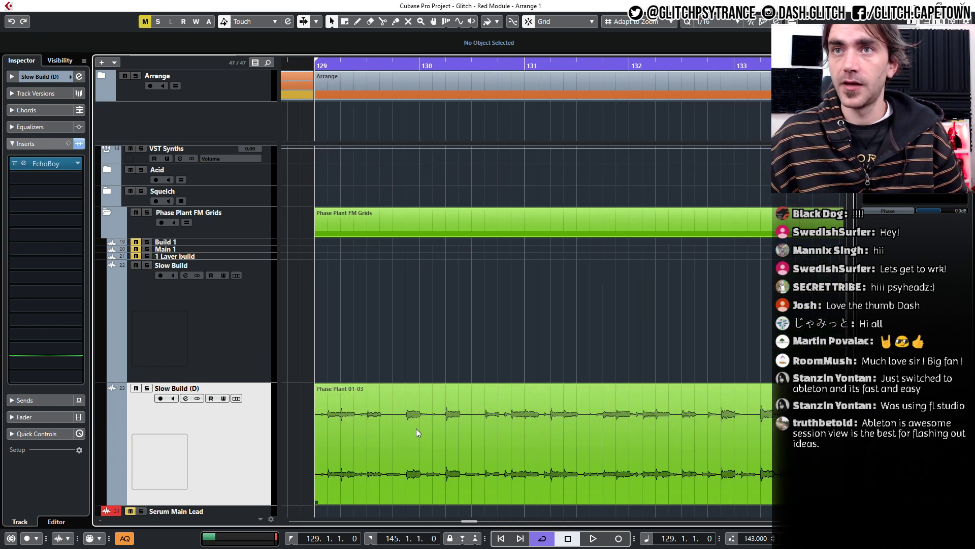
{"action": "left_click", "coordinate": [388, 23]}
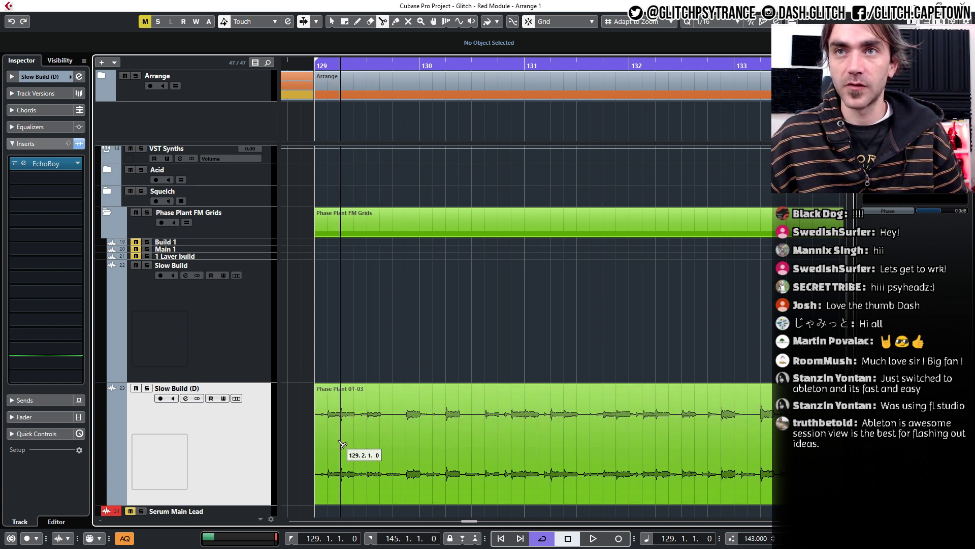
{"action": "left_click", "coordinate": [368, 445], "text": "alt"}
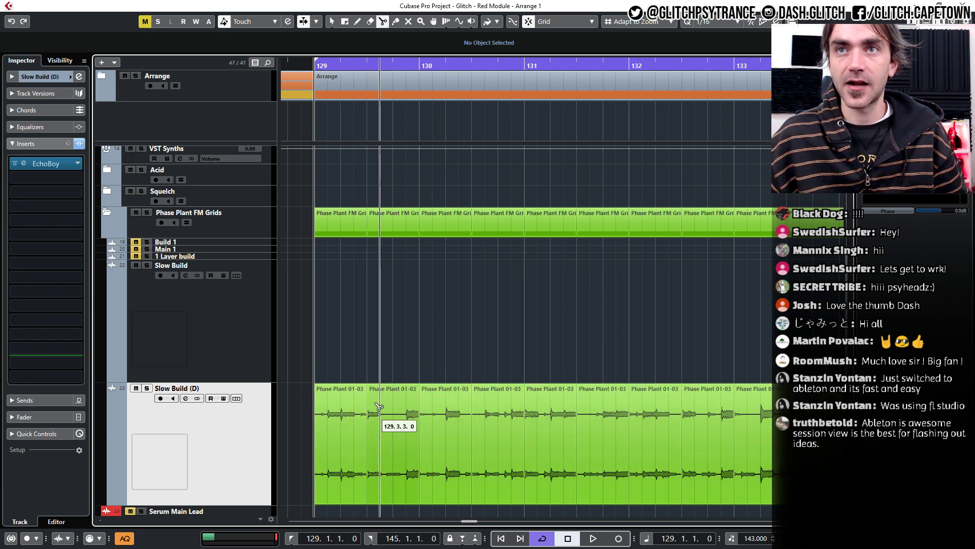
{"action": "right_click", "coordinate": [381, 354]}
{"action": "left_click", "coordinate": [376, 351]}
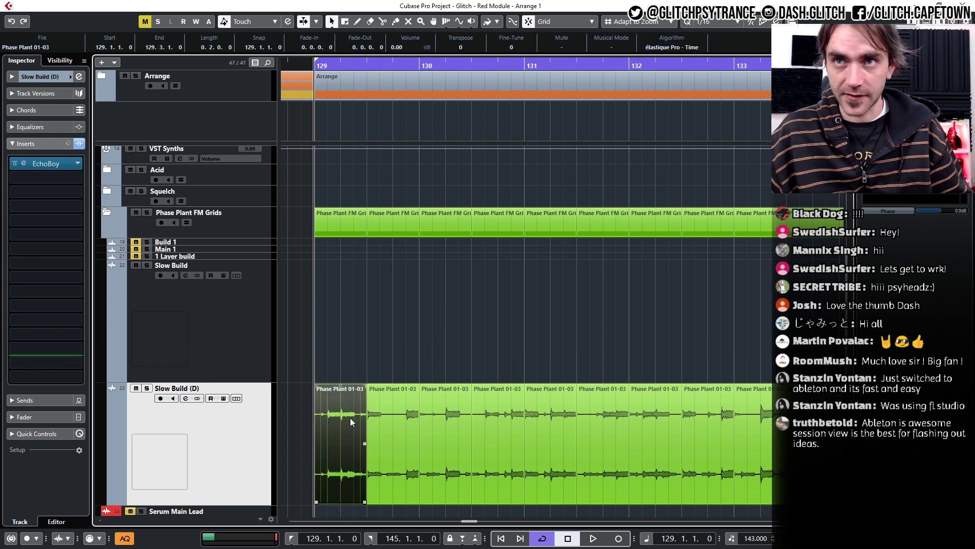
Check the first few half-bar slices and delete all slices between bars 129 and 137 on Slow Build (D).
{"action": "left_click", "coordinate": [373, 430]}
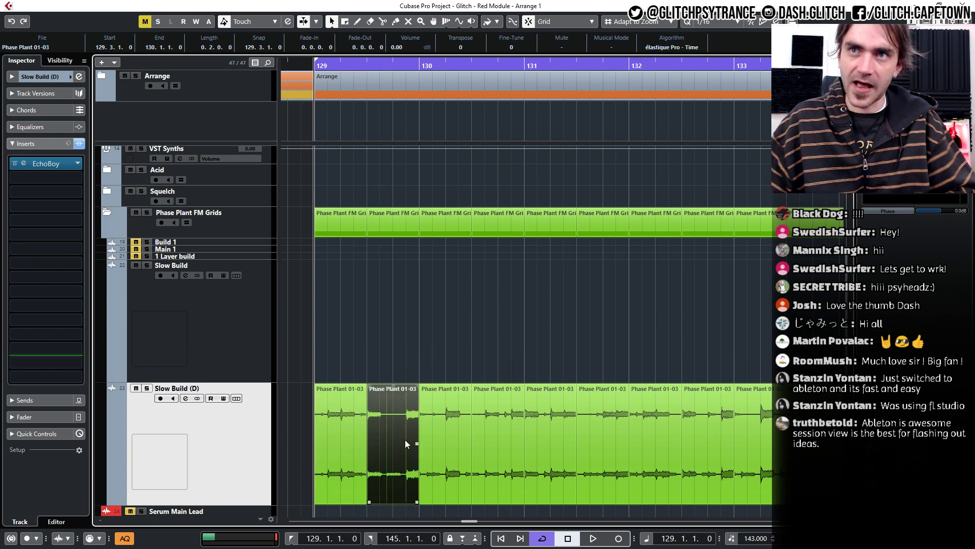
{"action": "left_click", "coordinate": [432, 441]}
{"action": "left_click", "coordinate": [475, 442]}
{"action": "scroll", "coordinate": [475, 442], "scroll_direction": "down", "scroll_amount": 2}
{"action": "scroll", "coordinate": [474, 444], "scroll_direction": "right", "scroll_amount": 2}
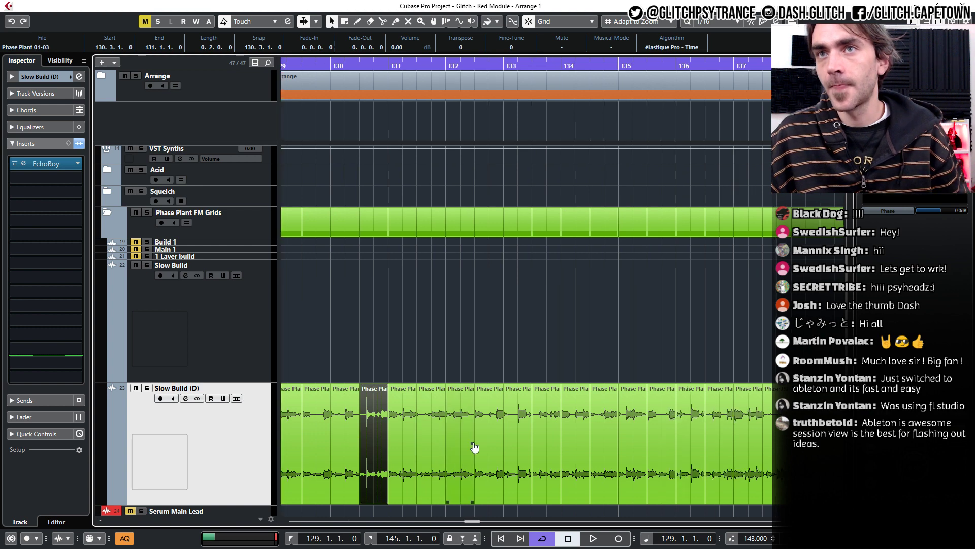
{"action": "scroll", "coordinate": [475, 447], "scroll_direction": "down", "scroll_amount": 2}
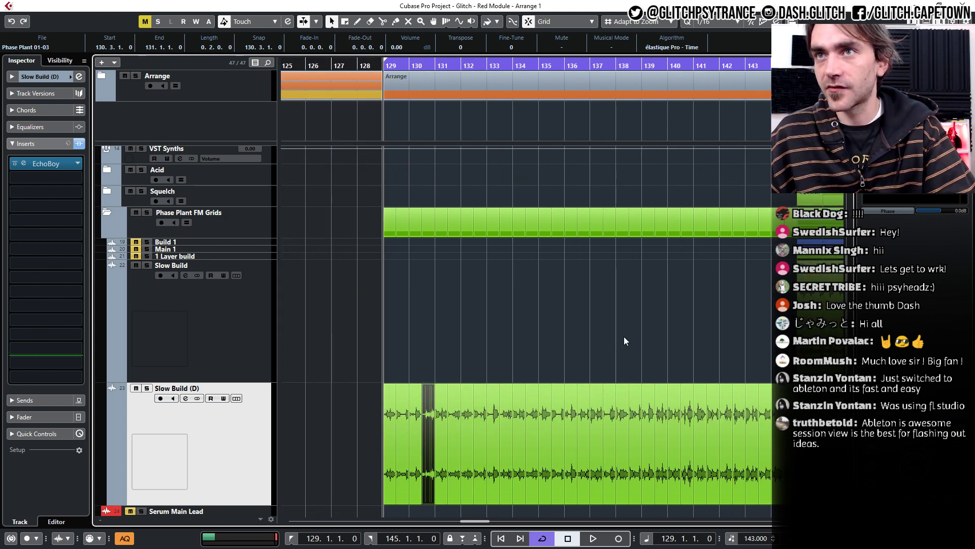
{"action": "left_click_drag", "start_coordinate": [587, 334], "coordinate": [344, 455]}
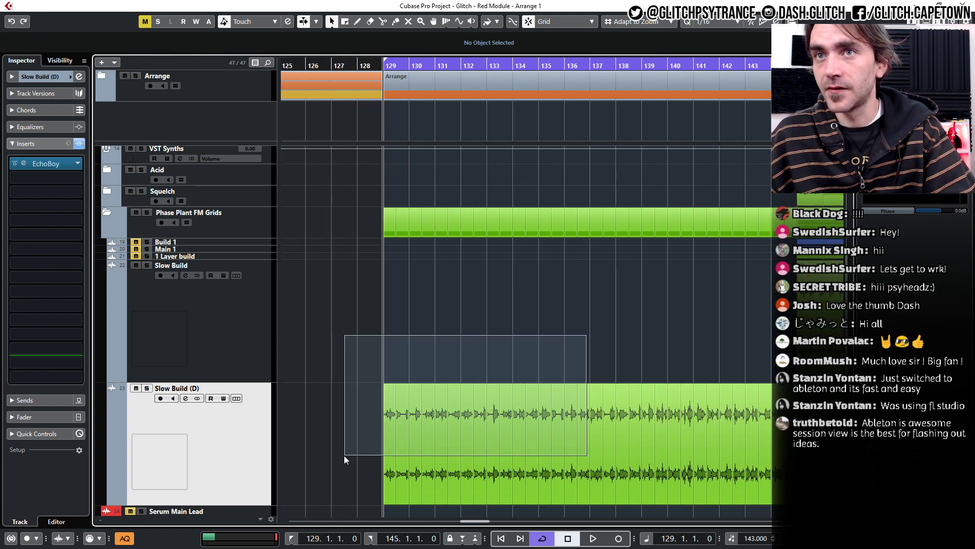
{"action": "key", "text": "Delete"}
Move single half-bar slices from the remaining block to bars 129, 131, 133, 135, 137 and 139 on Slow Build (D).
{"action": "left_click_drag", "start_coordinate": [515, 364], "coordinate": [746, 451]}
{"action": "left_click", "coordinate": [592, 472]}
{"action": "left_click_drag", "start_coordinate": [592, 471], "coordinate": [388, 479]}
{"action": "left_click_drag", "start_coordinate": [614, 483], "coordinate": [439, 489]}
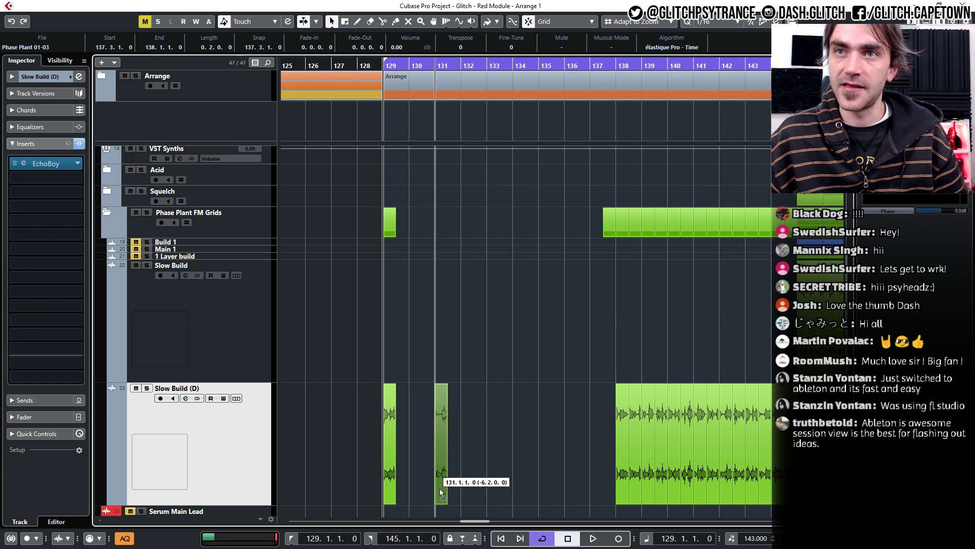
{"action": "left_click", "coordinate": [620, 477]}
{"action": "left_click_drag", "start_coordinate": [621, 478], "coordinate": [546, 486]}
{"action": "mouse_move", "coordinate": [644, 483]}
{"action": "left_mouse_down"}
{"action": "mouse_move", "coordinate": [583, 486]}
{"action": "mouse_move", "coordinate": [639, 486]}
{"action": "left_mouse_up"}
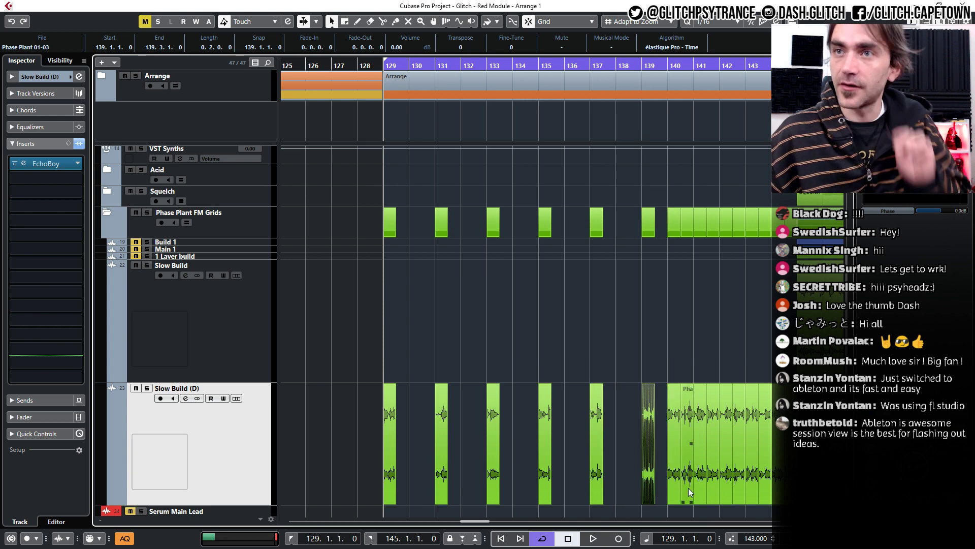
Place half-bar slices at bars 141 and 143 on Slow Build (D) and delete the leftover slices after them.
{"action": "left_click_drag", "start_coordinate": [719, 488], "coordinate": [690, 489]}
{"action": "scroll", "coordinate": [706, 476], "scroll_direction": "right", "scroll_amount": 3}
{"action": "scroll", "coordinate": [724, 463], "scroll_direction": "down", "scroll_amount": 2}
{"action": "left_click_drag", "start_coordinate": [751, 446], "coordinate": [642, 477]}
{"action": "mouse_move", "coordinate": [641, 477]}
{"action": "left_mouse_down"}
{"action": "mouse_move", "coordinate": [666, 479]}
{"action": "mouse_move", "coordinate": [654, 480]}
{"action": "left_mouse_up"}
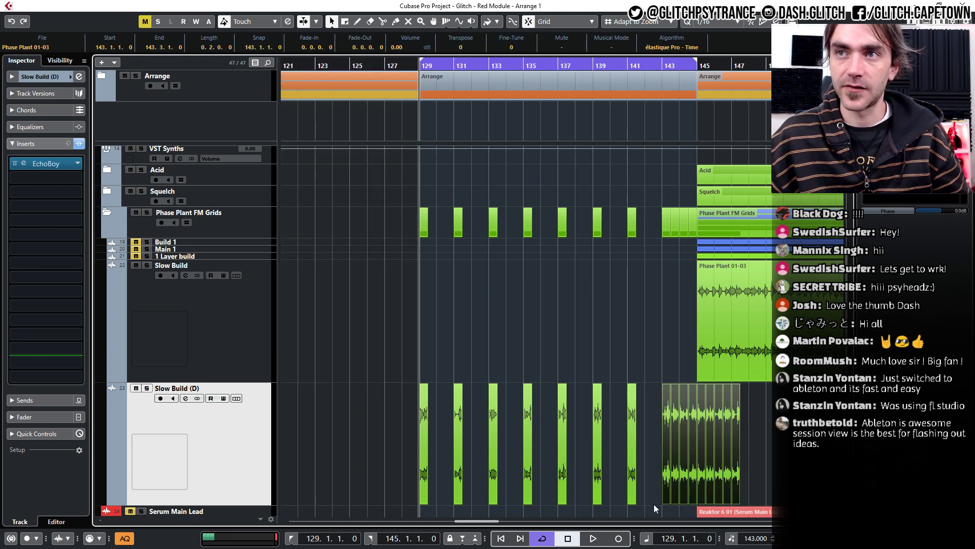
{"action": "left_click", "coordinate": [653, 507]}
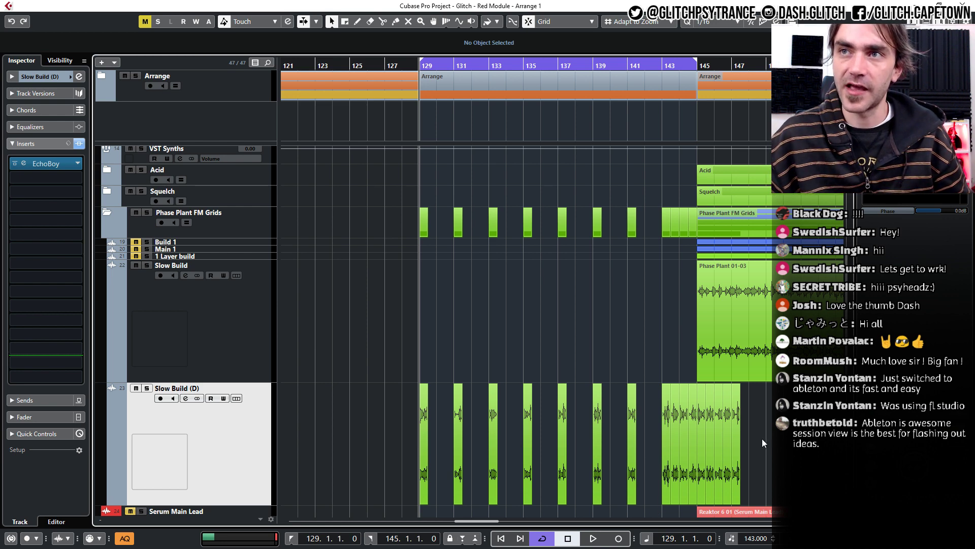
{"action": "left_click_drag", "start_coordinate": [671, 473], "coordinate": [696, 473]}
{"action": "left_click_drag", "start_coordinate": [774, 406], "coordinate": [704, 450]}
{"action": "key", "text": "Delete"}
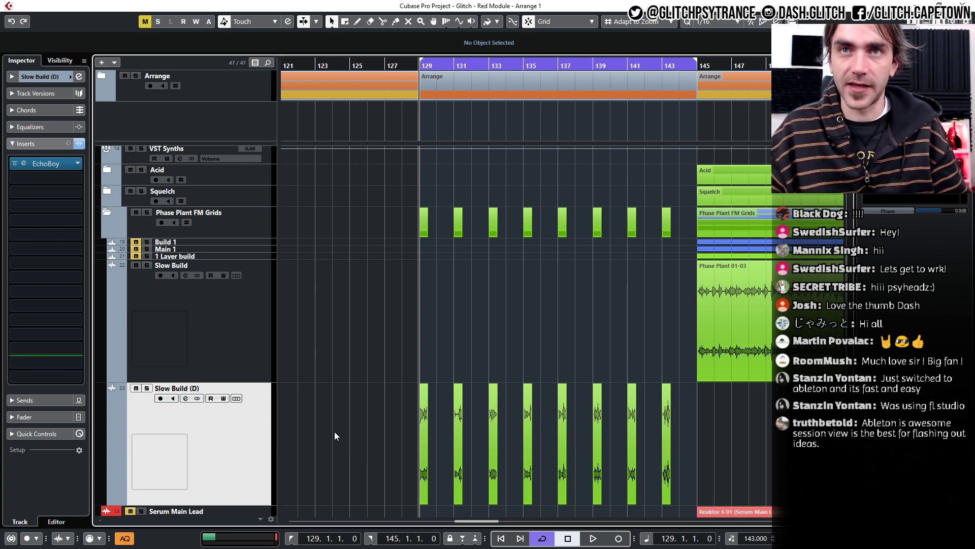
During playback, raise EchoBoy's feedback, switch its mode to Ping-Pong, adjust the low and high cuts, and close the plug-in.
{"action": "left_click", "coordinate": [23, 165]}
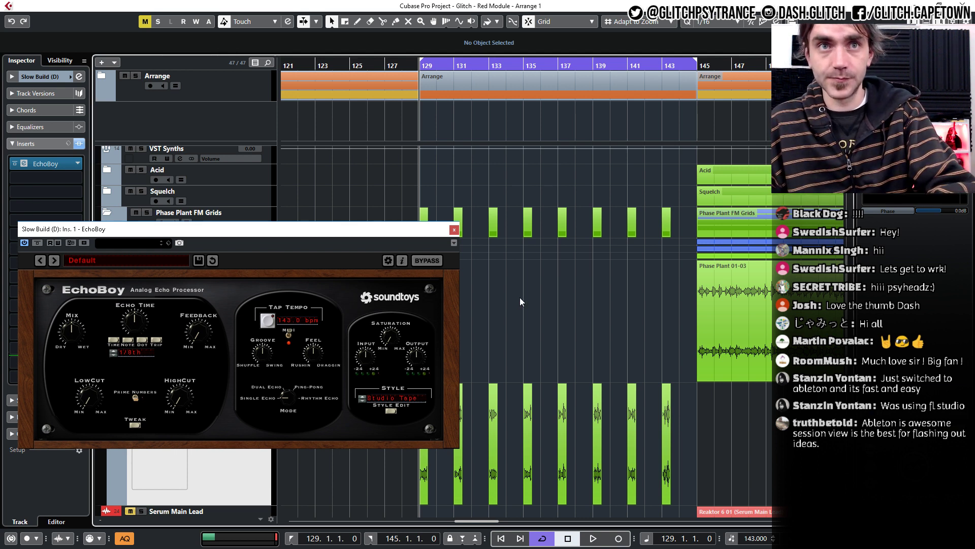
{"action": "key", "text": "space"}
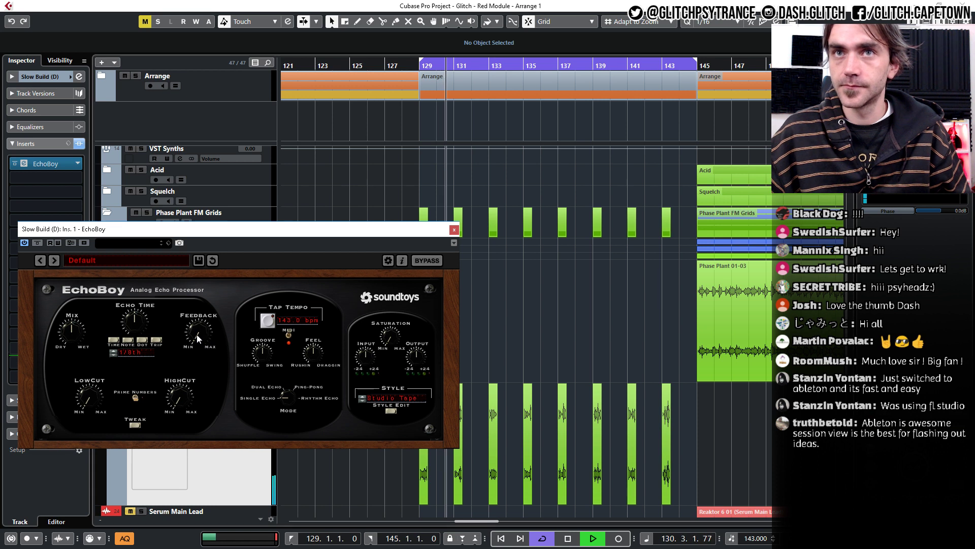
{"action": "left_click_drag", "start_coordinate": [197, 333], "coordinate": [190, 252]}
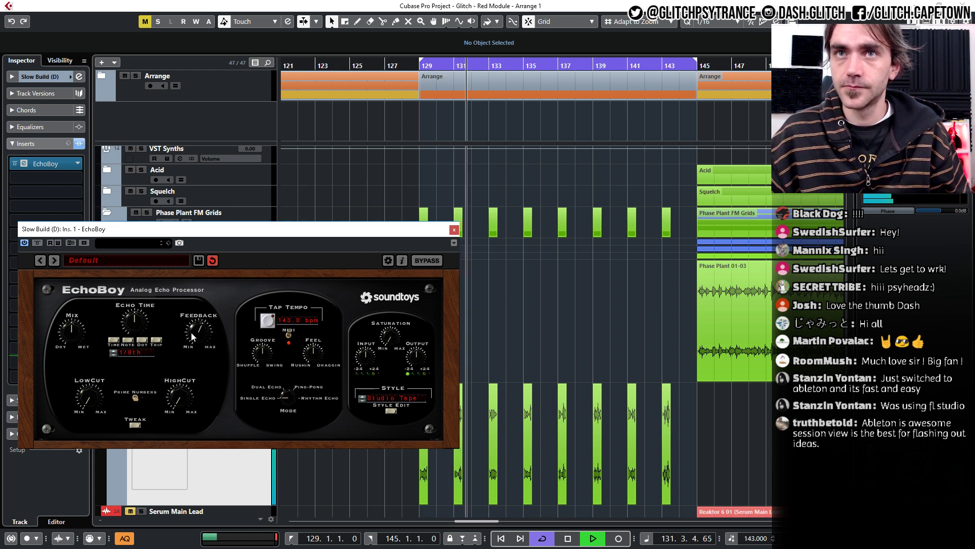
{"action": "left_click_drag", "start_coordinate": [287, 397], "coordinate": [285, 362]}
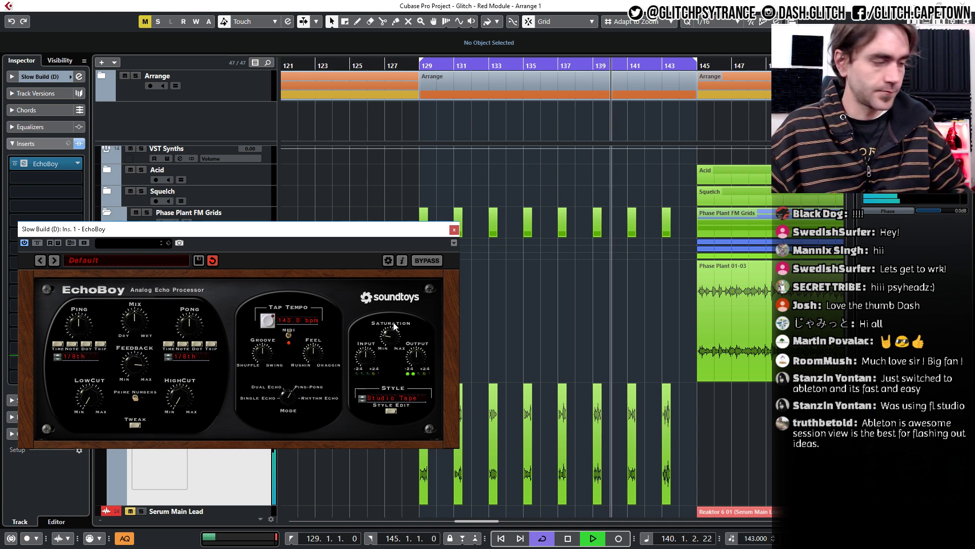
{"action": "left_click_drag", "start_coordinate": [94, 402], "coordinate": [91, 384]}
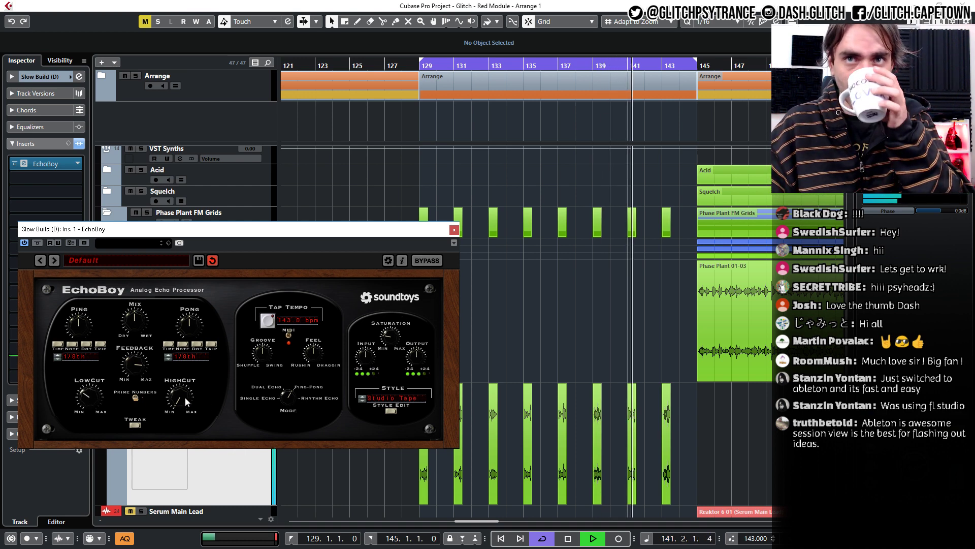
{"action": "left_click_drag", "start_coordinate": [185, 398], "coordinate": [182, 383]}
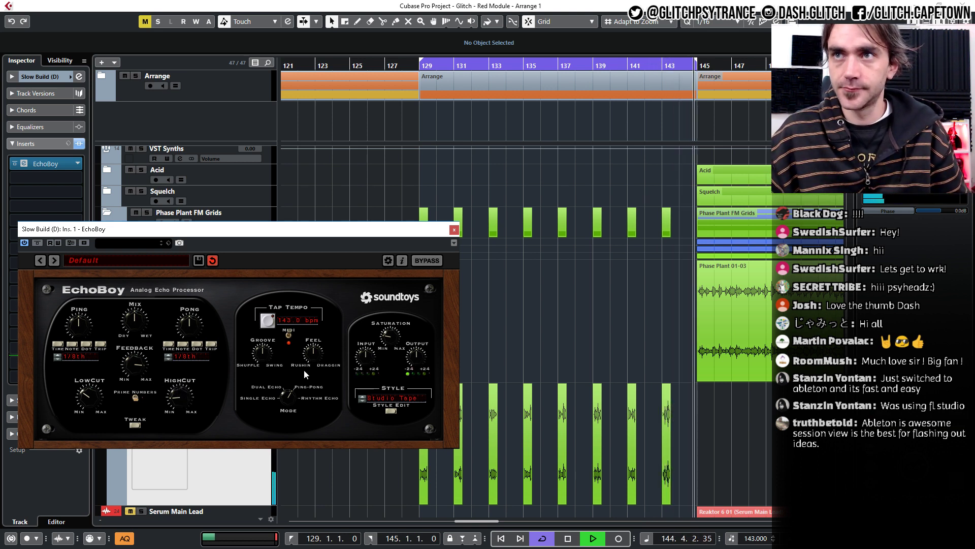
{"action": "left_click", "coordinate": [455, 231]}
Examine the half-bar slice at bar 129 and its spacing to the following one while listening, and stop playback.
{"action": "left_click_drag", "start_coordinate": [713, 414], "coordinate": [385, 450]}
{"action": "scroll", "coordinate": [416, 447], "scroll_direction": "up", "scroll_amount": 7}
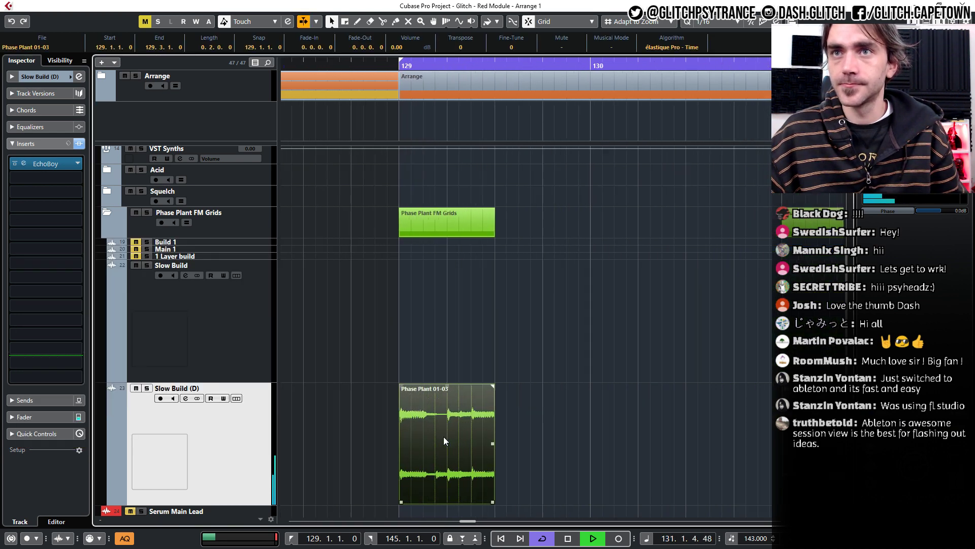
{"action": "scroll", "coordinate": [443, 437], "scroll_direction": "up", "scroll_amount": 2}
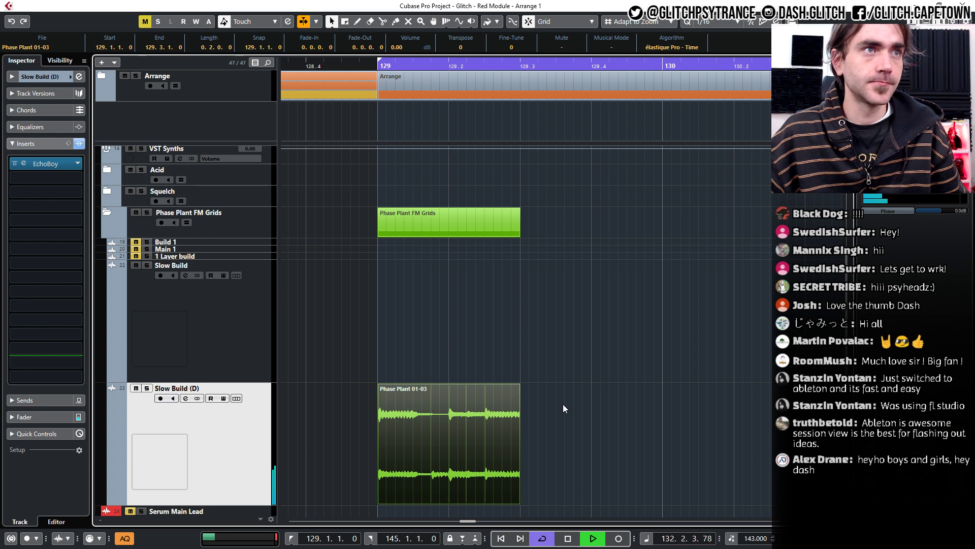
{"action": "left_click", "coordinate": [572, 407]}
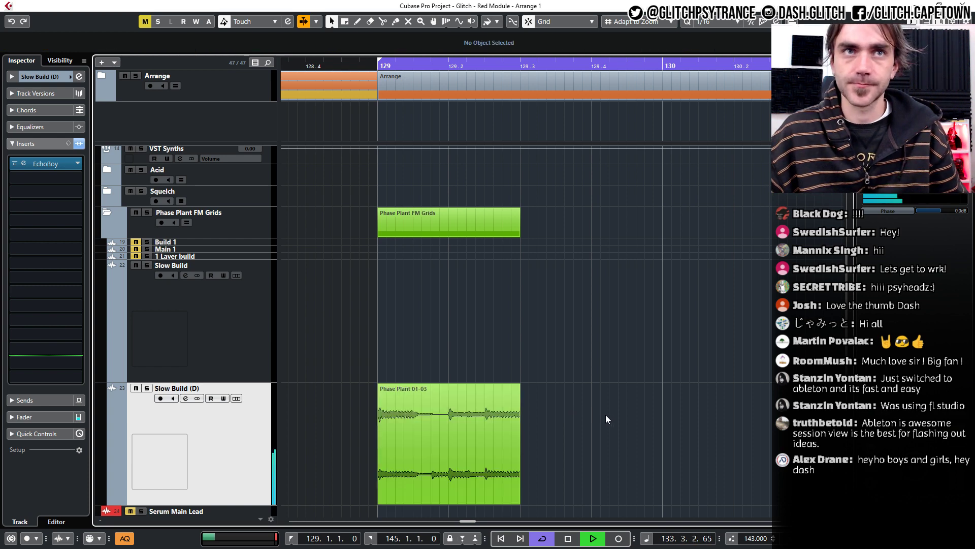
{"action": "left_click", "coordinate": [486, 406]}
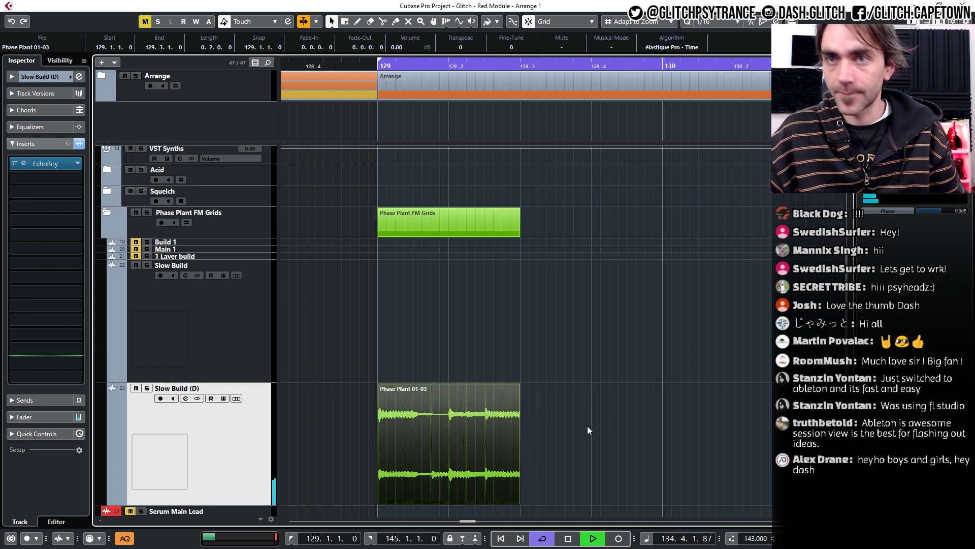
{"action": "scroll", "coordinate": [589, 423], "scroll_direction": "down", "scroll_amount": 3}
{"action": "scroll", "coordinate": [588, 423], "scroll_direction": "right", "scroll_amount": 1}
{"action": "left_click", "coordinate": [587, 423]}
{"action": "key", "text": "space"}
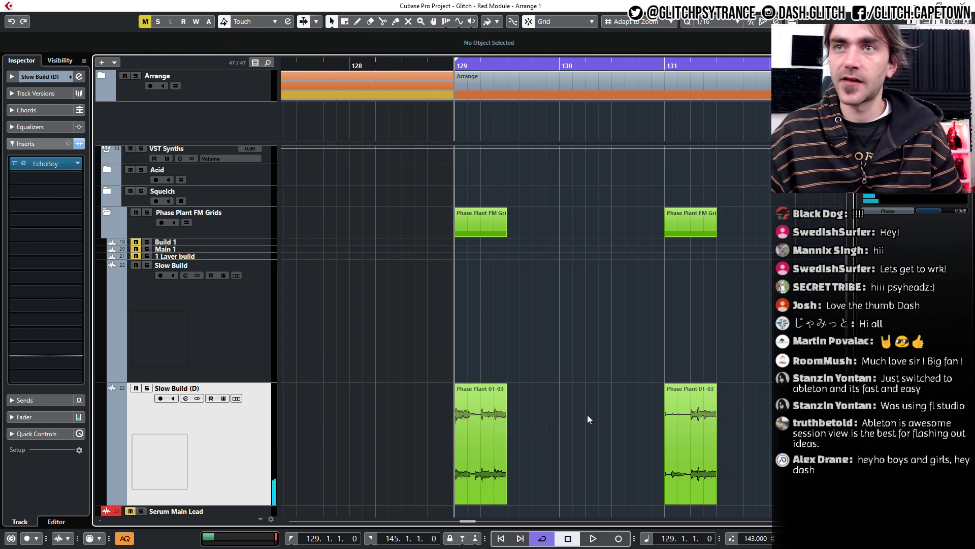
Combine all the half-bar slices on Slow Build (D) into one part and extend its end to bar 145.
{"action": "scroll", "coordinate": [587, 414], "scroll_direction": "down", "scroll_amount": 3}
{"action": "scroll", "coordinate": [455, 447], "scroll_direction": "down", "scroll_amount": 2}
{"action": "scroll", "coordinate": [406, 457], "scroll_direction": "down", "scroll_amount": 3}
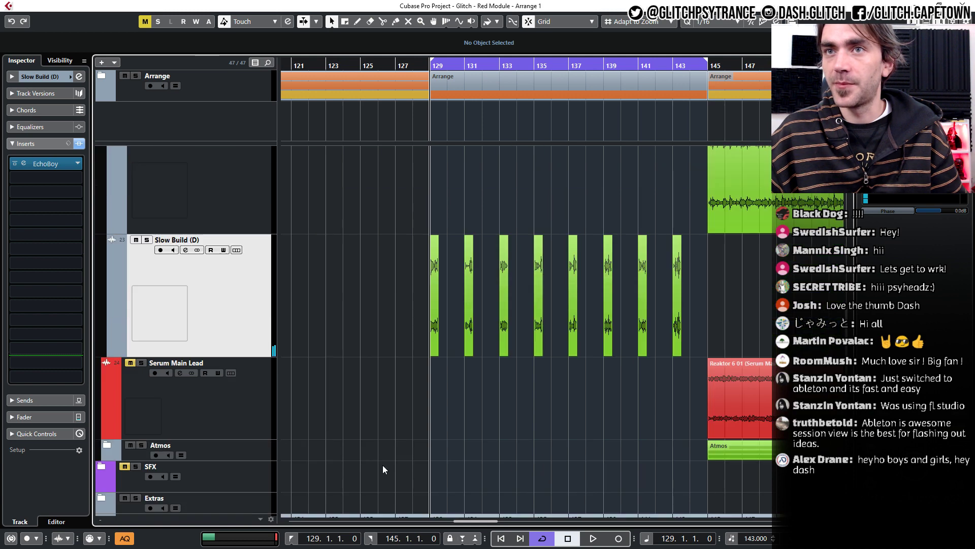
{"action": "left_click_drag", "start_coordinate": [418, 325], "coordinate": [644, 300]}
{"action": "scroll", "coordinate": [503, 278], "scroll_direction": "up", "scroll_amount": 2}
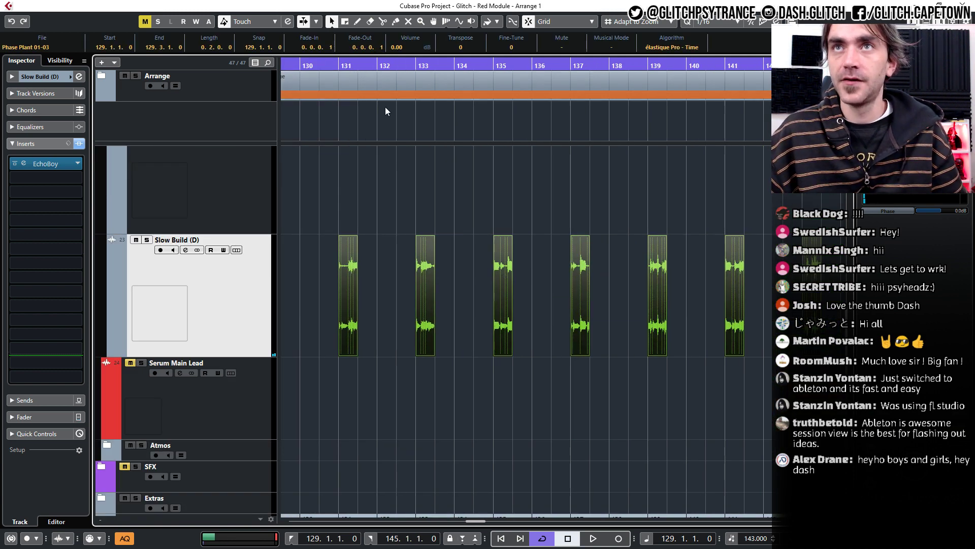
{"action": "scroll", "coordinate": [396, 226], "scroll_direction": "down", "scroll_amount": 3}
{"action": "left_click_drag", "start_coordinate": [351, 280], "coordinate": [711, 262]}
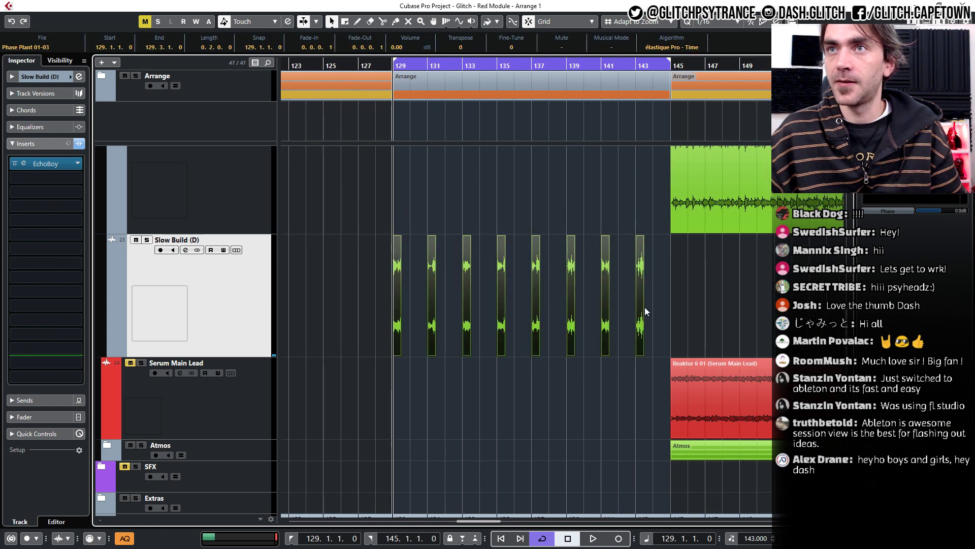
{"action": "right_click", "coordinate": [644, 307]}
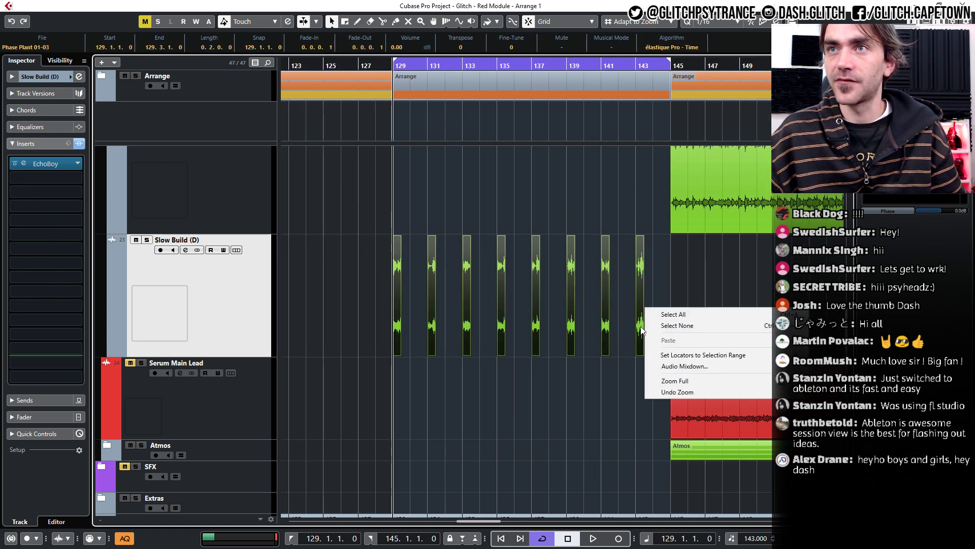
{"action": "left_click", "coordinate": [640, 286]}
{"action": "right_click", "coordinate": [635, 273]}
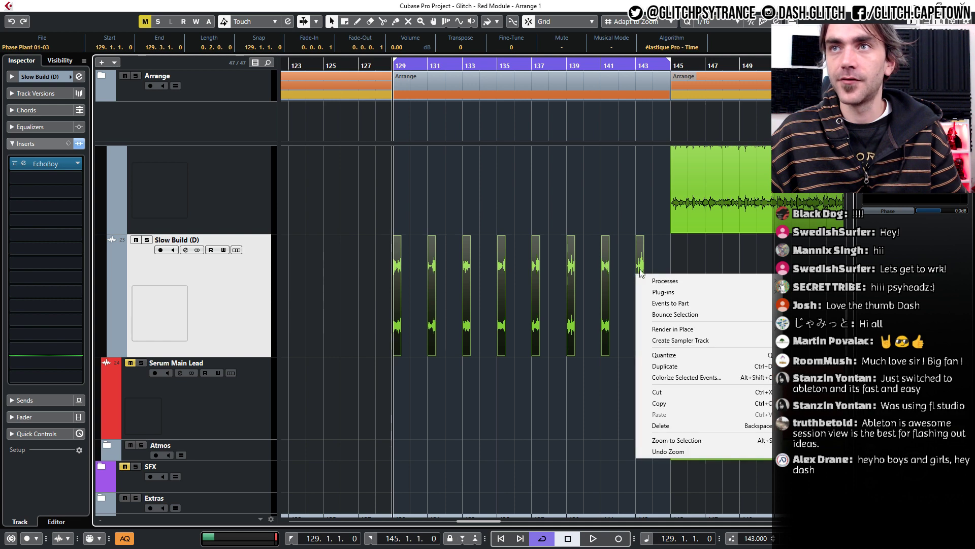
{"action": "right_click", "coordinate": [644, 260]}
{"action": "left_click", "coordinate": [665, 292]}
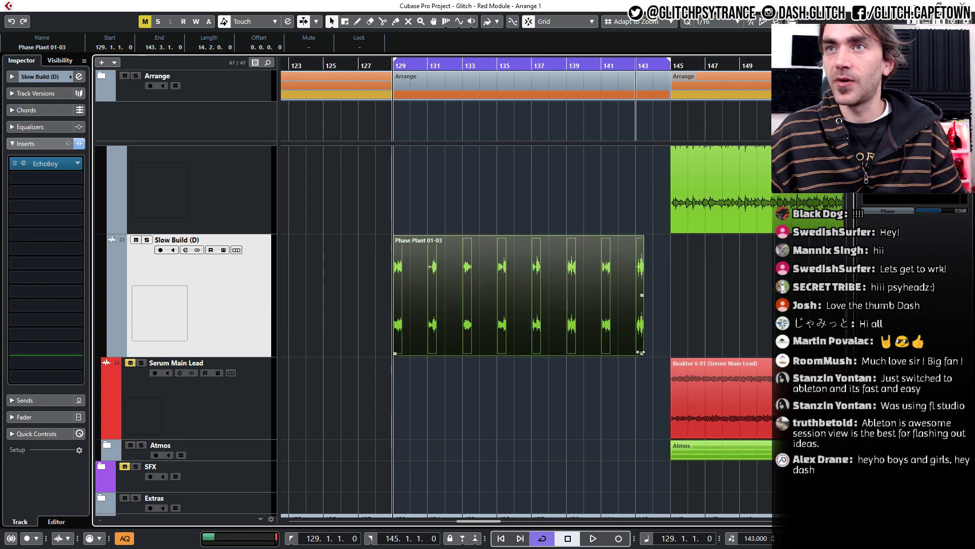
{"action": "left_click_drag", "start_coordinate": [641, 352], "coordinate": [669, 355]}
{"action": "left_click", "coordinate": [616, 370]}
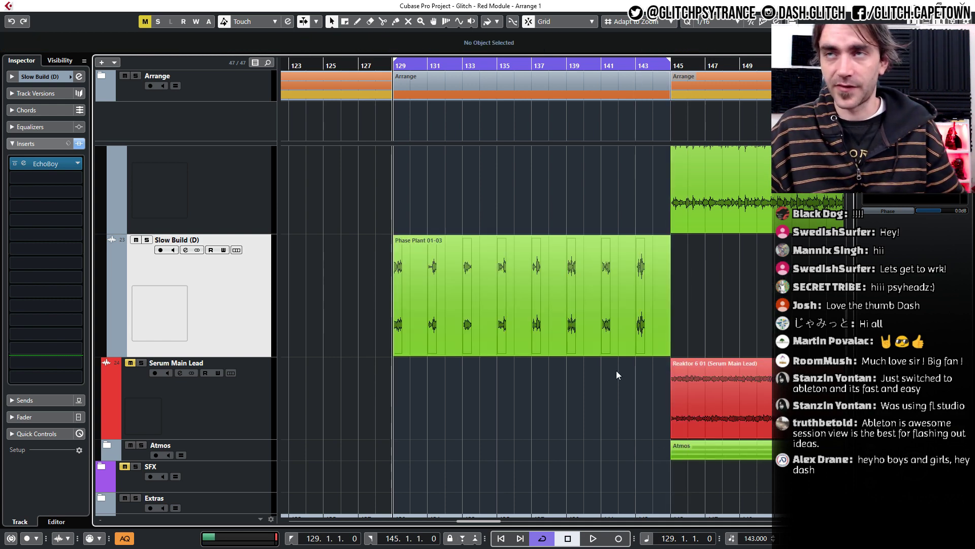
Move the Slow Build (D) part back to bar 97 and repeat it up to bar 145.
{"action": "scroll", "coordinate": [609, 375], "scroll_direction": "down", "scroll_amount": 4}
{"action": "scroll", "coordinate": [595, 379], "scroll_direction": "right", "scroll_amount": 1}
{"action": "scroll", "coordinate": [586, 385], "scroll_direction": "up", "scroll_amount": 5}
{"action": "scroll", "coordinate": [506, 436], "scroll_direction": "down", "scroll_amount": 8}
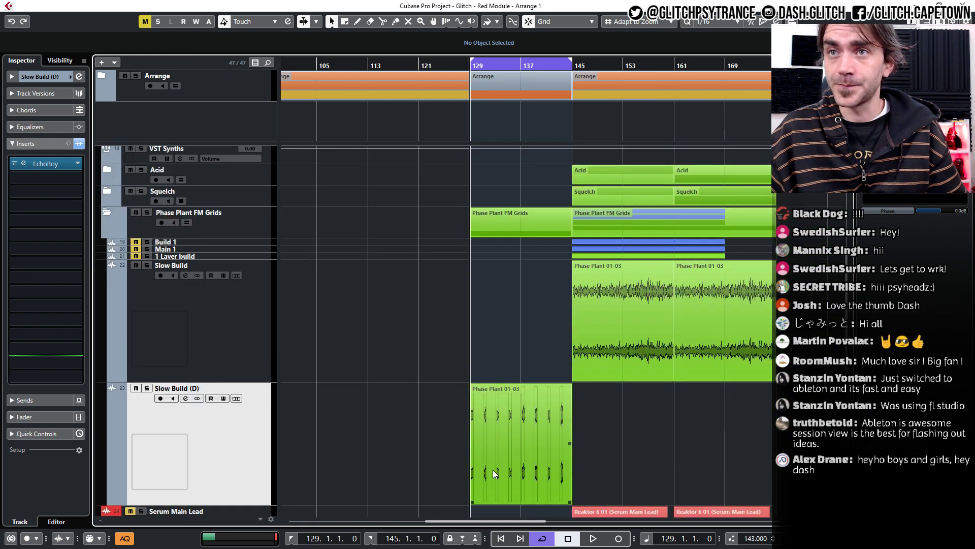
{"action": "left_click", "coordinate": [499, 350]}
{"action": "scroll", "coordinate": [498, 358], "scroll_direction": "left", "scroll_amount": 3}
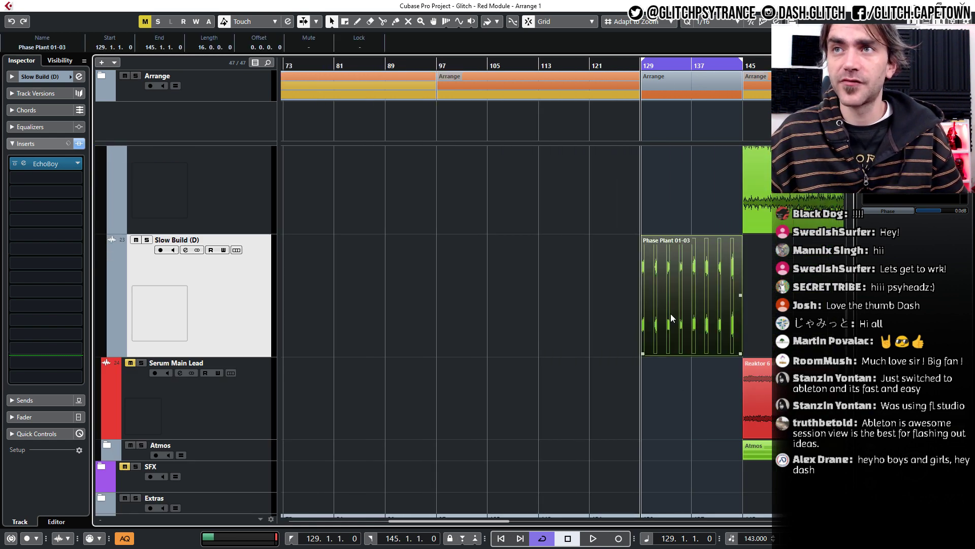
{"action": "left_click_drag", "start_coordinate": [671, 315], "coordinate": [467, 313]}
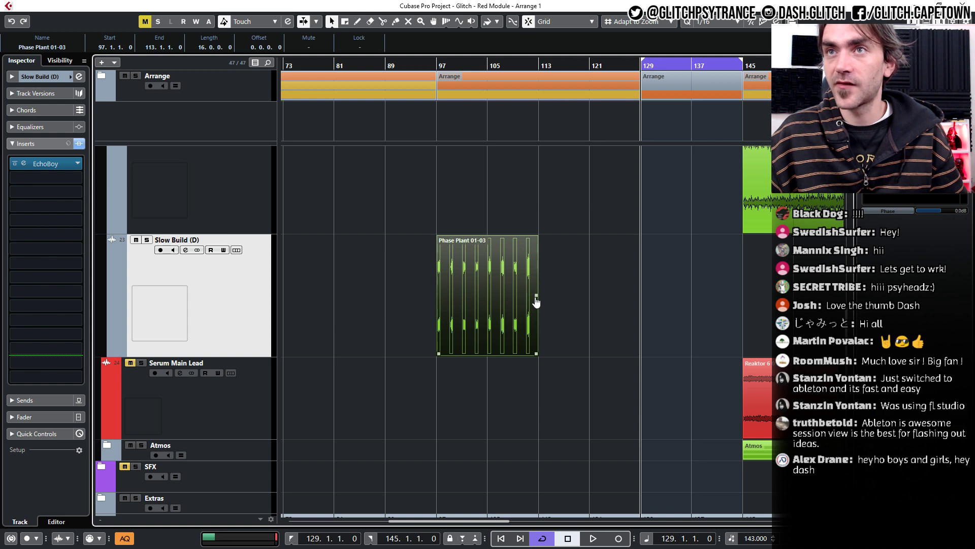
{"action": "left_click_drag", "start_coordinate": [536, 300], "coordinate": [741, 301]}
{"action": "scroll", "coordinate": [700, 259], "scroll_direction": "right", "scroll_amount": 2}
{"action": "left_click", "coordinate": [599, 213]}
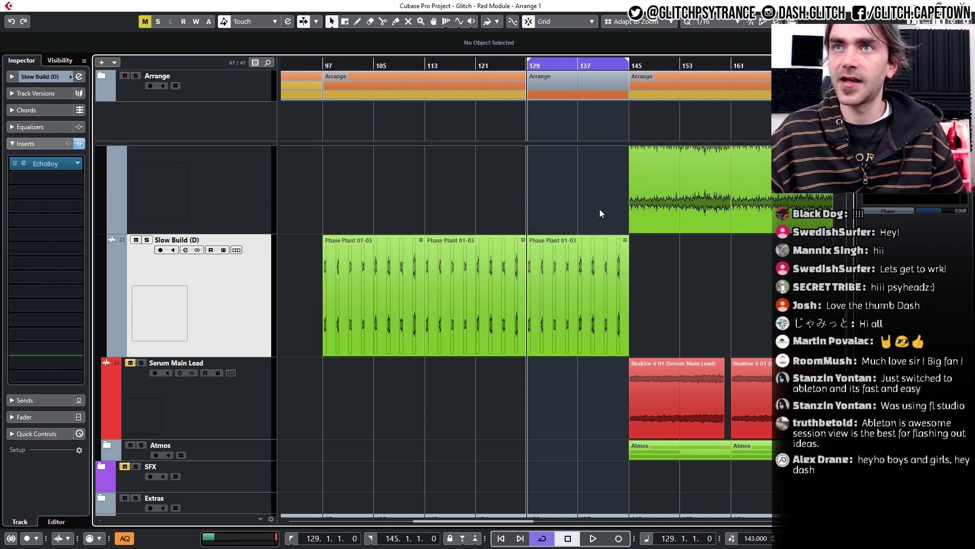
Copy the first Kick and Bass block from bar 145 to bar 97.
{"action": "scroll", "coordinate": [507, 294], "scroll_direction": "left", "scroll_amount": 3}
{"action": "scroll", "coordinate": [504, 321], "scroll_direction": "up", "scroll_amount": 6}
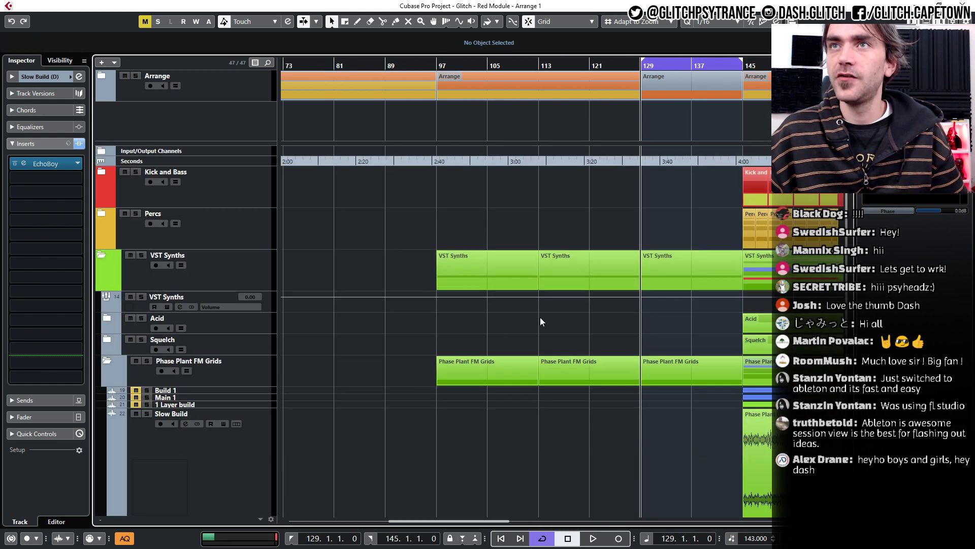
{"action": "scroll", "coordinate": [512, 406], "scroll_direction": "right", "scroll_amount": 3}
{"action": "scroll", "coordinate": [568, 204], "scroll_direction": "left", "scroll_amount": 3}
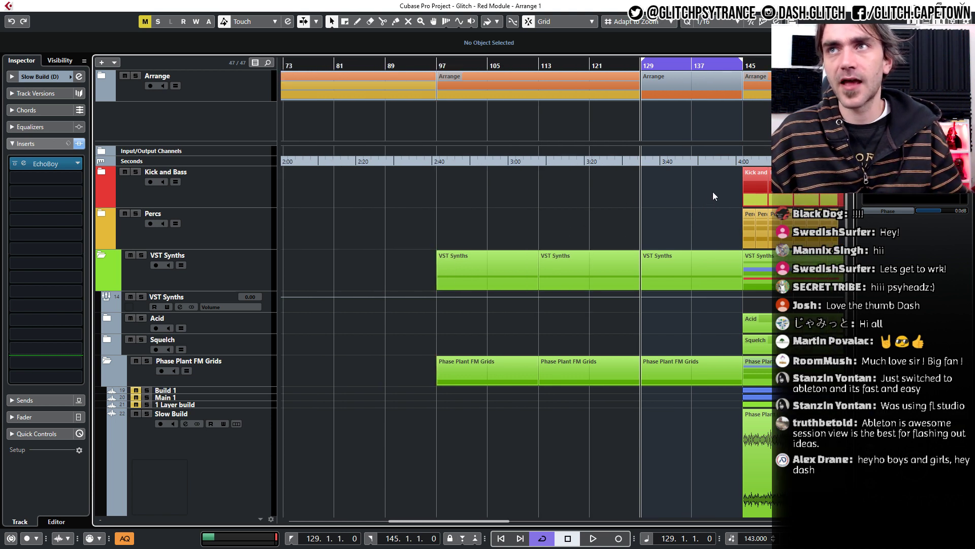
{"action": "left_click_drag", "start_coordinate": [753, 191], "coordinate": [444, 185]}
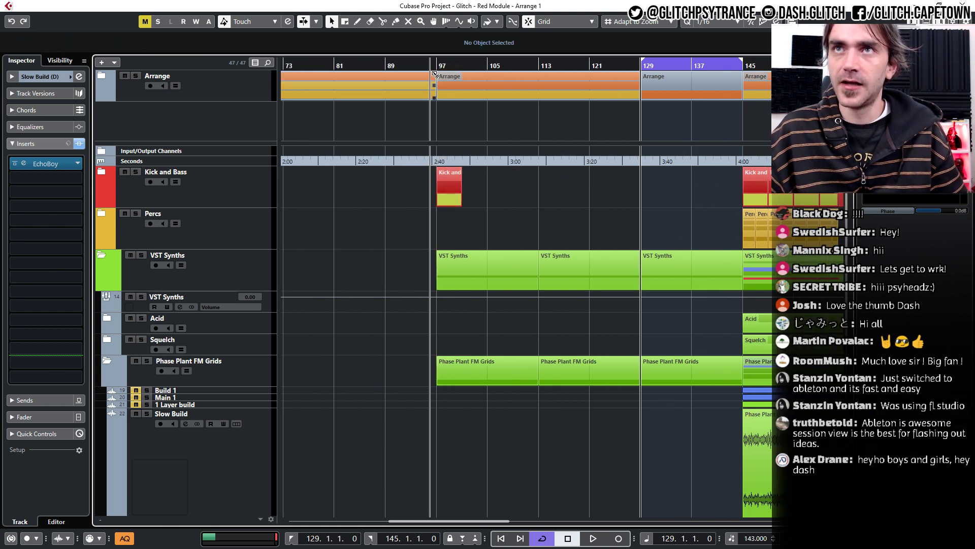
Set the loop range to bars 97–129 and repeat the Kick and Bass block at bar 97 up to bar 129.
{"action": "left_click_drag", "start_coordinate": [433, 62], "coordinate": [642, 63]}
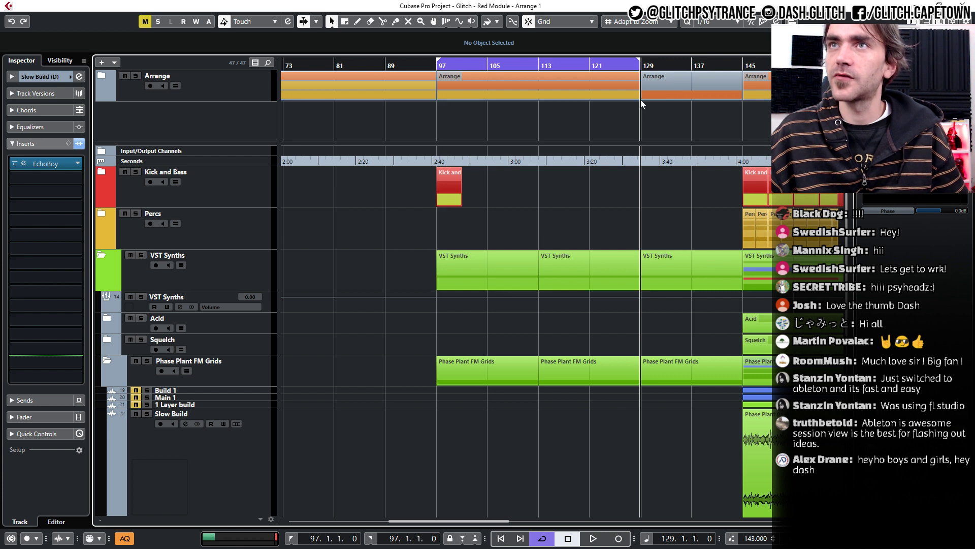
{"action": "key", "text": "KP_1"}
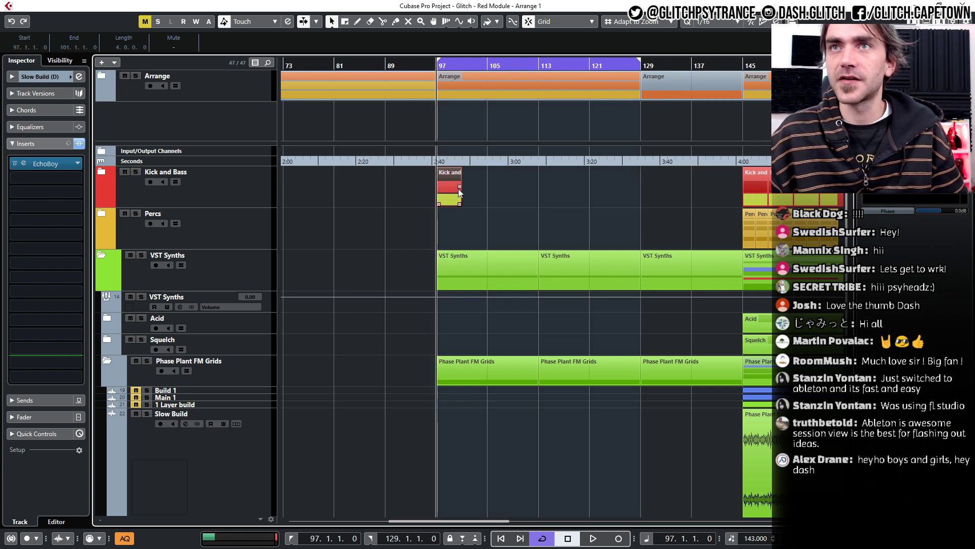
{"action": "left_click_drag", "start_coordinate": [459, 188], "coordinate": [617, 215]}
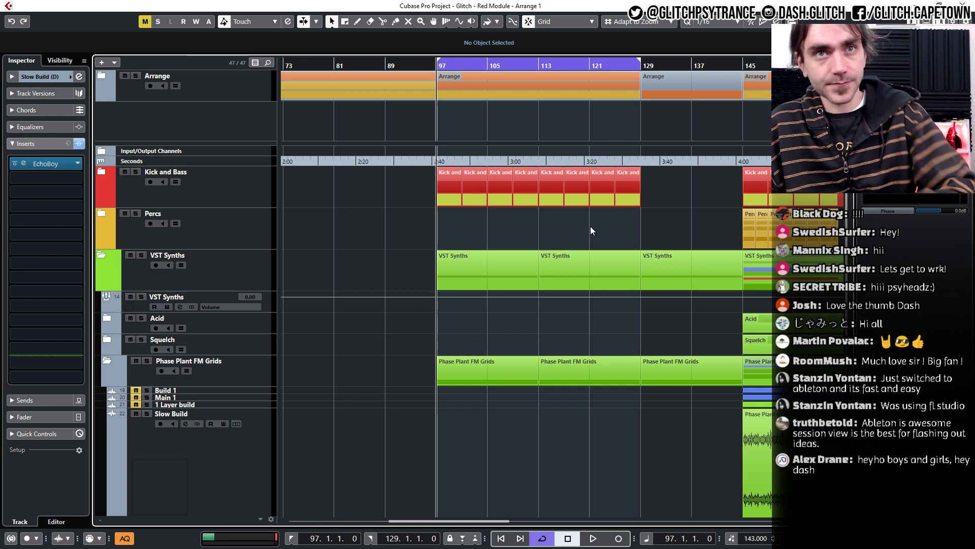
Start playback from bar 97 and collapse the Phase Plant FM Grids folder.
{"action": "key", "text": "space"}
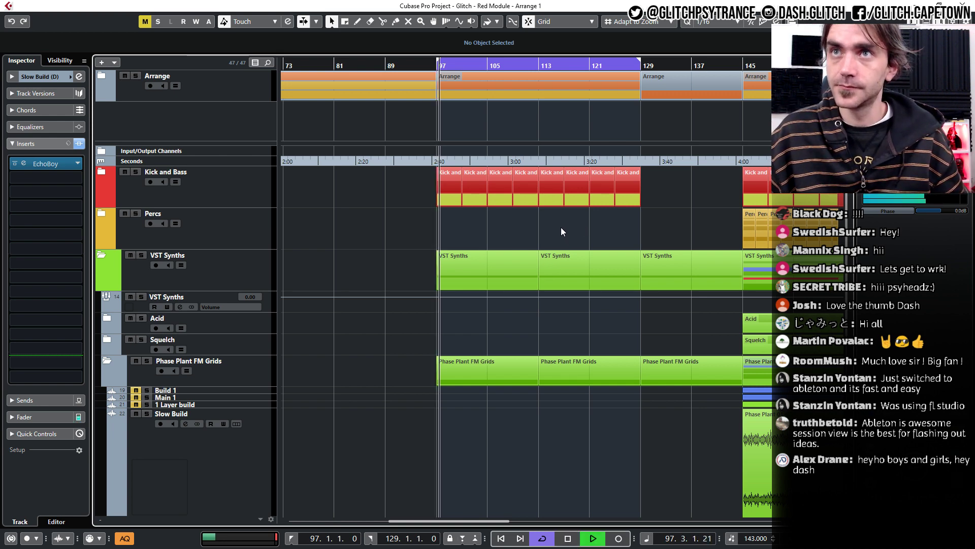
{"action": "scroll", "coordinate": [560, 227], "scroll_direction": "down", "scroll_amount": 1}
{"action": "scroll", "coordinate": [483, 228], "scroll_direction": "right", "scroll_amount": 2}
{"action": "left_click", "coordinate": [108, 359]}
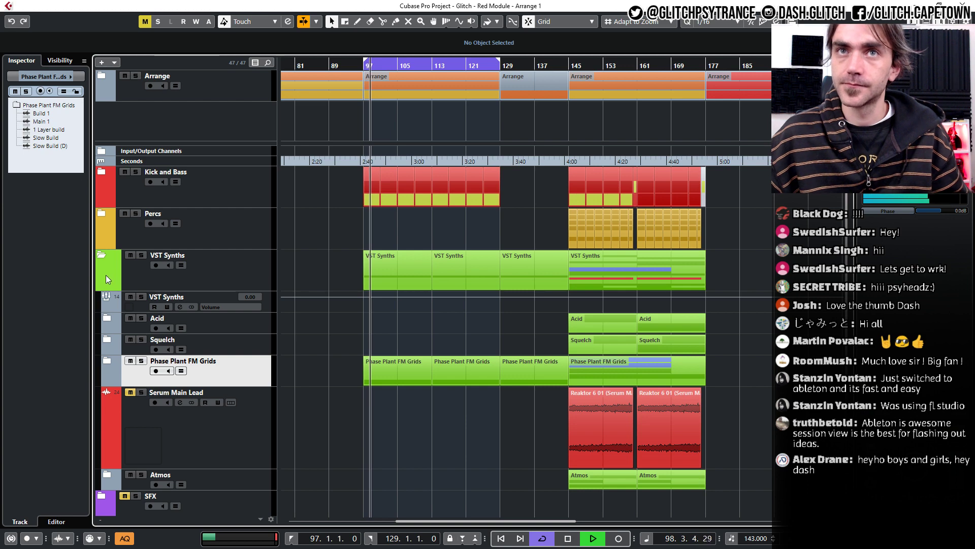
Copy the first Serum Main Lead clip from bar 145 to bar 129.
{"action": "left_click", "coordinate": [102, 257]}
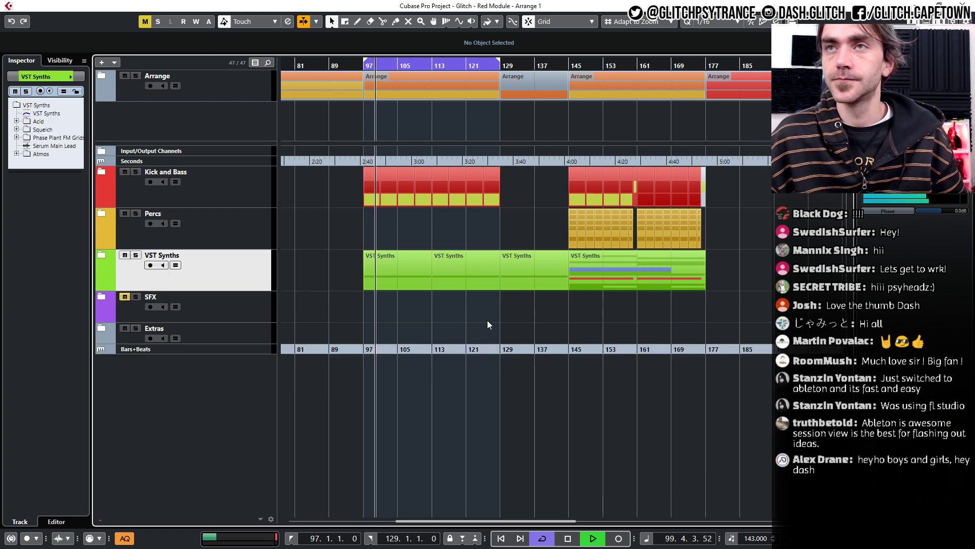
{"action": "key", "text": "h"}
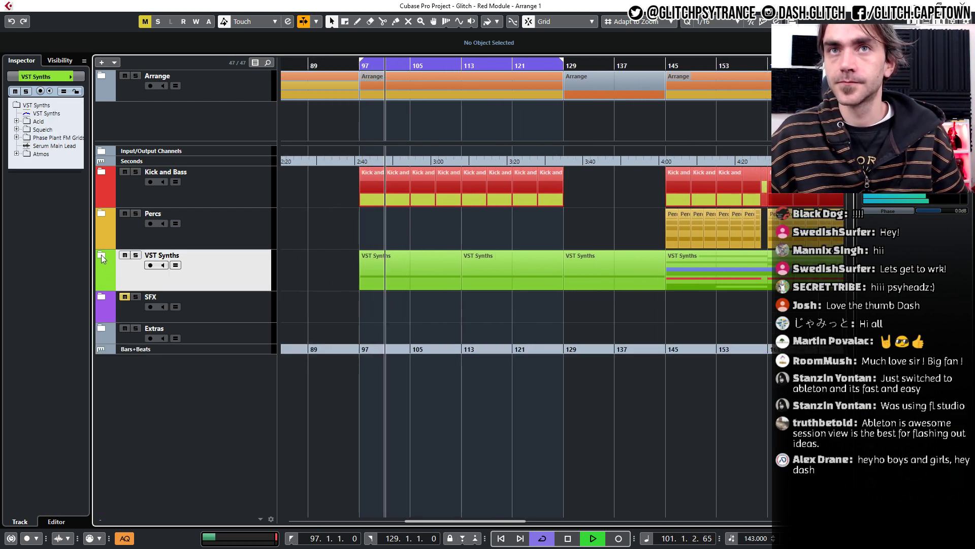
{"action": "left_click", "coordinate": [101, 257]}
{"action": "scroll", "coordinate": [463, 282], "scroll_direction": "down", "scroll_amount": 1}
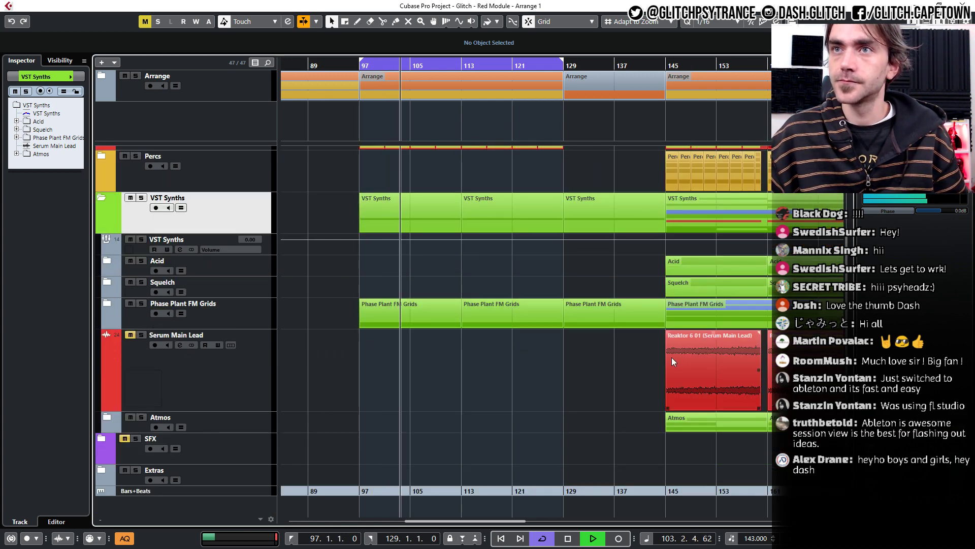
{"action": "left_click_drag", "start_coordinate": [694, 368], "coordinate": [594, 383]}
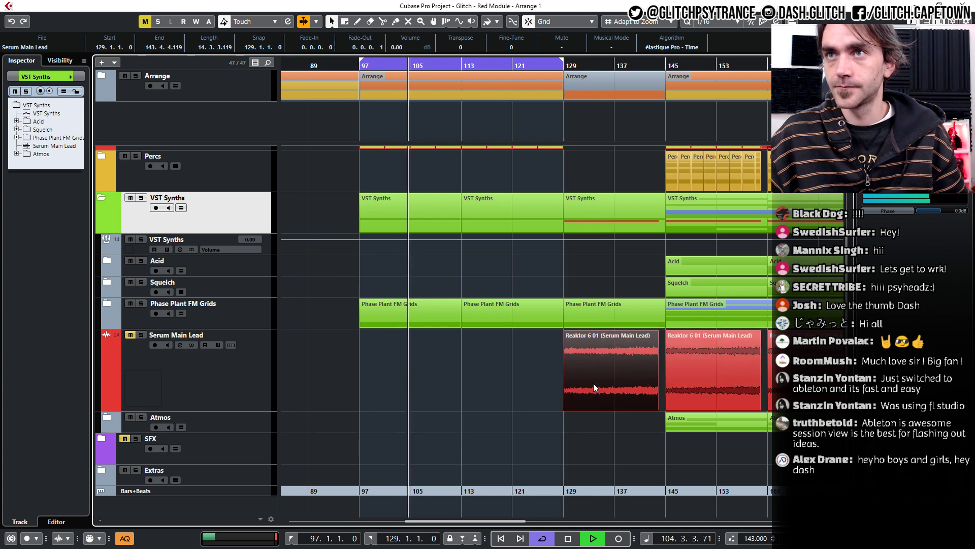
Mute the Serum Main Lead clips at bars 145 and 161, and turn off cycle playback.
{"action": "scroll", "coordinate": [594, 384], "scroll_direction": "right", "scroll_amount": 3}
{"action": "key", "text": "7"}
{"action": "left_click_drag", "start_coordinate": [733, 375], "coordinate": [503, 376]}
{"action": "key", "text": "1"}
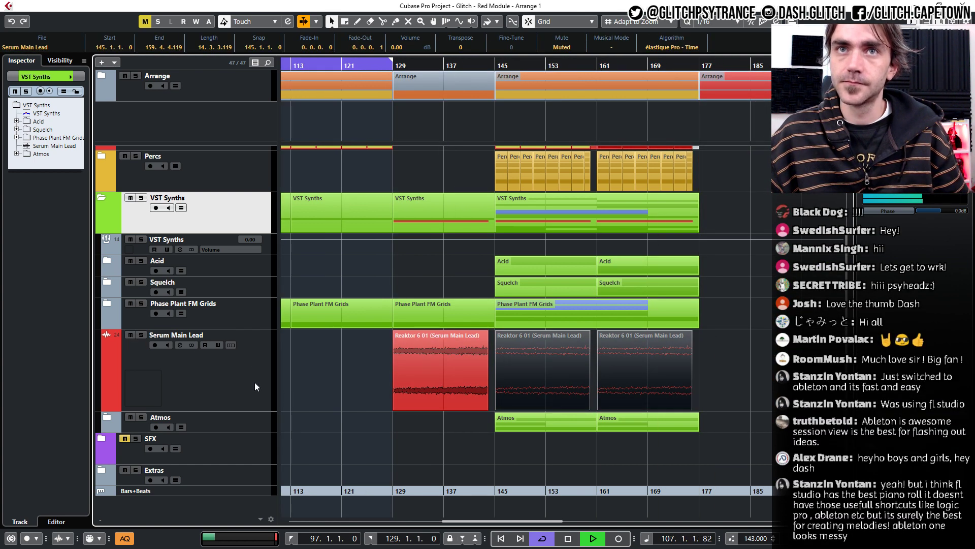
{"action": "left_click", "coordinate": [373, 407]}
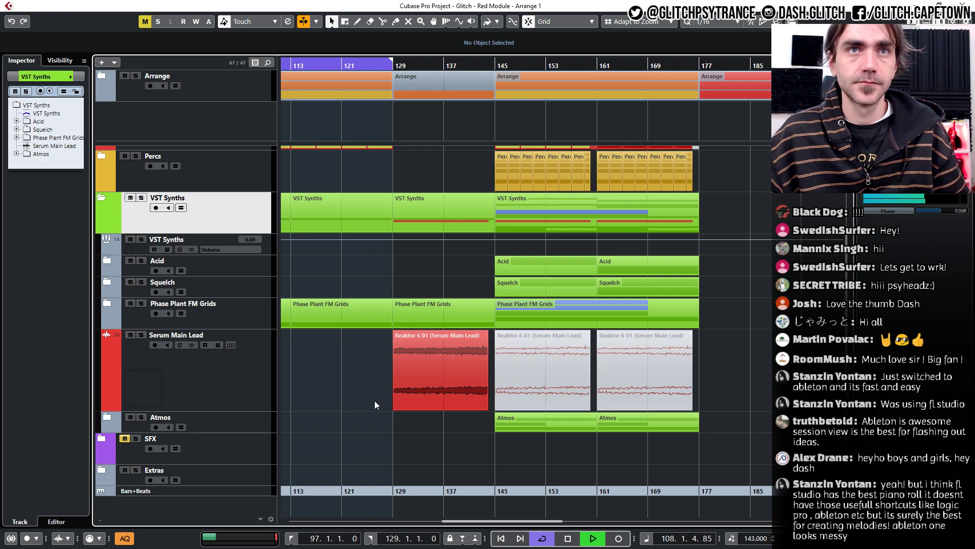
{"action": "scroll", "coordinate": [375, 404], "scroll_direction": "left", "scroll_amount": 1}
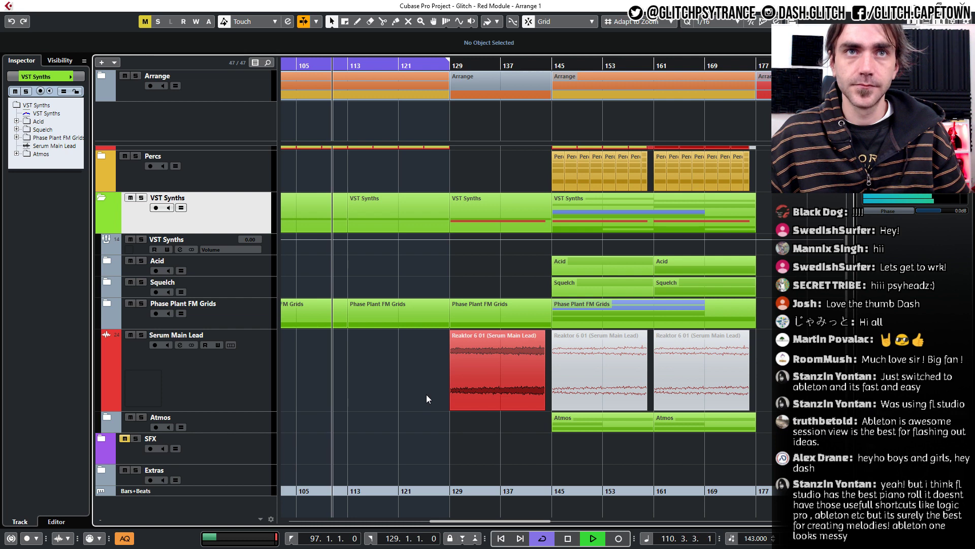
{"action": "key", "text": "KP_Divide"}
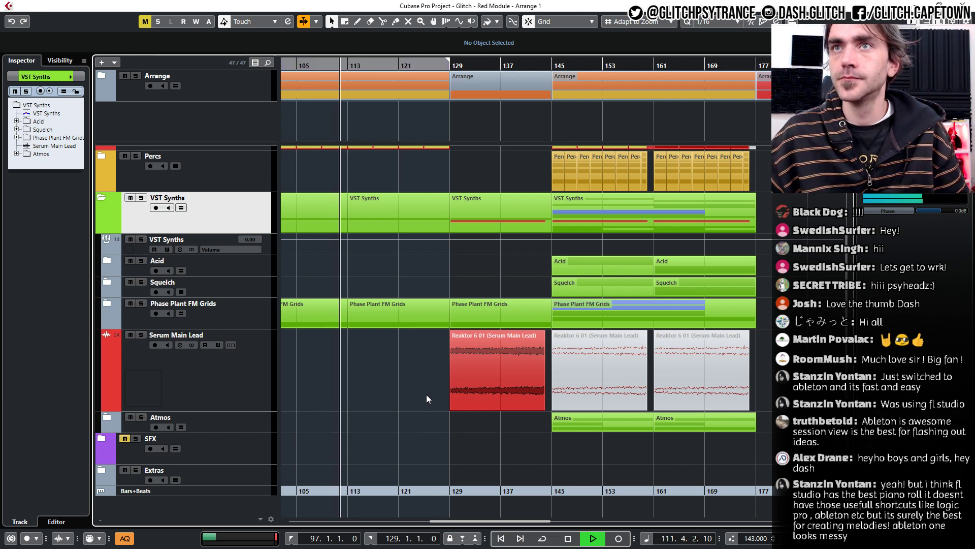
Expand the Squelch folder, move its Serum Psychedelic-11 clip from bar 145 to bar 113, and unmute Stereo Out (R) 07.
{"action": "scroll", "coordinate": [426, 395], "scroll_direction": "up", "scroll_amount": 2}
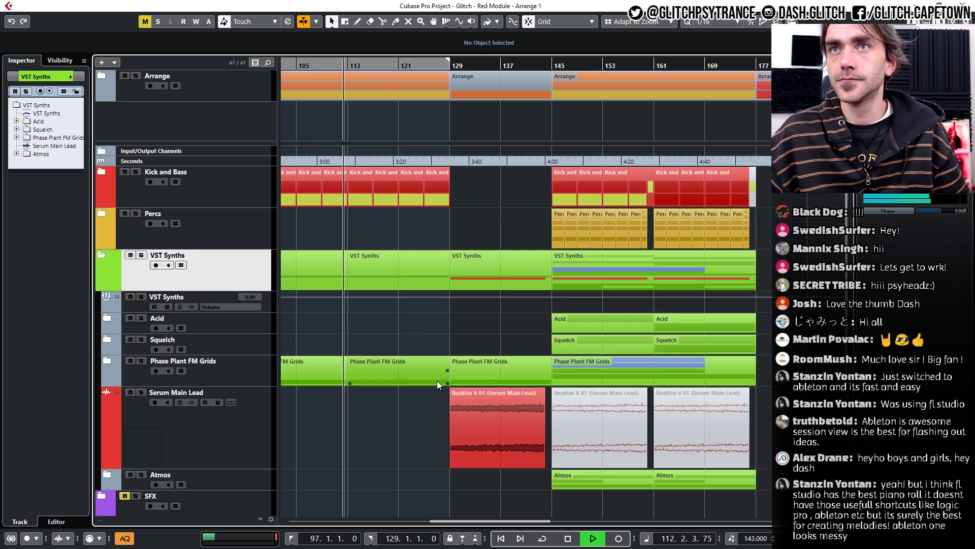
{"action": "left_click", "coordinate": [100, 254]}
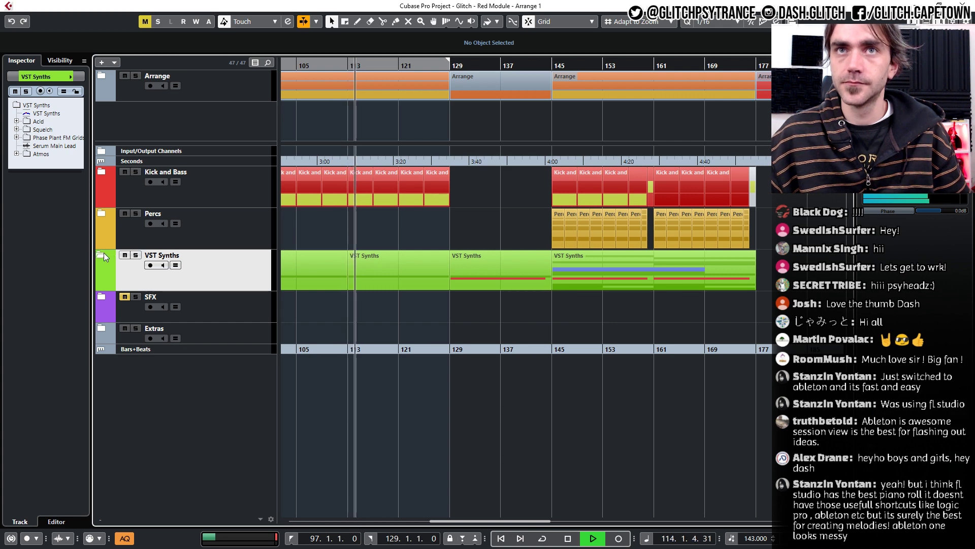
{"action": "left_click", "coordinate": [104, 253]}
{"action": "left_click", "coordinate": [106, 340]}
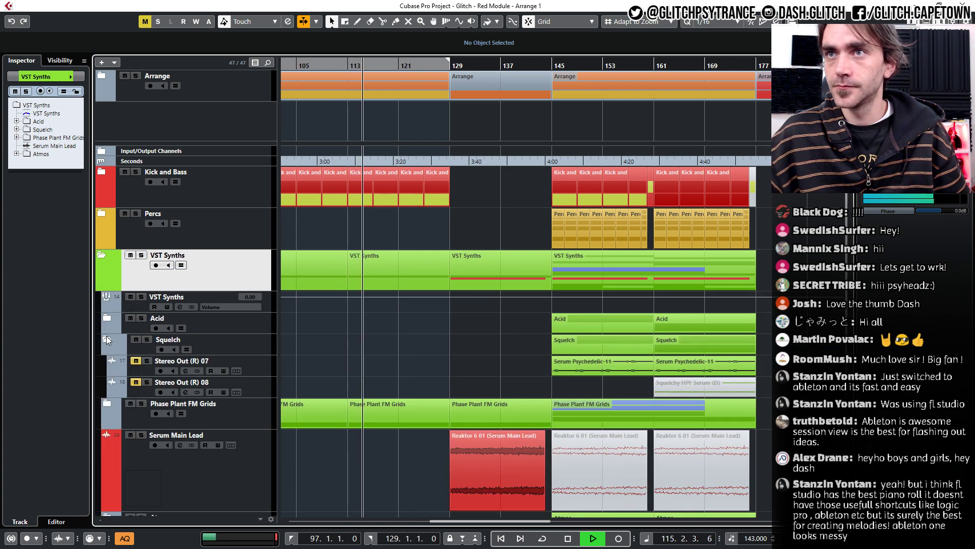
{"action": "left_click_drag", "start_coordinate": [605, 361], "coordinate": [402, 361]}
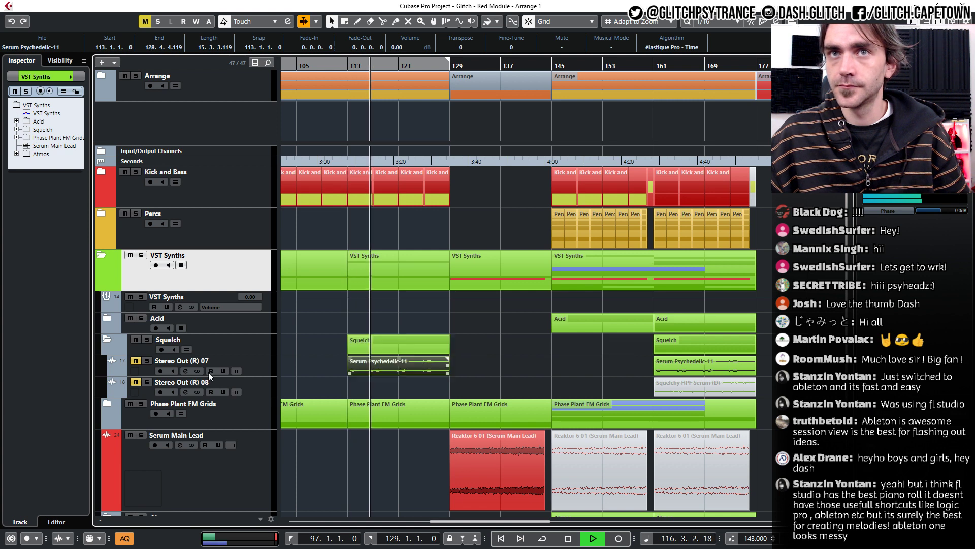
{"action": "left_click", "coordinate": [135, 361]}
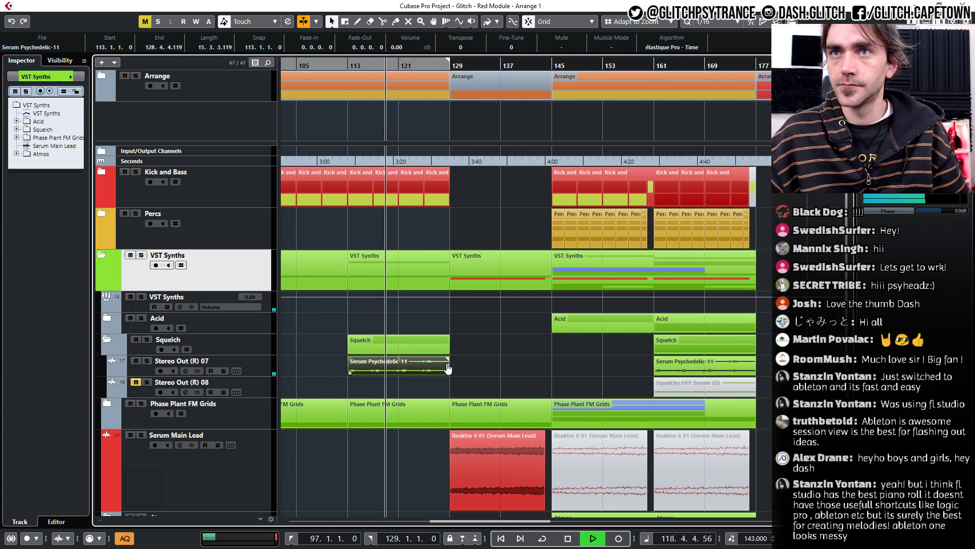
Repeat the Serum Psychedelic-11 clip from bar 113 up to bar 145 and delete the Squelch clips at bar 161.
{"action": "left_click_drag", "start_coordinate": [448, 367], "coordinate": [685, 382]}
{"action": "key", "text": "Delete"}
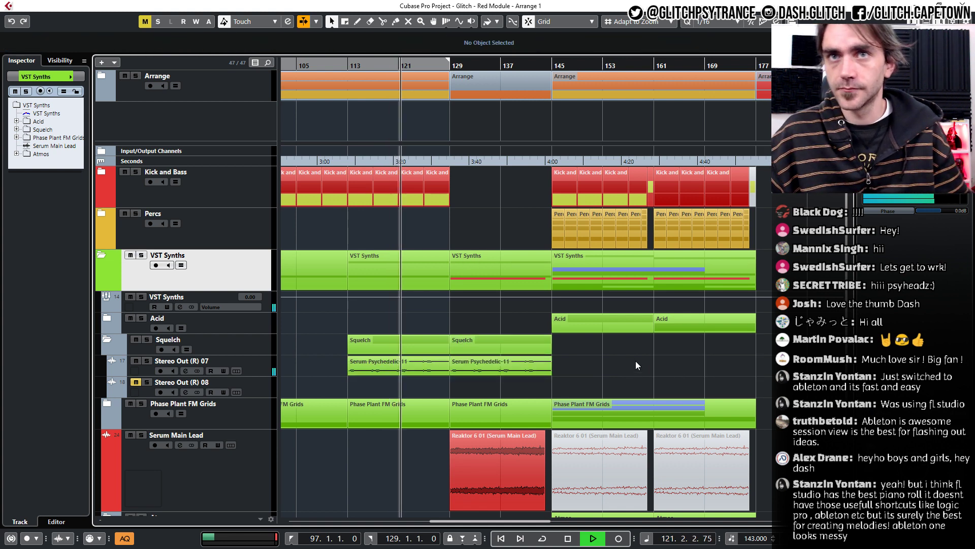
{"action": "scroll", "coordinate": [636, 361], "scroll_direction": "down", "scroll_amount": 3}
{"action": "scroll", "coordinate": [441, 351], "scroll_direction": "left", "scroll_amount": 2}
{"action": "scroll", "coordinate": [479, 351], "scroll_direction": "right", "scroll_amount": 1}
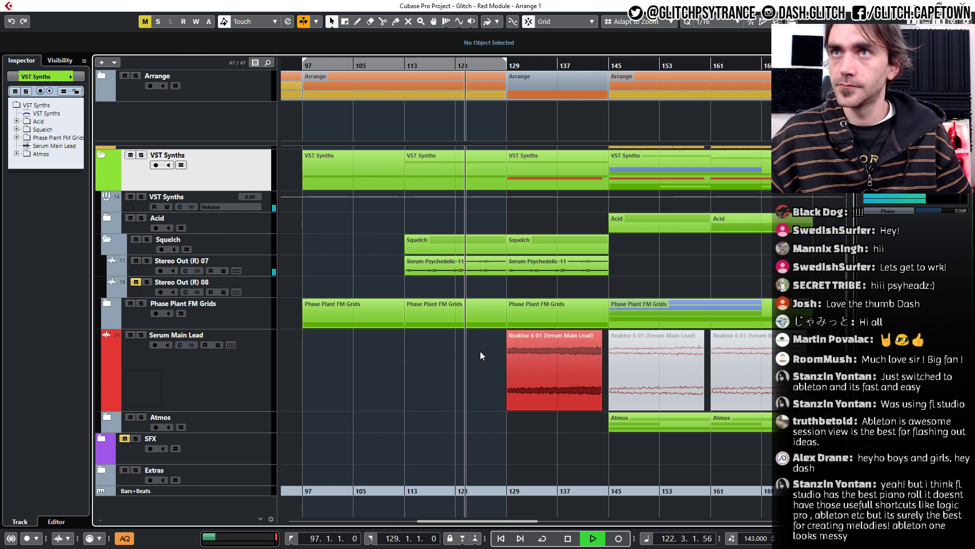
{"action": "scroll", "coordinate": [480, 352], "scroll_direction": "up", "scroll_amount": 2}
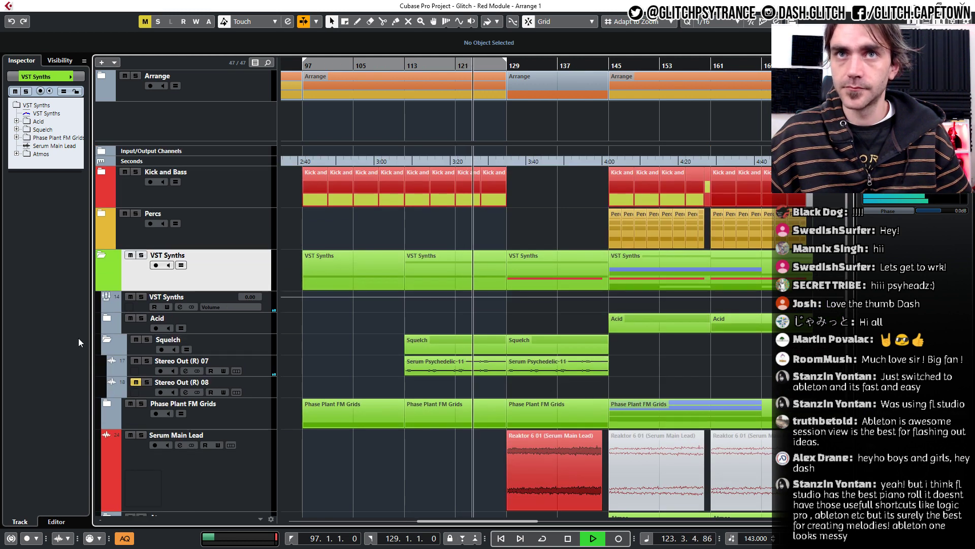
Collapse the Squelch folder, expand Acid, move its Phoscyon 03 clip from bar 145 to bar 129, and unmute Stereo Out (R) 05.
{"action": "left_click", "coordinate": [105, 341]}
{"action": "left_click", "coordinate": [105, 318]}
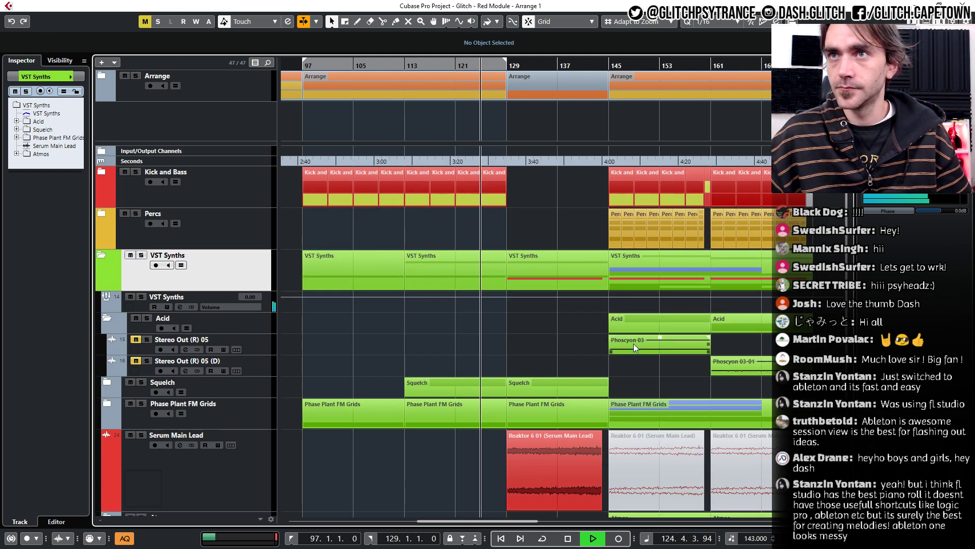
{"action": "left_click_drag", "start_coordinate": [633, 344], "coordinate": [533, 344]}
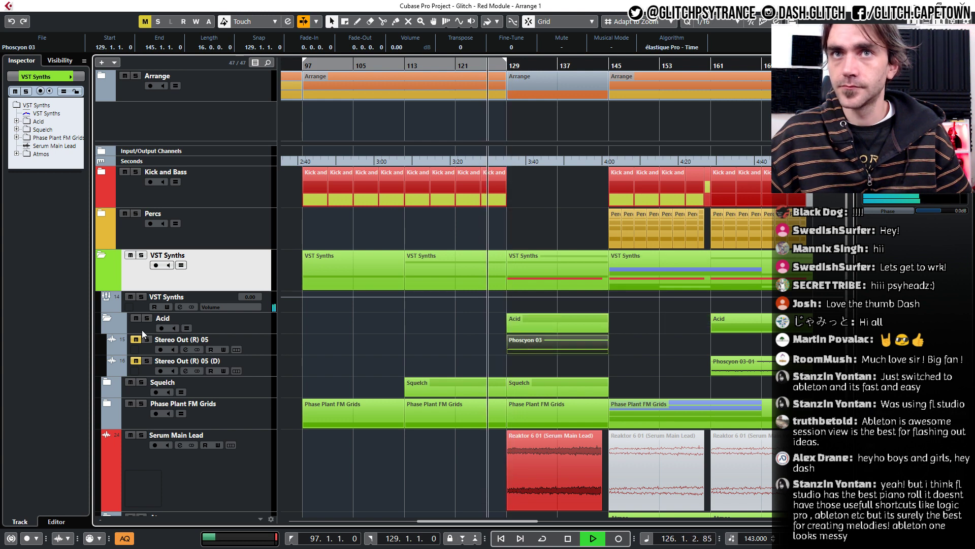
{"action": "scroll", "coordinate": [600, 332], "scroll_direction": "down", "scroll_amount": 2}
{"action": "left_click", "coordinate": [582, 358]}
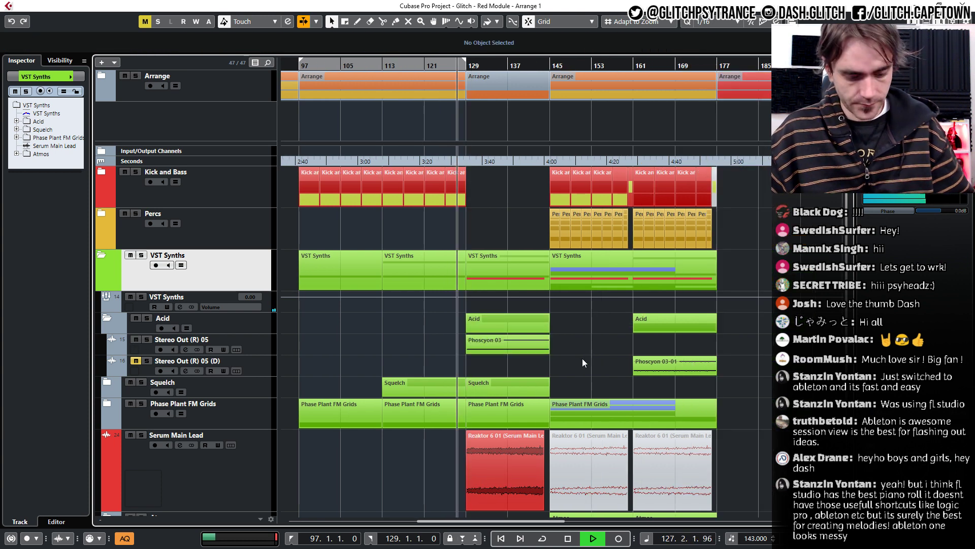
Mute the Phoscyon 03-01 clip at bar 161 in the Acid folder and return to the selection tool.
{"action": "key", "text": "7"}
{"action": "left_click", "coordinate": [705, 365]}
{"action": "scroll", "coordinate": [753, 359], "scroll_direction": "down", "scroll_amount": 3}
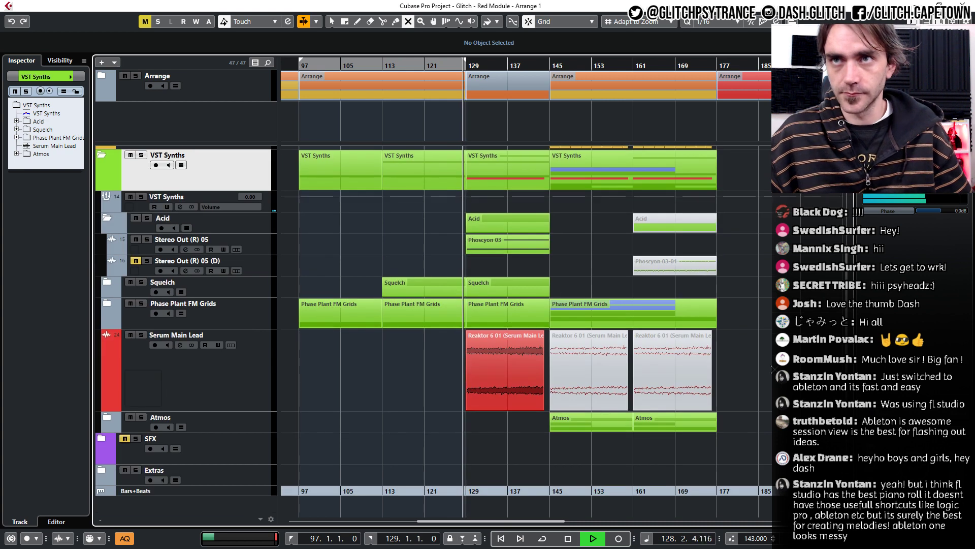
{"action": "key", "text": "1"}
{"action": "scroll", "coordinate": [756, 345], "scroll_direction": "up", "scroll_amount": 3}
{"action": "scroll", "coordinate": [747, 341], "scroll_direction": "up", "scroll_amount": 2}
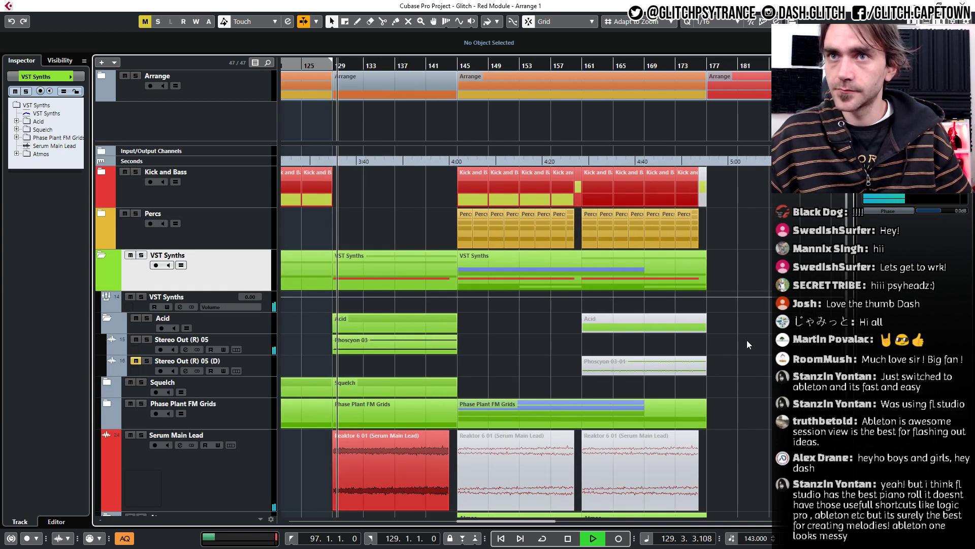
Collapse the Acid and VST Synths folders, expand Kick and Bass, and copy the four-bar Kick clip from bar 145 to bar 137.
{"action": "left_click", "coordinate": [107, 318]}
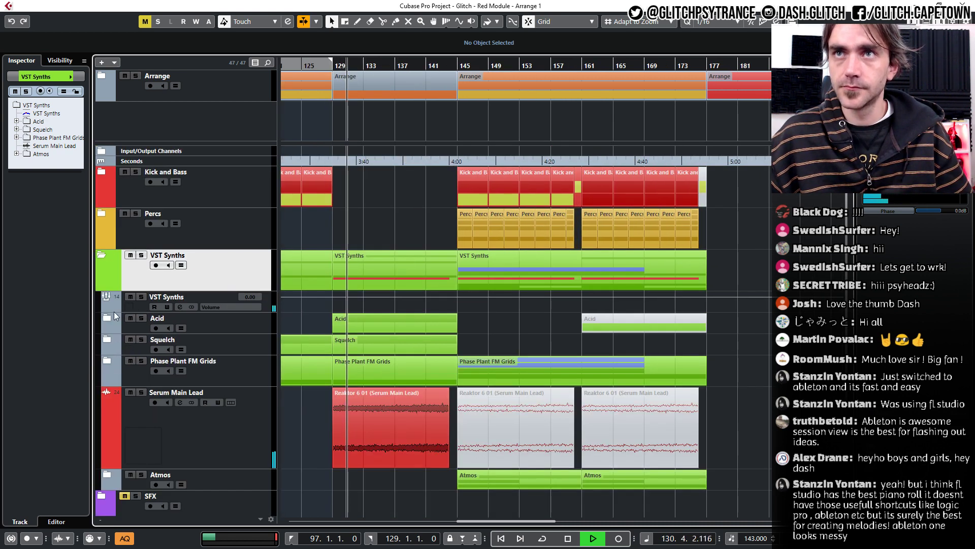
{"action": "left_click", "coordinate": [101, 255]}
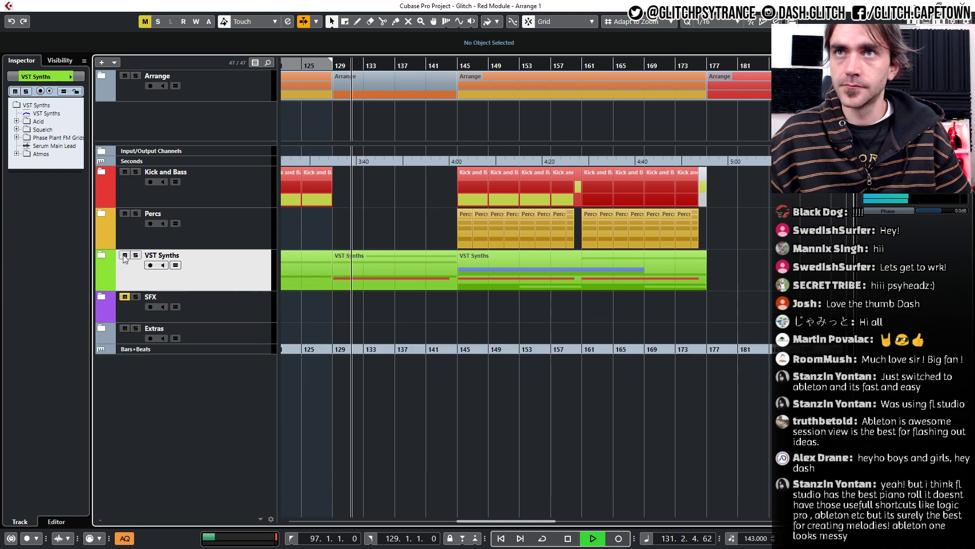
{"action": "left_click", "coordinate": [101, 171]}
{"action": "scroll", "coordinate": [387, 254], "scroll_direction": "up", "scroll_amount": 5}
{"action": "scroll", "coordinate": [487, 255], "scroll_direction": "left", "scroll_amount": 1}
{"action": "scroll", "coordinate": [599, 244], "scroll_direction": "down", "scroll_amount": 1}
{"action": "left_click_drag", "start_coordinate": [638, 261], "coordinate": [510, 278]}
{"action": "scroll", "coordinate": [511, 298], "scroll_direction": "right", "scroll_amount": 3}
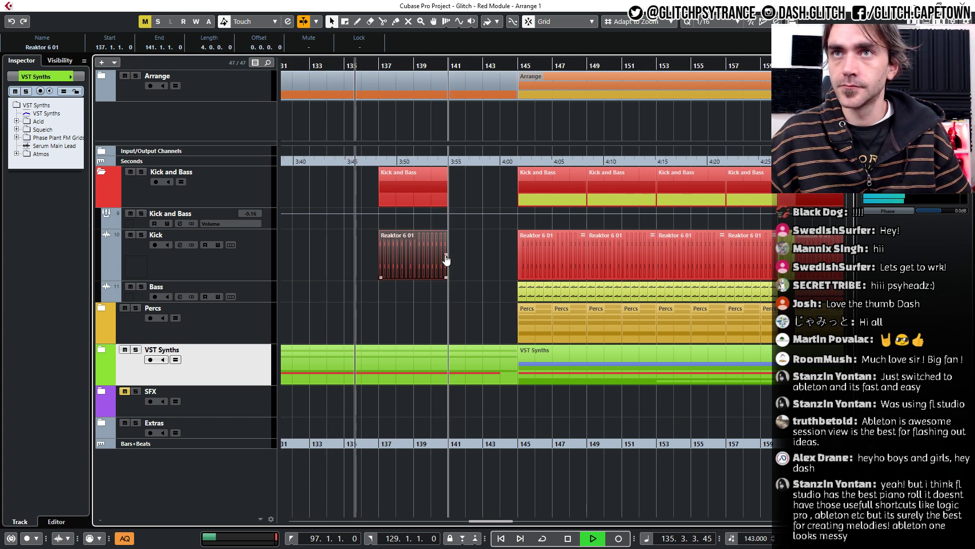
Repeat the Kick clip from bar 137 at bar 141 and shorten the copy to end at 144.1.3.
{"action": "left_click_drag", "start_coordinate": [446, 259], "coordinate": [472, 292]}
{"action": "scroll", "coordinate": [476, 302], "scroll_direction": "up", "scroll_amount": 2}
{"action": "left_click", "coordinate": [477, 303]}
{"action": "left_click_drag", "start_coordinate": [531, 277], "coordinate": [510, 277]}
{"action": "scroll", "coordinate": [514, 282], "scroll_direction": "up", "scroll_amount": 3}
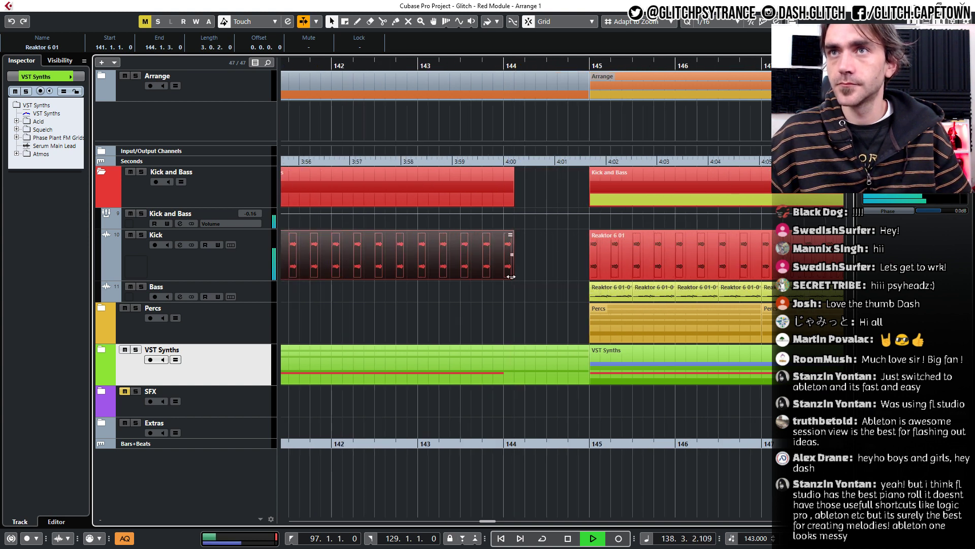
Review the VST Synths parts against the kick, bass and percs around bars 135–177, and collapse the VST Synths and Kick and Bass folders.
{"action": "left_click", "coordinate": [106, 354]}
{"action": "scroll", "coordinate": [209, 311], "scroll_direction": "down", "scroll_amount": 3}
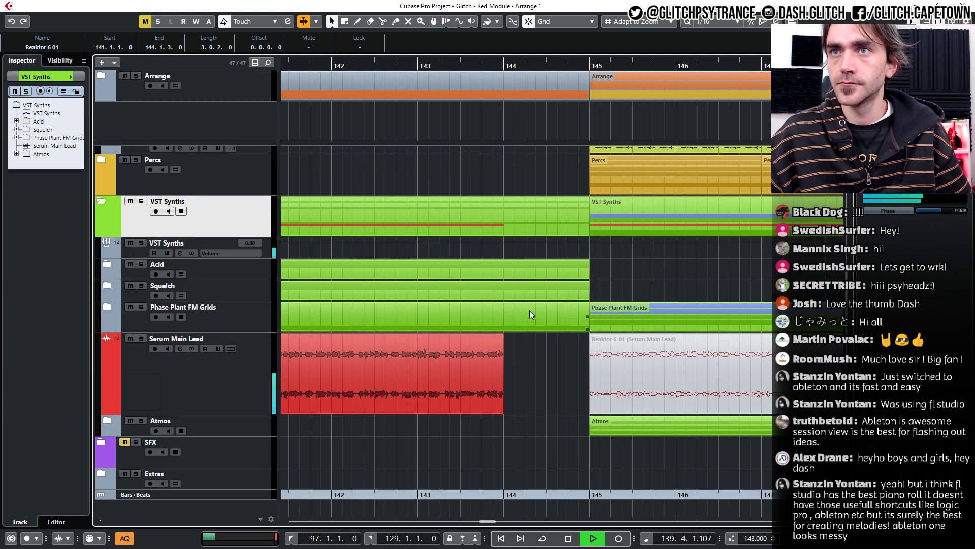
{"action": "left_click", "coordinate": [108, 303]}
{"action": "left_click", "coordinate": [108, 303]}
{"action": "scroll", "coordinate": [461, 341], "scroll_direction": "down", "scroll_amount": 3}
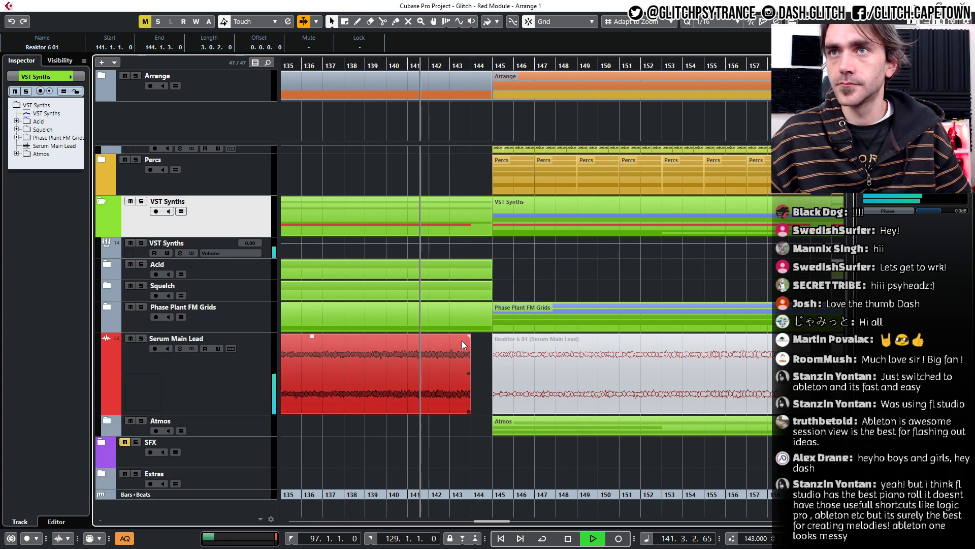
{"action": "scroll", "coordinate": [461, 341], "scroll_direction": "down", "scroll_amount": 2}
{"action": "scroll", "coordinate": [465, 374], "scroll_direction": "up", "scroll_amount": 3}
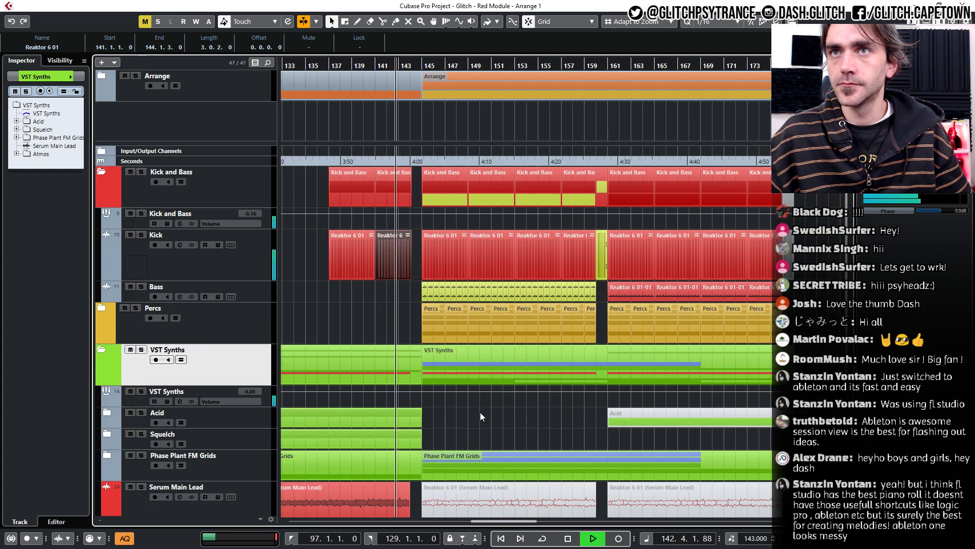
{"action": "scroll", "coordinate": [480, 416], "scroll_direction": "right", "scroll_amount": 2}
{"action": "scroll", "coordinate": [487, 440], "scroll_direction": "down", "scroll_amount": 2}
{"action": "scroll", "coordinate": [564, 454], "scroll_direction": "up", "scroll_amount": 2}
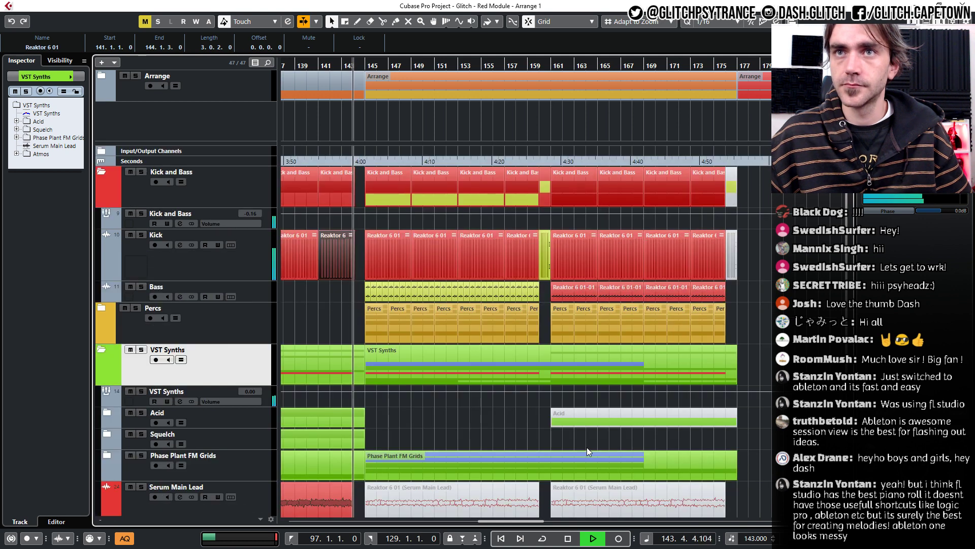
{"action": "scroll", "coordinate": [587, 442], "scroll_direction": "down", "scroll_amount": 3}
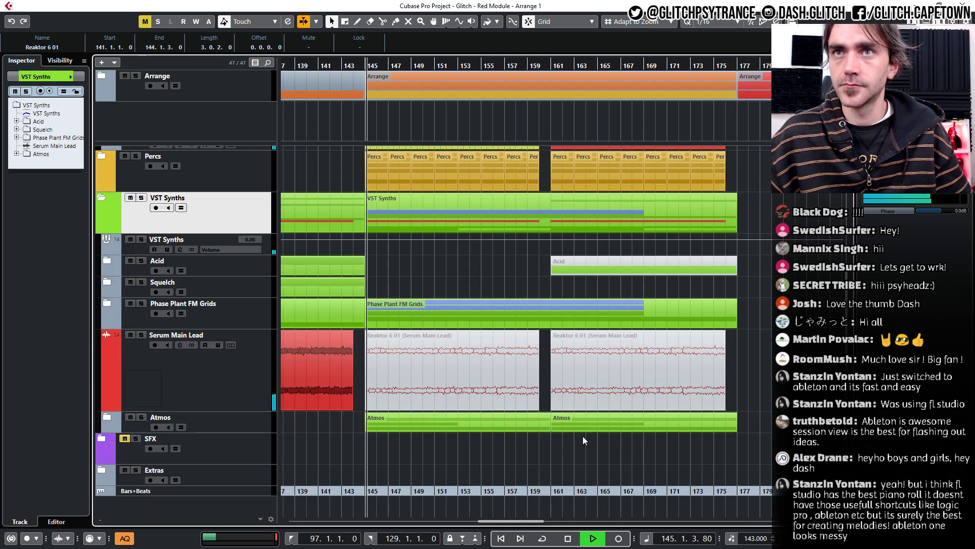
{"action": "scroll", "coordinate": [528, 432], "scroll_direction": "up", "scroll_amount": 3}
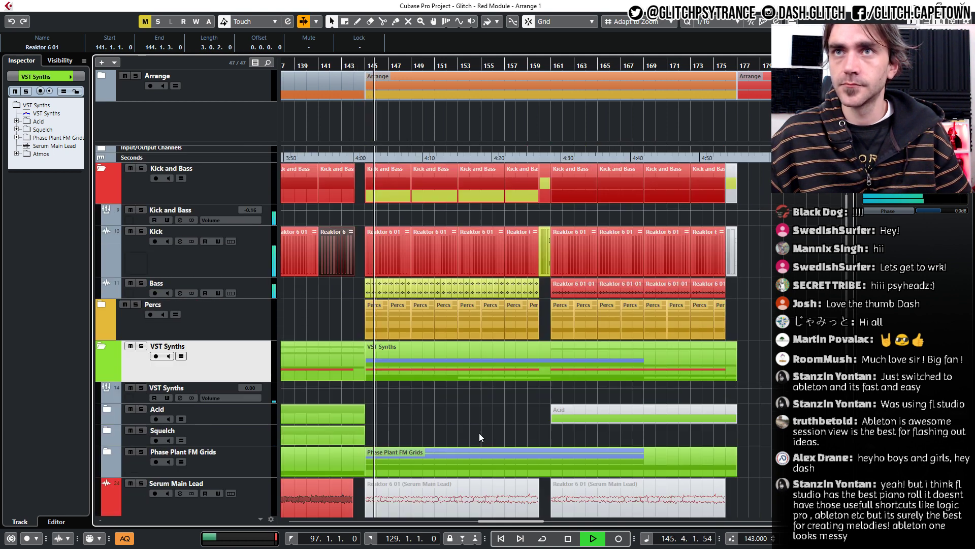
{"action": "left_click", "coordinate": [101, 347]}
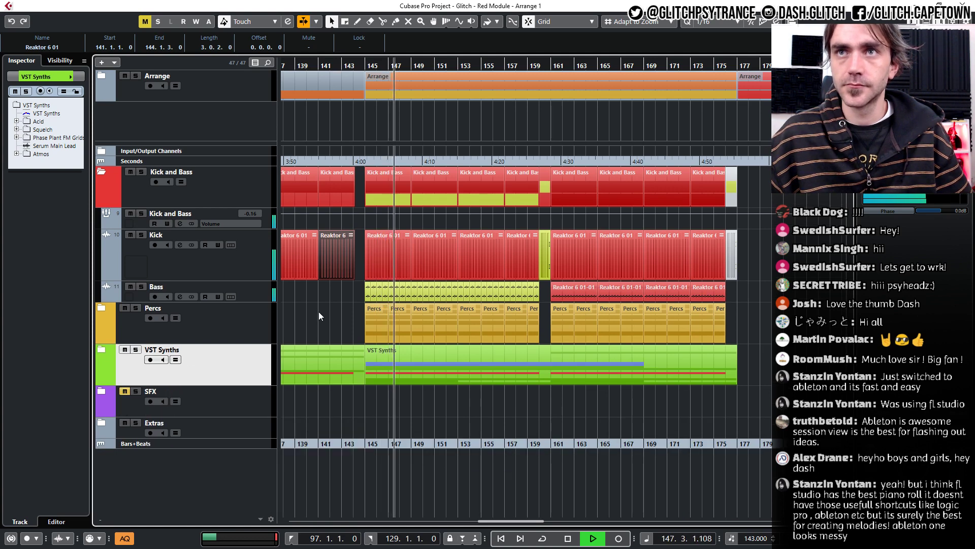
{"action": "left_click", "coordinate": [102, 171]}
Expand the VST Synths and Squelch folders, play from bar 139, and select the Stereo Out (R) 07 track.
{"action": "scroll", "coordinate": [461, 324], "scroll_direction": "down", "scroll_amount": 2}
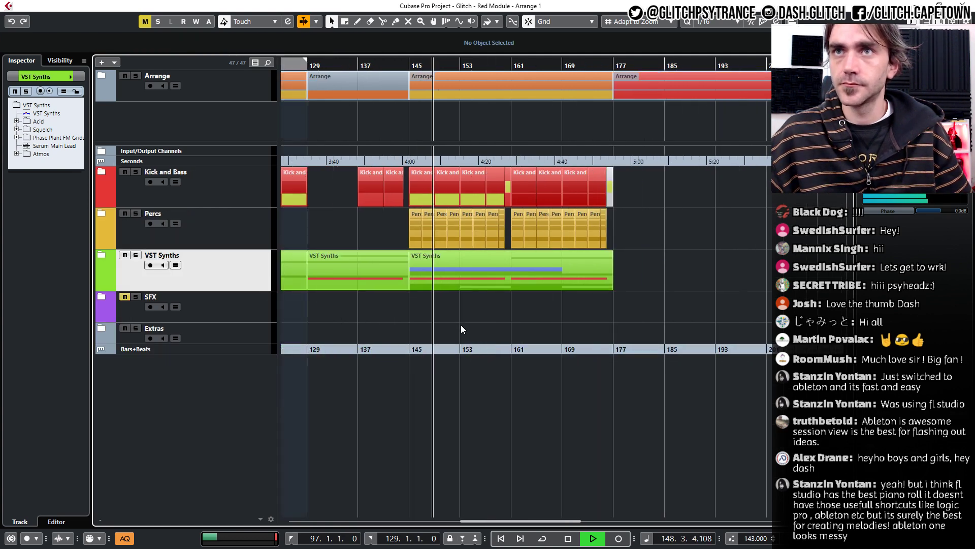
{"action": "scroll", "coordinate": [453, 327], "scroll_direction": "left", "scroll_amount": 2}
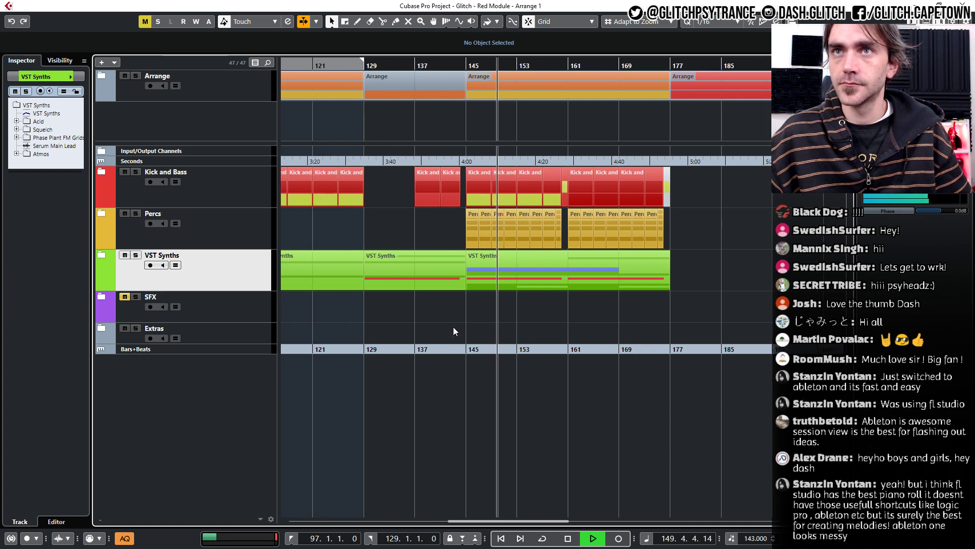
{"action": "left_click", "coordinate": [101, 256]}
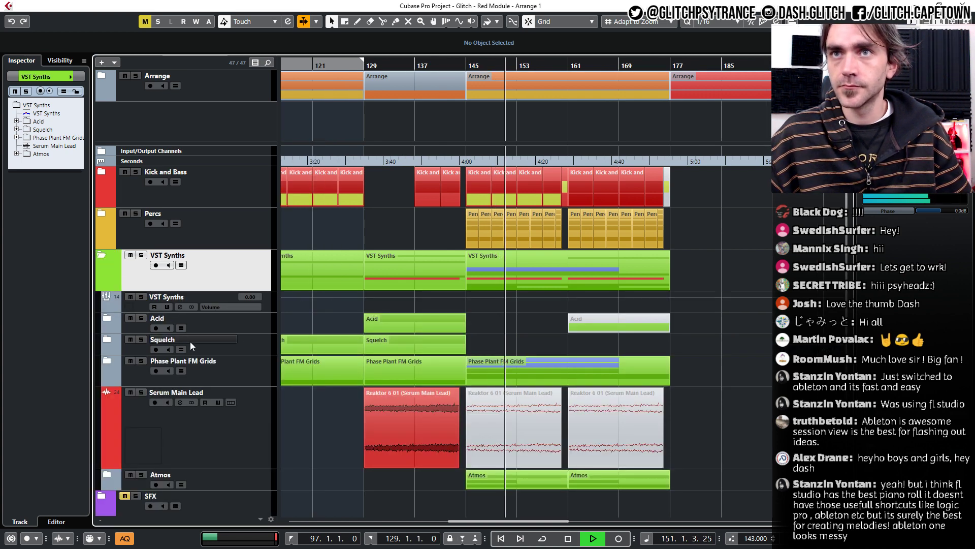
{"action": "left_click", "coordinate": [107, 338]}
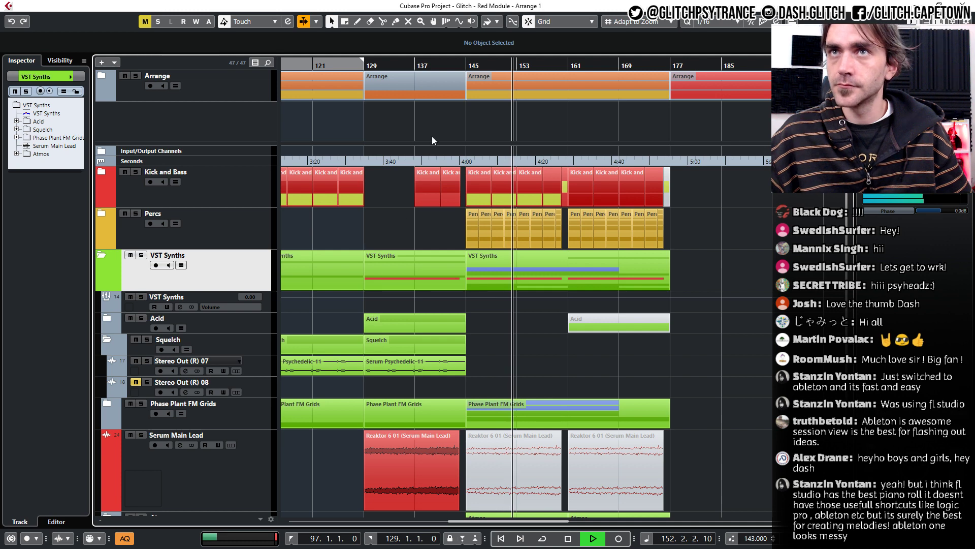
{"action": "left_click", "coordinate": [425, 64]}
{"action": "scroll", "coordinate": [520, 369], "scroll_direction": "up", "scroll_amount": 2}
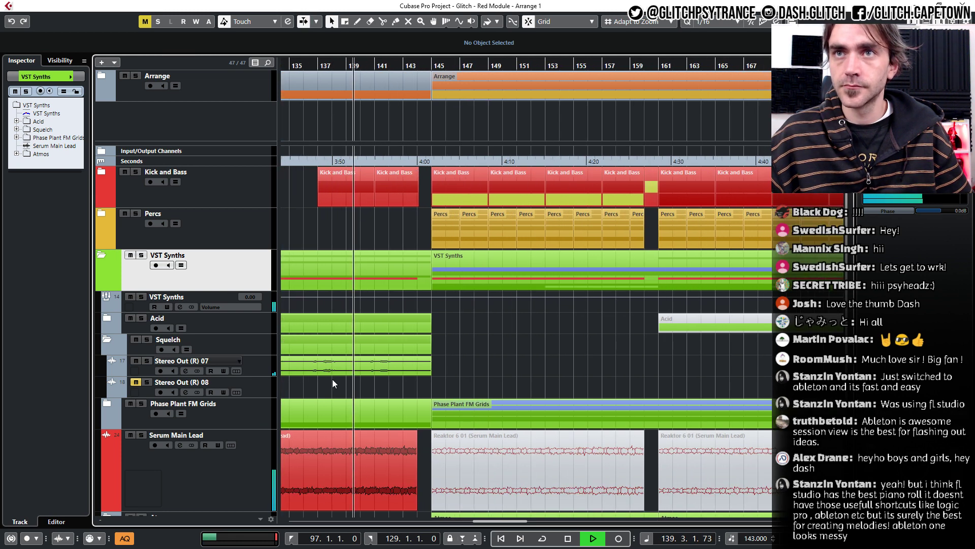
{"action": "scroll", "coordinate": [335, 377], "scroll_direction": "up", "scroll_amount": 2}
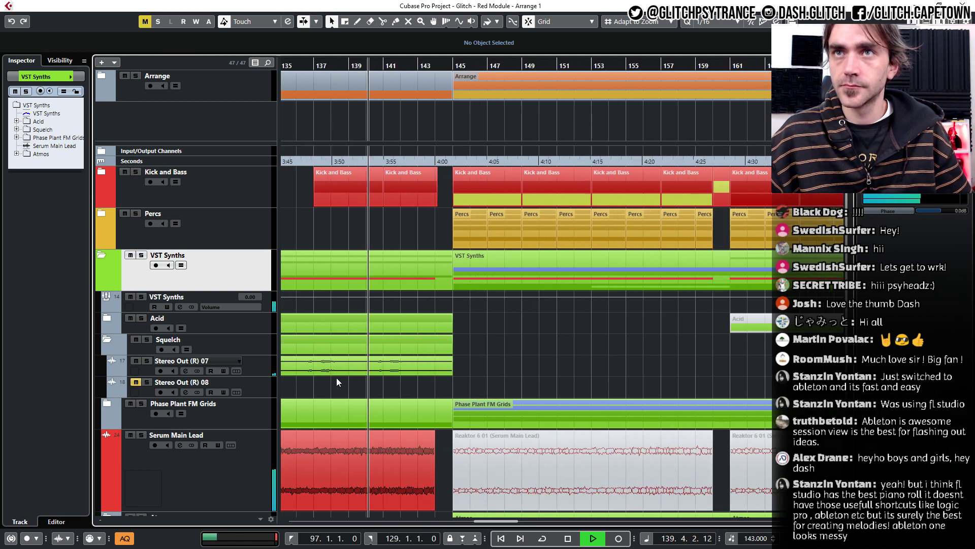
{"action": "left_click", "coordinate": [257, 374]}
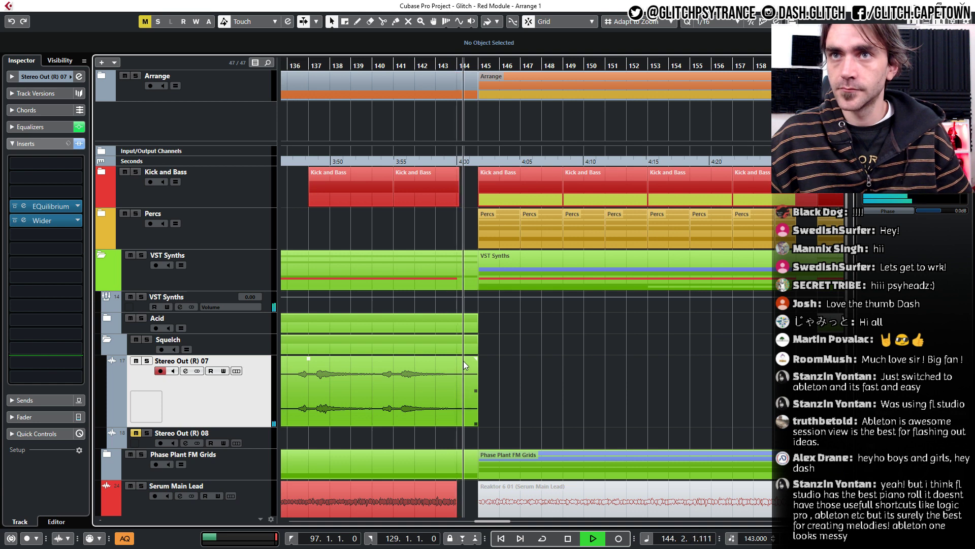
Check the transition into bar 145 across the tracks during playback, collapse the Squelch and VST Synths folders, and stop playback.
{"action": "scroll", "coordinate": [474, 366], "scroll_direction": "down", "scroll_amount": 3}
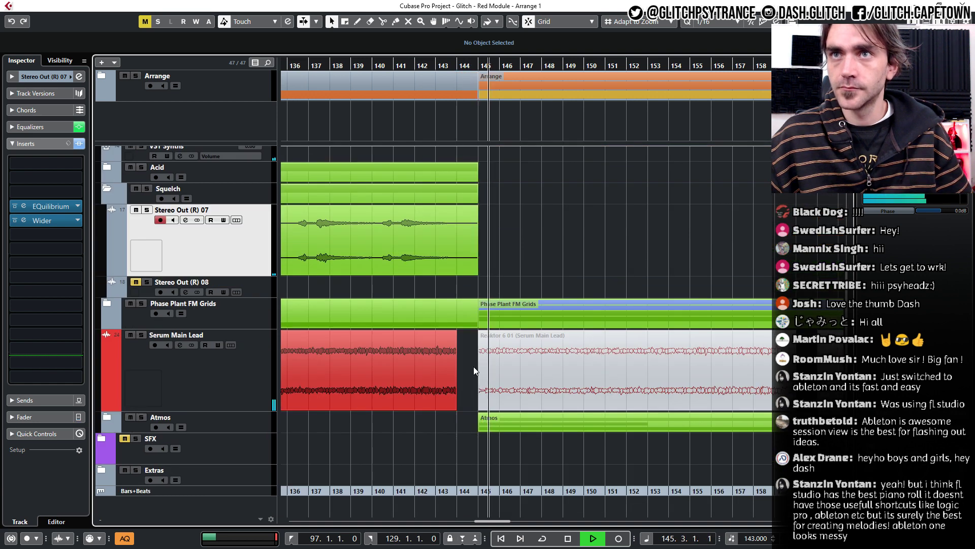
{"action": "scroll", "coordinate": [473, 366], "scroll_direction": "down", "scroll_amount": 1}
{"action": "scroll", "coordinate": [442, 361], "scroll_direction": "right", "scroll_amount": 1}
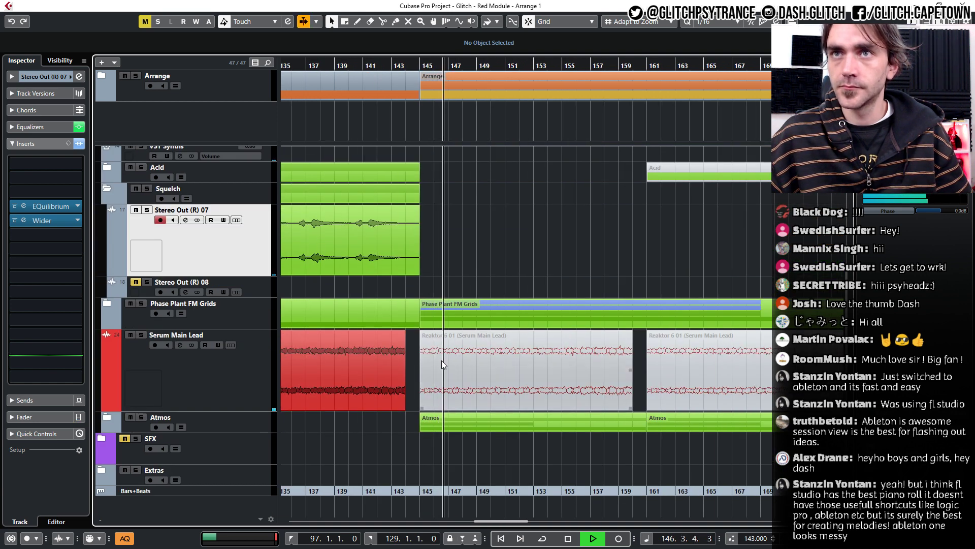
{"action": "scroll", "coordinate": [441, 361], "scroll_direction": "down", "scroll_amount": 2}
{"action": "scroll", "coordinate": [441, 361], "scroll_direction": "up", "scroll_amount": 3}
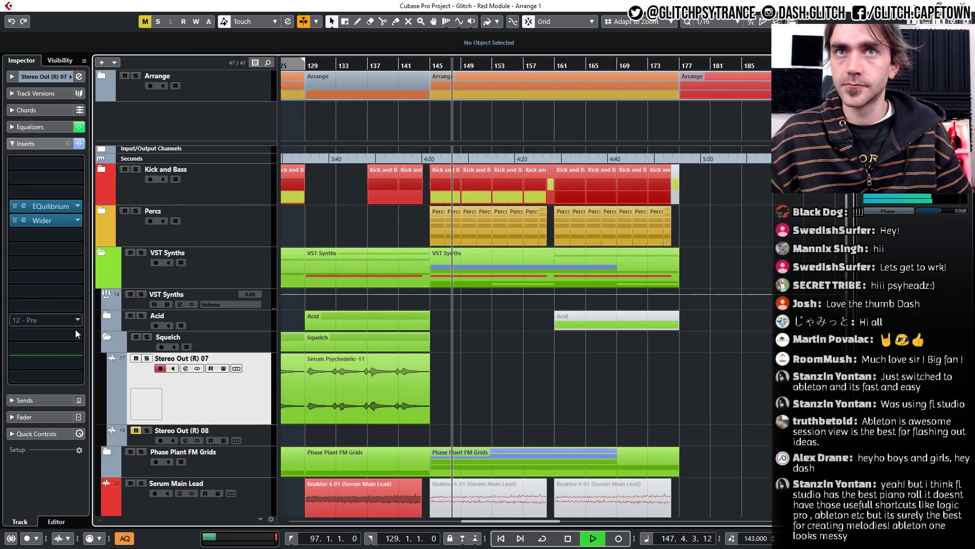
{"action": "left_click", "coordinate": [107, 336]}
{"action": "left_click", "coordinate": [101, 253]}
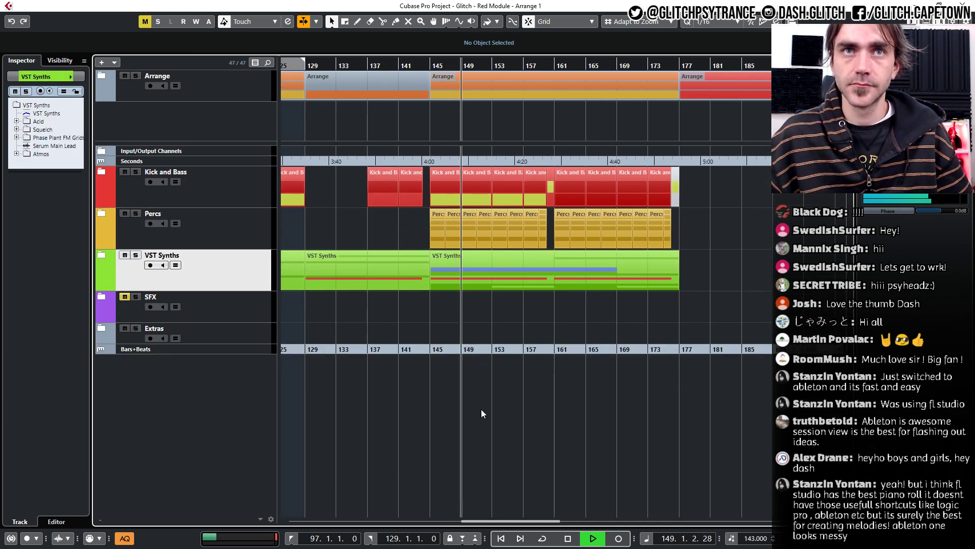
{"action": "scroll", "coordinate": [481, 413], "scroll_direction": "down", "scroll_amount": 2}
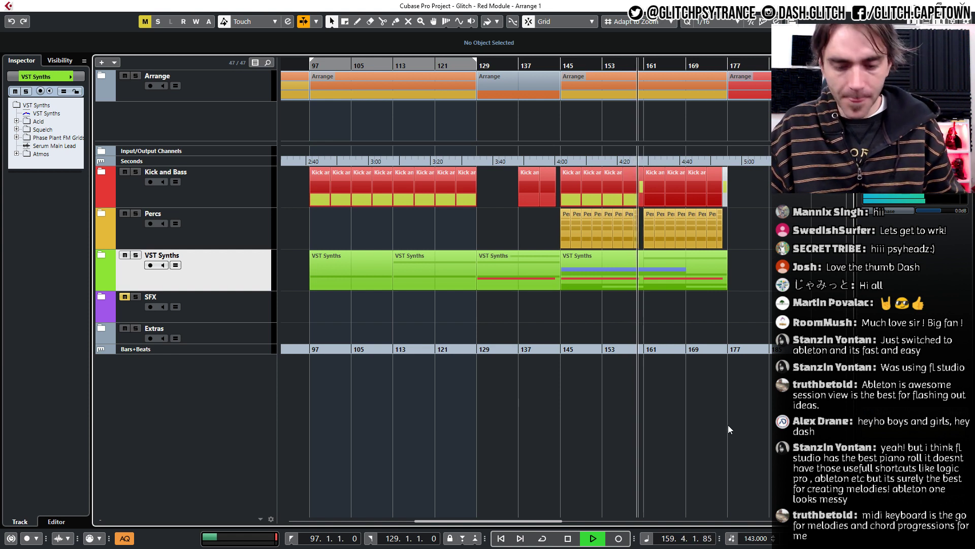
{"action": "key", "text": "space"}
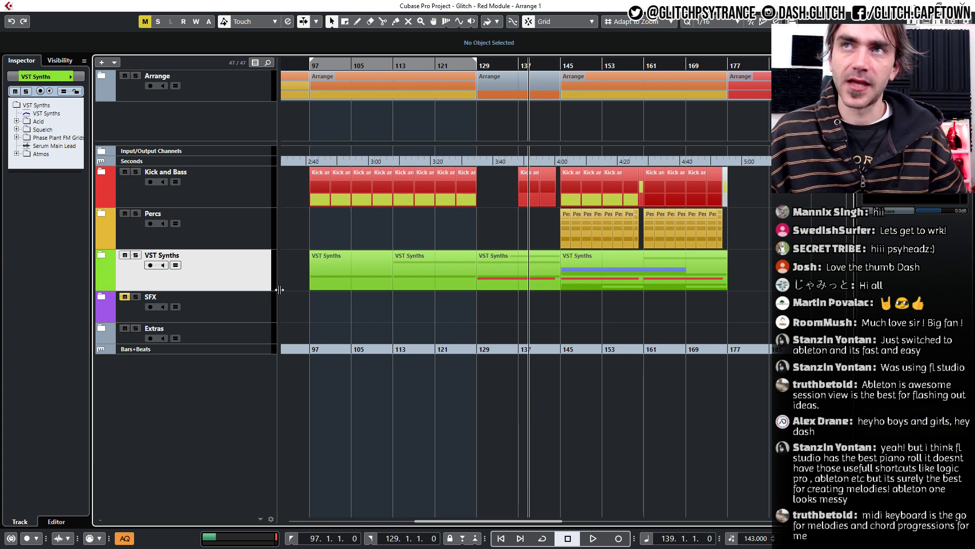
Move the Kick and Bass and Percs clips starting at bar 161 to bar 177, and then further along the timeline past bar 225.
{"action": "scroll", "coordinate": [479, 293], "scroll_direction": "down", "scroll_amount": 3}
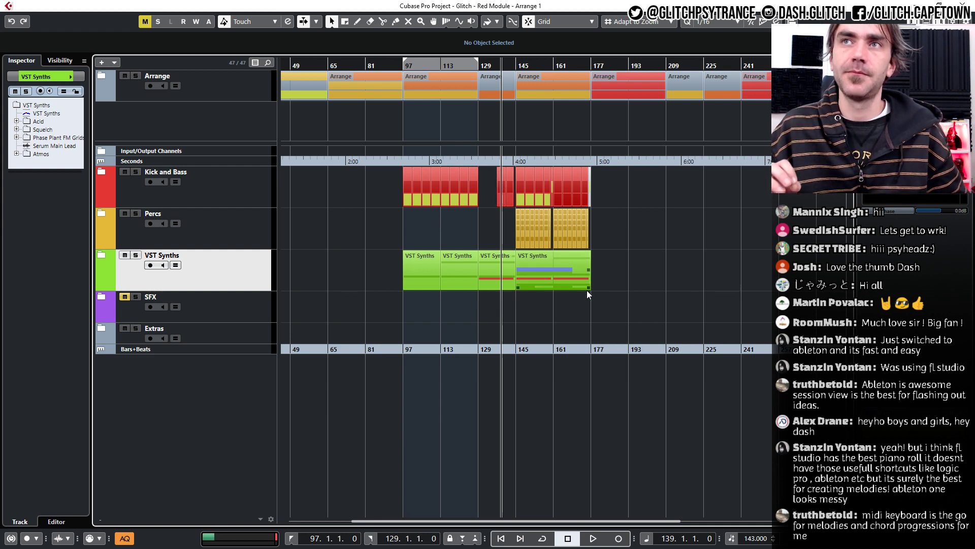
{"action": "scroll", "coordinate": [584, 290], "scroll_direction": "up", "scroll_amount": 3}
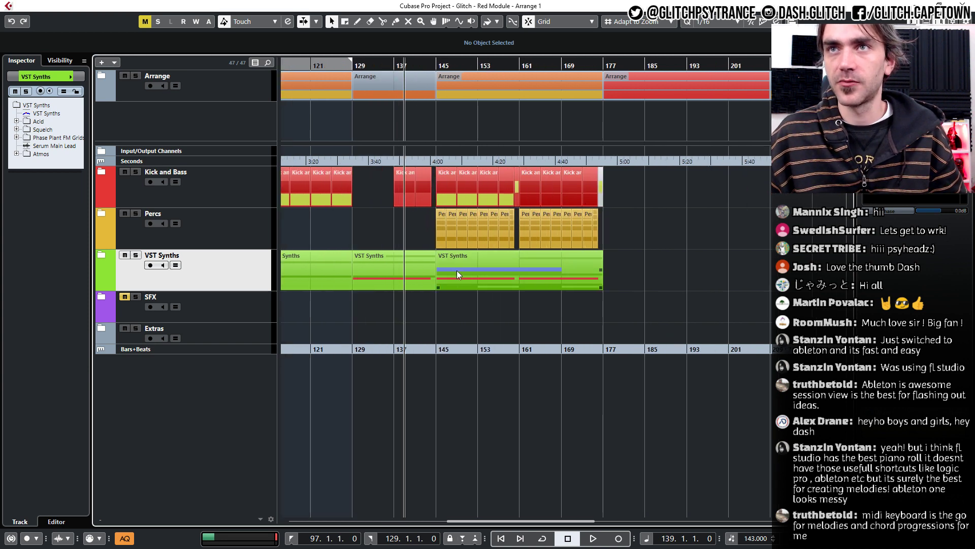
{"action": "left_click", "coordinate": [454, 193]}
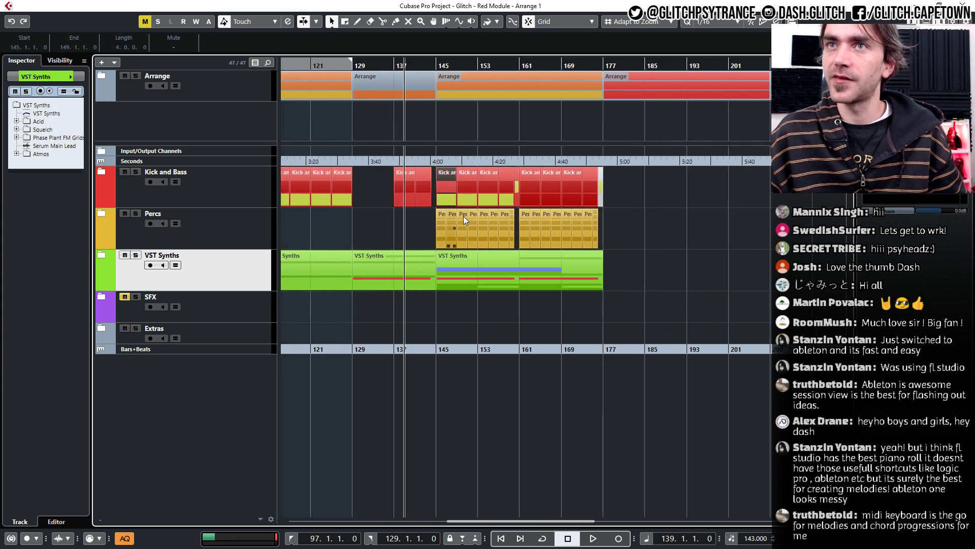
{"action": "left_click_drag", "start_coordinate": [644, 181], "coordinate": [581, 196]}
{"action": "scroll", "coordinate": [512, 200], "scroll_direction": "down", "scroll_amount": 2}
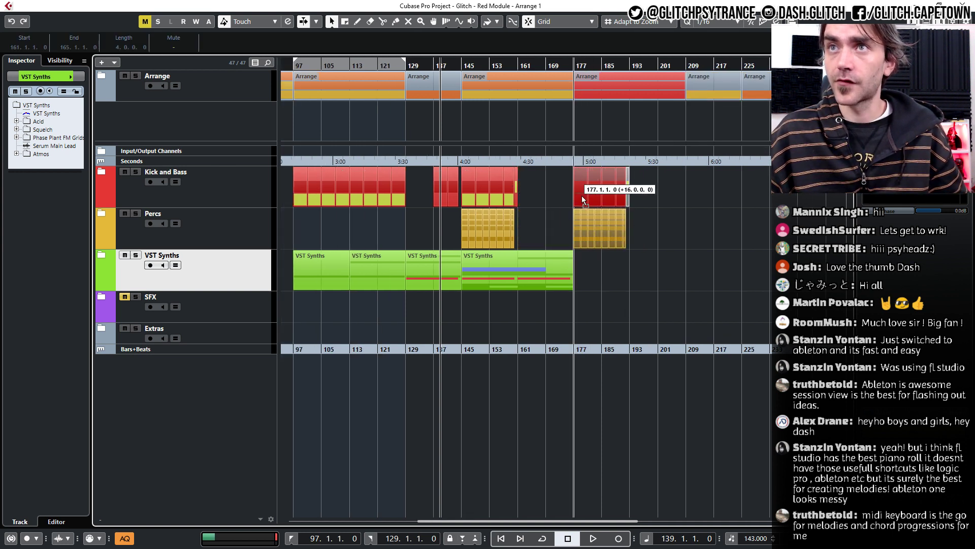
{"action": "left_click", "coordinate": [551, 209]}
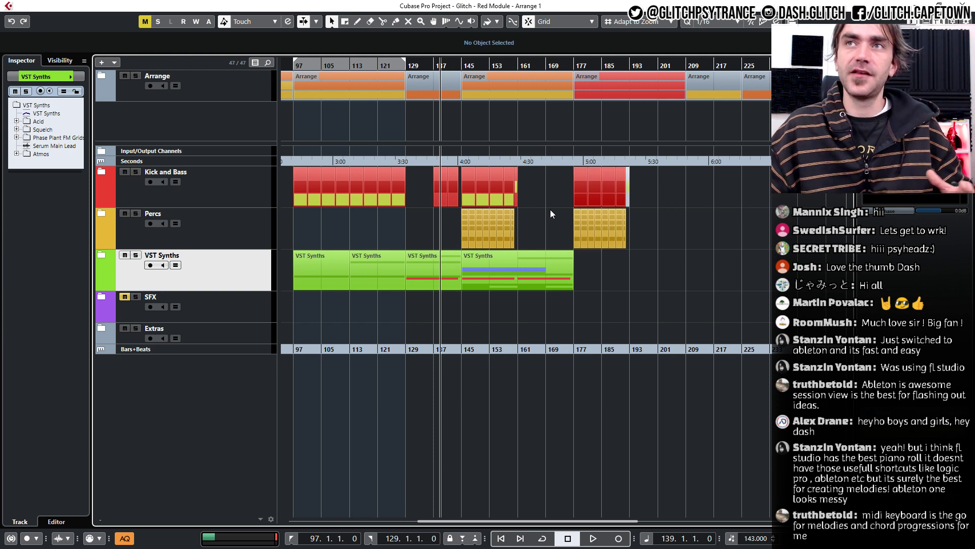
{"action": "mouse_move", "coordinate": [660, 185]}
{"action": "left_mouse_down"}
{"action": "mouse_move", "coordinate": [565, 230]}
{"action": "mouse_move", "coordinate": [825, 241]}
{"action": "mouse_move", "coordinate": [804, 225]}
{"action": "left_mouse_up"}
{"action": "left_click", "coordinate": [757, 245]}
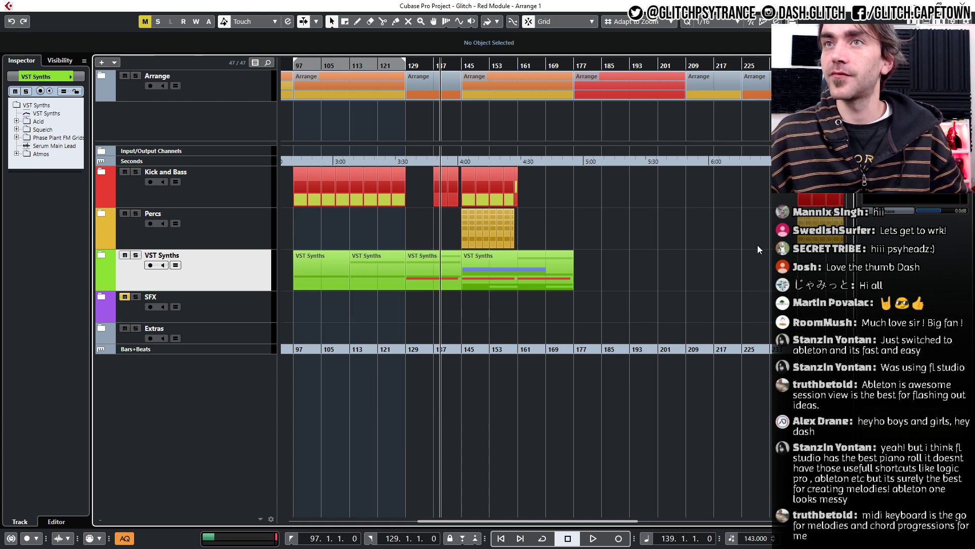
Examine the VST Synths and Phase Plant FM Grids parts across bars 97–177, and collapse both folders.
{"action": "left_click", "coordinate": [100, 254]}
{"action": "scroll", "coordinate": [508, 284], "scroll_direction": "down", "scroll_amount": 2}
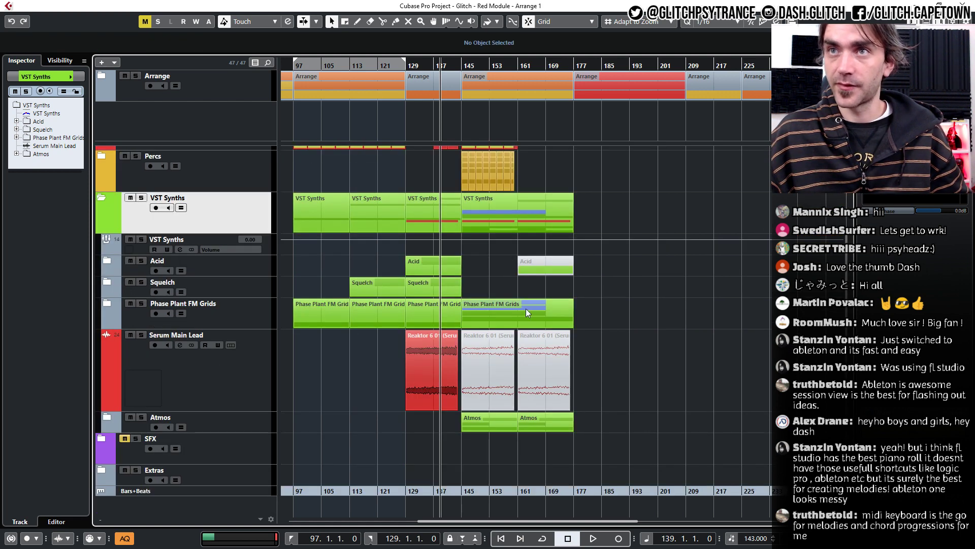
{"action": "left_click", "coordinate": [102, 307]}
{"action": "scroll", "coordinate": [591, 303], "scroll_direction": "down", "scroll_amount": 3}
{"action": "scroll", "coordinate": [581, 305], "scroll_direction": "up", "scroll_amount": 3}
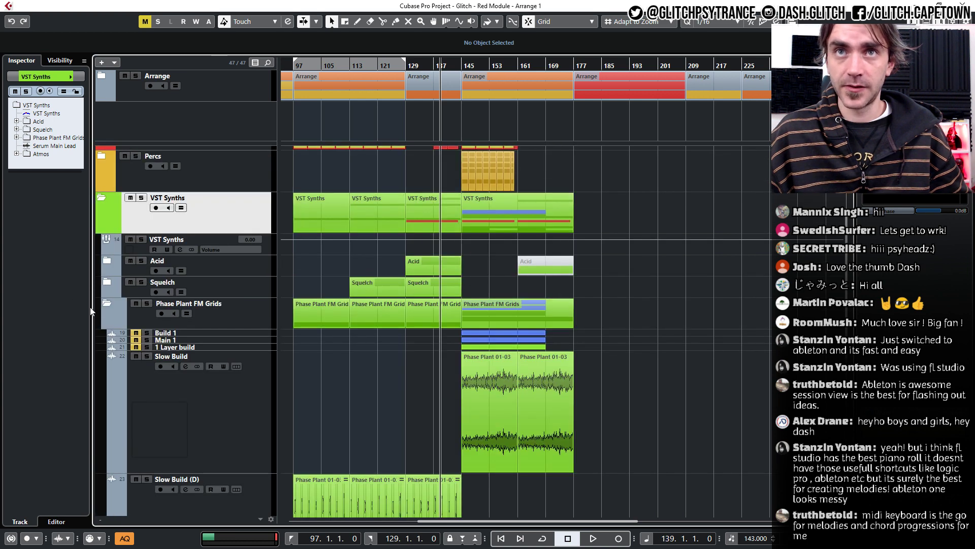
{"action": "left_click", "coordinate": [106, 304]}
{"action": "scroll", "coordinate": [539, 338], "scroll_direction": "up", "scroll_amount": 2}
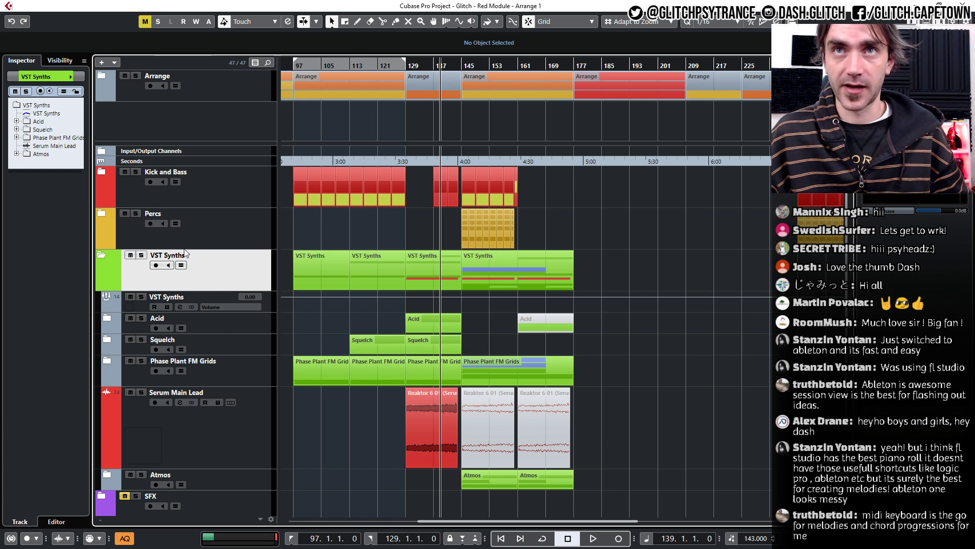
{"action": "scroll", "coordinate": [494, 214], "scroll_direction": "left", "scroll_amount": 3}
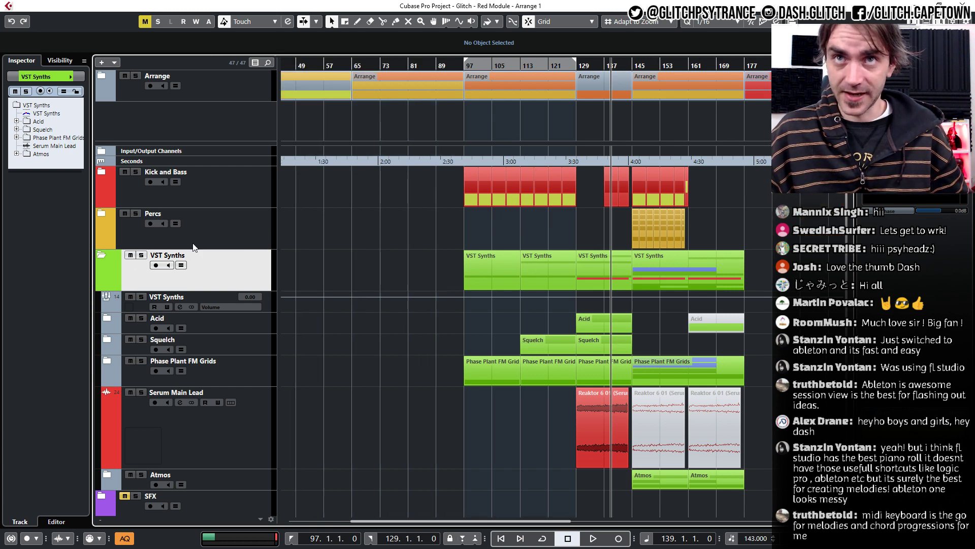
{"action": "left_click", "coordinate": [101, 254]}
{"action": "key", "text": "h"}
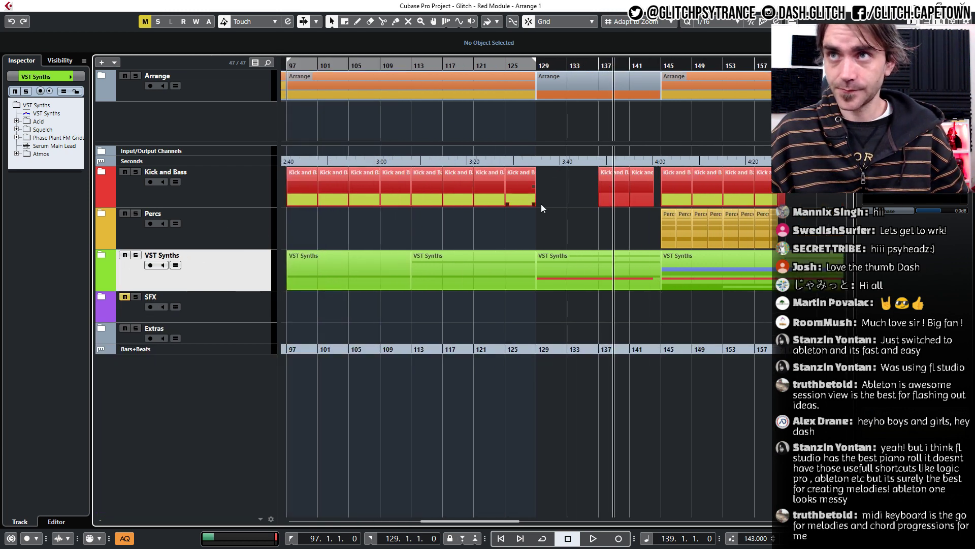
Set the loop range from bar 145 to bar 177 and activate cycle mode.
{"action": "scroll", "coordinate": [541, 203], "scroll_direction": "down", "scroll_amount": 2}
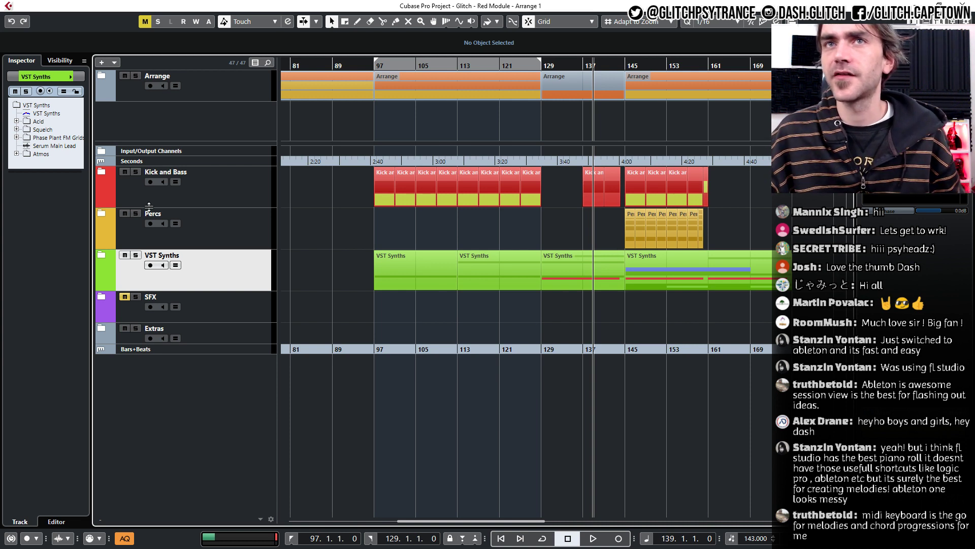
{"action": "scroll", "coordinate": [471, 241], "scroll_direction": "right", "scroll_amount": 3}
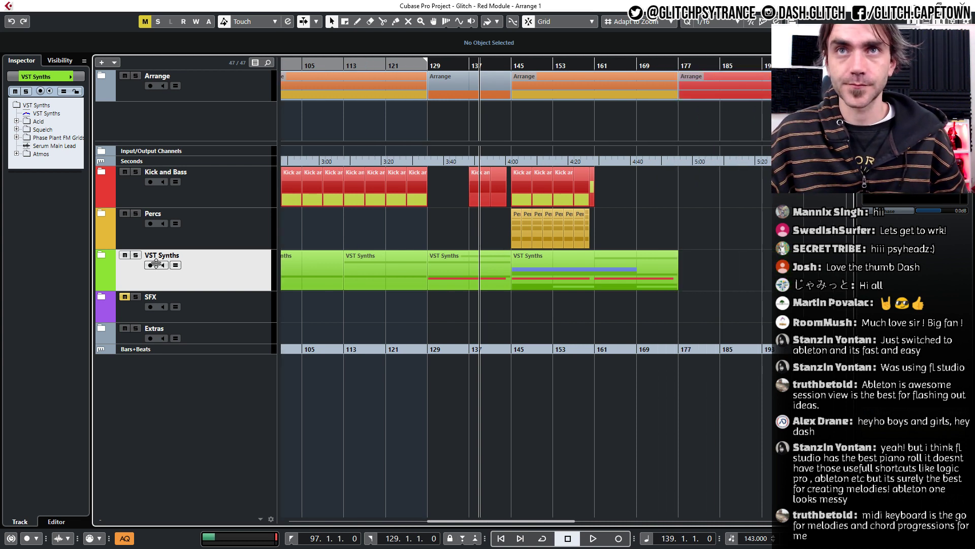
{"action": "scroll", "coordinate": [529, 189], "scroll_direction": "right", "scroll_amount": 1}
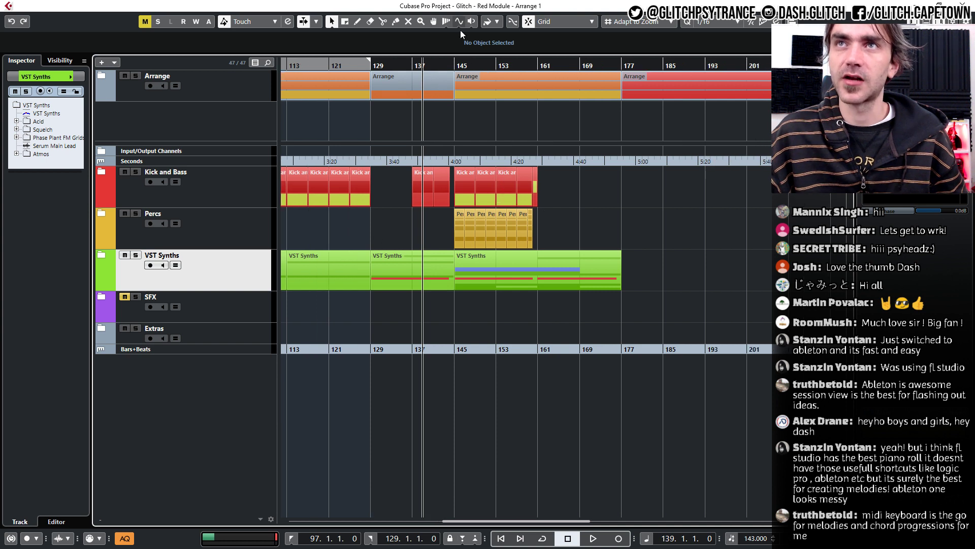
{"action": "left_click", "coordinate": [455, 59]}
{"action": "left_click_drag", "start_coordinate": [458, 58], "coordinate": [621, 61]}
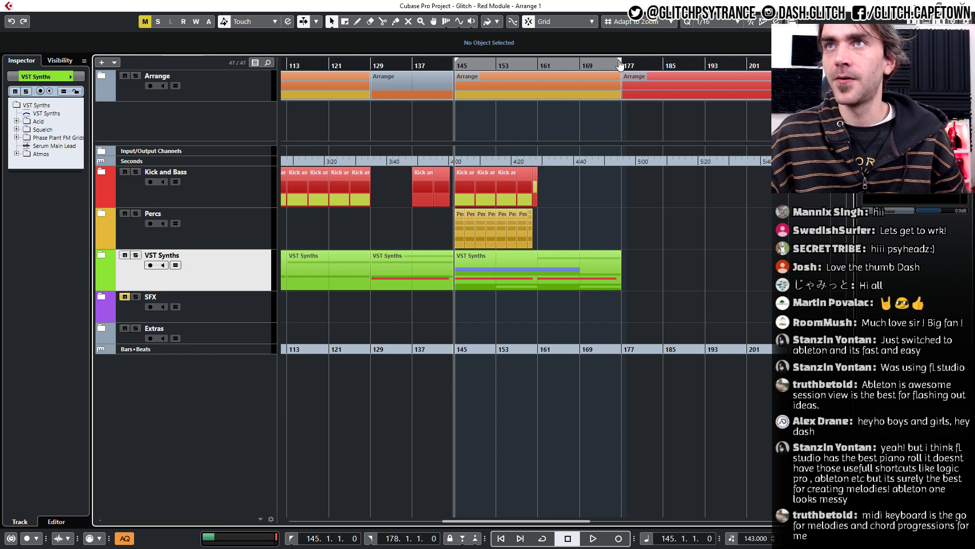
{"action": "left_click", "coordinate": [546, 60]}
Mute the OH Main and OH aux tracks inside the Percs folder, and collapse the folder.
{"action": "left_click", "coordinate": [101, 212]}
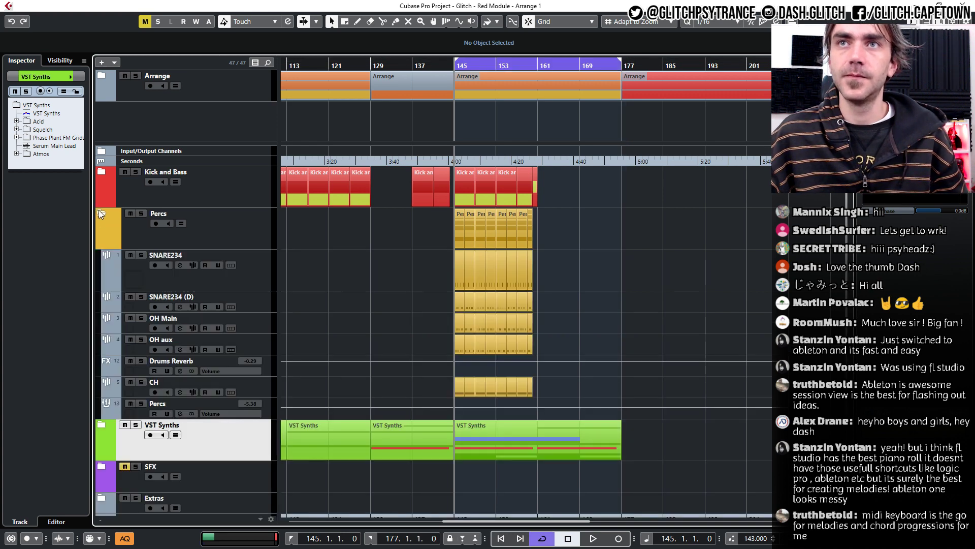
{"action": "scroll", "coordinate": [518, 295], "scroll_direction": "down", "scroll_amount": 1}
{"action": "scroll", "coordinate": [467, 287], "scroll_direction": "up", "scroll_amount": 2}
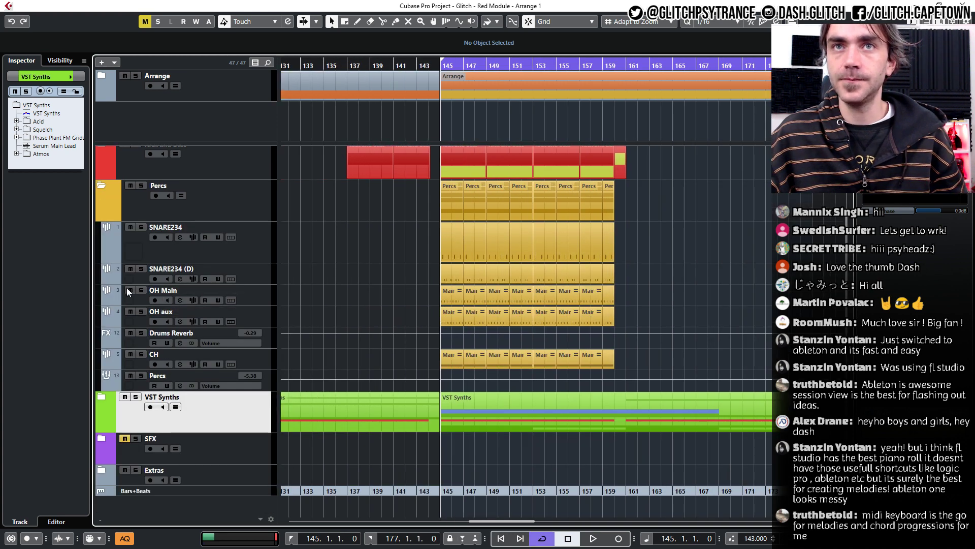
{"action": "left_click_drag", "start_coordinate": [130, 290], "coordinate": [131, 311]}
{"action": "left_click", "coordinate": [101, 187]}
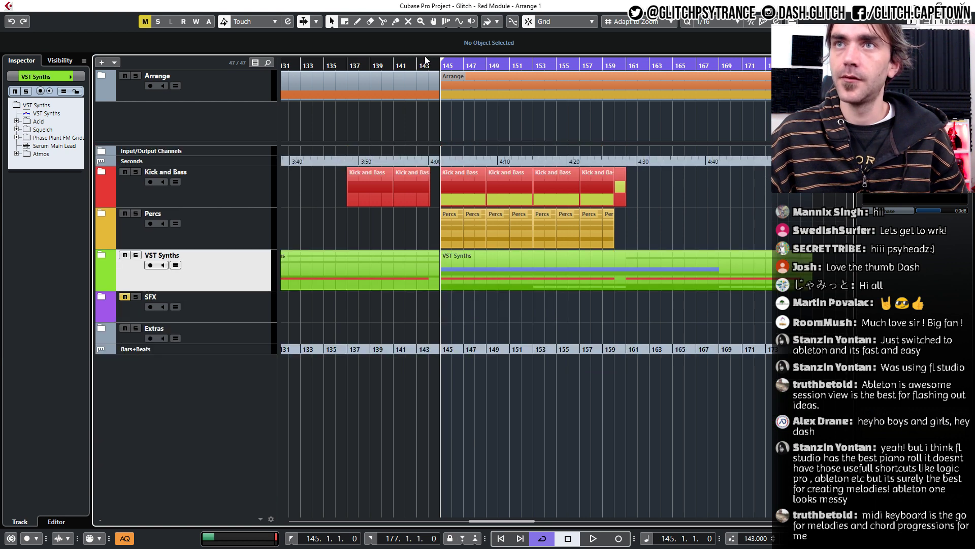
Duplicate the Kick and Bass and Percs clips of bars 145–161 to start at bar 161.
{"action": "scroll", "coordinate": [711, 158], "scroll_direction": "down", "scroll_amount": 2}
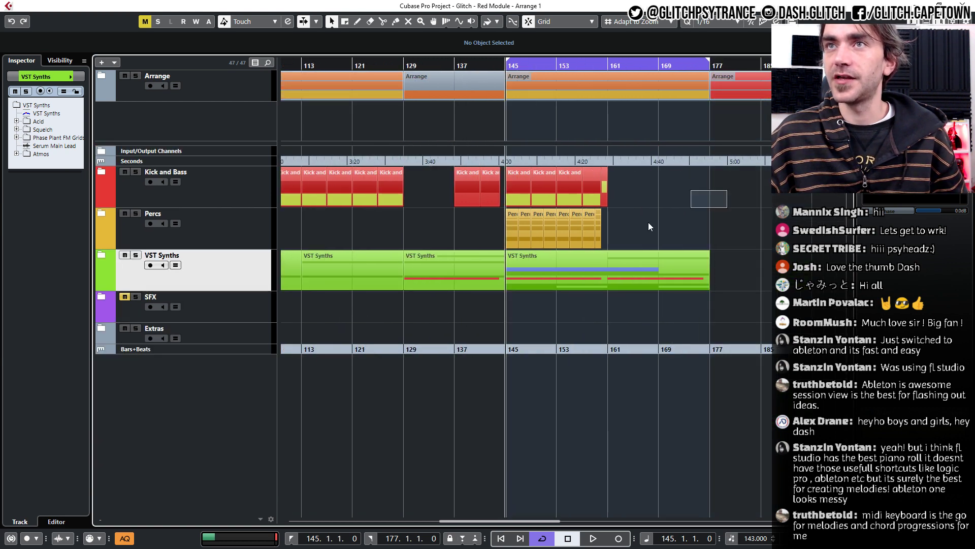
{"action": "left_click_drag", "start_coordinate": [648, 222], "coordinate": [508, 230]}
{"action": "left_click_drag", "start_coordinate": [509, 229], "coordinate": [610, 224]}
{"action": "left_click_drag", "start_coordinate": [732, 188], "coordinate": [723, 269]}
Examine the VST Synths and Atmos parts against the percussion in bars 145–177, and collapse the Atmos folder.
{"action": "left_click", "coordinate": [99, 258]}
{"action": "scroll", "coordinate": [667, 335], "scroll_direction": "right", "scroll_amount": 1}
{"action": "scroll", "coordinate": [650, 325], "scroll_direction": "up", "scroll_amount": 3}
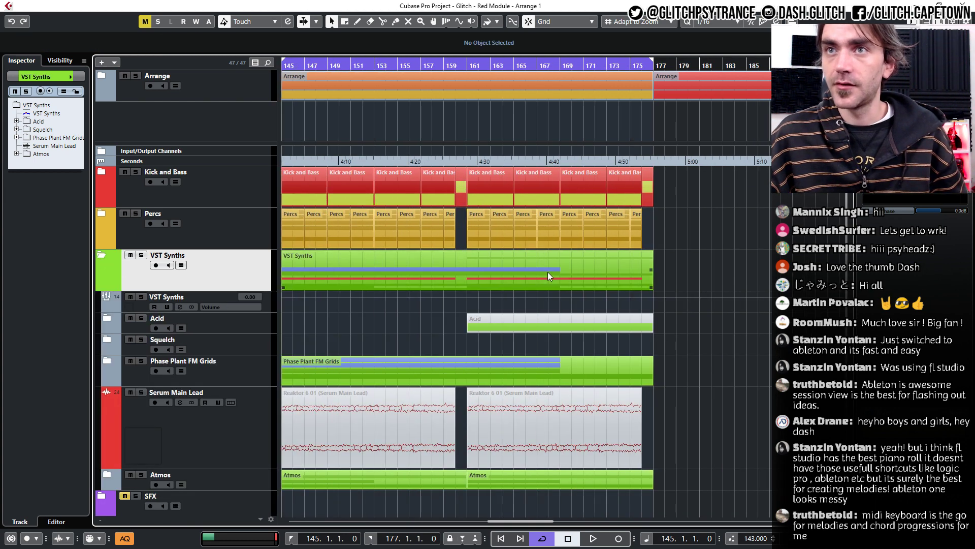
{"action": "scroll", "coordinate": [548, 272], "scroll_direction": "down", "scroll_amount": 1}
{"action": "scroll", "coordinate": [533, 273], "scroll_direction": "left", "scroll_amount": 3}
{"action": "scroll", "coordinate": [541, 305], "scroll_direction": "down", "scroll_amount": 2}
{"action": "scroll", "coordinate": [541, 316], "scroll_direction": "right", "scroll_amount": 2}
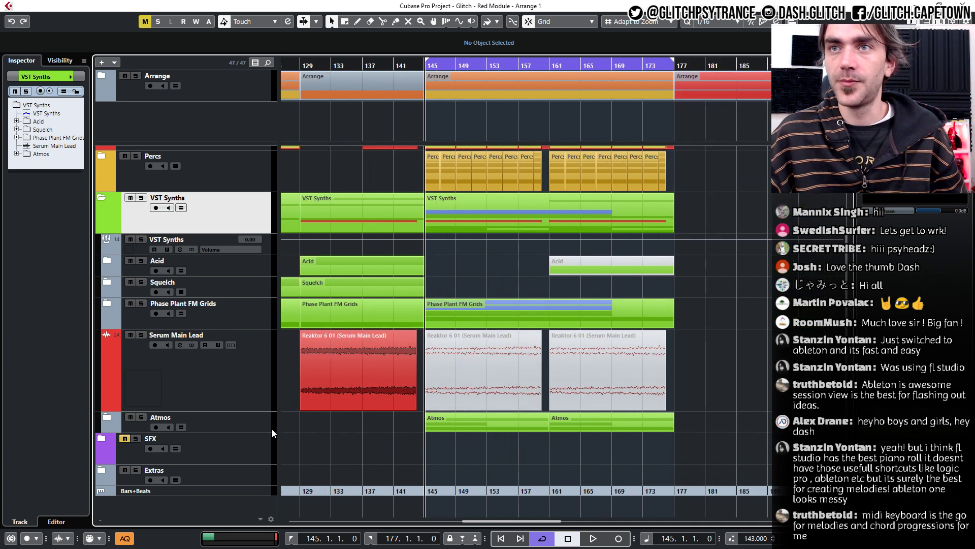
{"action": "left_click", "coordinate": [107, 416]}
{"action": "scroll", "coordinate": [739, 307], "scroll_direction": "down", "scroll_amount": 3}
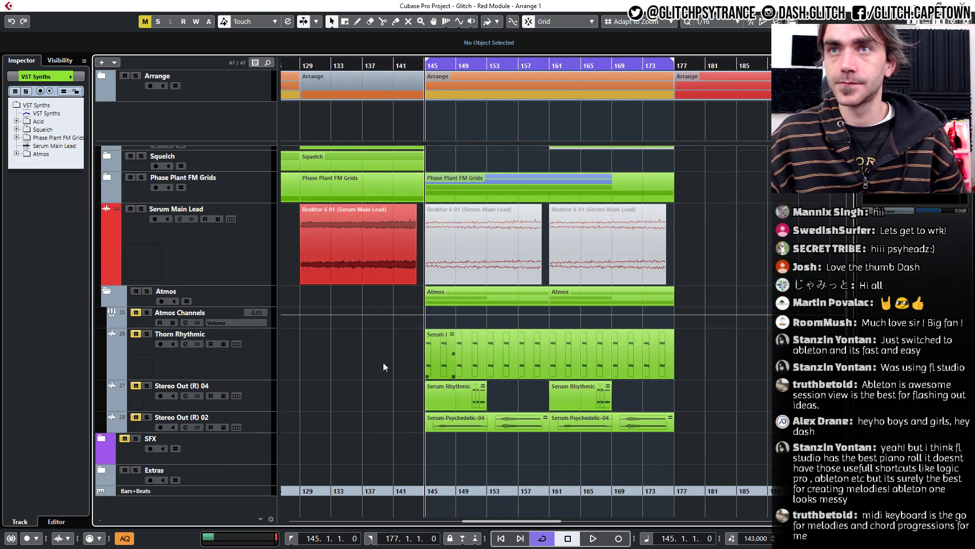
{"action": "left_click", "coordinate": [107, 292]}
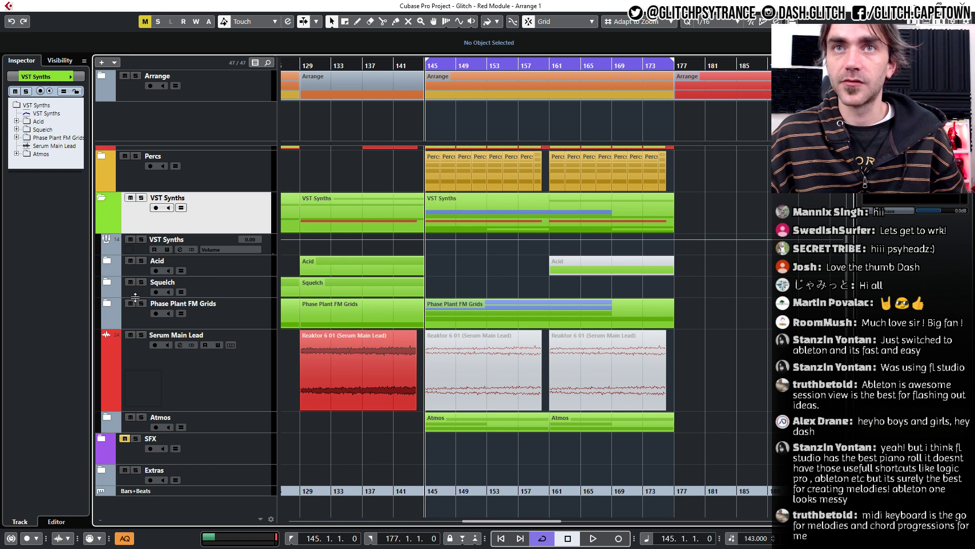
Inspect the Slow Build clips in the Phase Plant FM Grids folder, and collapse that folder.
{"action": "left_click", "coordinate": [112, 303]}
{"action": "left_click", "coordinate": [107, 304]}
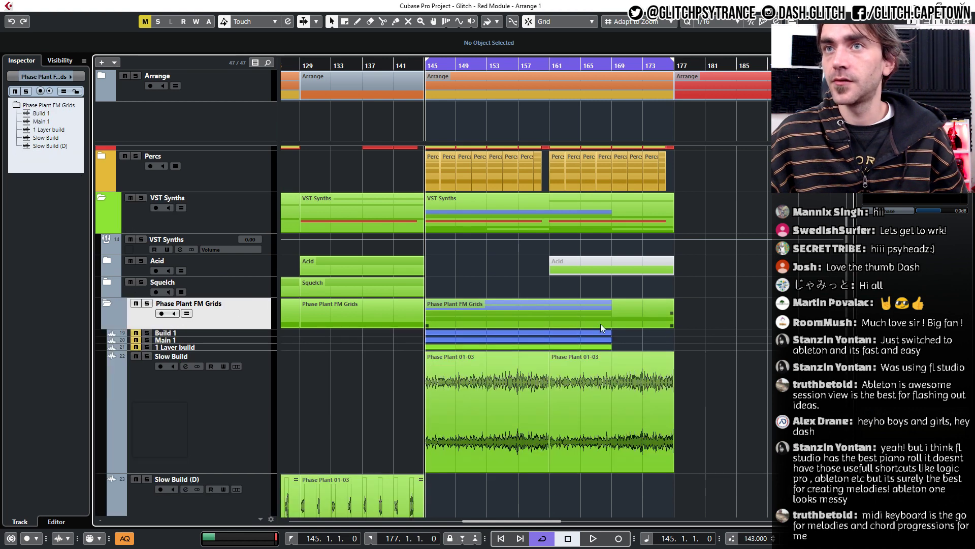
{"action": "scroll", "coordinate": [635, 376], "scroll_direction": "down", "scroll_amount": 3}
{"action": "left_click", "coordinate": [616, 382]}
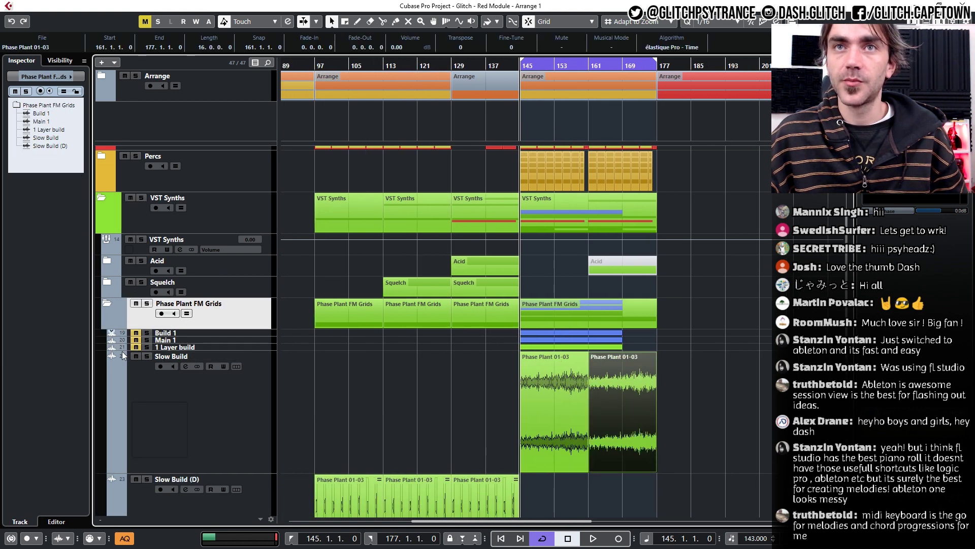
{"action": "scroll", "coordinate": [123, 356], "scroll_direction": "down", "scroll_amount": 3}
{"action": "left_click", "coordinate": [105, 156]}
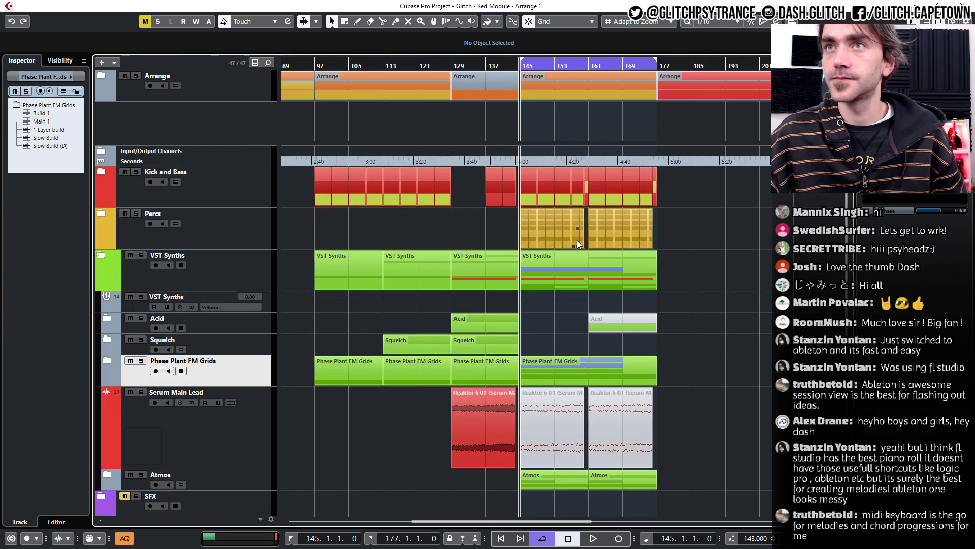
Play the loop from bar 145, with the VST Synths folder collapsed and the Percs folder expanded.
{"action": "key", "text": "space"}
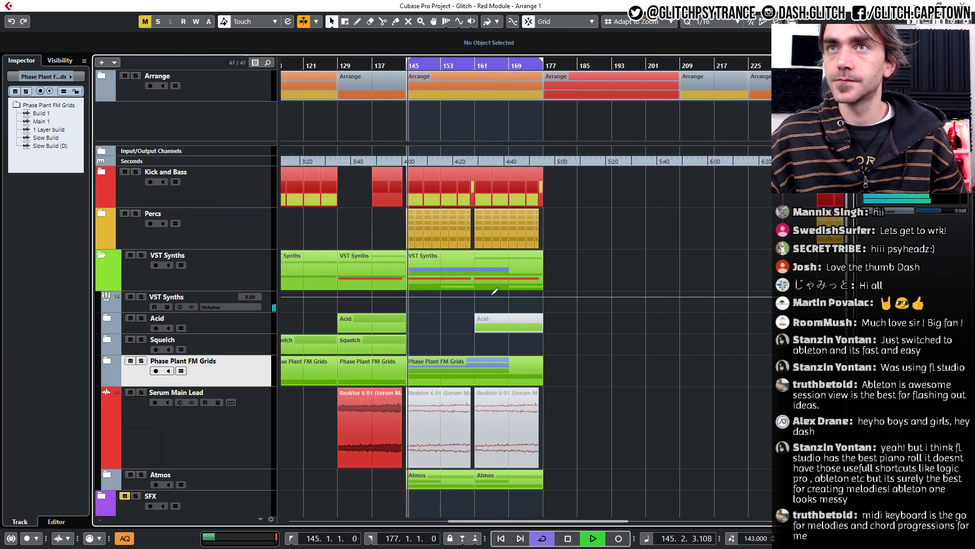
{"action": "scroll", "coordinate": [487, 298], "scroll_direction": "down", "scroll_amount": 2}
{"action": "left_click", "coordinate": [98, 200]}
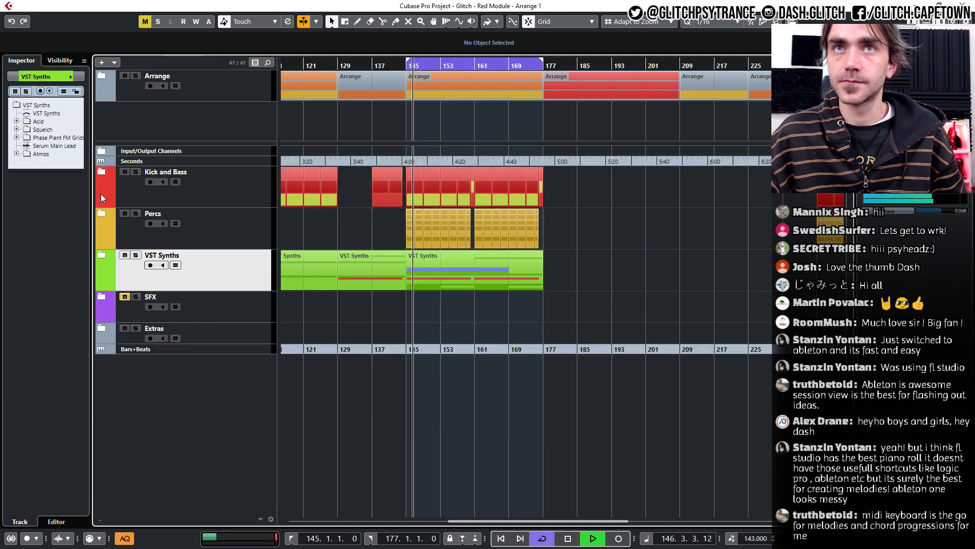
{"action": "left_click", "coordinate": [105, 212]}
{"action": "scroll", "coordinate": [422, 315], "scroll_direction": "up", "scroll_amount": 2}
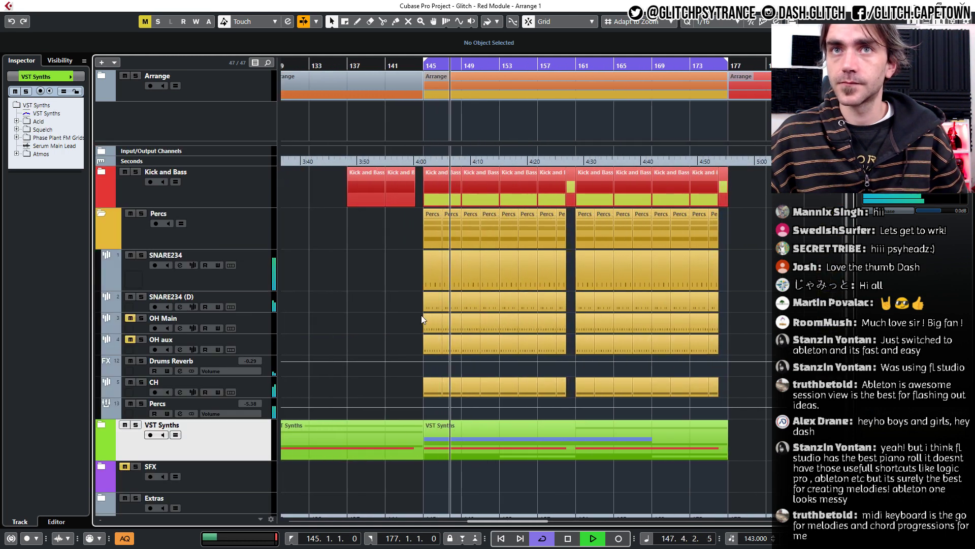
{"action": "scroll", "coordinate": [441, 279], "scroll_direction": "right", "scroll_amount": 1}
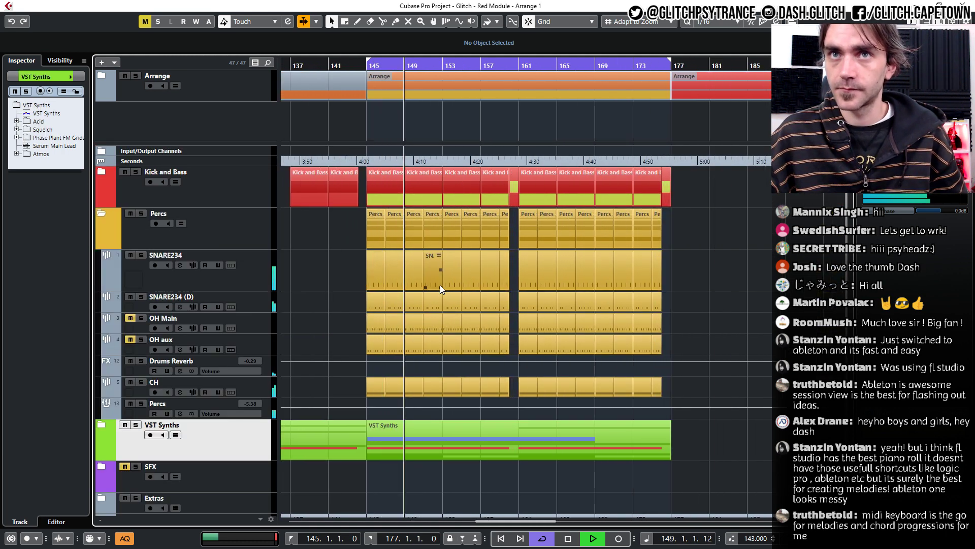
{"action": "scroll", "coordinate": [603, 273], "scroll_direction": "down", "scroll_amount": 1}
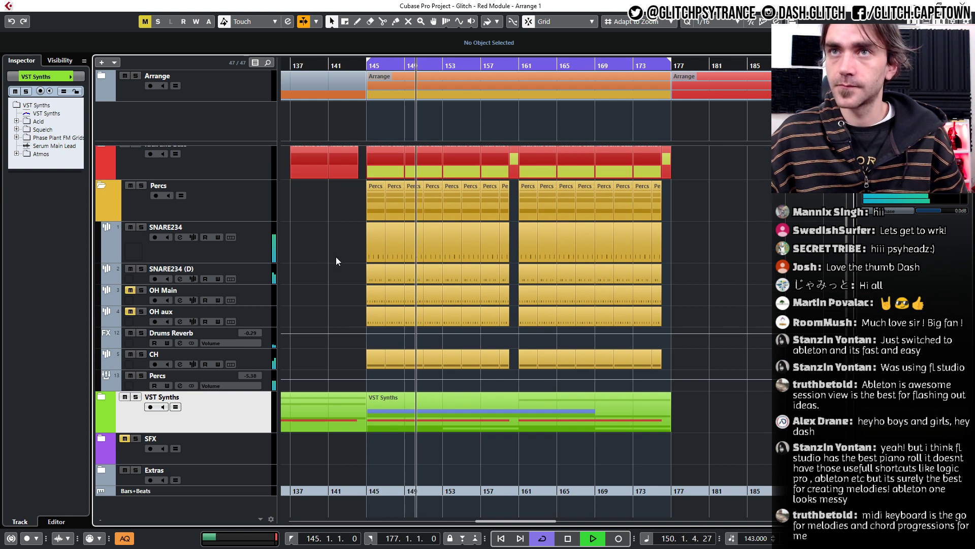
Unmute the OH Main and OH aux tracks, select both, and lower the OH Main volume to -1.18.
{"action": "left_click", "coordinate": [128, 290]}
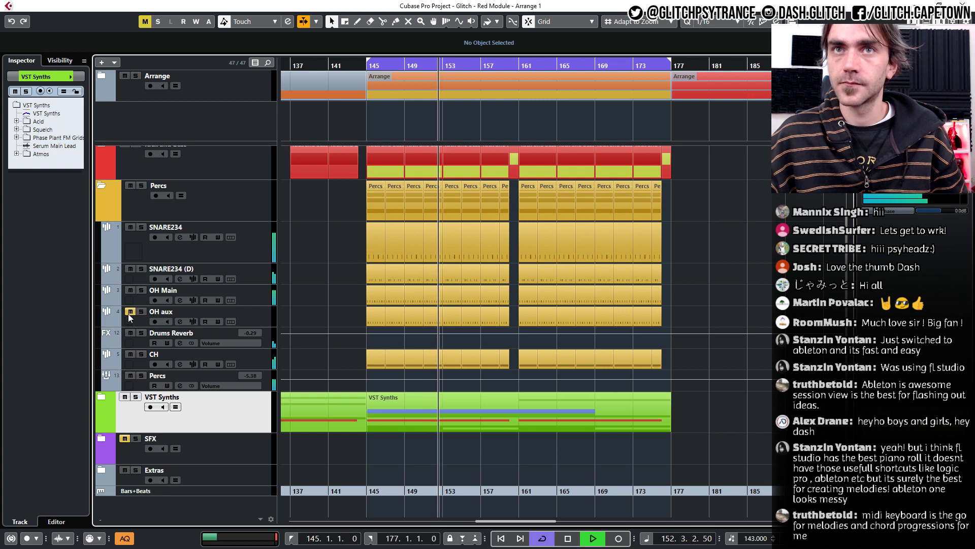
{"action": "left_click", "coordinate": [128, 312]}
{"action": "left_click", "coordinate": [253, 303]}
{"action": "left_click", "coordinate": [253, 315], "text": "shift"}
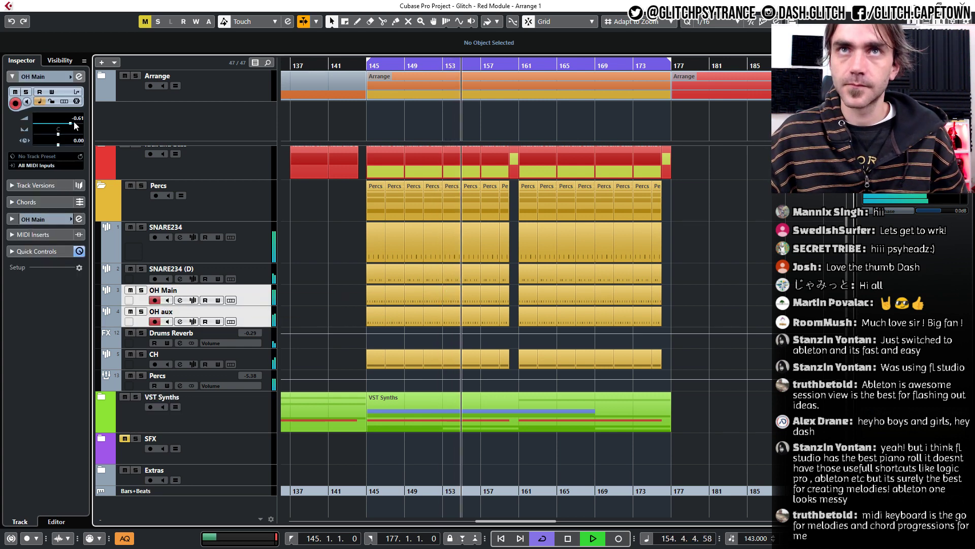
{"action": "scroll", "coordinate": [74, 121], "scroll_direction": "down", "scroll_amount": 2}
{"action": "scroll", "coordinate": [74, 124], "scroll_direction": "down", "scroll_amount": 1}
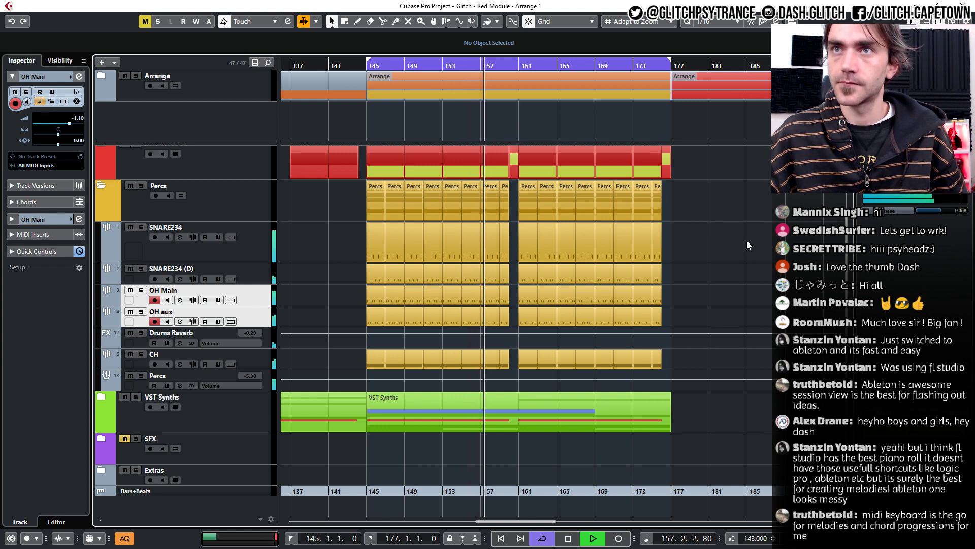
Mute the OH Main and OH aux clips in the first half of the loop, starting at bar 145.
{"action": "double_click", "coordinate": [161, 185]}
{"action": "key", "text": "Return"}
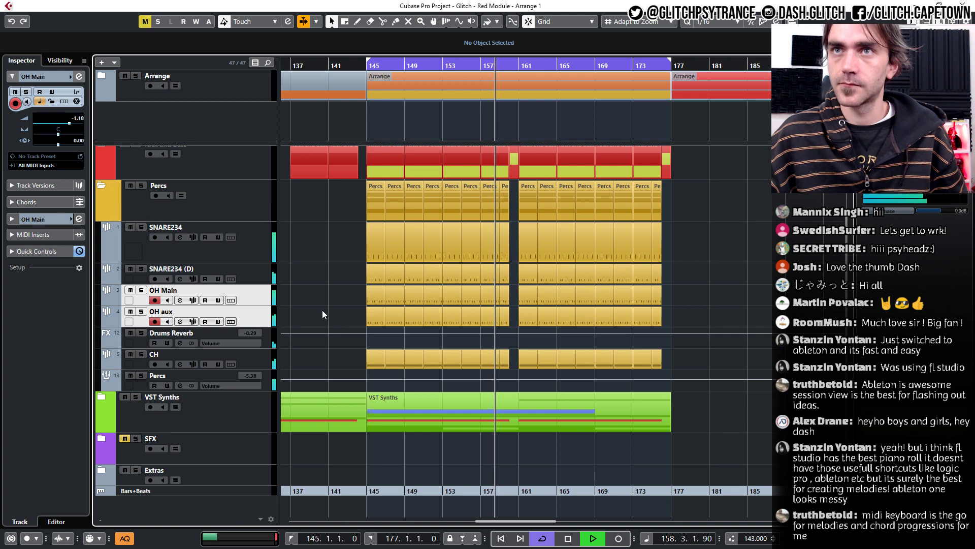
{"action": "key", "text": "7"}
{"action": "left_click_drag", "start_coordinate": [335, 301], "coordinate": [513, 319]}
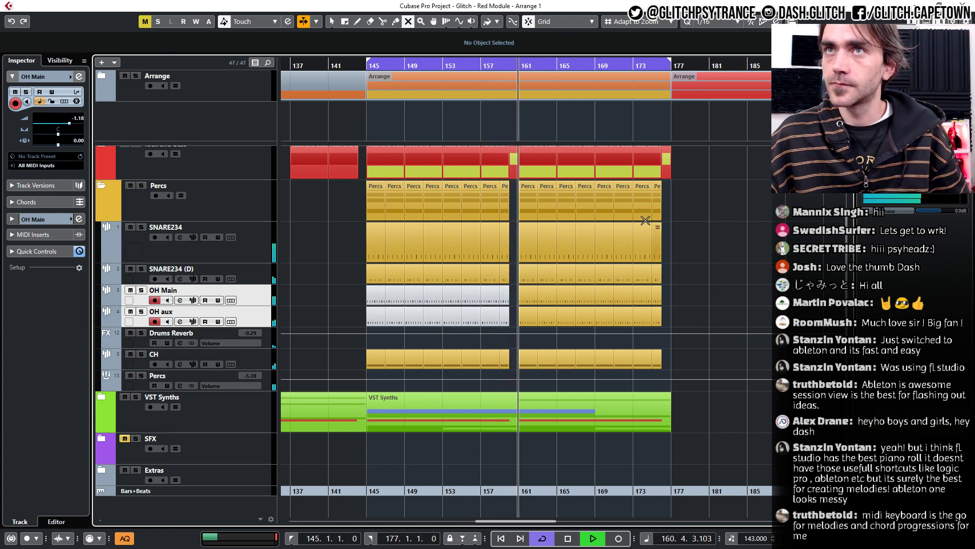
Jump playback to about bar 155 and unmute the Serum Main Lead clip at bar 161 in the VST Synths folder.
{"action": "left_click", "coordinate": [469, 66]}
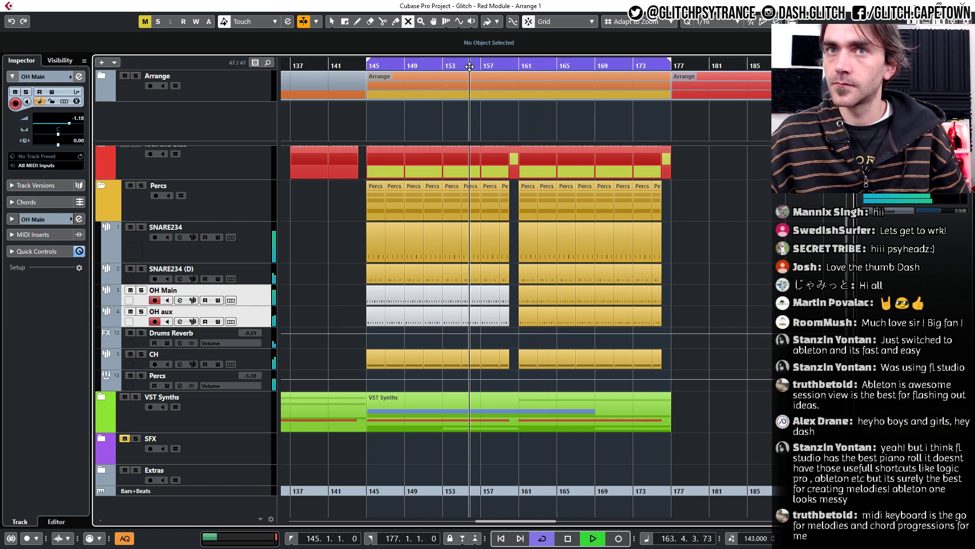
{"action": "left_click", "coordinate": [102, 398]}
{"action": "left_click", "coordinate": [641, 382]}
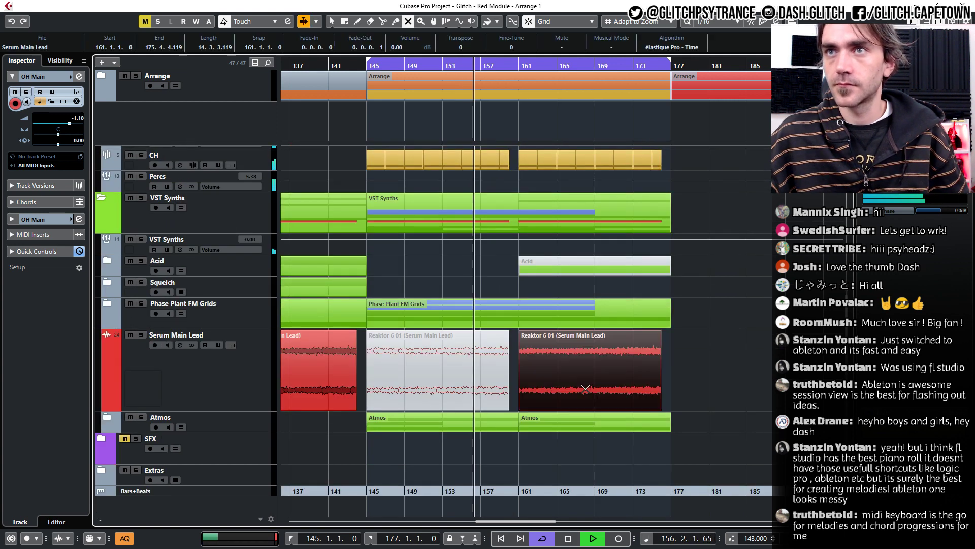
{"action": "left_click", "coordinate": [687, 385]}
{"action": "right_click", "coordinate": [758, 382]}
{"action": "left_click", "coordinate": [757, 380]}
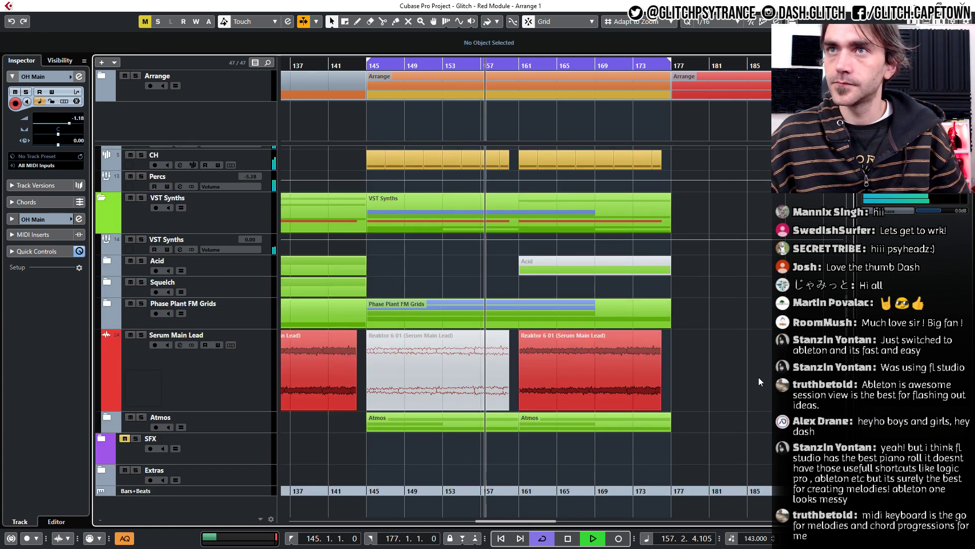
Expand the Acid folder and move the muted Phoscyon 03-01 clip from bar 161 to bar 192.
{"action": "left_click", "coordinate": [106, 261]}
{"action": "scroll", "coordinate": [624, 340], "scroll_direction": "down", "scroll_amount": 4}
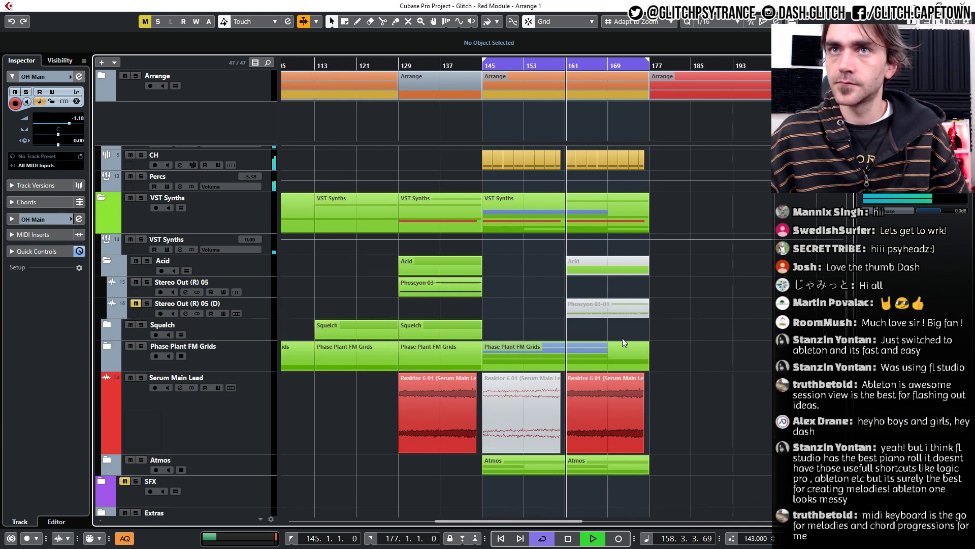
{"action": "left_click_drag", "start_coordinate": [591, 314], "coordinate": [724, 314]}
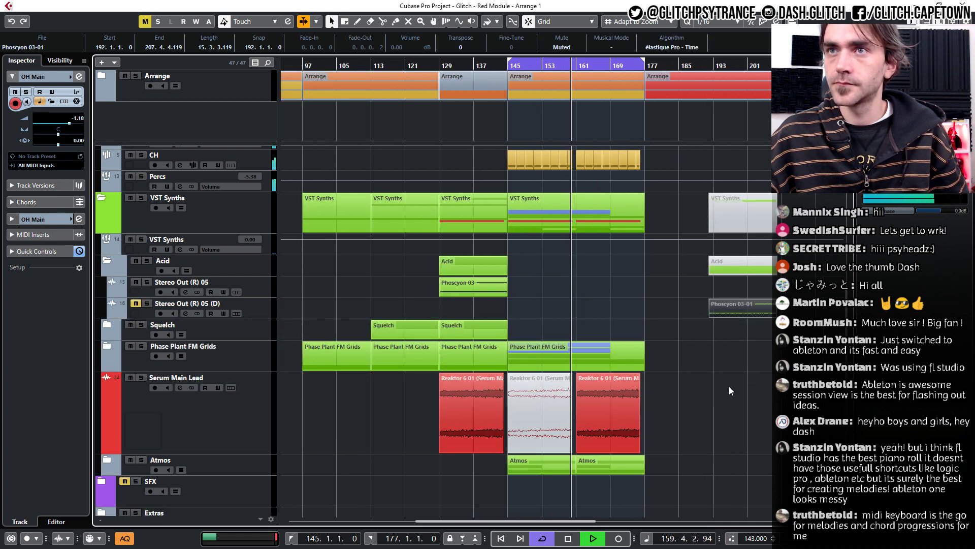
Copy the Serum Main Lead clip from bar 161 to bar 177.
{"action": "scroll", "coordinate": [721, 388], "scroll_direction": "up", "scroll_amount": 2}
{"action": "left_click", "coordinate": [627, 422]}
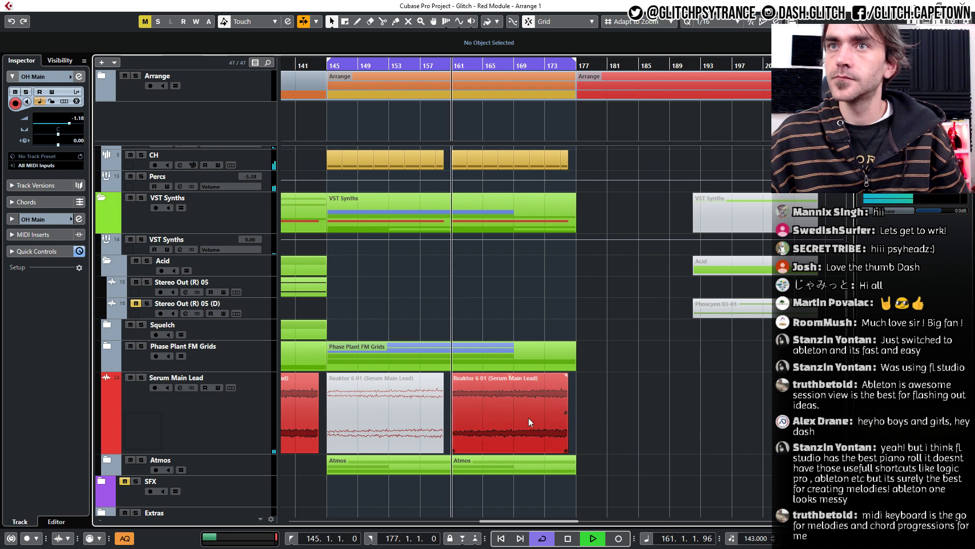
{"action": "left_click_drag", "start_coordinate": [470, 423], "coordinate": [600, 413]}
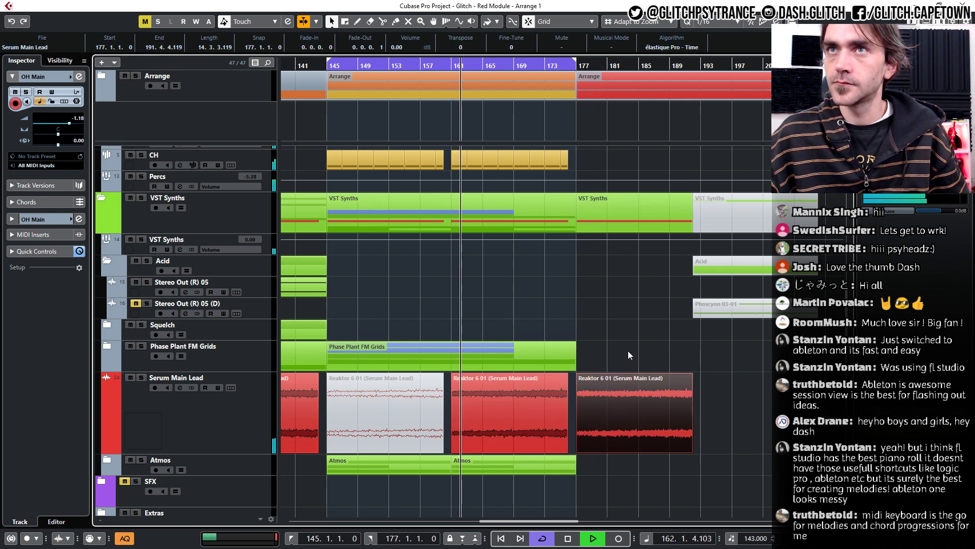
Collapse the Percs folder and keep the VST Synths folder expanded.
{"action": "scroll", "coordinate": [628, 351], "scroll_direction": "up", "scroll_amount": 6}
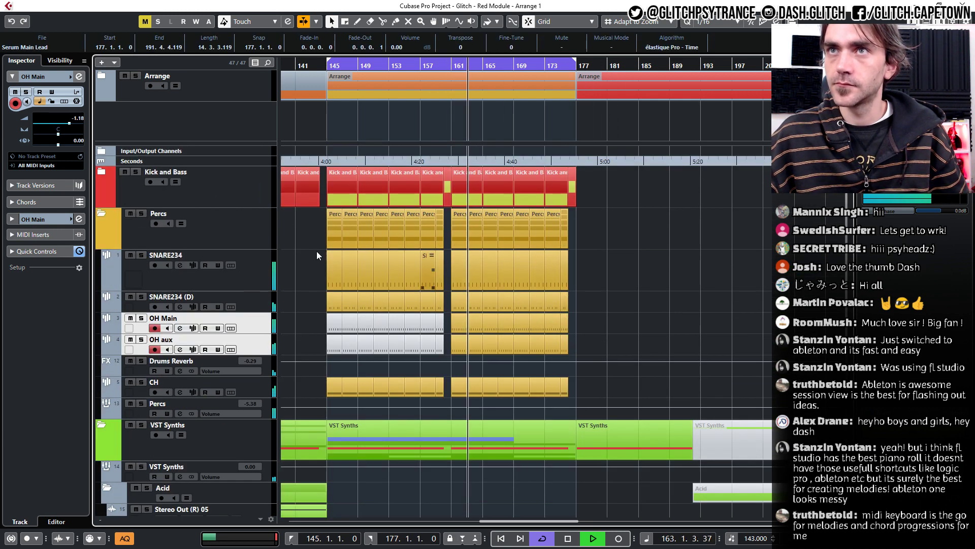
{"action": "left_click", "coordinate": [102, 212]}
{"action": "left_click", "coordinate": [102, 255]}
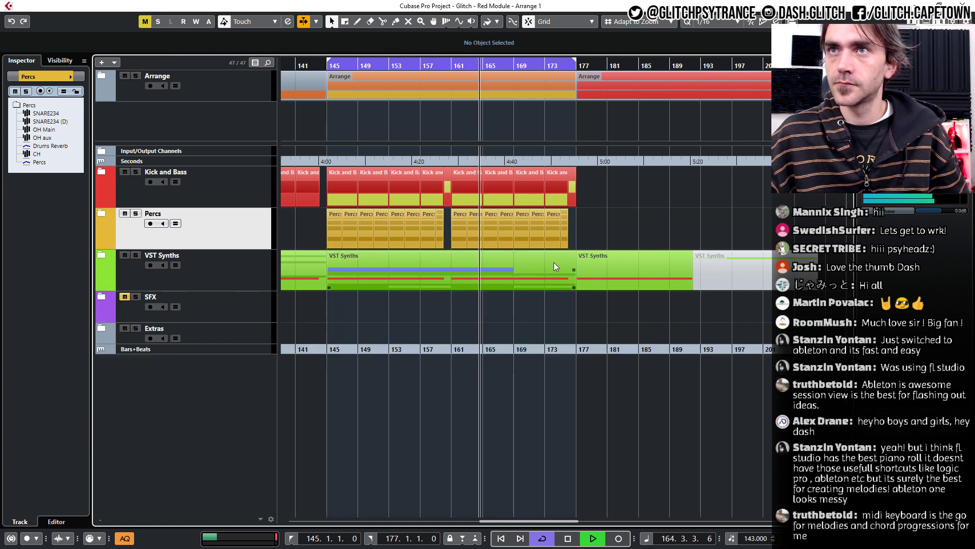
{"action": "left_click", "coordinate": [103, 256]}
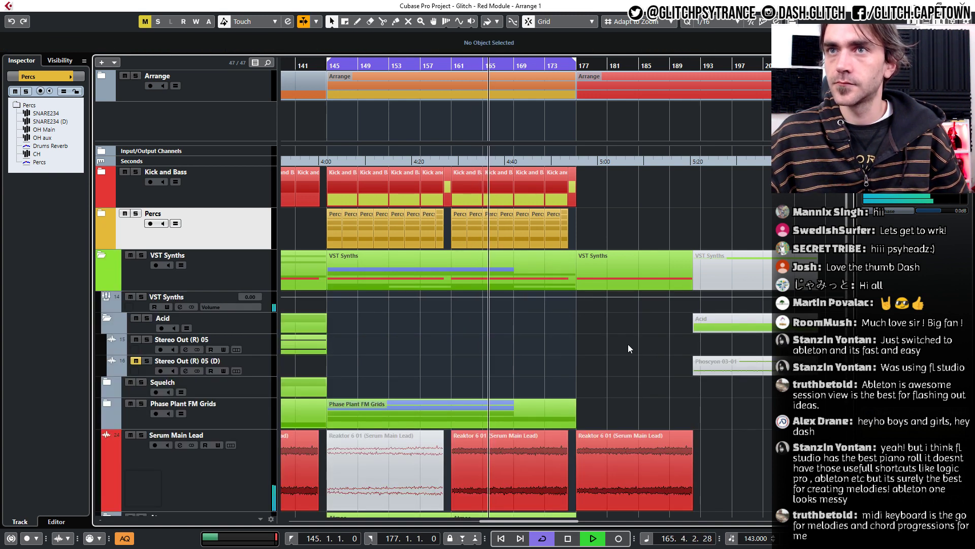
Copy a four-bar Kick and Bass part from the section starting at bar 241 to bar 177.
{"action": "scroll", "coordinate": [614, 347], "scroll_direction": "right", "scroll_amount": 1}
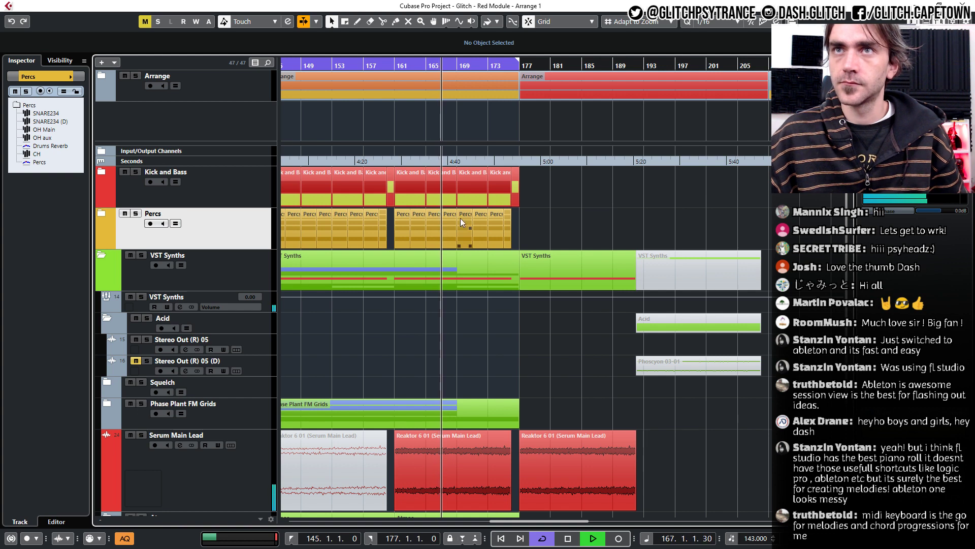
{"action": "scroll", "coordinate": [446, 213], "scroll_direction": "up", "scroll_amount": 1, "text": "ctrl"}
{"action": "scroll", "coordinate": [447, 213], "scroll_direction": "down", "scroll_amount": 1}
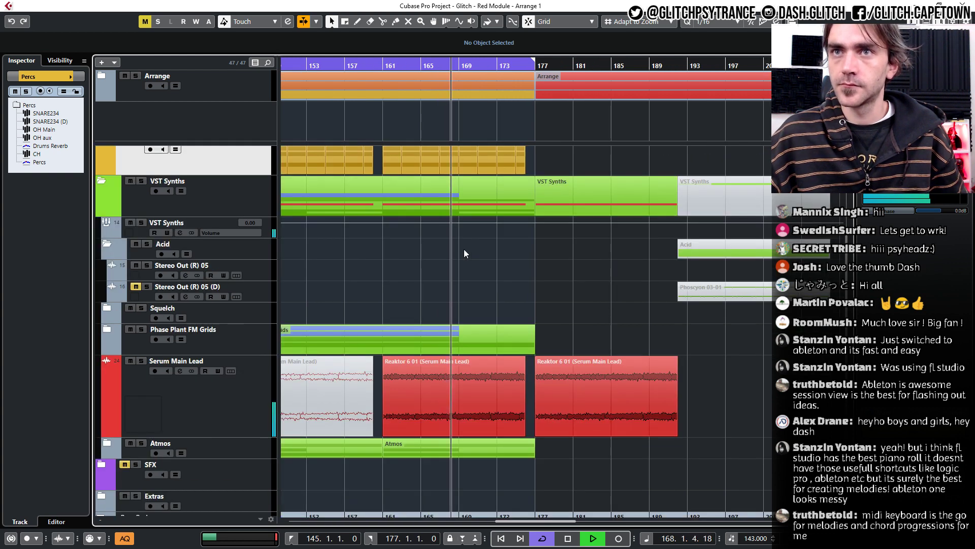
{"action": "scroll", "coordinate": [464, 248], "scroll_direction": "up", "scroll_amount": 1}
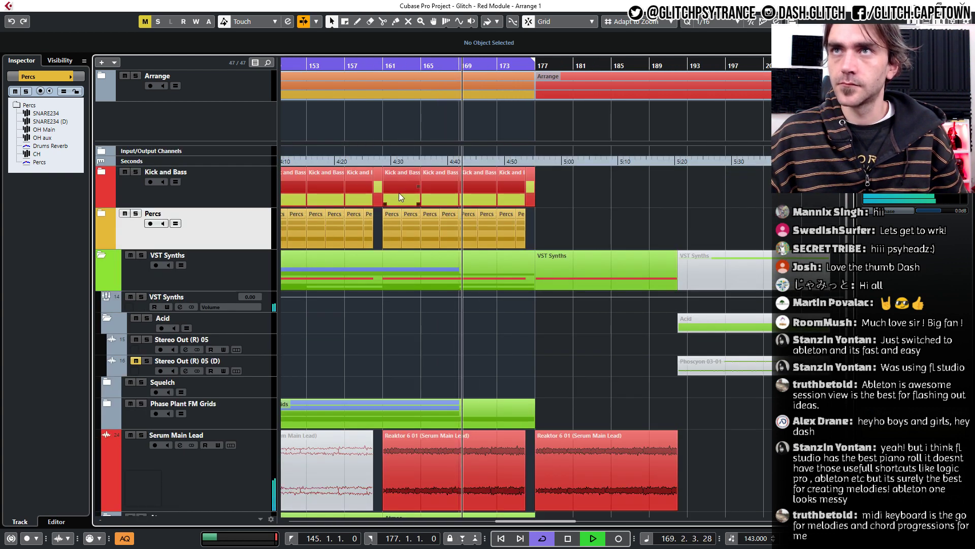
{"action": "scroll", "coordinate": [398, 193], "scroll_direction": "down", "scroll_amount": 2, "text": "ctrl"}
{"action": "left_click_drag", "start_coordinate": [782, 192], "coordinate": [407, 187]}
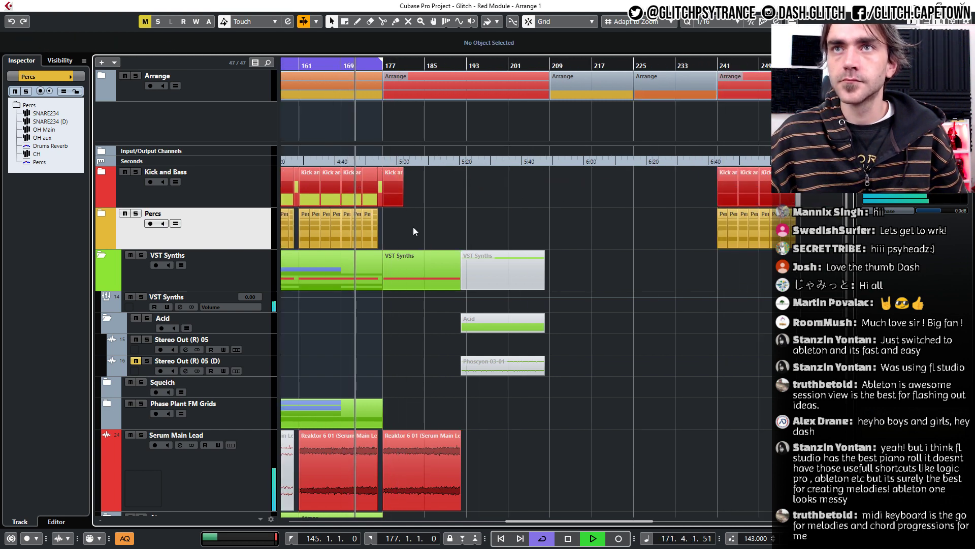
Copy the Percs parts from bar 161 to bar 177 and set the loop range to bars 177–193.
{"action": "scroll", "coordinate": [413, 227], "scroll_direction": "up", "scroll_amount": 3, "text": "ctrl"}
{"action": "mouse_move", "coordinate": [496, 221]}
{"action": "left_mouse_down"}
{"action": "mouse_move", "coordinate": [347, 233]}
{"action": "mouse_move", "coordinate": [498, 226]}
{"action": "mouse_move", "coordinate": [489, 225]}
{"action": "left_mouse_up"}
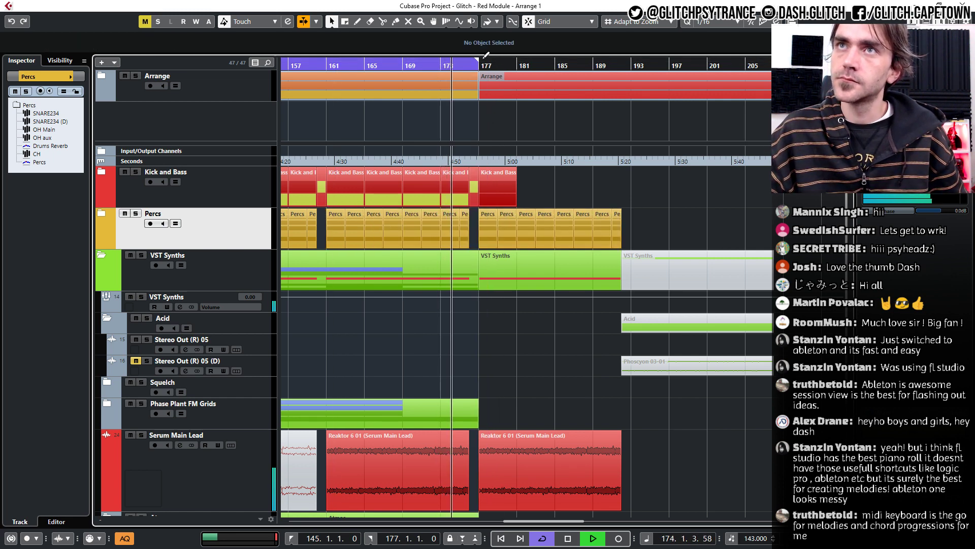
{"action": "left_click_drag", "start_coordinate": [478, 61], "coordinate": [630, 65]}
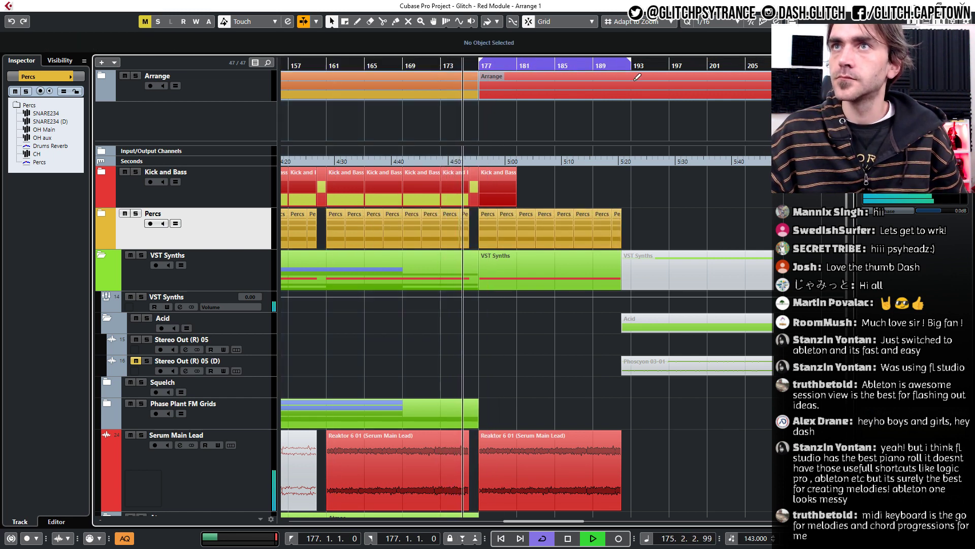
Repeat the four-bar Kick and Bass part at bar 177 until it fills up to bar 197.
{"action": "left_click", "coordinate": [500, 188]}
{"action": "left_click_drag", "start_coordinate": [514, 187], "coordinate": [660, 197]}
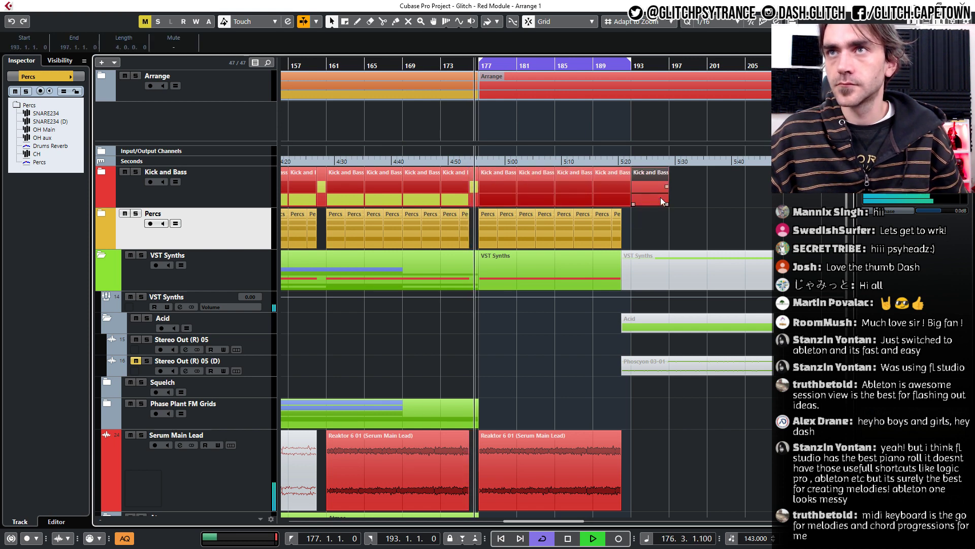
{"action": "left_click", "coordinate": [700, 222]}
{"action": "scroll", "coordinate": [669, 227], "scroll_direction": "up", "scroll_amount": 1}
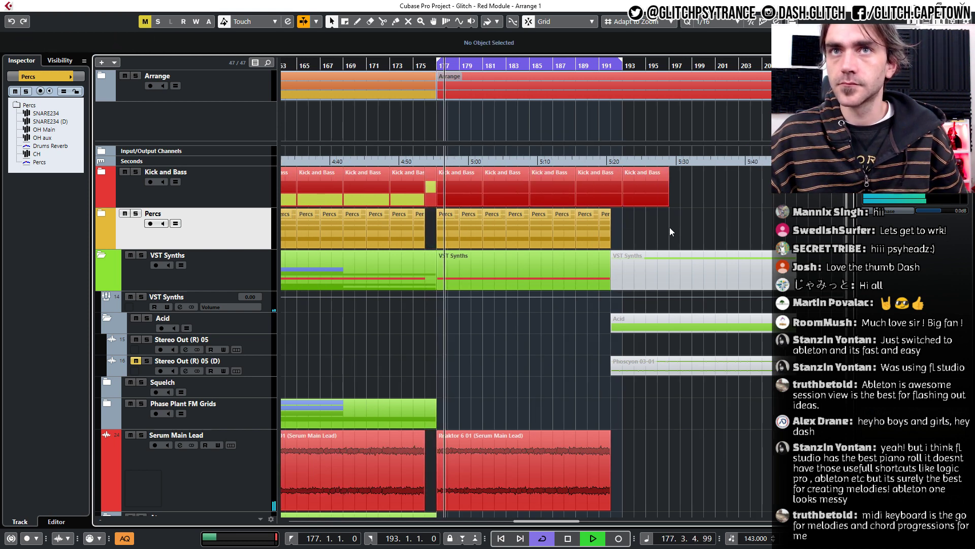
Expand the Phase Plant FM Grids folder and move the Main 1 clip from bar 145 to bar 177.
{"action": "scroll", "coordinate": [633, 224], "scroll_direction": "down", "scroll_amount": 2}
{"action": "scroll", "coordinate": [516, 230], "scroll_direction": "down", "scroll_amount": 2}
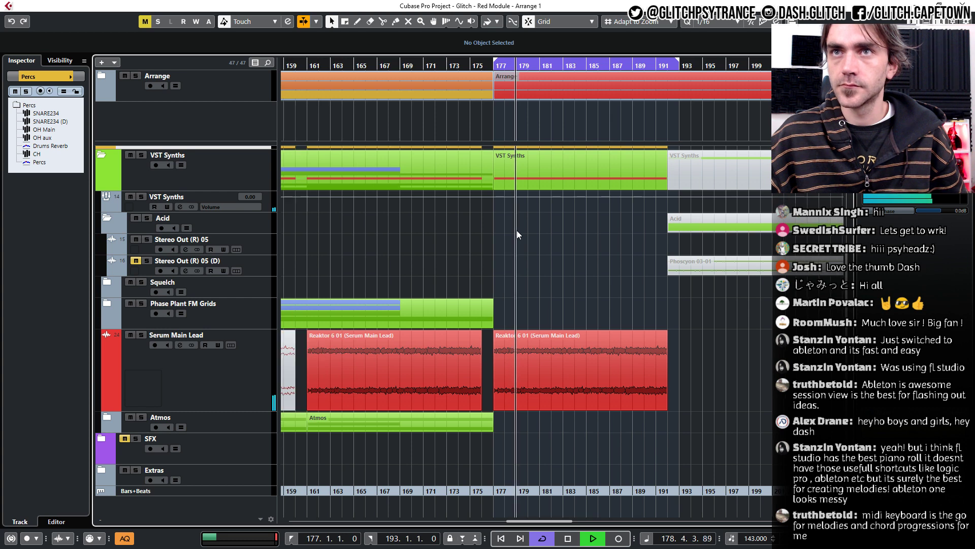
{"action": "left_click", "coordinate": [107, 303]}
{"action": "scroll", "coordinate": [406, 254], "scroll_direction": "down", "scroll_amount": 2}
{"action": "scroll", "coordinate": [496, 248], "scroll_direction": "down", "scroll_amount": 2}
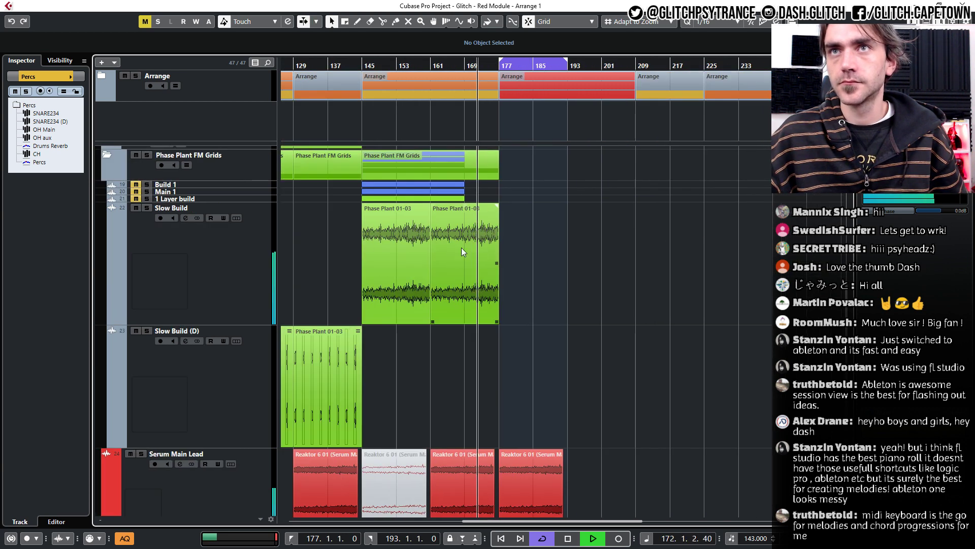
{"action": "left_click", "coordinate": [233, 192]}
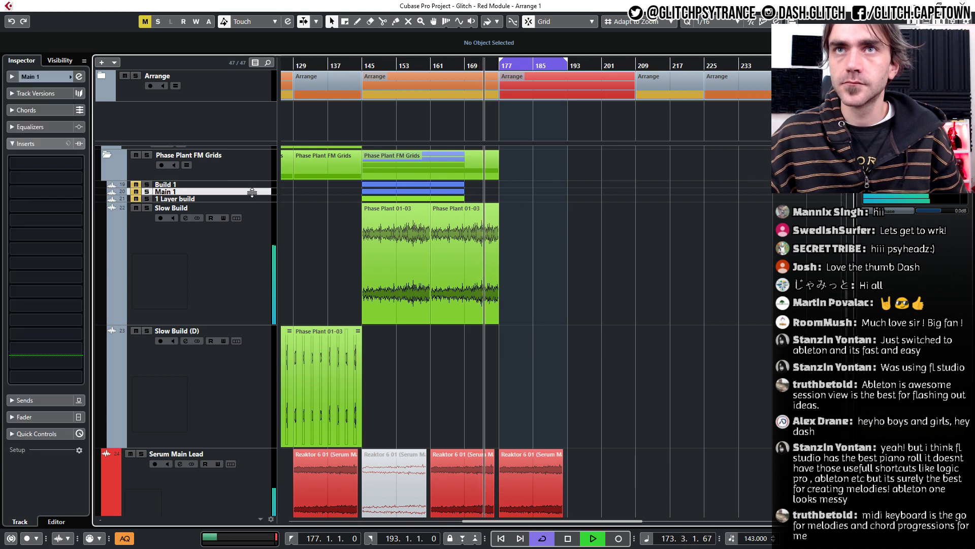
{"action": "left_click_drag", "start_coordinate": [392, 212], "coordinate": [529, 212]}
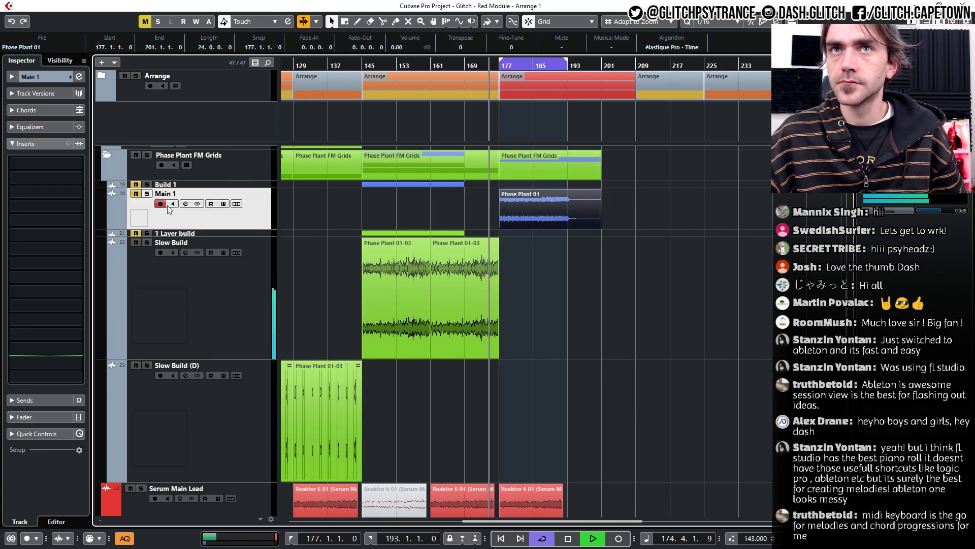
{"action": "left_click", "coordinate": [578, 294]}
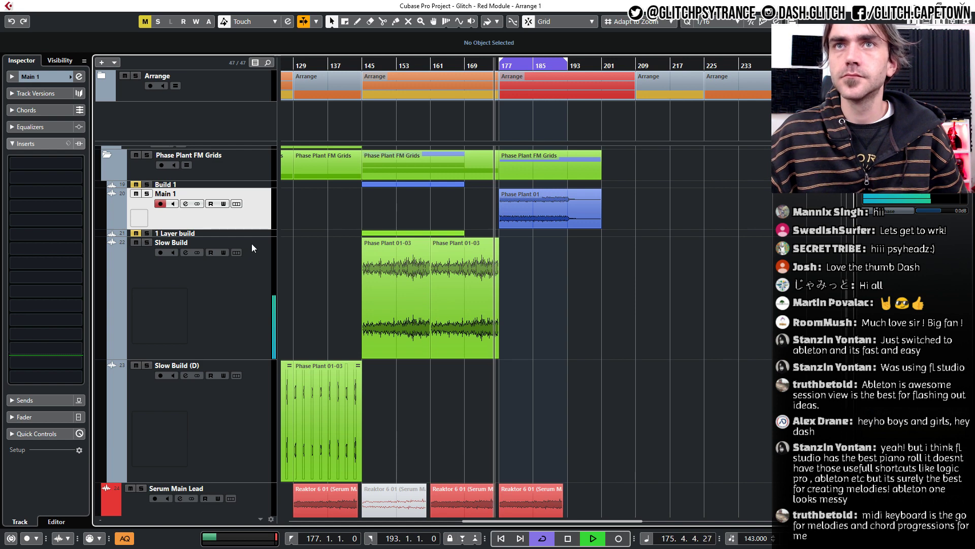
Shrink the Slow Build and Slow Build (D) tracks to minimum height and make the Main 1 track taller.
{"action": "scroll", "coordinate": [657, 307], "scroll_direction": "up", "scroll_amount": 4}
{"action": "scroll", "coordinate": [557, 300], "scroll_direction": "left", "scroll_amount": 3}
{"action": "scroll", "coordinate": [556, 299], "scroll_direction": "up", "scroll_amount": 3}
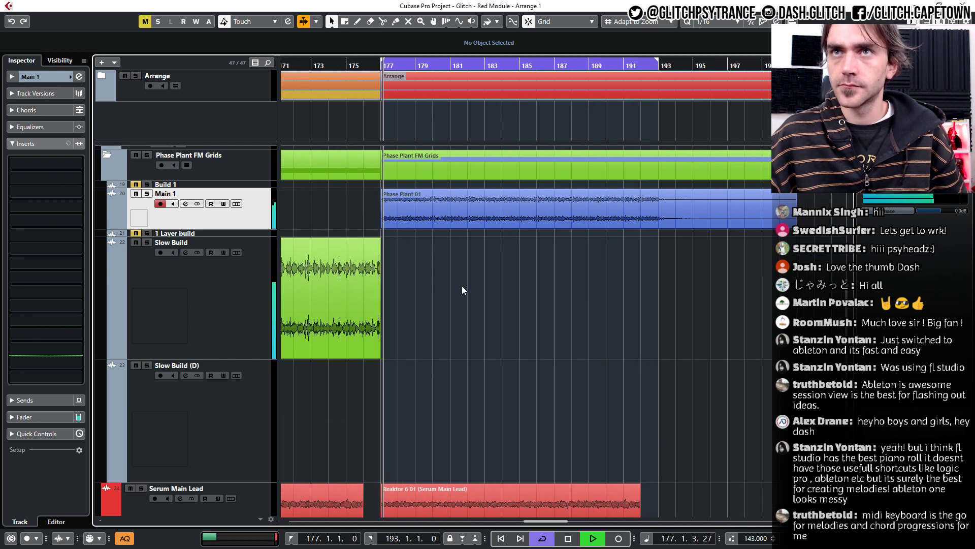
{"action": "scroll", "coordinate": [447, 272], "scroll_direction": "down", "scroll_amount": 2}
{"action": "left_click", "coordinate": [247, 349]}
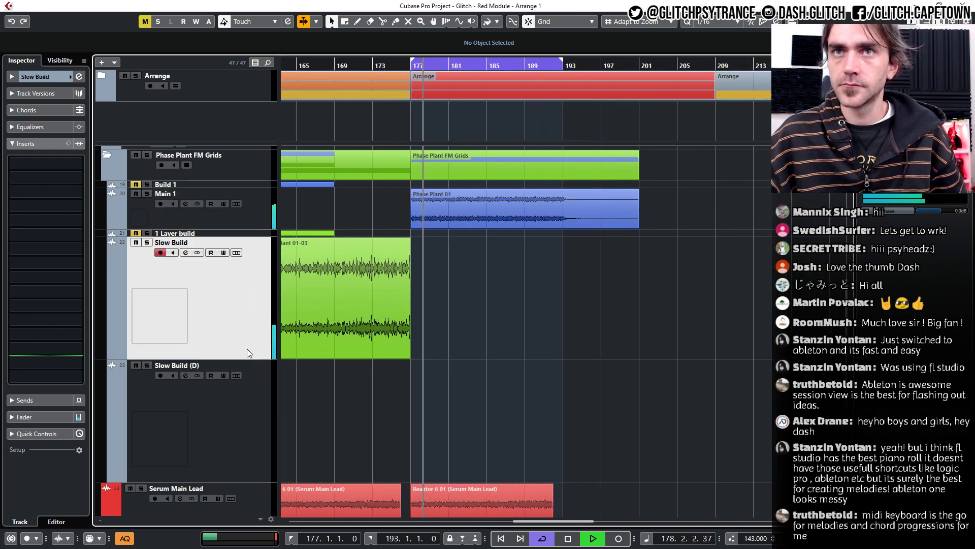
{"action": "left_click", "coordinate": [254, 425], "text": "shift"}
{"action": "left_click_drag", "start_coordinate": [258, 482], "coordinate": [258, 252]}
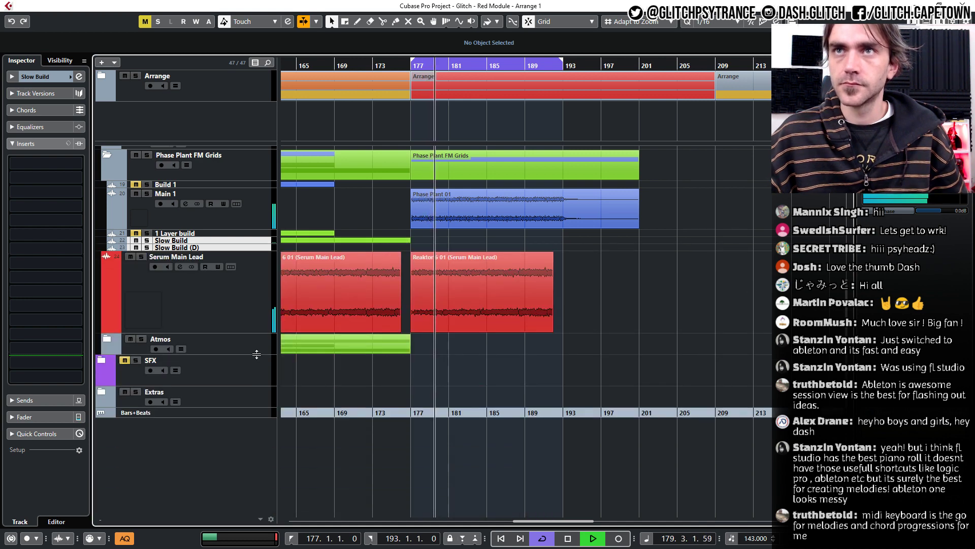
{"action": "scroll", "coordinate": [338, 294], "scroll_direction": "up", "scroll_amount": 2}
{"action": "scroll", "coordinate": [407, 310], "scroll_direction": "up", "scroll_amount": 3}
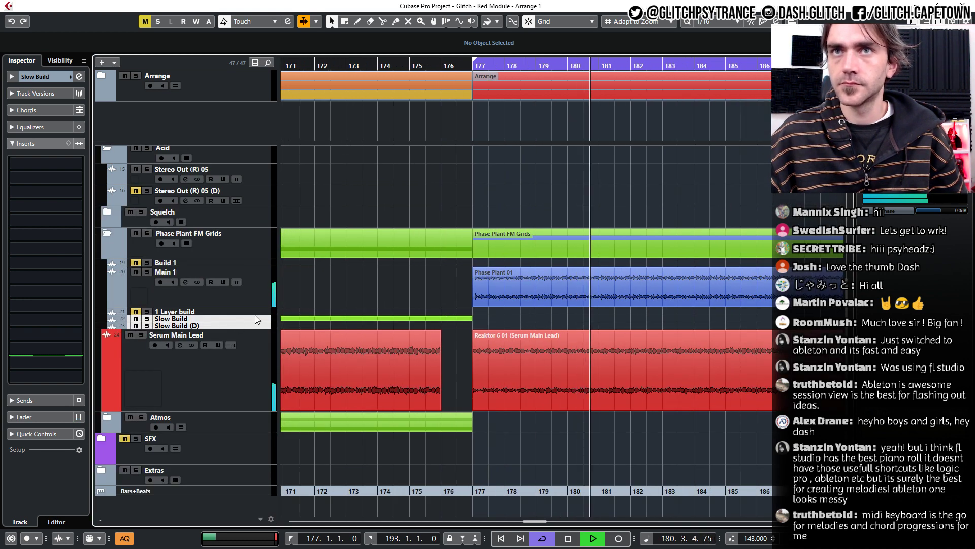
{"action": "left_click_drag", "start_coordinate": [260, 306], "coordinate": [263, 348]}
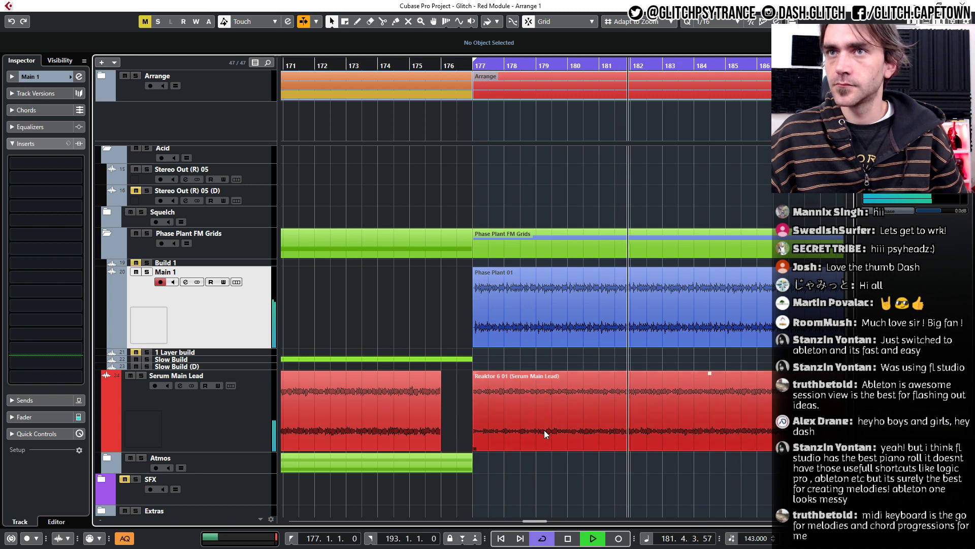
Shorten the Slow Build clip starting at bar 161 so it ends at bar 176.
{"action": "scroll", "coordinate": [544, 430], "scroll_direction": "down", "scroll_amount": 2}
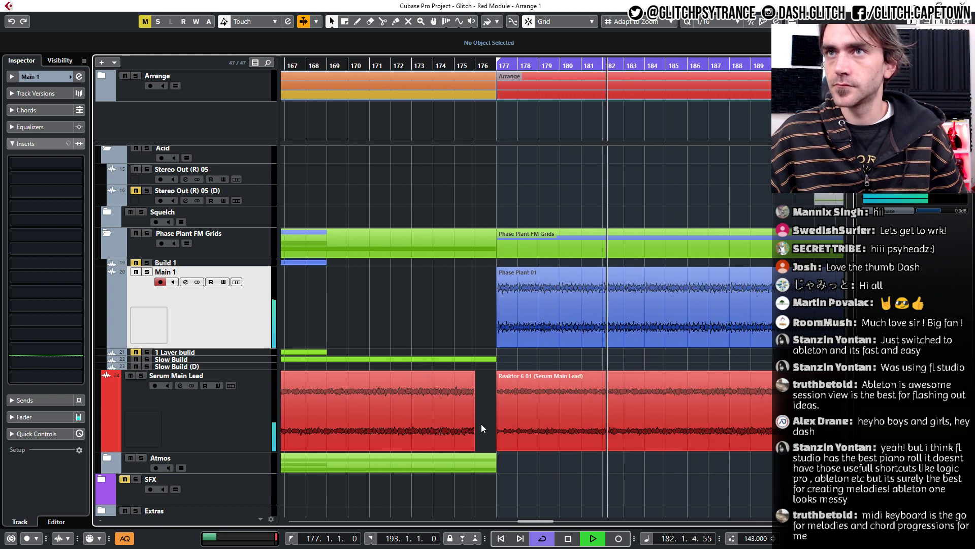
{"action": "left_click", "coordinate": [262, 358]}
{"action": "left_click", "coordinate": [442, 390]}
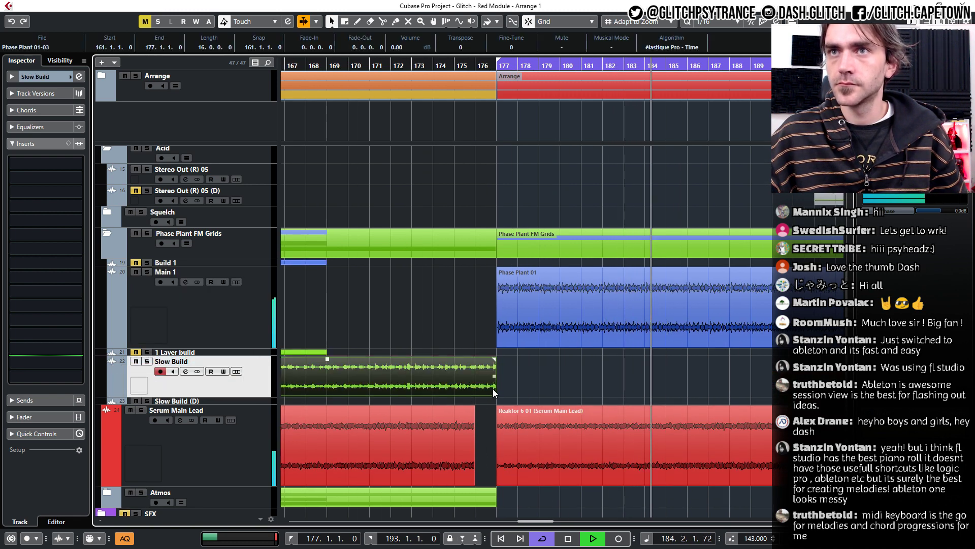
{"action": "left_click_drag", "start_coordinate": [494, 394], "coordinate": [474, 391]}
Copy the Main 1 Phase Plant clip ahead of bar 177 and trim the copy to span only bars 176–177.
{"action": "left_click_drag", "start_coordinate": [630, 339], "coordinate": [538, 339]}
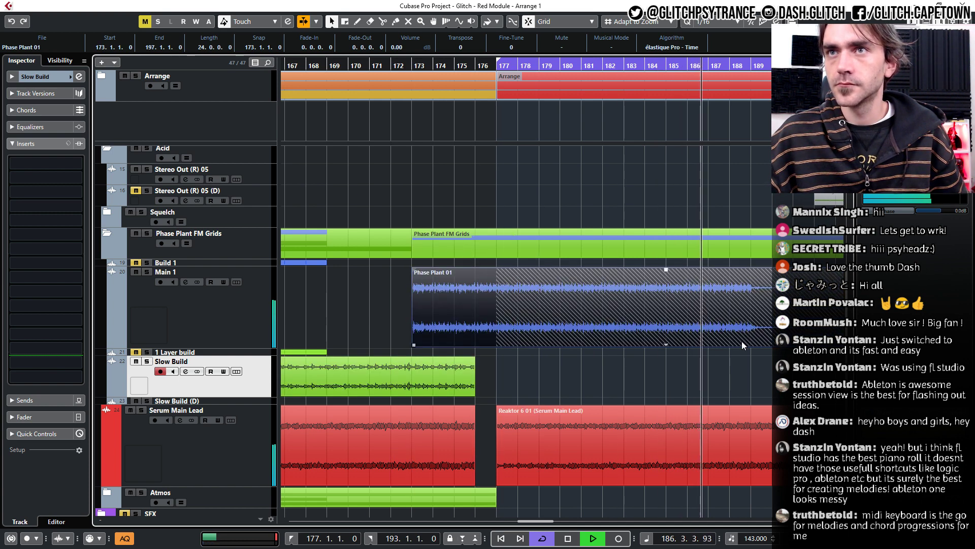
{"action": "key", "text": "l"}
{"action": "scroll", "coordinate": [732, 343], "scroll_direction": "down", "scroll_amount": 1}
{"action": "scroll", "coordinate": [731, 347], "scroll_direction": "right", "scroll_amount": 2}
{"action": "left_click_drag", "start_coordinate": [737, 344], "coordinate": [398, 343]}
{"action": "scroll", "coordinate": [386, 344], "scroll_direction": "up", "scroll_amount": 1}
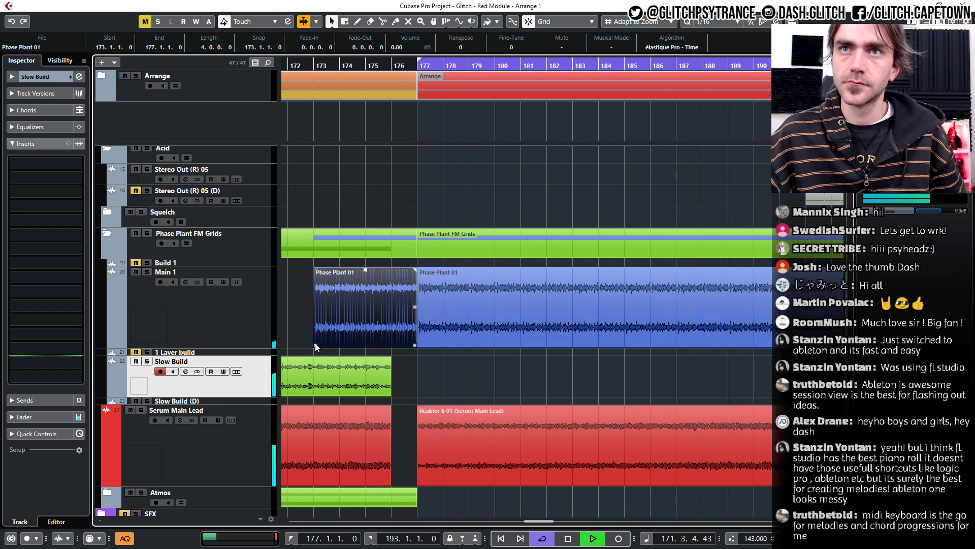
{"action": "left_click_drag", "start_coordinate": [314, 345], "coordinate": [392, 349]}
{"action": "scroll", "coordinate": [405, 382], "scroll_direction": "up", "scroll_amount": 2}
{"action": "scroll", "coordinate": [413, 434], "scroll_direction": "down", "scroll_amount": 2}
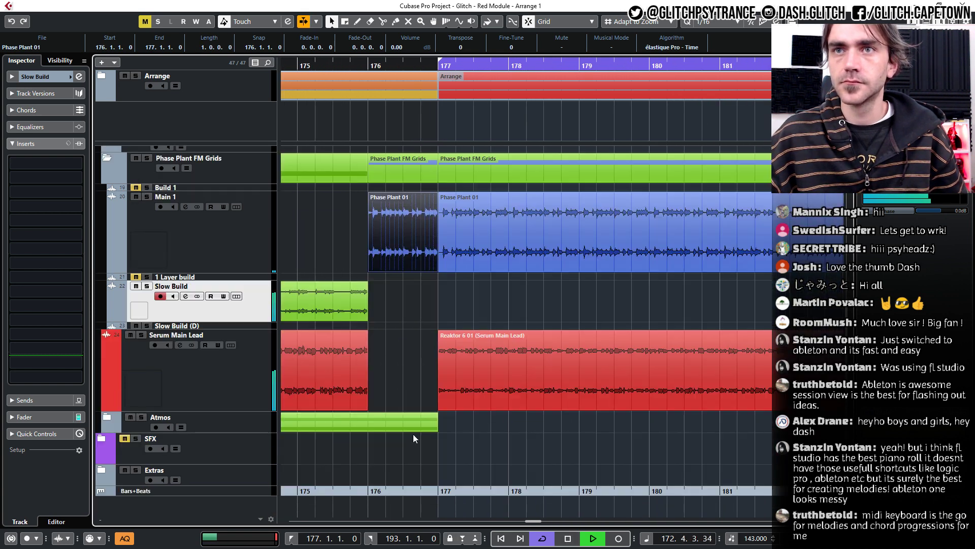
Shorten the Atmos part starting at bar 161 so it ends at bar 176.
{"action": "left_click_drag", "start_coordinate": [435, 430], "coordinate": [368, 432]}
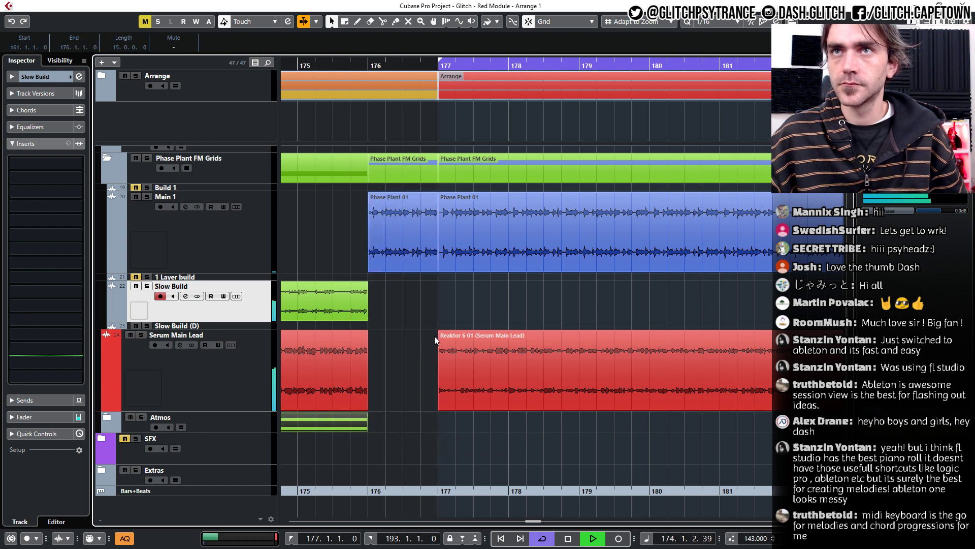
{"action": "scroll", "coordinate": [380, 314], "scroll_direction": "up", "scroll_amount": 6}
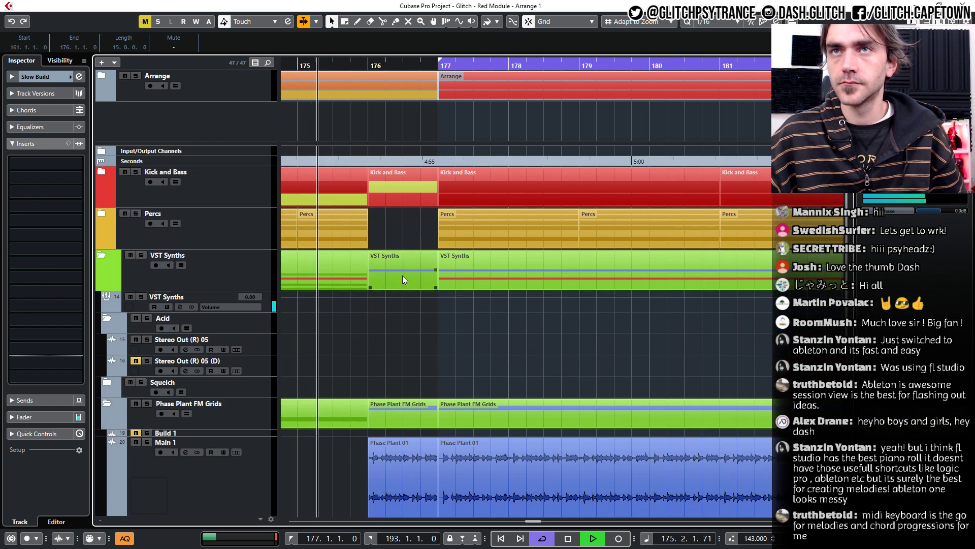
{"action": "scroll", "coordinate": [402, 276], "scroll_direction": "down", "scroll_amount": 6}
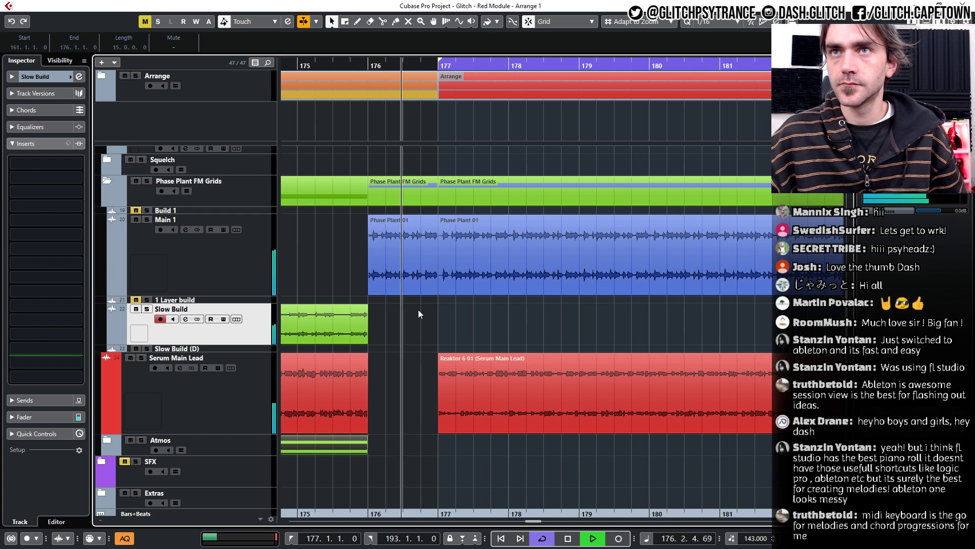
{"action": "scroll", "coordinate": [418, 309], "scroll_direction": "down", "scroll_amount": 2}
{"action": "scroll", "coordinate": [419, 309], "scroll_direction": "down", "scroll_amount": 3}
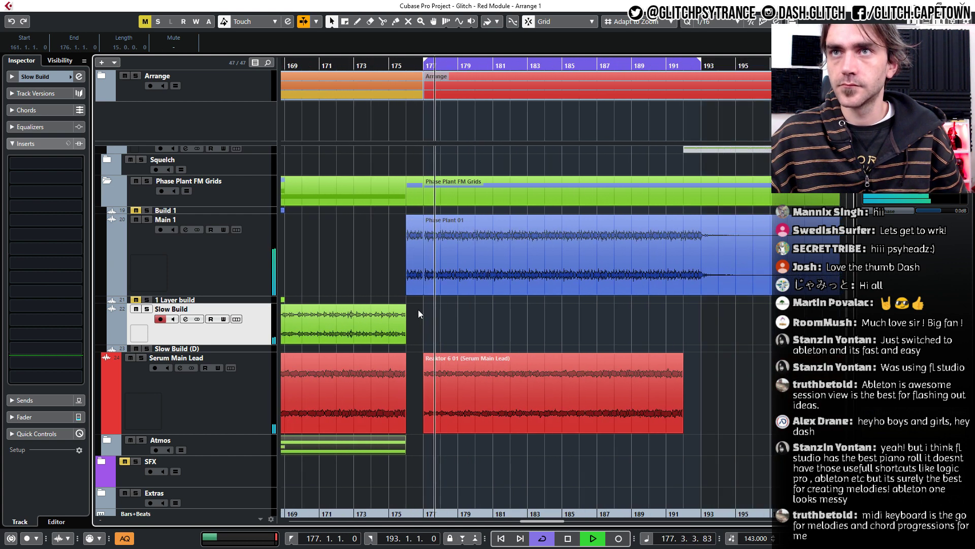
{"action": "scroll", "coordinate": [477, 338], "scroll_direction": "up", "scroll_amount": 6}
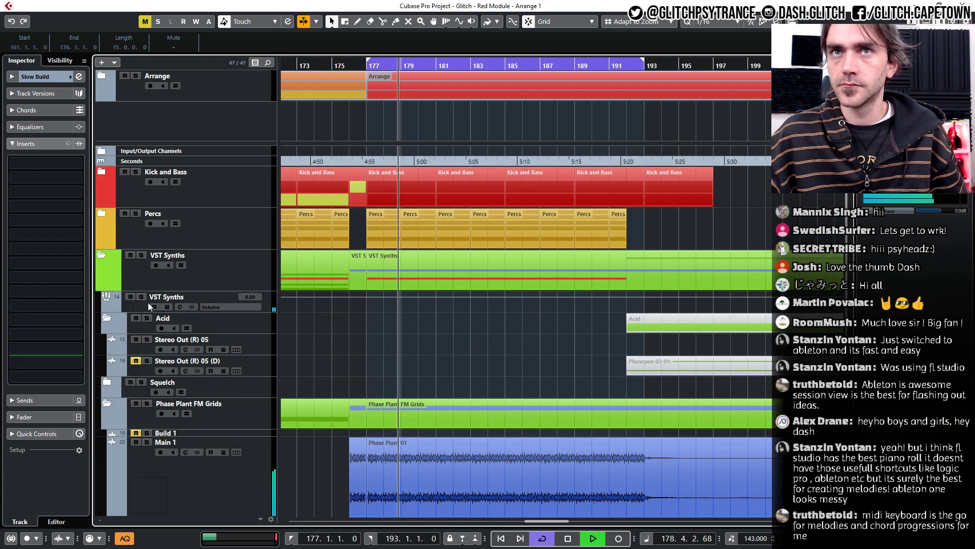
Collapse the VST Synths folder to show the arrangement around bars 165–213.
{"action": "left_click", "coordinate": [100, 254]}
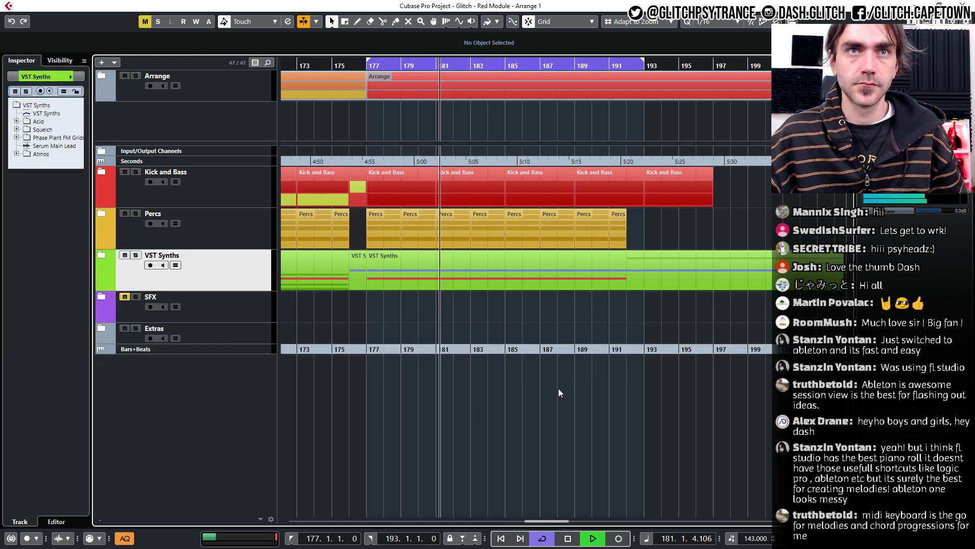
{"action": "scroll", "coordinate": [554, 386], "scroll_direction": "down", "scroll_amount": 2}
{"action": "scroll", "coordinate": [534, 388], "scroll_direction": "right", "scroll_amount": 1}
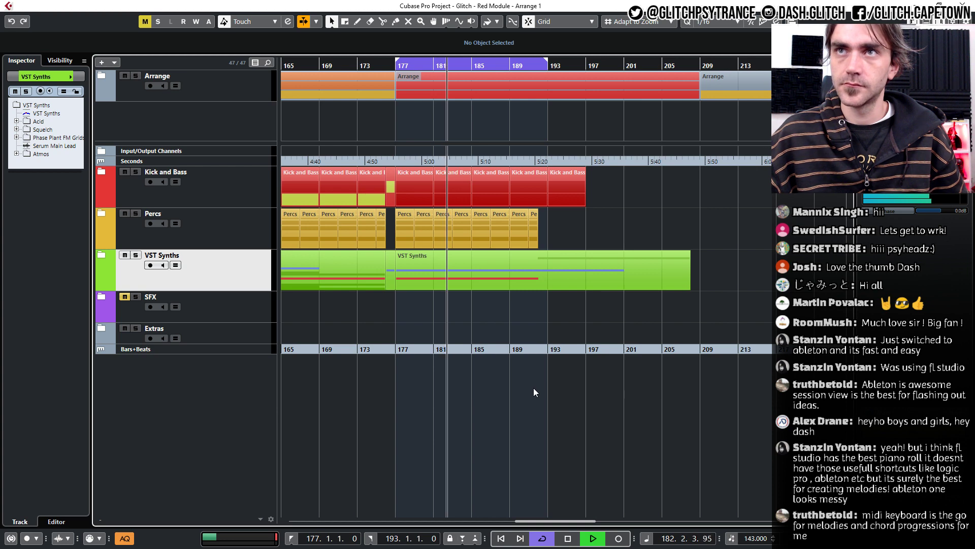
Delete the surplus Kick and Bass part starting at bar 193.
{"action": "scroll", "coordinate": [534, 389], "scroll_direction": "down", "scroll_amount": 1}
{"action": "left_click", "coordinate": [563, 200]}
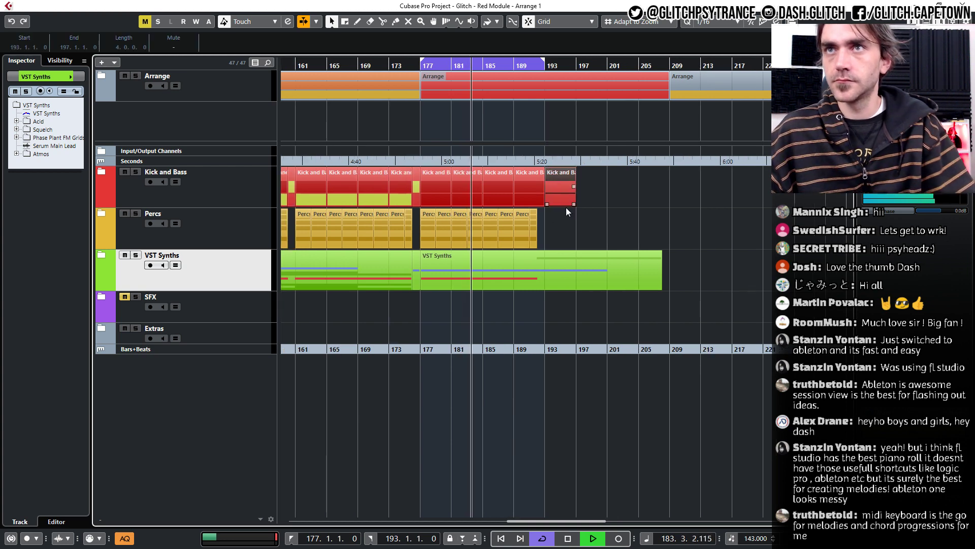
{"action": "key", "text": "Delete"}
Expand the VST Synths folder and shorten the Main 1 Phase Plant clip starting at bar 177 so it ends at bar 193.
{"action": "left_click", "coordinate": [102, 256]}
{"action": "scroll", "coordinate": [585, 403], "scroll_direction": "down", "scroll_amount": 5}
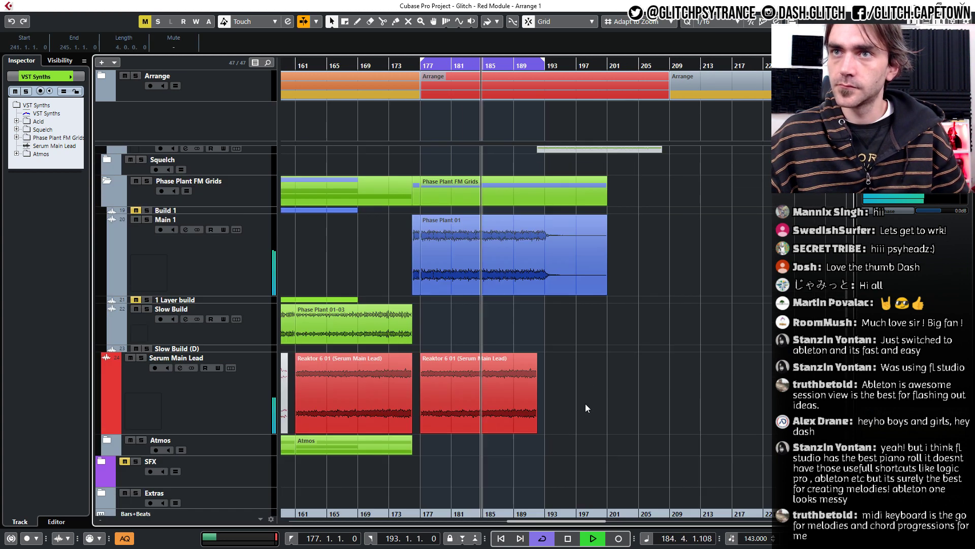
{"action": "left_click", "coordinate": [562, 285]}
{"action": "left_click_drag", "start_coordinate": [605, 294], "coordinate": [544, 295]}
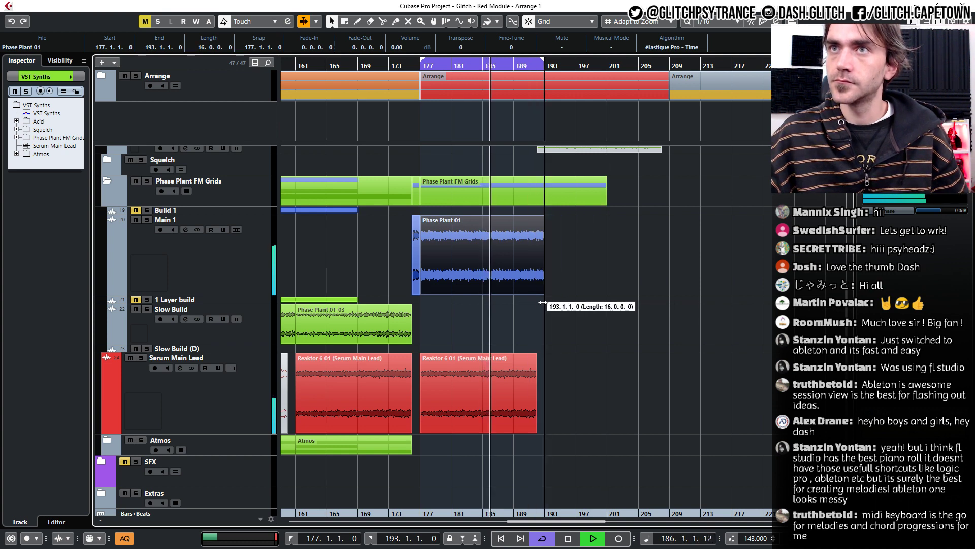
Move the muted Phoscyon acid clip to start at bar 177 on the Stereo Out (R) 05 (D) track and unmute it.
{"action": "scroll", "coordinate": [569, 359], "scroll_direction": "up", "scroll_amount": 5}
{"action": "left_click_drag", "start_coordinate": [562, 368], "coordinate": [443, 366]}
{"action": "key", "text": "7"}
{"action": "left_click", "coordinate": [443, 367]}
{"action": "key", "text": "1"}
{"action": "left_click", "coordinate": [647, 344]}
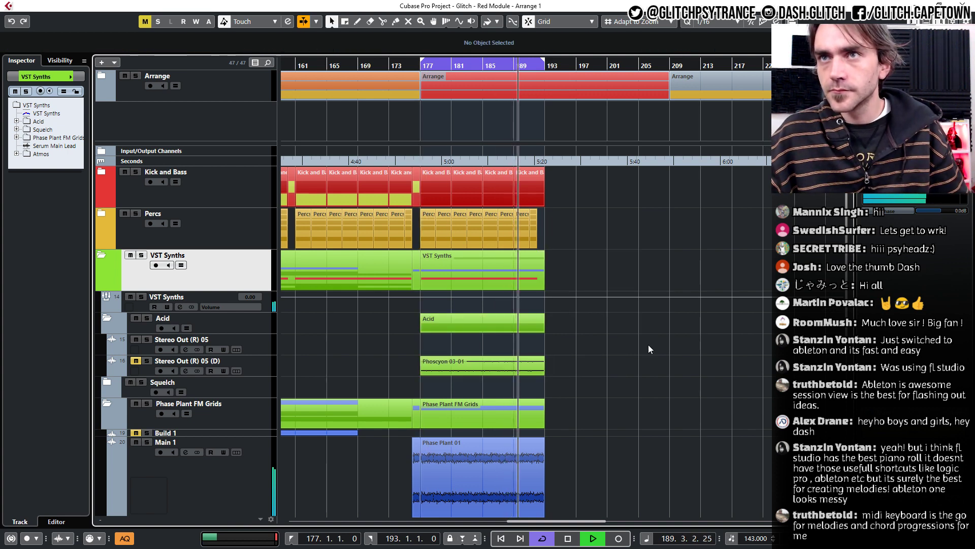
Unmute the Stereo Out (R) 05 (D) track and set its volume to 4.05.
{"action": "left_click", "coordinate": [135, 361]}
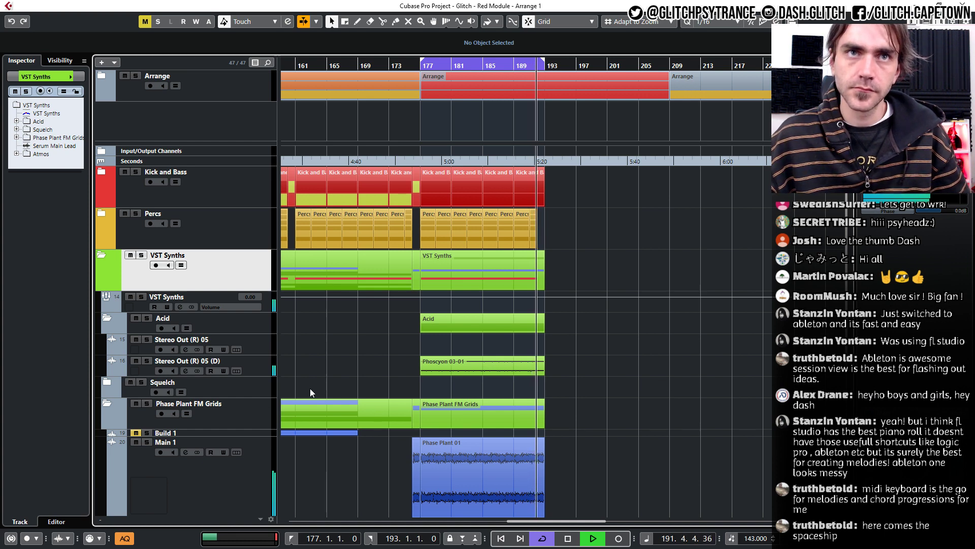
{"action": "left_click", "coordinate": [261, 370]}
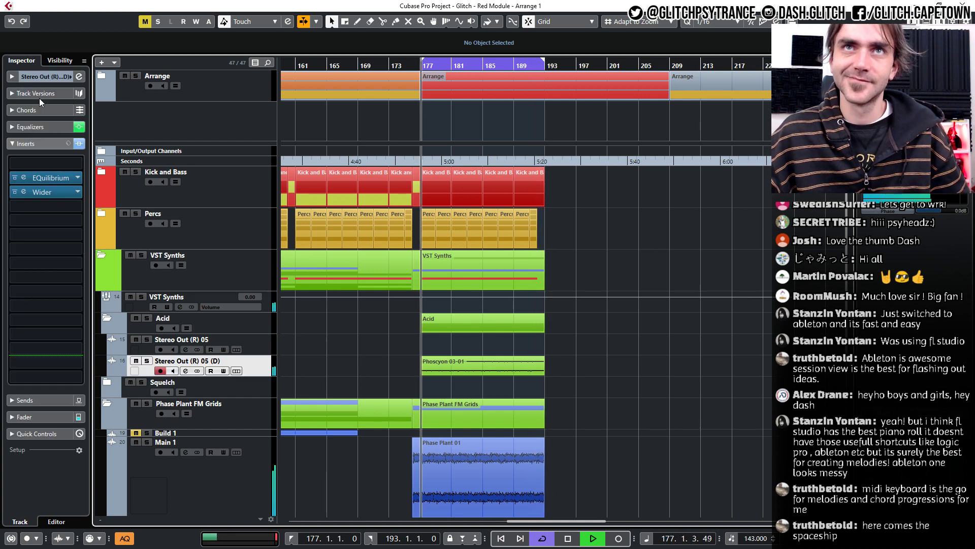
{"action": "left_click", "coordinate": [16, 77]}
{"action": "left_click_drag", "start_coordinate": [79, 119], "coordinate": [78, 121]}
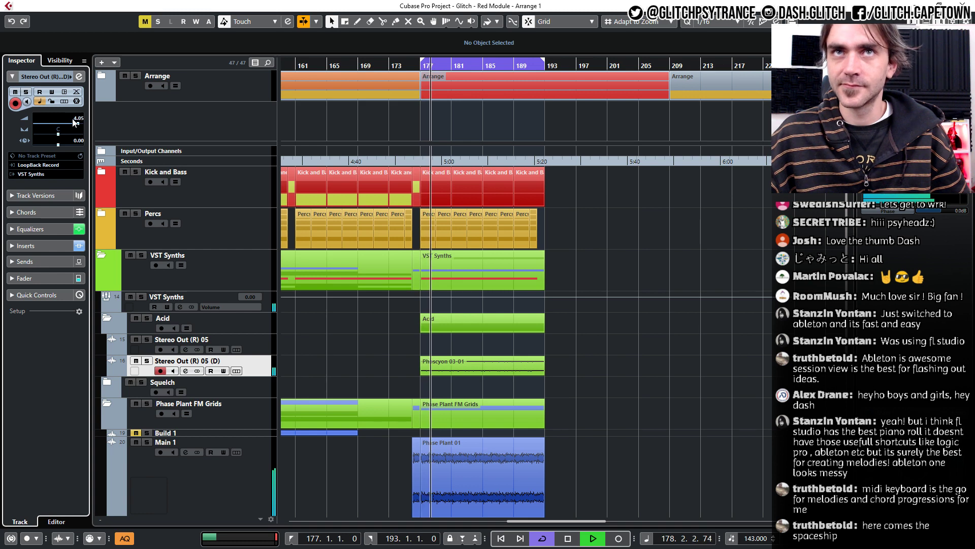
{"action": "left_click", "coordinate": [610, 343]}
Move the Phoscyon acid clip from bar 177 so it starts at bar 193.
{"action": "scroll", "coordinate": [617, 390], "scroll_direction": "down", "scroll_amount": 4}
{"action": "scroll", "coordinate": [597, 378], "scroll_direction": "up", "scroll_amount": 3}
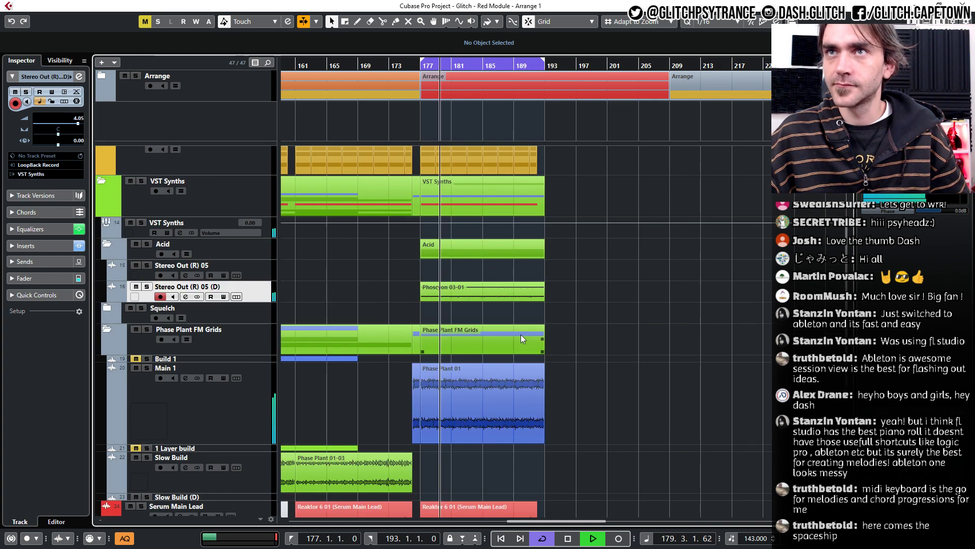
{"action": "left_click_drag", "start_coordinate": [449, 292], "coordinate": [577, 294]}
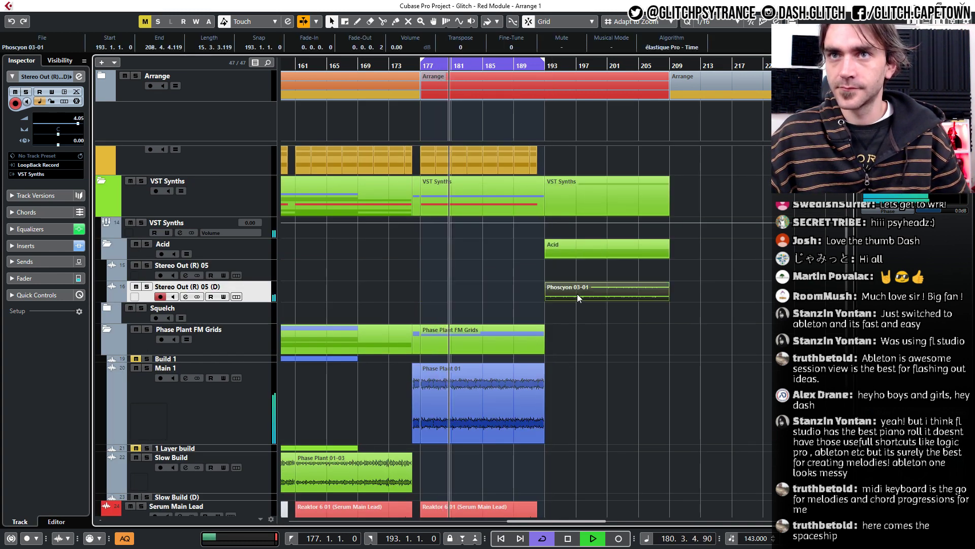
Copy the Atmos part at bar 161 to bar 193.
{"action": "scroll", "coordinate": [563, 303], "scroll_direction": "down", "scroll_amount": 3}
{"action": "scroll", "coordinate": [475, 319], "scroll_direction": "down", "scroll_amount": 2}
{"action": "scroll", "coordinate": [475, 319], "scroll_direction": "left", "scroll_amount": 2}
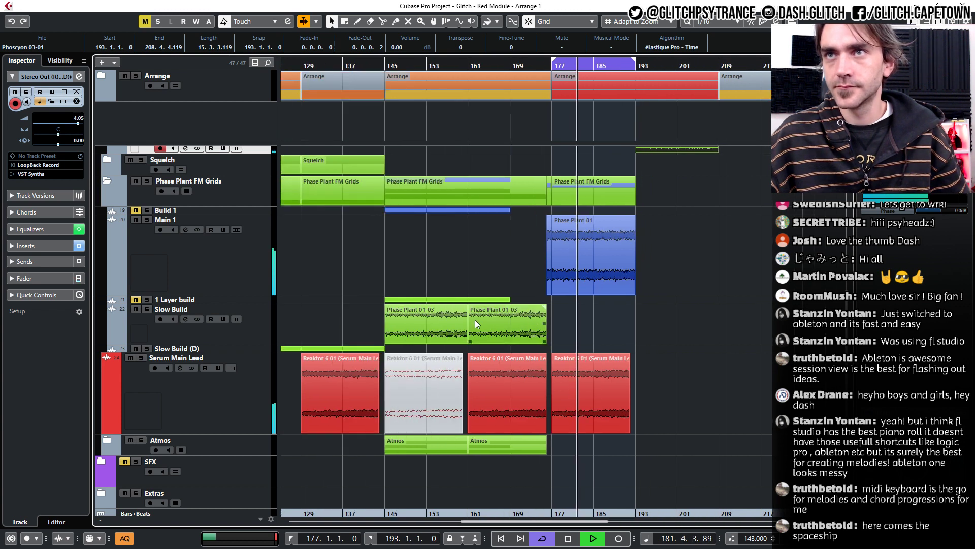
{"action": "scroll", "coordinate": [475, 319], "scroll_direction": "right", "scroll_amount": 1}
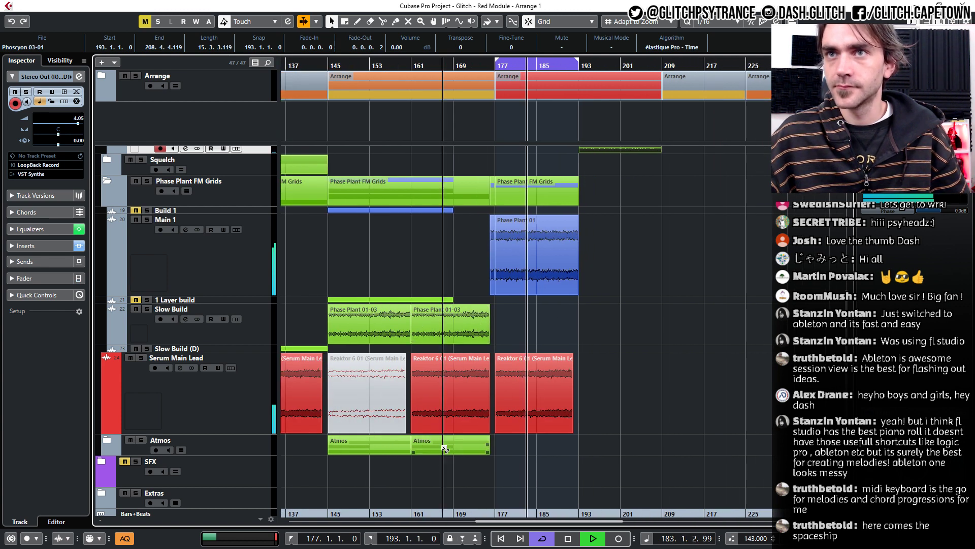
{"action": "left_click_drag", "start_coordinate": [439, 448], "coordinate": [608, 443]}
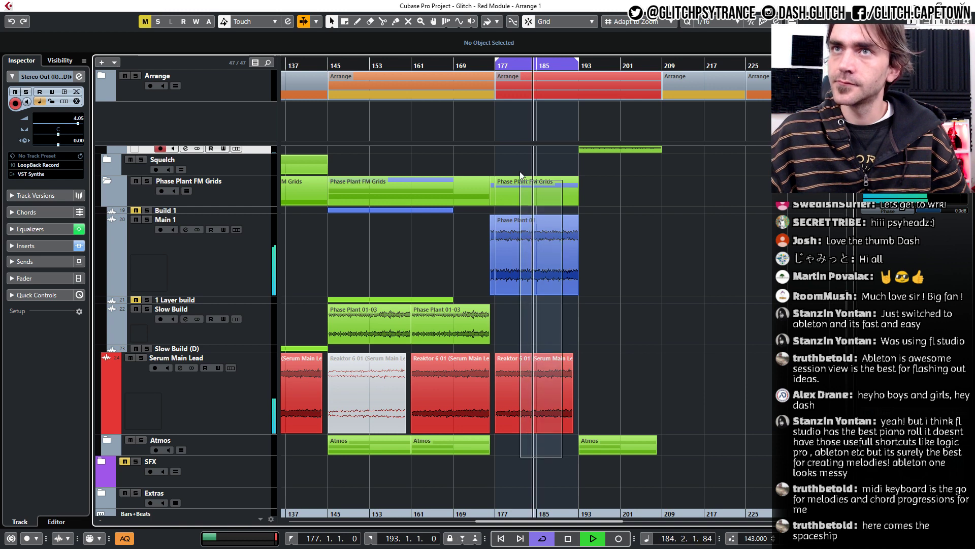
Collapse the VST Synths folder and duplicate all kick and bass, percussion and synth parts of bars 177–193 to bar 193.
{"action": "scroll", "coordinate": [520, 172], "scroll_direction": "up", "scroll_amount": 5}
{"action": "left_click", "coordinate": [104, 259]}
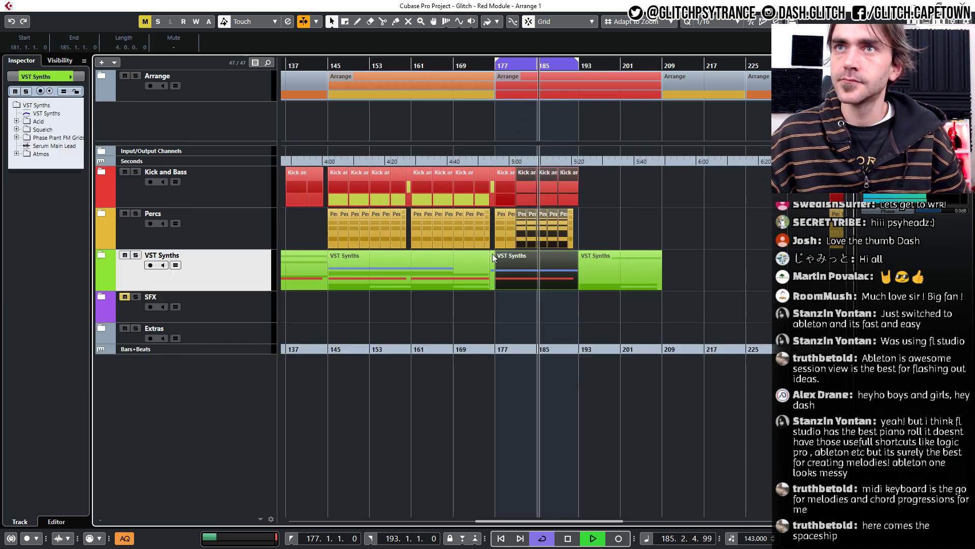
{"action": "left_click", "coordinate": [570, 316]}
{"action": "left_click_drag", "start_coordinate": [500, 301], "coordinate": [570, 182]}
{"action": "key", "text": "ctrl+d"}
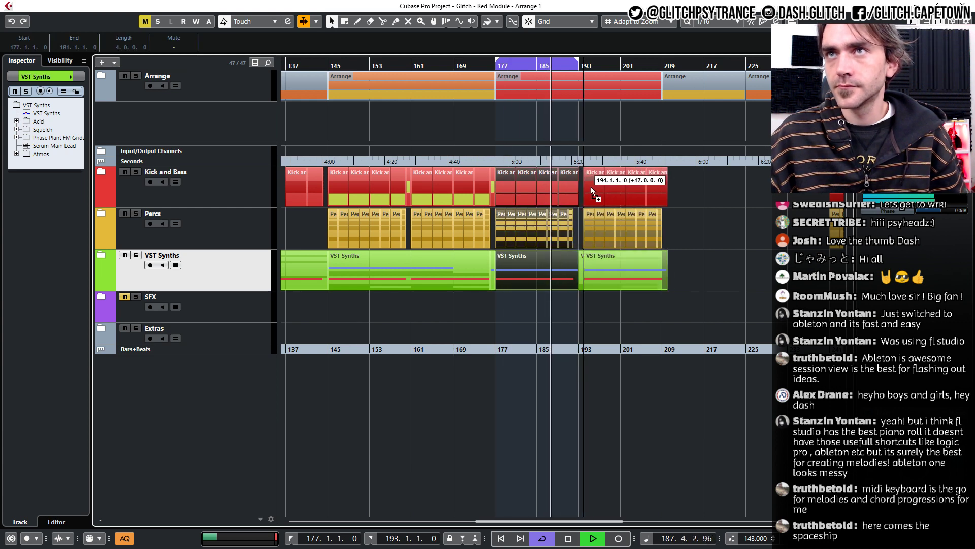
{"action": "left_click", "coordinate": [589, 141]}
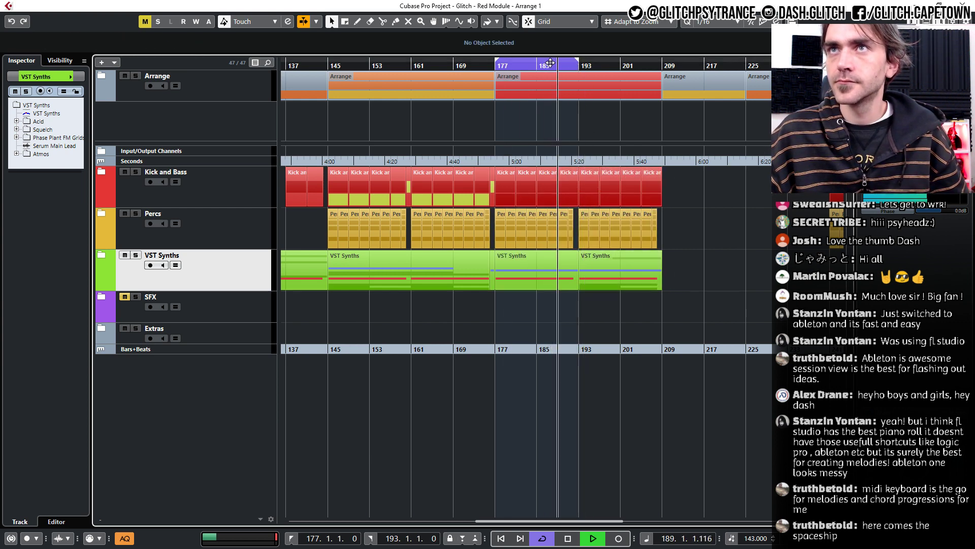
Move the cycle range to bars 209–225 and play the arrangement from bar 142.
{"action": "left_click_drag", "start_coordinate": [549, 61], "coordinate": [720, 58]}
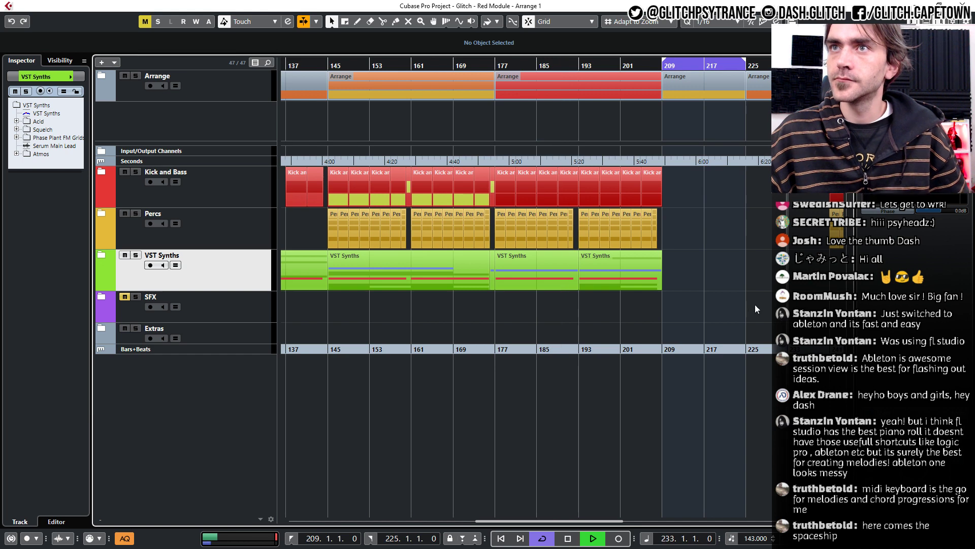
{"action": "left_click", "coordinate": [309, 64]}
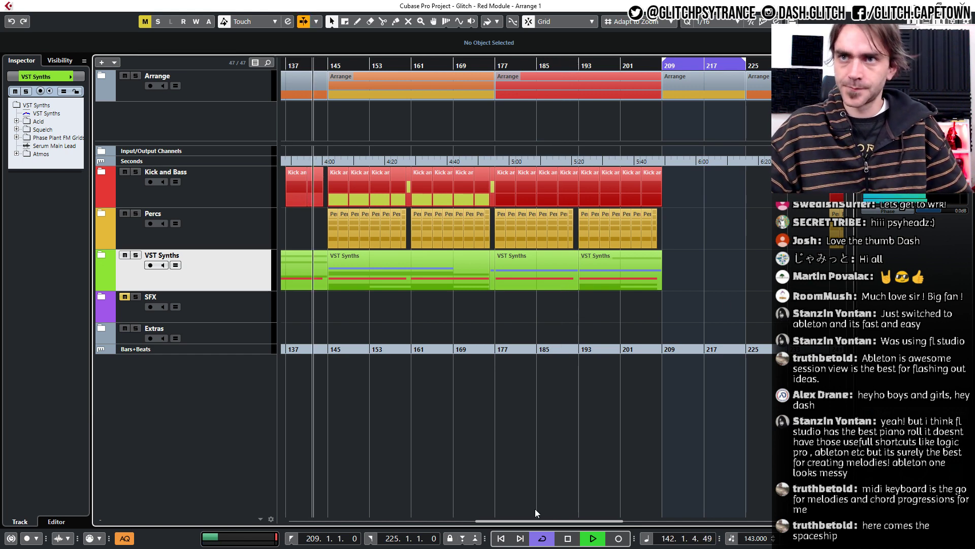
{"action": "scroll", "coordinate": [534, 485], "scroll_direction": "down", "scroll_amount": 1}
{"action": "scroll", "coordinate": [435, 458], "scroll_direction": "up", "scroll_amount": 4}
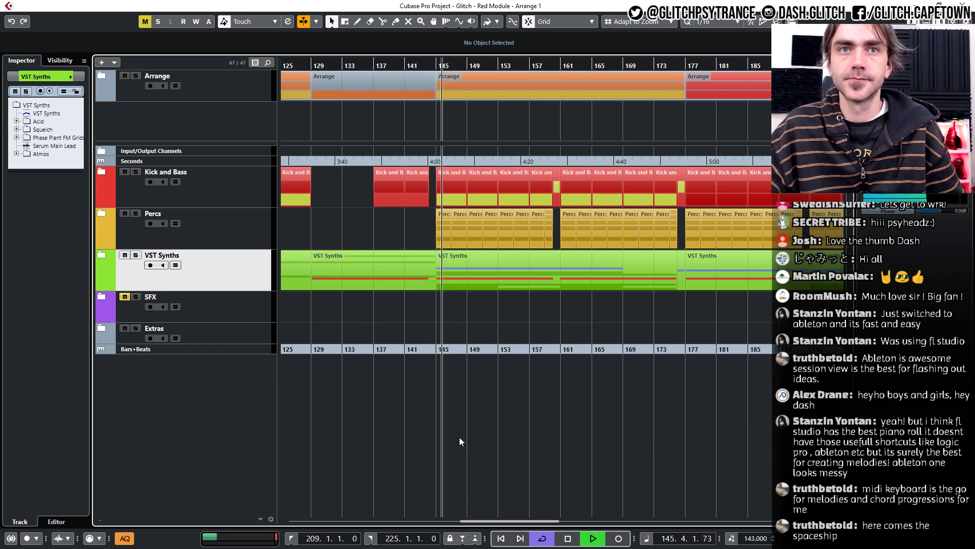
Expand the Percs folder and mute the SNARE234 clips in bars 145–153 and the SNARE234 (D) clips in bars 145–160.
{"action": "left_click", "coordinate": [103, 214]}
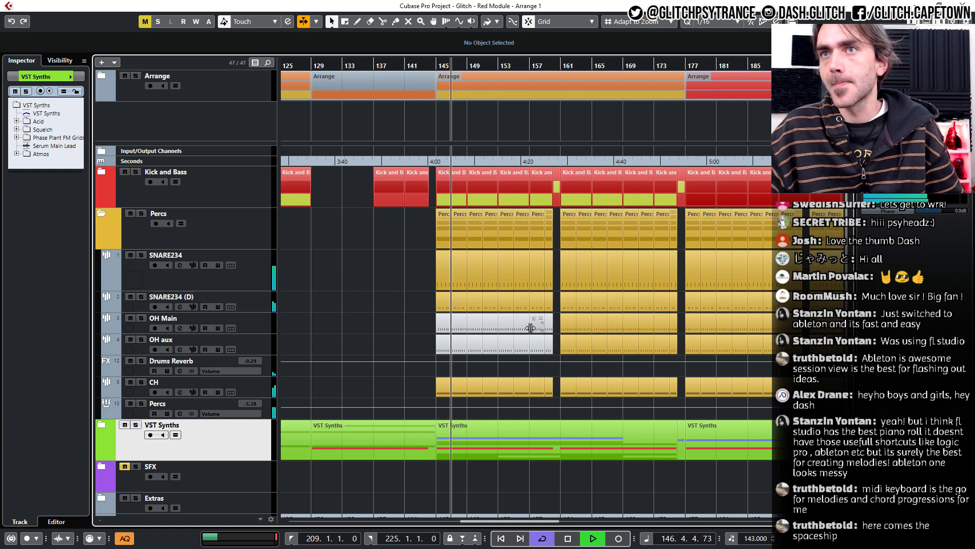
{"action": "scroll", "coordinate": [459, 328], "scroll_direction": "up", "scroll_amount": 2}
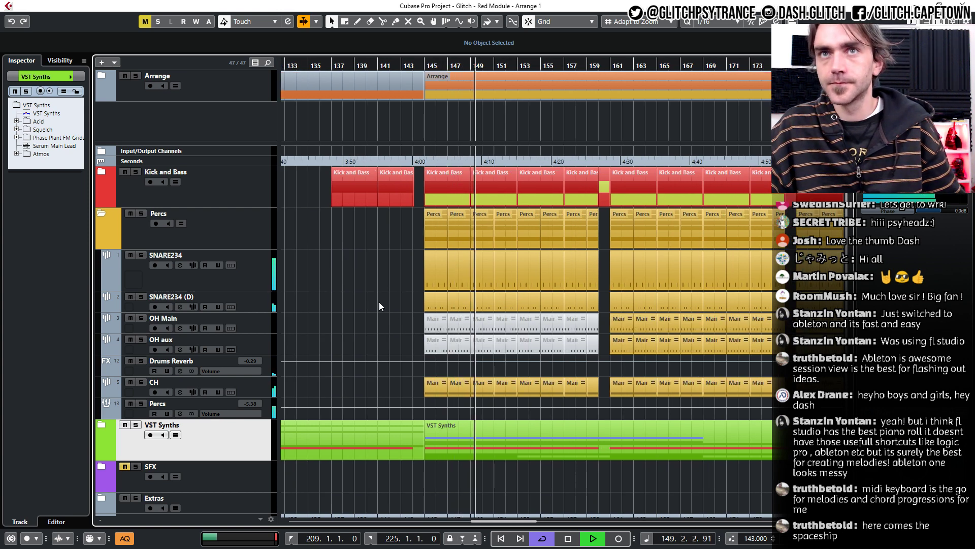
{"action": "key", "text": "7"}
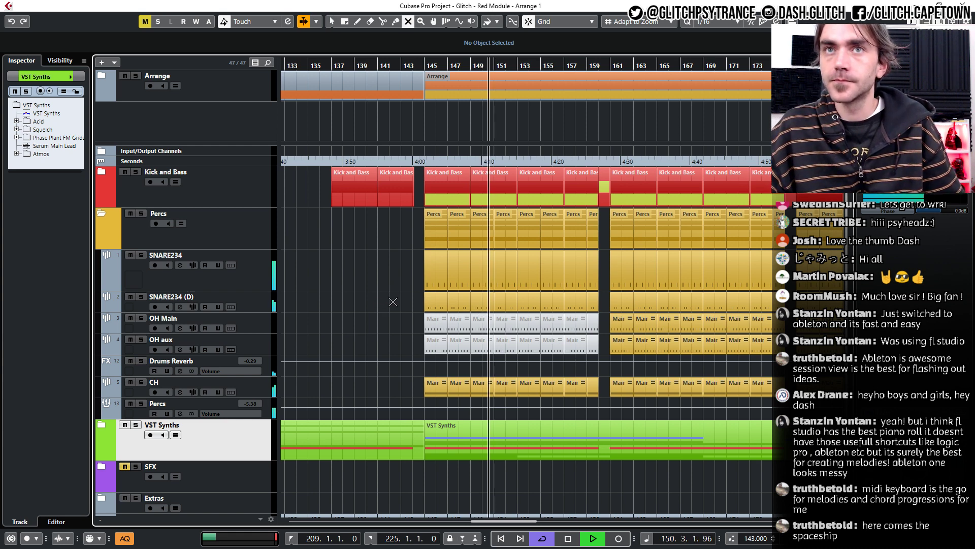
{"action": "left_click_drag", "start_coordinate": [393, 304], "coordinate": [503, 305]}
{"action": "left_click_drag", "start_coordinate": [411, 268], "coordinate": [500, 270]}
{"action": "left_click_drag", "start_coordinate": [604, 304], "coordinate": [526, 302]}
{"action": "left_click", "coordinate": [361, 313]}
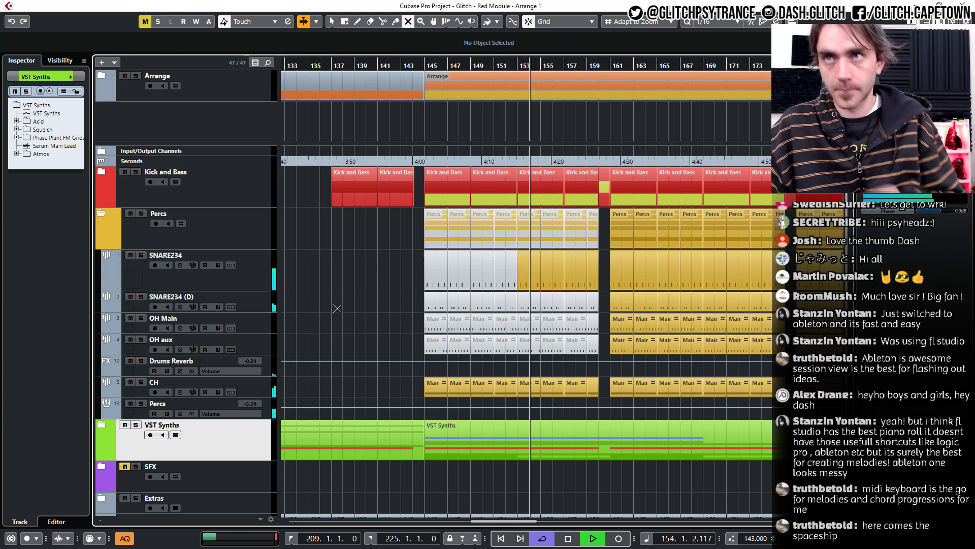
{"action": "key", "text": "1"}
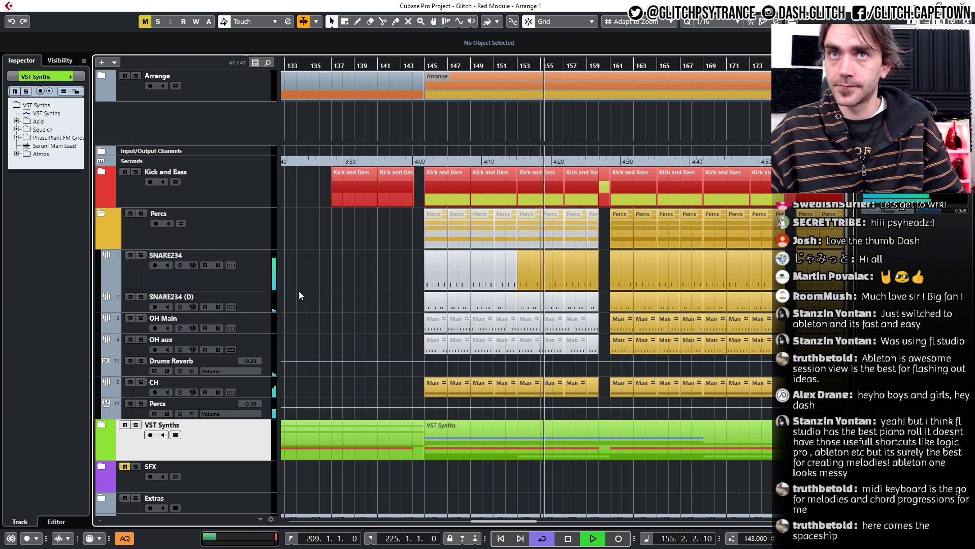
Collapse the Percs folder, listen on through the start of the bar 161 section, and stop playback.
{"action": "left_click", "coordinate": [102, 212]}
{"action": "key", "text": "g"}
{"action": "key", "text": "g"}
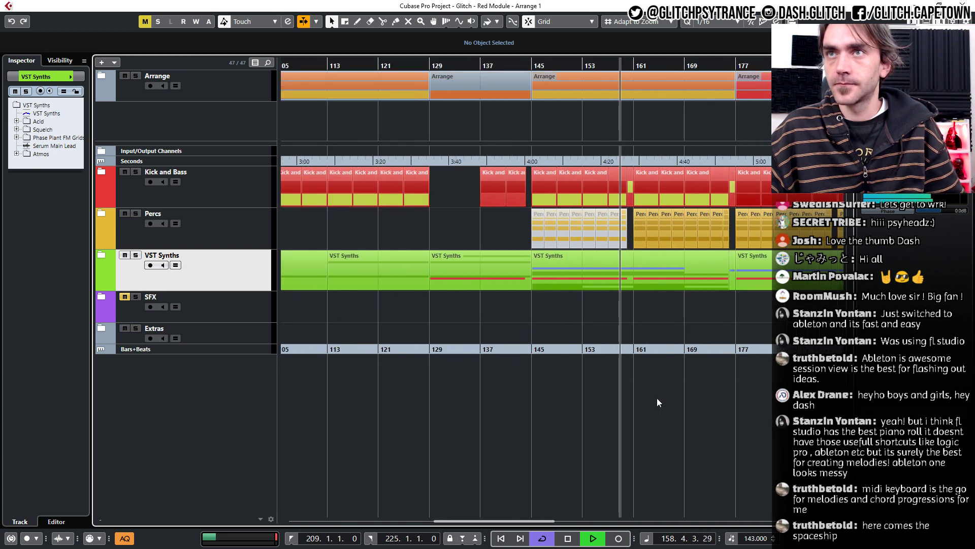
{"action": "key", "text": "g"}
{"action": "key", "text": "g"}
{"action": "key", "text": "g"}
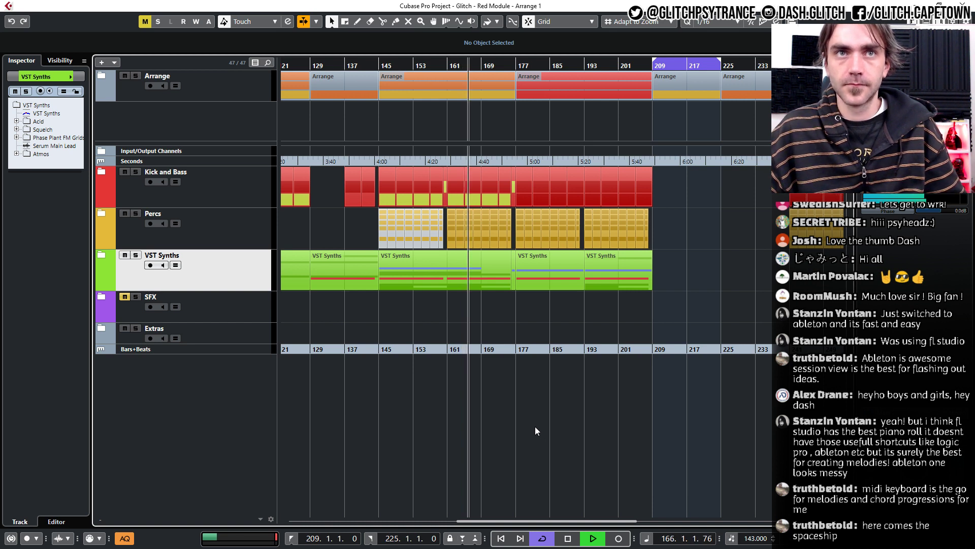
{"action": "key", "text": "space"}
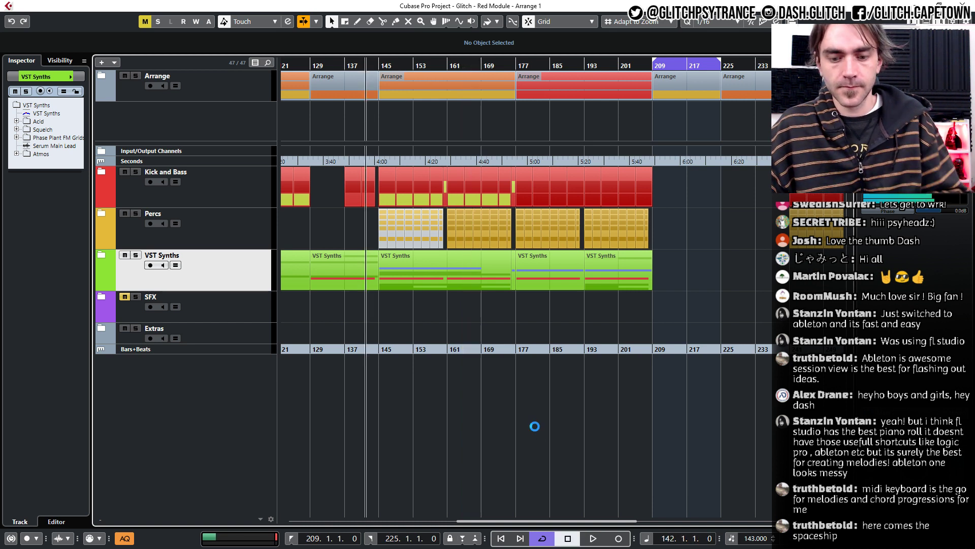
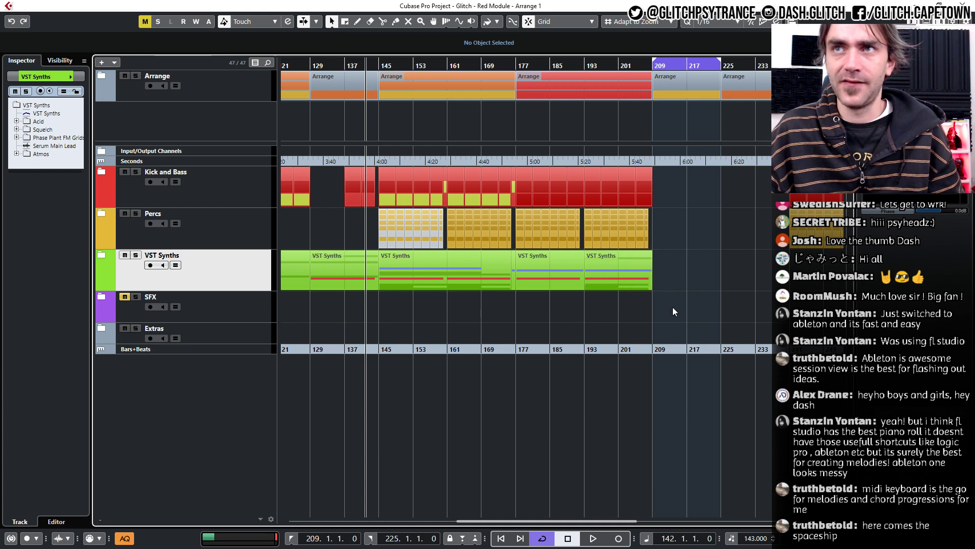
Expand the VST Synths folder and examine the Main 1, Slow Build and Serum Main Lead clips between bars 145 and 209.
{"action": "left_click", "coordinate": [100, 255]}
{"action": "scroll", "coordinate": [535, 308], "scroll_direction": "down", "scroll_amount": 3}
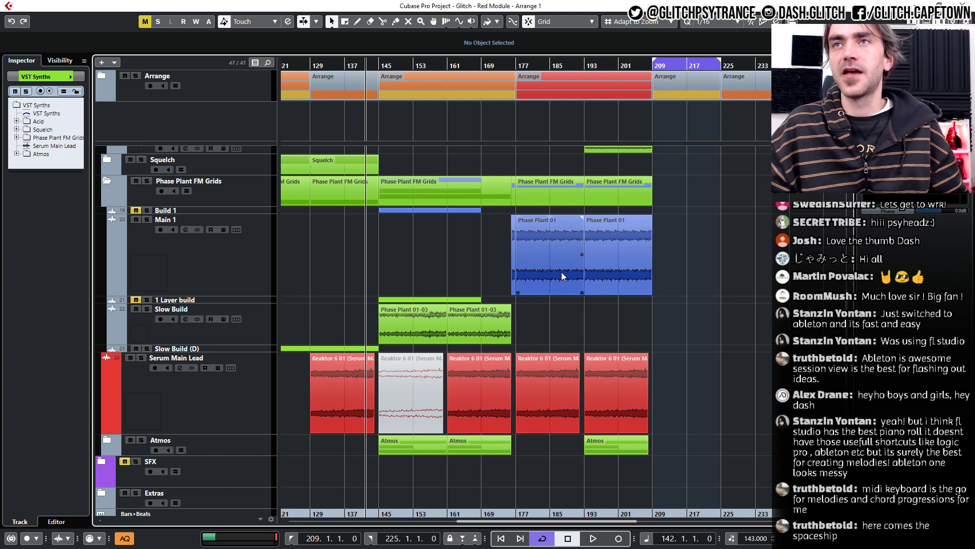
{"action": "left_click", "coordinate": [474, 332]}
{"action": "scroll", "coordinate": [520, 309], "scroll_direction": "up", "scroll_amount": 3, "text": "ctrl"}
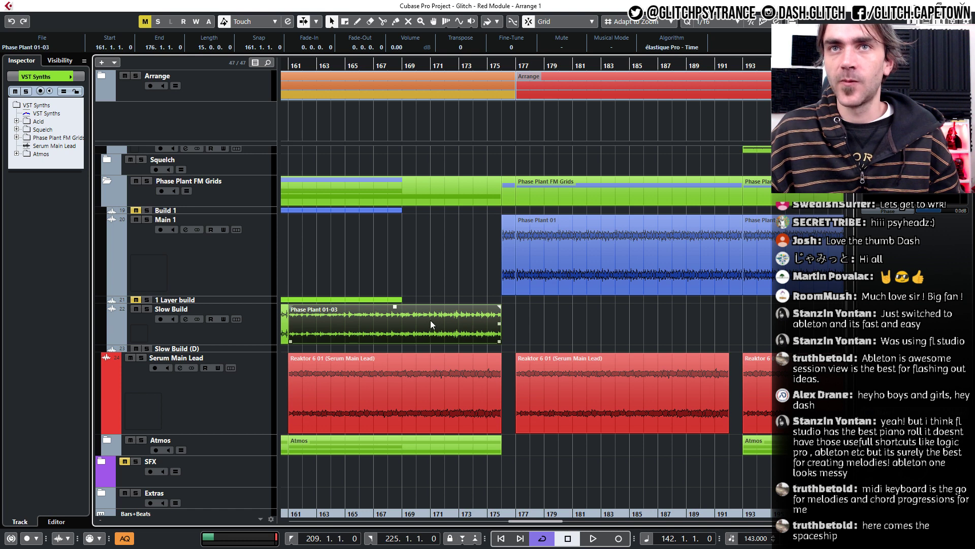
{"action": "left_click", "coordinate": [241, 327]}
{"action": "left_click", "coordinate": [259, 267]}
{"action": "left_click", "coordinate": [604, 287]}
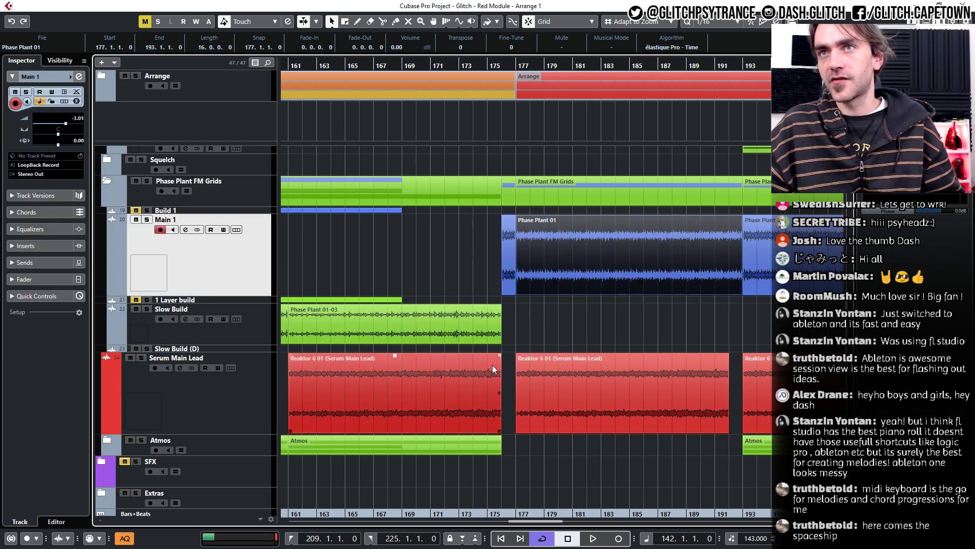
{"action": "left_click", "coordinate": [464, 328]}
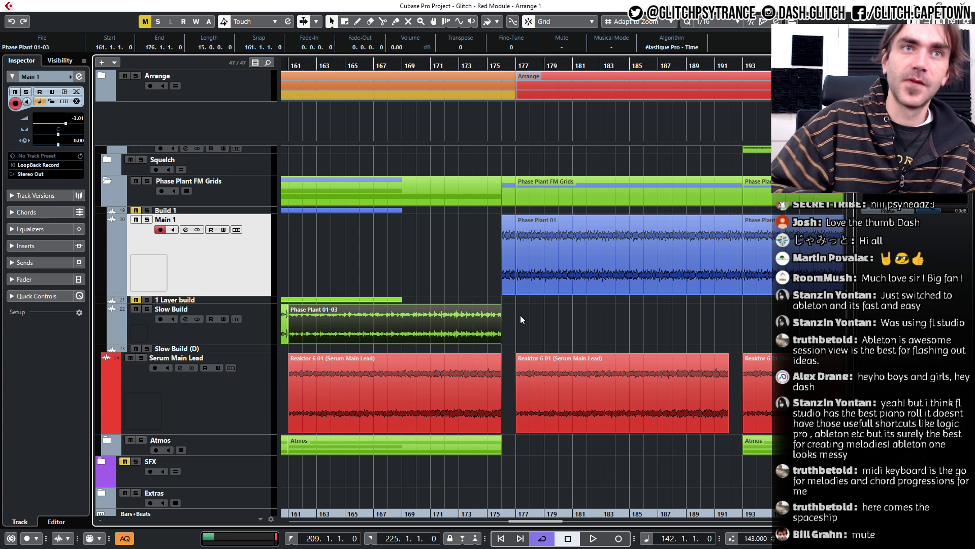
{"action": "scroll", "coordinate": [541, 328], "scroll_direction": "down", "scroll_amount": 2, "text": "ctrl"}
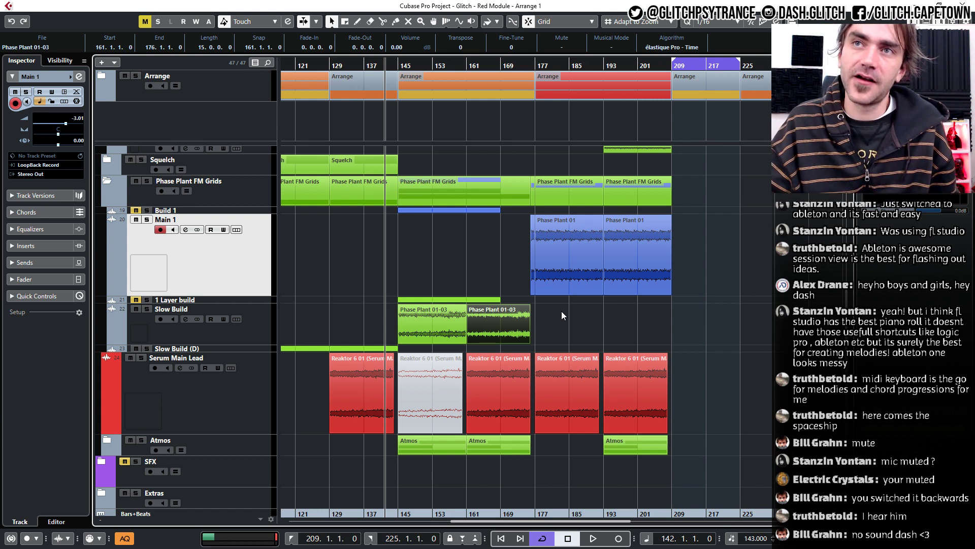
{"action": "scroll", "coordinate": [243, 263], "scroll_direction": "up", "scroll_amount": 5}
{"action": "scroll", "coordinate": [473, 281], "scroll_direction": "down", "scroll_amount": 6}
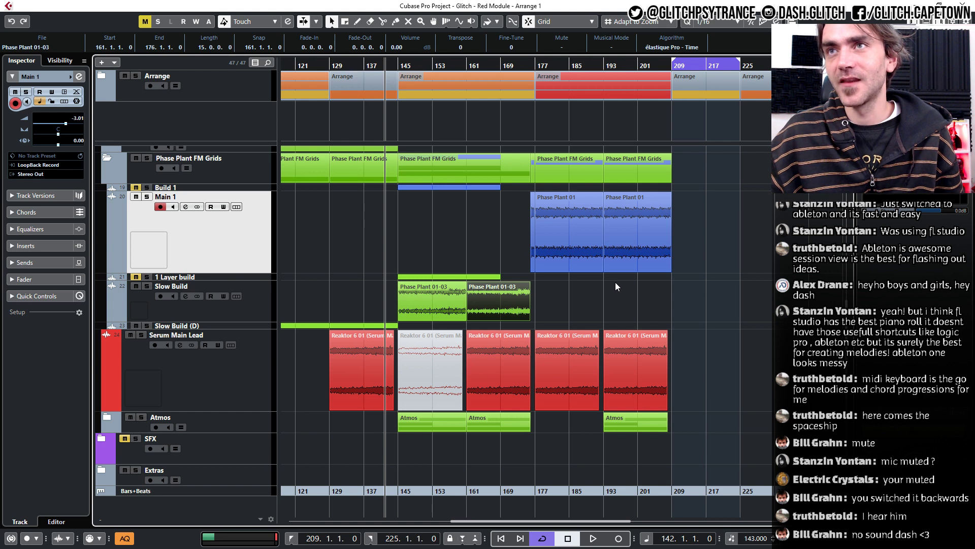
{"action": "scroll", "coordinate": [616, 286], "scroll_direction": "up", "scroll_amount": 5}
{"action": "scroll", "coordinate": [629, 294], "scroll_direction": "down", "scroll_amount": 5}
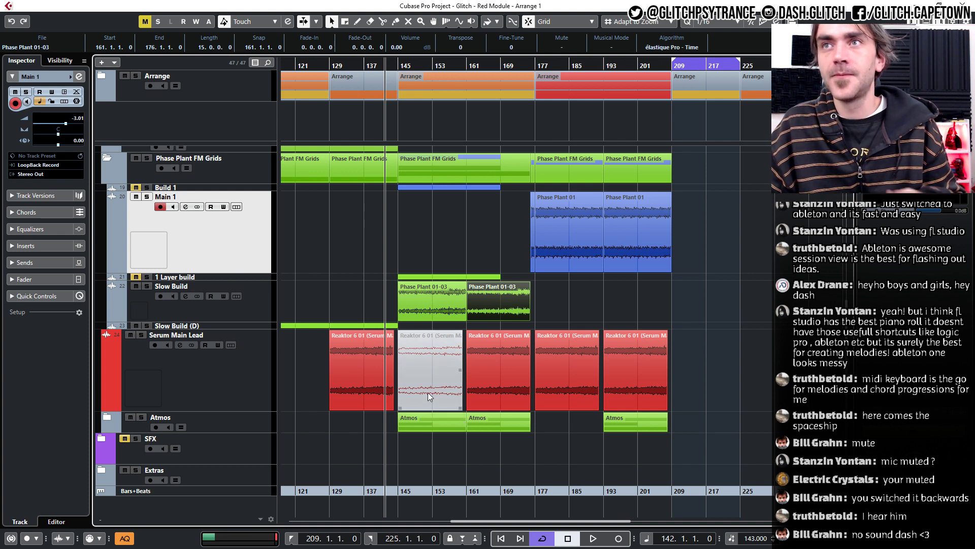
{"action": "scroll", "coordinate": [572, 400], "scroll_direction": "up", "scroll_amount": 3}
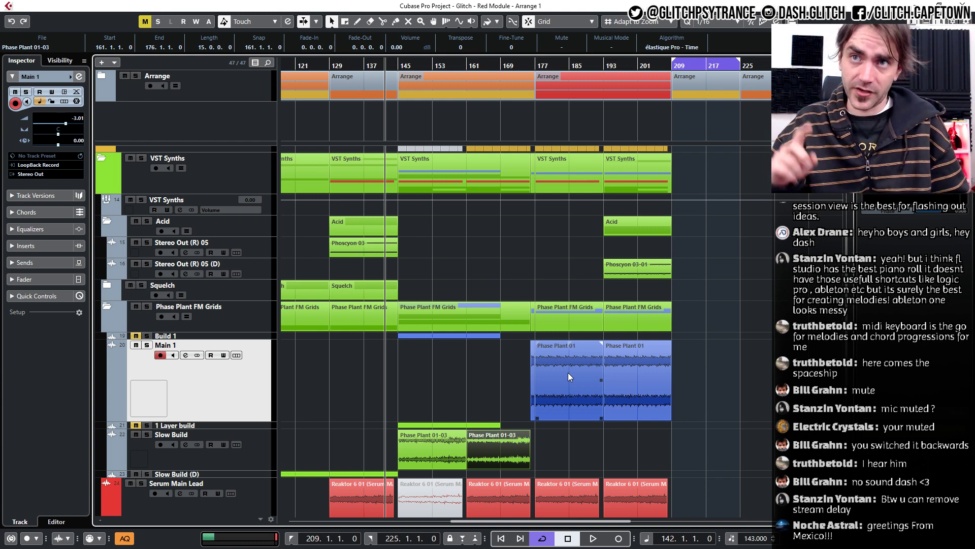
Collapse the Acid folder within VST Synths and leave the Phase Plant FM Grids folder expanded.
{"action": "left_click", "coordinate": [702, 403]}
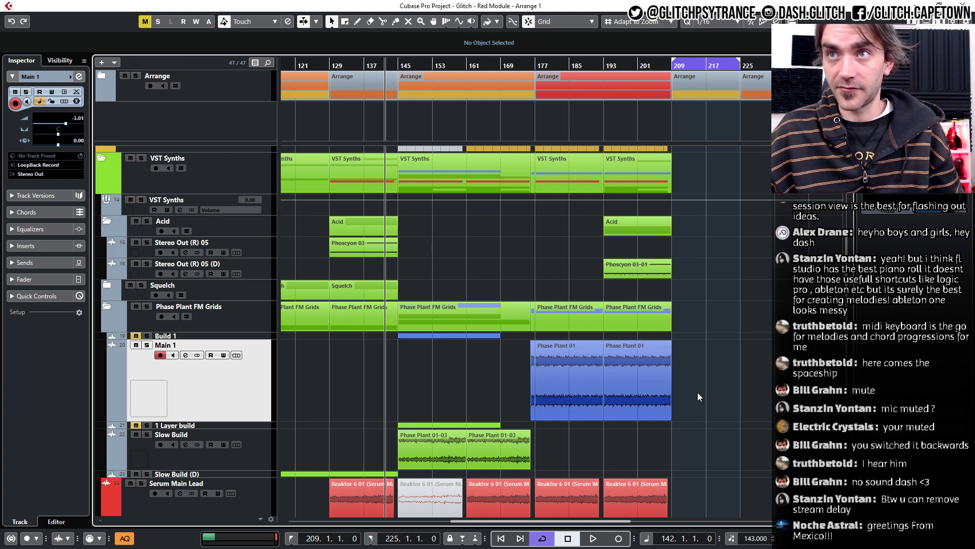
{"action": "scroll", "coordinate": [508, 386], "scroll_direction": "down", "scroll_amount": 3}
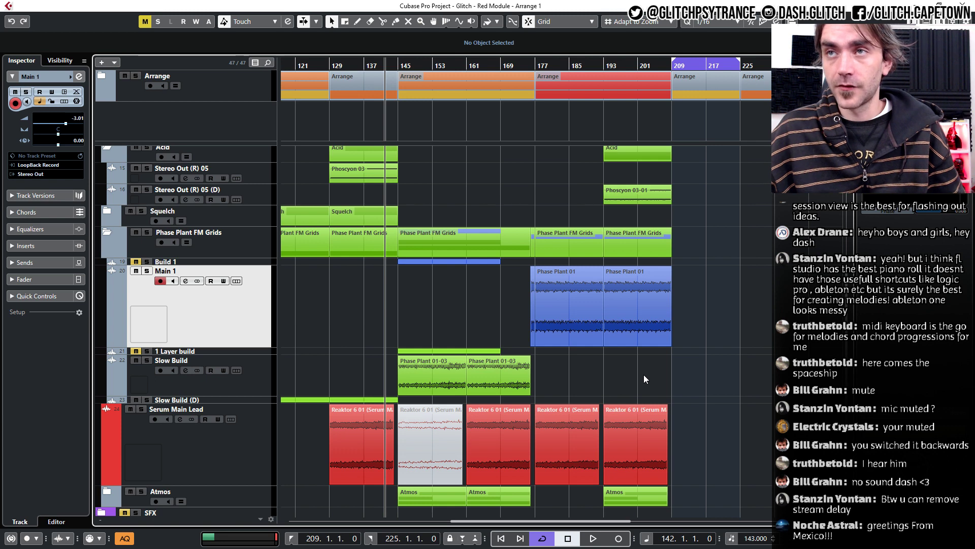
{"action": "left_click", "coordinate": [108, 232]}
{"action": "left_click", "coordinate": [109, 315]}
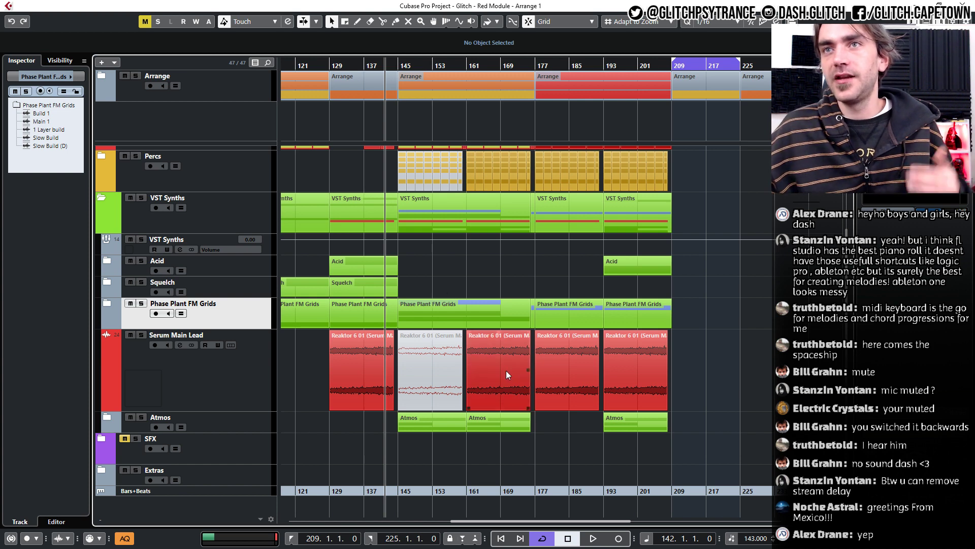
{"action": "left_click", "coordinate": [107, 303]}
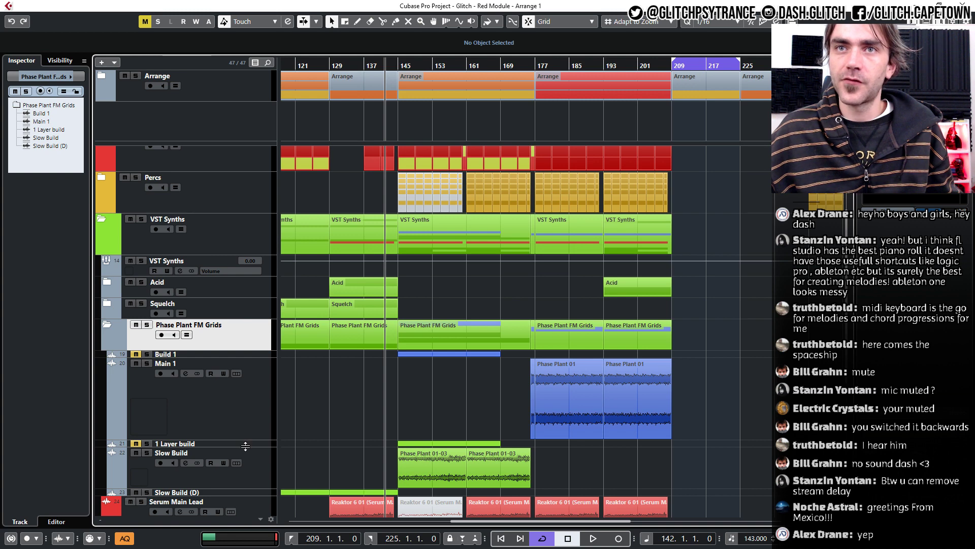
Increase the track heights of 1 Layer build and Build 1 so their clip waveforms can be read.
{"action": "left_click_drag", "start_coordinate": [245, 447], "coordinate": [253, 489]}
{"action": "scroll", "coordinate": [372, 405], "scroll_direction": "down", "scroll_amount": 4}
{"action": "scroll", "coordinate": [356, 383], "scroll_direction": "up", "scroll_amount": 3}
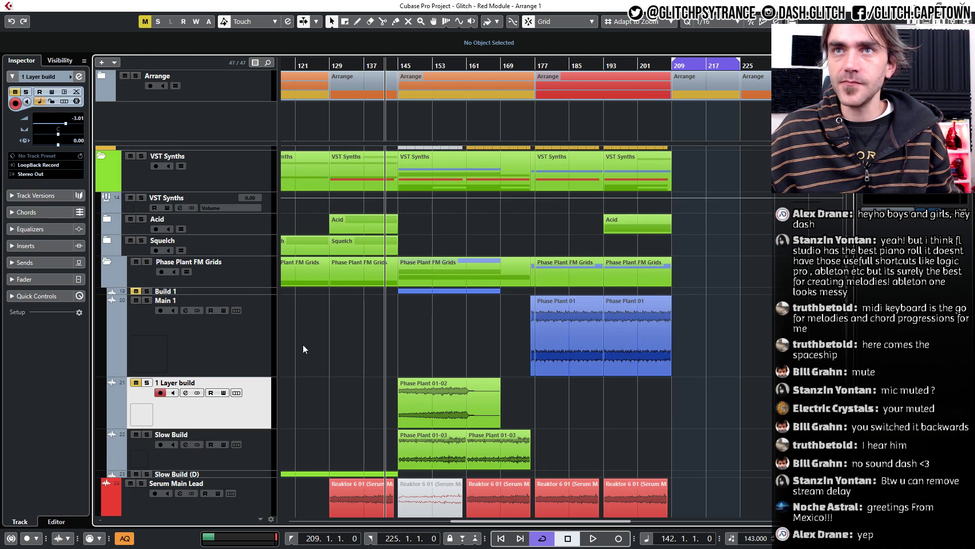
{"action": "left_click_drag", "start_coordinate": [249, 296], "coordinate": [252, 329]}
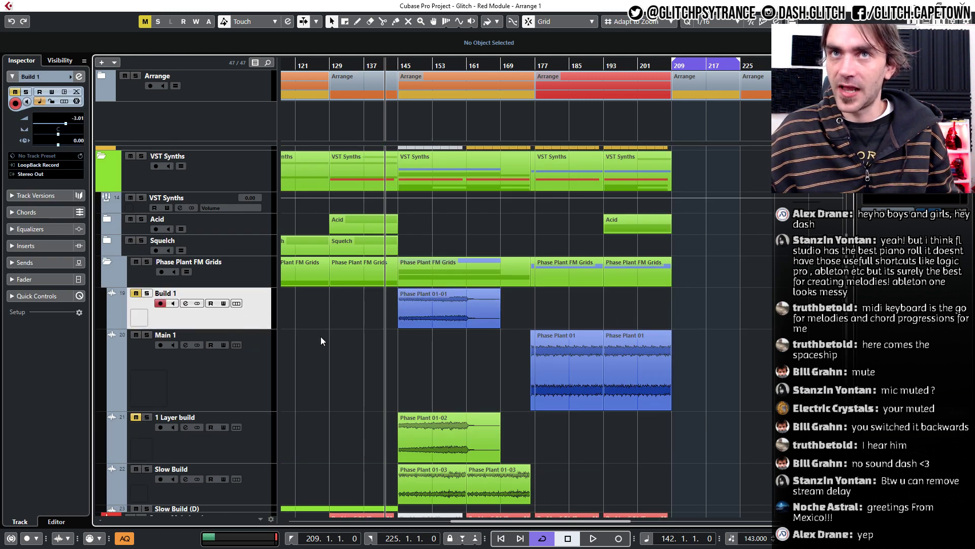
Set the cycle range to bars 177–193, matching the first full Main 1 clip.
{"action": "left_click", "coordinate": [419, 321]}
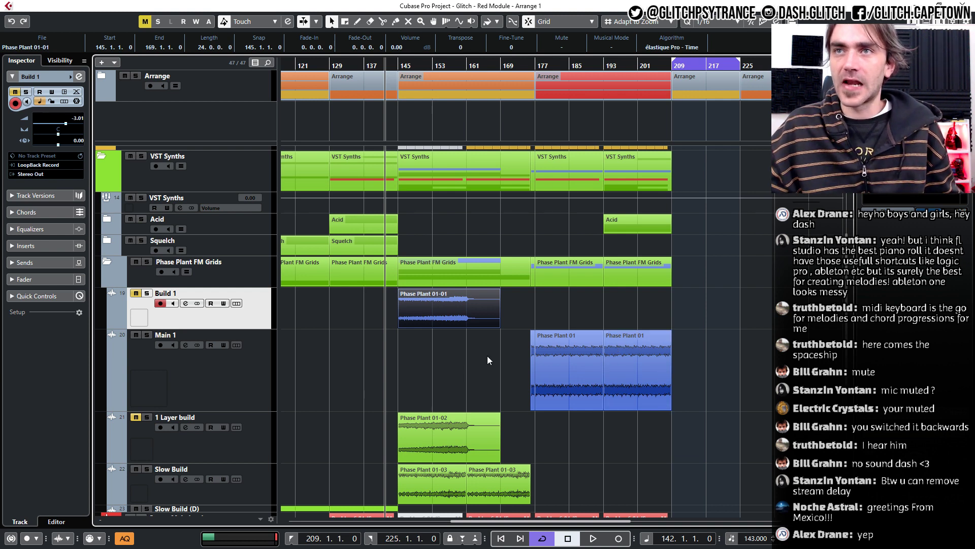
{"action": "left_click", "coordinate": [559, 367]}
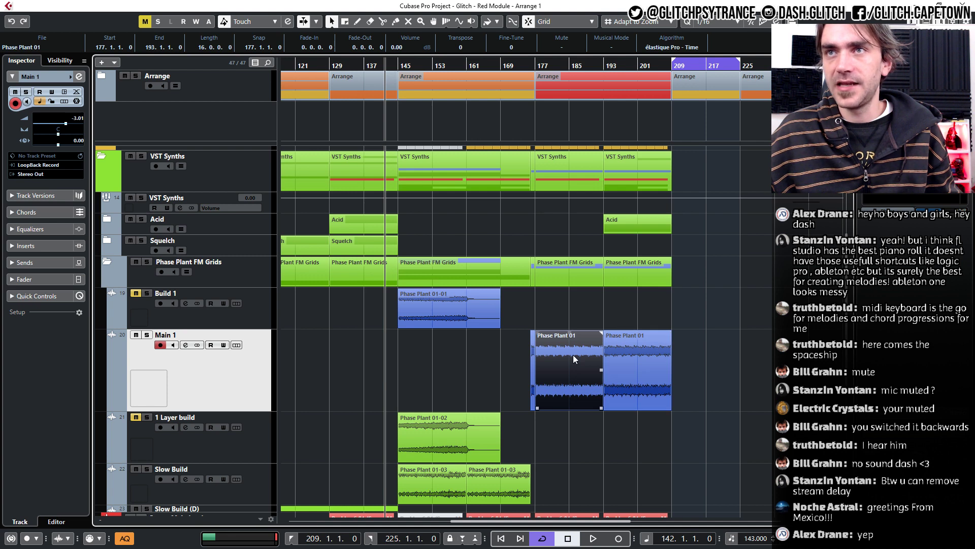
{"action": "left_click_drag", "start_coordinate": [537, 60], "coordinate": [603, 72]}
{"action": "scroll", "coordinate": [558, 428], "scroll_direction": "up", "scroll_amount": 2}
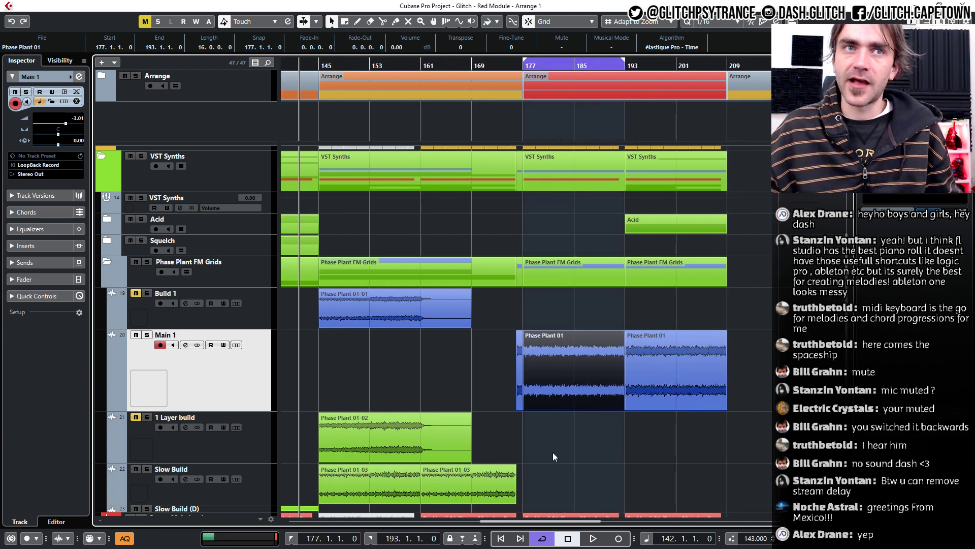
Clear the clip selection and make the Build 1 track slightly taller.
{"action": "left_click", "coordinate": [552, 452]}
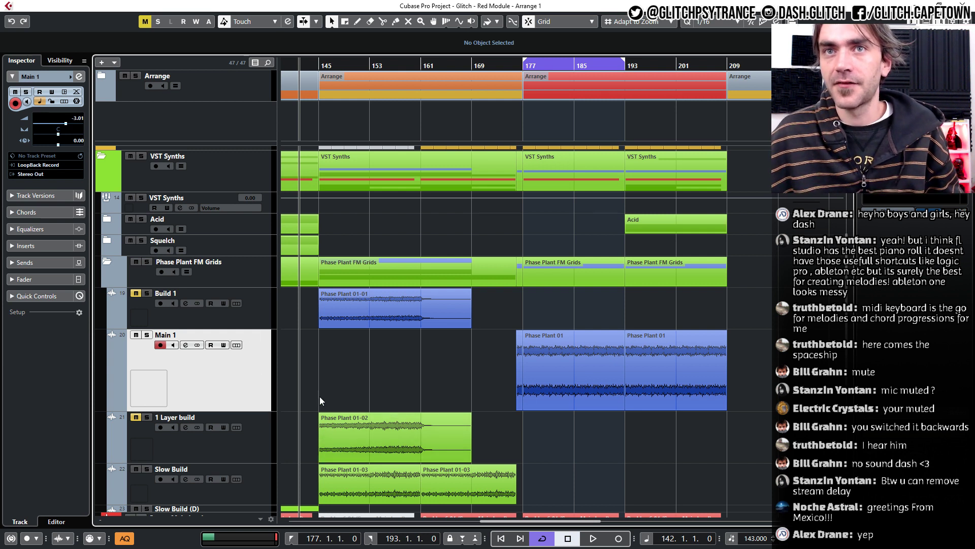
{"action": "left_click", "coordinate": [251, 434]}
{"action": "left_click", "coordinate": [248, 325]}
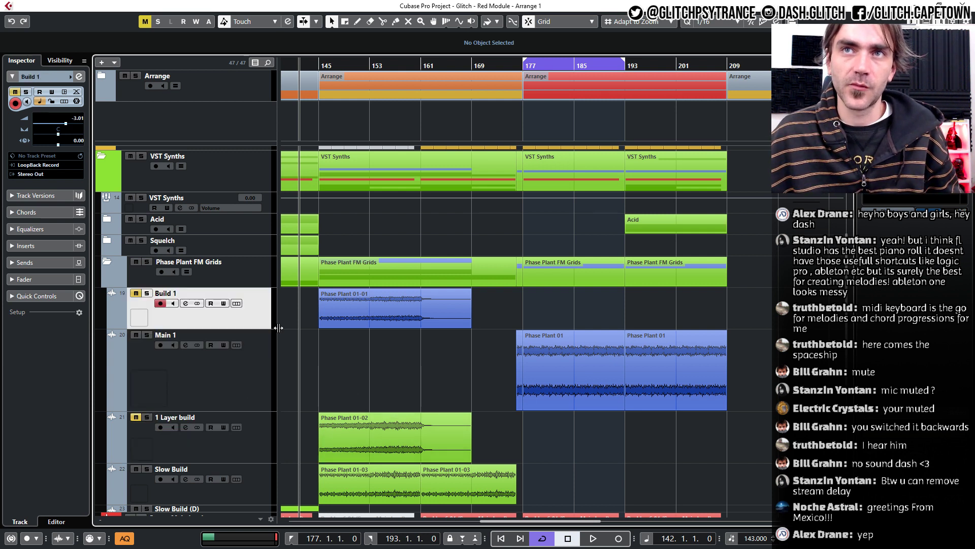
{"action": "left_click_drag", "start_coordinate": [243, 329], "coordinate": [245, 340]}
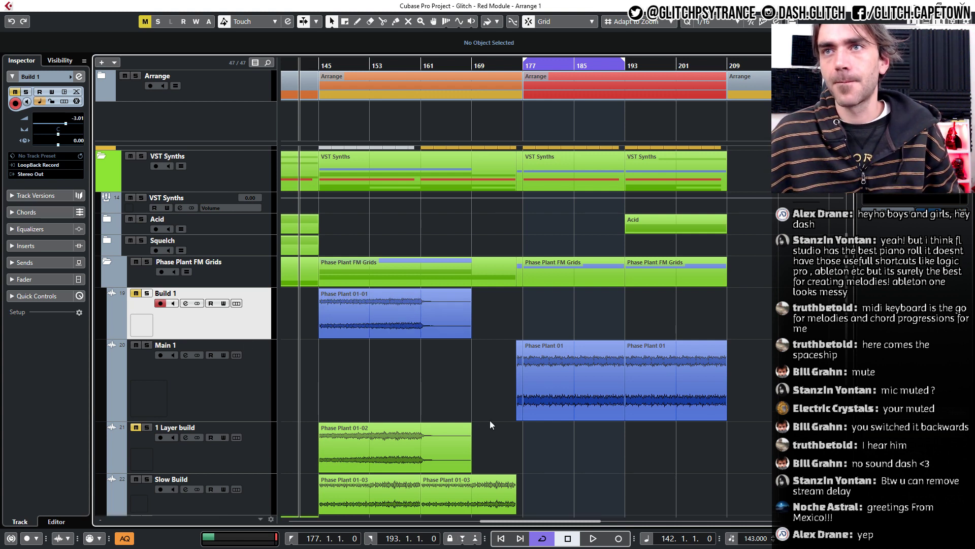
Compare the Main 1, Build 1 and 1 Layer build clips with the surrounding synth arrangement between bars 97 and 209.
{"action": "scroll", "coordinate": [490, 419], "scroll_direction": "down", "scroll_amount": 2}
{"action": "left_click", "coordinate": [539, 399]}
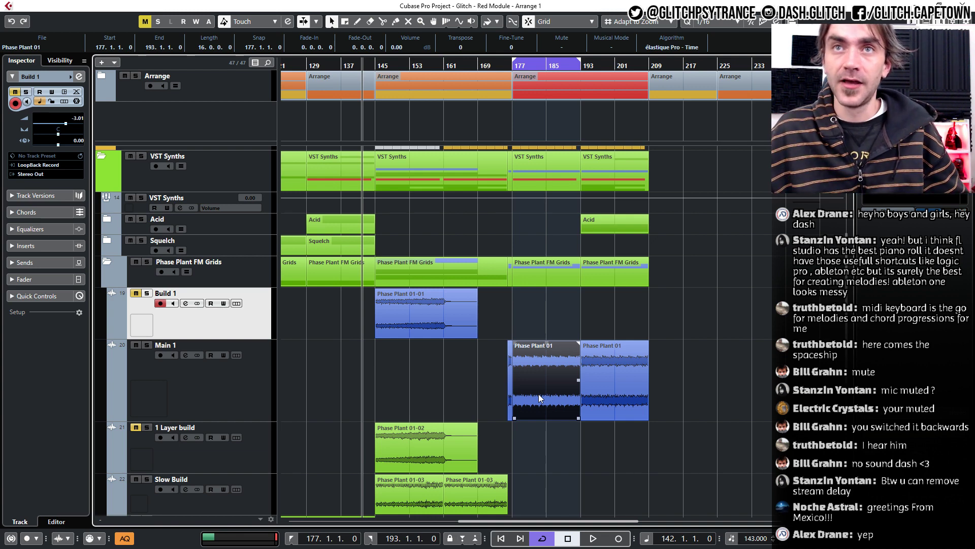
{"action": "left_click", "coordinate": [411, 321]}
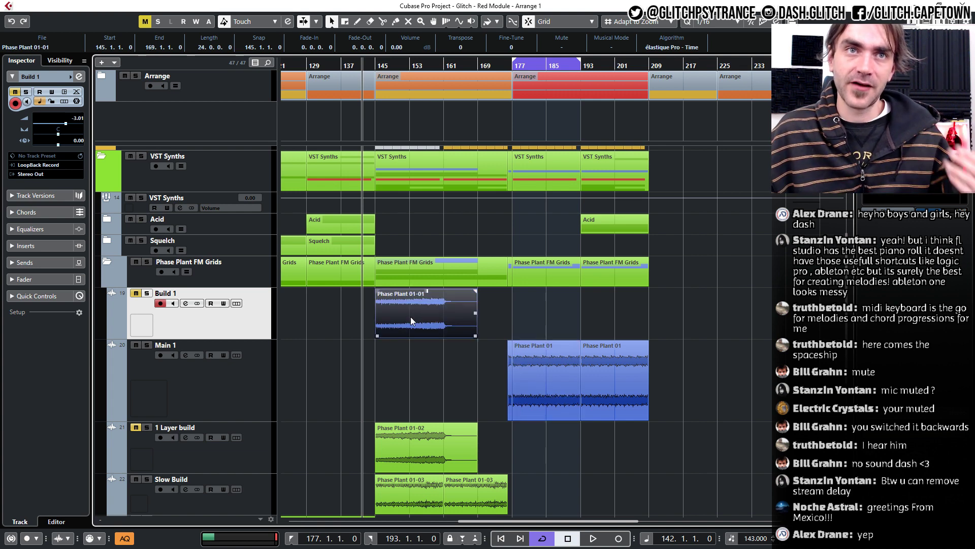
{"action": "left_click", "coordinate": [422, 452]}
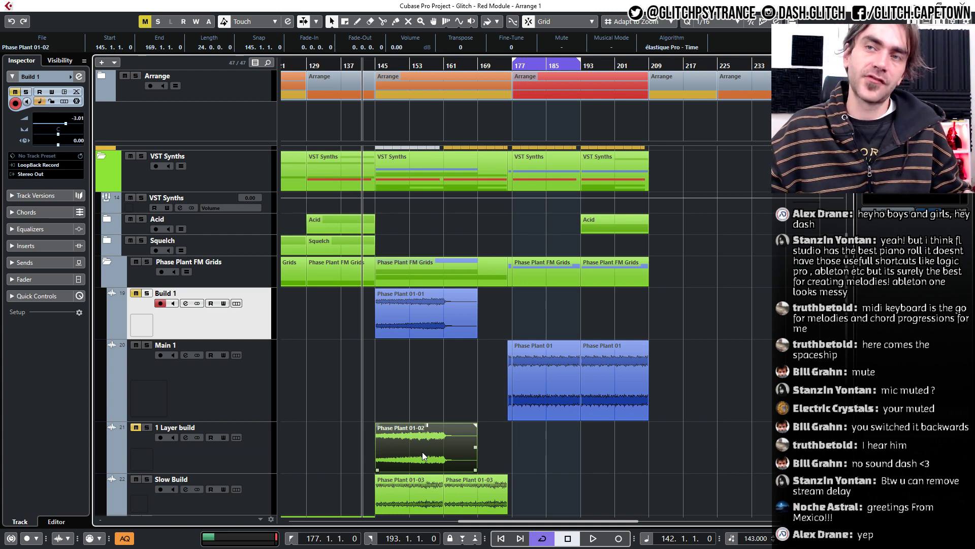
{"action": "mouse_move", "coordinate": [411, 450]}
{"action": "left_mouse_down"}
{"action": "mouse_move", "coordinate": [561, 451]}
{"action": "mouse_move", "coordinate": [412, 450]}
{"action": "left_mouse_up"}
{"action": "scroll", "coordinate": [496, 457], "scroll_direction": "left", "scroll_amount": 5}
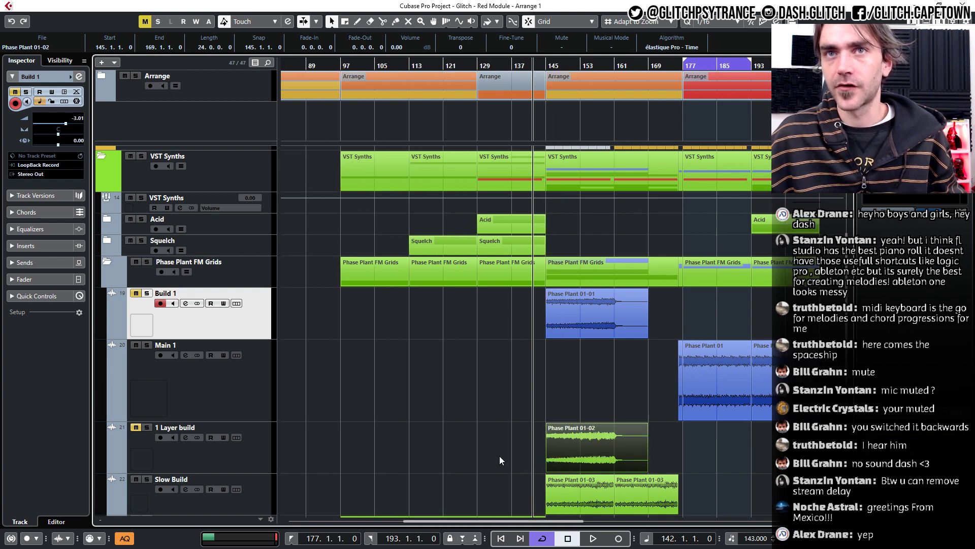
{"action": "scroll", "coordinate": [486, 455], "scroll_direction": "right", "scroll_amount": 4}
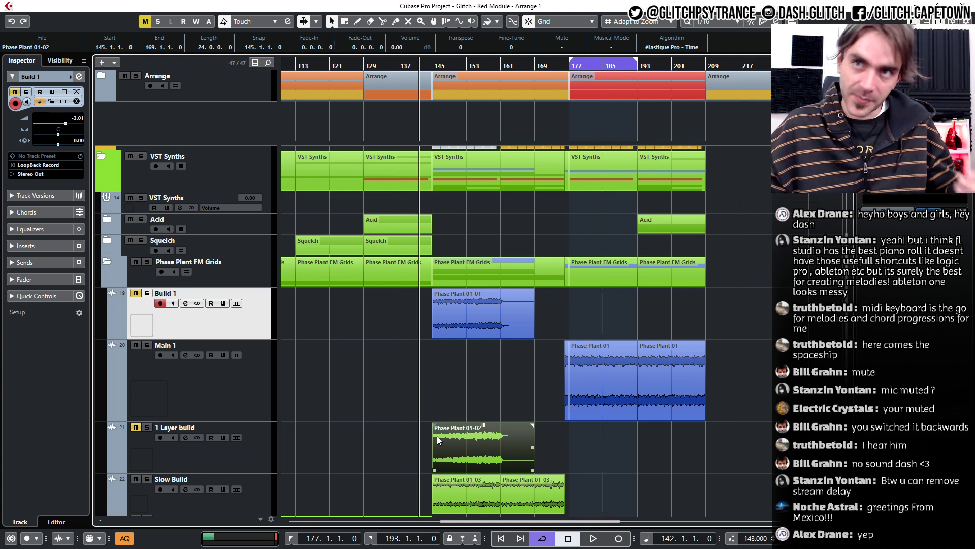
{"action": "scroll", "coordinate": [409, 405], "scroll_direction": "down", "scroll_amount": 3}
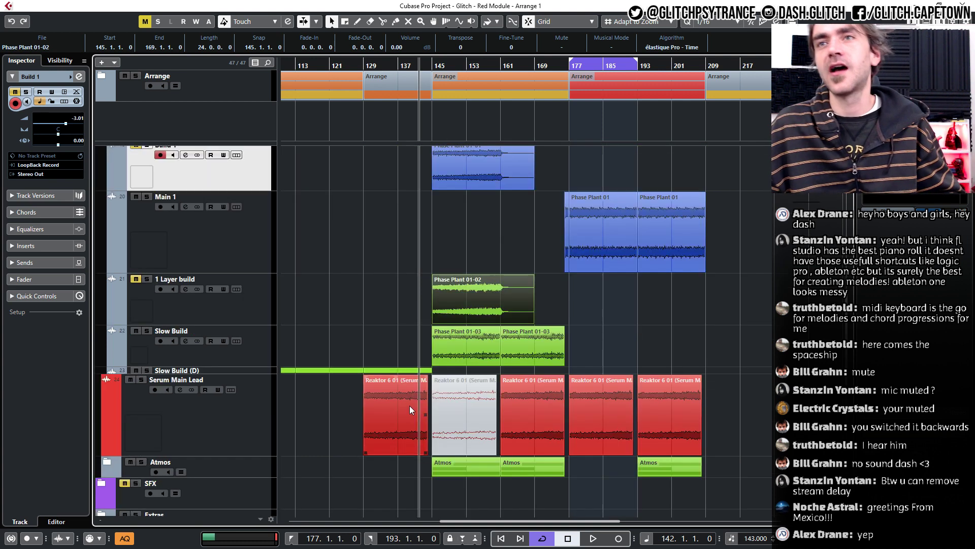
Move the 1 Layer build clip 16 bars earlier so it starts at bar 129.
{"action": "scroll", "coordinate": [409, 405], "scroll_direction": "up", "scroll_amount": 3}
{"action": "scroll", "coordinate": [413, 400], "scroll_direction": "down", "scroll_amount": 1}
{"action": "scroll", "coordinate": [414, 396], "scroll_direction": "left", "scroll_amount": 4}
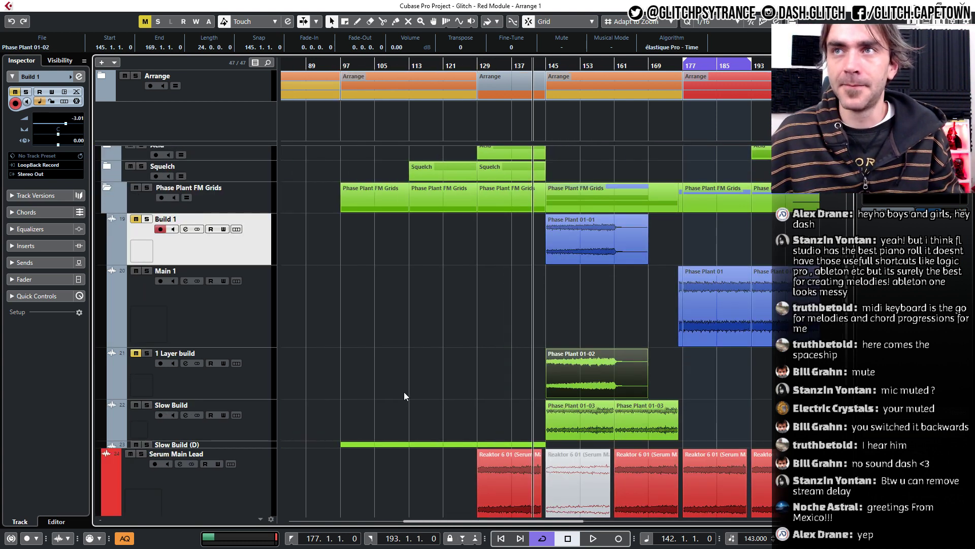
{"action": "left_click_drag", "start_coordinate": [569, 381], "coordinate": [502, 380]}
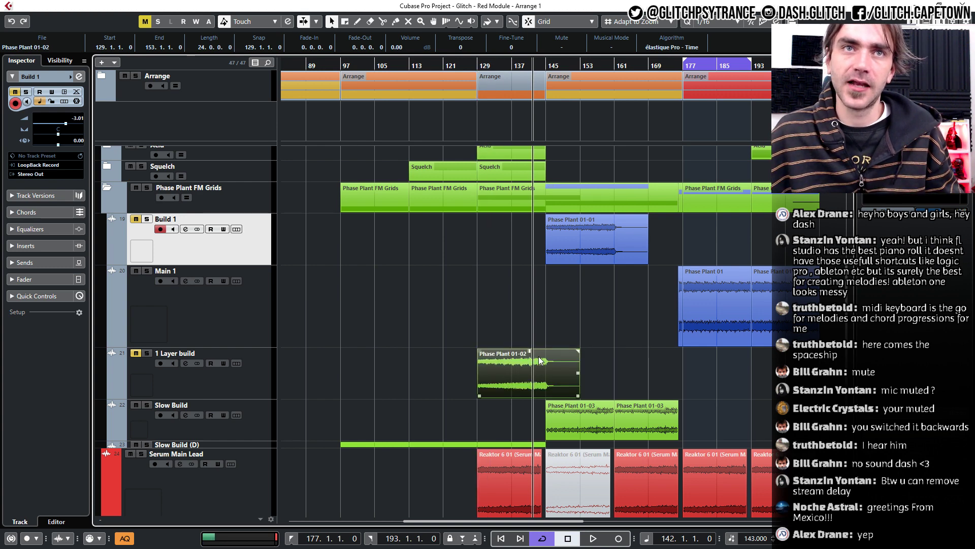
{"action": "scroll", "coordinate": [539, 355], "scroll_direction": "up", "scroll_amount": 2}
{"action": "scroll", "coordinate": [550, 370], "scroll_direction": "down", "scroll_amount": 2}
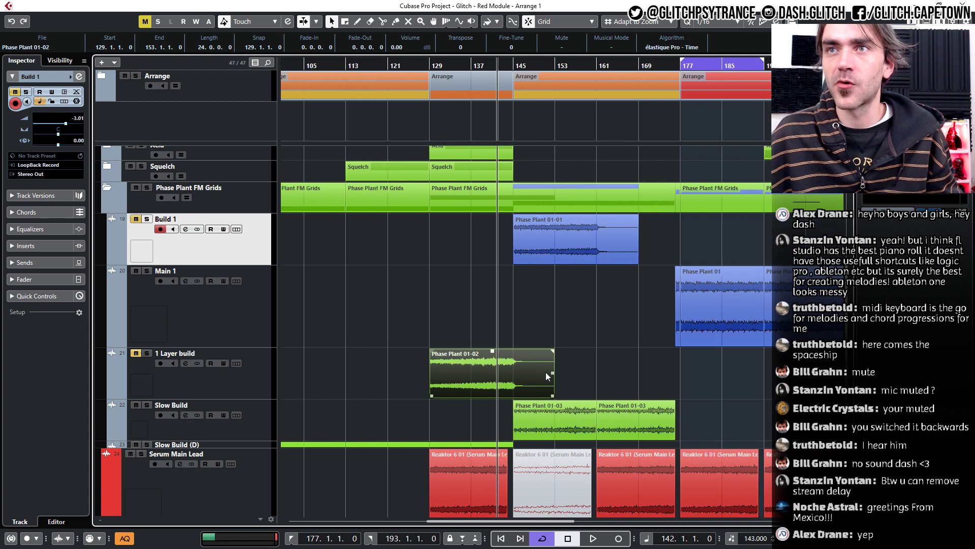
Check the Slow Build and Main 1 clips, clear the selection, and place the playhead at bar 129.
{"action": "left_click", "coordinate": [555, 416]}
{"action": "left_click", "coordinate": [630, 415]}
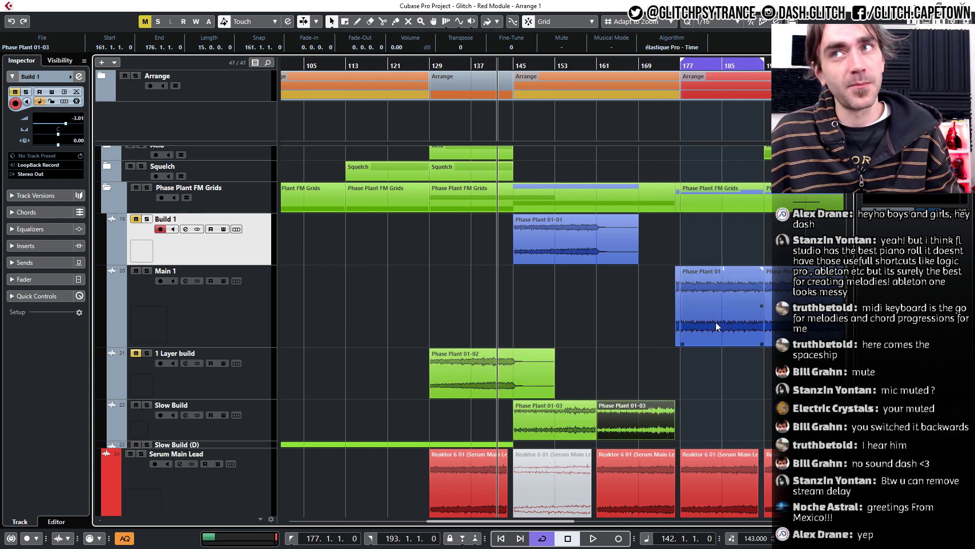
{"action": "left_click", "coordinate": [715, 322]}
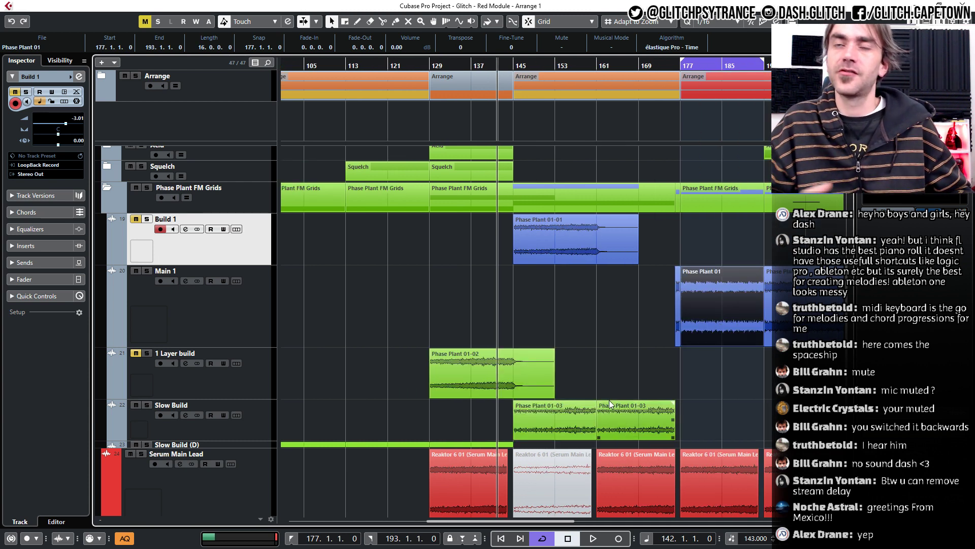
{"action": "left_click", "coordinate": [540, 395]}
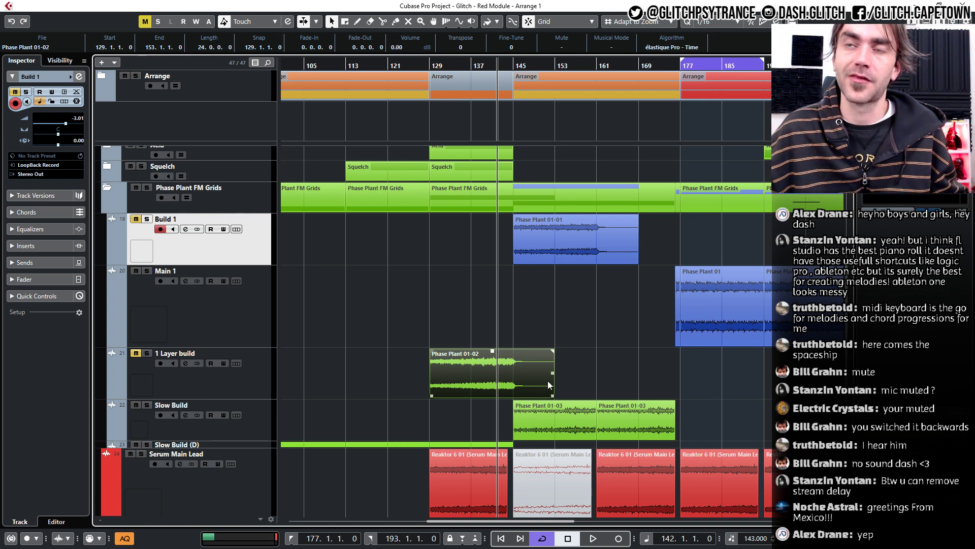
{"action": "left_click", "coordinate": [523, 335]}
{"action": "key", "text": "h"}
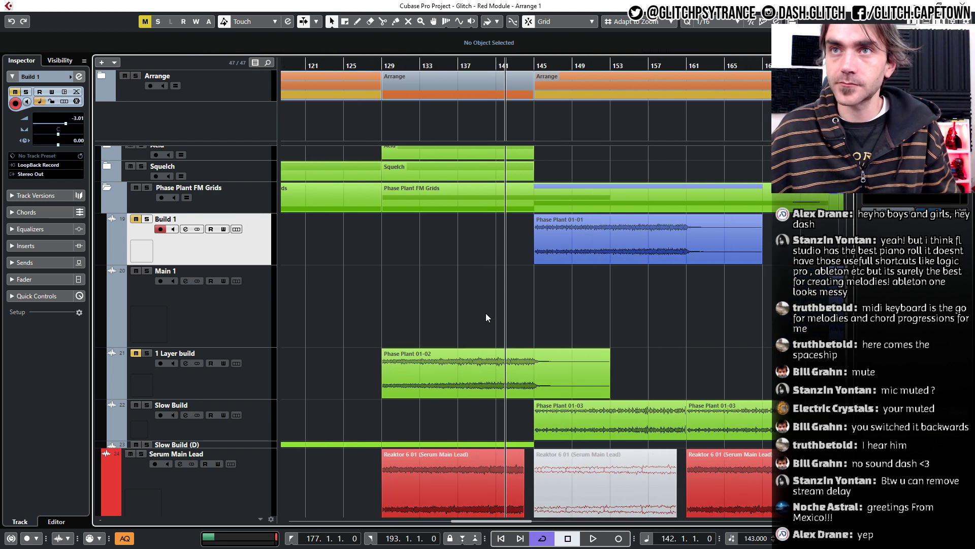
{"action": "left_click", "coordinate": [382, 60]}
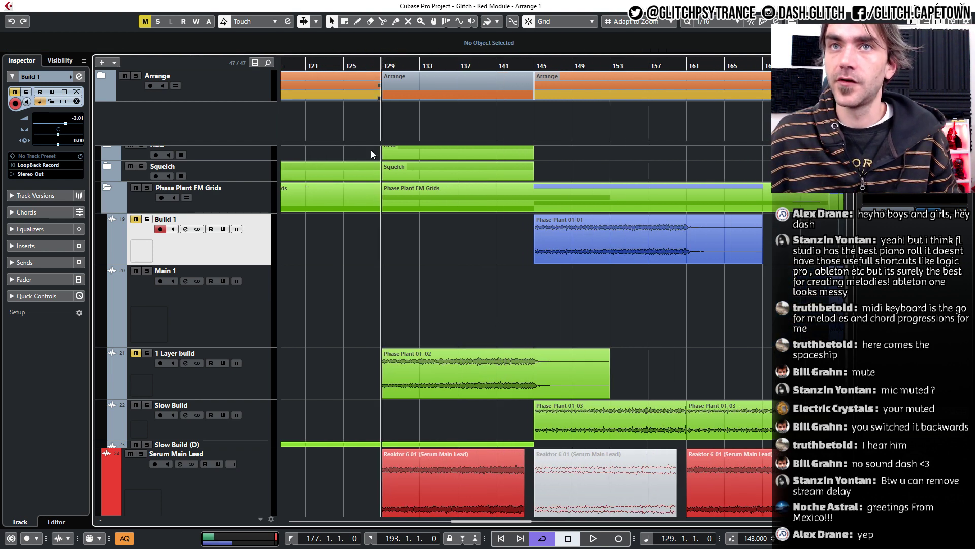
Increase the height of the Slow Build track to enlarge its Phase Plant waveforms.
{"action": "scroll", "coordinate": [450, 302], "scroll_direction": "down", "scroll_amount": 2}
{"action": "left_click", "coordinate": [228, 377]}
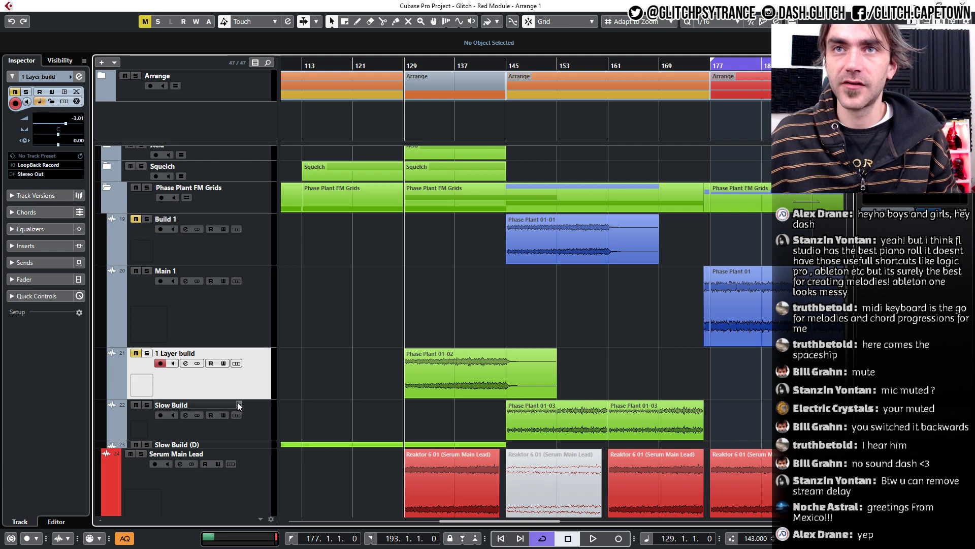
{"action": "left_click", "coordinate": [236, 401]}
{"action": "left_click_drag", "start_coordinate": [263, 440], "coordinate": [265, 471]}
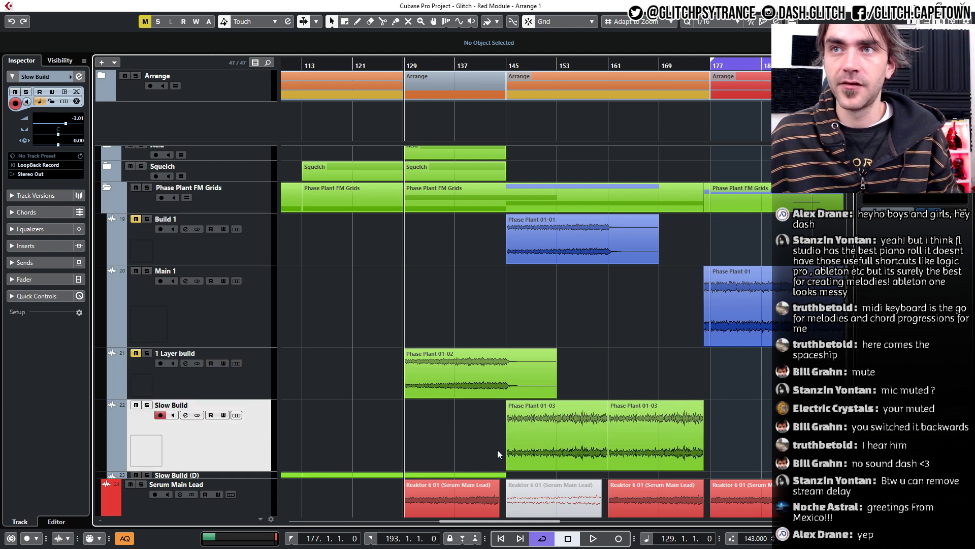
Review the Slow Build and Build 1 clips at bar 145, and unmute the 1 Layer build track.
{"action": "left_click", "coordinate": [567, 445]}
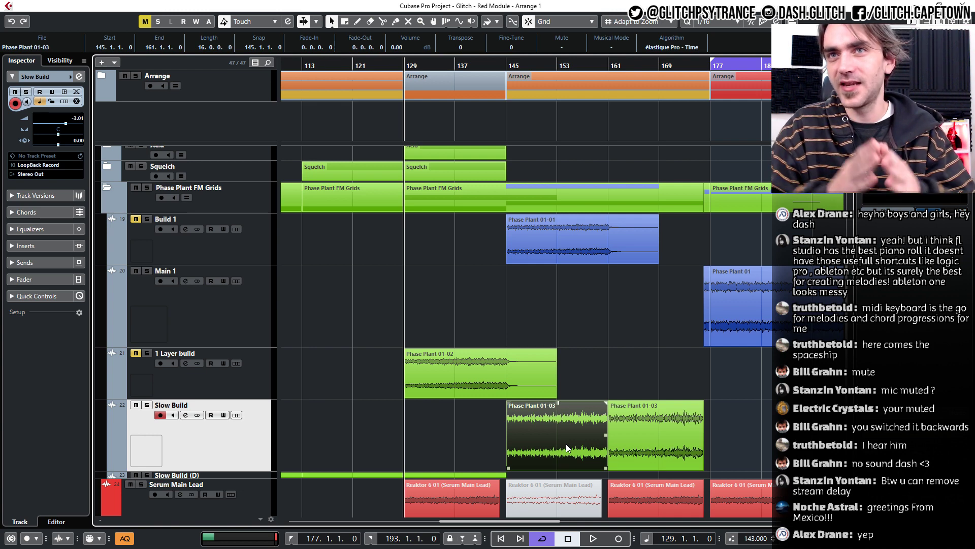
{"action": "left_click", "coordinate": [493, 380]}
{"action": "left_click", "coordinate": [576, 244]}
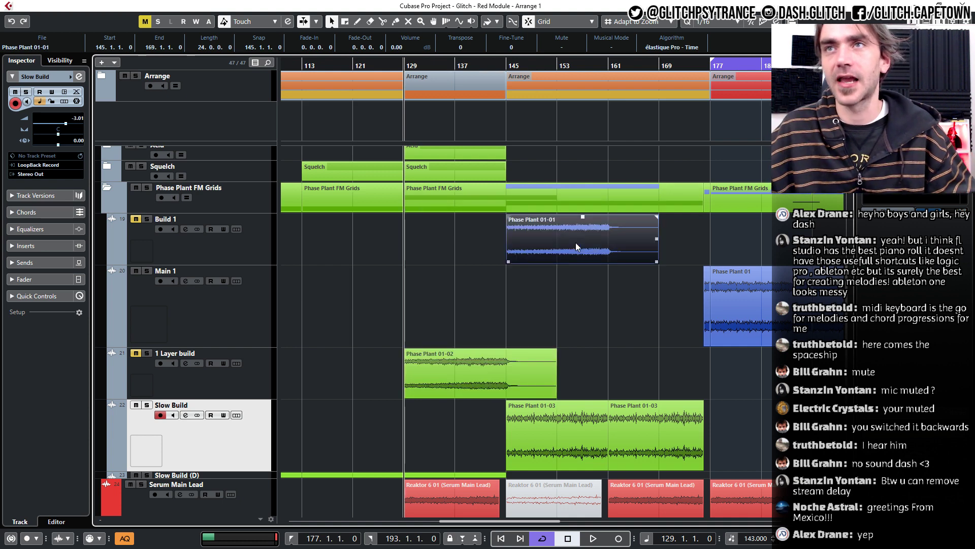
{"action": "left_click", "coordinate": [180, 374]}
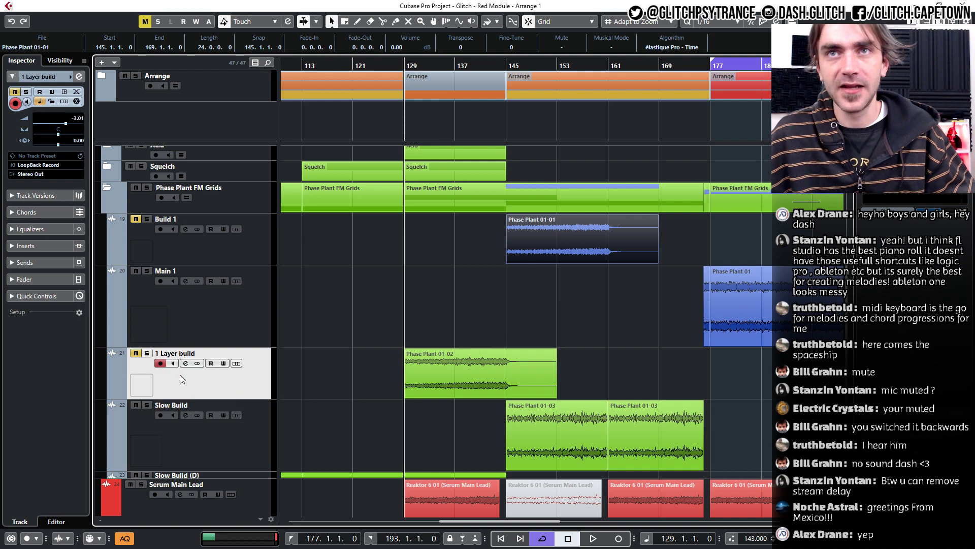
{"action": "left_click", "coordinate": [135, 354]}
Examine how the 1 Layer build clip at bar 129 leads into the Slow Build clips from bar 145.
{"action": "left_click", "coordinate": [516, 389]}
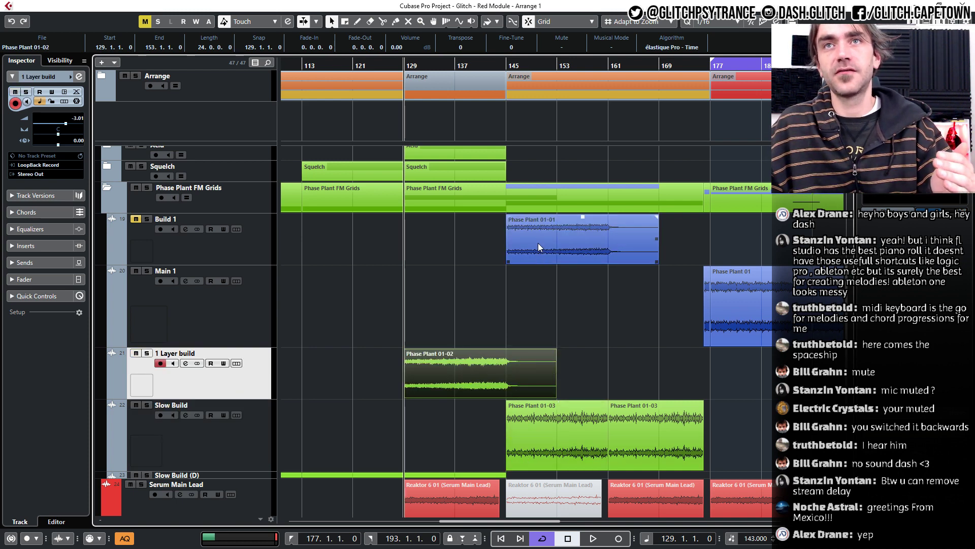
{"action": "left_click", "coordinate": [545, 453]}
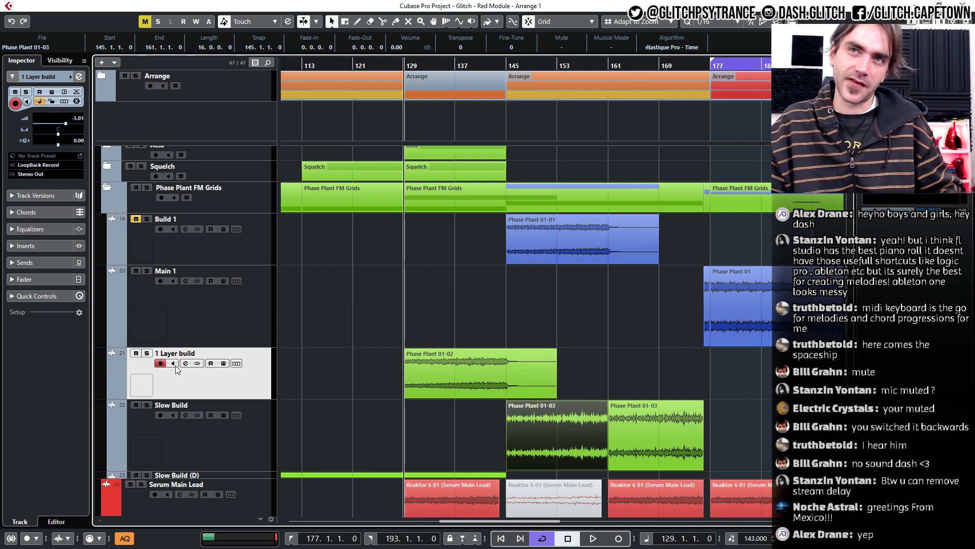
{"action": "left_click", "coordinate": [425, 374]}
{"action": "scroll", "coordinate": [465, 397], "scroll_direction": "down", "scroll_amount": 1}
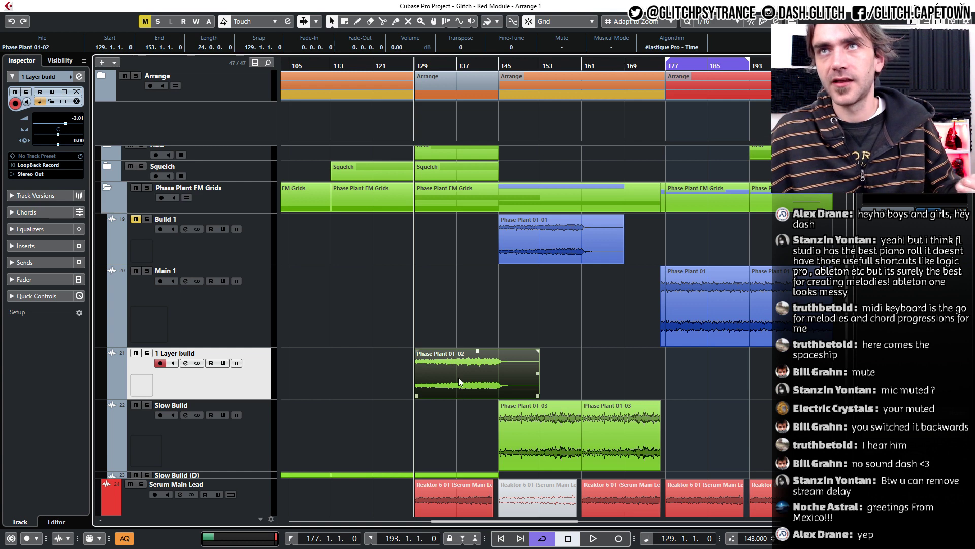
{"action": "scroll", "coordinate": [458, 381], "scroll_direction": "down", "scroll_amount": 1}
{"action": "scroll", "coordinate": [467, 369], "scroll_direction": "up", "scroll_amount": 3}
{"action": "scroll", "coordinate": [467, 370], "scroll_direction": "left", "scroll_amount": 3}
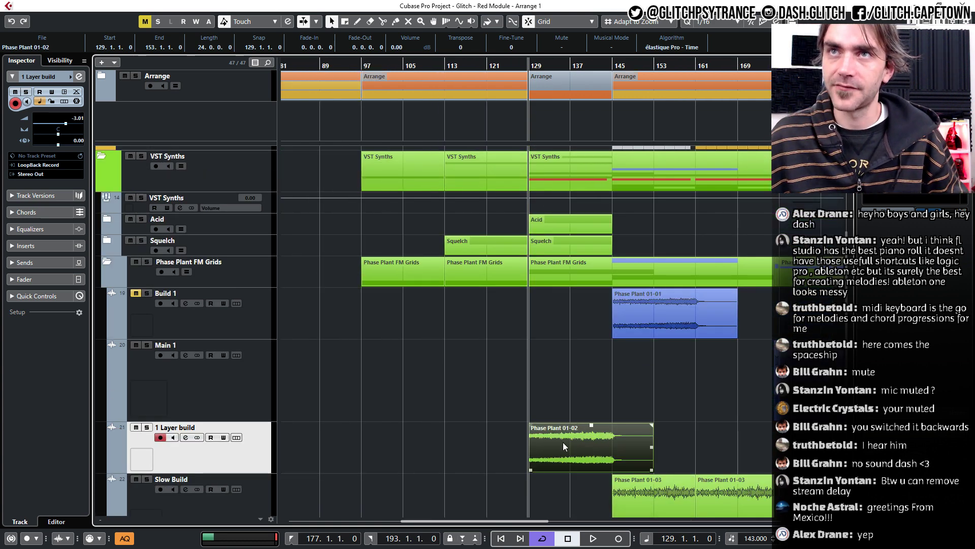
Move the 1 Layer build clip from bar 129 to bar 113 and place the playhead at its start.
{"action": "left_click_drag", "start_coordinate": [562, 442], "coordinate": [486, 455]}
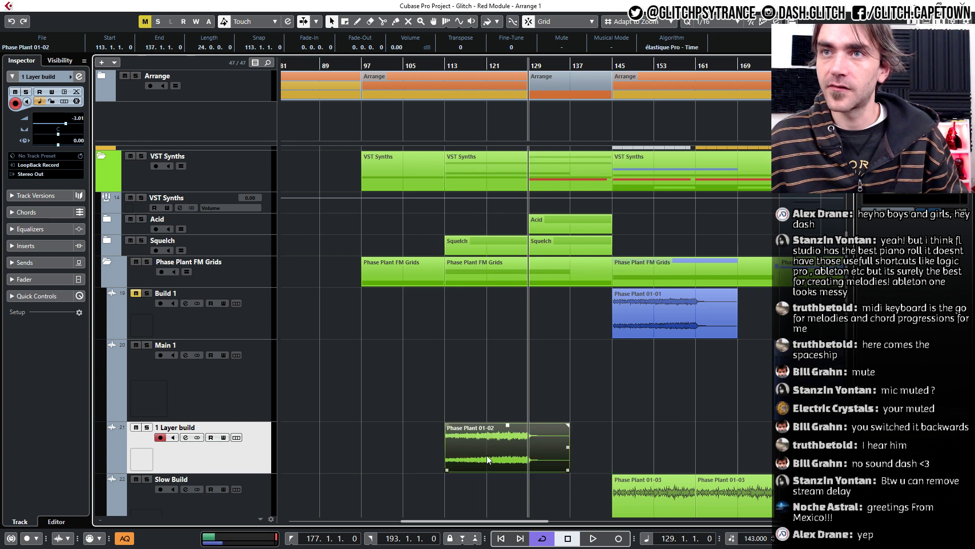
{"action": "scroll", "coordinate": [514, 444], "scroll_direction": "down", "scroll_amount": 3}
{"action": "left_click_drag", "start_coordinate": [446, 71], "coordinate": [446, 69]}
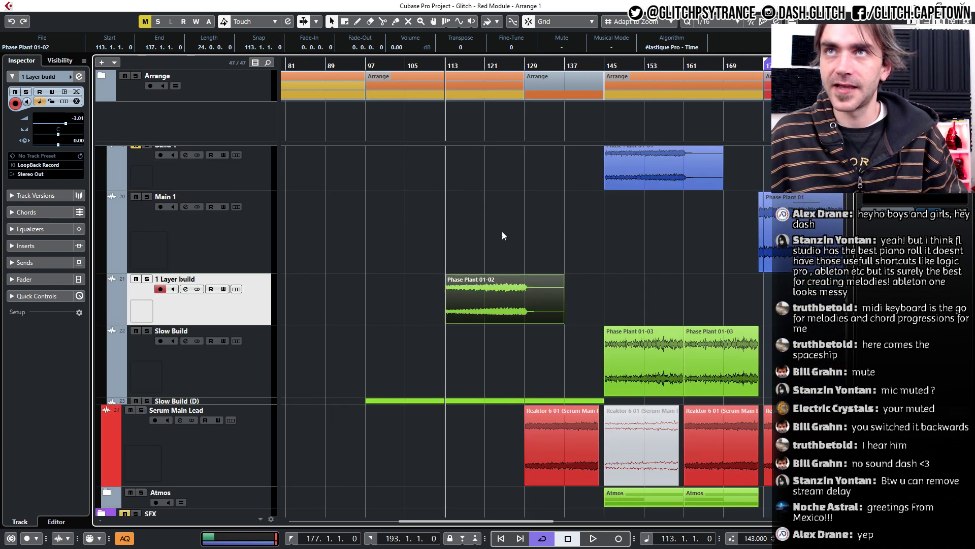
Trim the 1 Layer build clip to end at bar 129 and duplicate it across bars 129 to 145.
{"action": "left_click_drag", "start_coordinate": [558, 322], "coordinate": [525, 323]}
{"action": "key", "text": "ctrl+d"}
{"action": "left_click", "coordinate": [543, 342]}
{"action": "left_click", "coordinate": [638, 382]}
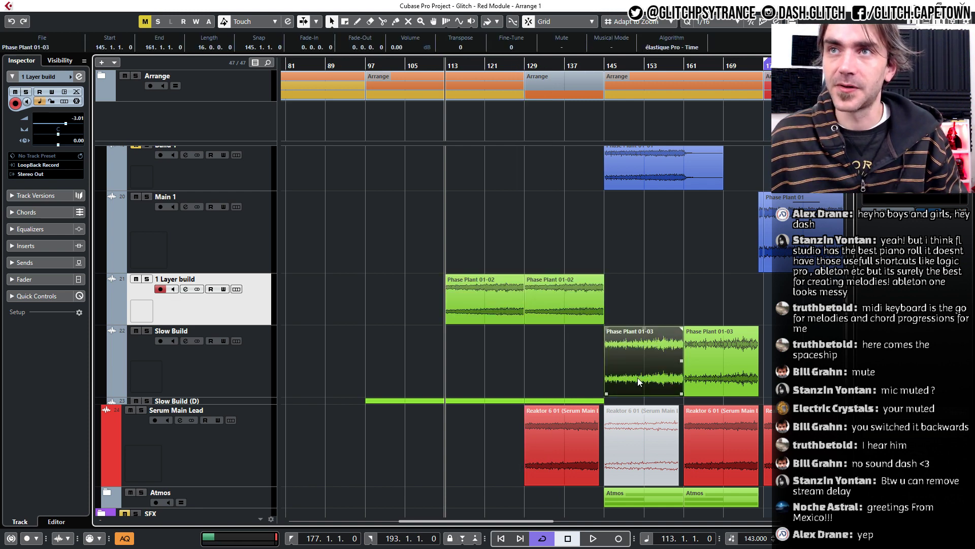
{"action": "scroll", "coordinate": [638, 382], "scroll_direction": "down", "scroll_amount": 2}
{"action": "scroll", "coordinate": [599, 381], "scroll_direction": "right", "scroll_amount": 2}
{"action": "left_click", "coordinate": [464, 366]}
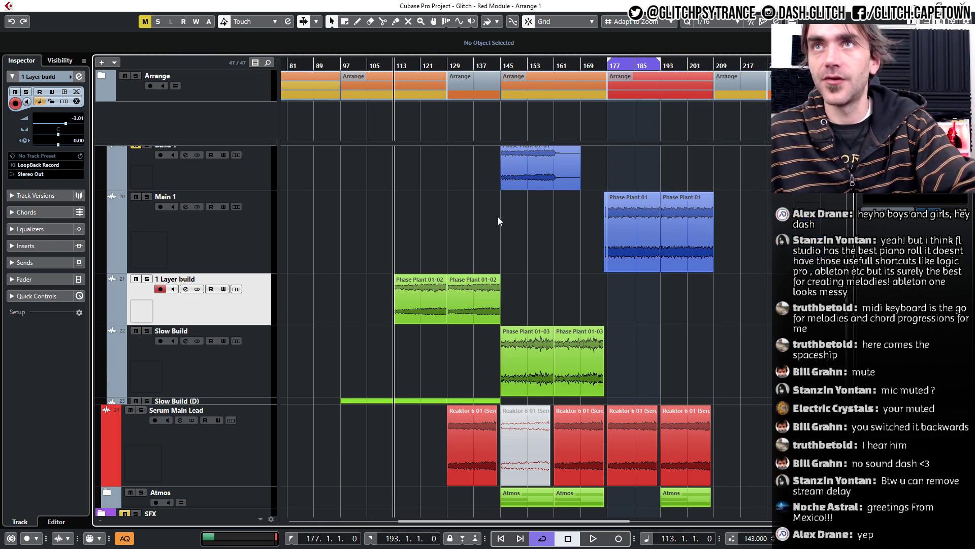
Solo the 1 Layer build and Slow Build tracks and play them from bar 113.
{"action": "scroll", "coordinate": [483, 223], "scroll_direction": "up", "scroll_amount": 3}
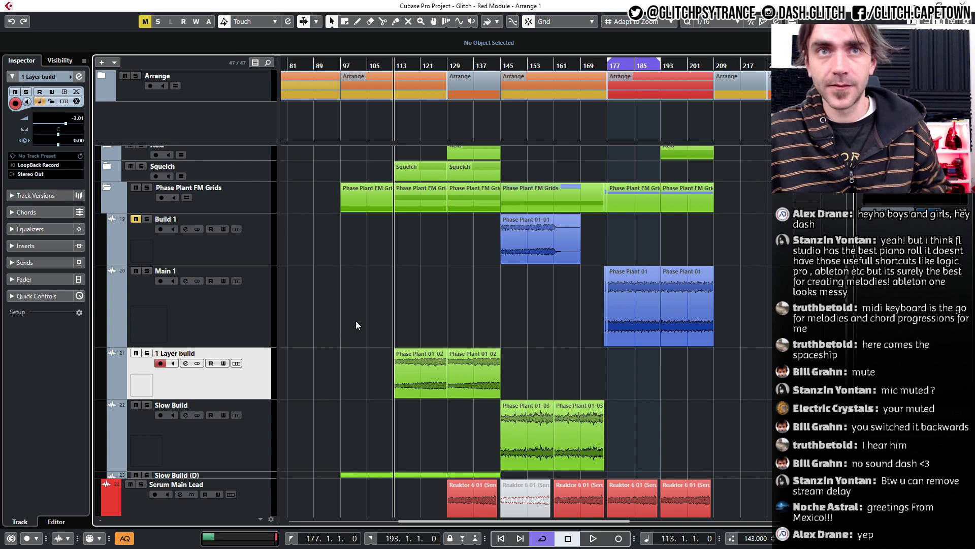
{"action": "left_click", "coordinate": [147, 354]}
{"action": "key", "text": "space"}
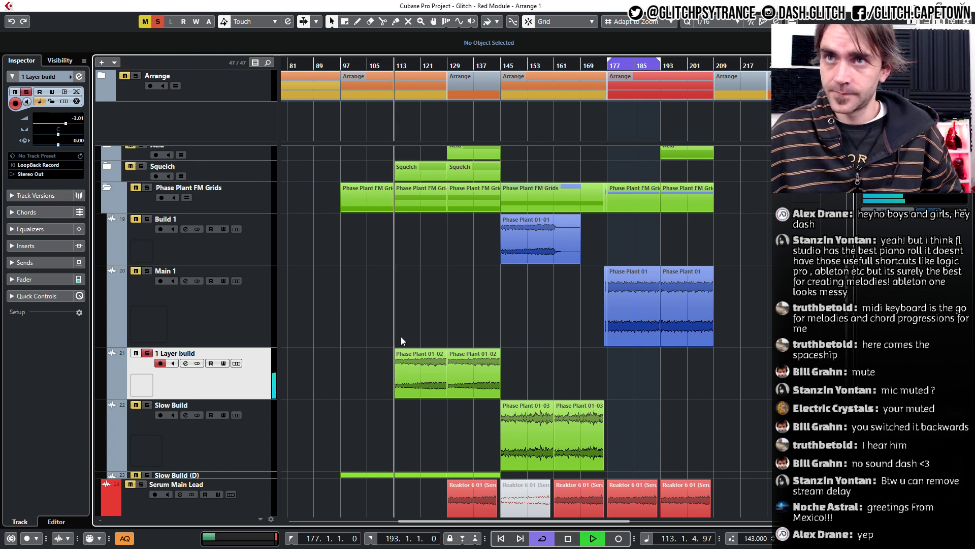
{"action": "scroll", "coordinate": [401, 336], "scroll_direction": "up", "scroll_amount": 2}
{"action": "left_click", "coordinate": [147, 405]}
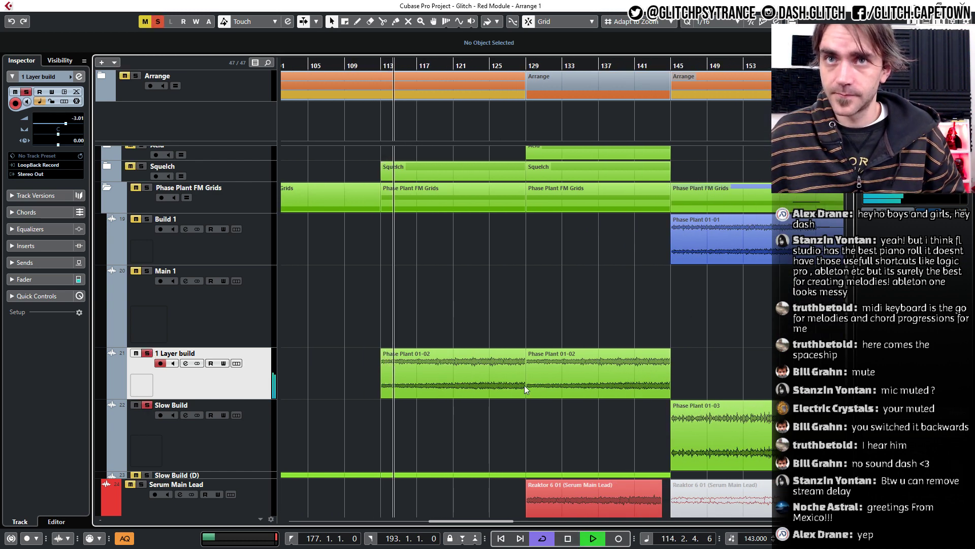
{"action": "scroll", "coordinate": [711, 300], "scroll_direction": "right", "scroll_amount": 1}
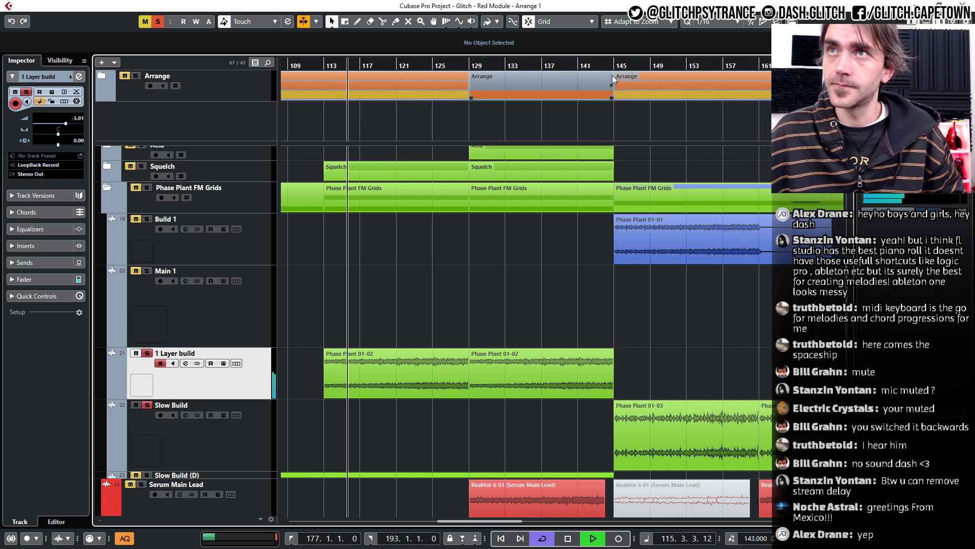
Audition the soloed build layers from bars 125, 145 and about 153, and again from bar 129, to compare them.
{"action": "left_click", "coordinate": [432, 67]}
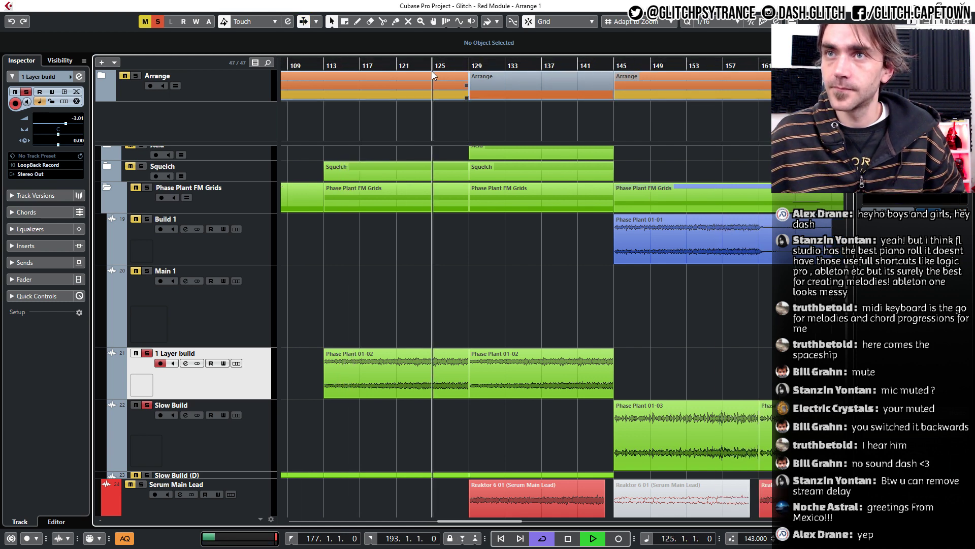
{"action": "key", "text": "space"}
{"action": "left_click", "coordinate": [614, 66]}
{"action": "key", "text": "space"}
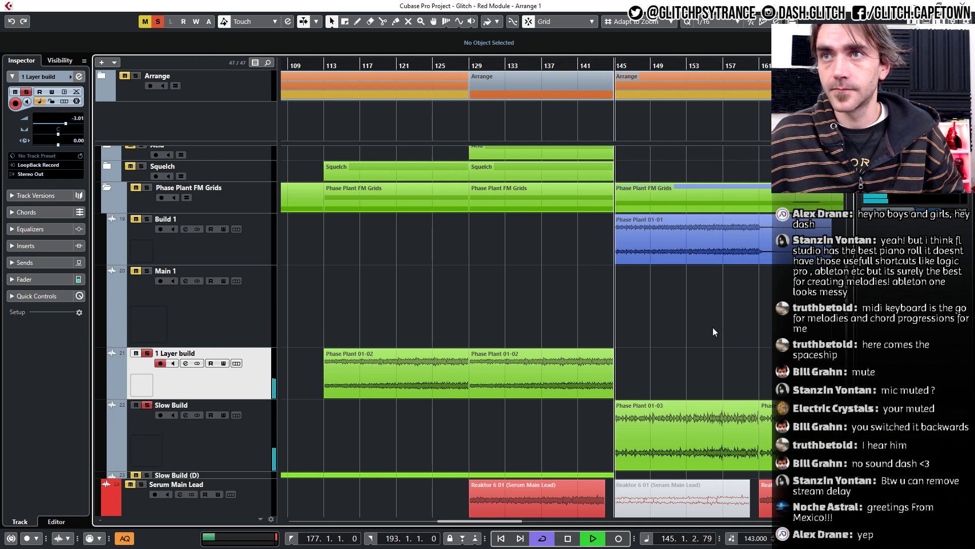
{"action": "scroll", "coordinate": [681, 316], "scroll_direction": "right", "scroll_amount": 3}
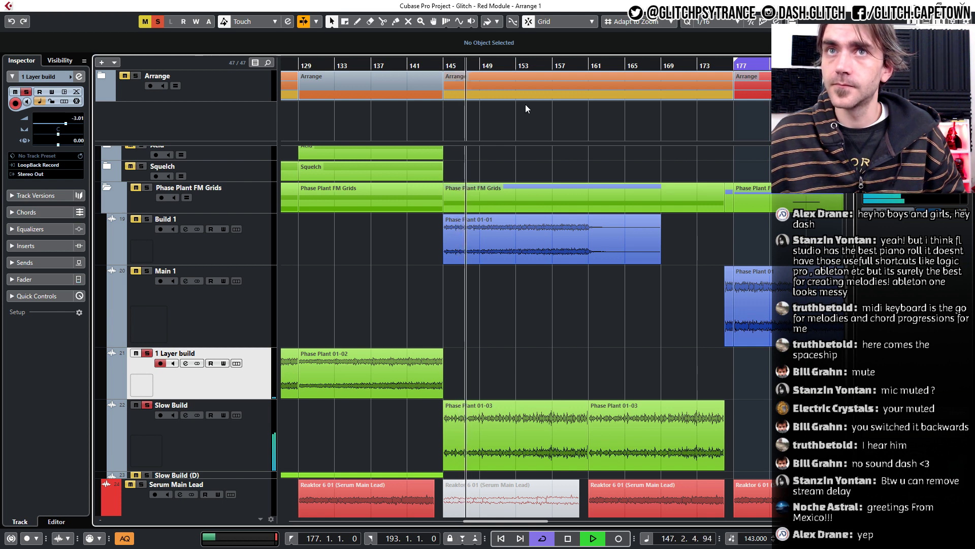
{"action": "left_click", "coordinate": [515, 65]}
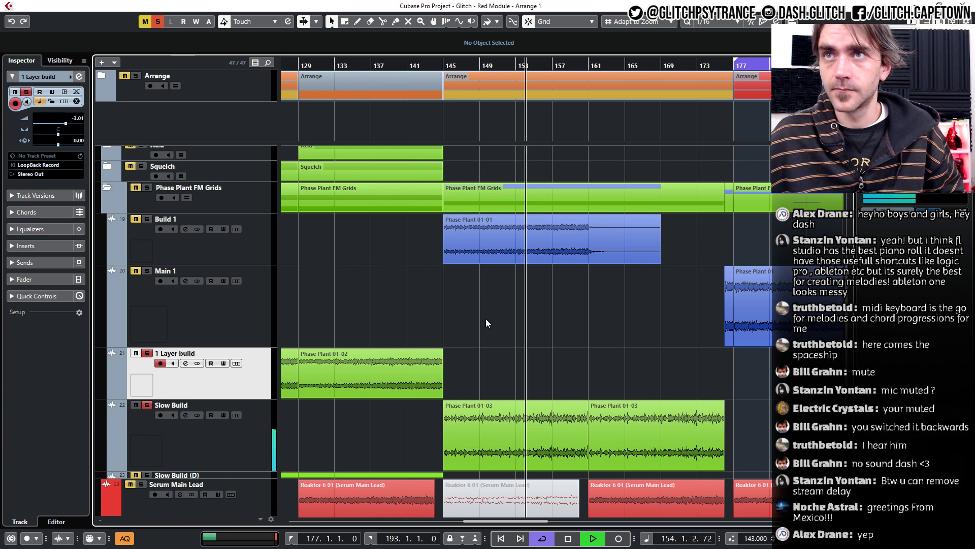
{"action": "left_click", "coordinate": [455, 320]}
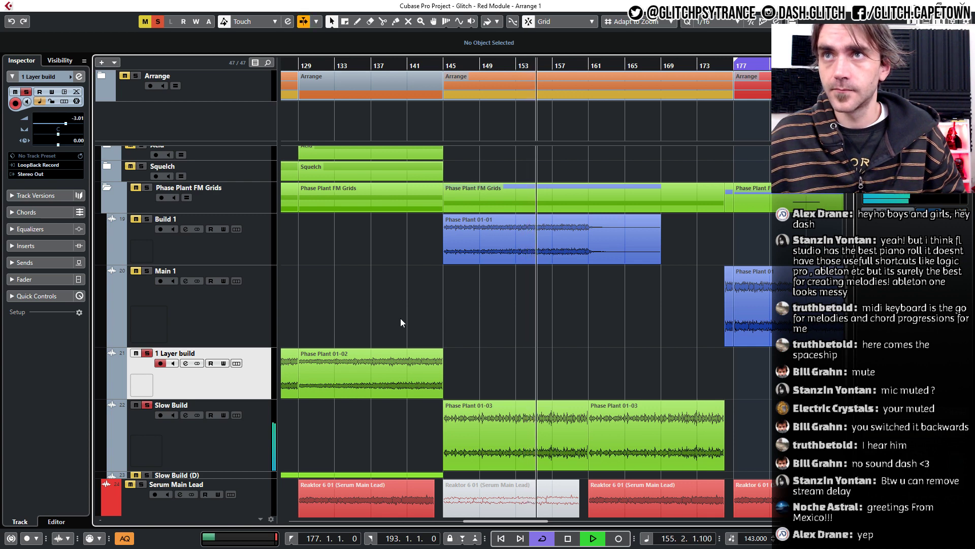
{"action": "scroll", "coordinate": [452, 305], "scroll_direction": "left", "scroll_amount": 1}
{"action": "left_click", "coordinate": [356, 63]}
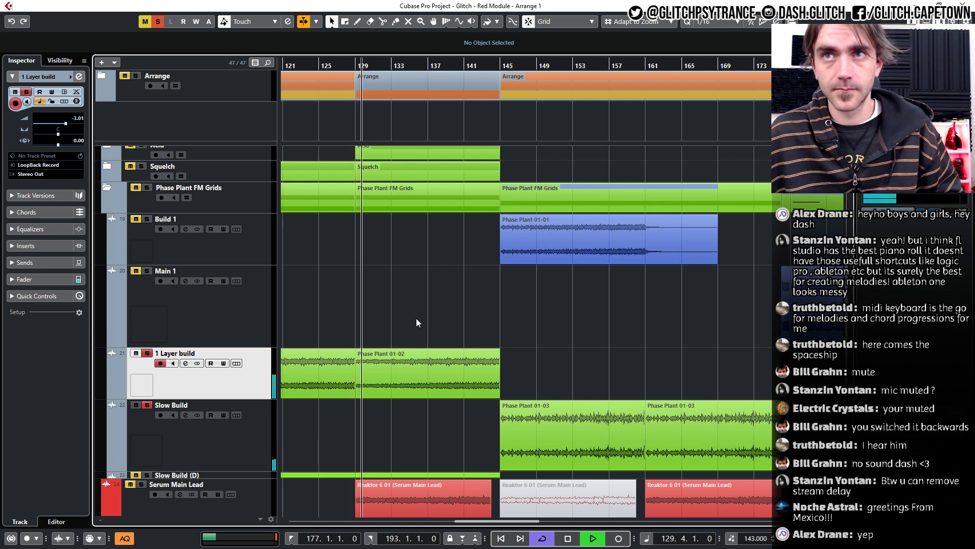
{"action": "key", "text": "space"}
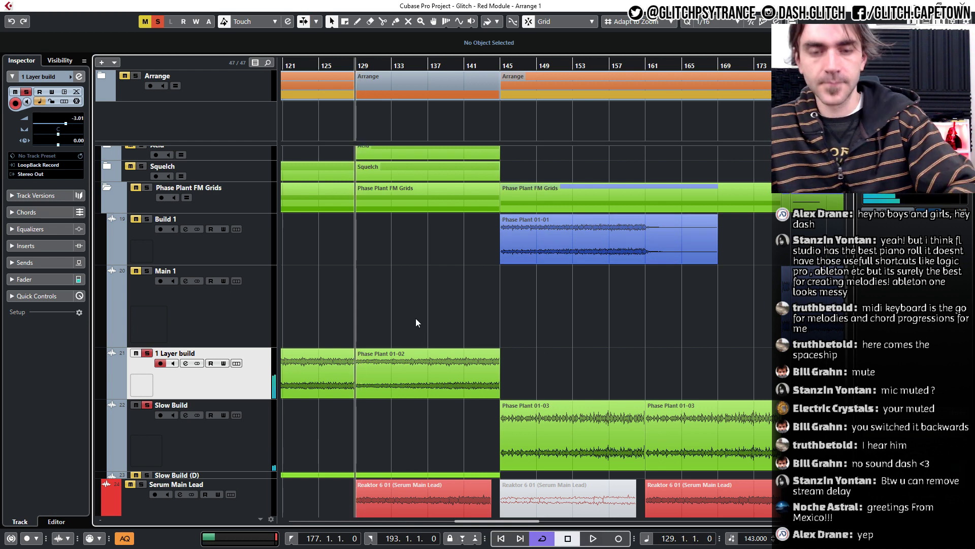
Solo Build 1 in place of 1 Layer build, move its clip to bar 129, and play from there.
{"action": "left_click", "coordinate": [381, 386]}
{"action": "left_click", "coordinate": [581, 440]}
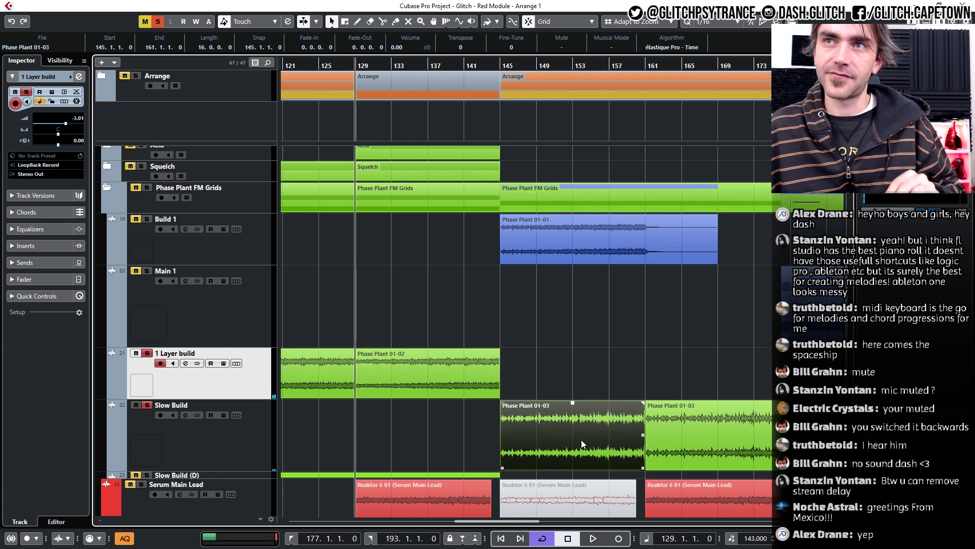
{"action": "left_click", "coordinate": [148, 353]}
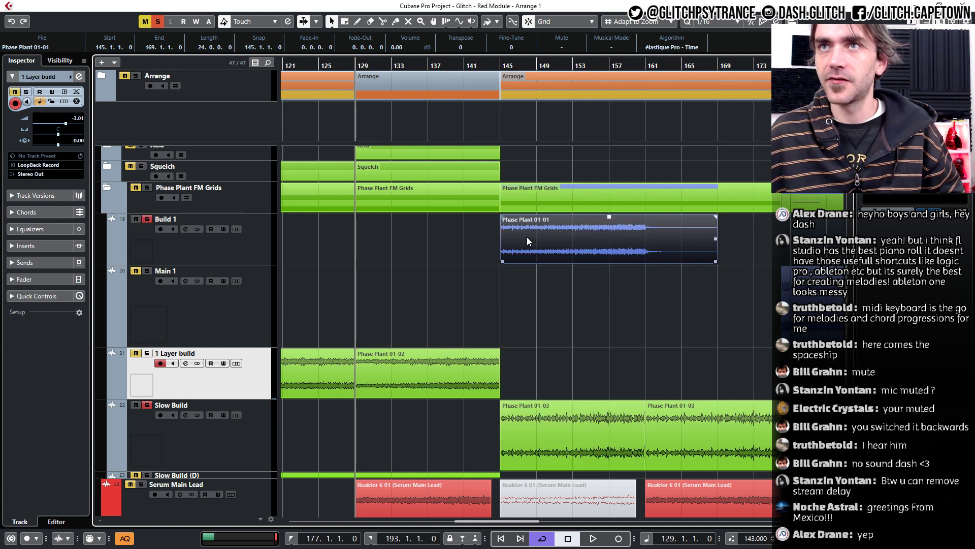
{"action": "left_click_drag", "start_coordinate": [526, 237], "coordinate": [380, 237]}
{"action": "left_click", "coordinate": [368, 303]}
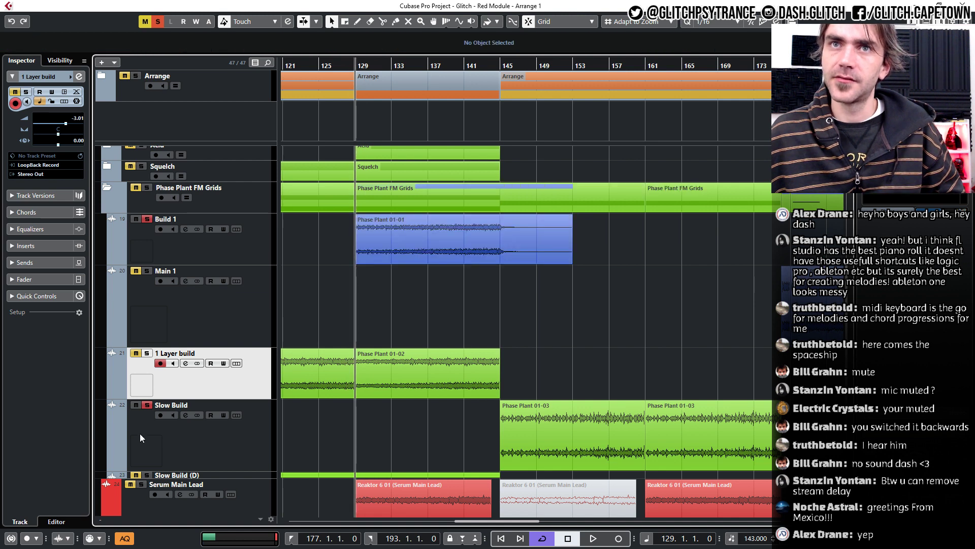
{"action": "key", "text": "space"}
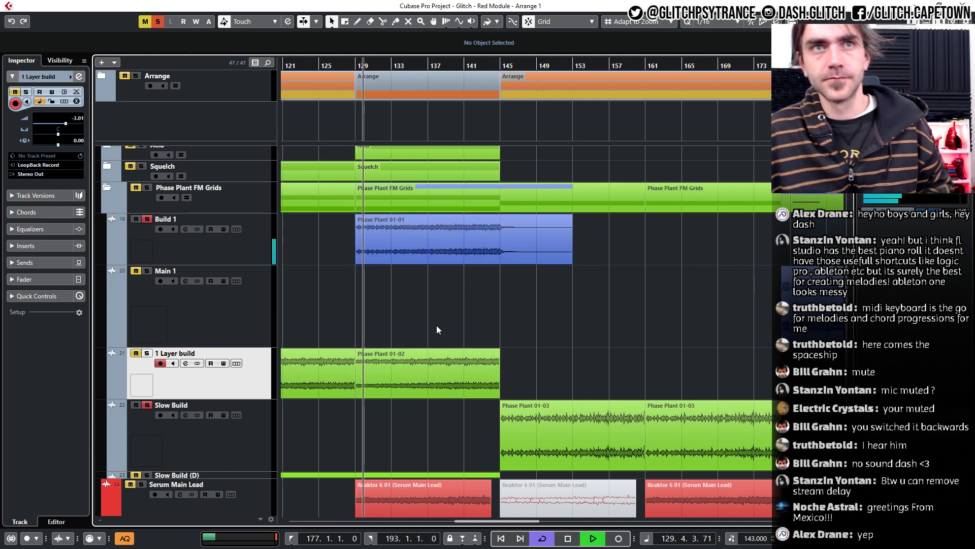
Move the Build 1 clip to start at bar 113 during playback.
{"action": "scroll", "coordinate": [487, 362], "scroll_direction": "left", "scroll_amount": 3}
{"action": "scroll", "coordinate": [477, 353], "scroll_direction": "down", "scroll_amount": 1}
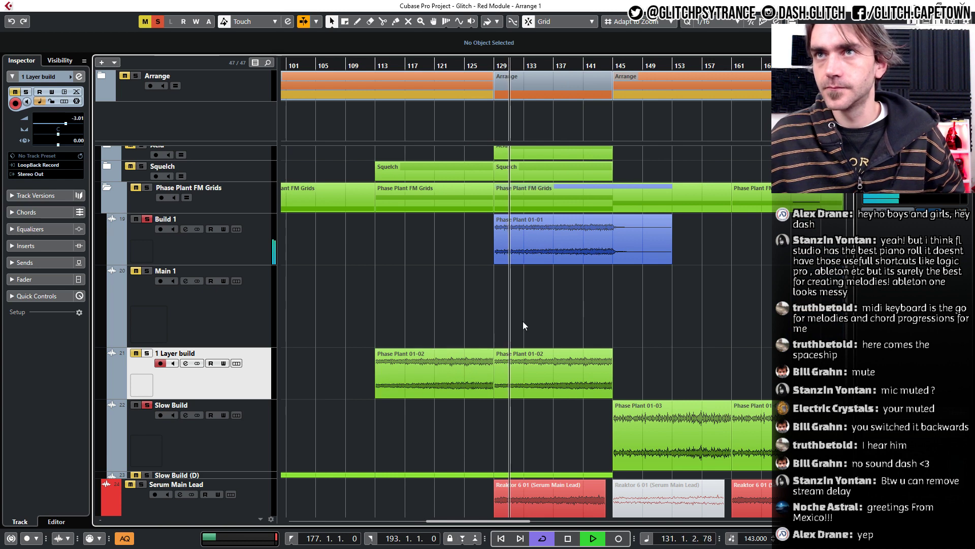
{"action": "scroll", "coordinate": [523, 322], "scroll_direction": "up", "scroll_amount": 2}
{"action": "scroll", "coordinate": [527, 342], "scroll_direction": "down", "scroll_amount": 2}
{"action": "scroll", "coordinate": [523, 348], "scroll_direction": "right", "scroll_amount": 2}
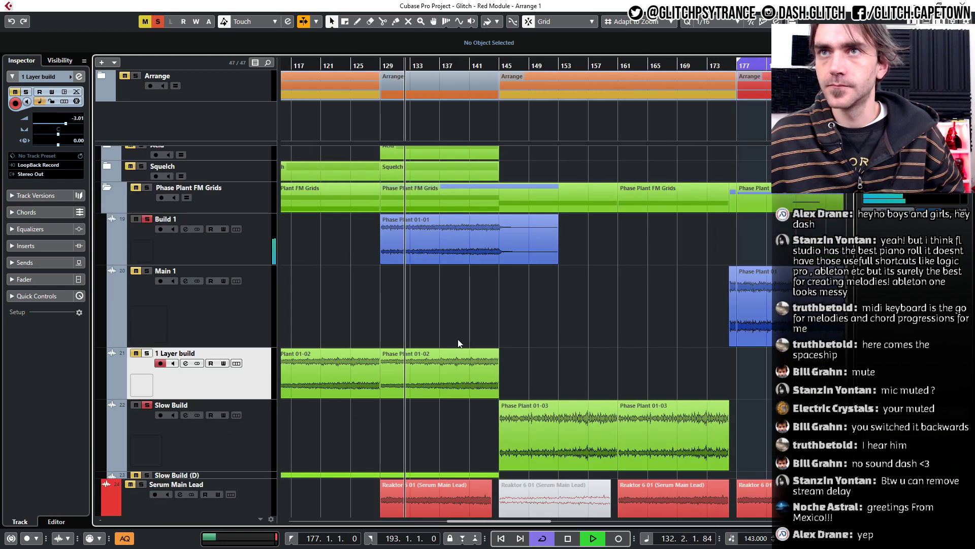
{"action": "scroll", "coordinate": [459, 344], "scroll_direction": "left", "scroll_amount": 2}
{"action": "left_click_drag", "start_coordinate": [486, 262], "coordinate": [378, 247]}
Extend the 1 Layer build clip at bar 129 to bar 151, delete its copy at bar 113, and stop playback.
{"action": "left_click", "coordinate": [502, 375]}
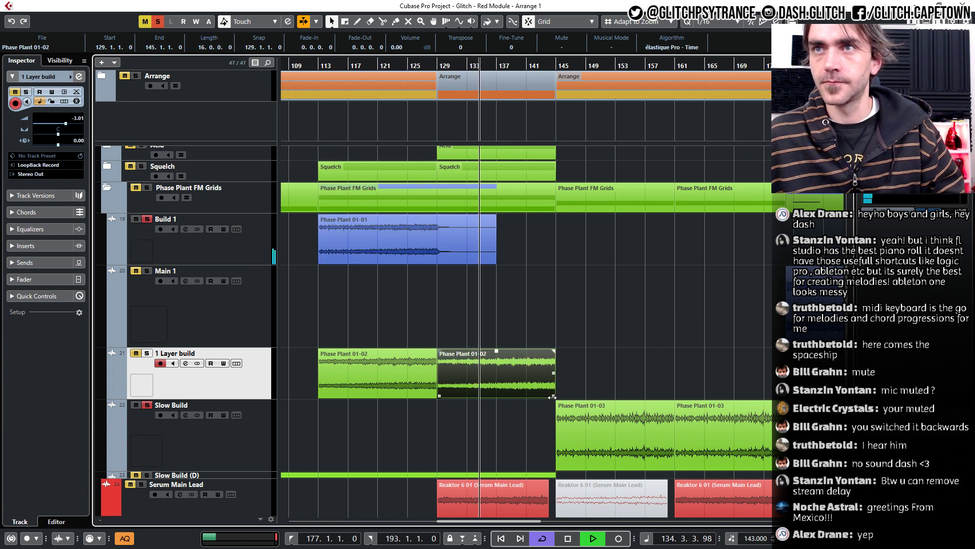
{"action": "left_click_drag", "start_coordinate": [553, 396], "coordinate": [600, 397]}
{"action": "left_click", "coordinate": [370, 373]}
{"action": "key", "text": "Delete"}
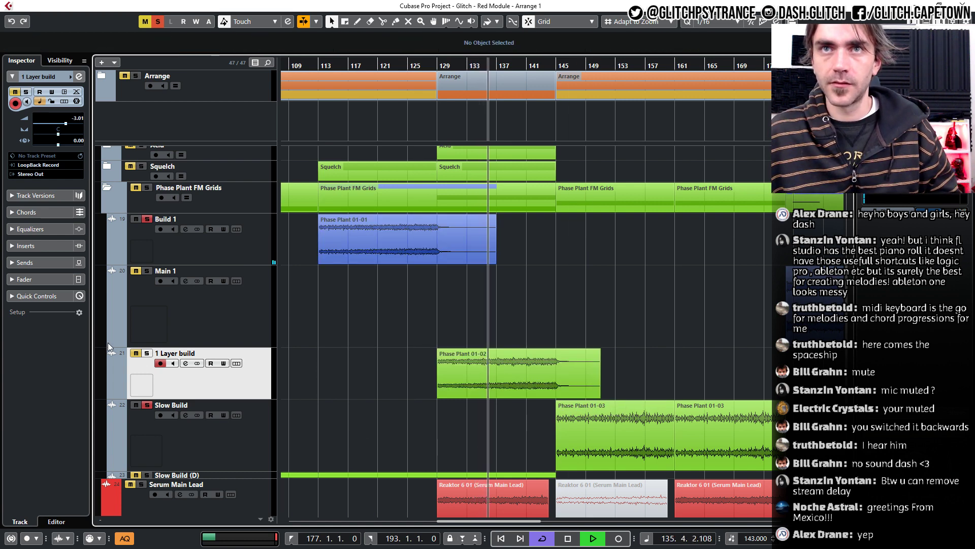
{"action": "key", "text": "space"}
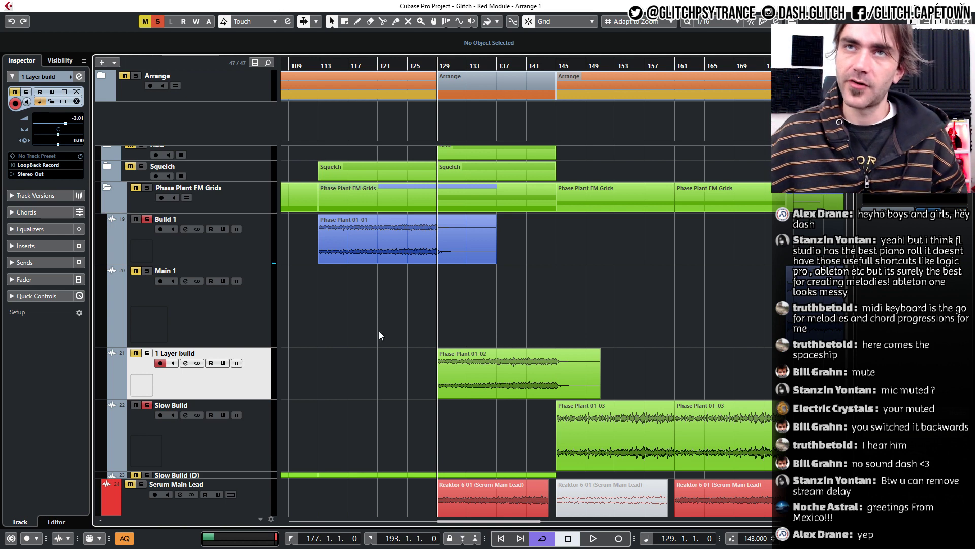
Clear the solos, unmute Build 1, and review how the Build 1, 1 Layer build and Slow Build clips follow each other.
{"action": "left_click", "coordinate": [149, 405]}
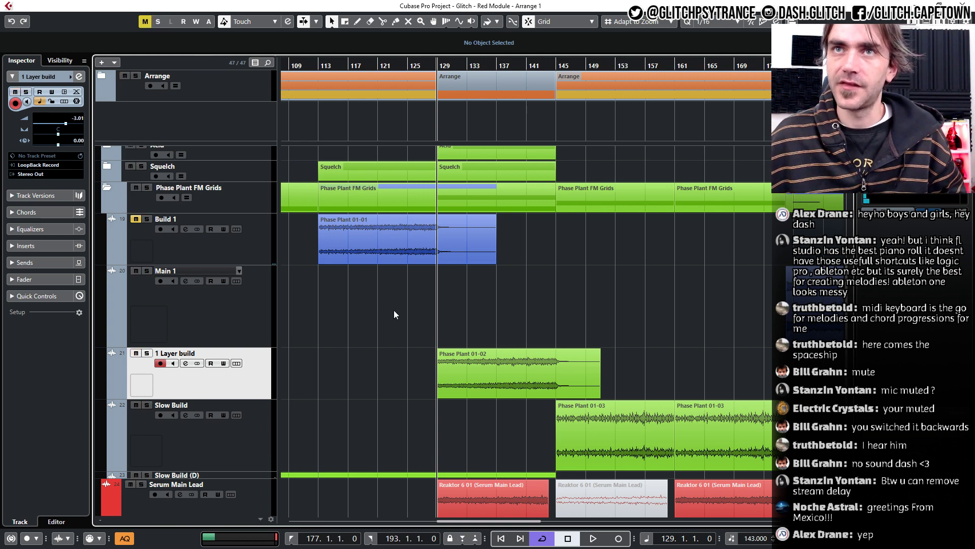
{"action": "left_click", "coordinate": [337, 241]}
{"action": "scroll", "coordinate": [345, 251], "scroll_direction": "down", "scroll_amount": 2, "text": "ctrl"}
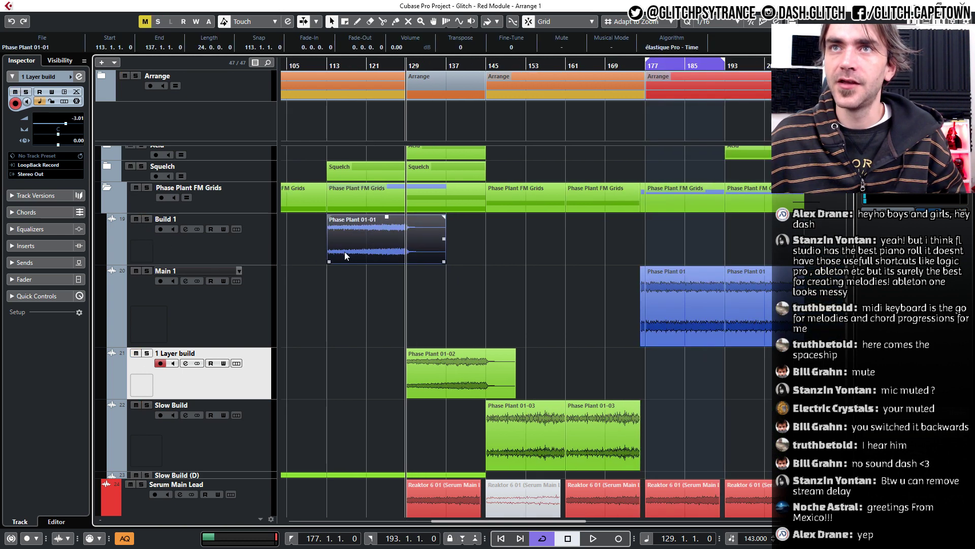
{"action": "scroll", "coordinate": [346, 258], "scroll_direction": "up", "scroll_amount": 5}
{"action": "scroll", "coordinate": [381, 410], "scroll_direction": "down", "scroll_amount": 5}
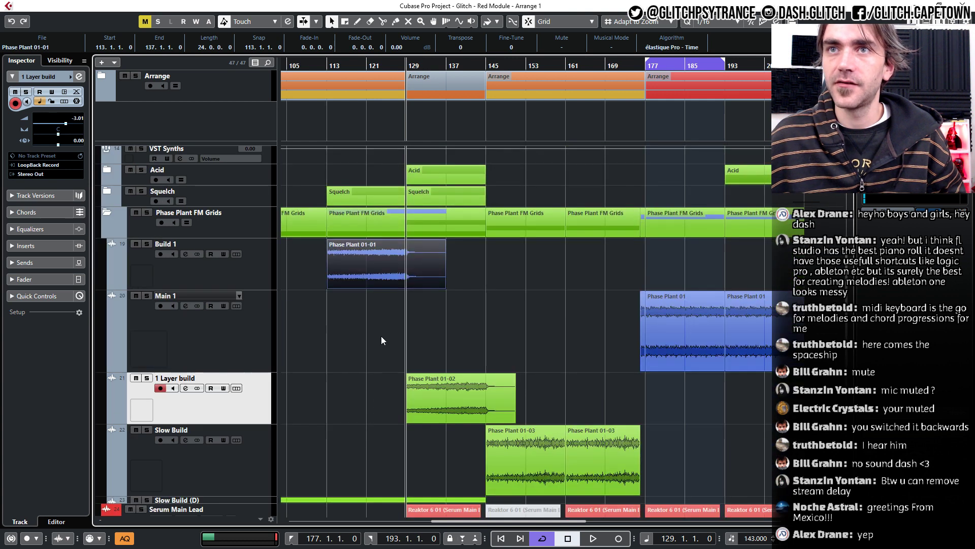
{"action": "left_click", "coordinate": [446, 409]}
{"action": "scroll", "coordinate": [463, 272], "scroll_direction": "up", "scroll_amount": 5}
{"action": "scroll", "coordinate": [457, 417], "scroll_direction": "down", "scroll_amount": 5}
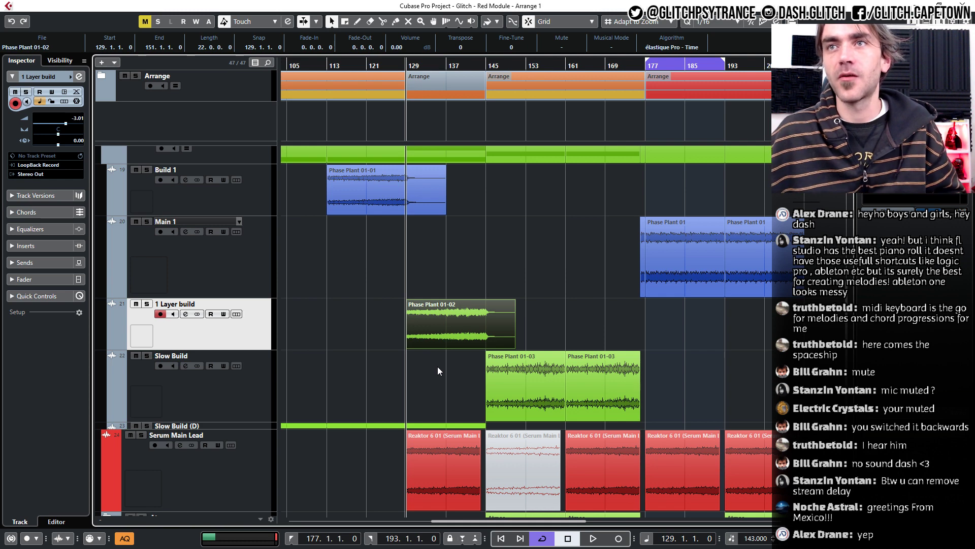
{"action": "scroll", "coordinate": [442, 370], "scroll_direction": "up", "scroll_amount": 2, "text": "ctrl"}
{"action": "left_click", "coordinate": [510, 381]}
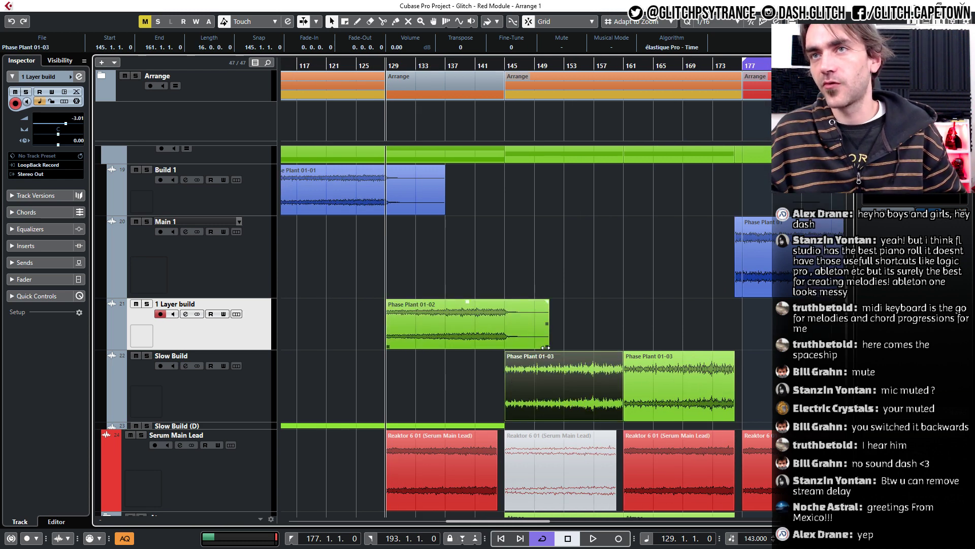
Collapse the Phase Plant FM Grids and VST Synths folders and play the full arrangement from bar 113.
{"action": "scroll", "coordinate": [545, 347], "scroll_direction": "up", "scroll_amount": 5}
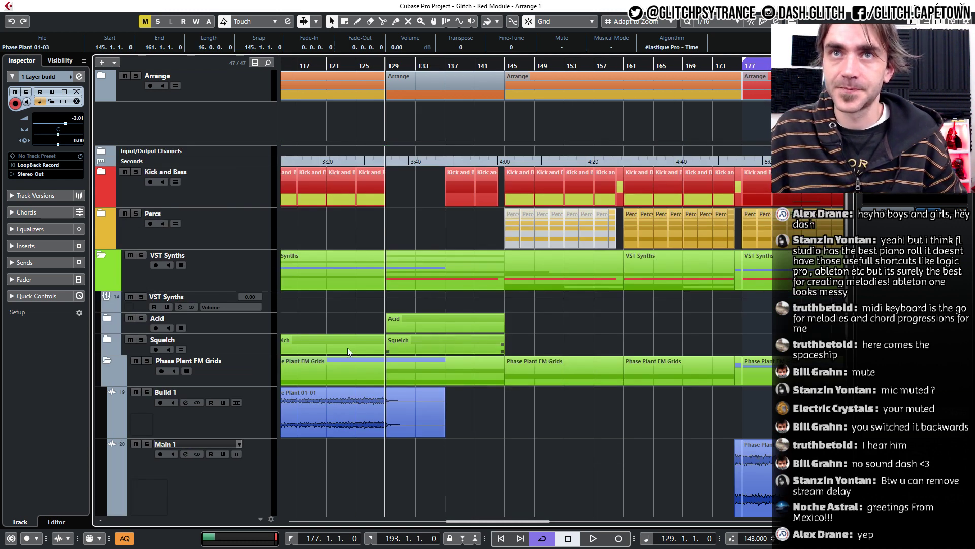
{"action": "left_click", "coordinate": [107, 362]}
{"action": "left_click", "coordinate": [102, 257]}
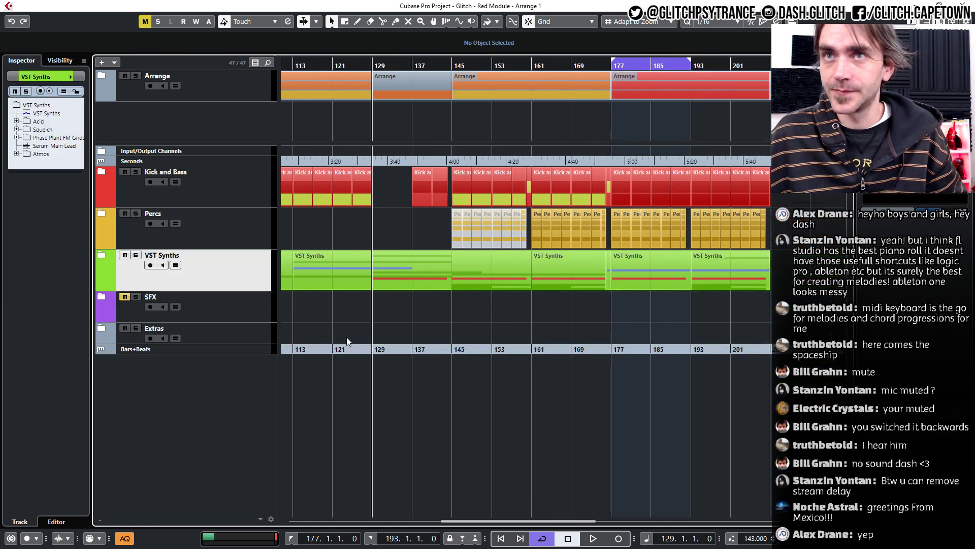
{"action": "scroll", "coordinate": [394, 309], "scroll_direction": "down", "scroll_amount": 3, "text": "ctrl"}
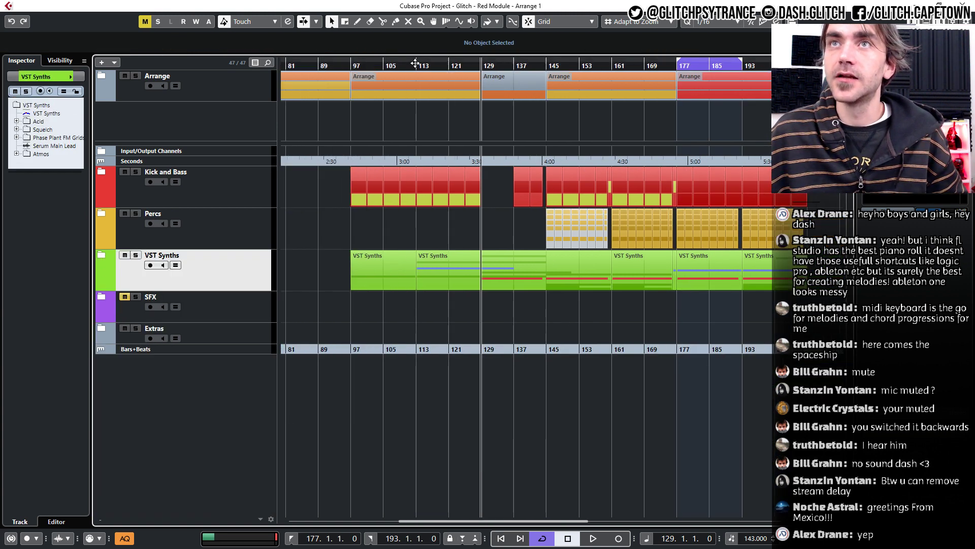
{"action": "left_click", "coordinate": [416, 63]}
{"action": "key", "text": "space"}
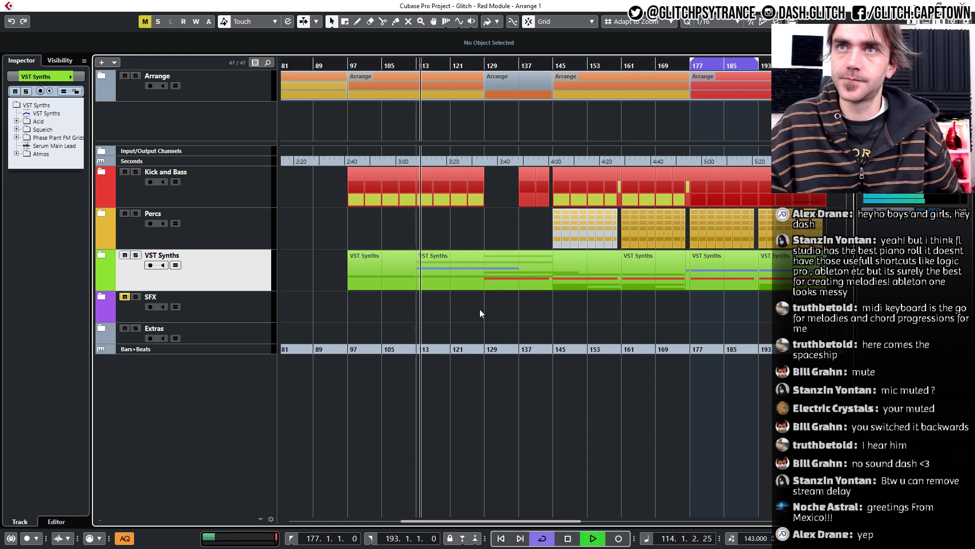
Expand the VST Synths and Phase Plant FM Grids folders to follow the build clips during playback.
{"action": "left_click", "coordinate": [102, 254]}
{"action": "scroll", "coordinate": [466, 359], "scroll_direction": "up", "scroll_amount": 2}
{"action": "scroll", "coordinate": [445, 358], "scroll_direction": "down", "scroll_amount": 2}
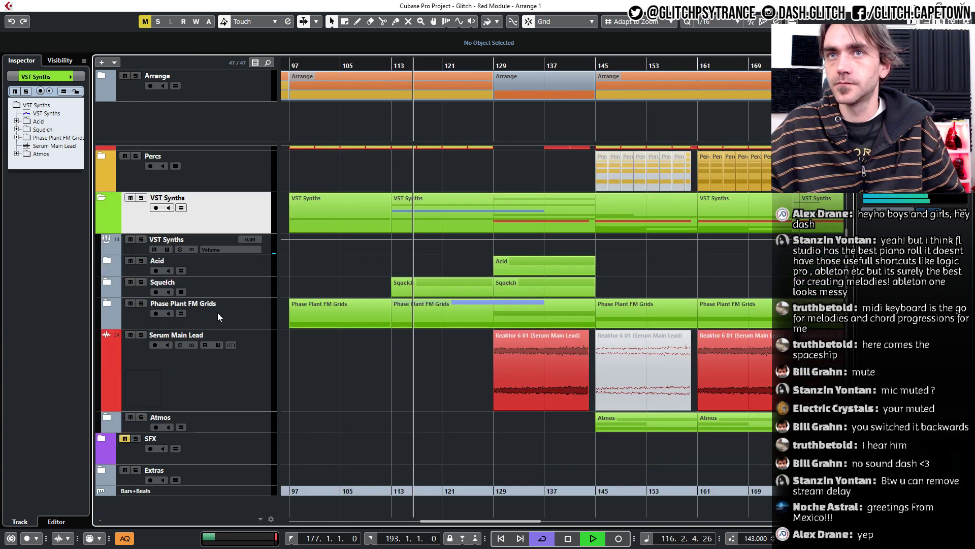
{"action": "left_click", "coordinate": [107, 303]}
{"action": "scroll", "coordinate": [396, 319], "scroll_direction": "down", "scroll_amount": 3}
{"action": "scroll", "coordinate": [405, 318], "scroll_direction": "up", "scroll_amount": 3}
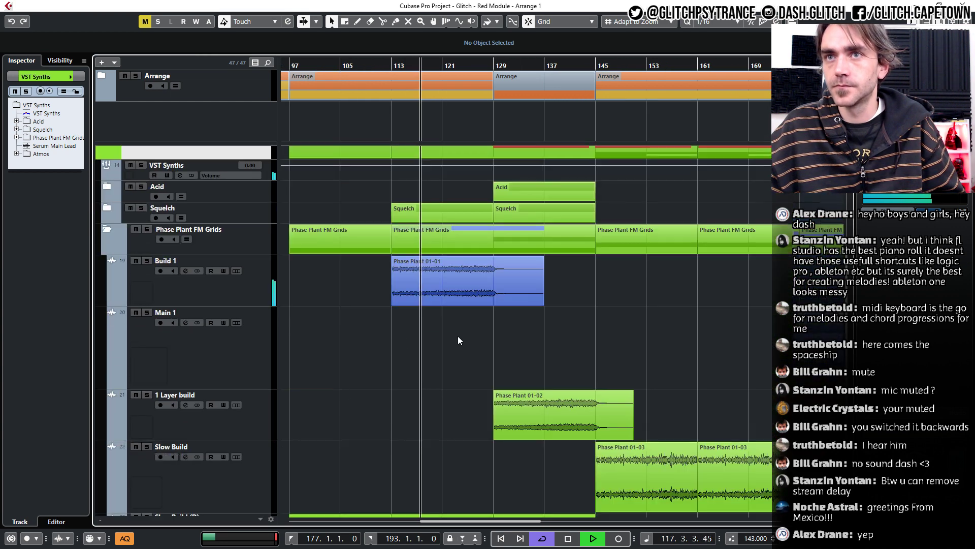
Mute the Slow Build (D) clip that starts at bar 113.
{"action": "scroll", "coordinate": [458, 336], "scroll_direction": "down", "scroll_amount": 1}
{"action": "left_click_drag", "start_coordinate": [257, 445], "coordinate": [257, 503]}
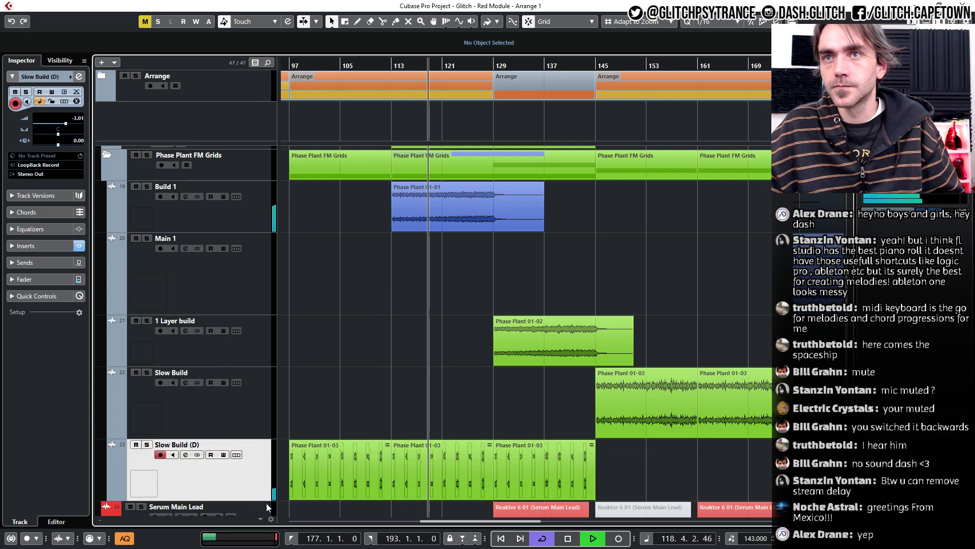
{"action": "scroll", "coordinate": [431, 386], "scroll_direction": "down", "scroll_amount": 1}
{"action": "left_click", "coordinate": [438, 394]}
{"action": "key", "text": "7"}
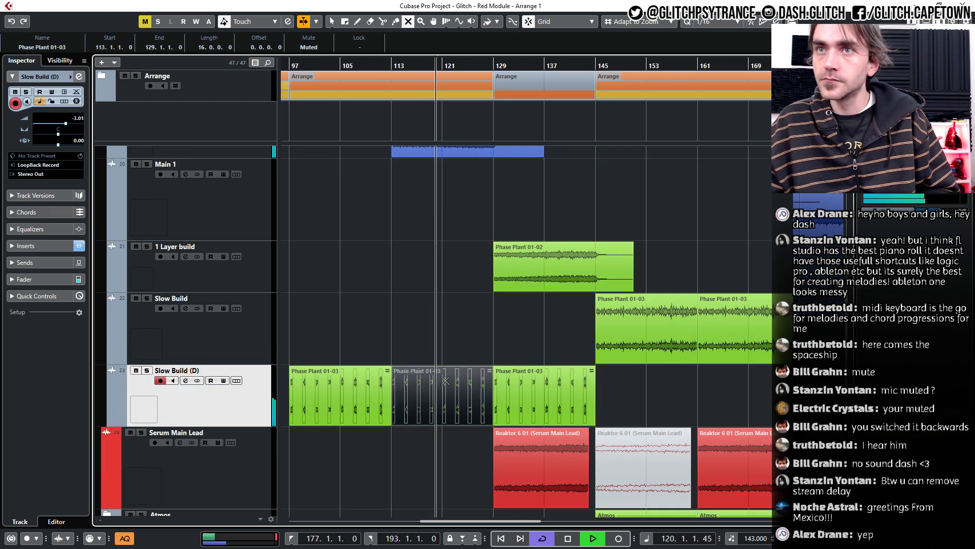
{"action": "left_click", "coordinate": [438, 394]}
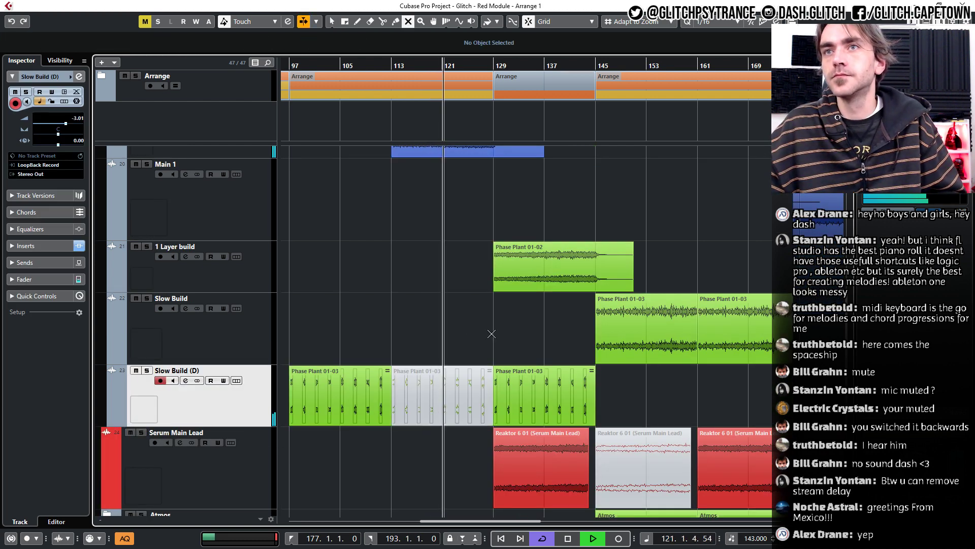
{"action": "key", "text": "1"}
Review how the Phase Plant build clips lead from bar 113 into the Main 1 clips at bar 177 during playback.
{"action": "scroll", "coordinate": [431, 310], "scroll_direction": "up", "scroll_amount": 3}
{"action": "scroll", "coordinate": [450, 323], "scroll_direction": "down", "scroll_amount": 3}
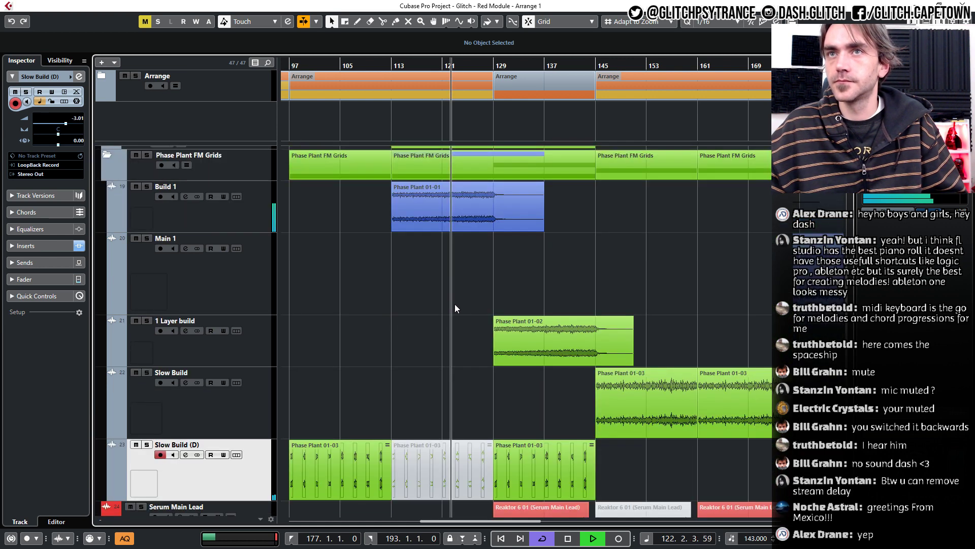
{"action": "key", "text": "g"}
{"action": "key", "text": "g"}
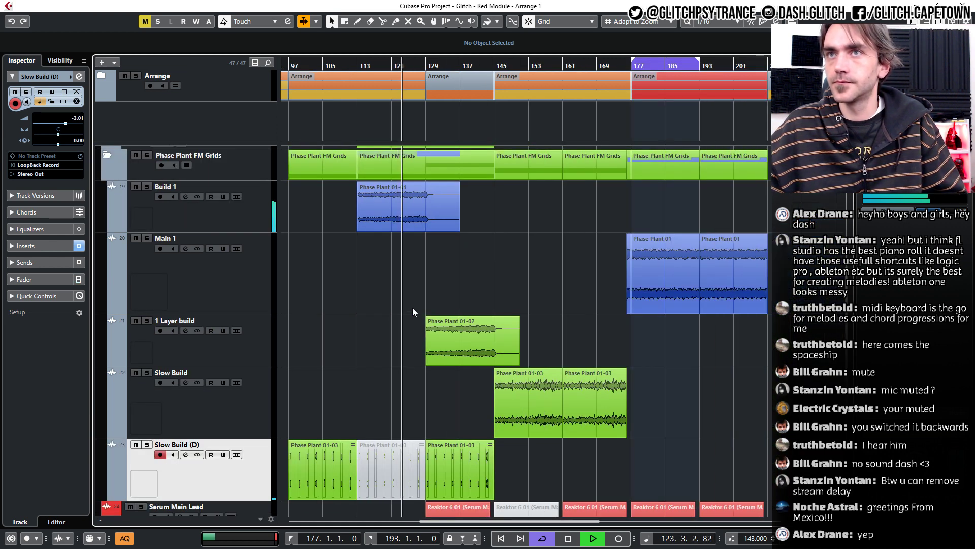
{"action": "scroll", "coordinate": [467, 336], "scroll_direction": "up", "scroll_amount": 6}
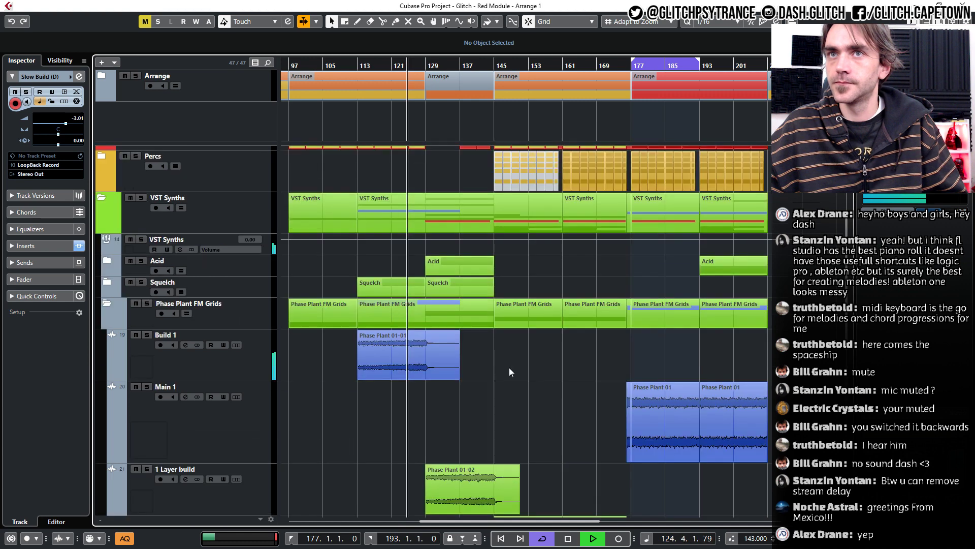
{"action": "scroll", "coordinate": [540, 388], "scroll_direction": "down", "scroll_amount": 3}
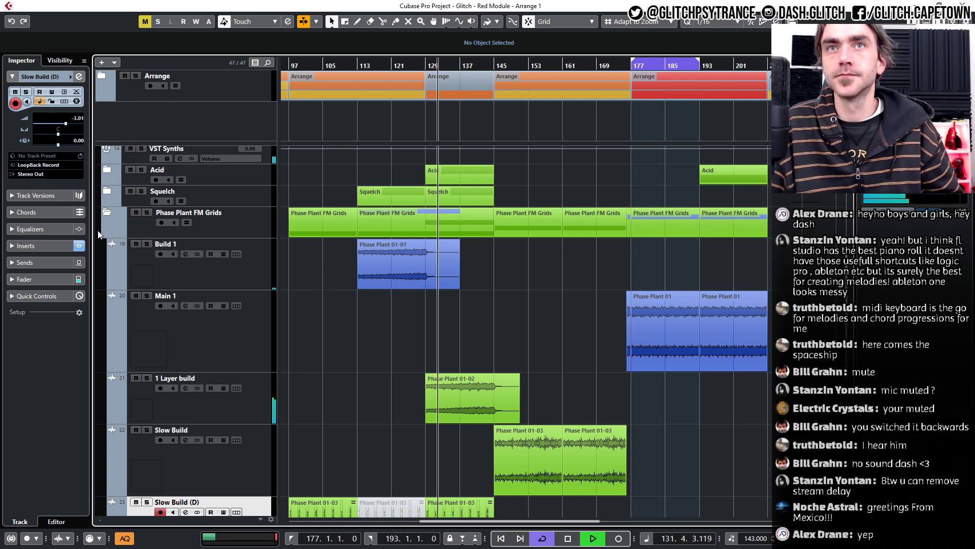
Collapse the Phase Plant FM Grids folder, check the Serum Main Lead clip at bar 129, and stop playback.
{"action": "left_click", "coordinate": [107, 211]}
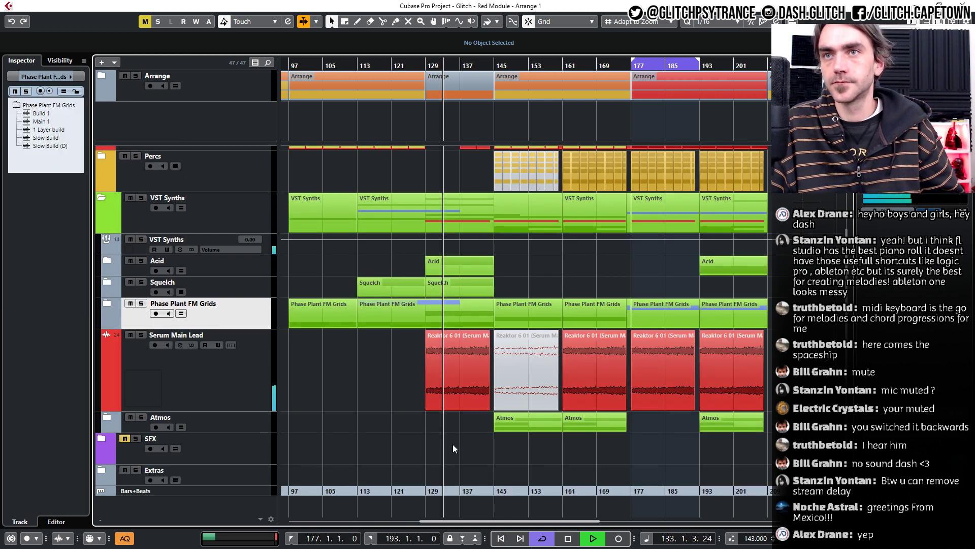
{"action": "scroll", "coordinate": [454, 444], "scroll_direction": "up", "scroll_amount": 4}
{"action": "left_click", "coordinate": [426, 397]}
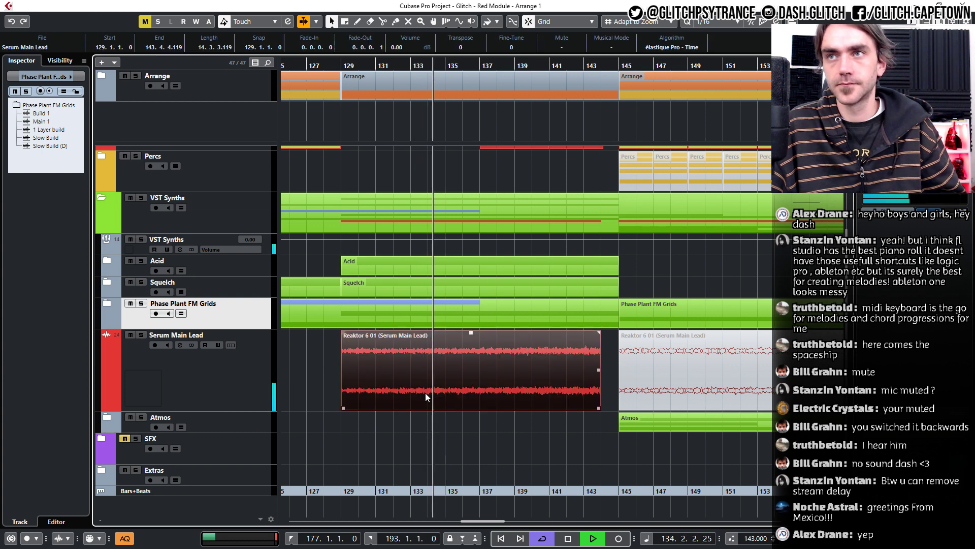
{"action": "left_click", "coordinate": [525, 446]}
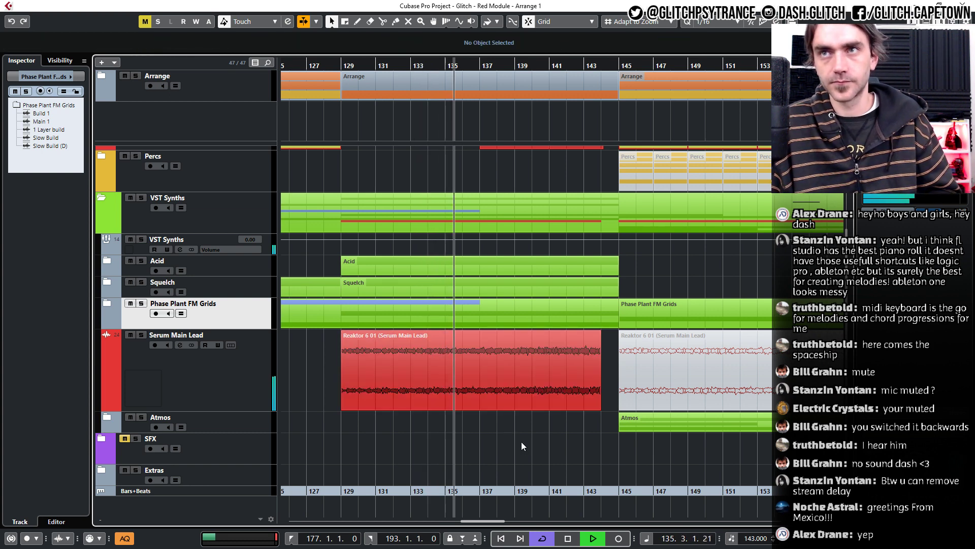
{"action": "key", "text": "space"}
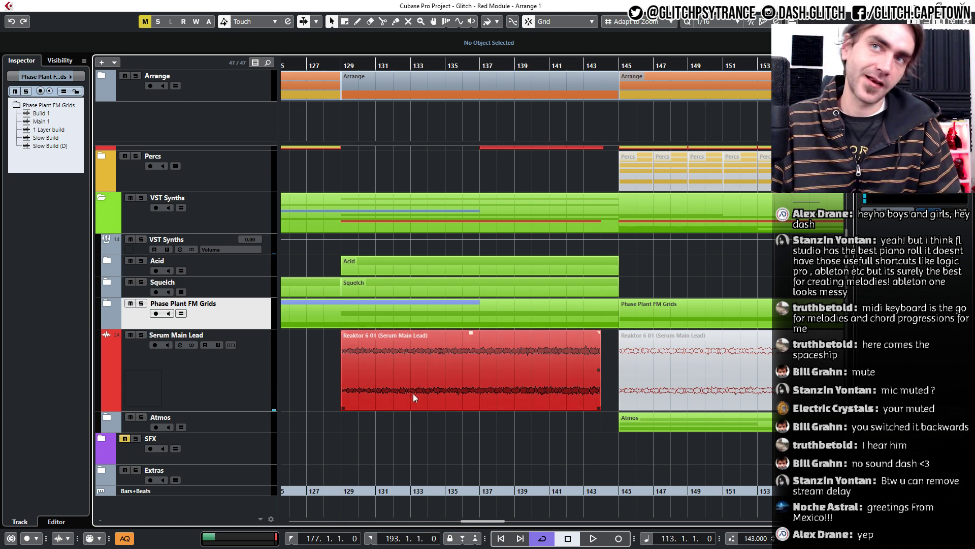
Place the playhead at bar 129 and examine the opening waveform of the Serum Main Lead clip up close.
{"action": "left_click", "coordinate": [343, 66]}
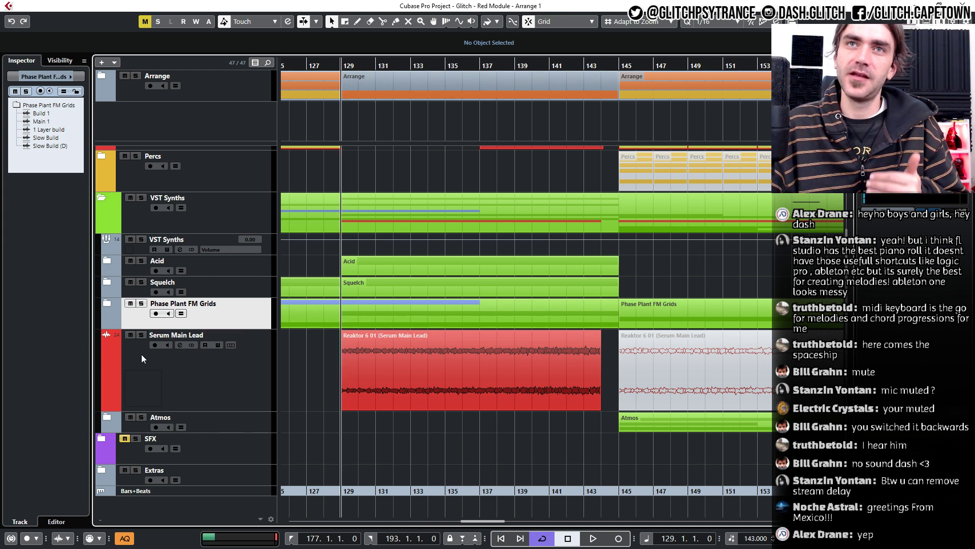
{"action": "left_click", "coordinate": [384, 389]}
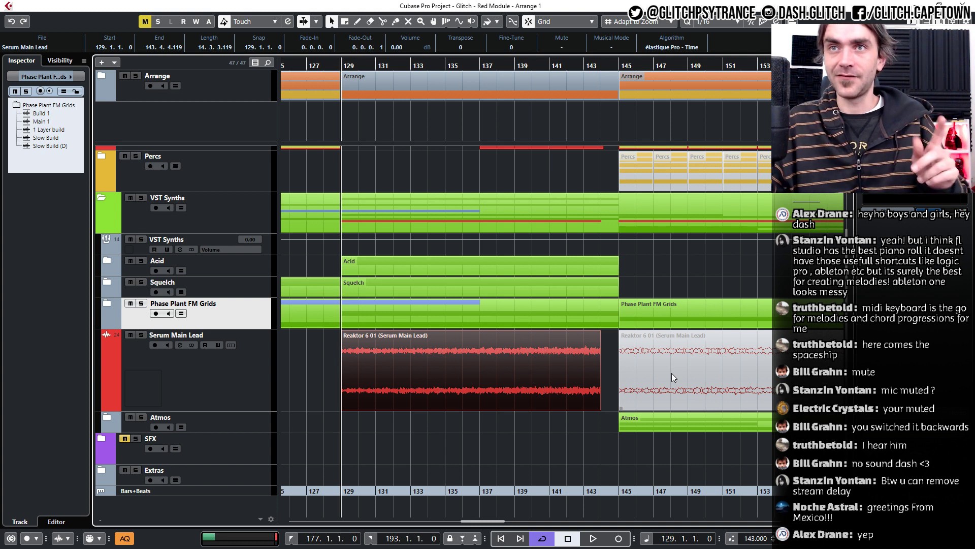
{"action": "left_click", "coordinate": [391, 389]}
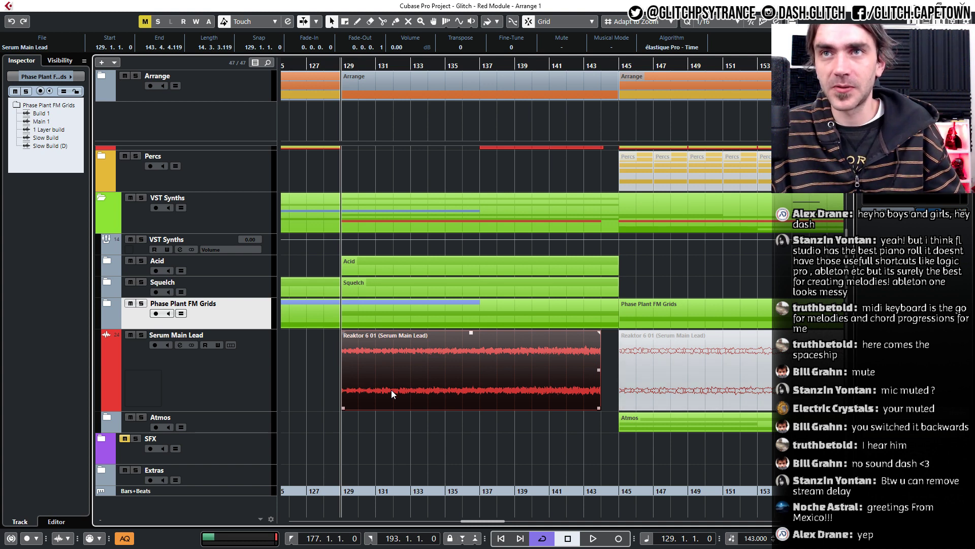
{"action": "scroll", "coordinate": [346, 416], "scroll_direction": "up", "scroll_amount": 5}
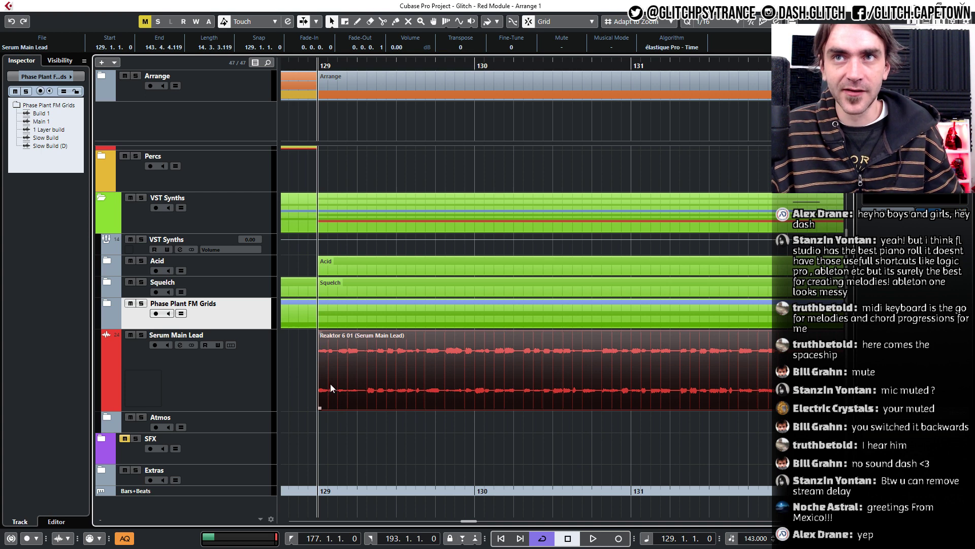
{"action": "scroll", "coordinate": [349, 381], "scroll_direction": "up", "scroll_amount": 2}
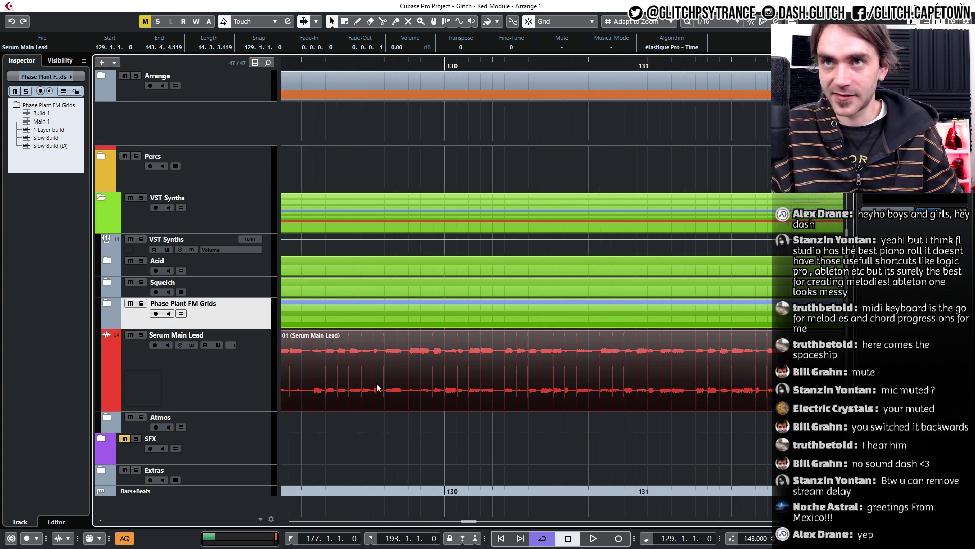
Deselect the Serum Main Lead clip and look over the arrangement of all tracks around and beyond bar 129.
{"action": "scroll", "coordinate": [319, 388], "scroll_direction": "left", "scroll_amount": 3}
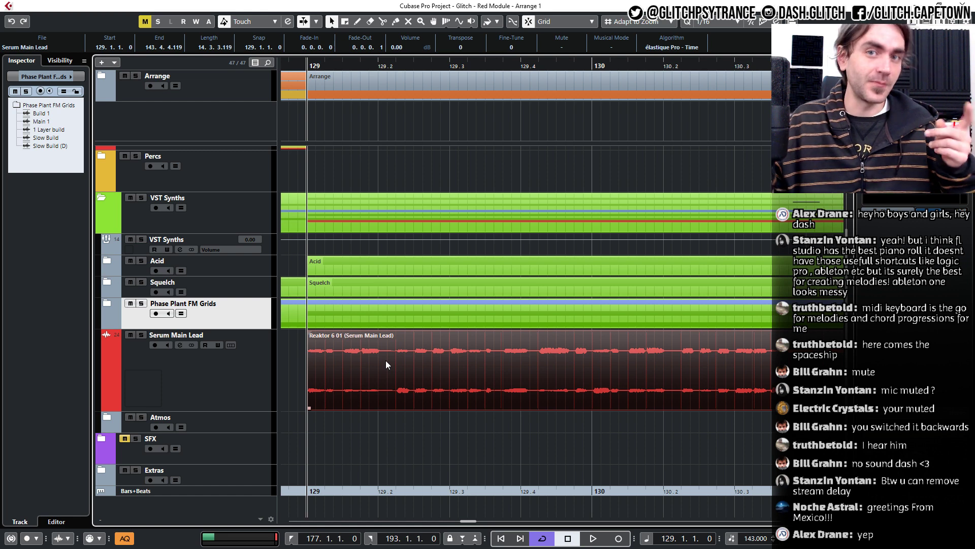
{"action": "scroll", "coordinate": [385, 361], "scroll_direction": "down", "scroll_amount": 4}
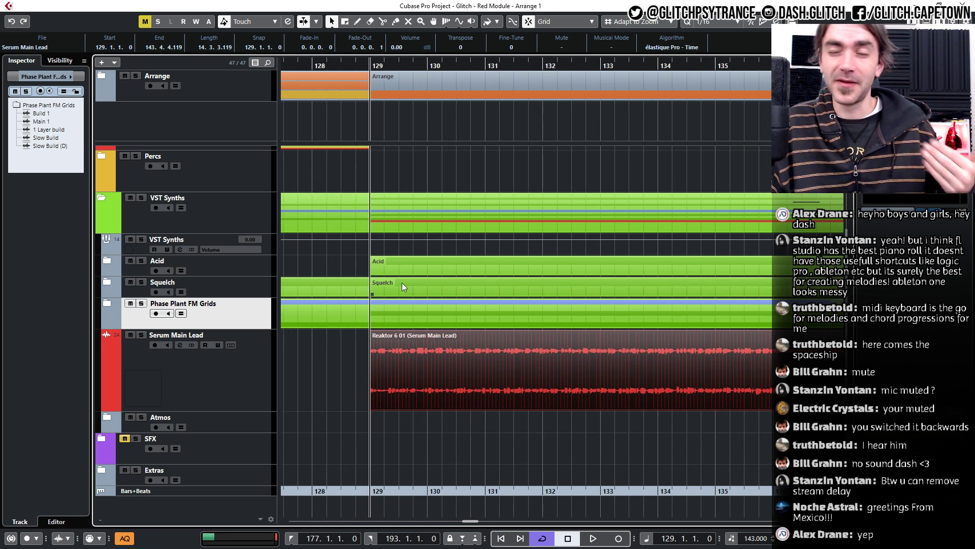
{"action": "scroll", "coordinate": [401, 282], "scroll_direction": "down", "scroll_amount": 3}
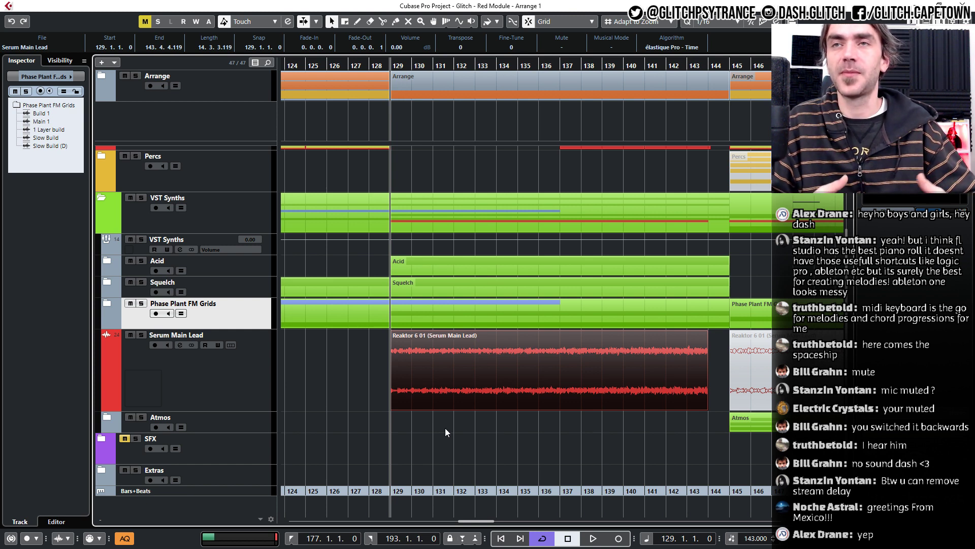
{"action": "left_click", "coordinate": [445, 428]}
{"action": "key", "text": "g"}
{"action": "key", "text": "g"}
{"action": "key", "text": "g"}
{"action": "key", "text": "g"}
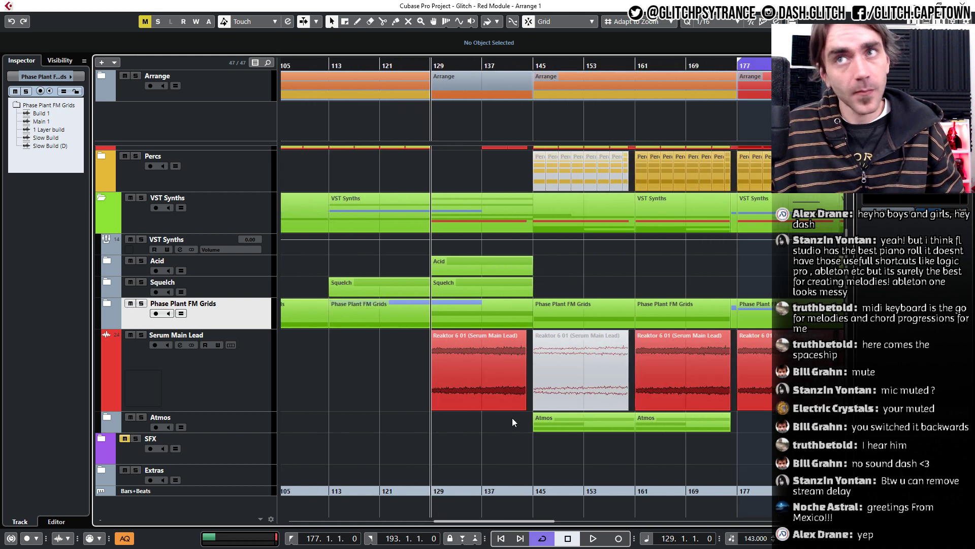
{"action": "scroll", "coordinate": [454, 445], "scroll_direction": "right", "scroll_amount": 2}
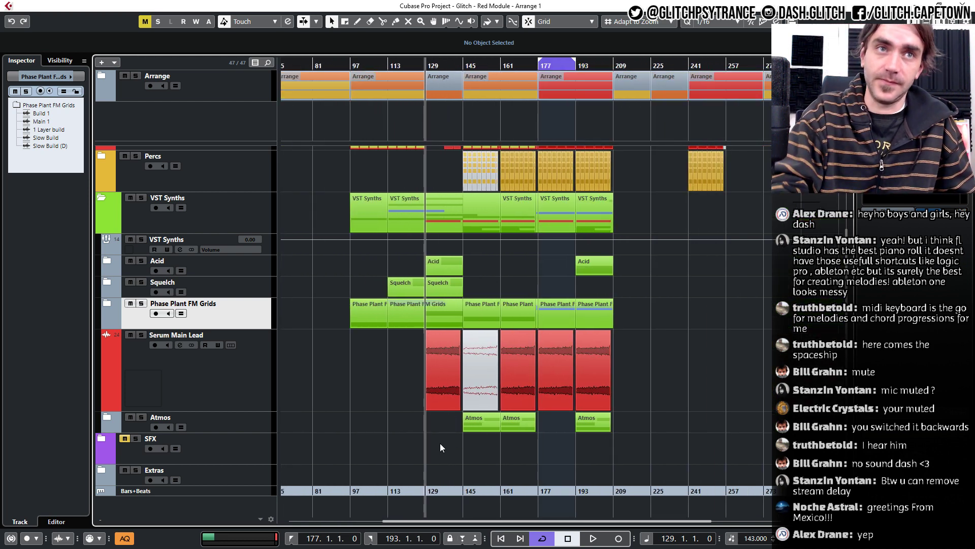
Play from bar 129 with Serum Main Lead and Phase Plant FM Grids soloed, and clear all solos after listening.
{"action": "key", "text": "space"}
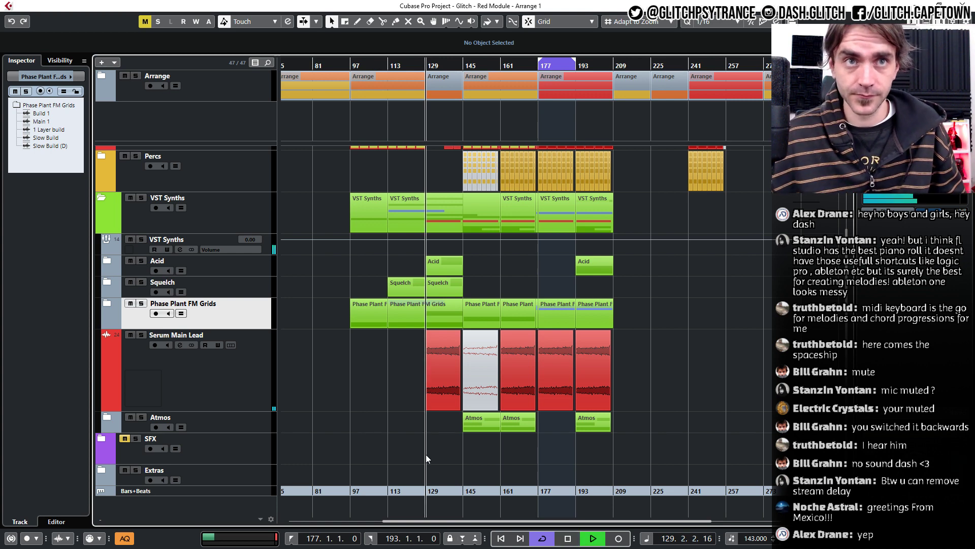
{"action": "key", "text": "h"}
{"action": "key", "text": "h"}
{"action": "key", "text": "h"}
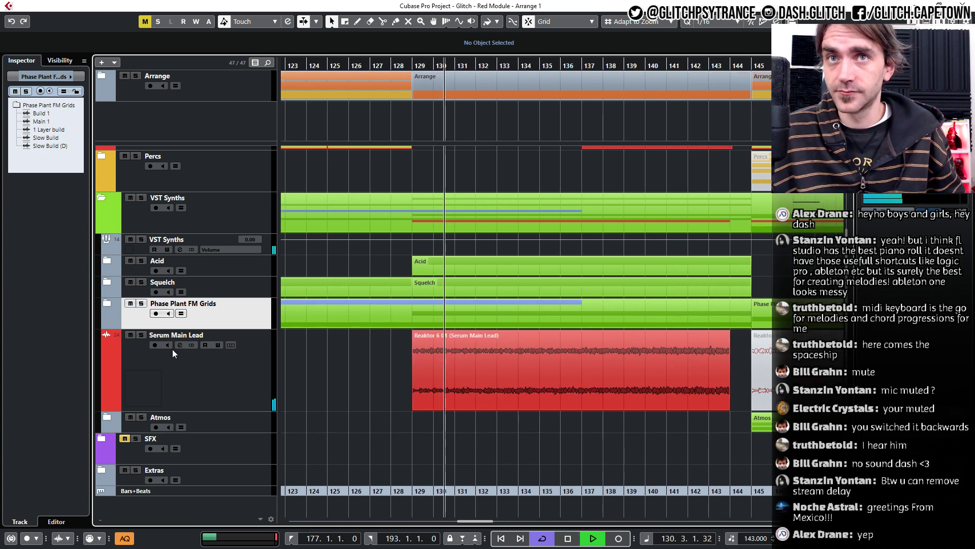
{"action": "left_click", "coordinate": [141, 335]}
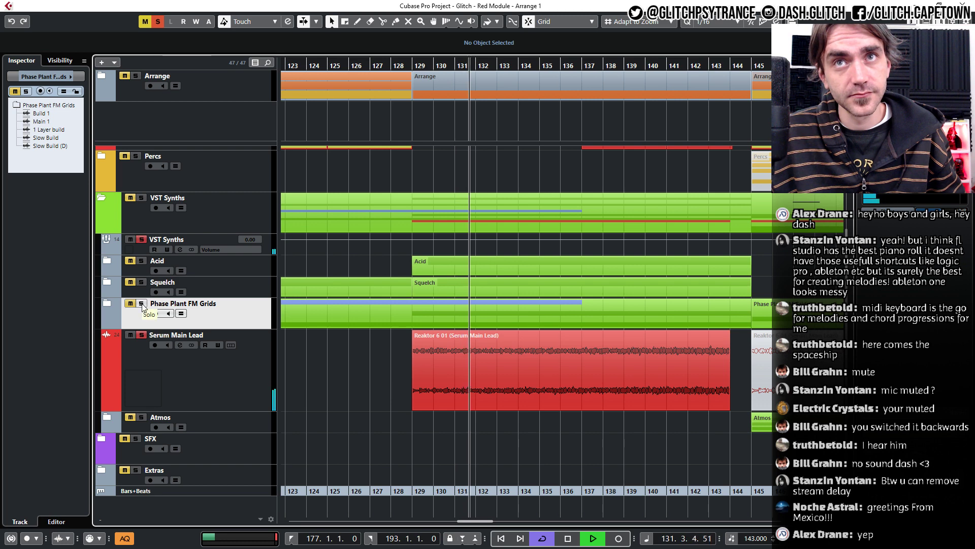
{"action": "left_click", "coordinate": [141, 303]}
{"action": "left_click", "coordinate": [141, 335]}
{"action": "left_click", "coordinate": [141, 334]}
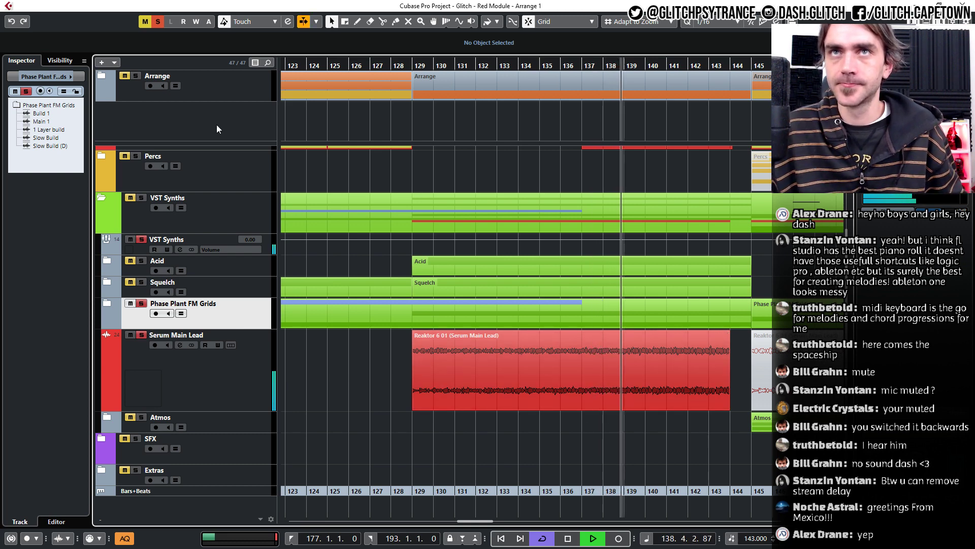
{"action": "left_click", "coordinate": [158, 22]}
Expand the Phase Plant FM Grids folder during playback and select the clip at bar 129 on the 1 Layer build track.
{"action": "scroll", "coordinate": [705, 409], "scroll_direction": "down", "scroll_amount": 4}
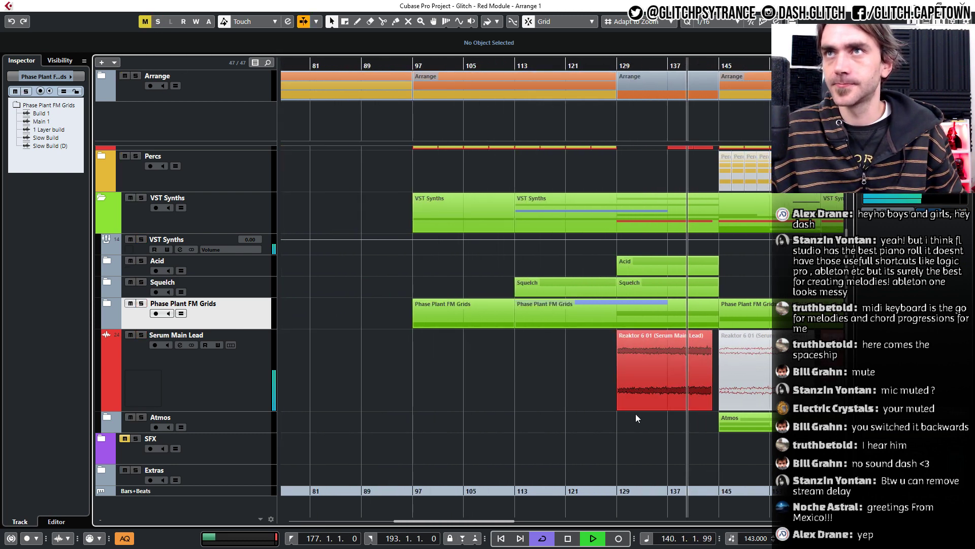
{"action": "scroll", "coordinate": [636, 414], "scroll_direction": "right", "scroll_amount": 4}
{"action": "scroll", "coordinate": [617, 416], "scroll_direction": "up", "scroll_amount": 3}
{"action": "scroll", "coordinate": [679, 428], "scroll_direction": "down", "scroll_amount": 3}
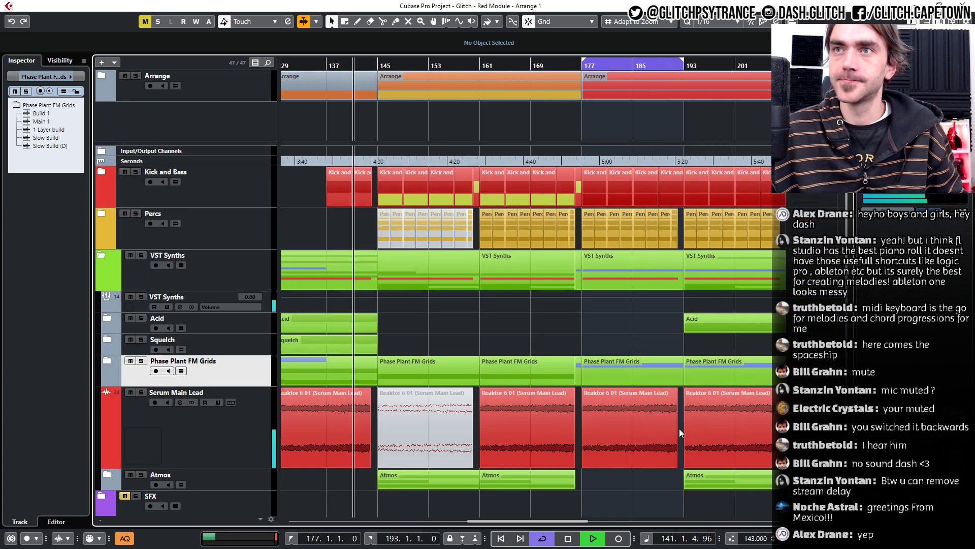
{"action": "scroll", "coordinate": [667, 428], "scroll_direction": "down", "scroll_amount": 3}
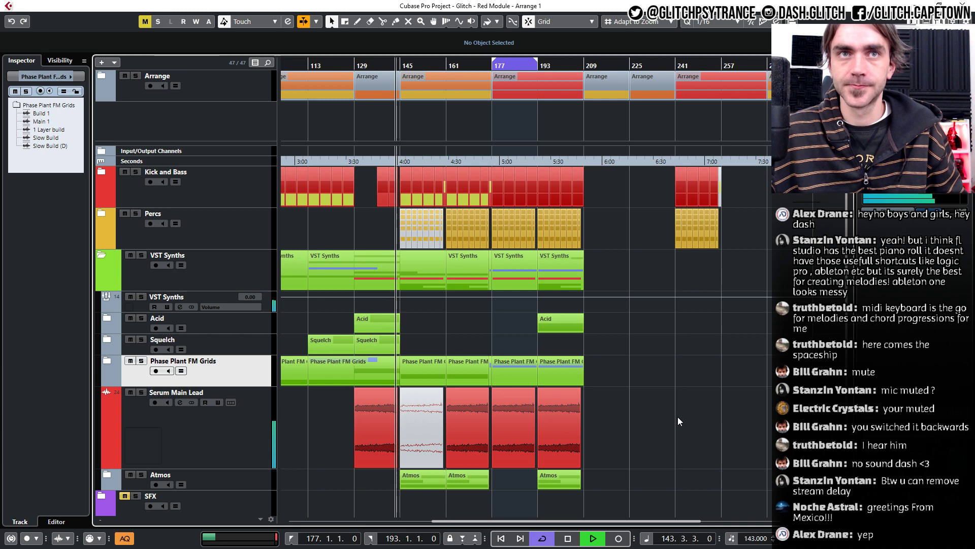
{"action": "scroll", "coordinate": [636, 414], "scroll_direction": "up", "scroll_amount": 4}
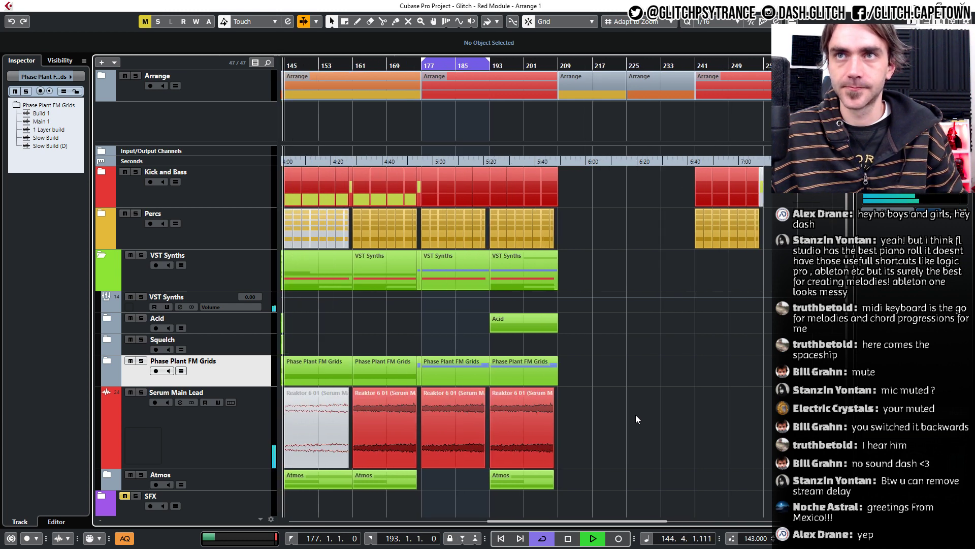
{"action": "scroll", "coordinate": [485, 422], "scroll_direction": "up", "scroll_amount": 4}
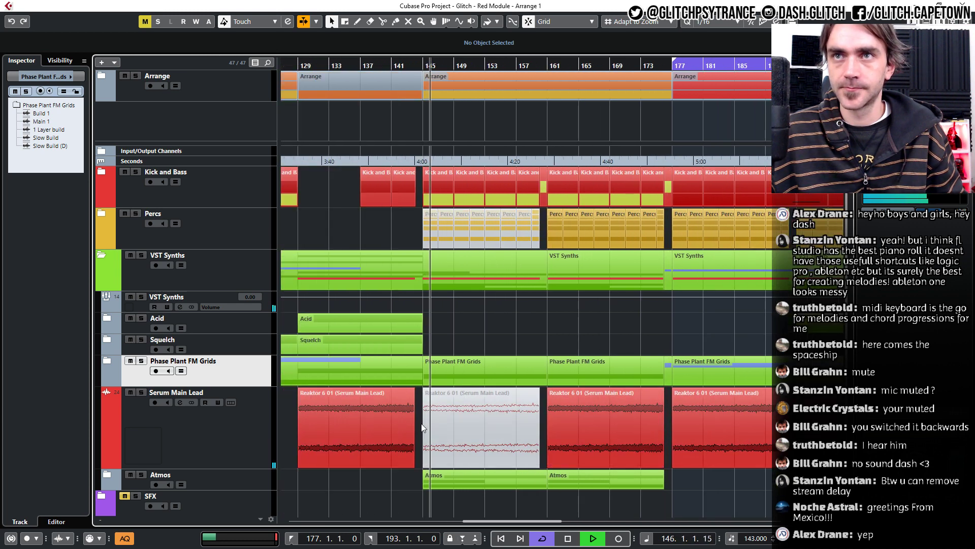
{"action": "left_click", "coordinate": [105, 360]}
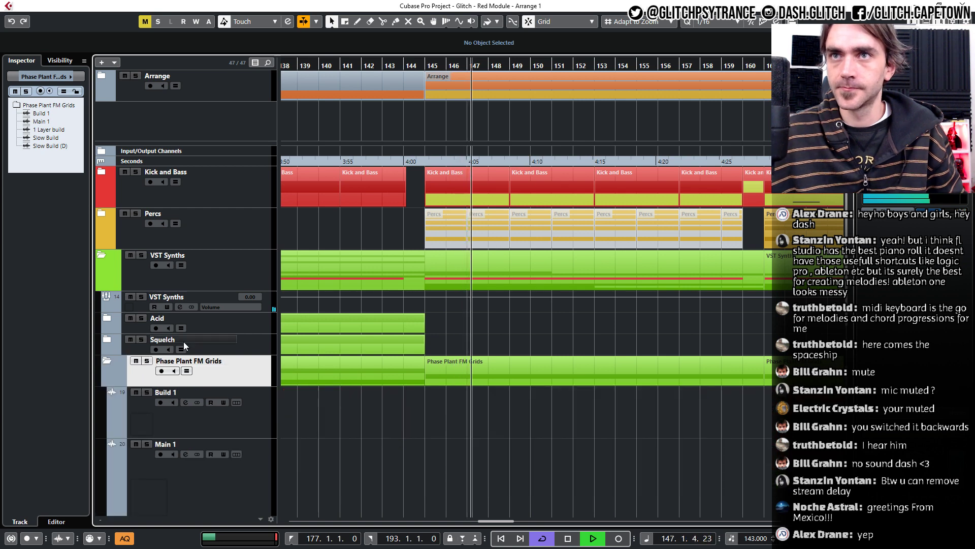
{"action": "scroll", "coordinate": [475, 358], "scroll_direction": "down", "scroll_amount": 5}
{"action": "scroll", "coordinate": [432, 346], "scroll_direction": "up", "scroll_amount": 3}
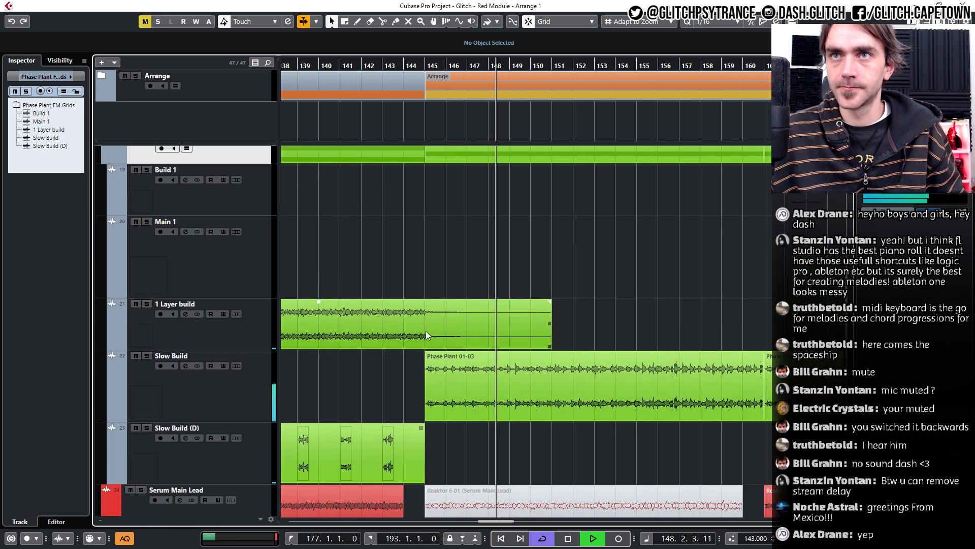
{"action": "left_click", "coordinate": [426, 331]}
Compare the Phase Plant FM Grids subtrack clips with the Serum Main Lead between bars 129 and 209, and collapse the folder.
{"action": "scroll", "coordinate": [441, 408], "scroll_direction": "down", "scroll_amount": 2}
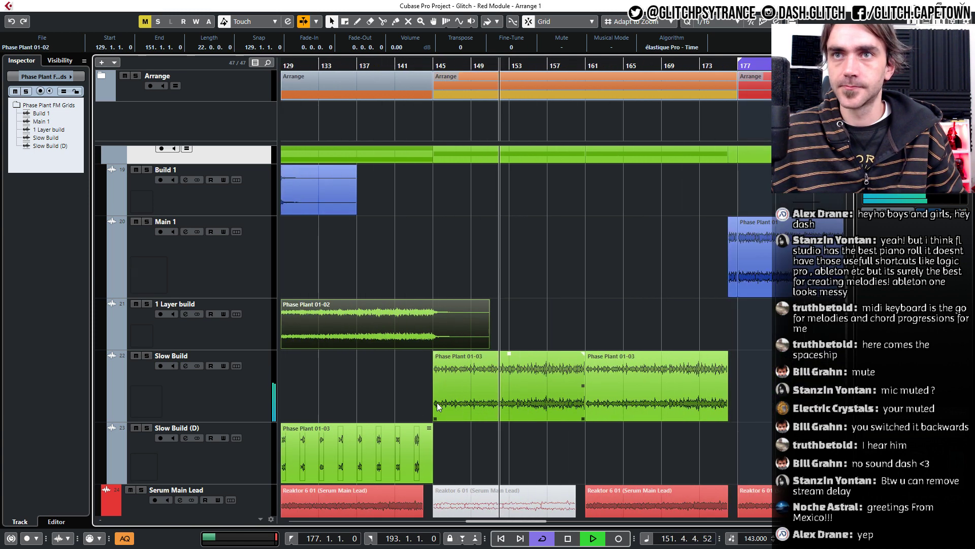
{"action": "scroll", "coordinate": [436, 402], "scroll_direction": "down", "scroll_amount": 2}
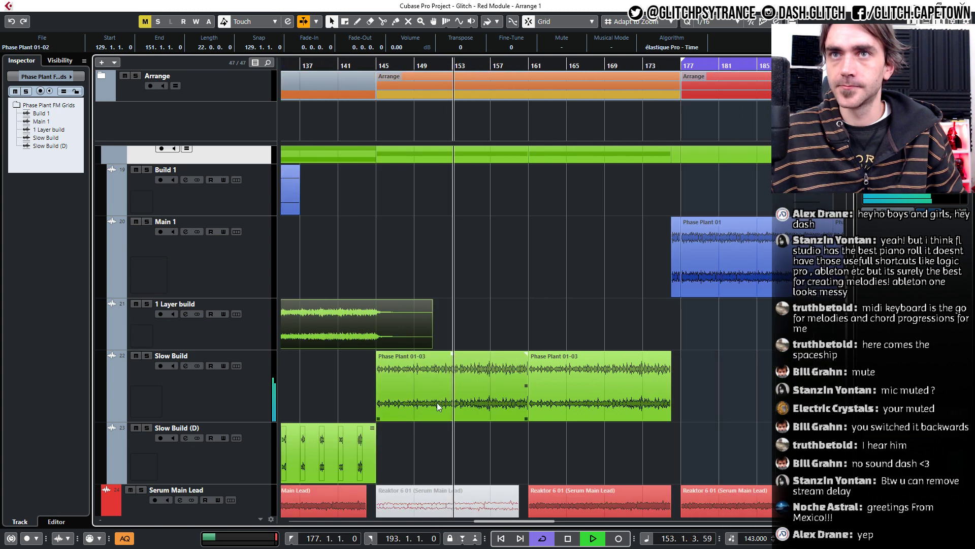
{"action": "scroll", "coordinate": [437, 403], "scroll_direction": "down", "scroll_amount": 3}
{"action": "scroll", "coordinate": [437, 403], "scroll_direction": "up", "scroll_amount": 4}
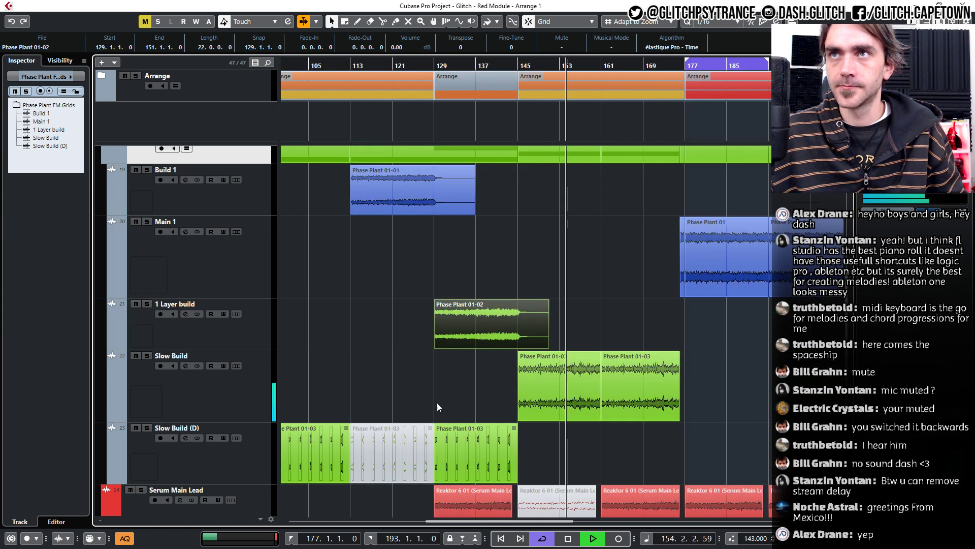
{"action": "scroll", "coordinate": [437, 402], "scroll_direction": "up", "scroll_amount": 1}
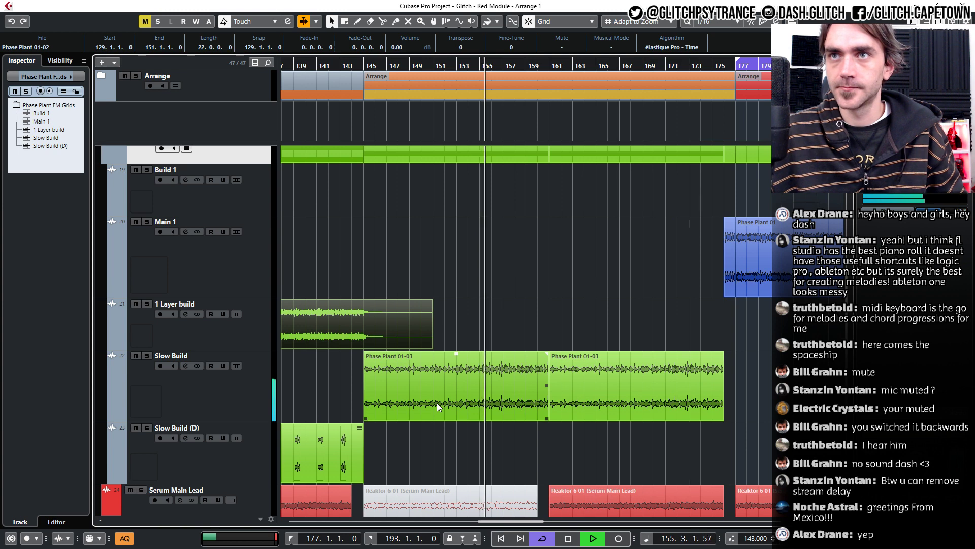
{"action": "scroll", "coordinate": [437, 402], "scroll_direction": "down", "scroll_amount": 1}
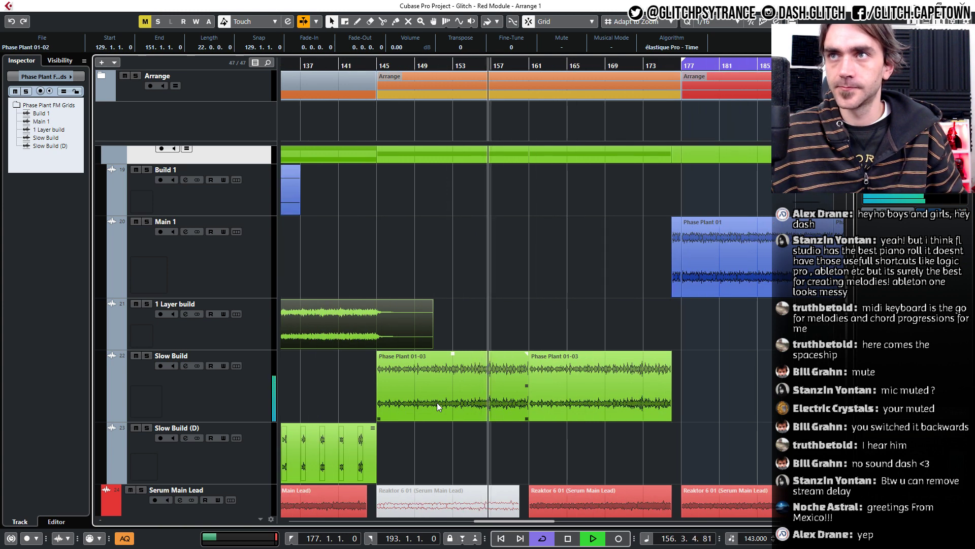
{"action": "scroll", "coordinate": [437, 402], "scroll_direction": "down", "scroll_amount": 3}
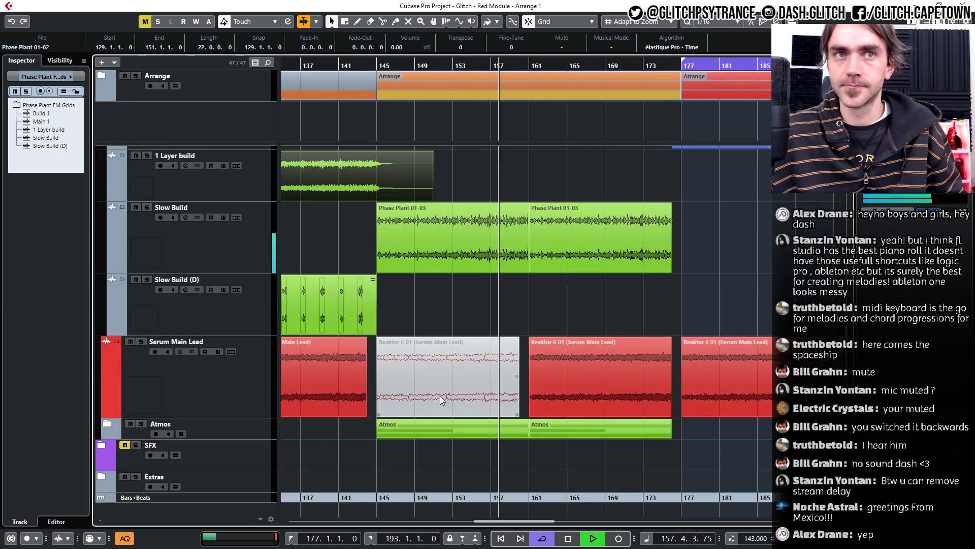
{"action": "left_click", "coordinate": [767, 288]}
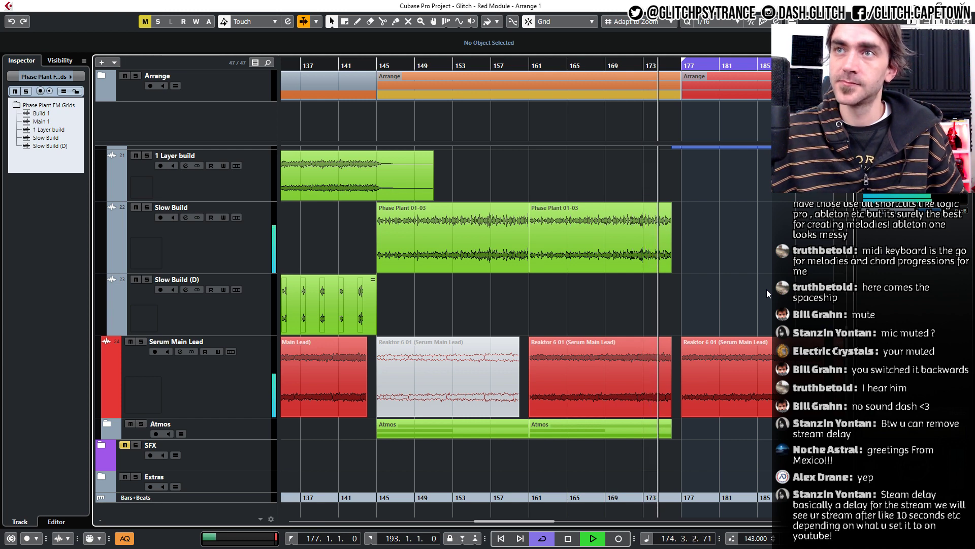
{"action": "scroll", "coordinate": [748, 284], "scroll_direction": "down", "scroll_amount": 3}
{"action": "scroll", "coordinate": [731, 289], "scroll_direction": "right", "scroll_amount": 5}
{"action": "scroll", "coordinate": [689, 303], "scroll_direction": "up", "scroll_amount": 2}
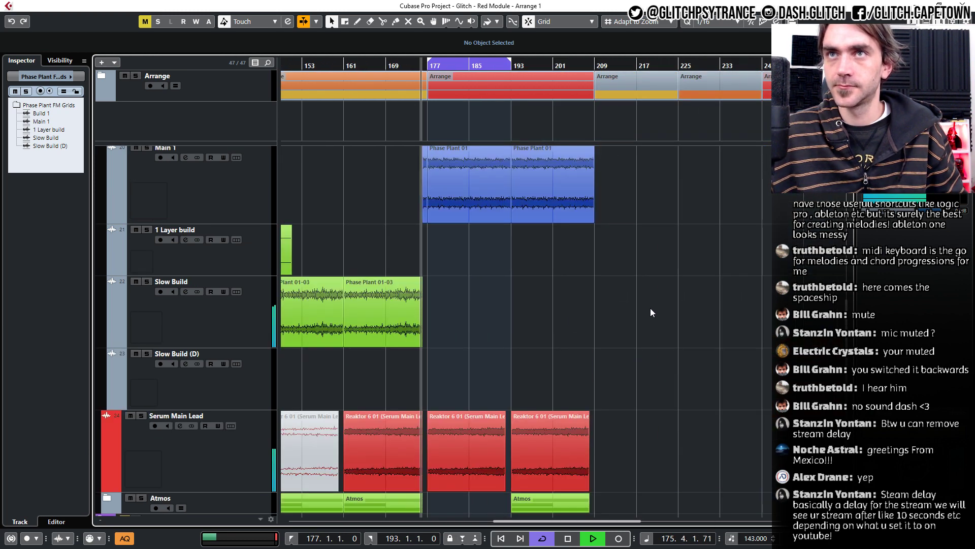
{"action": "scroll", "coordinate": [674, 309], "scroll_direction": "up", "scroll_amount": 5}
{"action": "scroll", "coordinate": [684, 337], "scroll_direction": "down", "scroll_amount": 5}
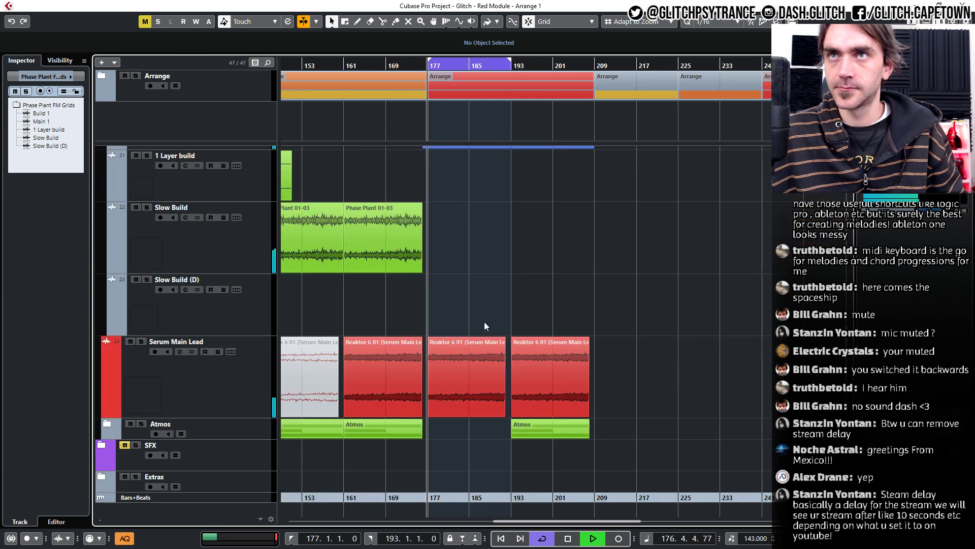
{"action": "scroll", "coordinate": [484, 321], "scroll_direction": "up", "scroll_amount": 2}
{"action": "scroll", "coordinate": [492, 310], "scroll_direction": "up", "scroll_amount": 4}
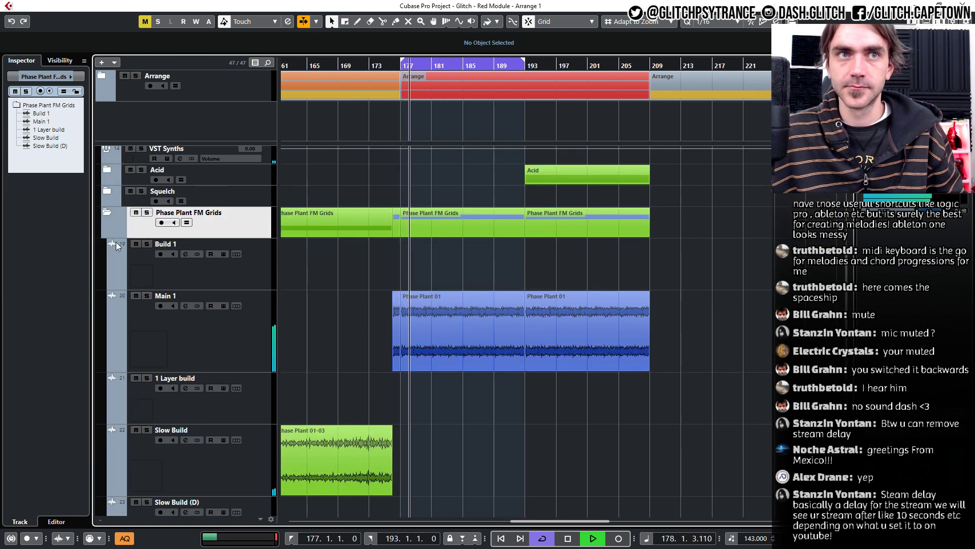
{"action": "left_click", "coordinate": [108, 215]}
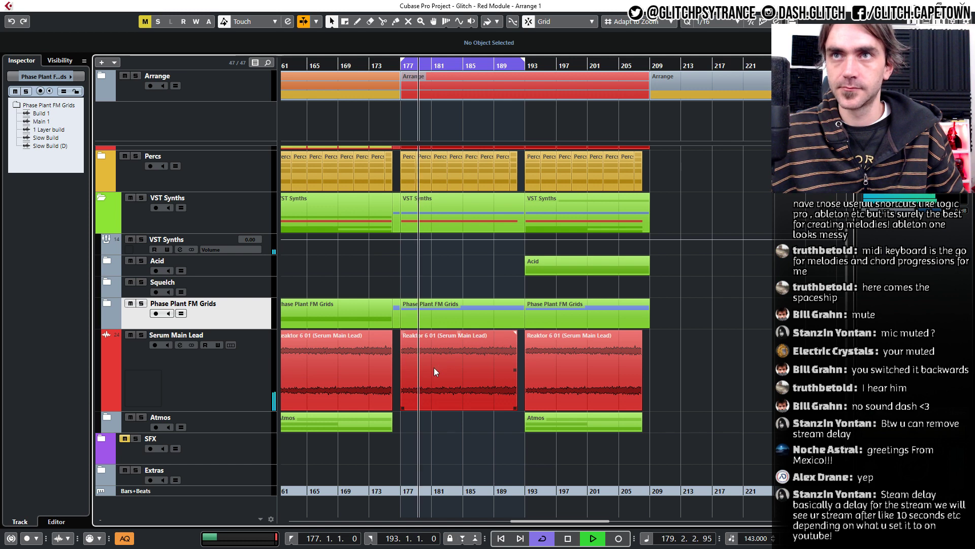
Expand the Squelch folder and copy the Serum Psychedelic-11 clip from bar 129 to bar 193 on the Stereo Out (R) 07 track.
{"action": "scroll", "coordinate": [433, 367], "scroll_direction": "up", "scroll_amount": 2}
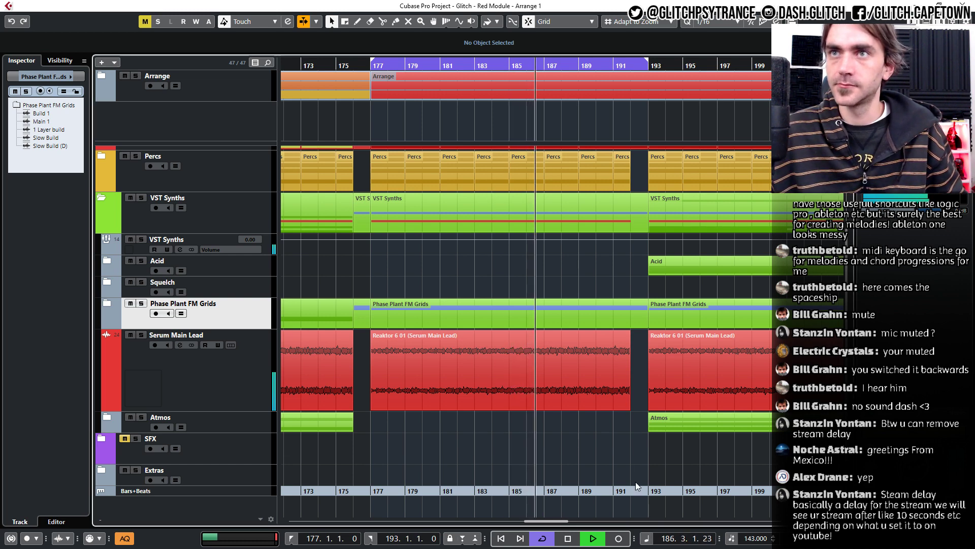
{"action": "scroll", "coordinate": [620, 454], "scroll_direction": "down", "scroll_amount": 3}
{"action": "scroll", "coordinate": [604, 467], "scroll_direction": "right", "scroll_amount": 2}
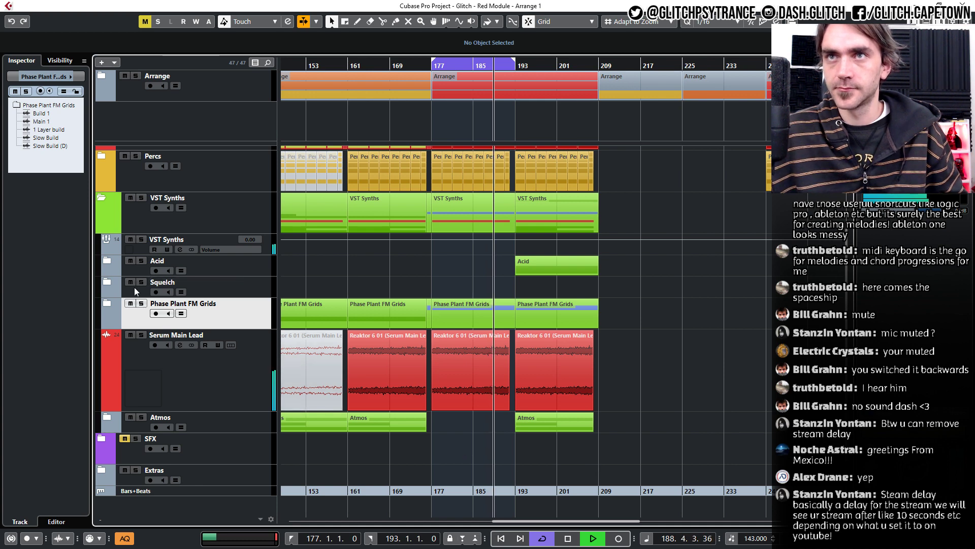
{"action": "left_click", "coordinate": [105, 279]}
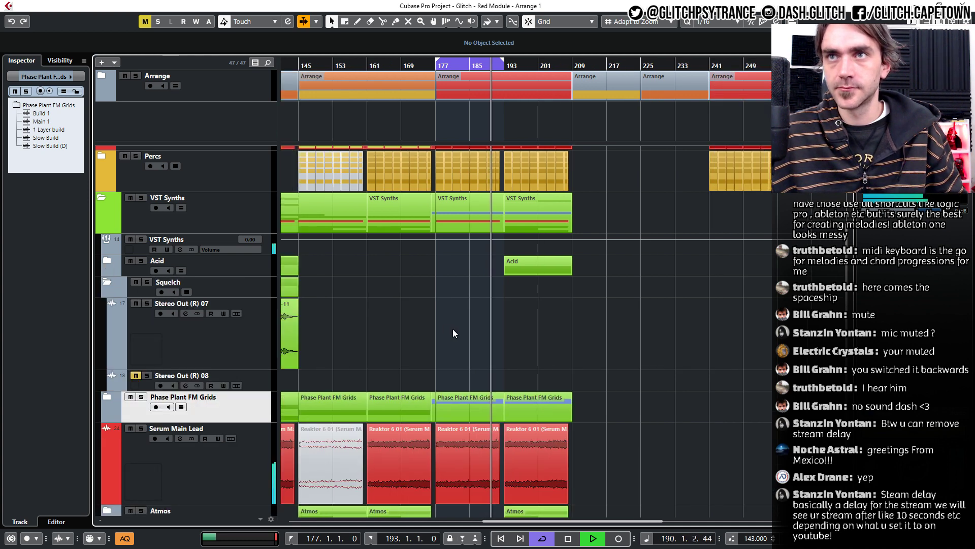
{"action": "scroll", "coordinate": [452, 327], "scroll_direction": "down", "scroll_amount": 2}
{"action": "left_click_drag", "start_coordinate": [393, 343], "coordinate": [629, 337]}
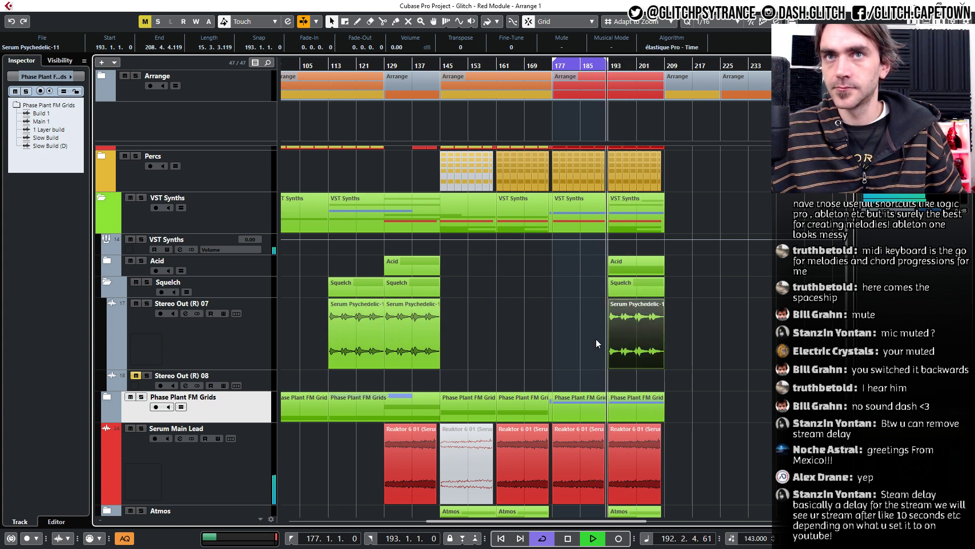
Set the loop range from bar 193 to bar 214, covering the section with the copied Squelch clip.
{"action": "key", "text": "h"}
{"action": "key", "text": "h"}
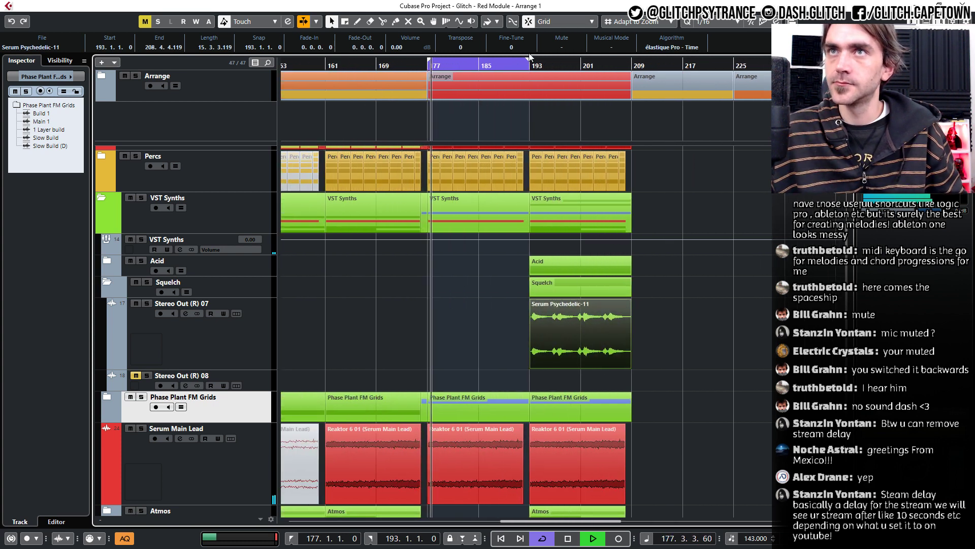
{"action": "left_click", "coordinate": [502, 66]}
{"action": "left_click_drag", "start_coordinate": [531, 59], "coordinate": [663, 60]}
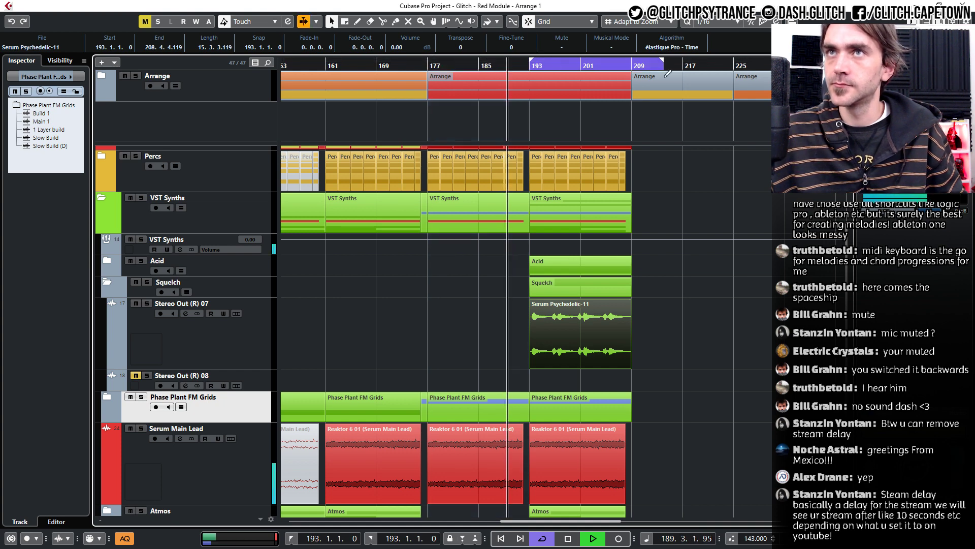
{"action": "scroll", "coordinate": [718, 383], "scroll_direction": "up", "scroll_amount": 1}
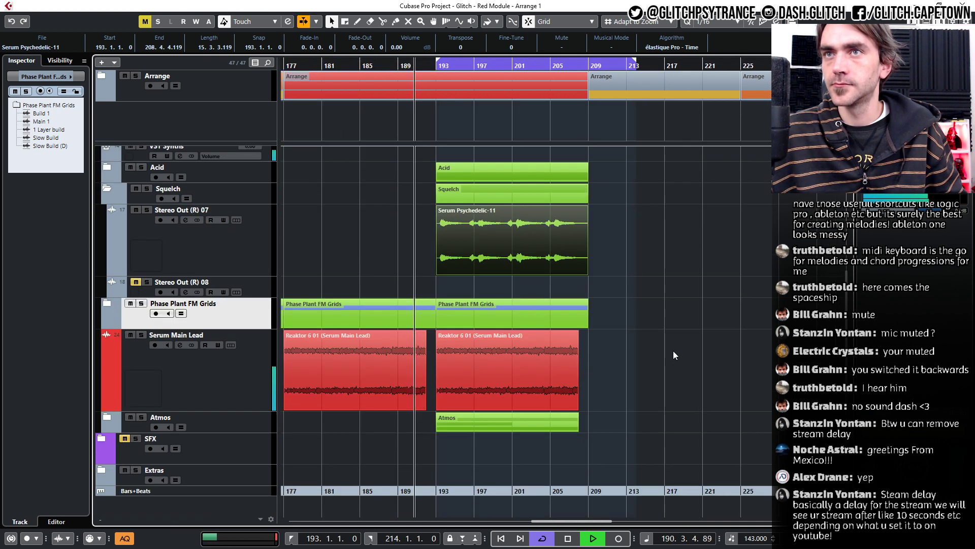
{"action": "scroll", "coordinate": [673, 352], "scroll_direction": "down", "scroll_amount": 2}
{"action": "scroll", "coordinate": [628, 365], "scroll_direction": "up", "scroll_amount": 2}
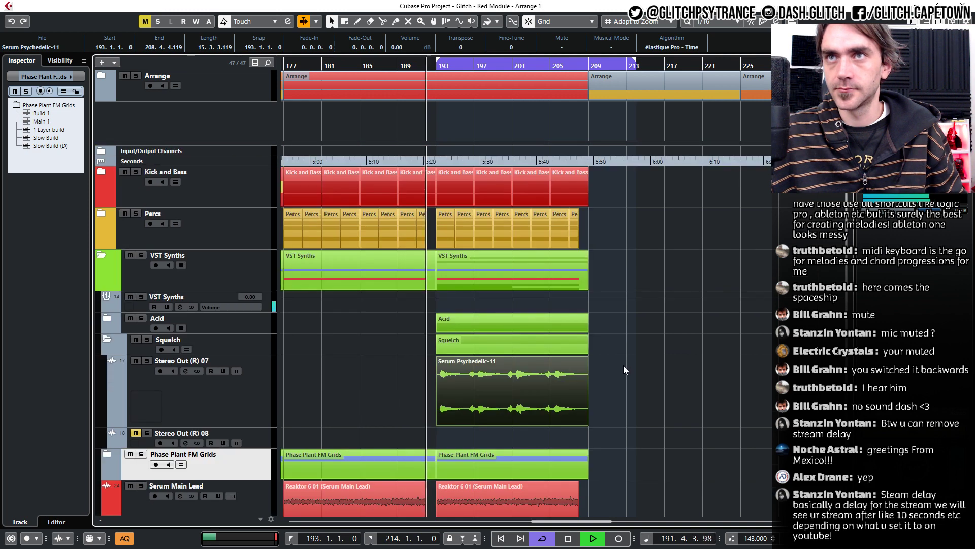
Trim the Kick and Bass part starting at bar 189 so that it ends at bar 192.
{"action": "left_click", "coordinate": [670, 377]}
{"action": "scroll", "coordinate": [668, 377], "scroll_direction": "down", "scroll_amount": 2}
{"action": "scroll", "coordinate": [424, 328], "scroll_direction": "up", "scroll_amount": 2}
{"action": "scroll", "coordinate": [425, 328], "scroll_direction": "up", "scroll_amount": 1}
{"action": "scroll", "coordinate": [435, 288], "scroll_direction": "up", "scroll_amount": 3}
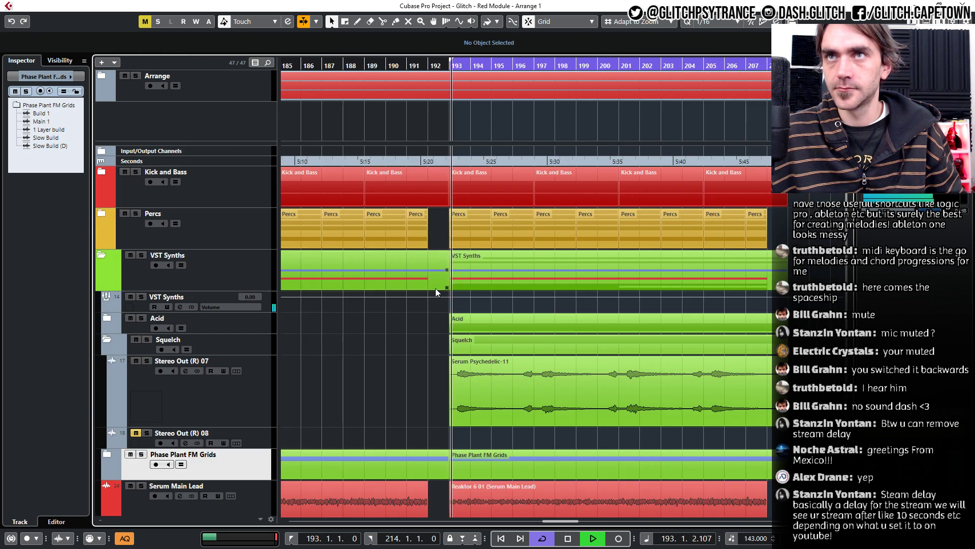
{"action": "left_click_drag", "start_coordinate": [446, 204], "coordinate": [428, 221]}
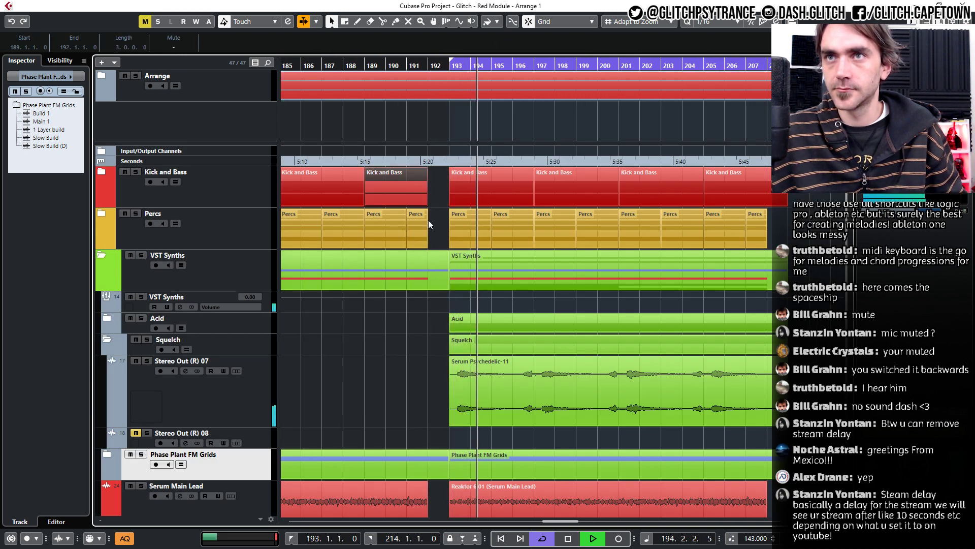
{"action": "scroll", "coordinate": [434, 349], "scroll_direction": "down", "scroll_amount": 2}
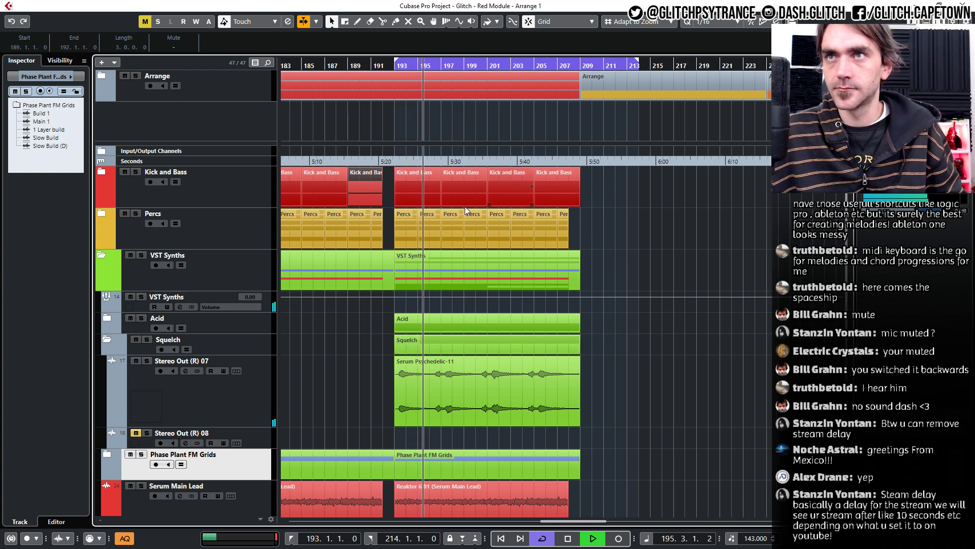
Collapse the Squelch and VST Synths folders and copy the VST Synths part from bar 193 to bar 209.
{"action": "left_click", "coordinate": [104, 340]}
{"action": "left_click", "coordinate": [100, 253]}
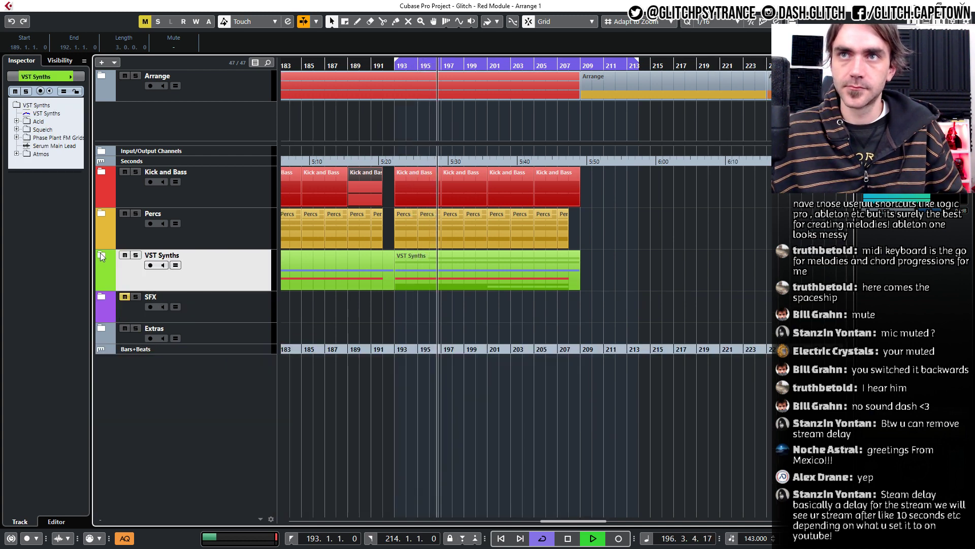
{"action": "left_click_drag", "start_coordinate": [637, 62], "coordinate": [590, 81]}
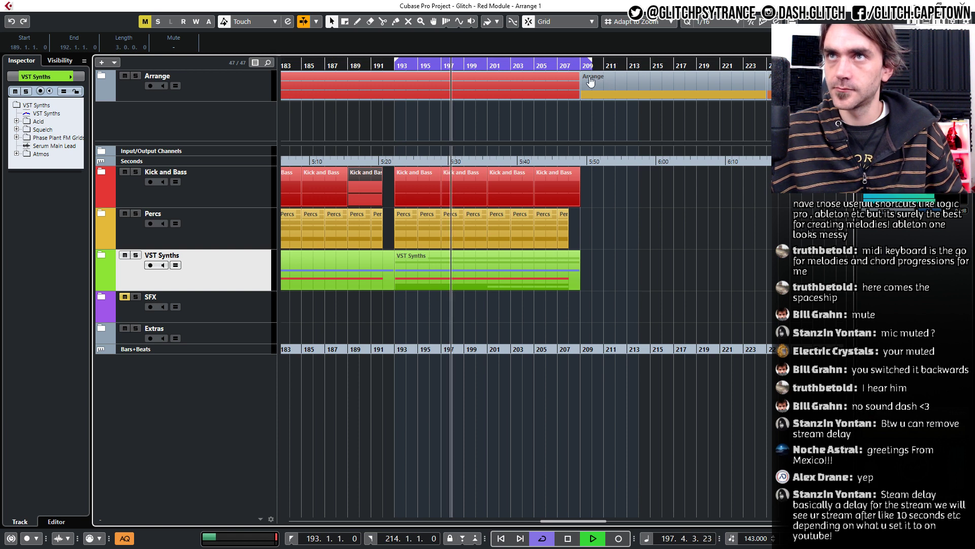
{"action": "left_click", "coordinate": [605, 321]}
{"action": "left_click_drag", "start_coordinate": [449, 274], "coordinate": [633, 260], "text": "alt"}
Move the loop range to span bars 209 to 225, covering the copied VST Synths part.
{"action": "left_click_drag", "start_coordinate": [493, 62], "coordinate": [671, 66]}
{"action": "scroll", "coordinate": [674, 299], "scroll_direction": "down", "scroll_amount": 2}
{"action": "scroll", "coordinate": [645, 288], "scroll_direction": "right", "scroll_amount": 3}
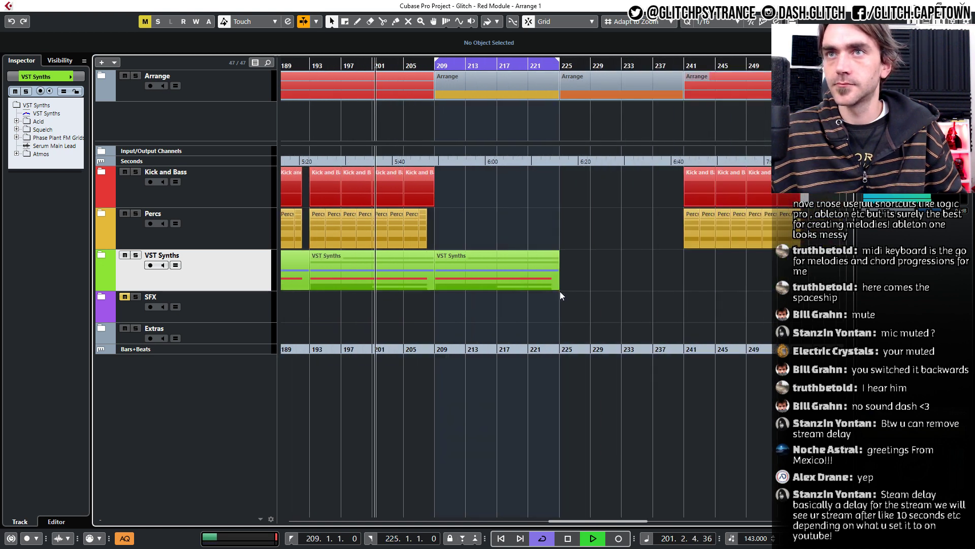
Expand the VST Synths folder and mute the Serum Main Lead clip at bar 209.
{"action": "left_click", "coordinate": [102, 255]}
{"action": "scroll", "coordinate": [544, 323], "scroll_direction": "down", "scroll_amount": 2}
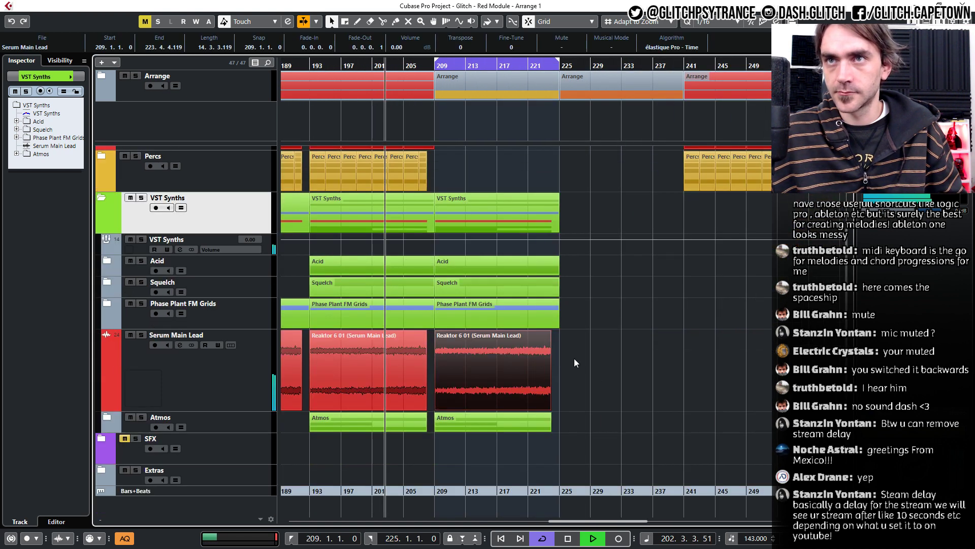
{"action": "left_click", "coordinate": [480, 379]}
{"action": "key", "text": "shift+m"}
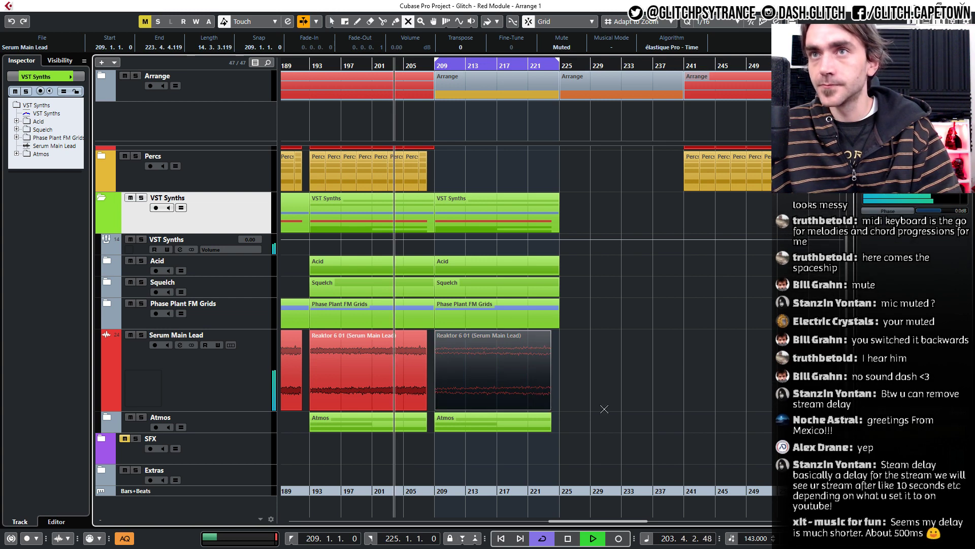
{"action": "left_click", "coordinate": [660, 383]}
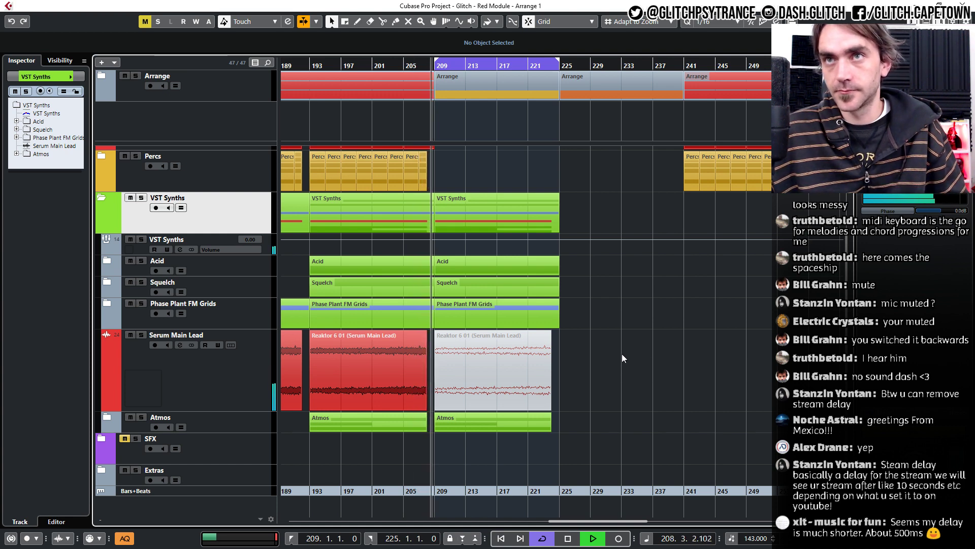
In the Phase Plant FM Grids folder, trim the Main 1 clip from bar 193 to end at bar 208 and delete the one at bar 209.
{"action": "scroll", "coordinate": [407, 323], "scroll_direction": "up", "scroll_amount": 2}
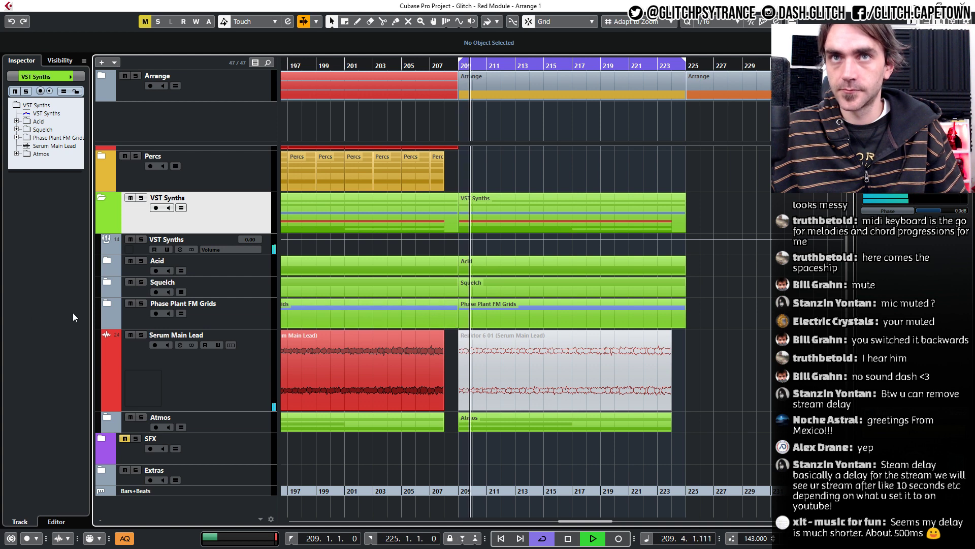
{"action": "left_click", "coordinate": [109, 304]}
{"action": "scroll", "coordinate": [368, 319], "scroll_direction": "down", "scroll_amount": 4}
{"action": "scroll", "coordinate": [454, 311], "scroll_direction": "down", "scroll_amount": 3}
{"action": "scroll", "coordinate": [453, 304], "scroll_direction": "up", "scroll_amount": 5}
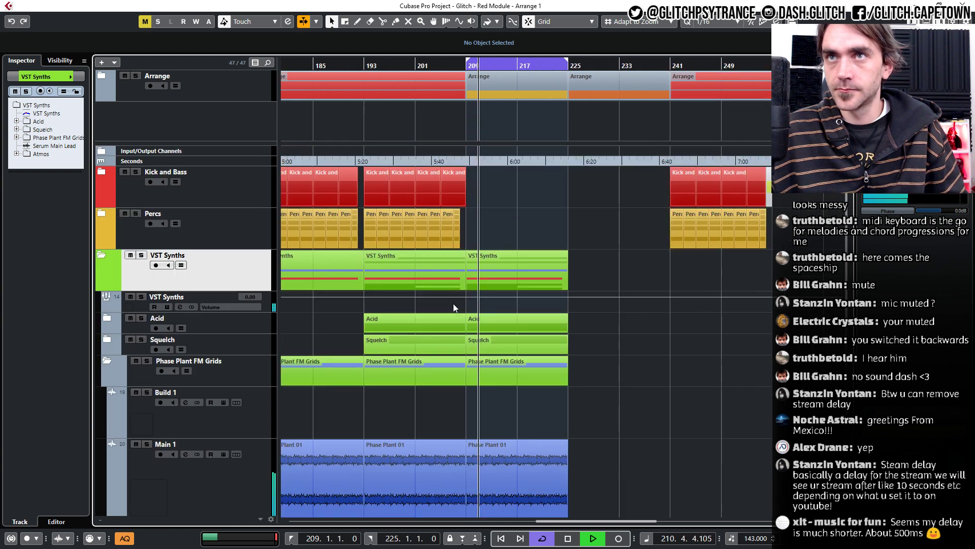
{"action": "scroll", "coordinate": [455, 325], "scroll_direction": "up", "scroll_amount": 3}
{"action": "scroll", "coordinate": [461, 375], "scroll_direction": "down", "scroll_amount": 5}
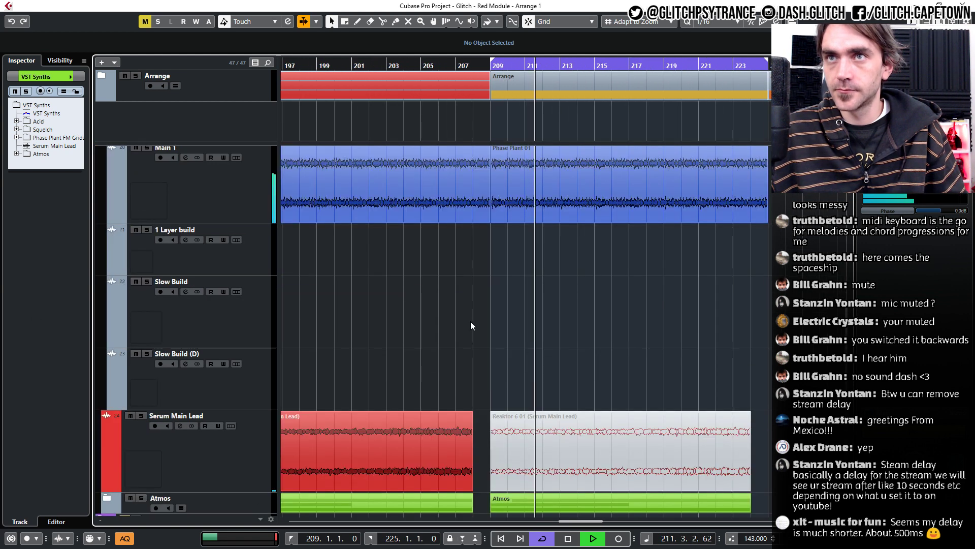
{"action": "left_click", "coordinate": [450, 68]}
{"action": "left_click_drag", "start_coordinate": [486, 220], "coordinate": [472, 226]}
{"action": "left_click", "coordinate": [519, 188]}
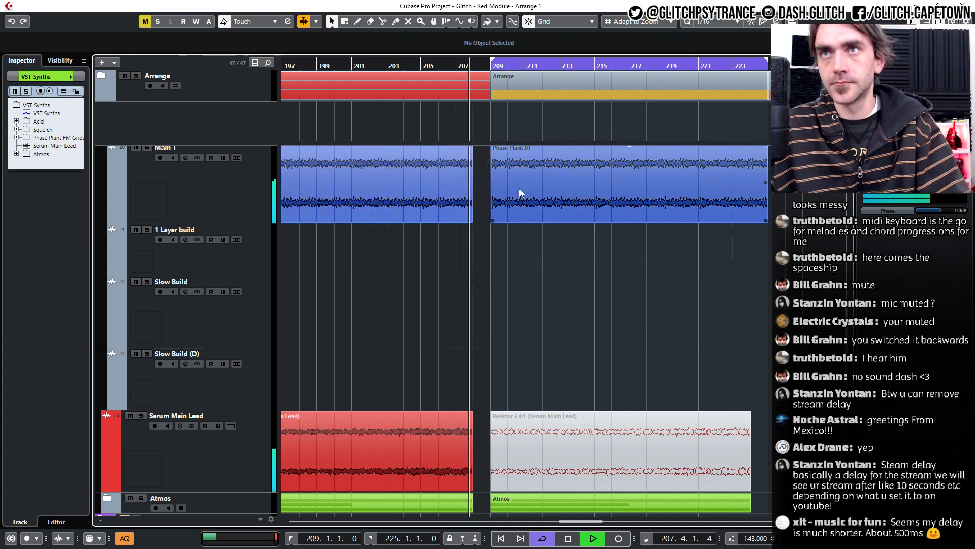
{"action": "key", "text": "Delete"}
Trim the last Kick and Bass part before bar 209 so that it ends at bar 208.
{"action": "scroll", "coordinate": [559, 267], "scroll_direction": "up", "scroll_amount": 5}
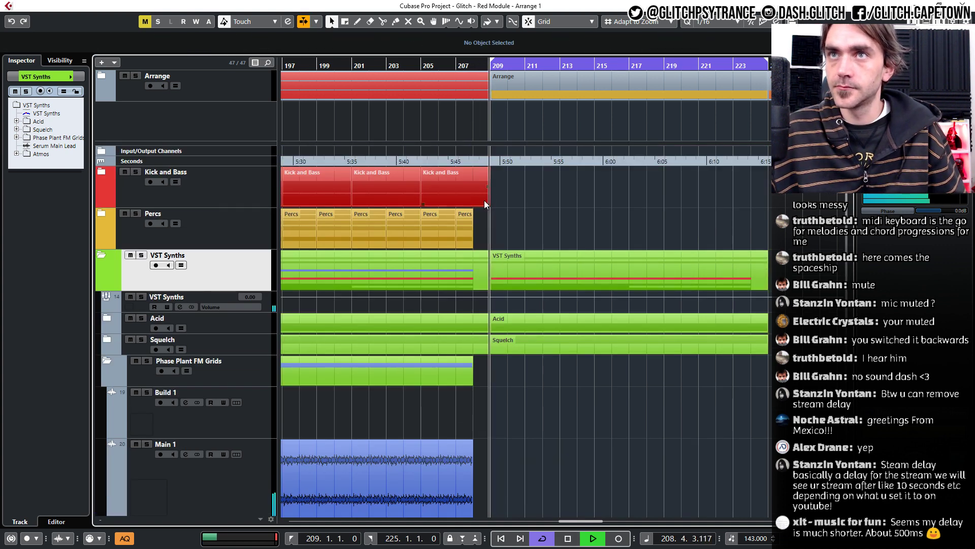
{"action": "left_click_drag", "start_coordinate": [486, 206], "coordinate": [473, 206]}
{"action": "left_click", "coordinate": [545, 235]}
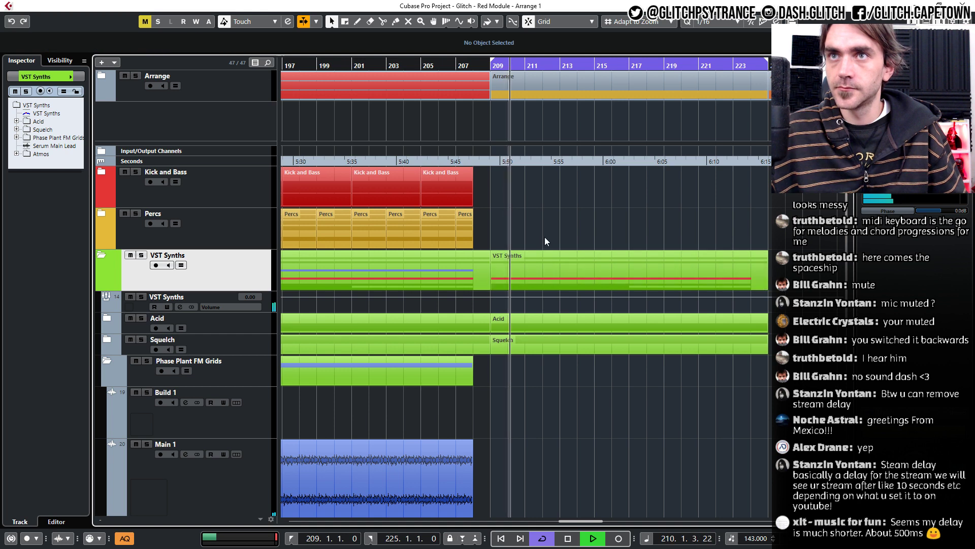
Replay the transition from bar 204 and examine the Phase Plant FM Grids build clips in the earlier section from bar 97.
{"action": "scroll", "coordinate": [545, 235], "scroll_direction": "down", "scroll_amount": 2}
{"action": "scroll", "coordinate": [602, 271], "scroll_direction": "down", "scroll_amount": 5}
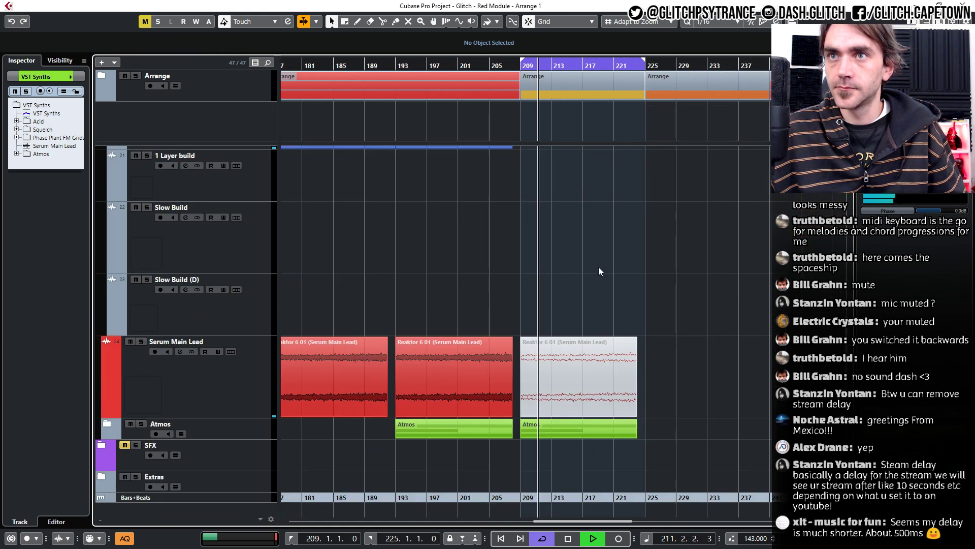
{"action": "scroll", "coordinate": [598, 269], "scroll_direction": "up", "scroll_amount": 5}
{"action": "left_click", "coordinate": [485, 67]}
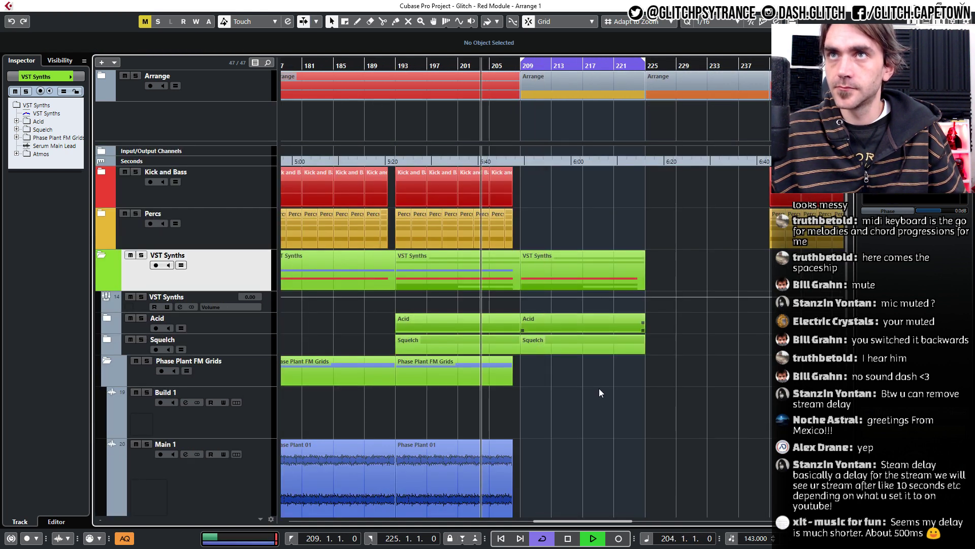
{"action": "scroll", "coordinate": [569, 422], "scroll_direction": "up", "scroll_amount": 2}
{"action": "scroll", "coordinate": [571, 391], "scroll_direction": "down", "scroll_amount": 5}
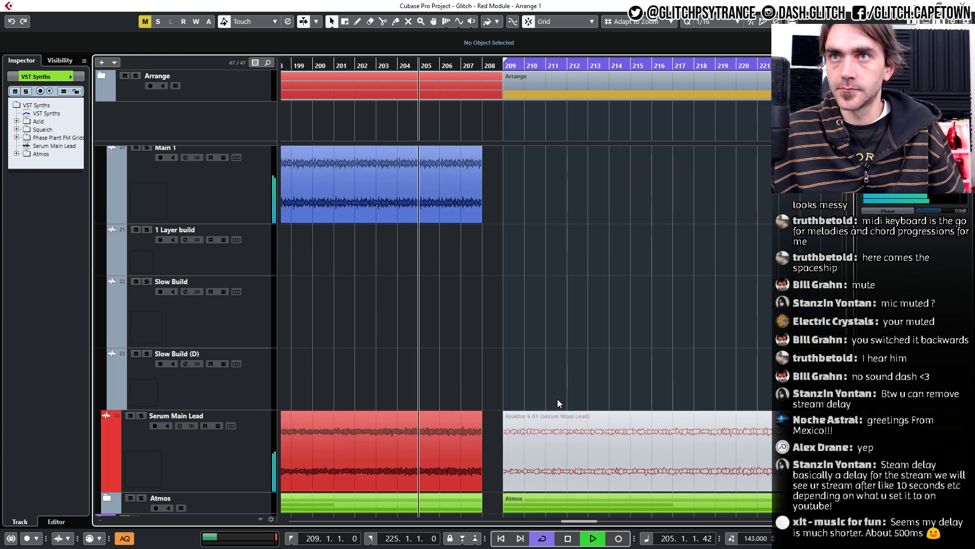
{"action": "scroll", "coordinate": [519, 337], "scroll_direction": "down", "scroll_amount": 3}
{"action": "scroll", "coordinate": [530, 340], "scroll_direction": "left", "scroll_amount": 5}
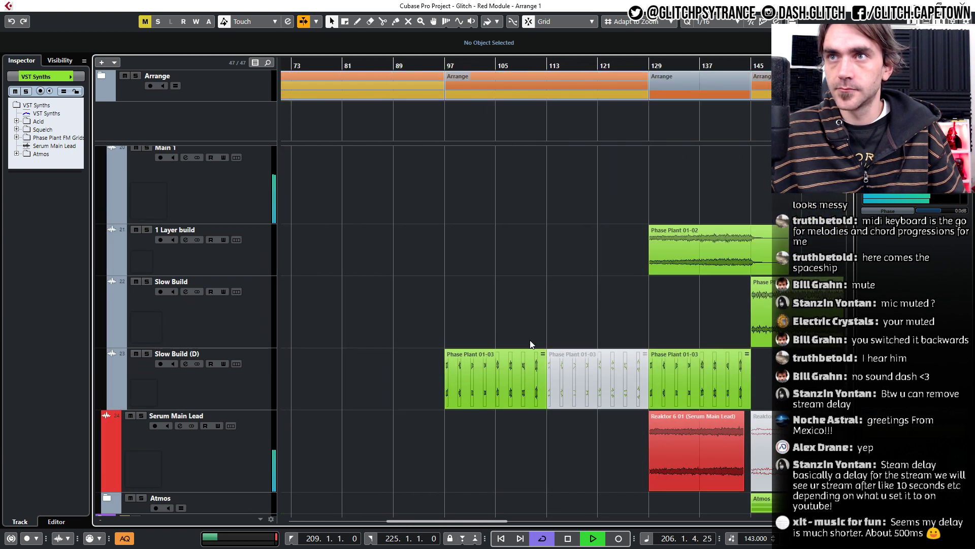
{"action": "scroll", "coordinate": [530, 340], "scroll_direction": "right", "scroll_amount": 12}
{"action": "scroll", "coordinate": [528, 341], "scroll_direction": "up", "scroll_amount": 2}
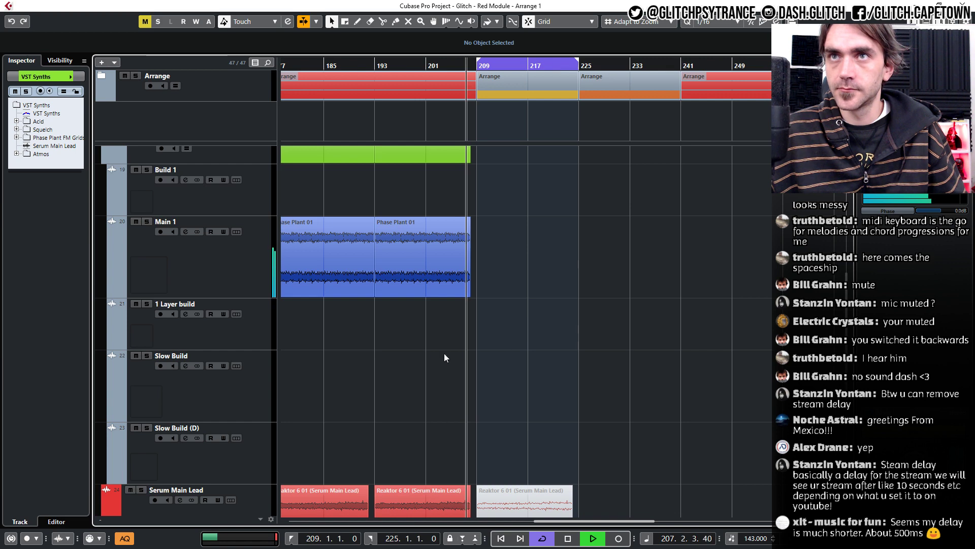
Rename the Slow Build (D) track to Delay 1.
{"action": "scroll", "coordinate": [444, 352], "scroll_direction": "up", "scroll_amount": 2}
{"action": "double_click", "coordinate": [178, 456]}
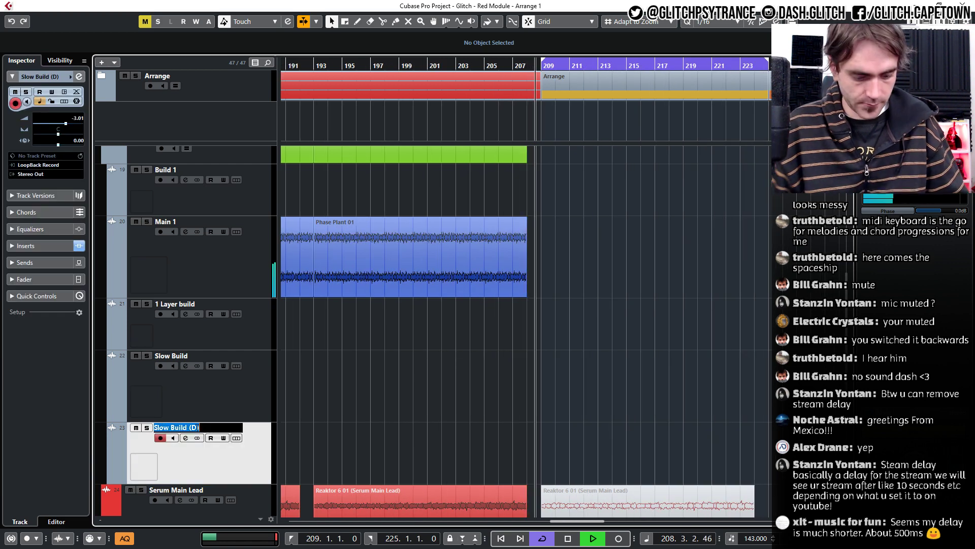
{"action": "type", "text": "Delay 1"}
{"action": "key", "text": "Return"}
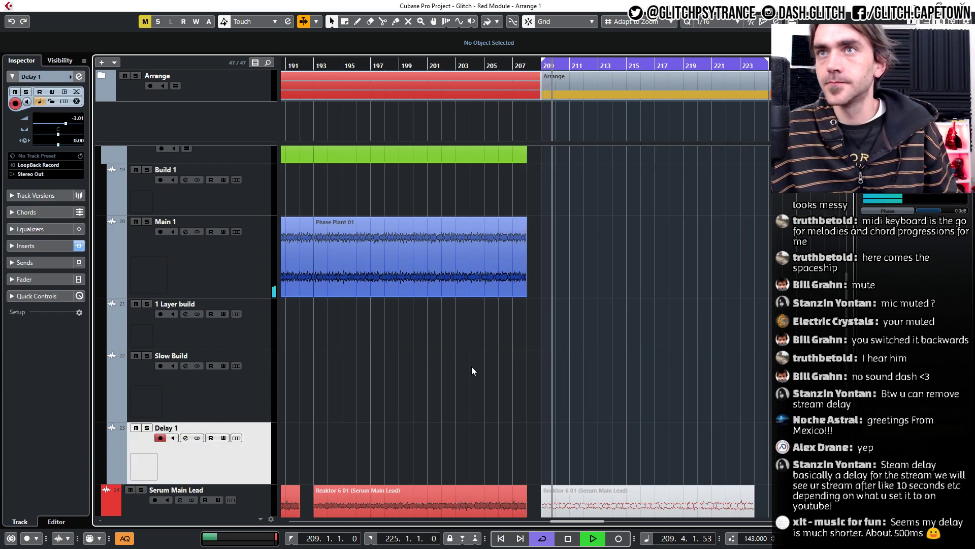
Duplicate the Delay 1 track, select all events on the duplicate and place that track directly below Main 1.
{"action": "right_click", "coordinate": [227, 452]}
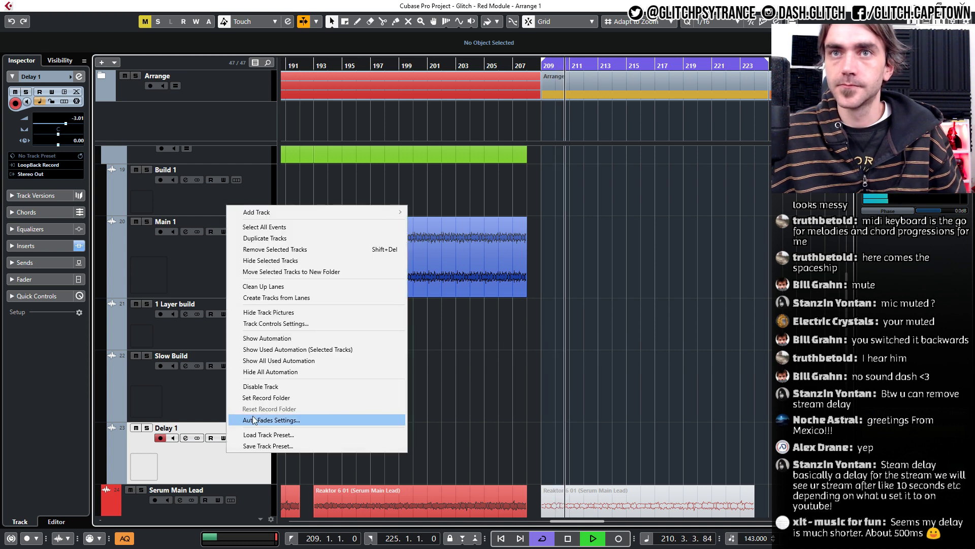
{"action": "left_click", "coordinate": [268, 239]}
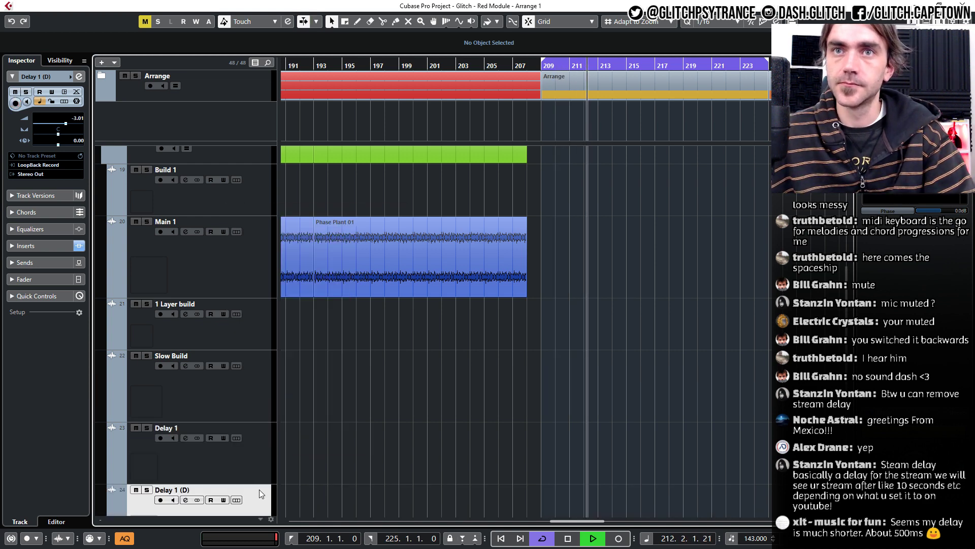
{"action": "right_click", "coordinate": [259, 492]}
{"action": "left_click", "coordinate": [291, 266]}
{"action": "left_click_drag", "start_coordinate": [261, 497], "coordinate": [250, 309]}
Copy the Phase Plant 01 clip at bar 193 from Main 1 to Delay 1 (D) and trim the copy to bars 208 to 211.
{"action": "left_click", "coordinate": [418, 258]}
{"action": "left_click_drag", "start_coordinate": [397, 262], "coordinate": [390, 315]}
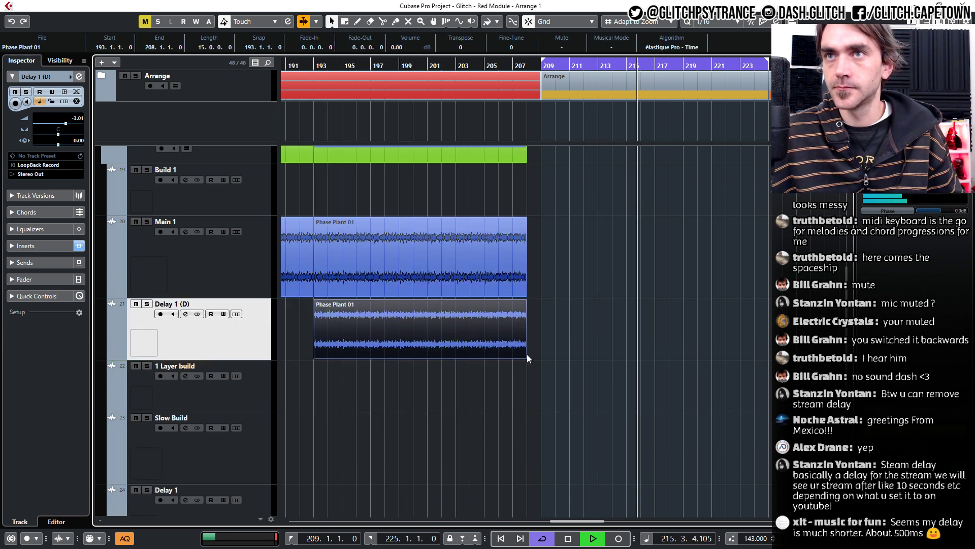
{"action": "left_click_drag", "start_coordinate": [526, 357], "coordinate": [569, 358]}
{"action": "left_click_drag", "start_coordinate": [312, 358], "coordinate": [527, 358]}
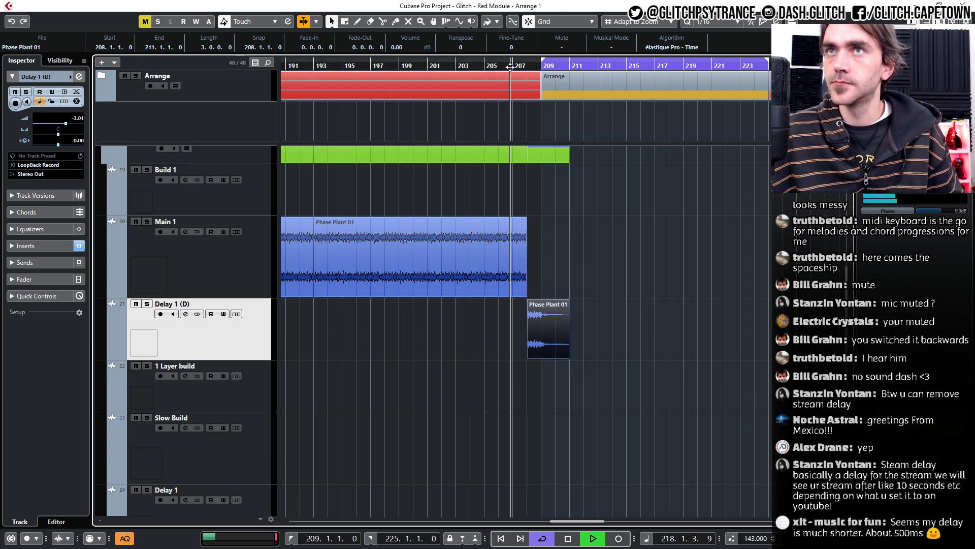
{"action": "left_click", "coordinate": [676, 331]}
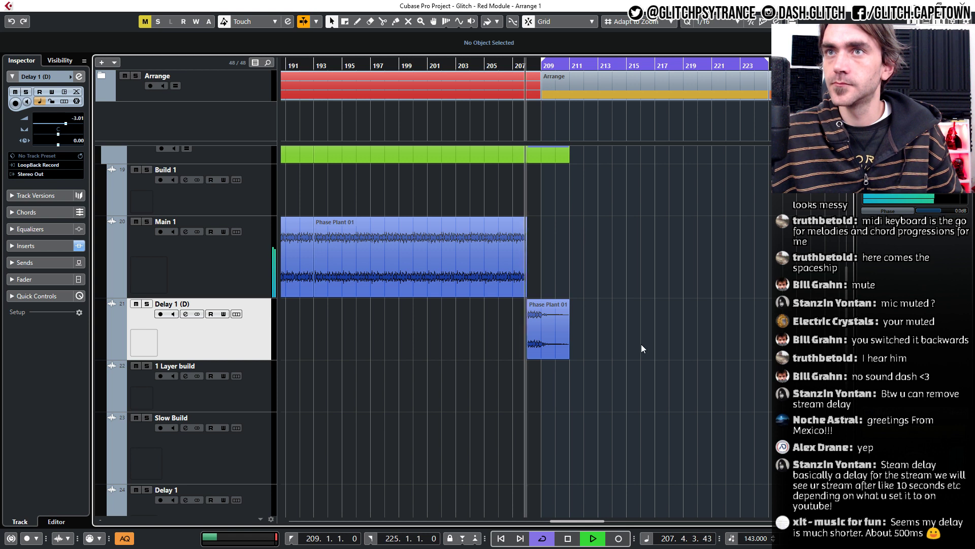
Open the EchoBoy insert of the Delay 1 (D) track and replay the transition from about bar 206.
{"action": "left_click", "coordinate": [547, 339]}
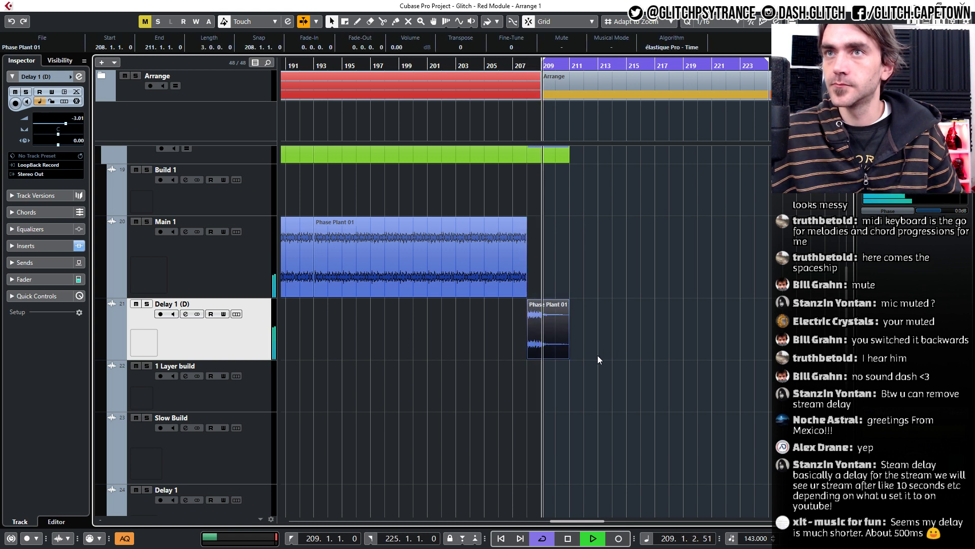
{"action": "left_click", "coordinate": [30, 246]}
{"action": "left_click", "coordinate": [56, 162]}
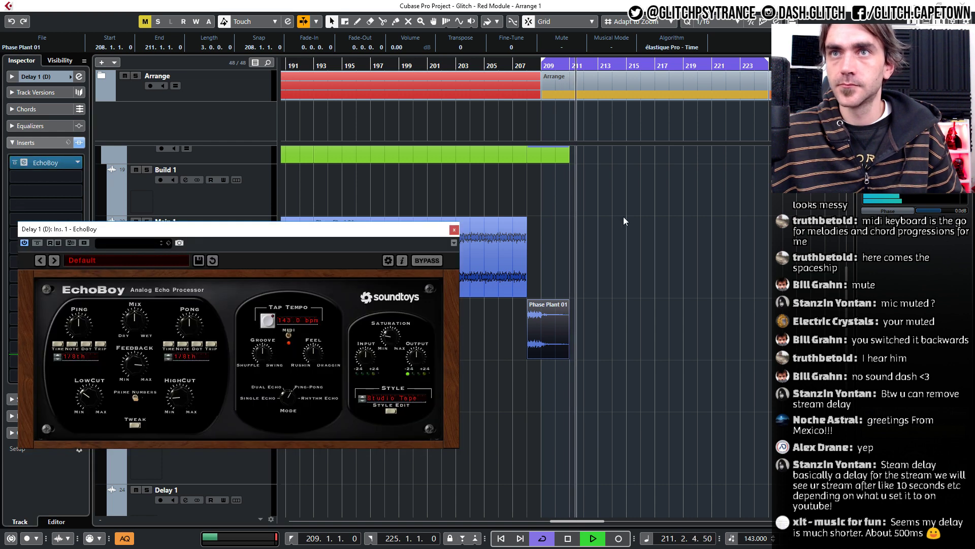
{"action": "left_click", "coordinate": [642, 234]}
{"action": "left_click", "coordinate": [502, 67]}
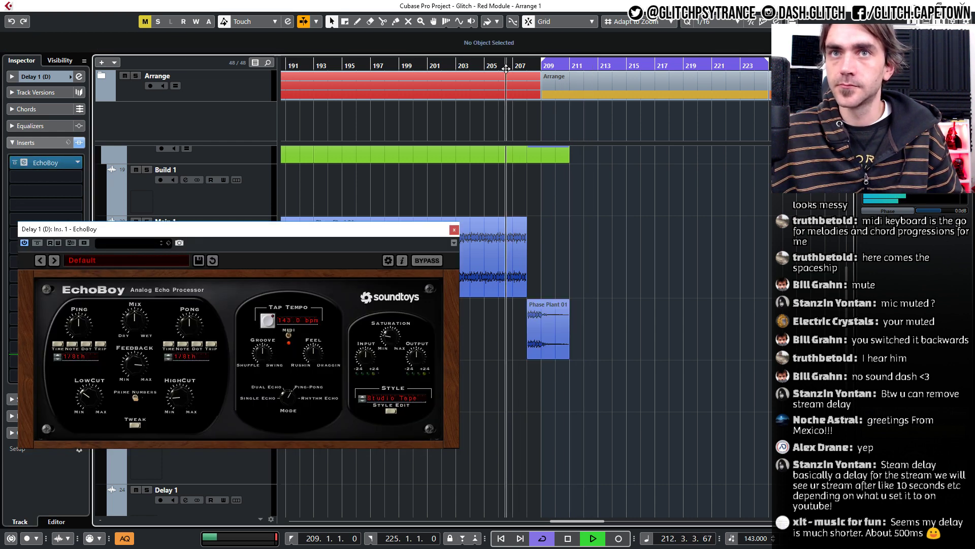
Set EchoBoy's Ping and Pong echo times to 1/4 dotted, adjust the saturation and replay from about bar 206.
{"action": "left_click", "coordinate": [167, 355]}
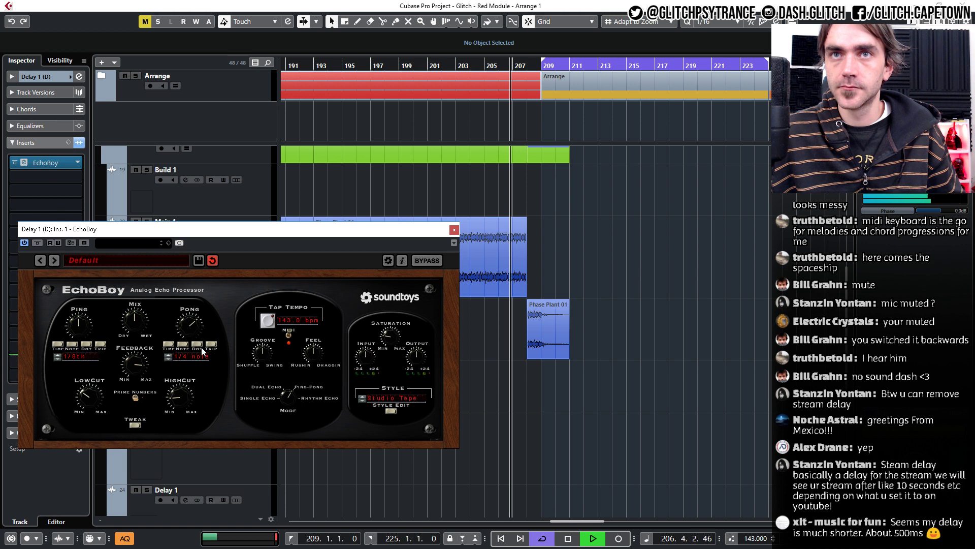
{"action": "left_click", "coordinate": [58, 356]}
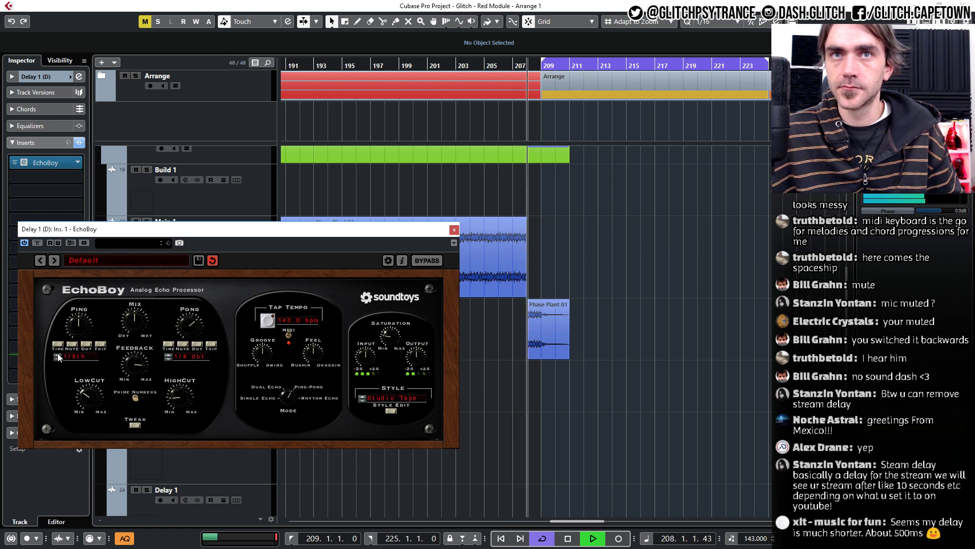
{"action": "left_click", "coordinate": [85, 346]}
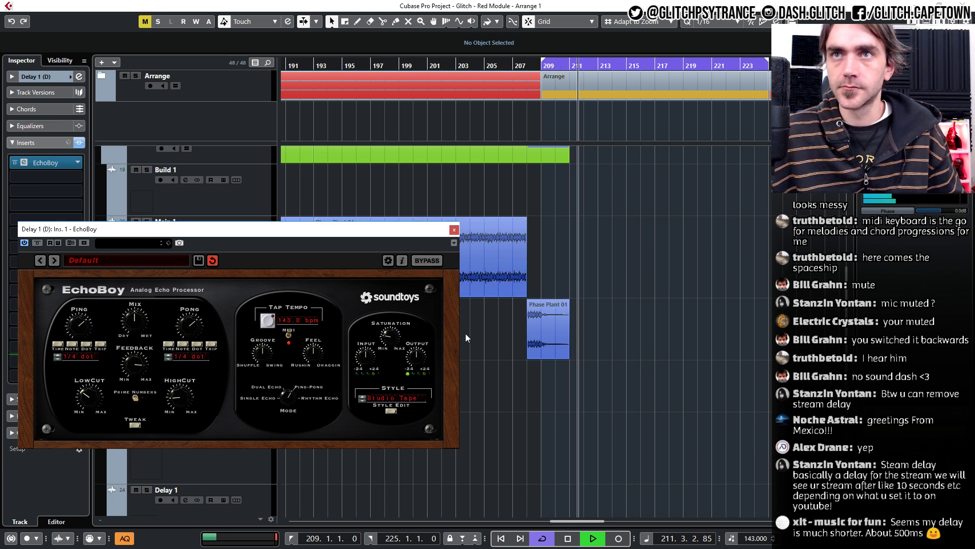
{"action": "left_click_drag", "start_coordinate": [389, 345], "coordinate": [392, 333]}
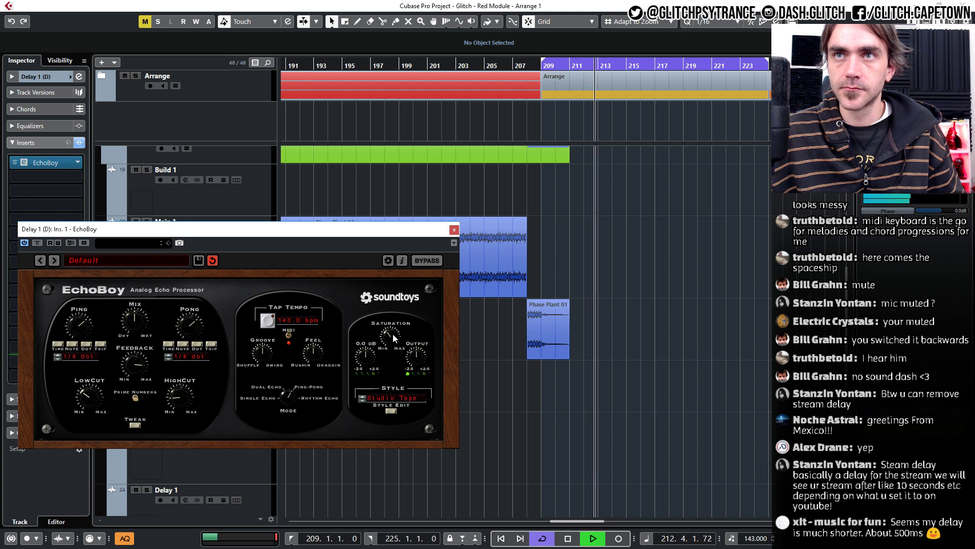
{"action": "left_click", "coordinate": [498, 65]}
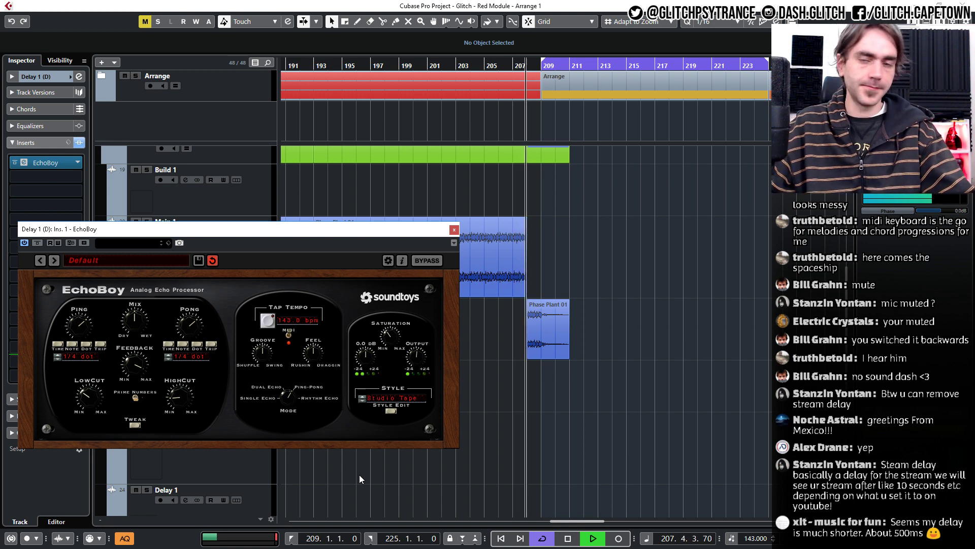
Close the EchoBoy window and look over the synth tracks around bar 209 during playback.
{"action": "left_click", "coordinate": [454, 230]}
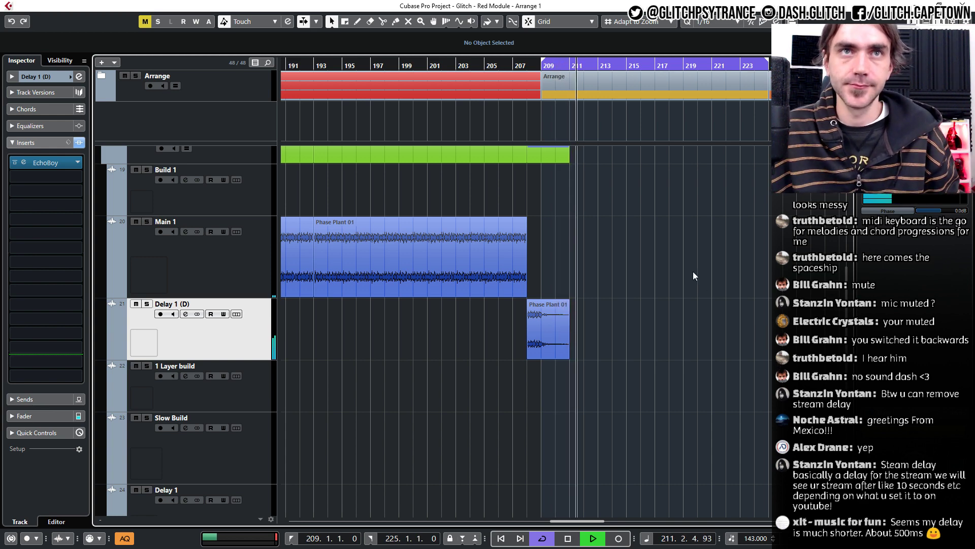
{"action": "scroll", "coordinate": [694, 290], "scroll_direction": "down", "scroll_amount": 2, "text": "ctrl"}
{"action": "scroll", "coordinate": [693, 288], "scroll_direction": "down", "scroll_amount": 1, "text": "ctrl"}
{"action": "scroll", "coordinate": [686, 298], "scroll_direction": "down", "scroll_amount": 3, "text": "shift"}
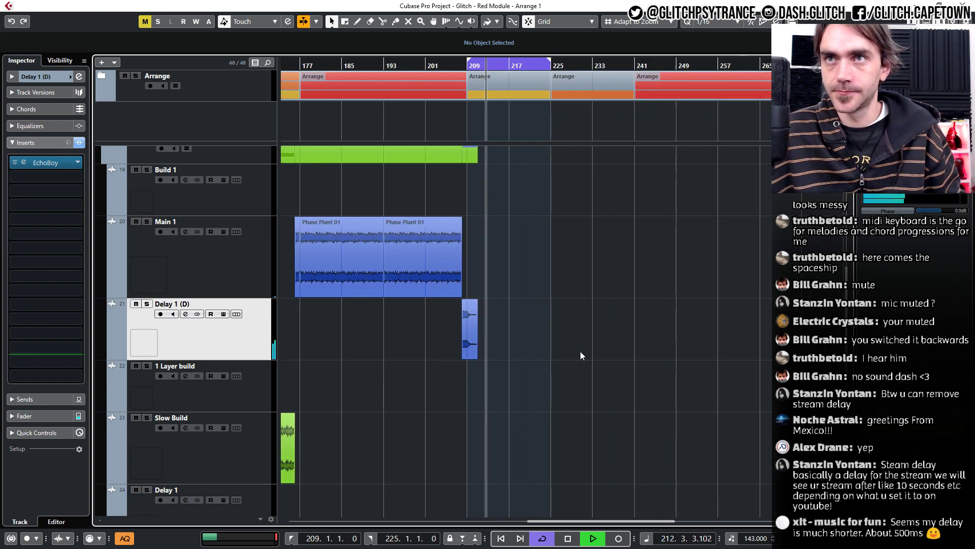
{"action": "scroll", "coordinate": [538, 337], "scroll_direction": "up", "scroll_amount": 3, "text": "ctrl"}
{"action": "scroll", "coordinate": [526, 340], "scroll_direction": "down", "scroll_amount": 4}
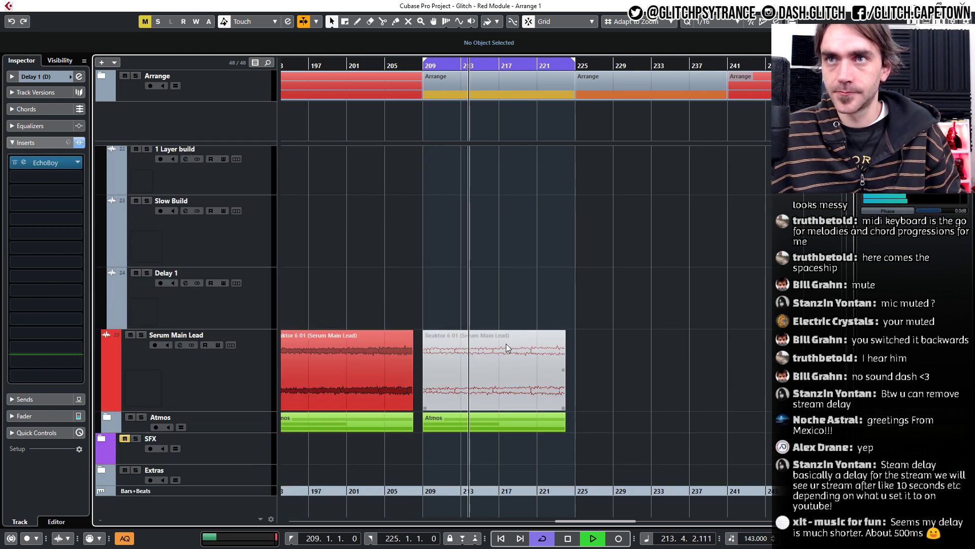
{"action": "scroll", "coordinate": [506, 344], "scroll_direction": "up", "scroll_amount": 5}
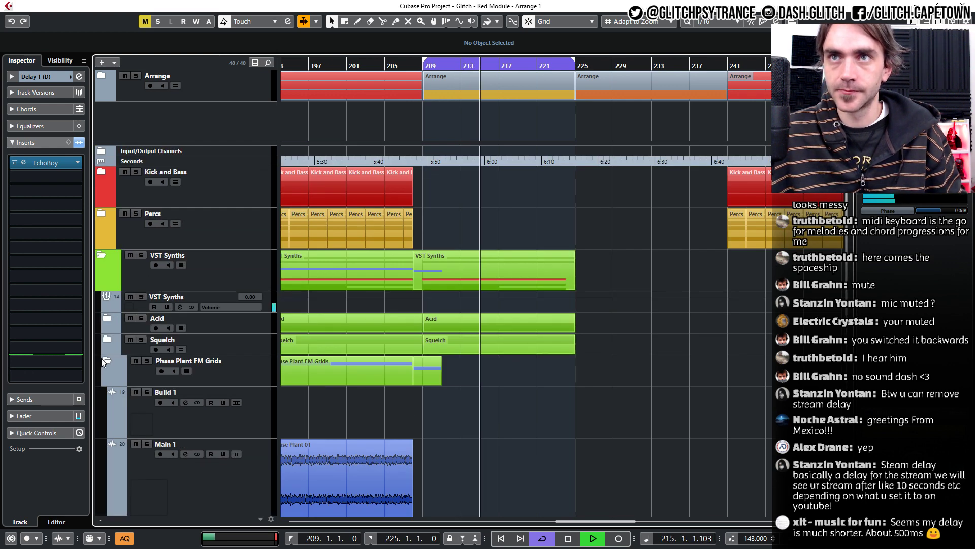
{"action": "scroll", "coordinate": [422, 396], "scroll_direction": "down", "scroll_amount": 1, "text": "ctrl"}
{"action": "scroll", "coordinate": [421, 397], "scroll_direction": "down", "scroll_amount": 3}
{"action": "scroll", "coordinate": [383, 349], "scroll_direction": "up", "scroll_amount": 3, "text": "shift"}
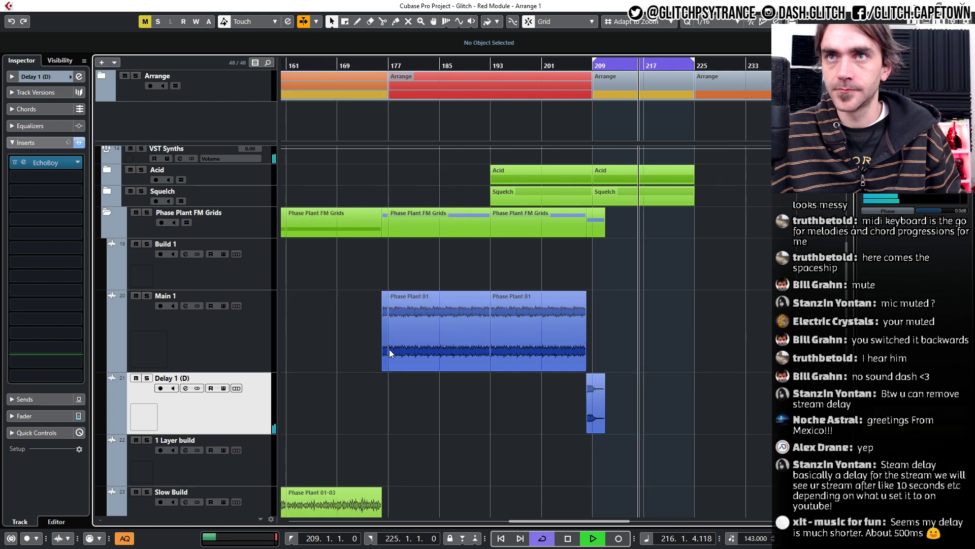
Copy the Phase Plant 01-02 clip at bar 129 on the 1 Layer build track to bar 225.
{"action": "scroll", "coordinate": [390, 352], "scroll_direction": "down", "scroll_amount": 3}
{"action": "scroll", "coordinate": [391, 354], "scroll_direction": "down", "scroll_amount": 3, "text": "ctrl"}
{"action": "scroll", "coordinate": [392, 354], "scroll_direction": "up", "scroll_amount": 4, "text": "shift"}
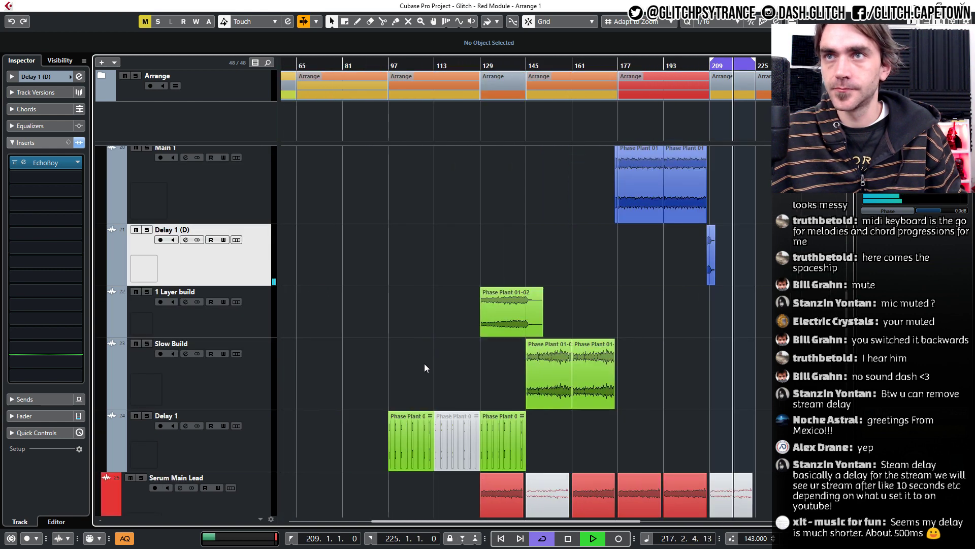
{"action": "scroll", "coordinate": [418, 367], "scroll_direction": "down", "scroll_amount": 1, "text": "shift"}
{"action": "scroll", "coordinate": [460, 368], "scroll_direction": "up", "scroll_amount": 3}
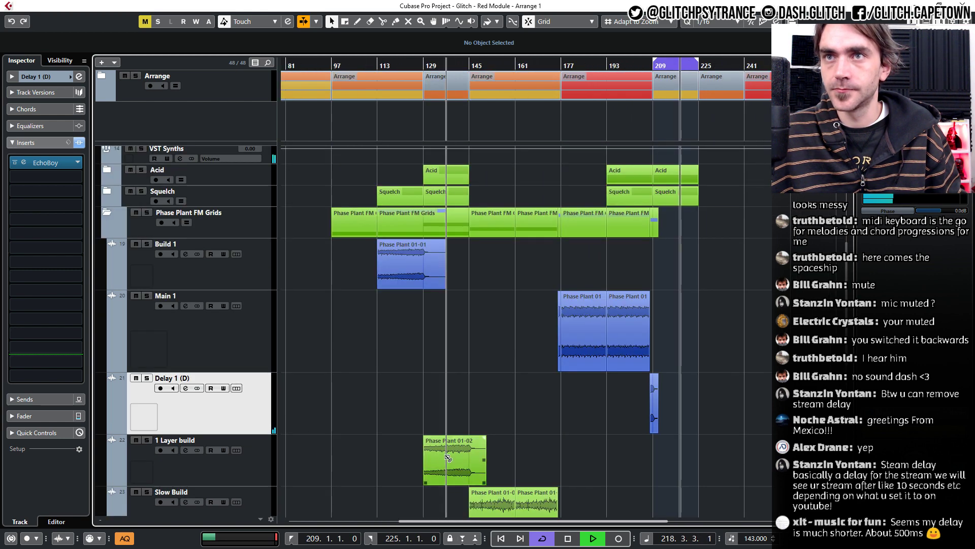
{"action": "left_click_drag", "start_coordinate": [447, 457], "coordinate": [674, 443]}
{"action": "scroll", "coordinate": [681, 446], "scroll_direction": "up", "scroll_amount": 2, "text": "ctrl"}
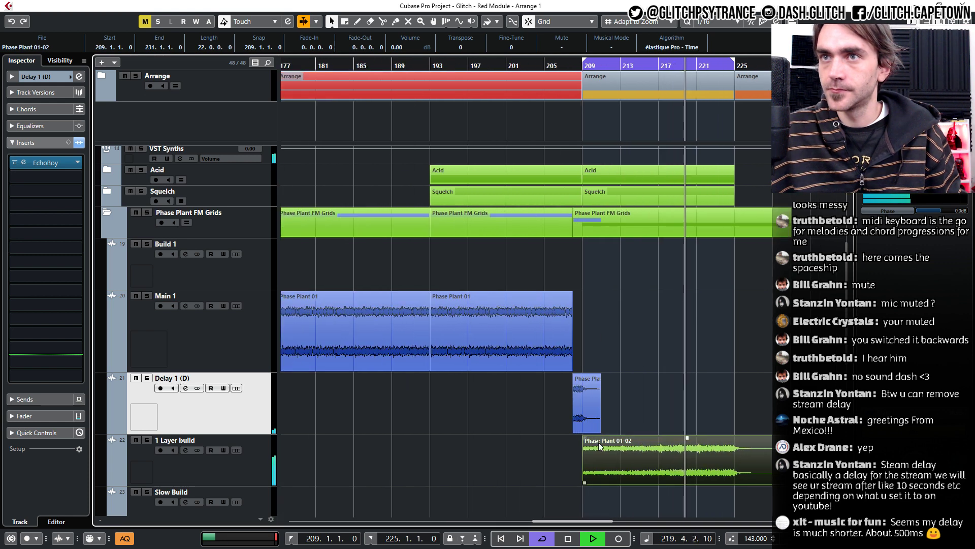
{"action": "left_click_drag", "start_coordinate": [430, 456], "coordinate": [604, 449]}
{"action": "scroll", "coordinate": [559, 440], "scroll_direction": "down", "scroll_amount": 2, "text": "ctrl"}
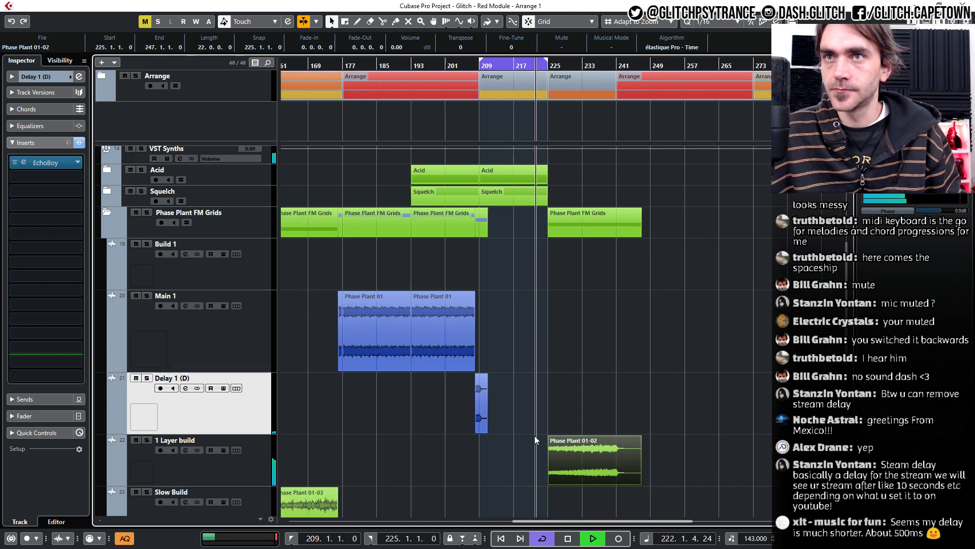
Copy the Phase Plant 01-01 clip at bar 113 on the Build 1 track to bar 209.
{"action": "scroll", "coordinate": [534, 435], "scroll_direction": "left", "scroll_amount": 4}
{"action": "left_click_drag", "start_coordinate": [346, 261], "coordinate": [753, 264]}
{"action": "scroll", "coordinate": [620, 331], "scroll_direction": "up", "scroll_amount": 3, "text": "ctrl"}
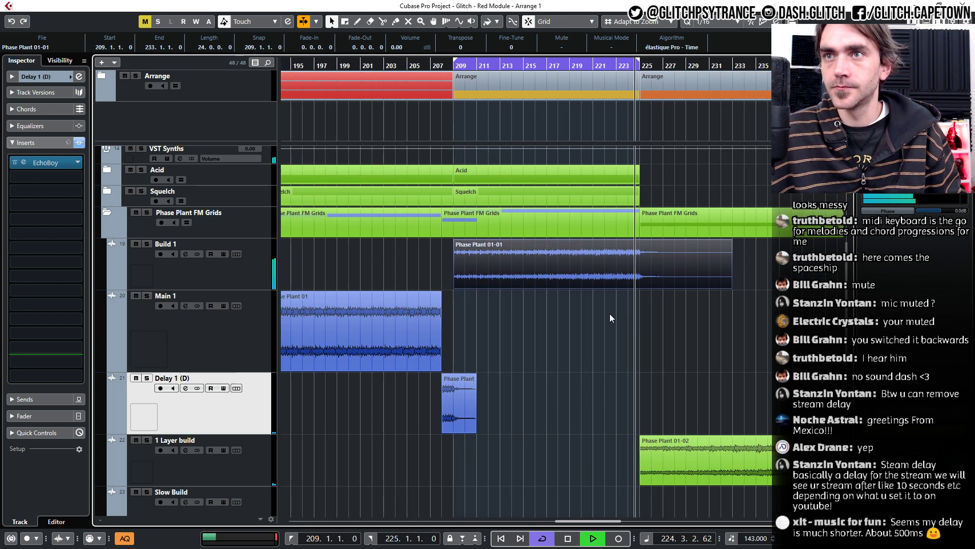
Copy the Phase Plant 01 delay clip at bar 208 on Delay 1 (D) to bar 224.
{"action": "scroll", "coordinate": [601, 311], "scroll_direction": "down", "scroll_amount": 3}
{"action": "scroll", "coordinate": [593, 311], "scroll_direction": "down", "scroll_amount": 3, "text": "ctrl"}
{"action": "scroll", "coordinate": [591, 310], "scroll_direction": "up", "scroll_amount": 3}
{"action": "scroll", "coordinate": [585, 320], "scroll_direction": "up", "scroll_amount": 2, "text": "ctrl"}
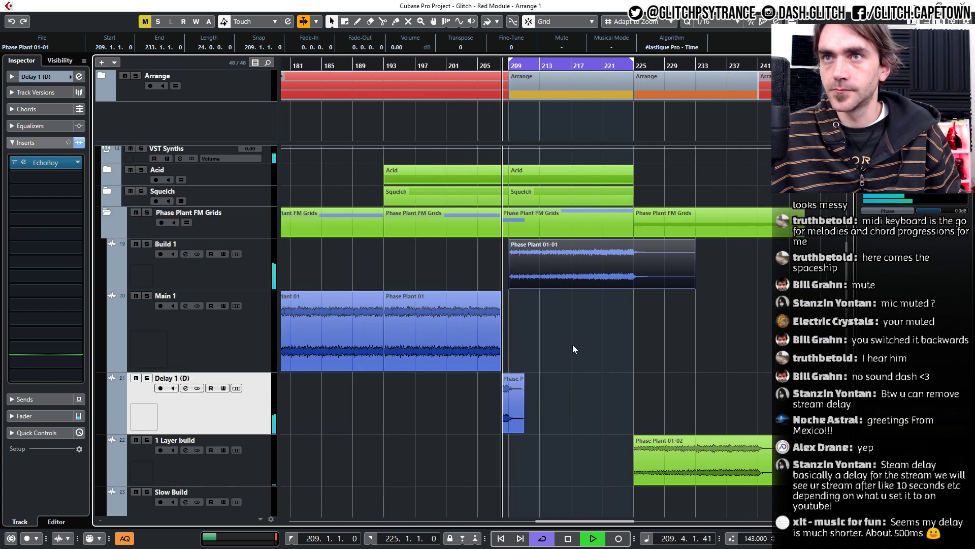
{"action": "scroll", "coordinate": [573, 348], "scroll_direction": "up", "scroll_amount": 2, "text": "ctrl"}
{"action": "left_click_drag", "start_coordinate": [479, 401], "coordinate": [665, 400], "text": "alt"}
Copy the Atmos part at bar 209 to bar 225 and collapse the VST Synths folder.
{"action": "scroll", "coordinate": [664, 401], "scroll_direction": "down", "scroll_amount": 2}
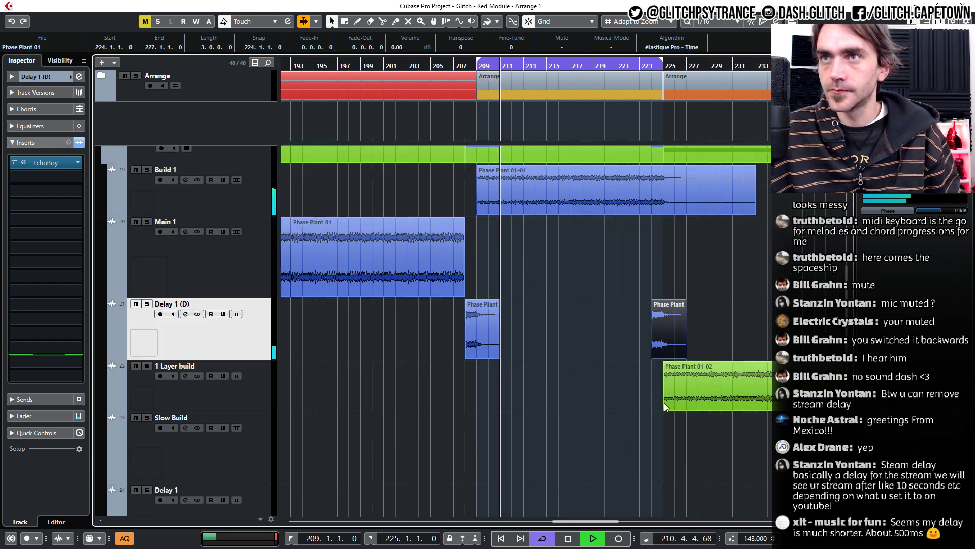
{"action": "scroll", "coordinate": [663, 404], "scroll_direction": "down", "scroll_amount": 3}
{"action": "left_click_drag", "start_coordinate": [488, 425], "coordinate": [675, 419], "text": "alt"}
{"action": "left_click", "coordinate": [658, 395]}
{"action": "scroll", "coordinate": [658, 394], "scroll_direction": "down", "scroll_amount": 3, "text": "ctrl"}
{"action": "scroll", "coordinate": [589, 392], "scroll_direction": "right", "scroll_amount": 3}
{"action": "scroll", "coordinate": [583, 392], "scroll_direction": "up", "scroll_amount": 8}
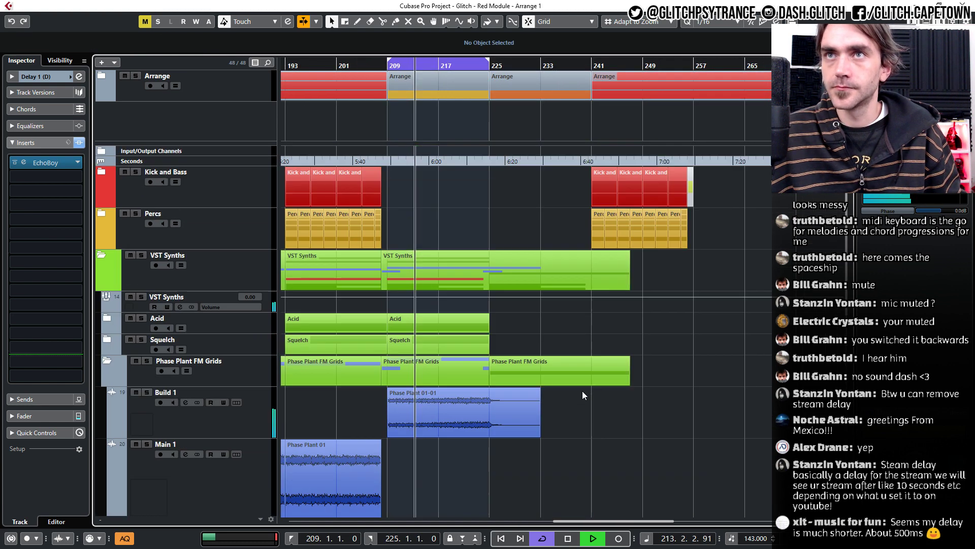
{"action": "left_click", "coordinate": [101, 254]}
Move the cycle range to bars 225 to 241 and expand the Kick and Bass folder.
{"action": "scroll", "coordinate": [404, 174], "scroll_direction": "up", "scroll_amount": 2, "text": "ctrl"}
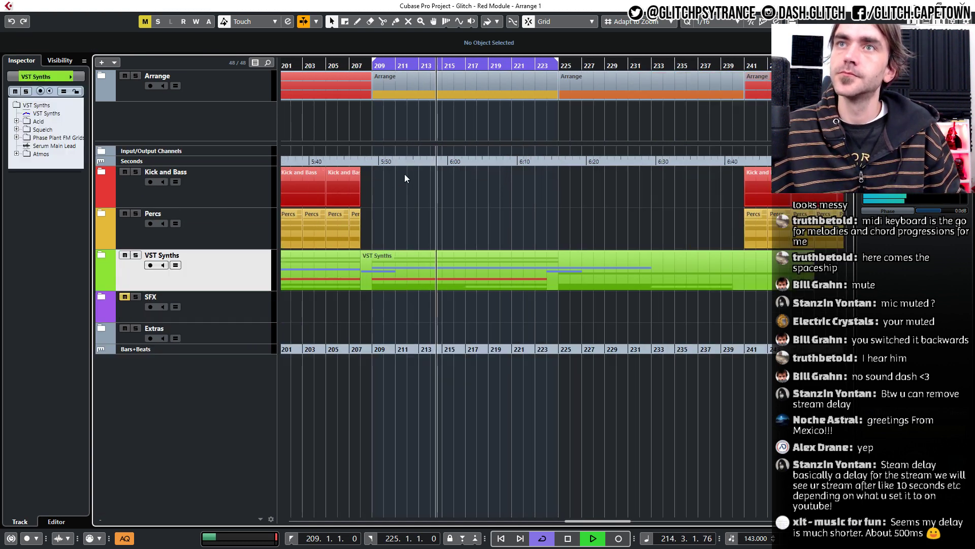
{"action": "scroll", "coordinate": [404, 174], "scroll_direction": "up", "scroll_amount": 1, "text": "ctrl"}
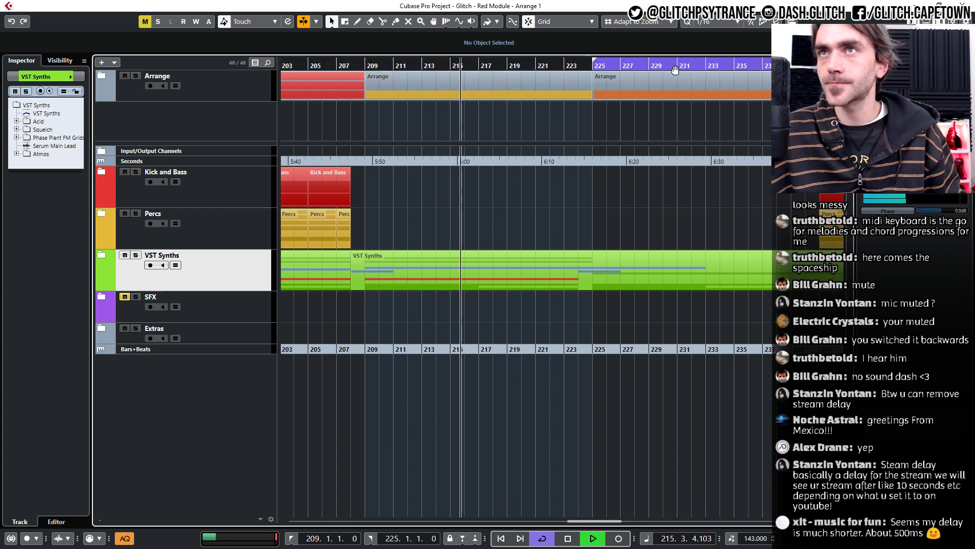
{"action": "left_click_drag", "start_coordinate": [675, 70], "coordinate": [675, 71]}
{"action": "scroll", "coordinate": [645, 171], "scroll_direction": "right", "scroll_amount": 4}
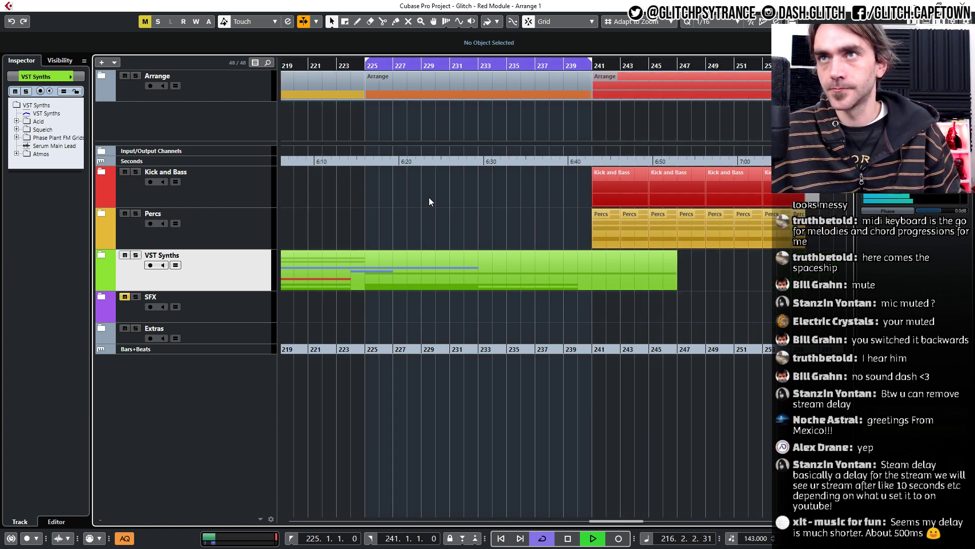
{"action": "left_click", "coordinate": [101, 171]}
Duplicate the Kick track and delete all events on the duplicate.
{"action": "right_click", "coordinate": [238, 261]}
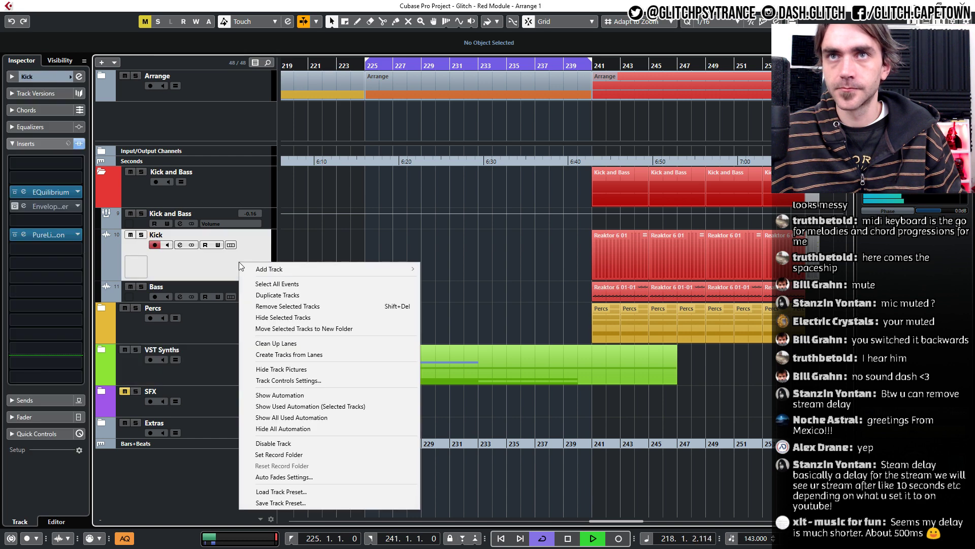
{"action": "left_click", "coordinate": [462, 224]}
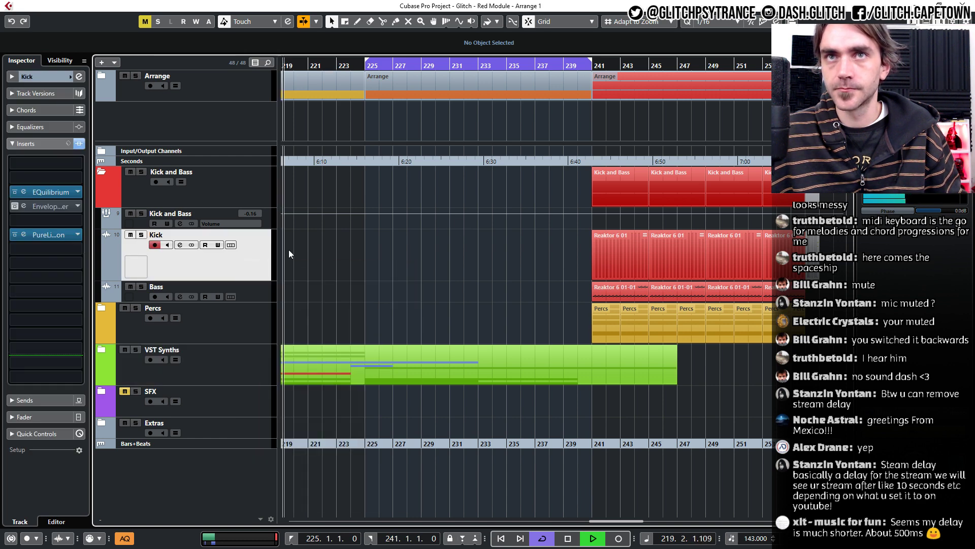
{"action": "right_click", "coordinate": [241, 260]}
{"action": "left_click", "coordinate": [253, 293]}
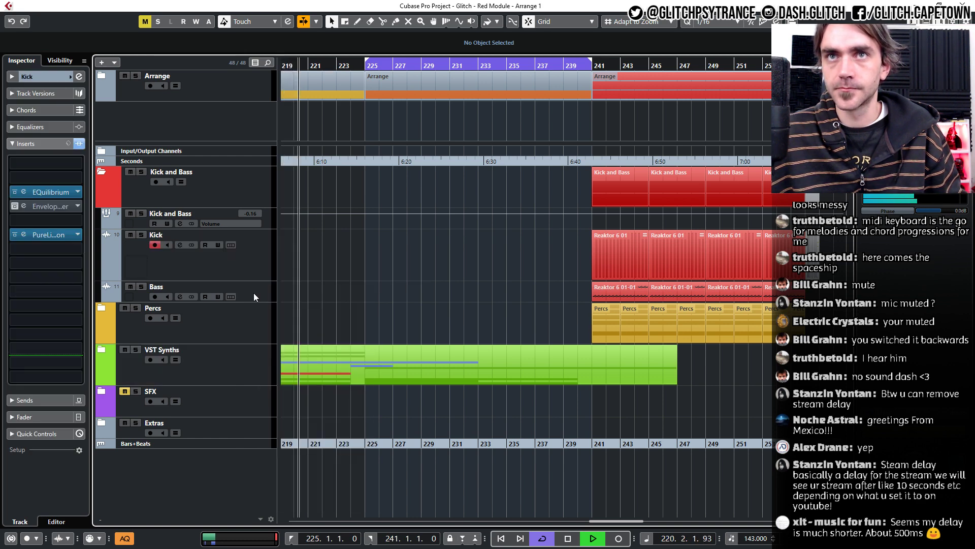
{"action": "right_click", "coordinate": [239, 294]}
{"action": "left_click", "coordinate": [273, 316]}
{"action": "key", "text": "Delete"}
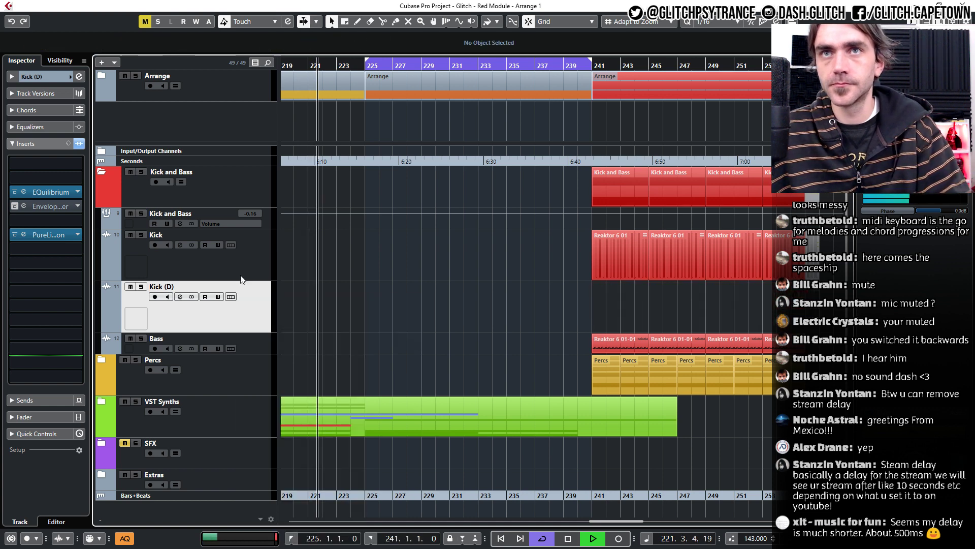
Remove the EQuilibrium and PureLimiter inserts from the Kick (D) track, discarding their changes.
{"action": "left_click", "coordinate": [77, 193]}
{"action": "left_click", "coordinate": [70, 209]}
{"action": "left_click", "coordinate": [435, 300]}
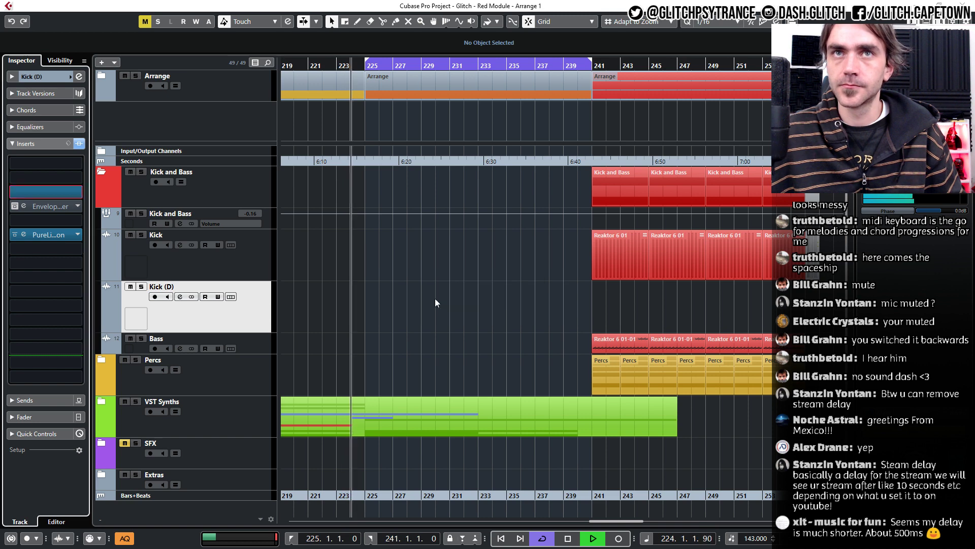
{"action": "left_click", "coordinate": [77, 235]}
{"action": "left_click", "coordinate": [94, 257]}
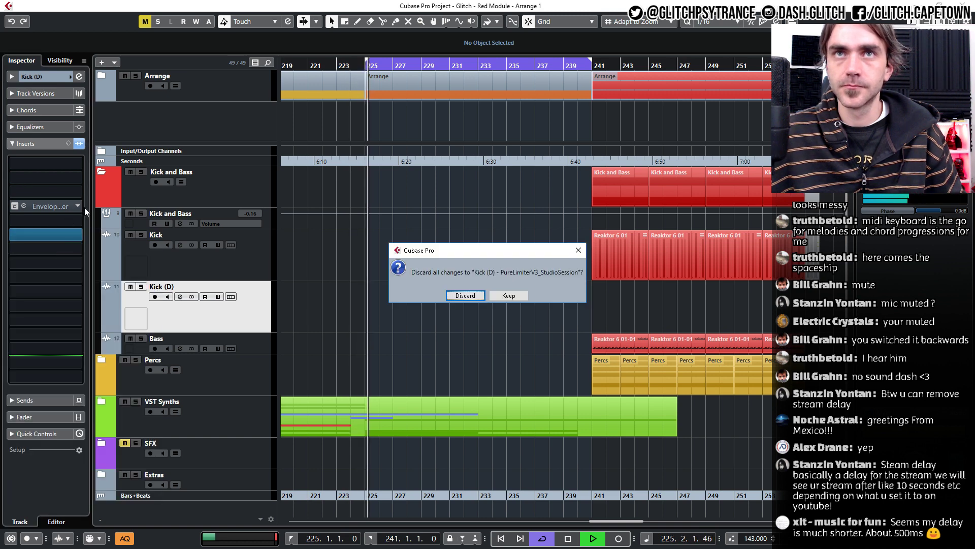
{"action": "left_click", "coordinate": [464, 295]}
Copy the Reaktor 6 01 kick part at bar 241 to bar 225 on Kick (D) and audition it.
{"action": "left_click_drag", "start_coordinate": [622, 267], "coordinate": [395, 319]}
{"action": "key", "text": "space"}
{"action": "key", "text": "space"}
{"action": "scroll", "coordinate": [451, 292], "scroll_direction": "down", "scroll_amount": 2}
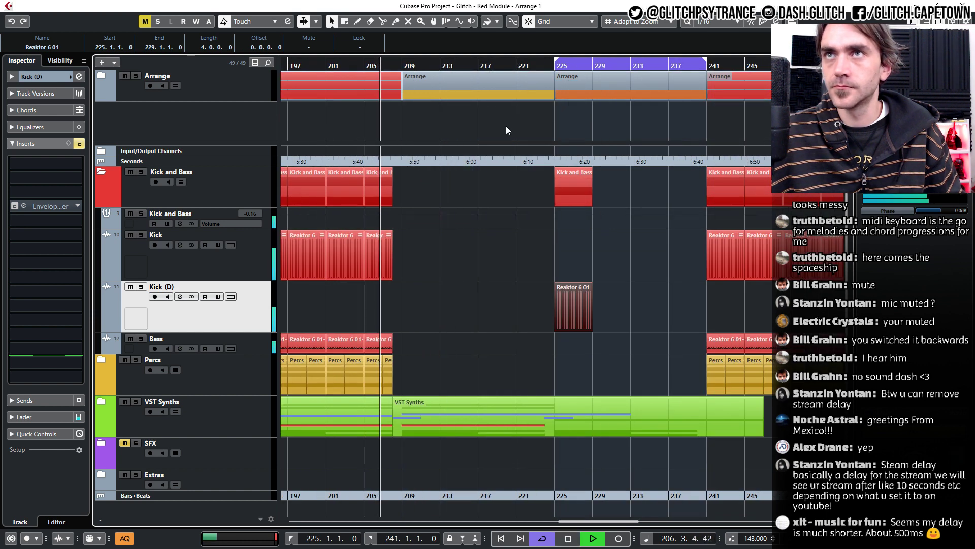
{"action": "scroll", "coordinate": [506, 127], "scroll_direction": "right", "scroll_amount": 3}
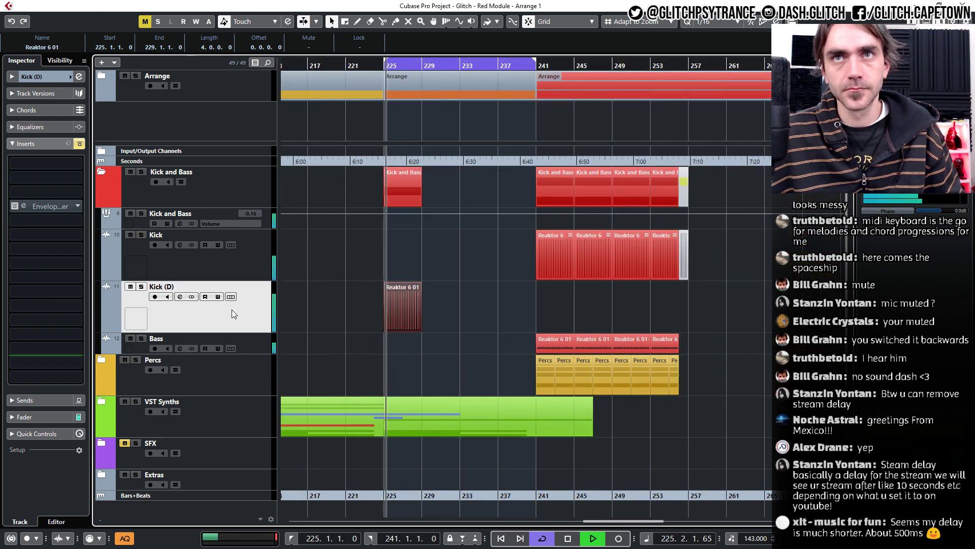
{"action": "key", "text": "z"}
{"action": "key", "text": "space"}
{"action": "key", "text": "space"}
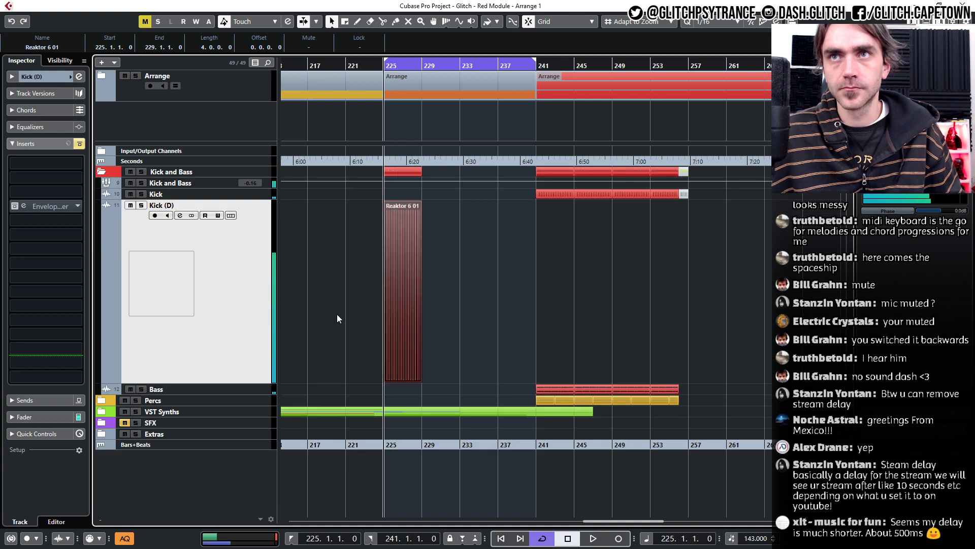
{"action": "key", "text": "z"}
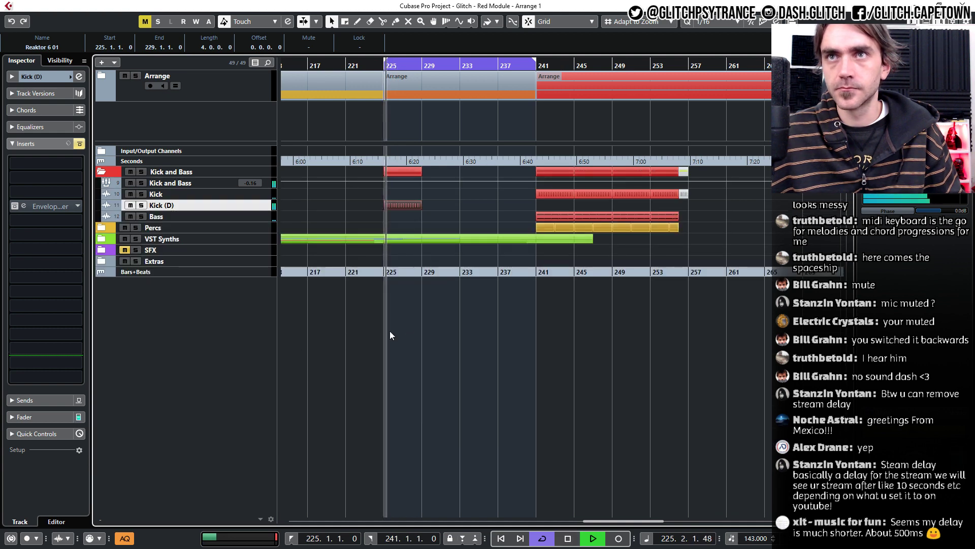
Remove the Kick (D) track together with its events.
{"action": "right_click", "coordinate": [260, 210]}
{"action": "left_click", "coordinate": [290, 253]}
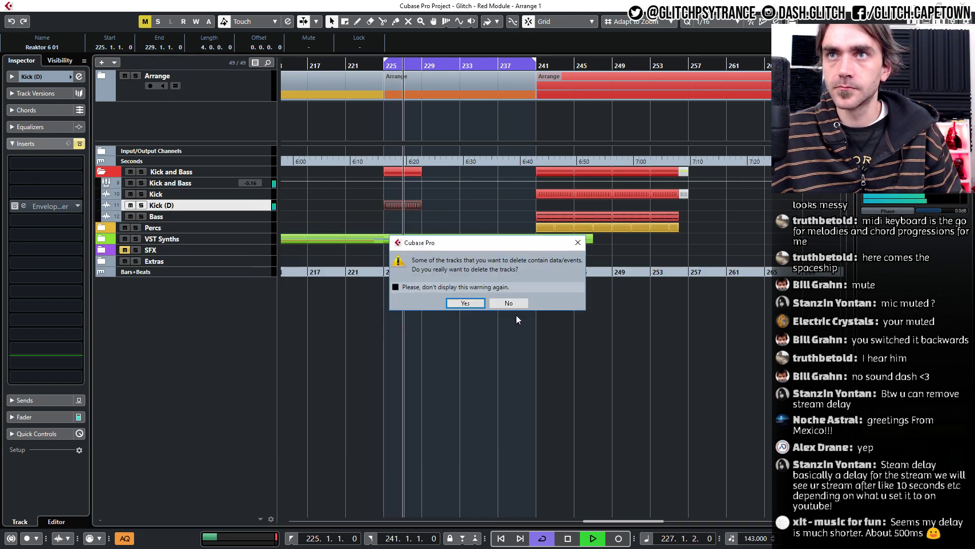
{"action": "left_click", "coordinate": [465, 303]}
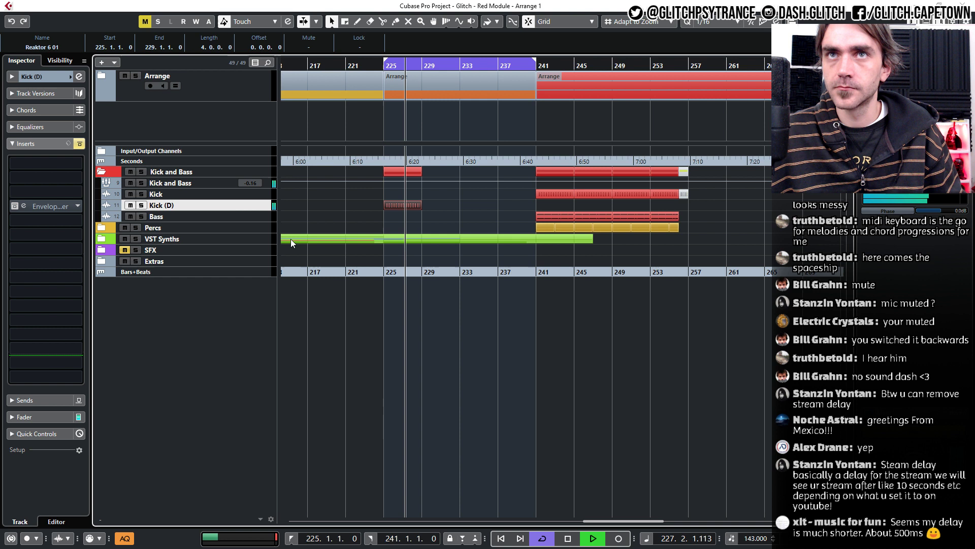
Duplicate the Kick track again with its inserts kept and clear all events from the new Kick (D) track.
{"action": "left_click", "coordinate": [254, 195]}
{"action": "right_click", "coordinate": [255, 197]}
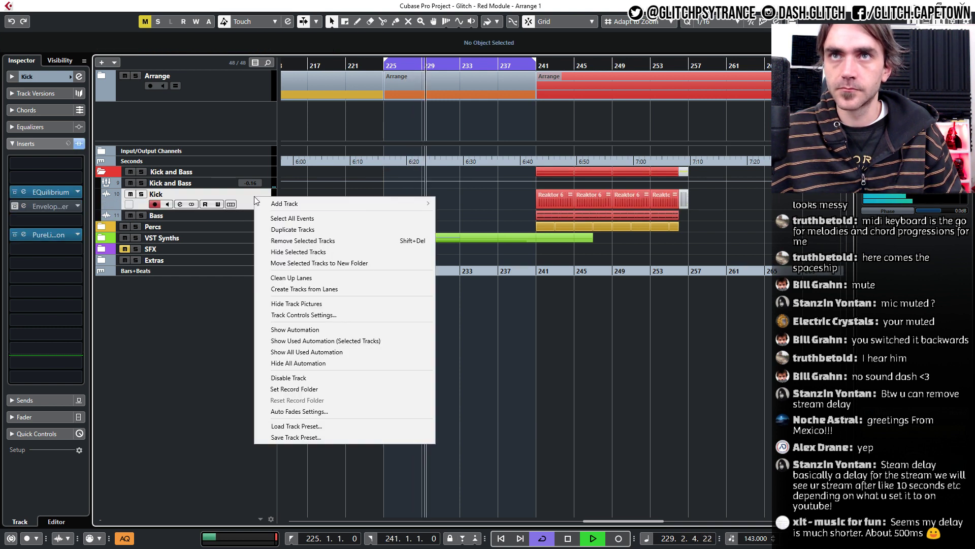
{"action": "left_click", "coordinate": [292, 229]}
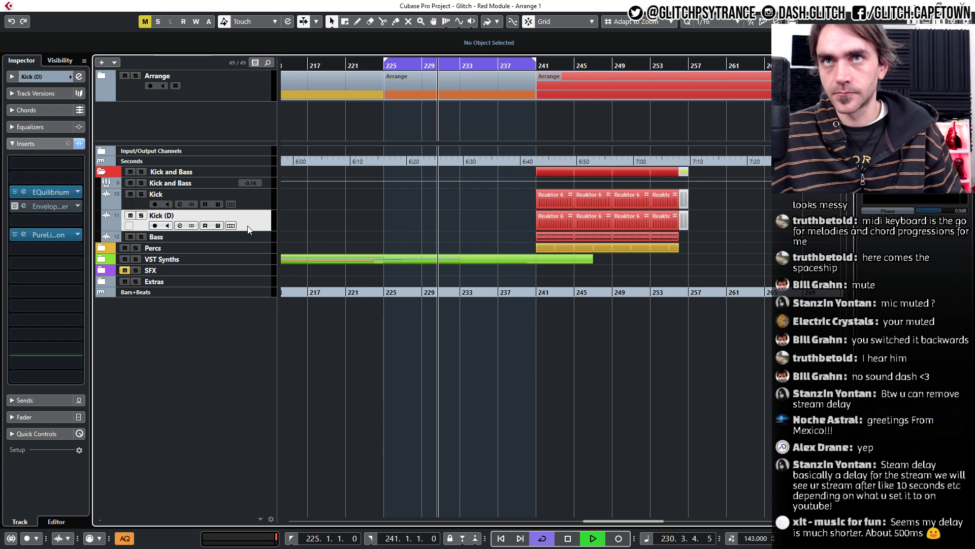
{"action": "right_click", "coordinate": [248, 227]}
{"action": "left_click", "coordinate": [288, 248]}
{"action": "key", "text": "Delete"}
Copy the Kick part at bar 241 to bar 225 on Kick (D), play from bar 224 and make the track taller.
{"action": "left_click_drag", "start_coordinate": [556, 199], "coordinate": [400, 217]}
{"action": "left_click", "coordinate": [374, 66]}
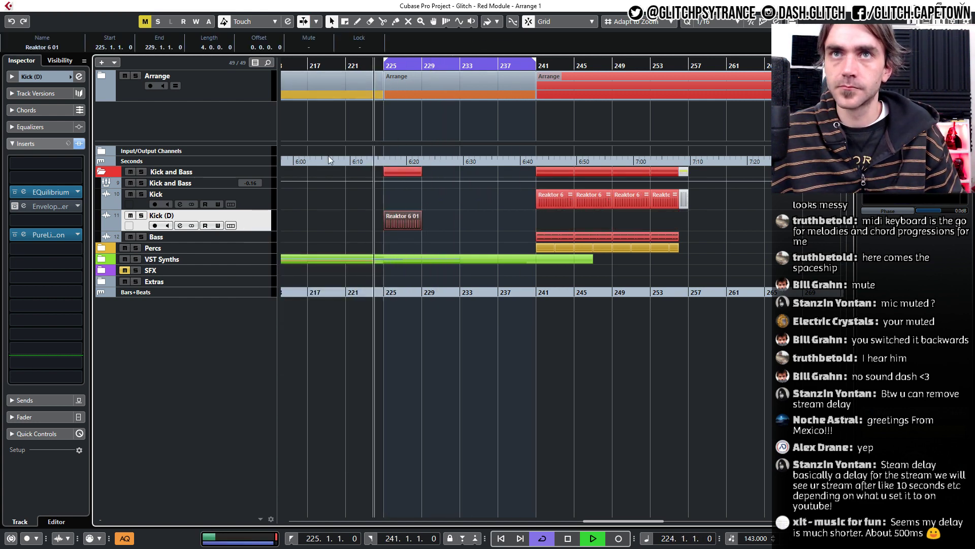
{"action": "left_click_drag", "start_coordinate": [254, 239], "coordinate": [255, 259]}
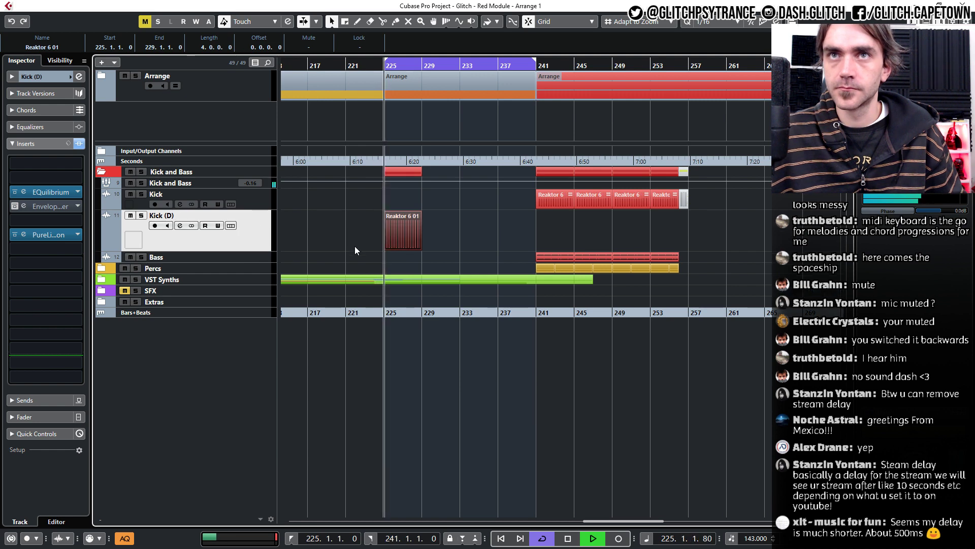
Open the Kick (D) part at bar 225 for editing and bounce its first kick event, replacing the original event.
{"action": "scroll", "coordinate": [371, 244], "scroll_direction": "up", "scroll_amount": 5}
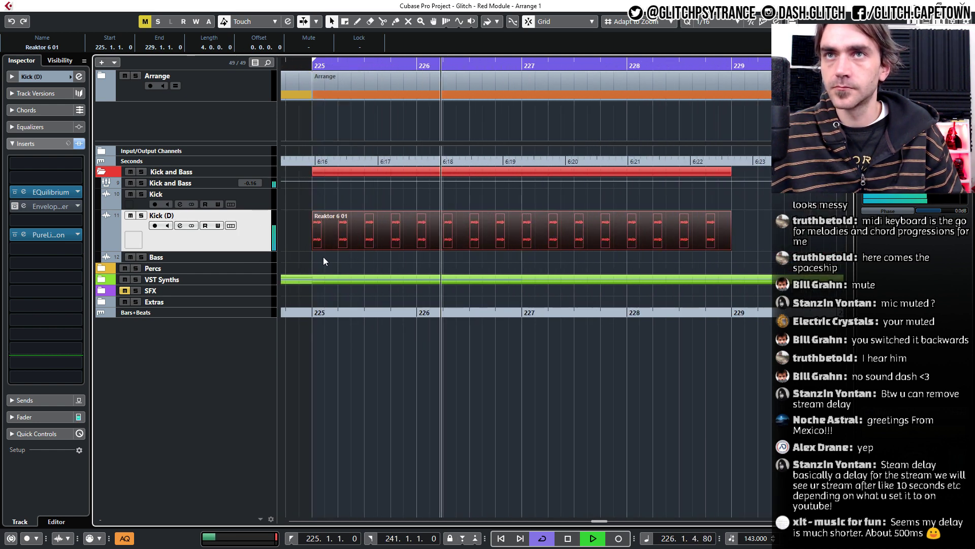
{"action": "double_click", "coordinate": [323, 239]}
{"action": "scroll", "coordinate": [196, 383], "scroll_direction": "up", "scroll_amount": 4}
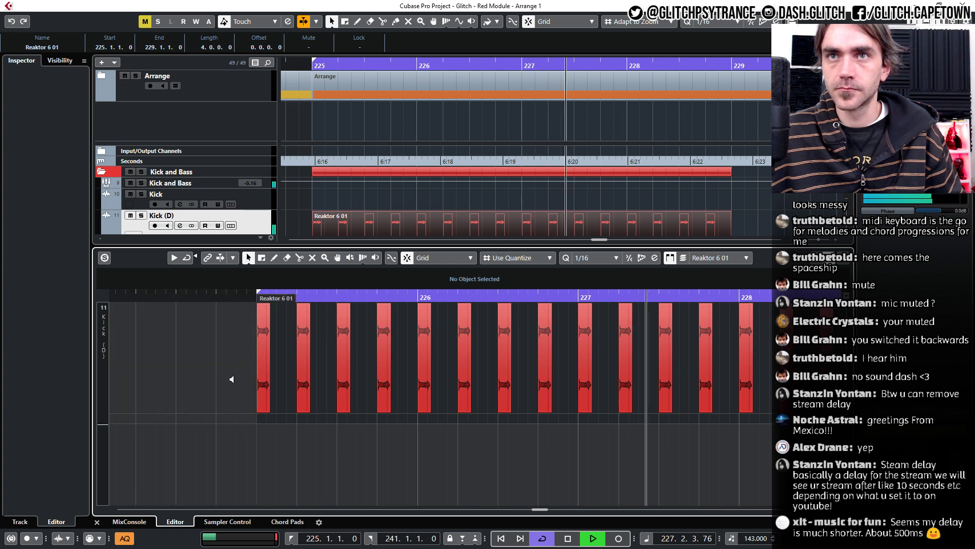
{"action": "left_click", "coordinate": [254, 385]}
{"action": "right_click", "coordinate": [253, 383]}
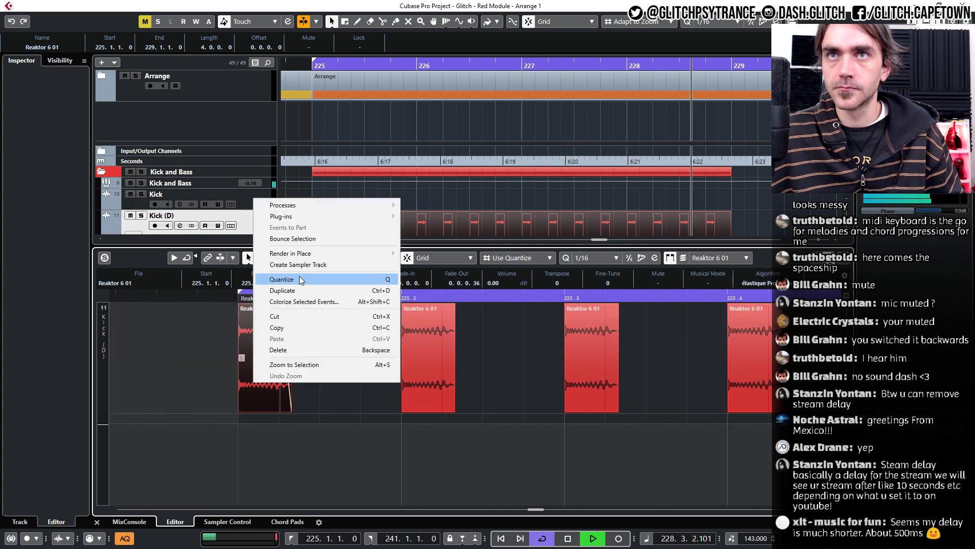
{"action": "mouse_move", "coordinate": [303, 257]}
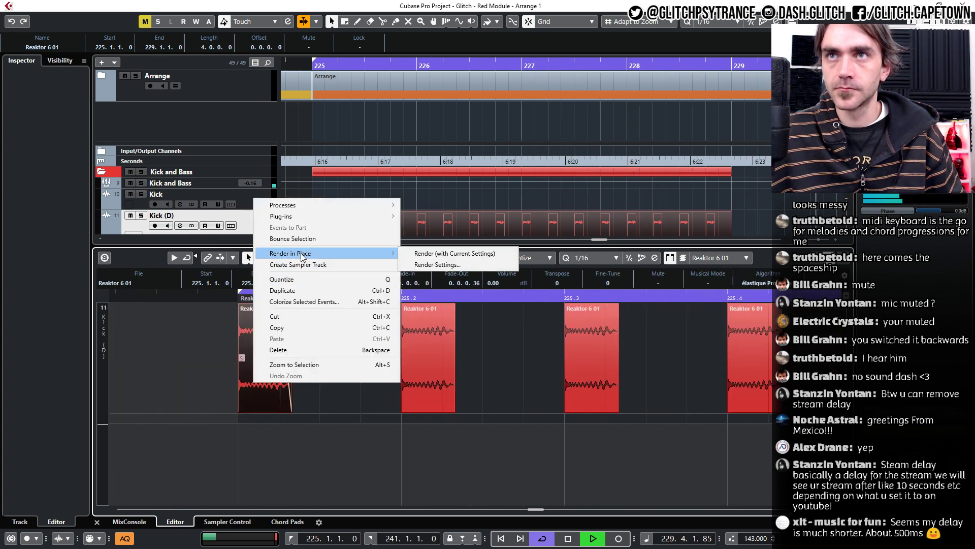
{"action": "left_click", "coordinate": [293, 238]}
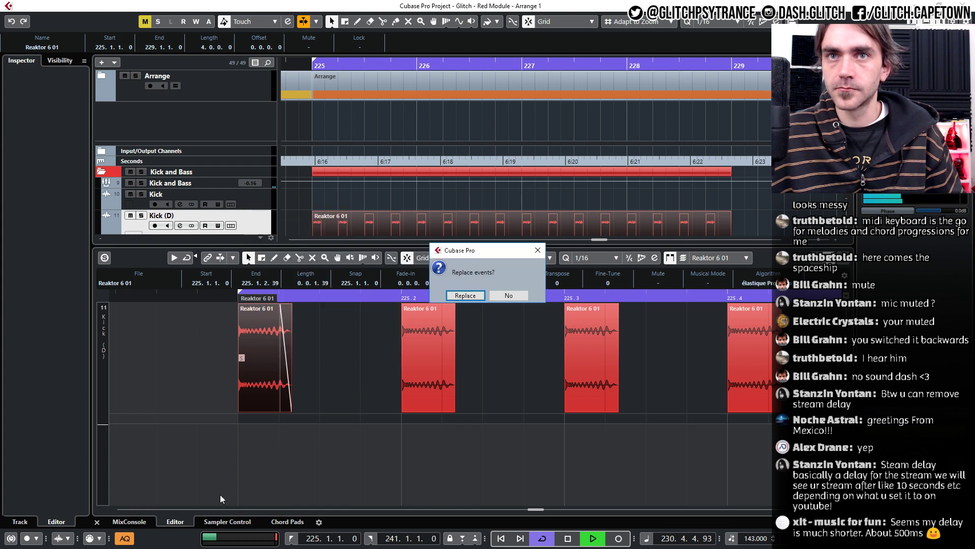
{"action": "left_click", "coordinate": [465, 296]}
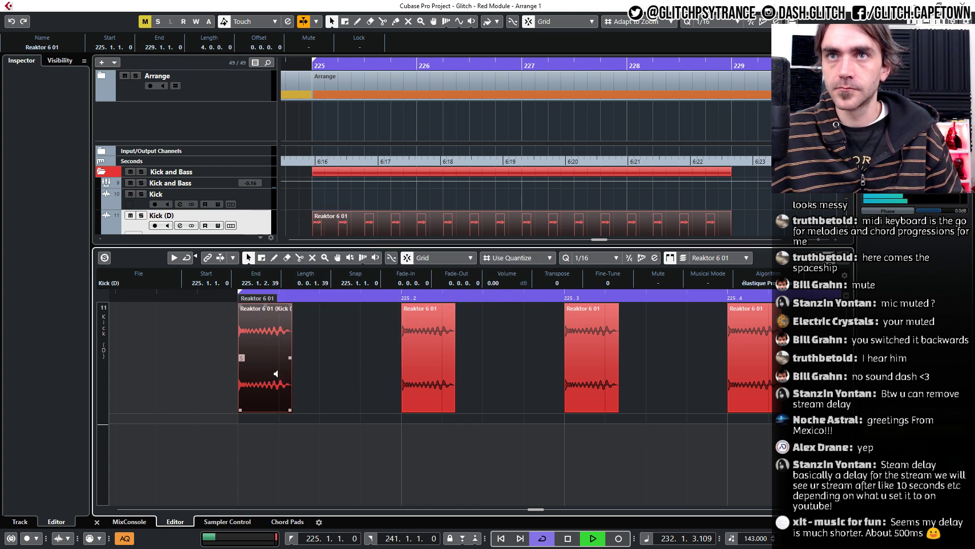
Create a sampler track from the bounced kick event and close the sampler view.
{"action": "right_click", "coordinate": [274, 373]}
{"action": "left_click", "coordinate": [330, 259]}
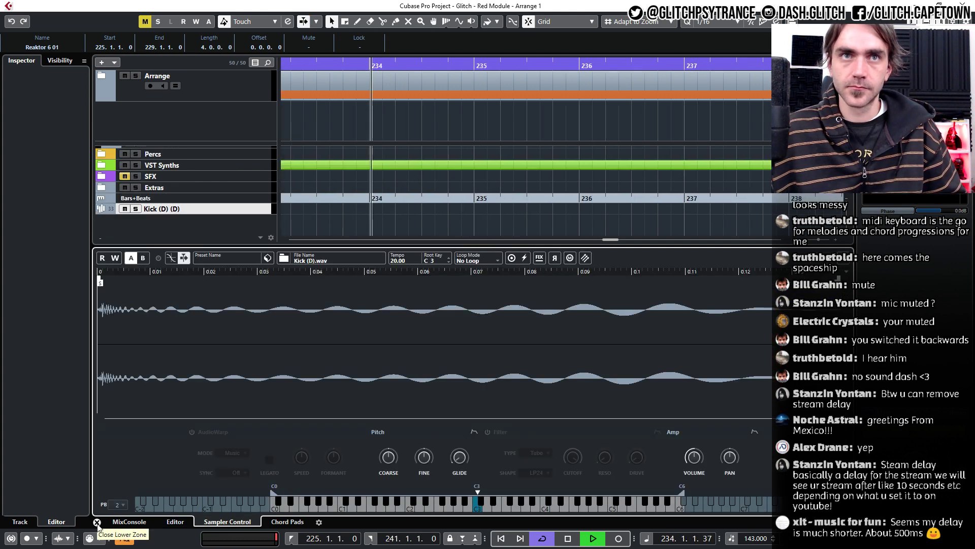
{"action": "left_click", "coordinate": [97, 522]}
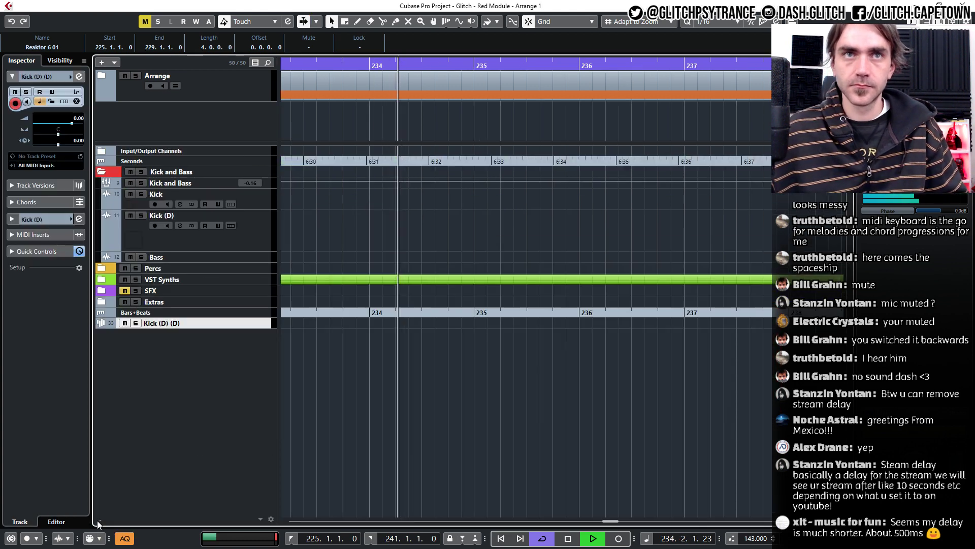
Move the new Kick (D) (D) sampler track into the Kick and Bass folder, between Kick and Kick (D).
{"action": "left_click", "coordinate": [452, 389]}
{"action": "scroll", "coordinate": [452, 389], "scroll_direction": "down", "scroll_amount": 3}
{"action": "scroll", "coordinate": [451, 382], "scroll_direction": "left", "scroll_amount": 4}
{"action": "key", "text": "space"}
{"action": "key", "text": "space"}
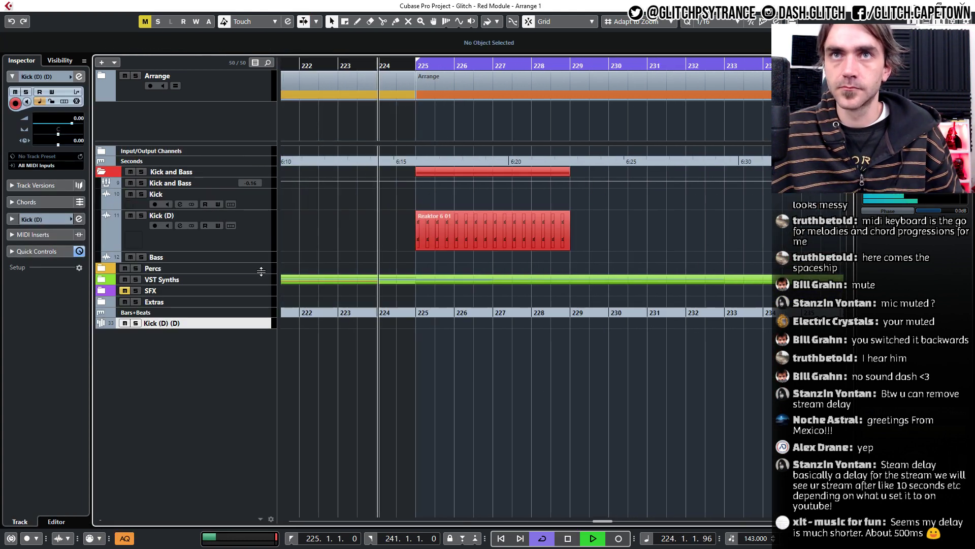
{"action": "left_click_drag", "start_coordinate": [234, 329], "coordinate": [244, 226]}
{"action": "left_click", "coordinate": [246, 267]}
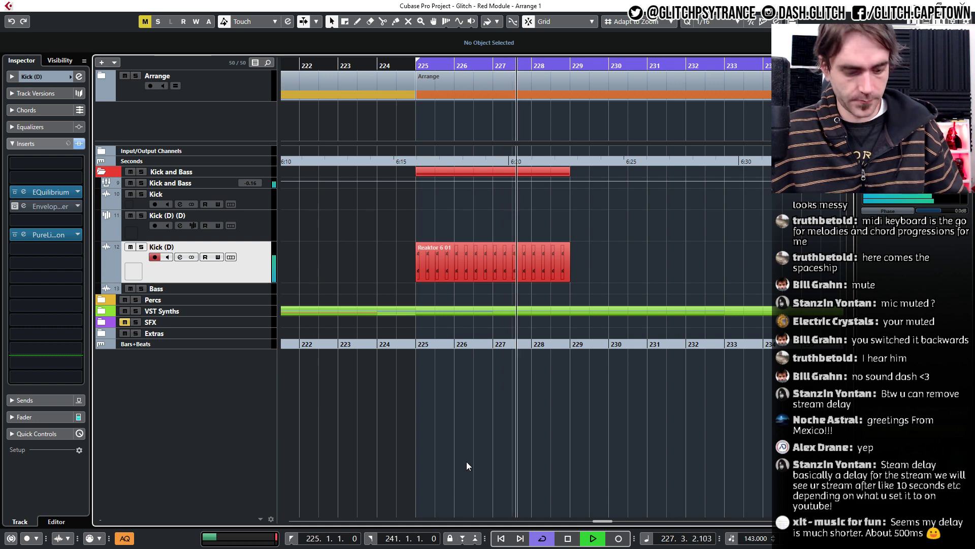
In the MixConsole, copy the EQuilibrium and PureLimiter inserts from the Kick (D) channel to Kick (D) (D).
{"action": "key", "text": "F3"}
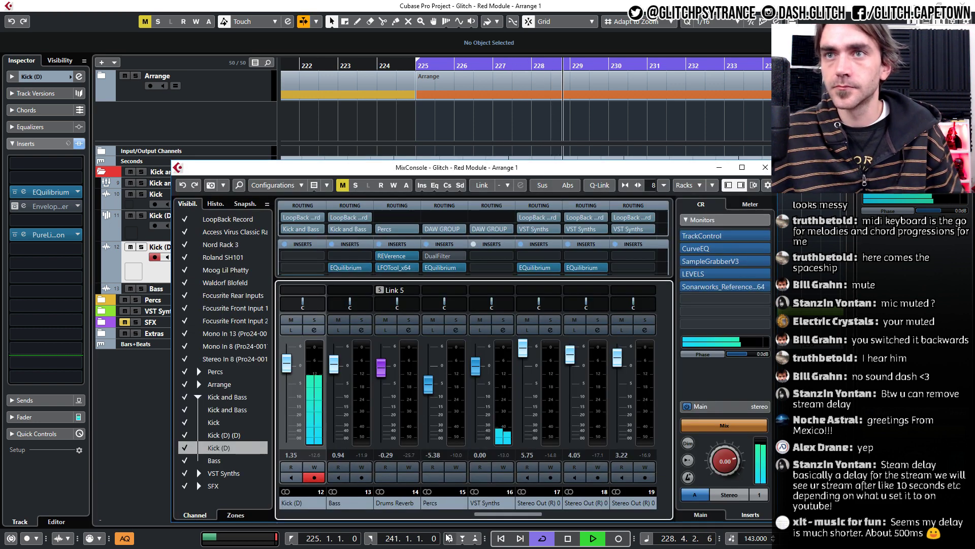
{"action": "left_click_drag", "start_coordinate": [498, 515], "coordinate": [454, 515]}
{"action": "key", "text": "space"}
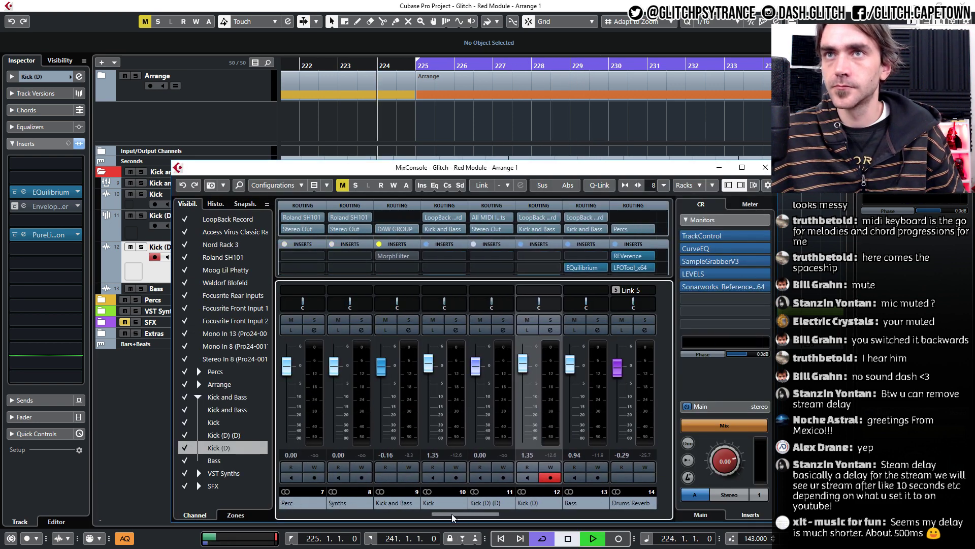
{"action": "key", "text": "space"}
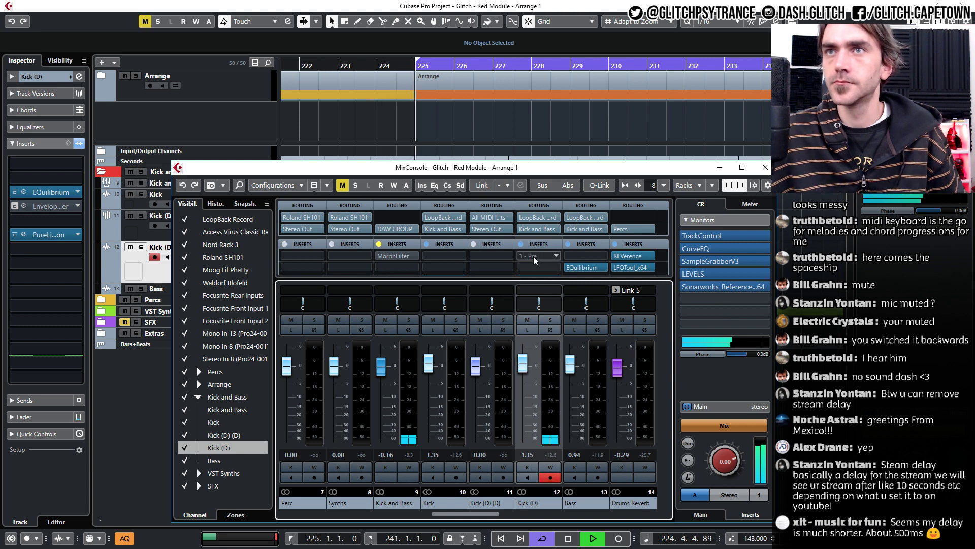
{"action": "left_click_drag", "start_coordinate": [543, 280], "coordinate": [542, 312]}
{"action": "left_click_drag", "start_coordinate": [482, 517], "coordinate": [502, 518]}
{"action": "left_click", "coordinate": [401, 503]}
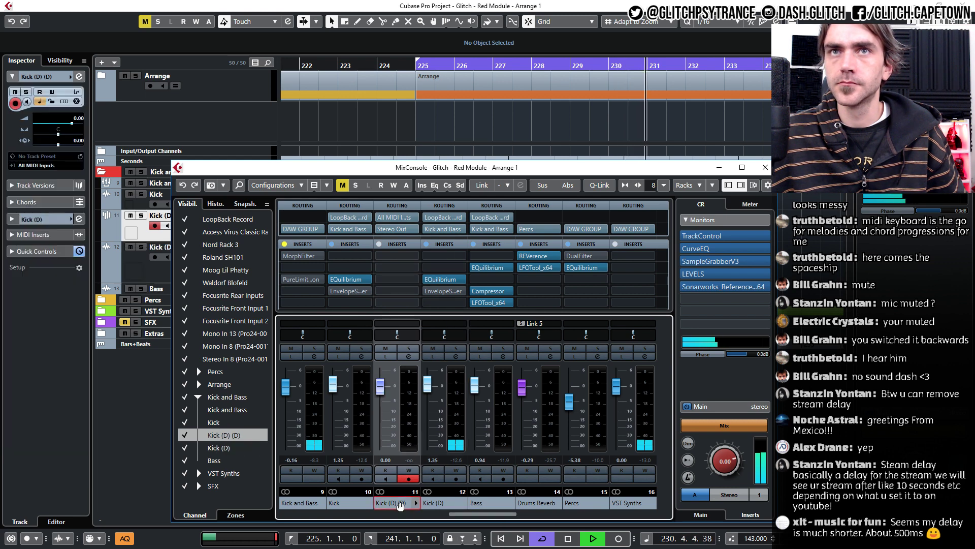
{"action": "left_click", "coordinate": [426, 503]}
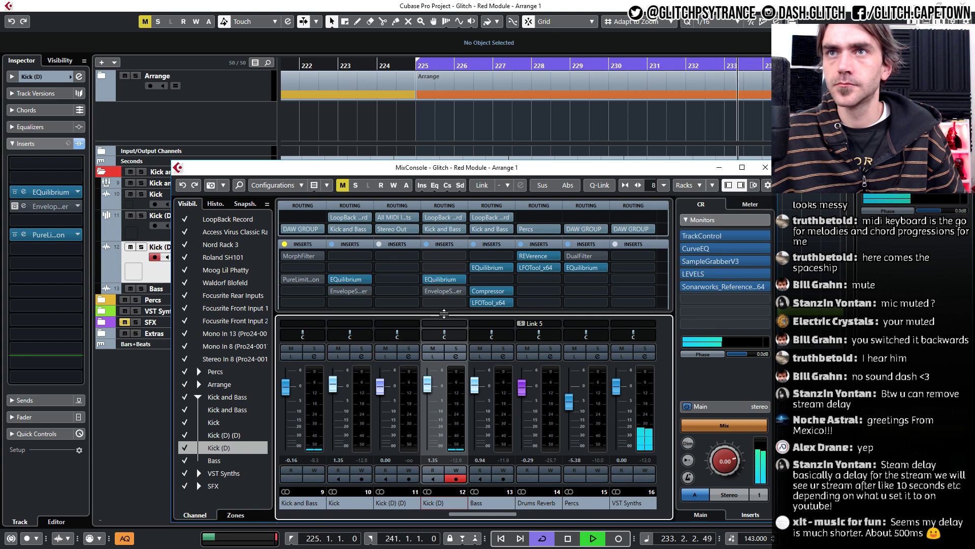
{"action": "left_click_drag", "start_coordinate": [444, 313], "coordinate": [444, 345]}
{"action": "left_click_drag", "start_coordinate": [440, 279], "coordinate": [406, 280]}
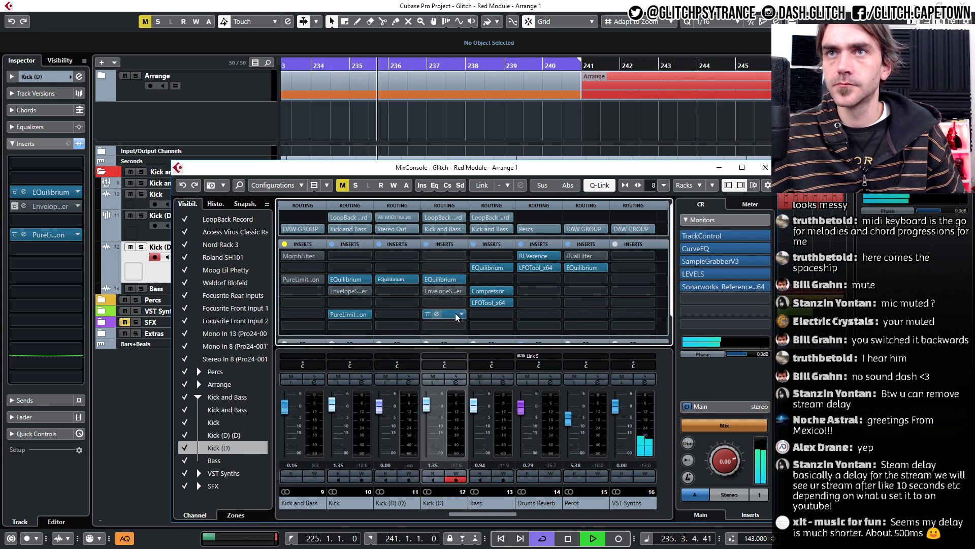
{"action": "left_click_drag", "start_coordinate": [456, 317], "coordinate": [397, 291]}
Add a kHs Filter insert to Kick (D) (D) as a high-pass with cutoff at 8.84 kHz, then close the mixer.
{"action": "left_click", "coordinate": [398, 304]}
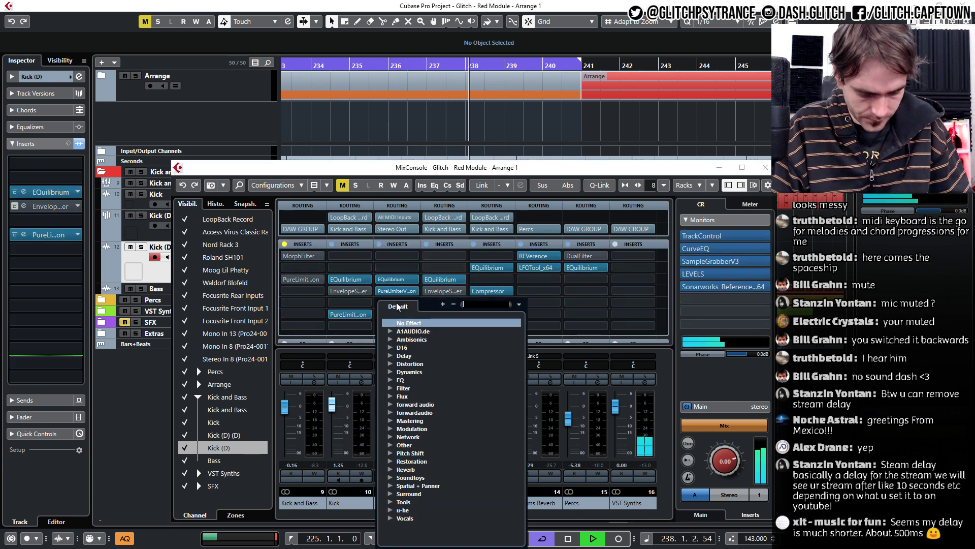
{"action": "type", "text": "fil"}
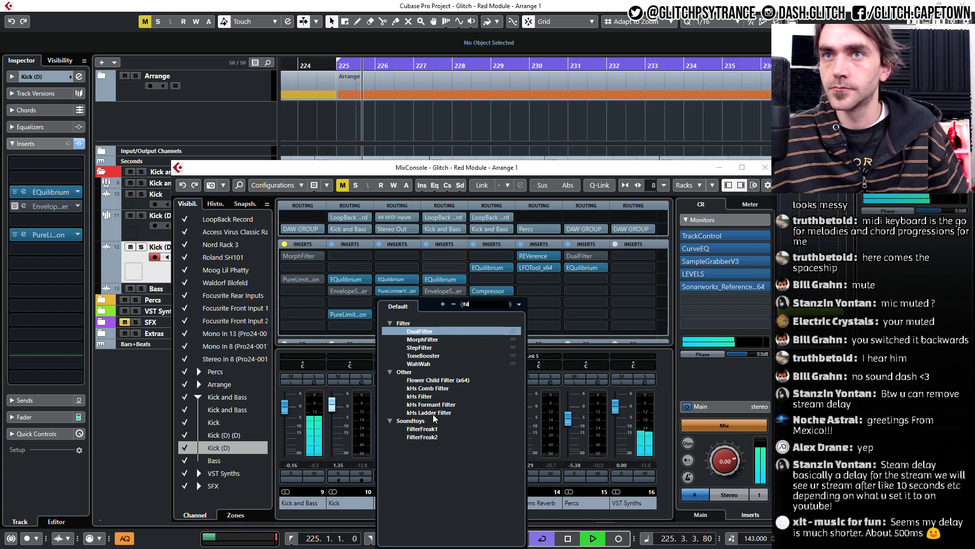
{"action": "double_click", "coordinate": [424, 397]}
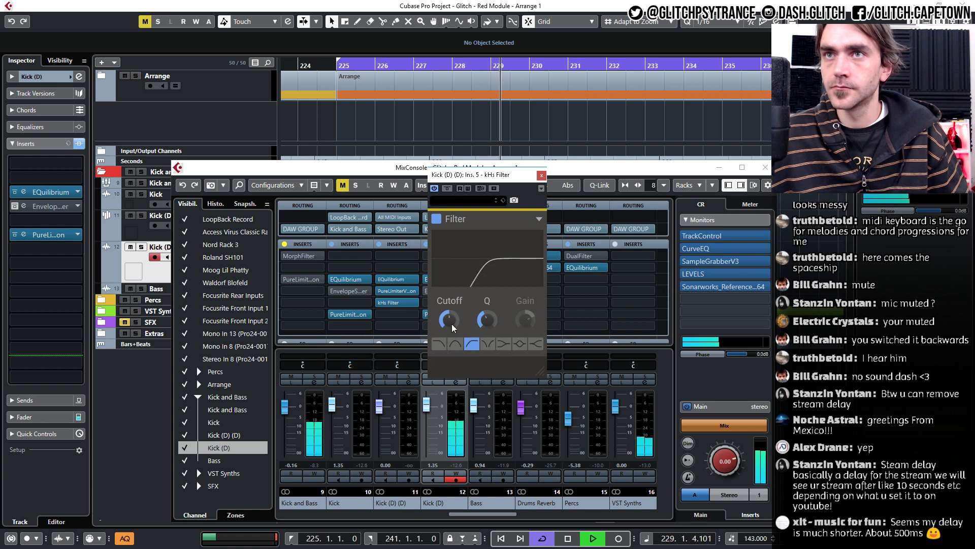
{"action": "key", "text": "space"}
{"action": "key", "text": "space"}
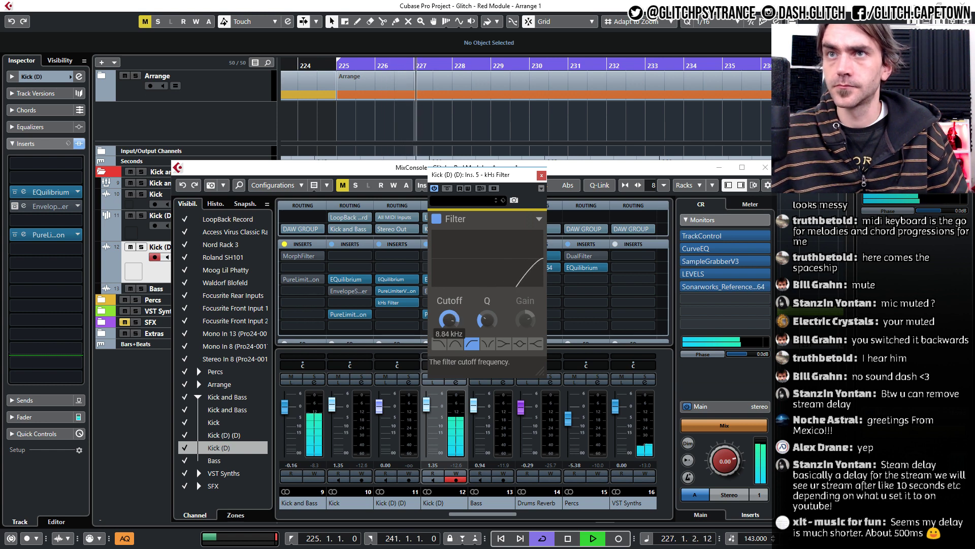
{"action": "left_click", "coordinate": [542, 176]}
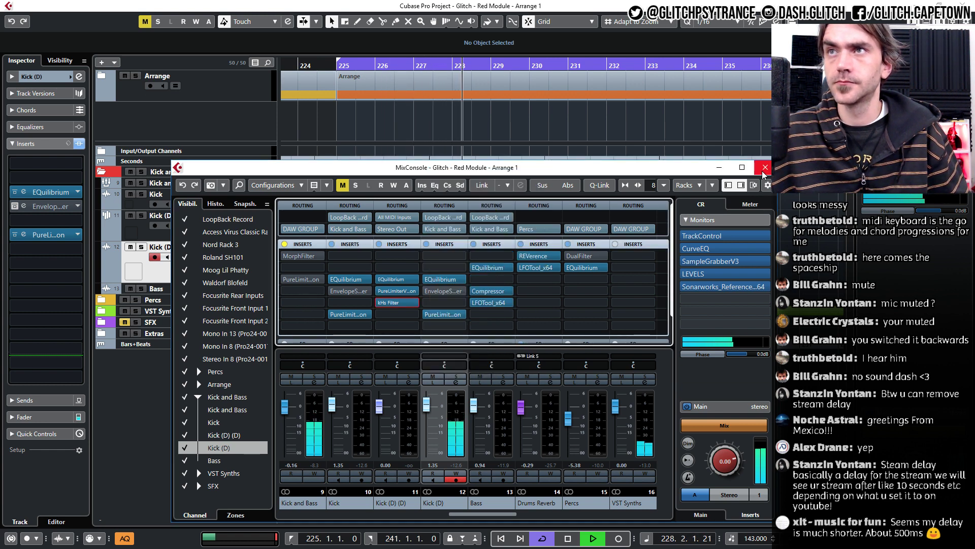
{"action": "key", "text": "F3"}
Delete the audio part at bar 225 on Kick (D) and remove that track.
{"action": "left_click", "coordinate": [412, 269]}
{"action": "key", "text": "Delete"}
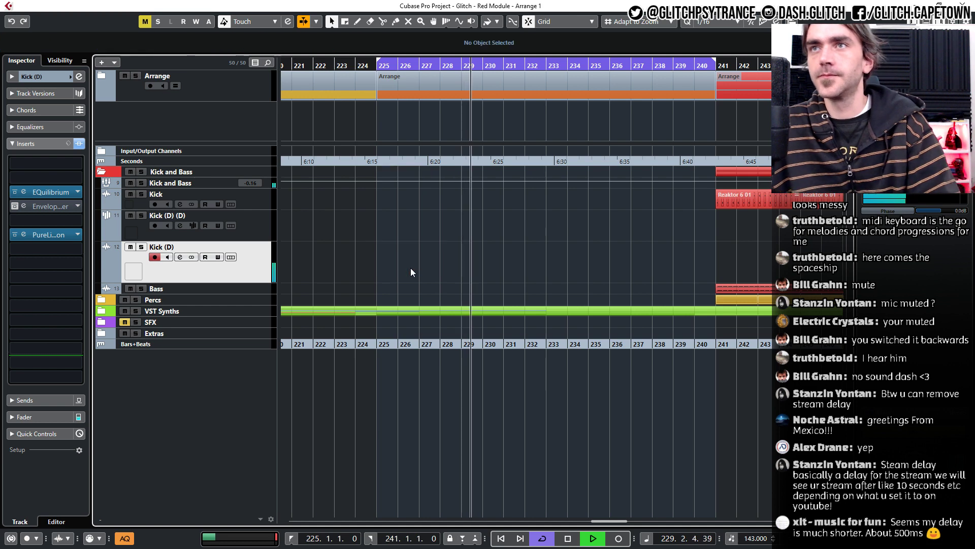
{"action": "right_click", "coordinate": [229, 282]}
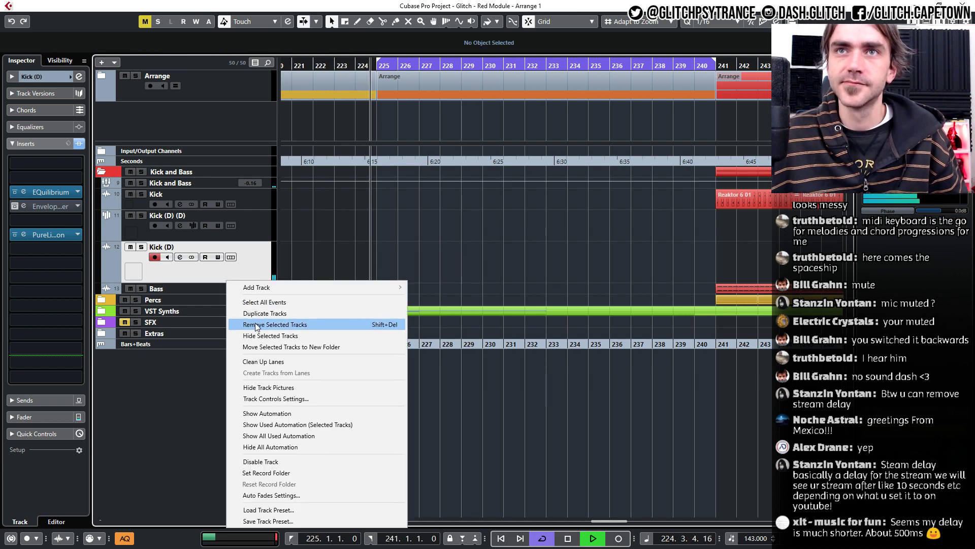
{"action": "left_click", "coordinate": [275, 324]}
Create a two-bar MIDI part from bar 225 to 227 on Kick (D) (D) and open it in the key editor.
{"action": "double_click", "coordinate": [382, 235]}
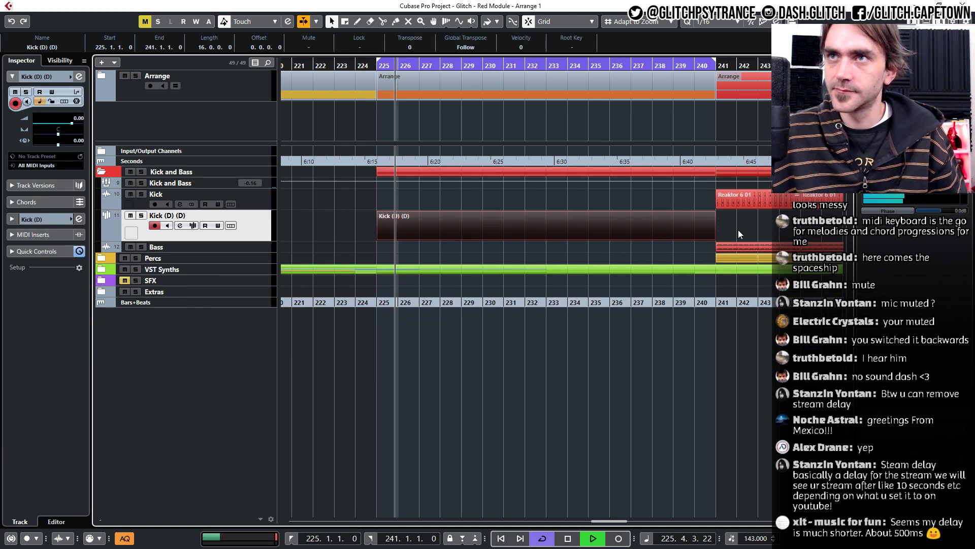
{"action": "left_click_drag", "start_coordinate": [714, 238], "coordinate": [419, 242]}
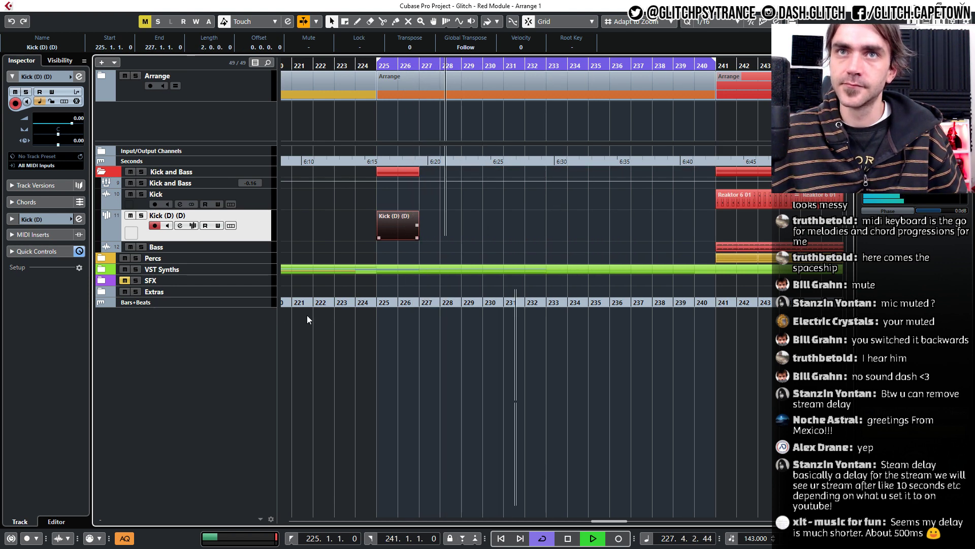
{"action": "key", "text": "Return"}
{"action": "scroll", "coordinate": [114, 364], "scroll_direction": "down", "scroll_amount": 3}
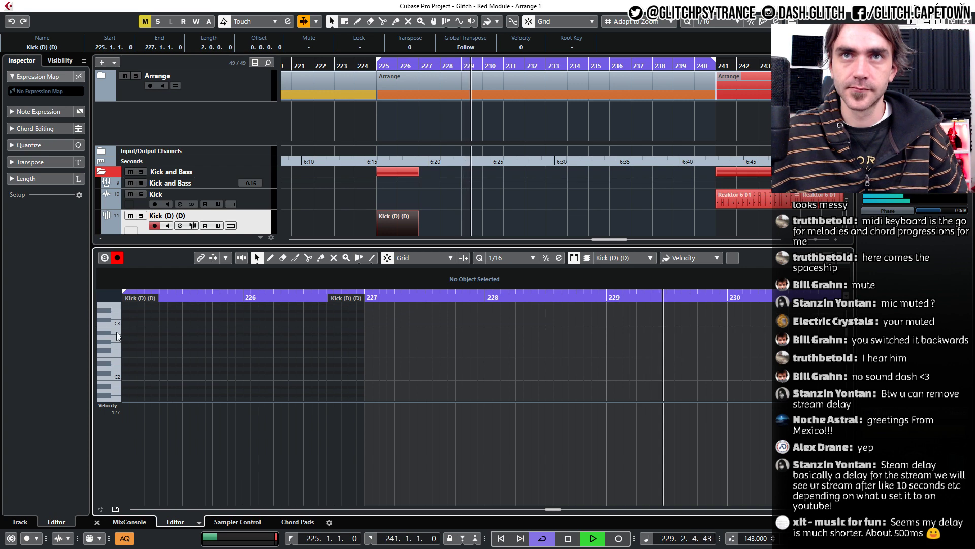
Draw C3 notes at 225.1.1 and 225.1.3, setting the second note's velocity to 51.
{"action": "double_click", "coordinate": [127, 323]}
{"action": "scroll", "coordinate": [127, 323], "scroll_direction": "up", "scroll_amount": 3}
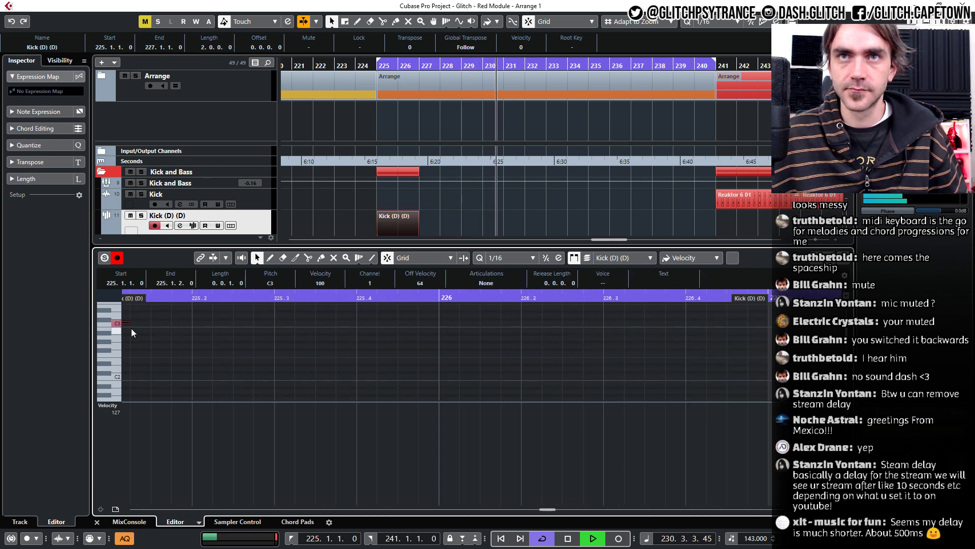
{"action": "scroll", "coordinate": [131, 328], "scroll_direction": "left", "scroll_amount": 2}
{"action": "double_click", "coordinate": [300, 323]}
{"action": "left_click_drag", "start_coordinate": [317, 448], "coordinate": [312, 460]}
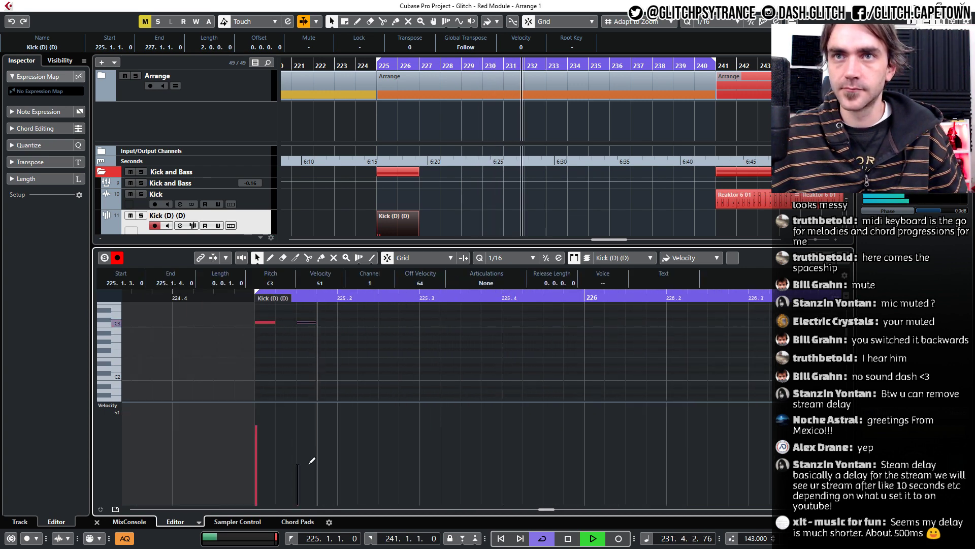
Lengthen both C3 notes to 0.0.2.0 and duplicate the pair repeatedly until the part is filled to bar 227.
{"action": "left_click_drag", "start_coordinate": [316, 311], "coordinate": [220, 336]}
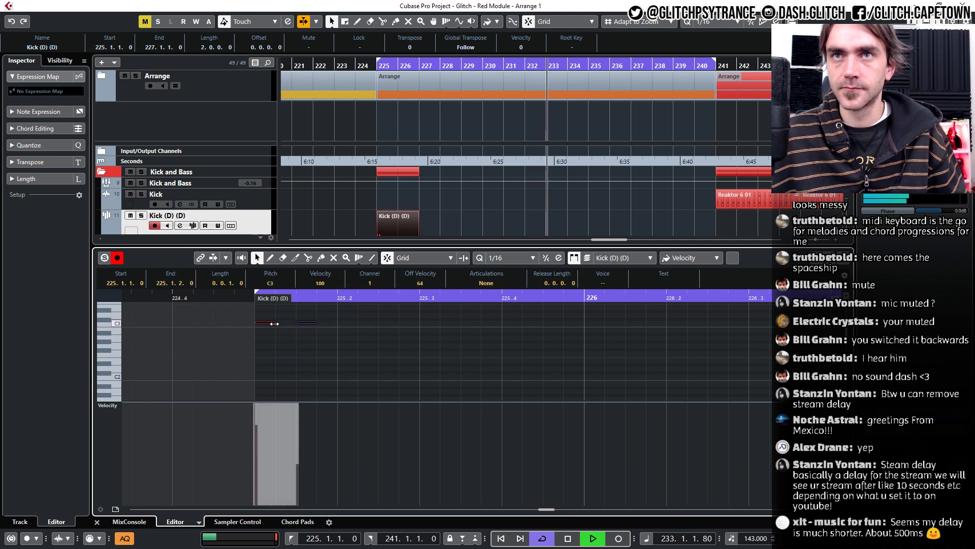
{"action": "key", "text": "alt+d"}
{"action": "key", "text": "alt+d"}
{"action": "key", "text": "alt+d"}
{"action": "key", "text": "alt+d"}
{"action": "key", "text": "alt+d"}
{"action": "key", "text": "alt+d"}
{"action": "key", "text": "alt+d"}
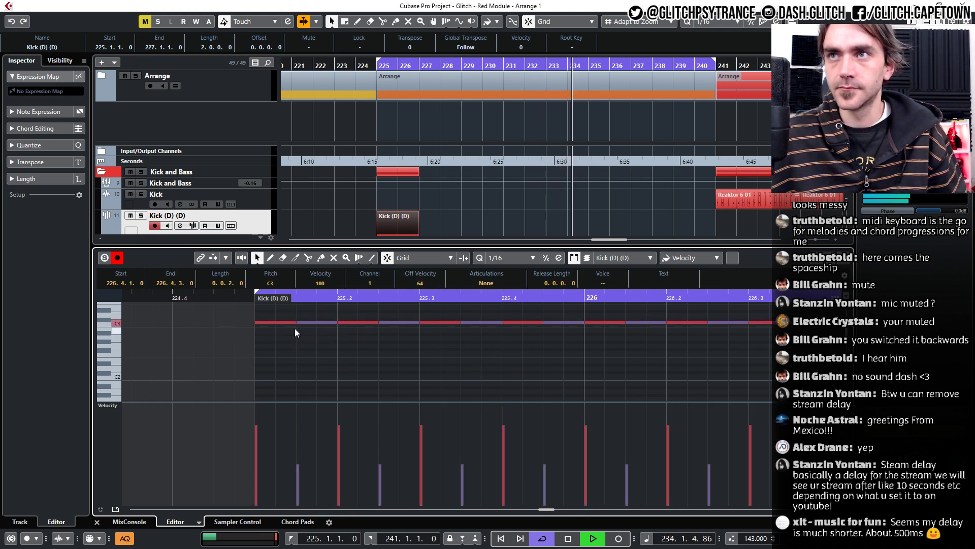
{"action": "scroll", "coordinate": [294, 328], "scroll_direction": "down", "scroll_amount": 2}
Close the key editor and repeat the two-bar Kick (D) (D) part up to bar 241.
{"action": "left_click", "coordinate": [444, 206]}
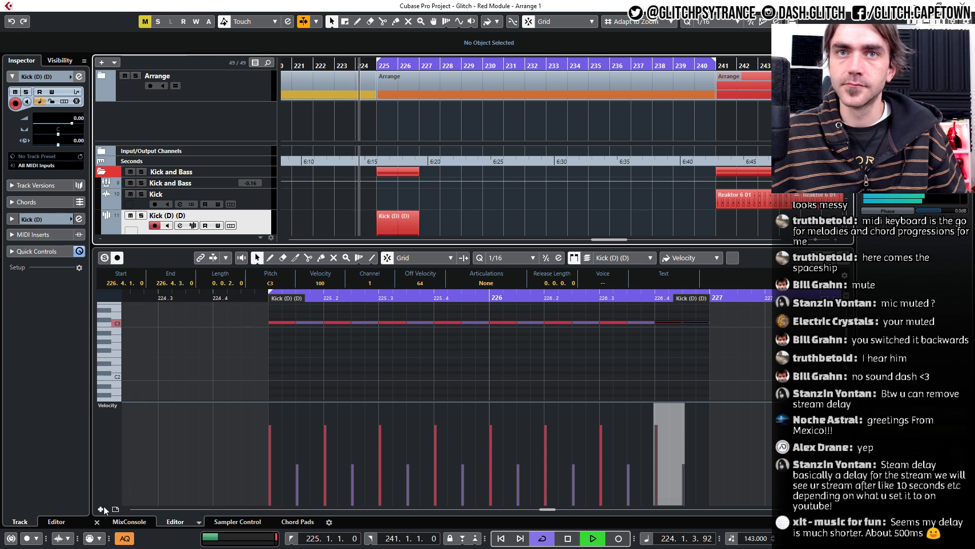
{"action": "left_click", "coordinate": [96, 521]}
{"action": "left_click", "coordinate": [392, 224]}
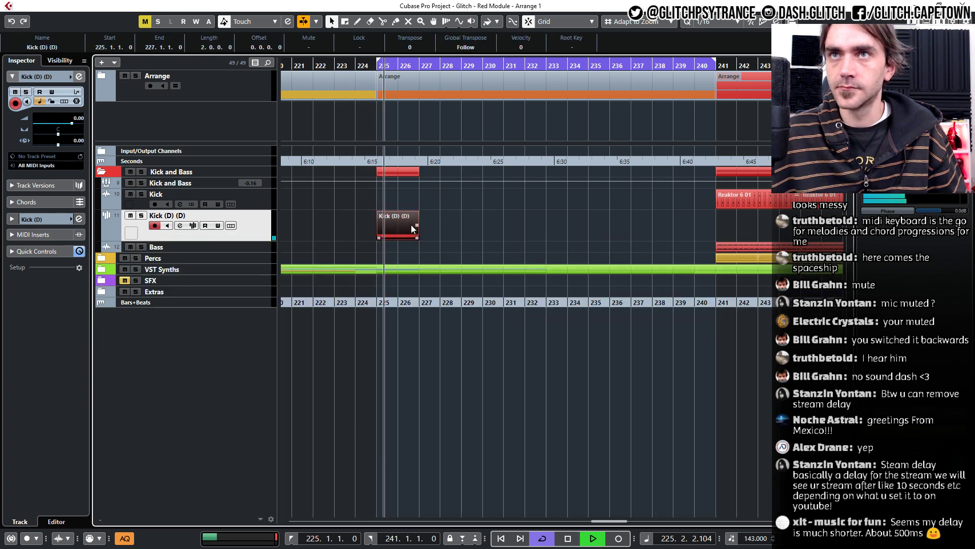
{"action": "left_click_drag", "start_coordinate": [417, 231], "coordinate": [714, 231]}
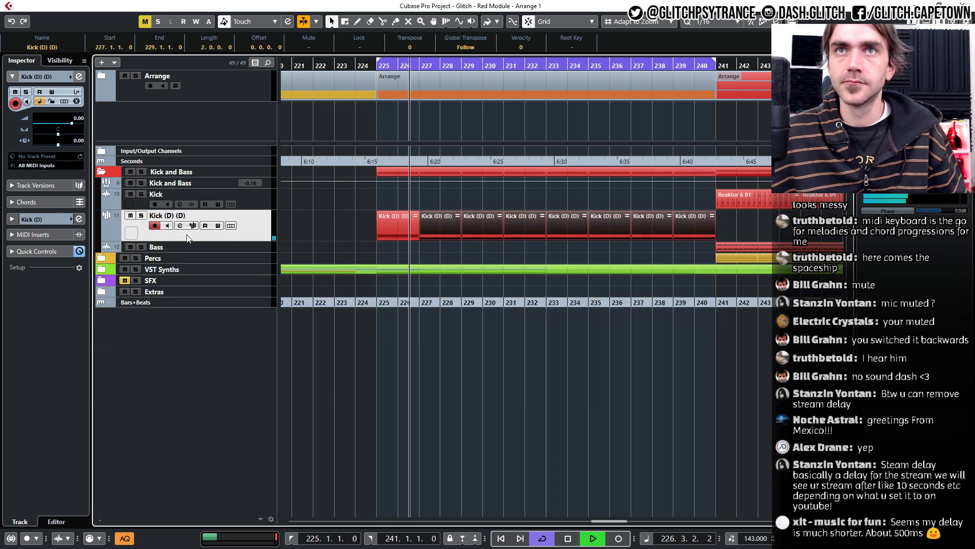
Write a downward cutoff sweep on the Kick (D) (D) kHs Filter as automation, and close the plug-in and channel settings.
{"action": "left_click", "coordinate": [79, 77]}
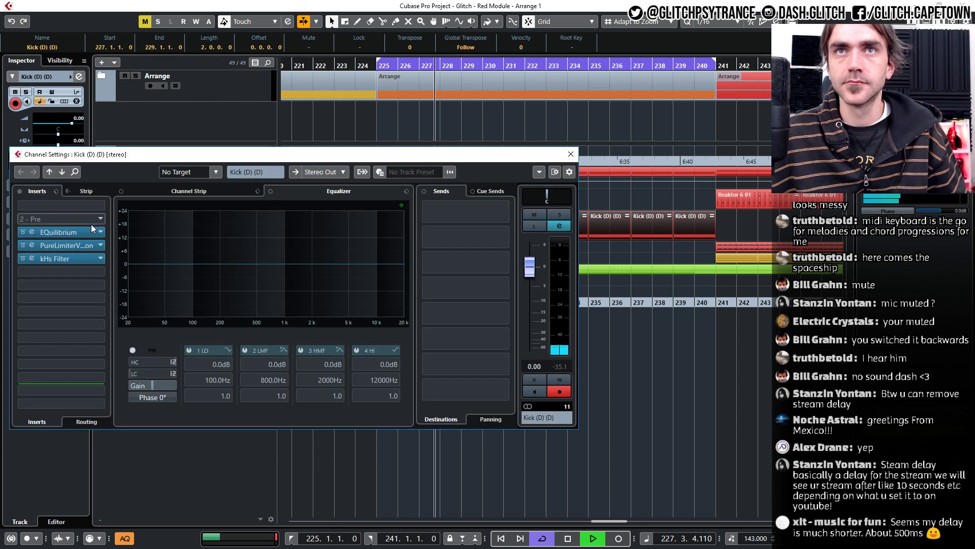
{"action": "left_click", "coordinate": [31, 258]}
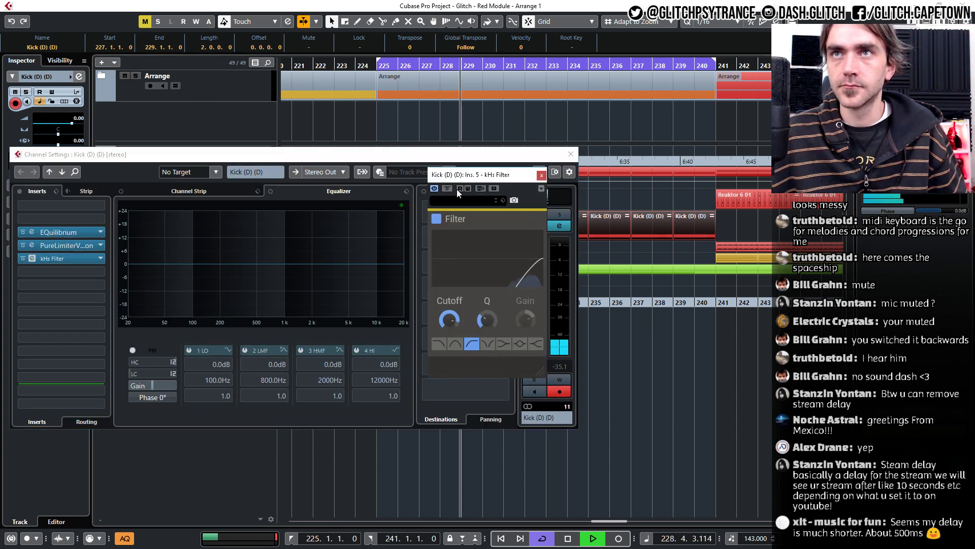
{"action": "left_click_drag", "start_coordinate": [449, 319], "coordinate": [448, 343]}
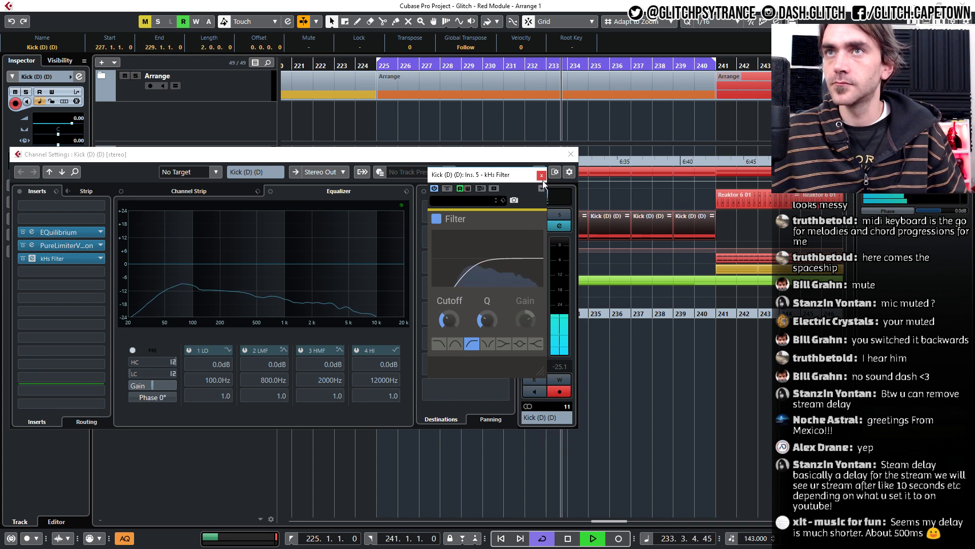
{"action": "left_click", "coordinate": [542, 175]}
{"action": "left_click", "coordinate": [571, 154]}
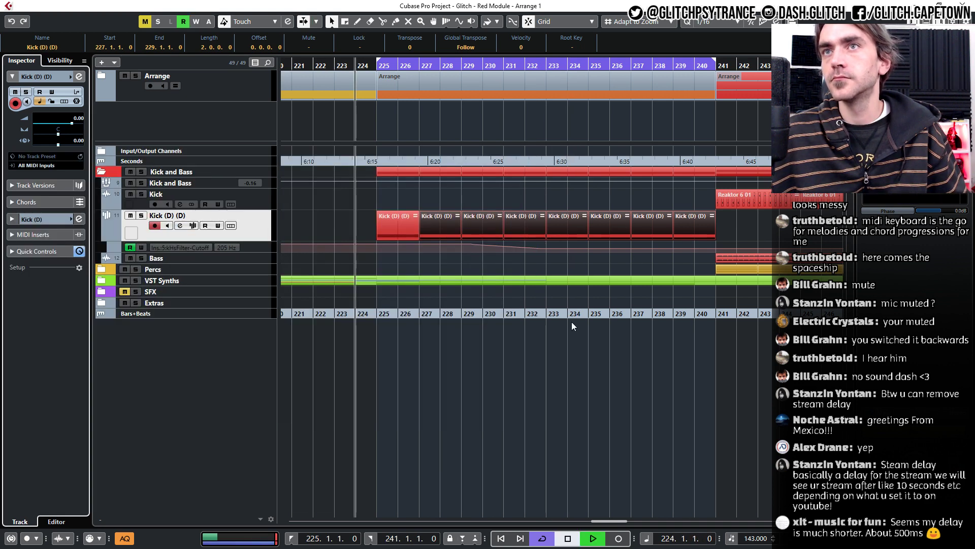
Reshape the enlarged cutoff automation into a fall from 225.1.1 to bar 233, removing intermediate points, and reaching 0.00 at 241.1.1.
{"action": "left_click", "coordinate": [240, 252]}
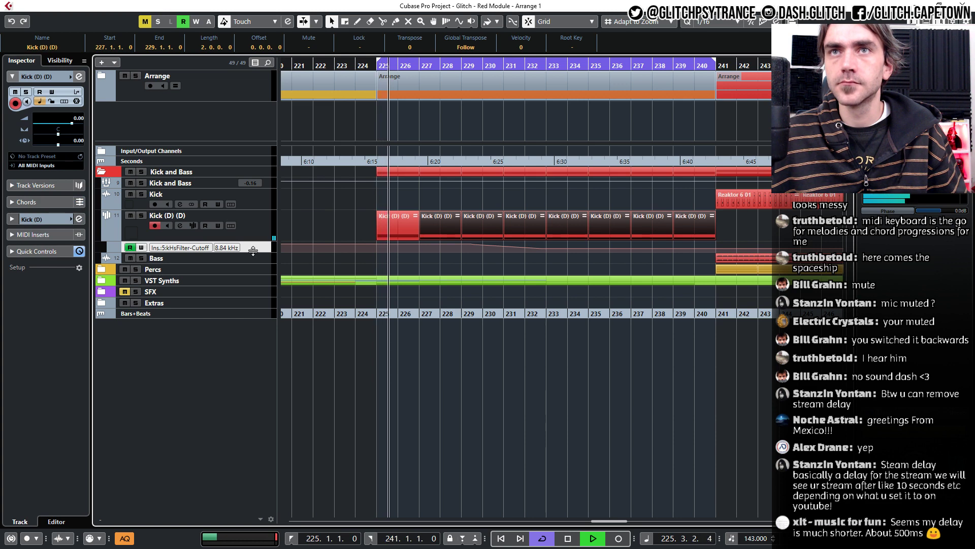
{"action": "left_click_drag", "start_coordinate": [261, 253], "coordinate": [261, 343]}
{"action": "left_click", "coordinate": [378, 260]}
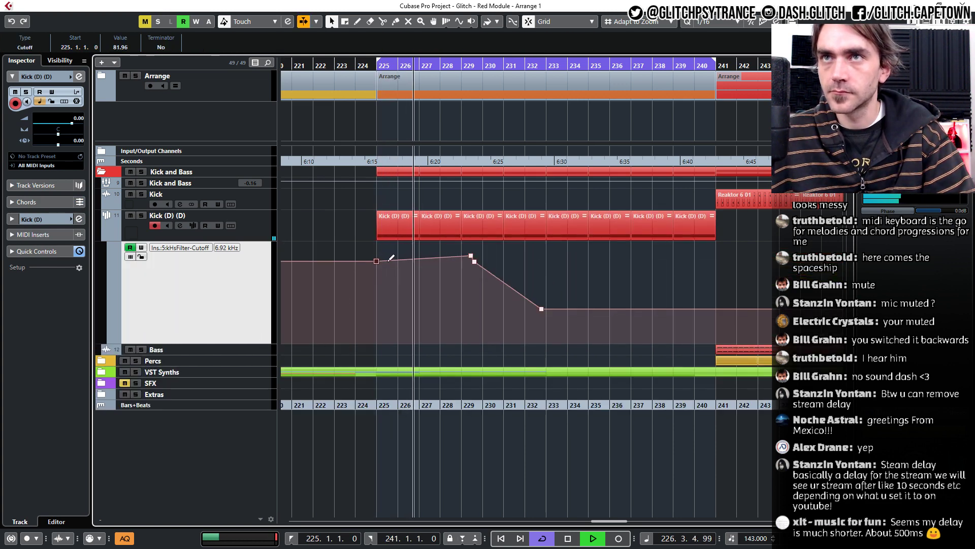
{"action": "left_click_drag", "start_coordinate": [443, 284], "coordinate": [493, 256]}
{"action": "key", "text": "Delete"}
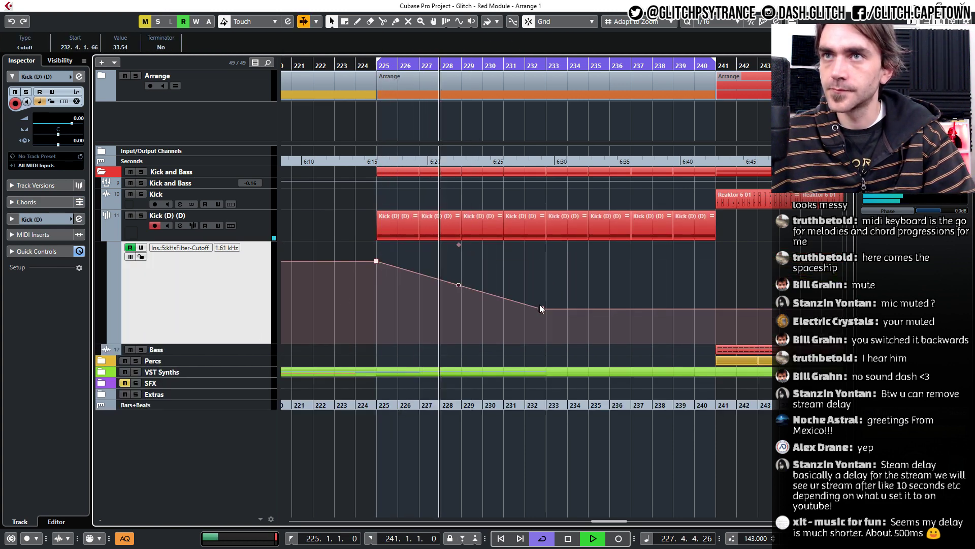
{"action": "left_click", "coordinate": [541, 308]}
{"action": "left_click_drag", "start_coordinate": [543, 311], "coordinate": [547, 336]}
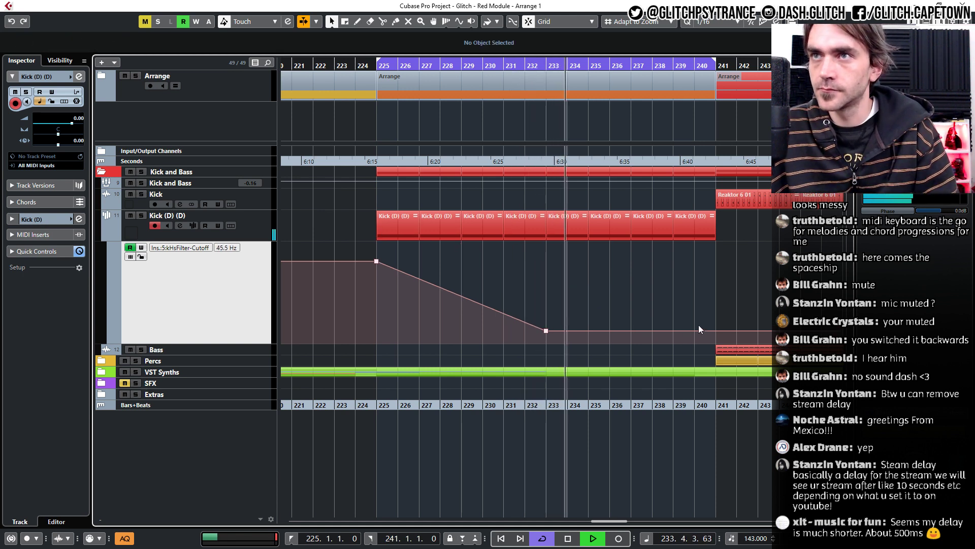
{"action": "left_click_drag", "start_coordinate": [716, 331], "coordinate": [715, 342]}
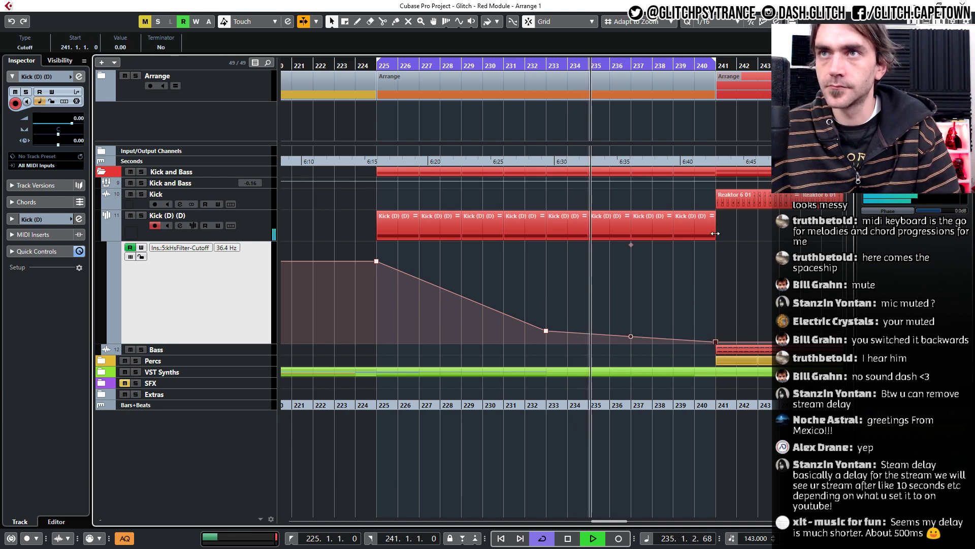
Delete the Kick (D) (D) parts from bar 235 to 241 and the stray cutoff points around bars 233 to 235.
{"action": "left_click_drag", "start_coordinate": [740, 267], "coordinate": [559, 231]}
{"action": "key", "text": "Delete"}
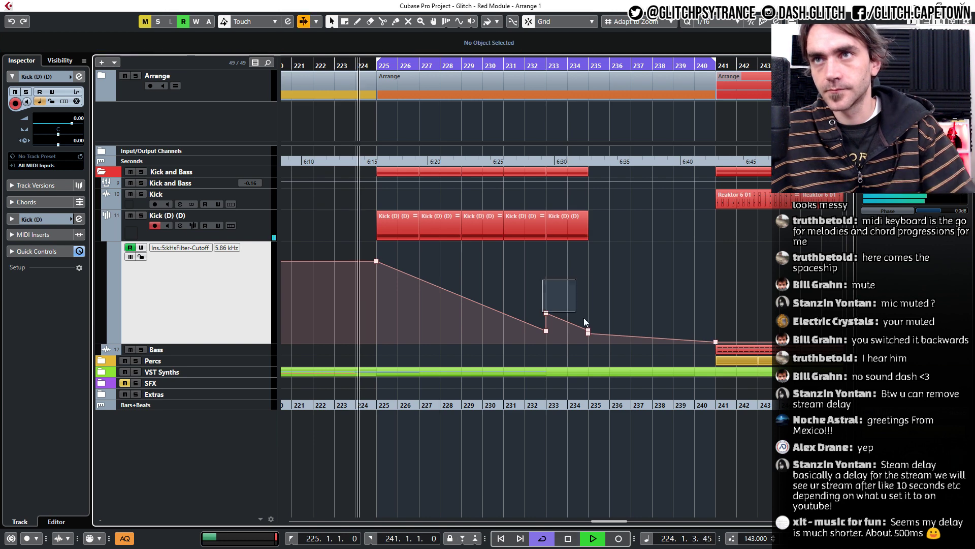
Try clearing the notes of the Kick (D) (D) part at bar 233 in the key editor, and undo the deletion.
{"action": "left_click", "coordinate": [568, 226]}
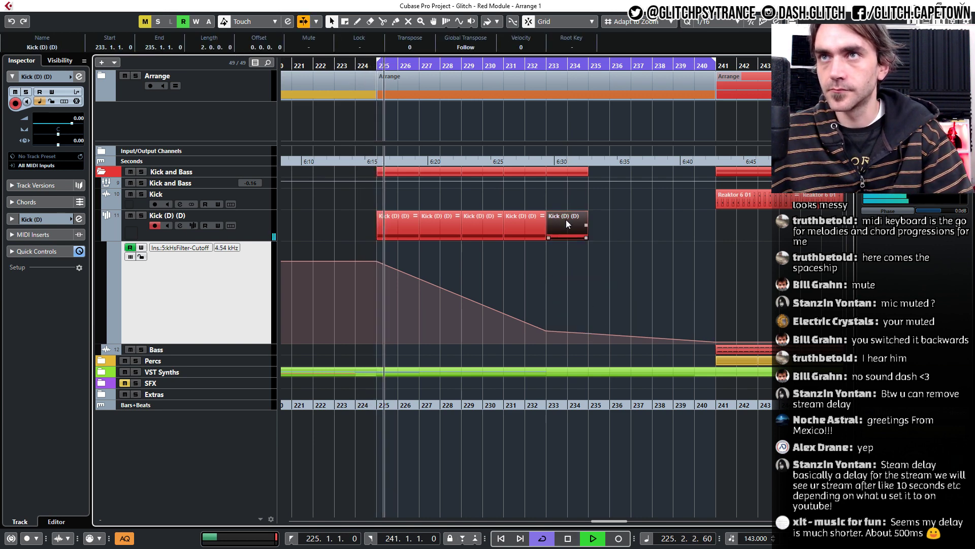
{"action": "double_click", "coordinate": [566, 219]}
{"action": "left_click_drag", "start_coordinate": [608, 342], "coordinate": [148, 354]}
{"action": "key", "text": "Delete"}
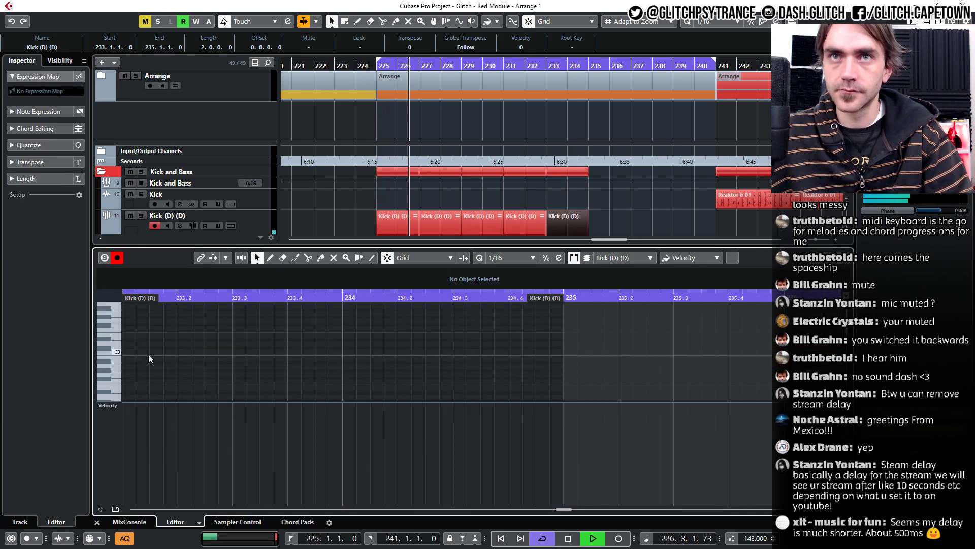
{"action": "key", "text": "ctrl+z"}
{"action": "left_click_drag", "start_coordinate": [616, 341], "coordinate": [254, 369]}
{"action": "left_click", "coordinate": [738, 341]}
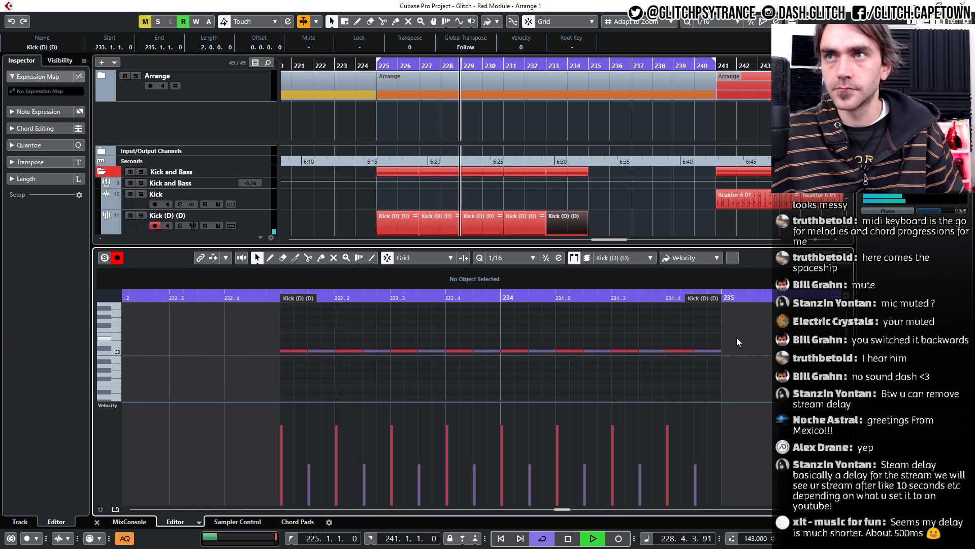
Shorten the bar 233 kick part to one bar and repeat it to bar 240, deleting the extra cutoff points this leaves.
{"action": "scroll", "coordinate": [584, 230], "scroll_direction": "down", "scroll_amount": 1}
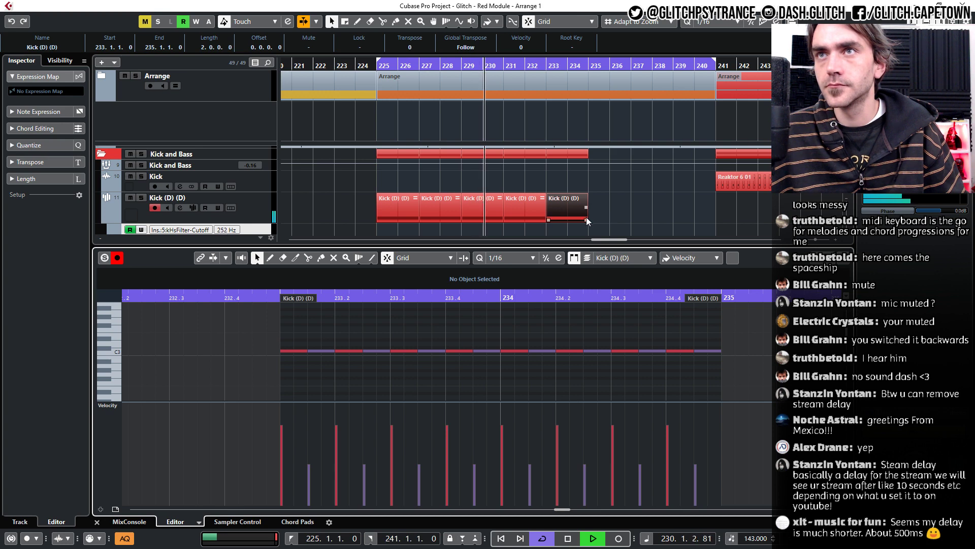
{"action": "left_click", "coordinate": [584, 218]}
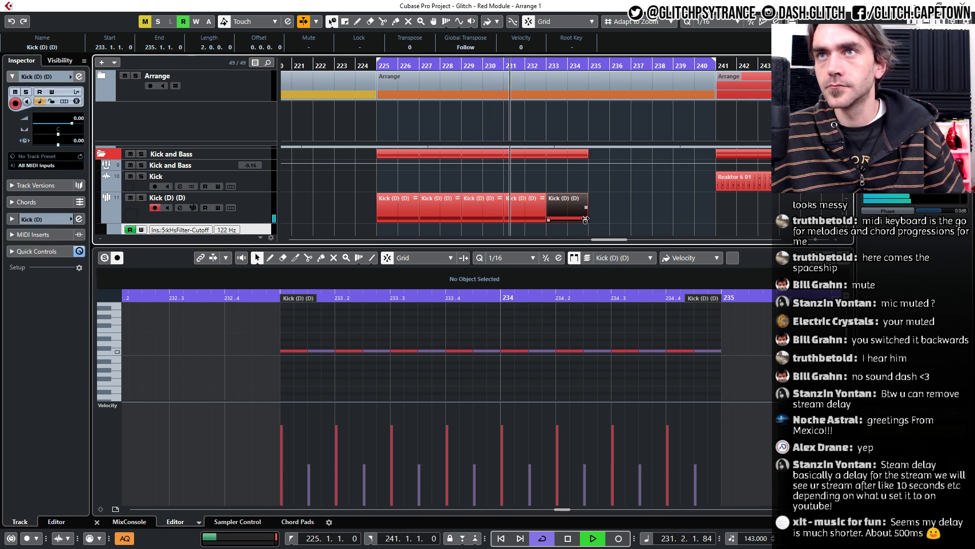
{"action": "left_click_drag", "start_coordinate": [585, 219], "coordinate": [684, 214]}
{"action": "left_click", "coordinate": [97, 522]}
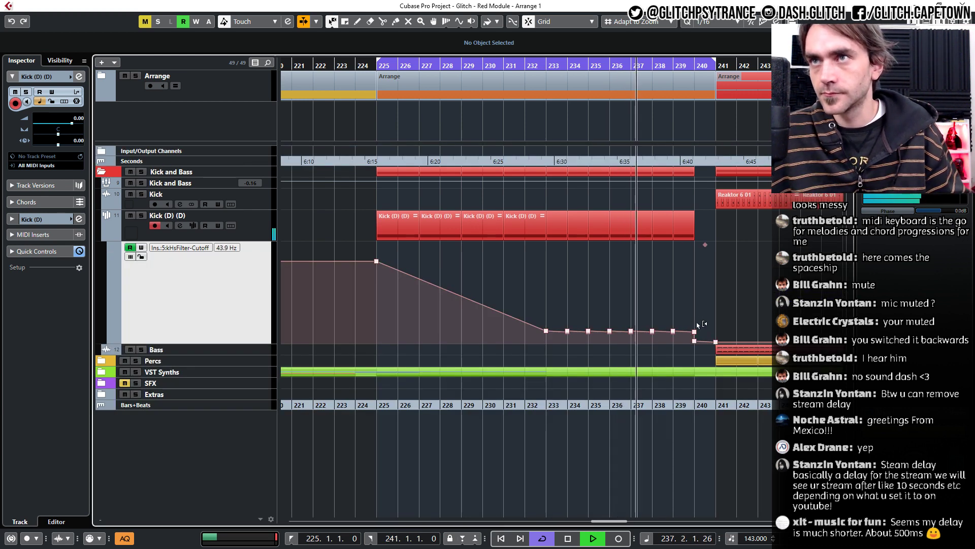
{"action": "left_click_drag", "start_coordinate": [706, 319], "coordinate": [558, 339]}
{"action": "key", "text": "Delete"}
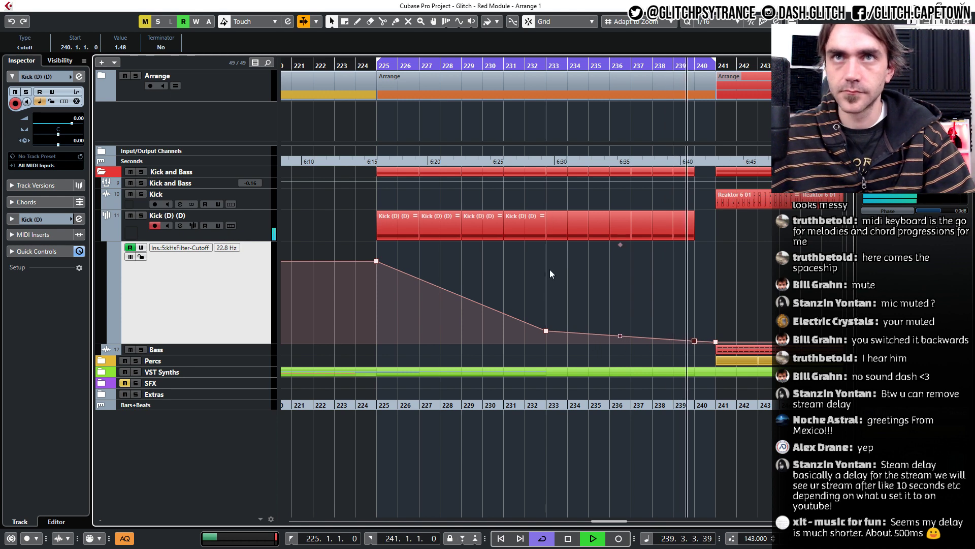
Write a kHs Filter Q movement as automation on Kick (D) (D), and close the plug-in and channel settings.
{"action": "left_click", "coordinate": [228, 219]}
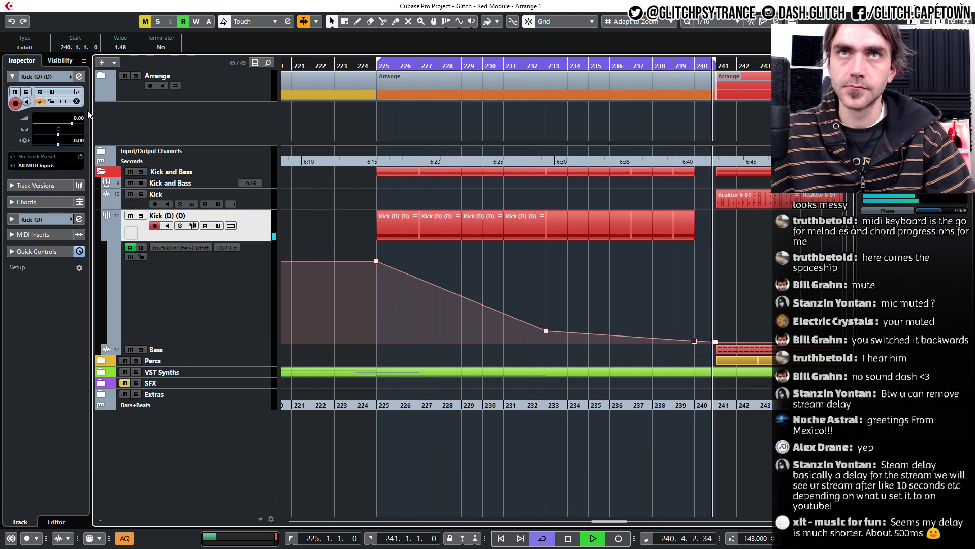
{"action": "left_click", "coordinate": [79, 76]}
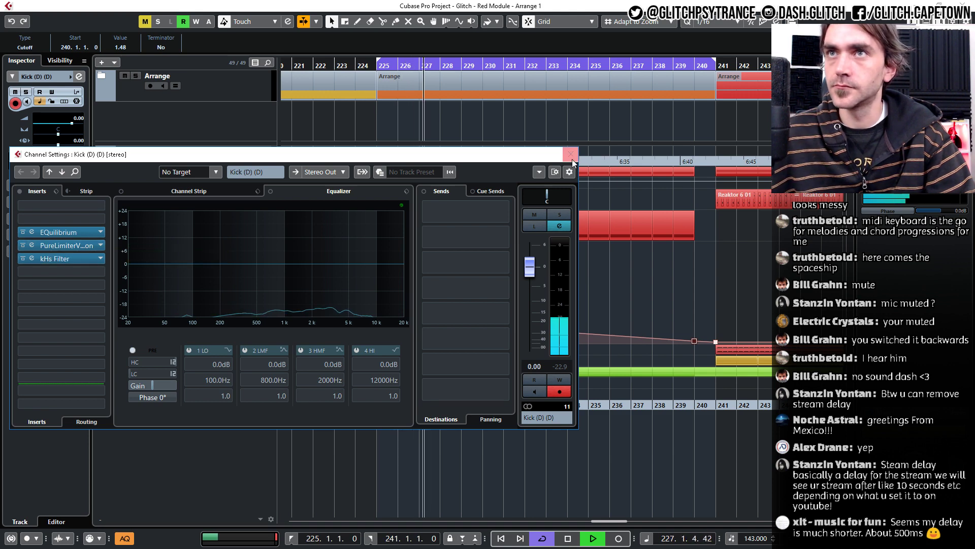
{"action": "left_click", "coordinate": [32, 258]}
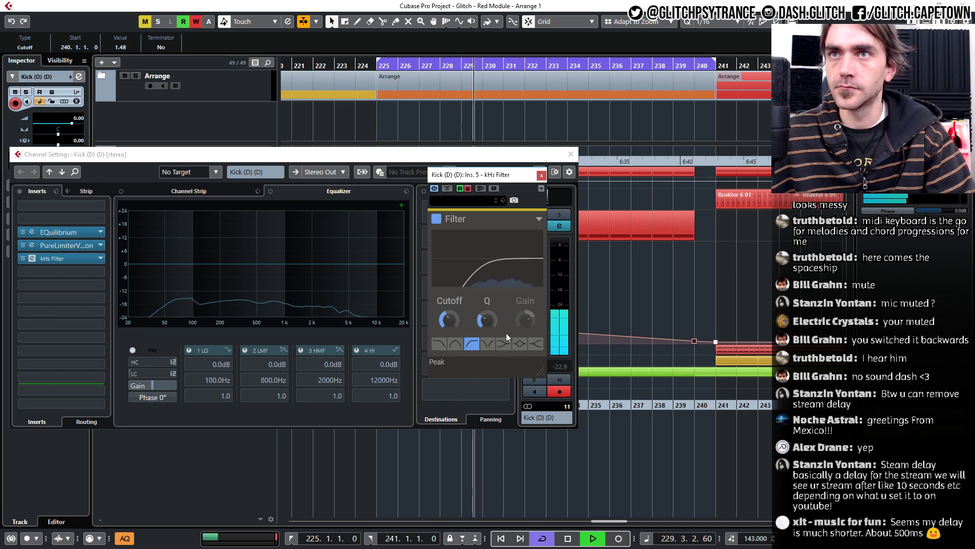
{"action": "left_click", "coordinate": [572, 155]}
{"action": "left_click", "coordinate": [542, 174]}
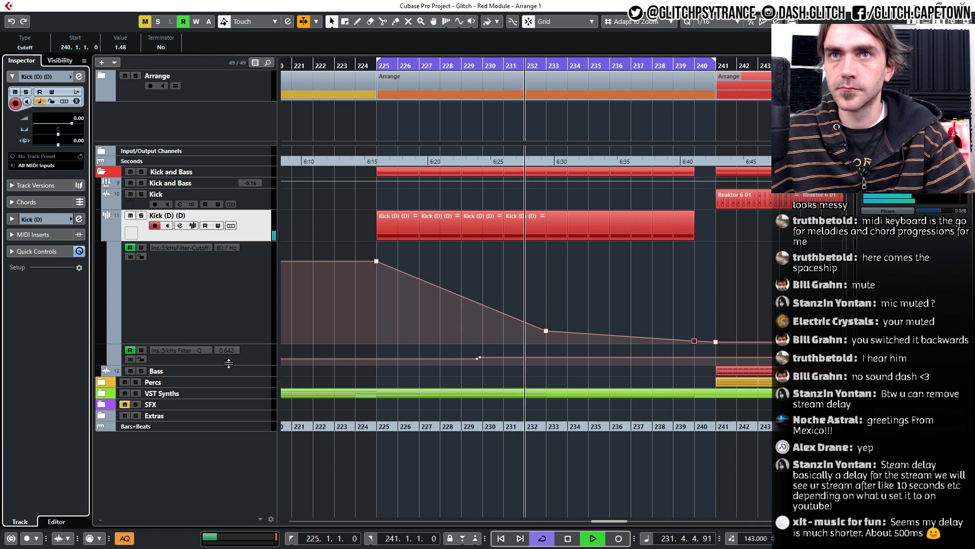
Enlarge the Q lane, delete its surplus recorded point, and add Q points near 234.1.1 at 30.52 and at 237.1.1 at 45.98.
{"action": "left_click_drag", "start_coordinate": [229, 364], "coordinate": [228, 435]}
{"action": "left_click_drag", "start_coordinate": [512, 377], "coordinate": [461, 403]}
{"action": "key", "text": "Delete"}
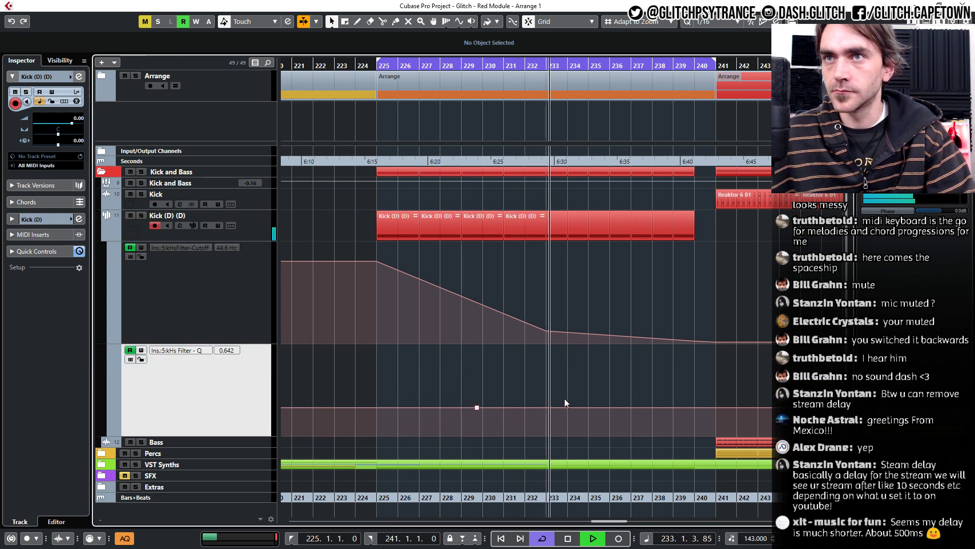
{"action": "left_click", "coordinate": [568, 407]}
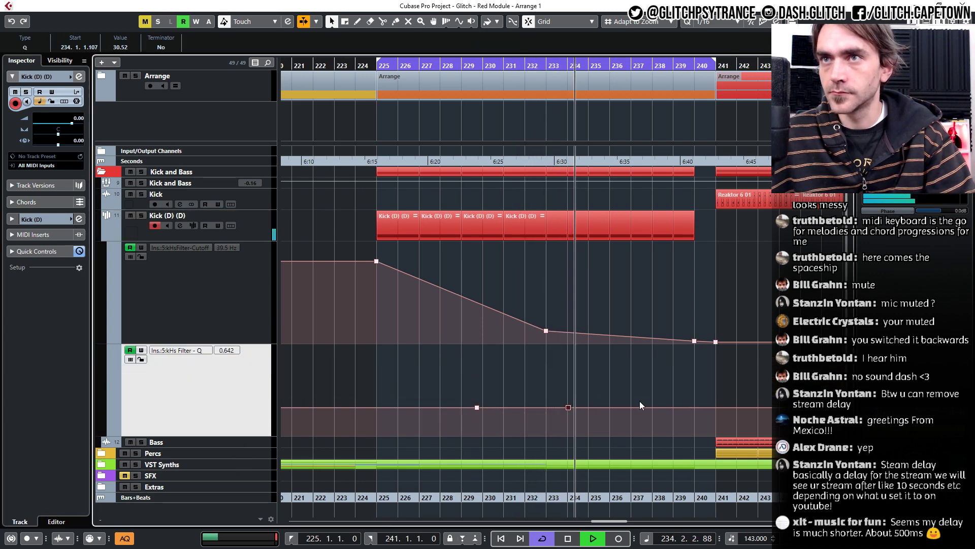
{"action": "left_click_drag", "start_coordinate": [639, 405], "coordinate": [631, 394]}
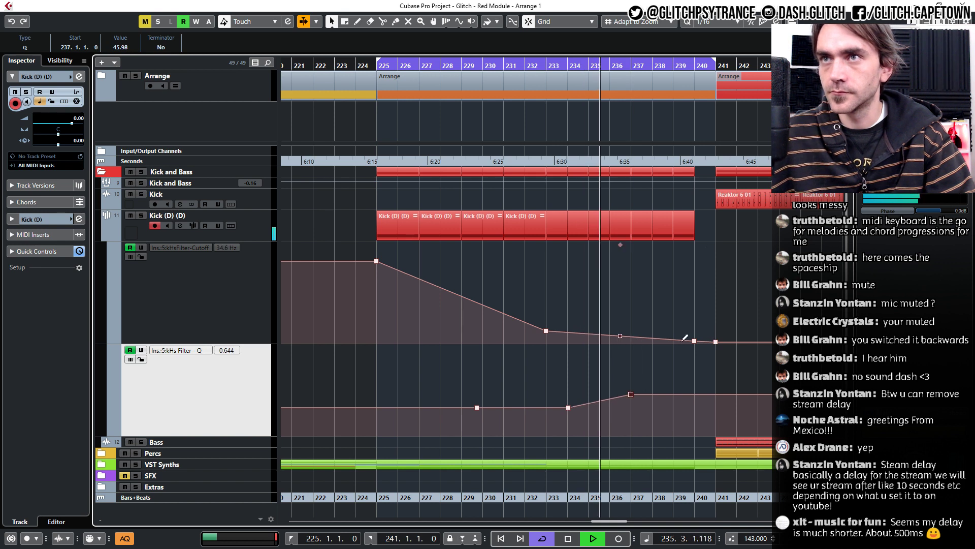
Raise the cutoff point at 240.1.1 to 62.89 with a curved ramp from bar 233, and the Q point at 237.1.1 to 68.97.
{"action": "left_click_drag", "start_coordinate": [695, 341], "coordinate": [694, 280]}
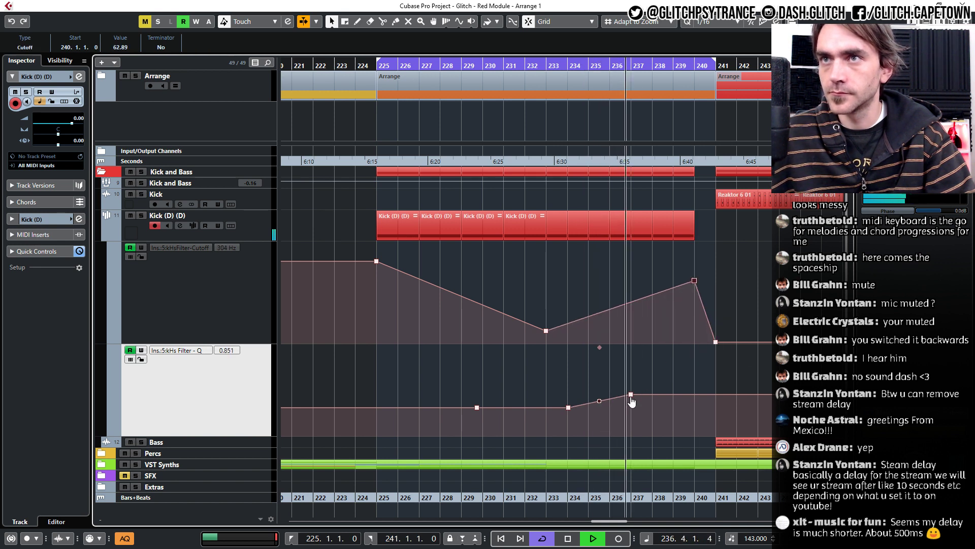
{"action": "left_click_drag", "start_coordinate": [631, 396], "coordinate": [631, 374]}
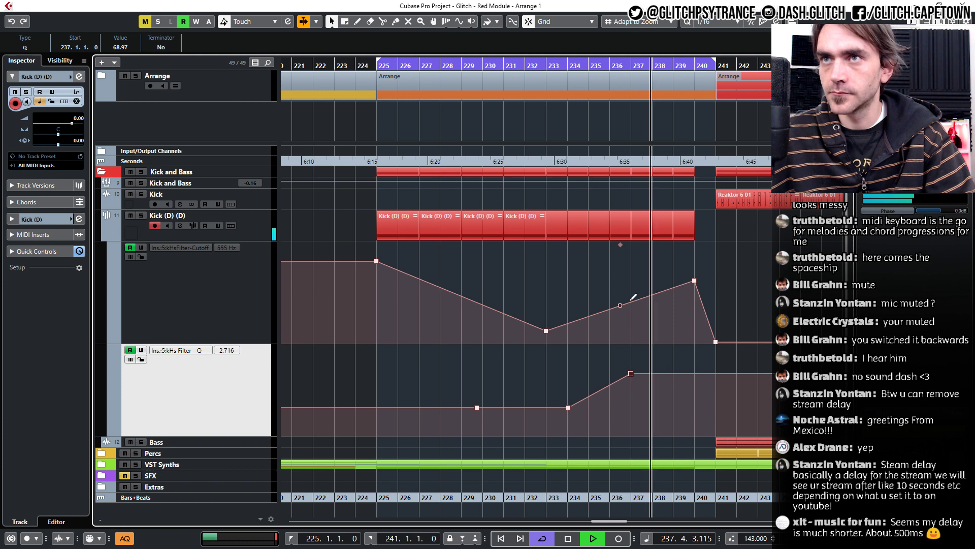
{"action": "left_click_drag", "start_coordinate": [620, 305], "coordinate": [626, 312]}
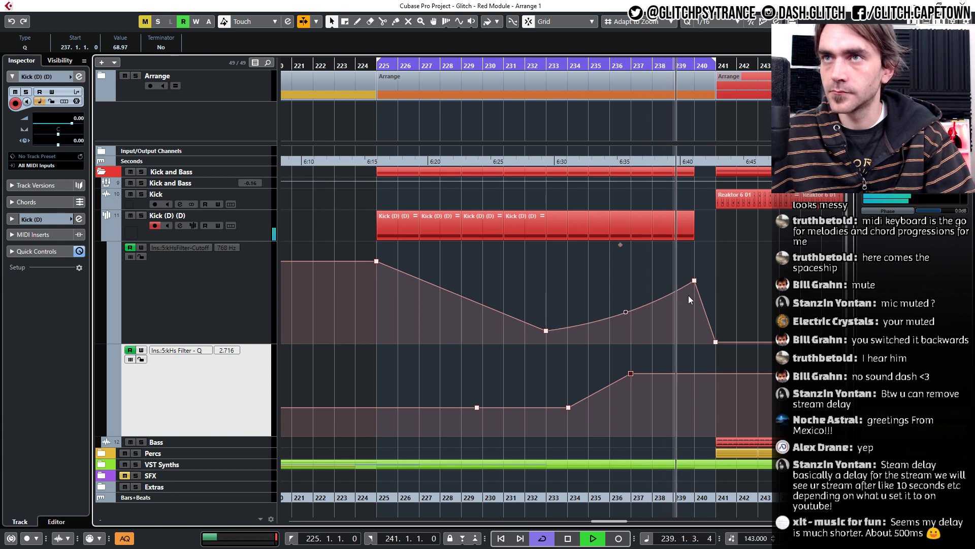
{"action": "left_click", "coordinate": [739, 271]}
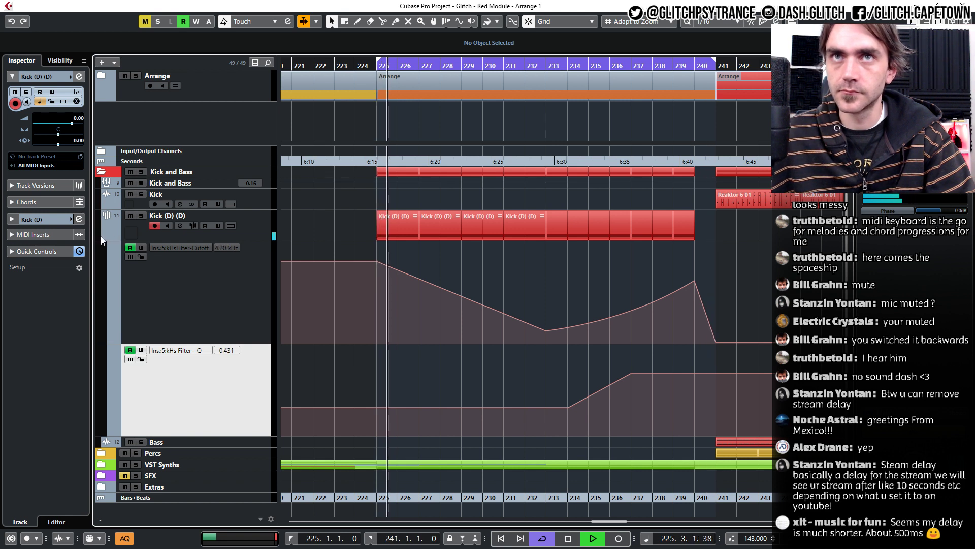
Raise the Kick (D) (D) track volume to 1.51 and check its channel settings.
{"action": "left_click", "coordinate": [137, 228]}
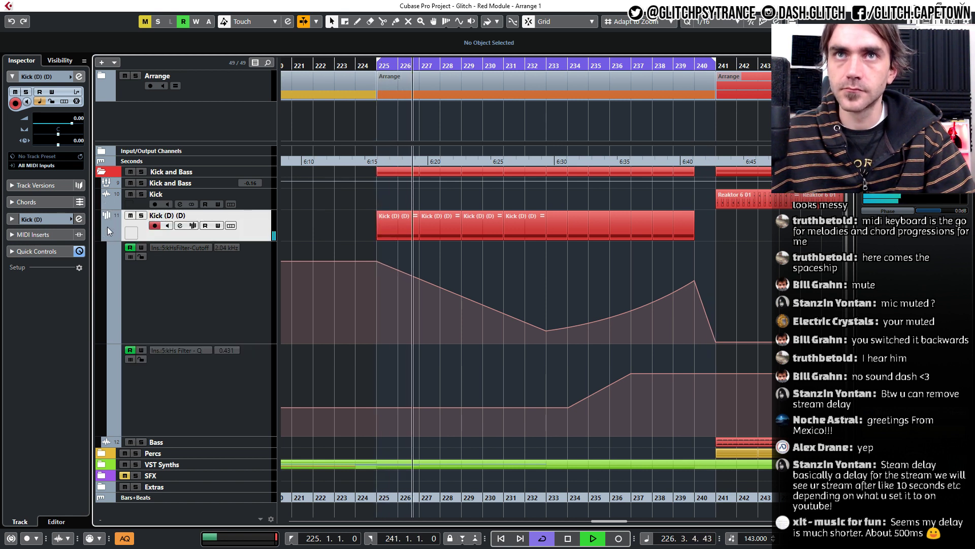
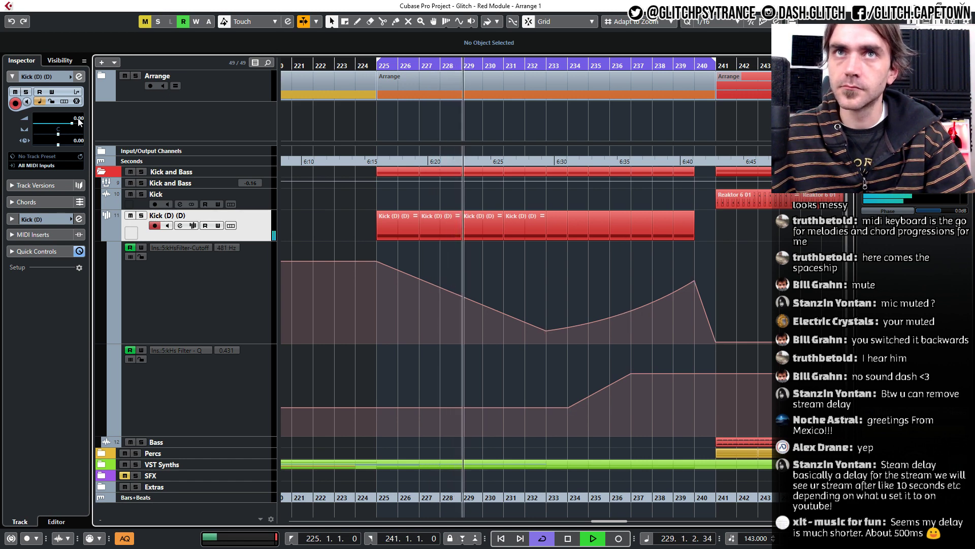
{"action": "scroll", "coordinate": [79, 122], "scroll_direction": "up", "scroll_amount": 2}
{"action": "left_click", "coordinate": [79, 77]}
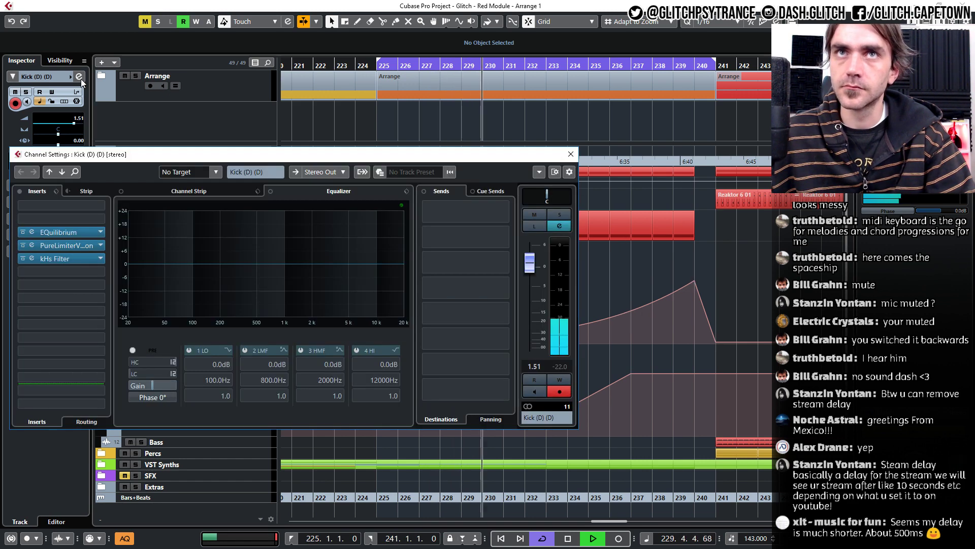
{"action": "left_click", "coordinate": [568, 156]}
Hide the Kick (D) (D) automation lanes and collapse the Kick and Bass folder.
{"action": "left_click", "coordinate": [106, 233]}
{"action": "scroll", "coordinate": [600, 264], "scroll_direction": "down", "scroll_amount": 5}
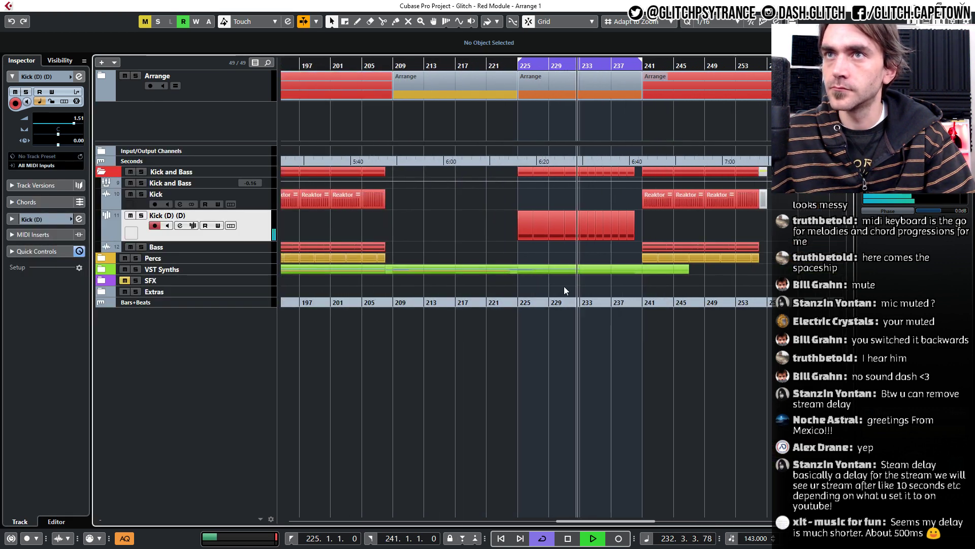
{"action": "scroll", "coordinate": [565, 287], "scroll_direction": "right", "scroll_amount": 1}
{"action": "left_click", "coordinate": [101, 172]}
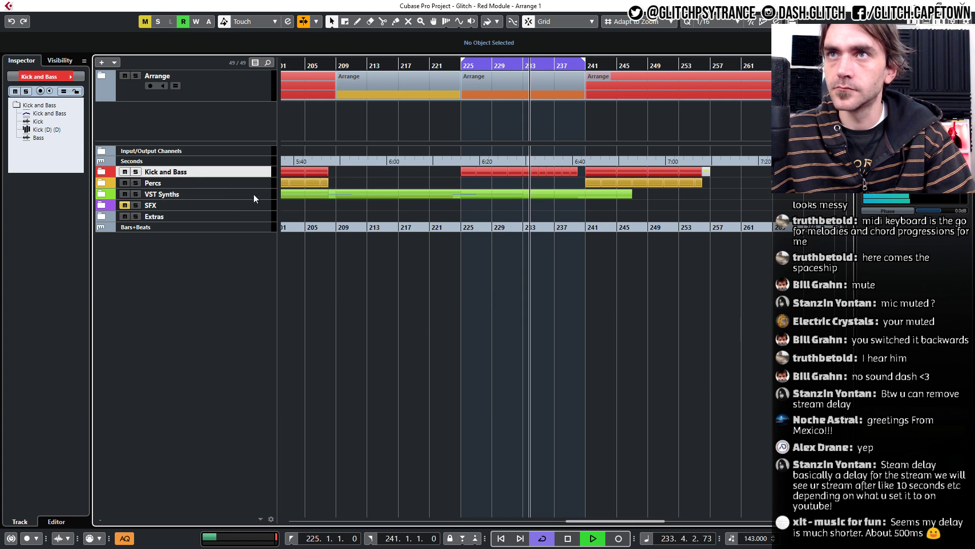
Move the loop range to bars 241 to 257 and expand the VST Synths folder.
{"action": "left_click_drag", "start_coordinate": [554, 64], "coordinate": [668, 64]}
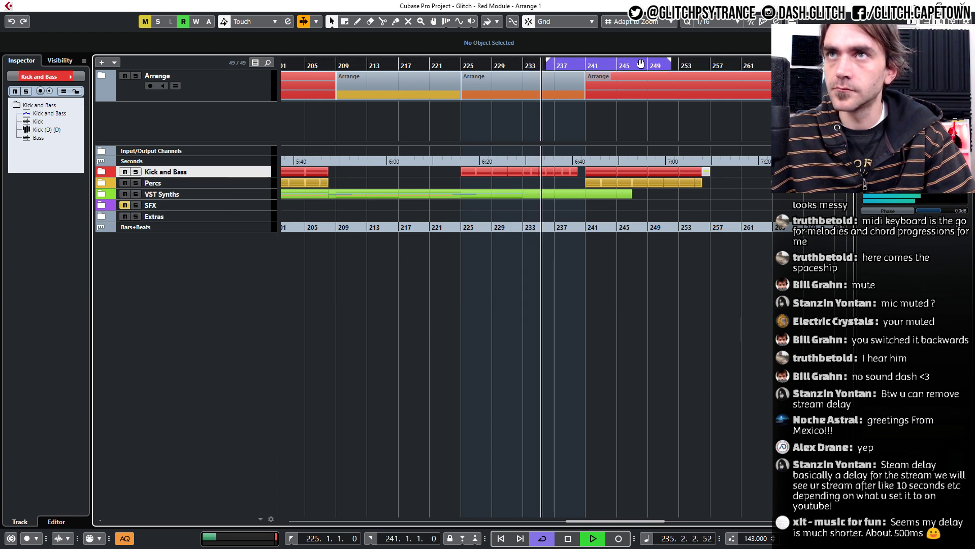
{"action": "left_click", "coordinate": [187, 197]}
{"action": "left_click", "coordinate": [101, 195]}
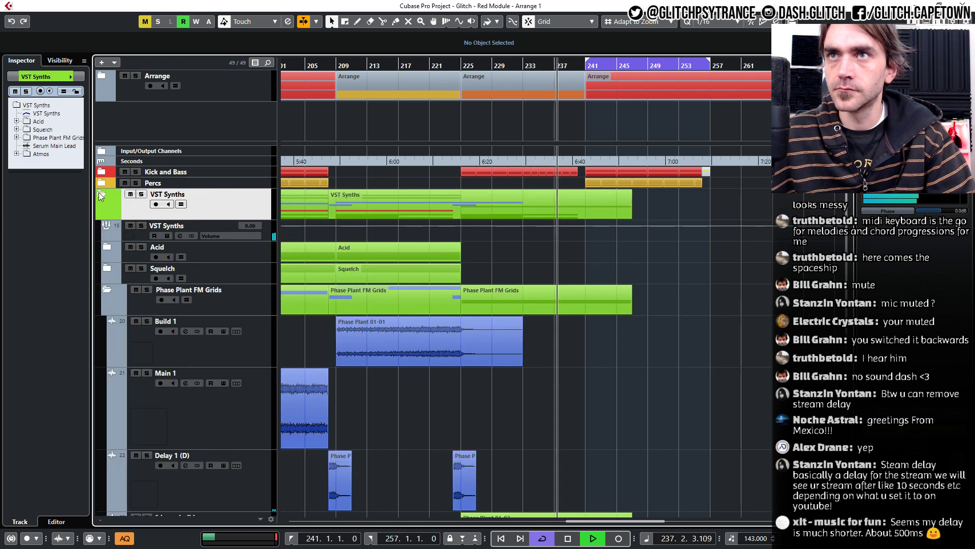
Copy the bar 224 Phase Plant clip on Delay 1 (D) to bar 240 and trim the 1 Layer build clip to end at 240.1.1.
{"action": "left_click_drag", "start_coordinate": [464, 487], "coordinate": [586, 486]}
{"action": "scroll", "coordinate": [586, 486], "scroll_direction": "up", "scroll_amount": 4}
{"action": "scroll", "coordinate": [658, 409], "scroll_direction": "down", "scroll_amount": 5}
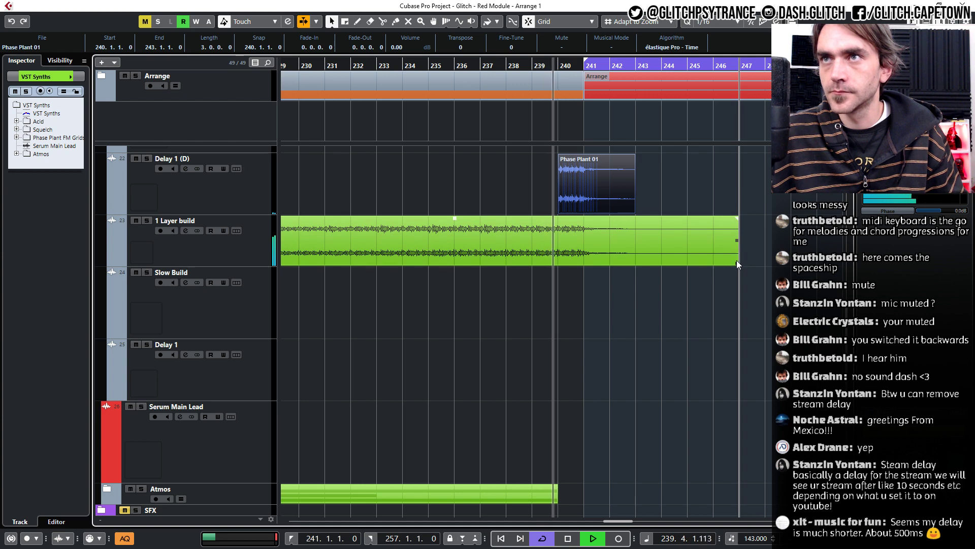
{"action": "left_click_drag", "start_coordinate": [737, 259], "coordinate": [546, 271]}
{"action": "left_click", "coordinate": [602, 321]}
{"action": "scroll", "coordinate": [581, 323], "scroll_direction": "down", "scroll_amount": 4}
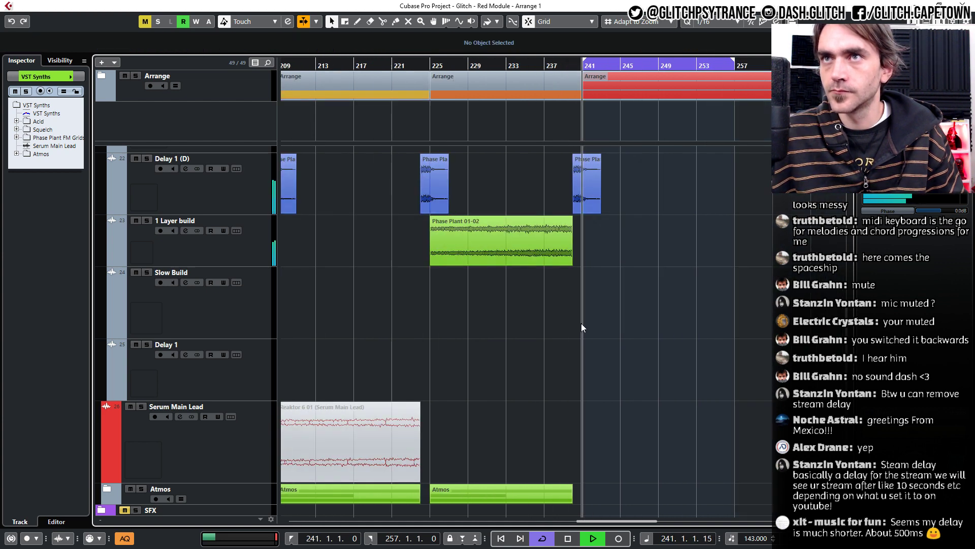
Replace the bar 240 clip on Delay 1 (D) with the tail of the 1 Layer build clip, spanning 240.1.1 to 243.1.1.
{"action": "scroll", "coordinate": [540, 315], "scroll_direction": "up", "scroll_amount": 5}
{"action": "scroll", "coordinate": [545, 312], "scroll_direction": "up", "scroll_amount": 1}
{"action": "scroll", "coordinate": [491, 349], "scroll_direction": "up", "scroll_amount": 4}
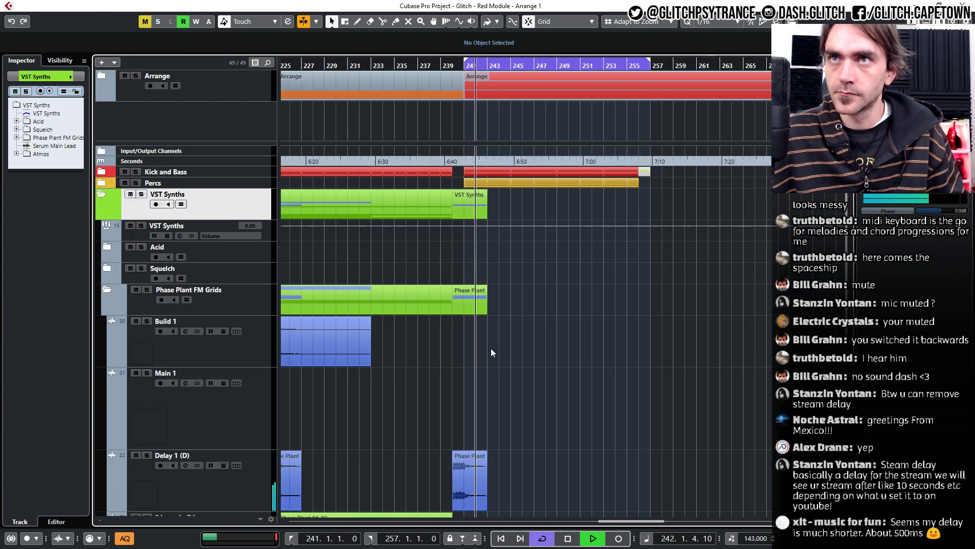
{"action": "scroll", "coordinate": [484, 310], "scroll_direction": "down", "scroll_amount": 4}
{"action": "scroll", "coordinate": [481, 305], "scroll_direction": "down", "scroll_amount": 1}
{"action": "scroll", "coordinate": [480, 303], "scroll_direction": "up", "scroll_amount": 1}
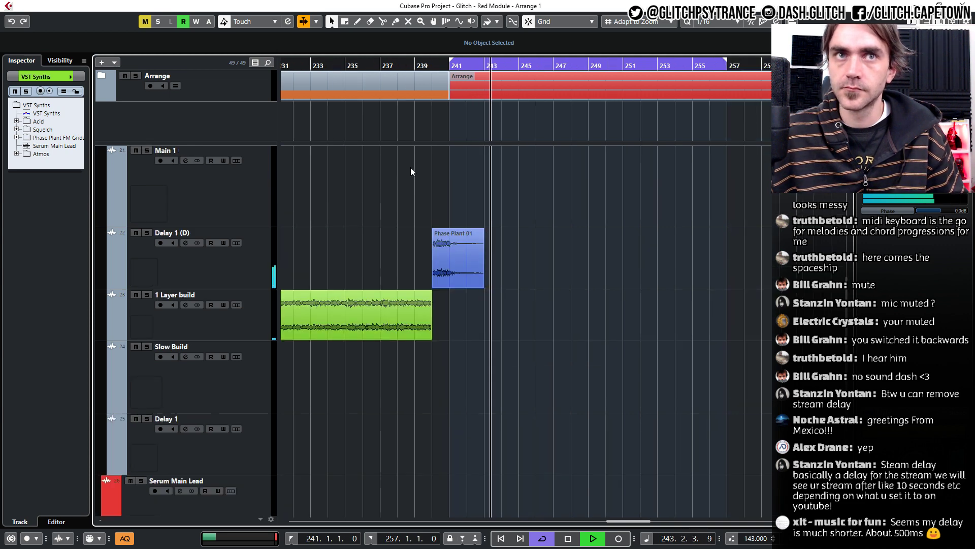
{"action": "left_click", "coordinate": [389, 64]}
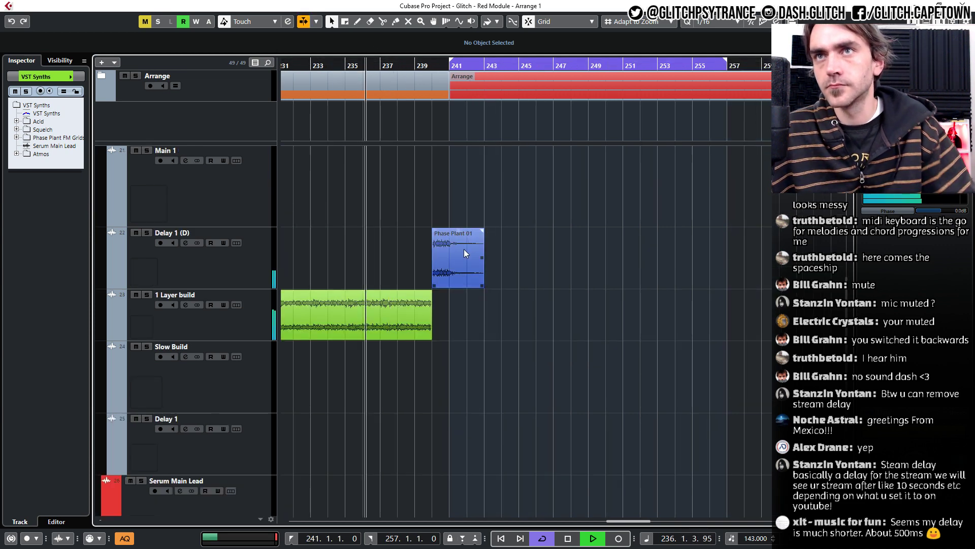
{"action": "left_click", "coordinate": [464, 249]}
{"action": "key", "text": "Delete"}
{"action": "left_click", "coordinate": [419, 333]}
{"action": "left_click_drag", "start_coordinate": [428, 338], "coordinate": [452, 264]}
{"action": "left_click", "coordinate": [383, 22]}
{"action": "left_click", "coordinate": [430, 301]}
{"action": "key", "text": "1"}
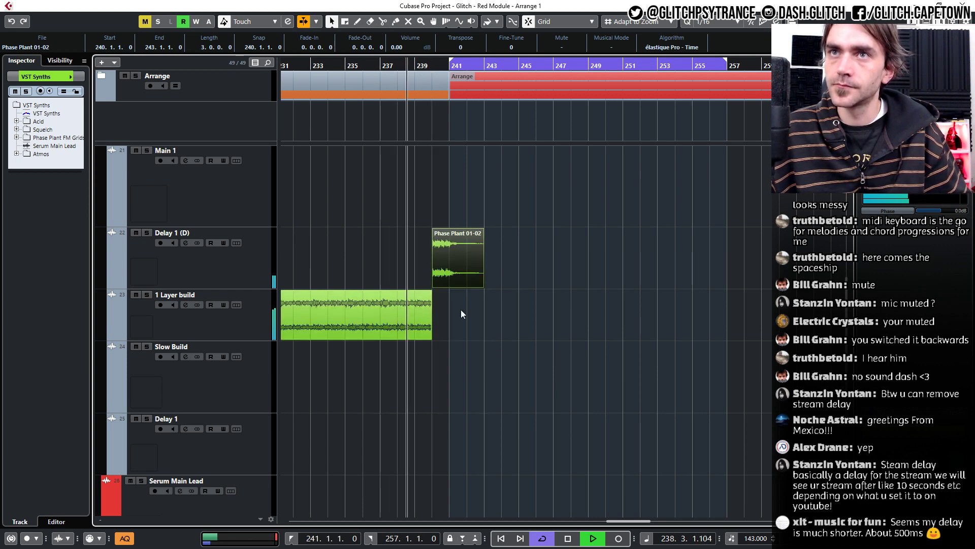
{"action": "left_click_drag", "start_coordinate": [461, 310], "coordinate": [394, 210]}
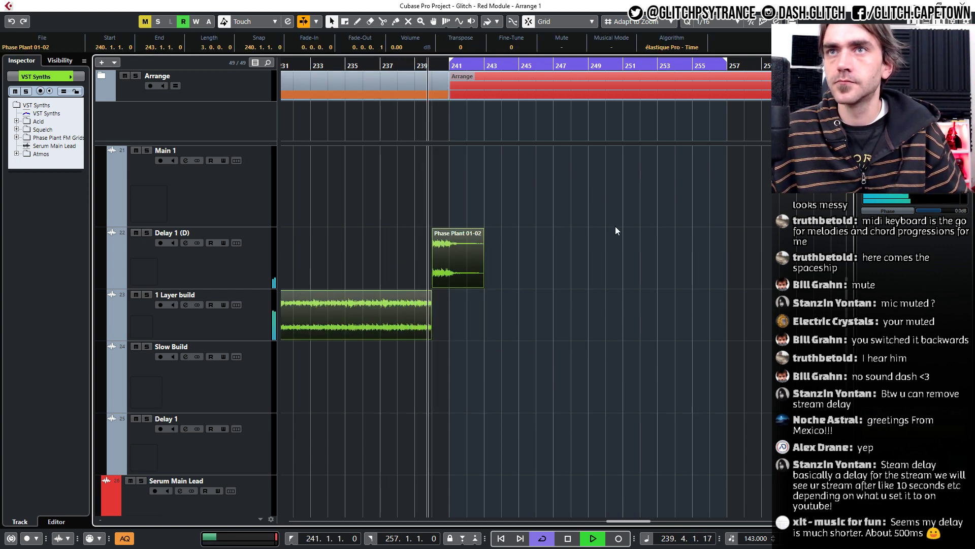
{"action": "left_click", "coordinate": [599, 316]}
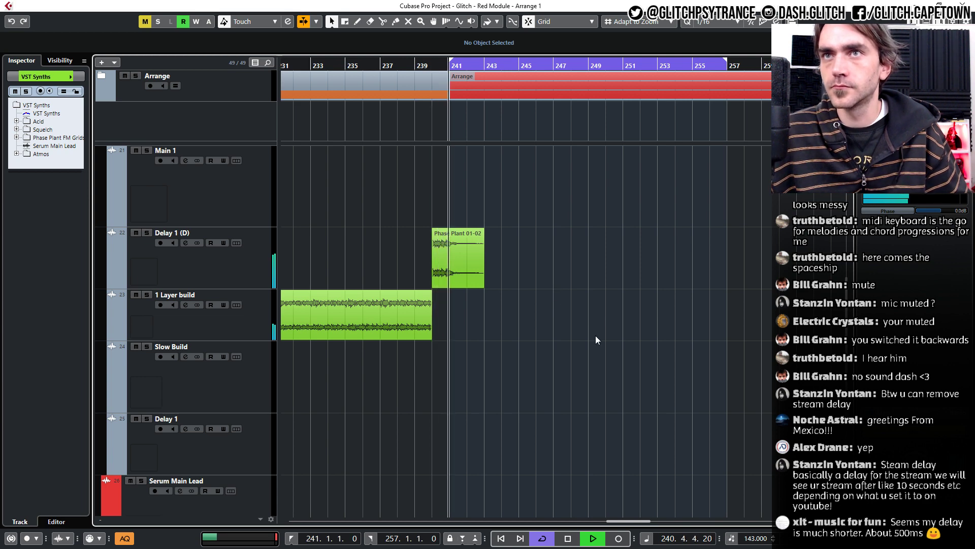
Shorten the bar 240 clip on Delay 1 (D) to end at 240.3.1 and give it a fade-out of 0.0.0.55.
{"action": "scroll", "coordinate": [444, 294], "scroll_direction": "up", "scroll_amount": 3}
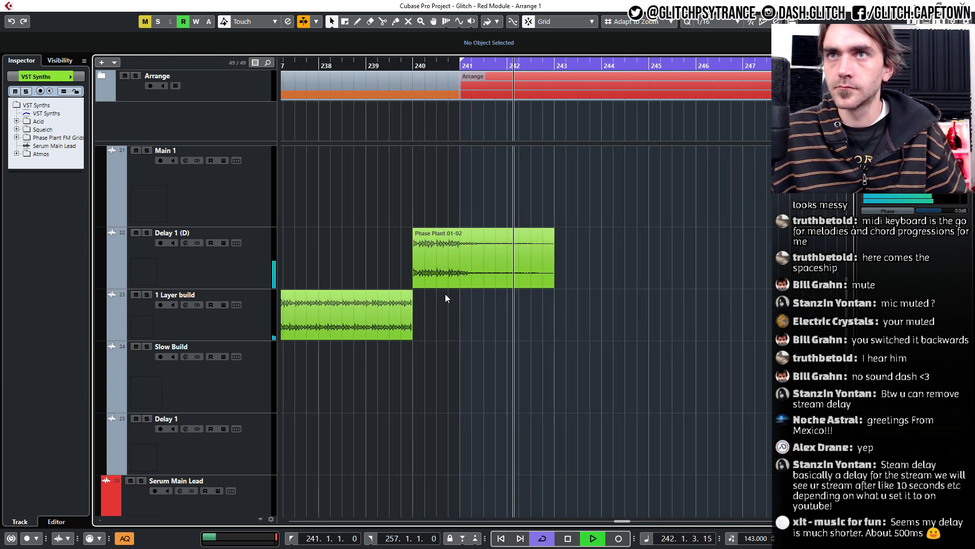
{"action": "left_click", "coordinate": [361, 66]}
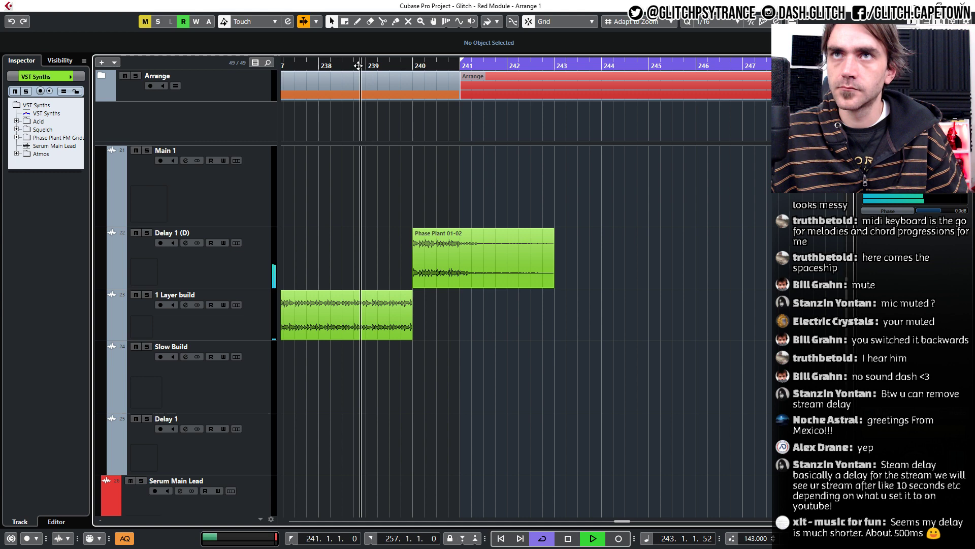
{"action": "left_click", "coordinate": [465, 285]}
{"action": "scroll", "coordinate": [562, 288], "scroll_direction": "up", "scroll_amount": 2}
{"action": "left_click_drag", "start_coordinate": [547, 285], "coordinate": [366, 286]}
{"action": "scroll", "coordinate": [365, 286], "scroll_direction": "up", "scroll_amount": 2}
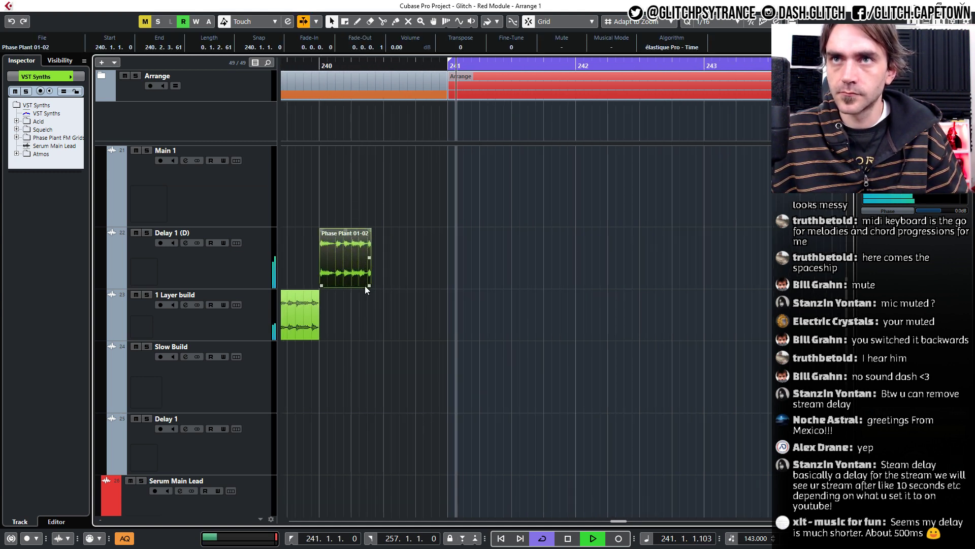
{"action": "scroll", "coordinate": [374, 279], "scroll_direction": "down", "scroll_amount": 2}
{"action": "scroll", "coordinate": [374, 285], "scroll_direction": "up", "scroll_amount": 4}
{"action": "scroll", "coordinate": [374, 306], "scroll_direction": "left", "scroll_amount": 3}
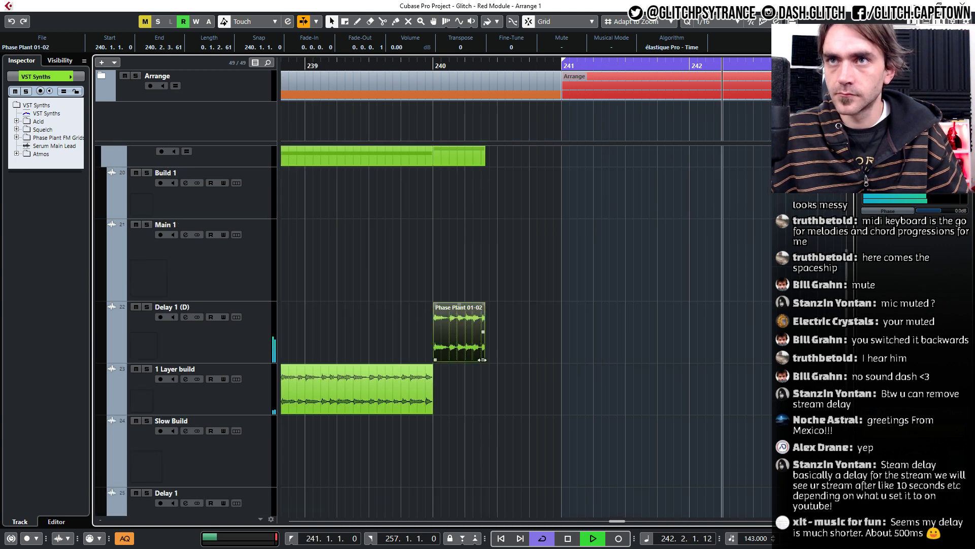
{"action": "left_click_drag", "start_coordinate": [483, 335], "coordinate": [500, 338]}
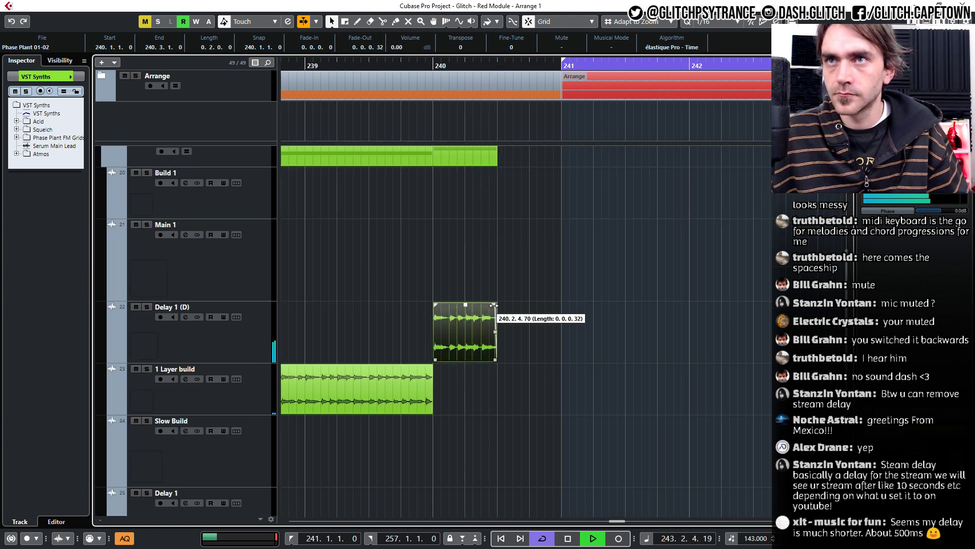
{"action": "scroll", "coordinate": [508, 339], "scroll_direction": "down", "scroll_amount": 6}
{"action": "scroll", "coordinate": [482, 352], "scroll_direction": "down", "scroll_amount": 1}
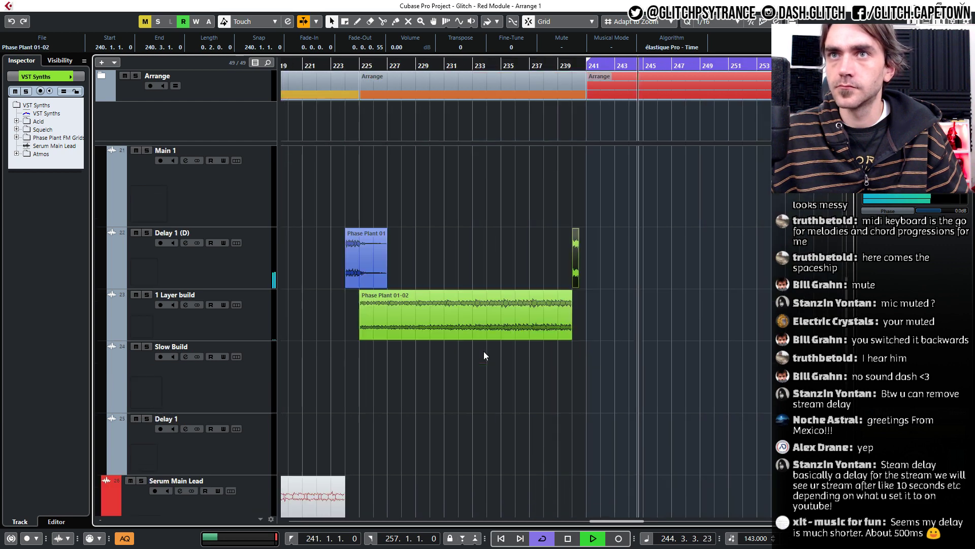
Play from around bar 233 and inspect the EchoBoy insert settings on the Delay 1 (D) track.
{"action": "scroll", "coordinate": [561, 391], "scroll_direction": "up", "scroll_amount": 5}
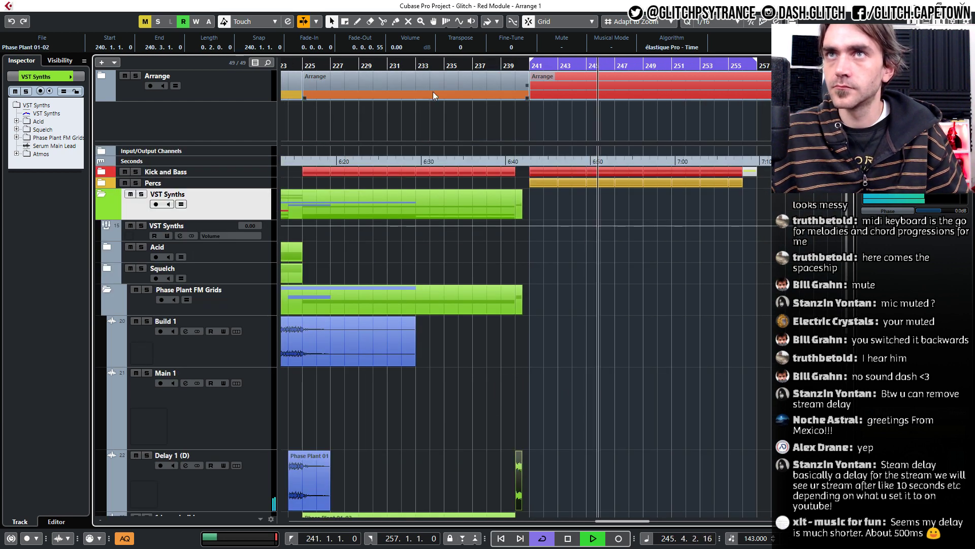
{"action": "left_click", "coordinate": [426, 64]}
{"action": "left_click_drag", "start_coordinate": [426, 64], "coordinate": [430, 62]}
{"action": "scroll", "coordinate": [317, 493], "scroll_direction": "down", "scroll_amount": 3}
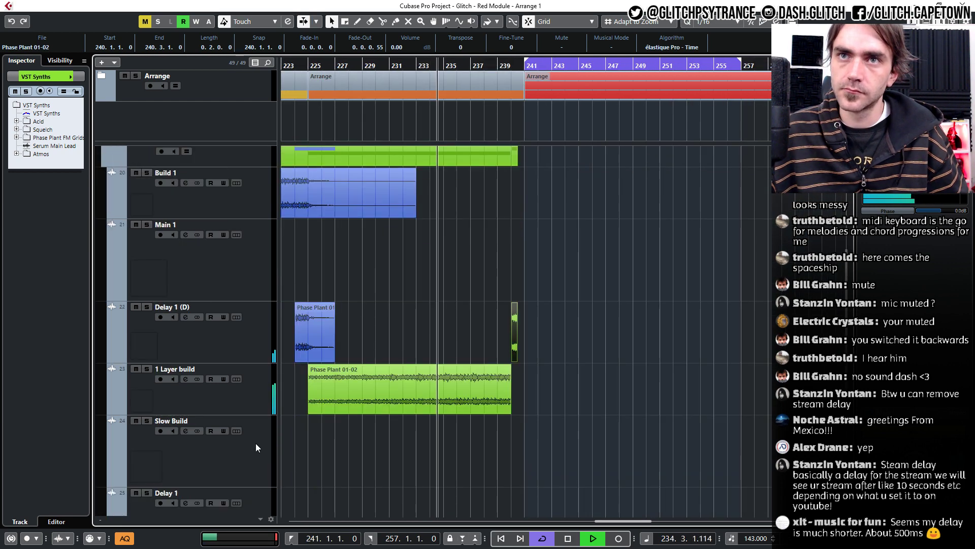
{"action": "left_click", "coordinate": [243, 358]}
{"action": "left_click", "coordinate": [22, 163]}
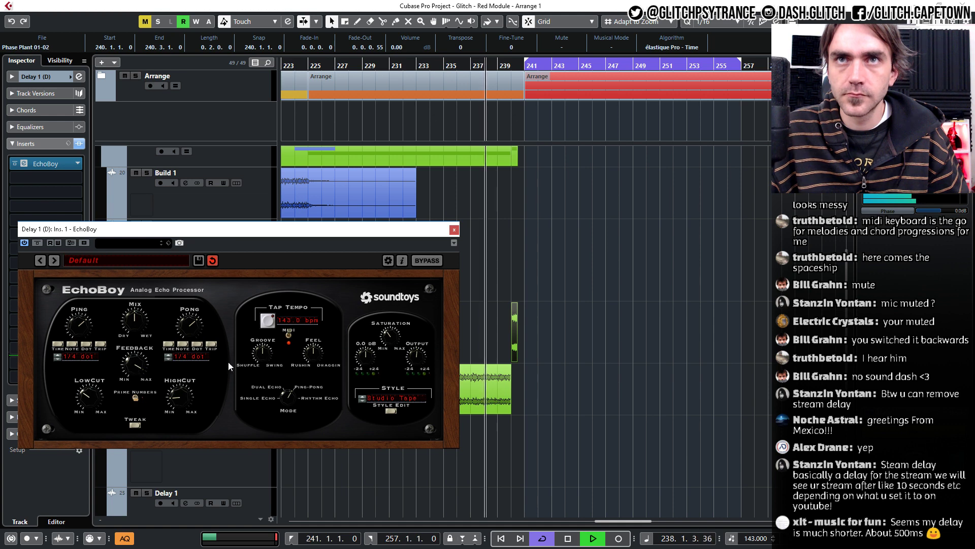
{"action": "left_click", "coordinate": [452, 229]}
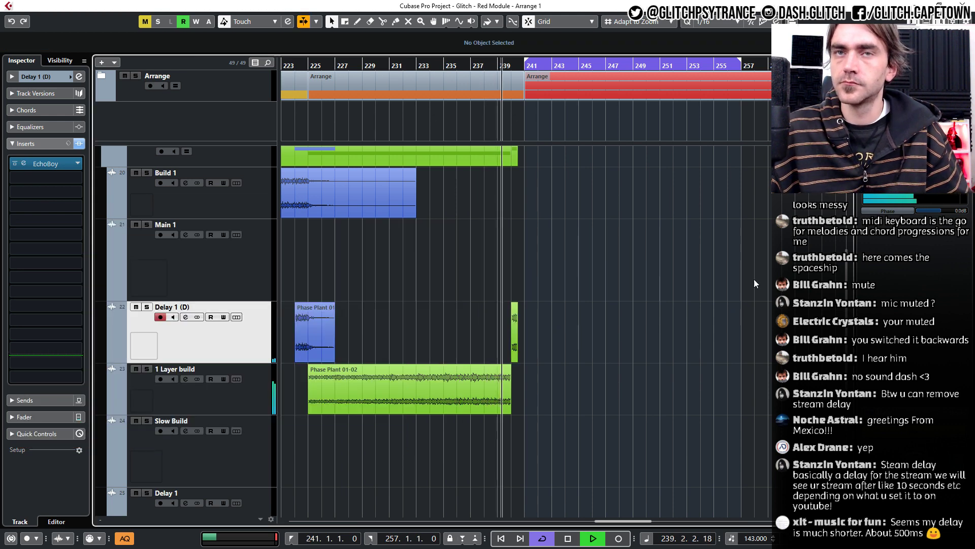
Collapse the Phase Plant FM Grids folder and play the arrangement from about bar 228.
{"action": "scroll", "coordinate": [669, 295], "scroll_direction": "right", "scroll_amount": 3}
{"action": "scroll", "coordinate": [605, 303], "scroll_direction": "down", "scroll_amount": 1}
{"action": "scroll", "coordinate": [427, 327], "scroll_direction": "up", "scroll_amount": 3}
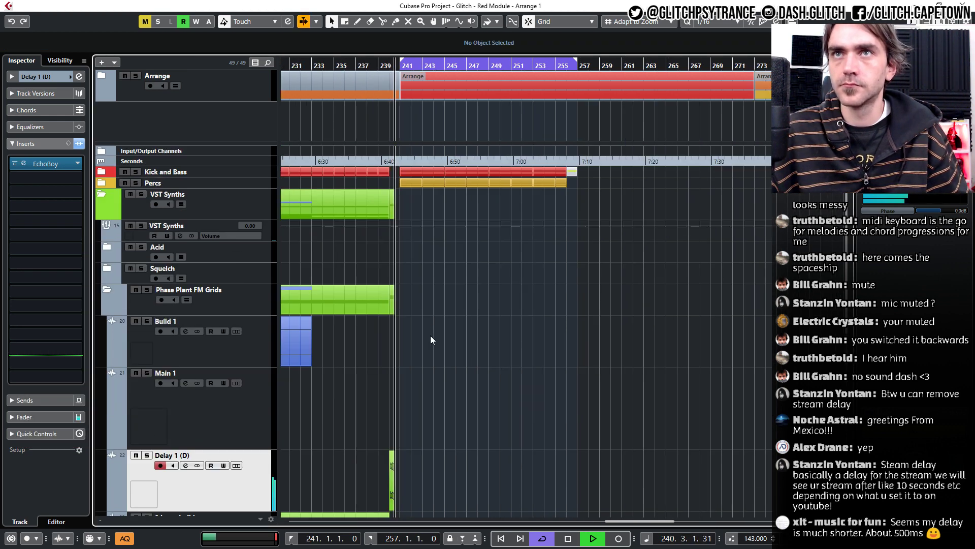
{"action": "scroll", "coordinate": [431, 336], "scroll_direction": "up", "scroll_amount": 2}
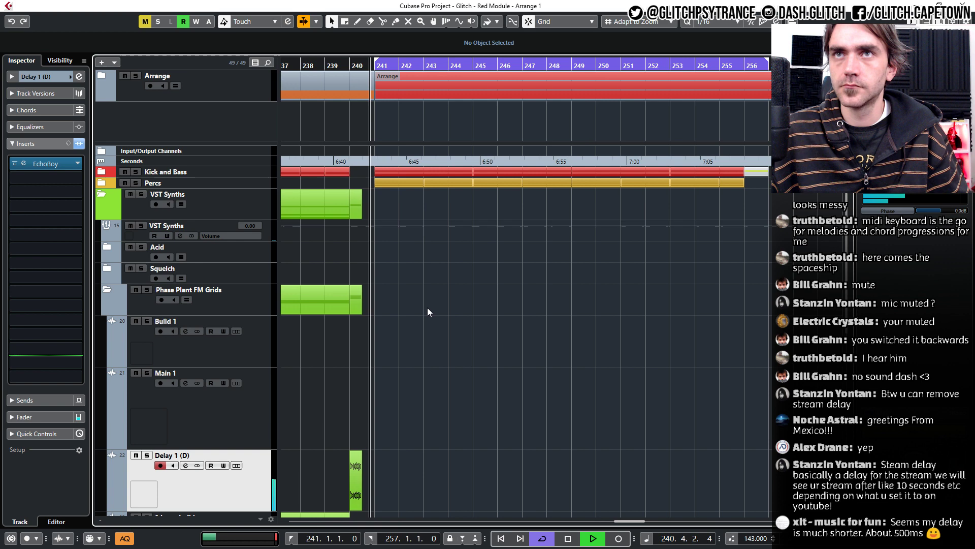
{"action": "left_click", "coordinate": [105, 288]}
{"action": "scroll", "coordinate": [424, 348], "scroll_direction": "down", "scroll_amount": 3}
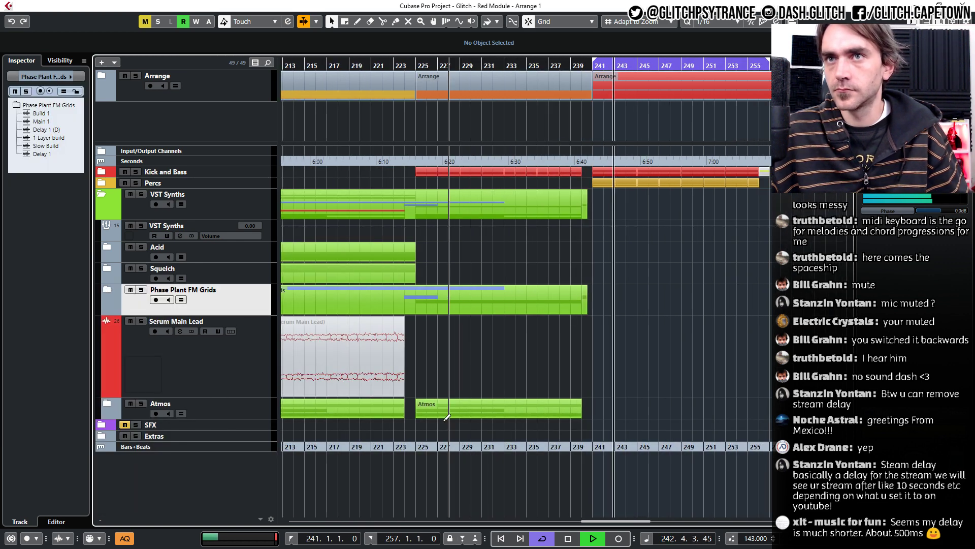
{"action": "left_click", "coordinate": [444, 420]}
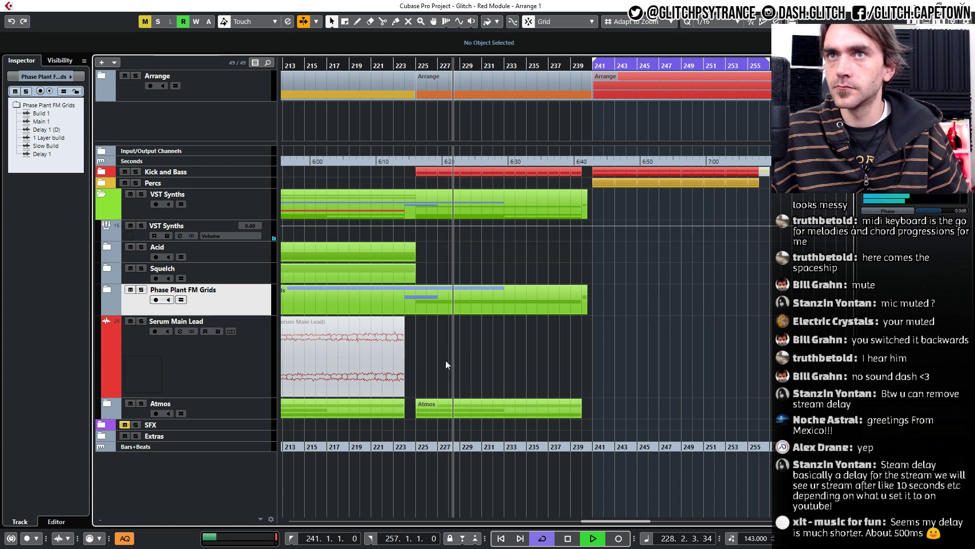
Copy the Phoscyon 03-01 clip on Stereo Out (R) 05 (D) in the Acid folder to bar 241, then collapse the folder.
{"action": "left_click", "coordinate": [107, 247]}
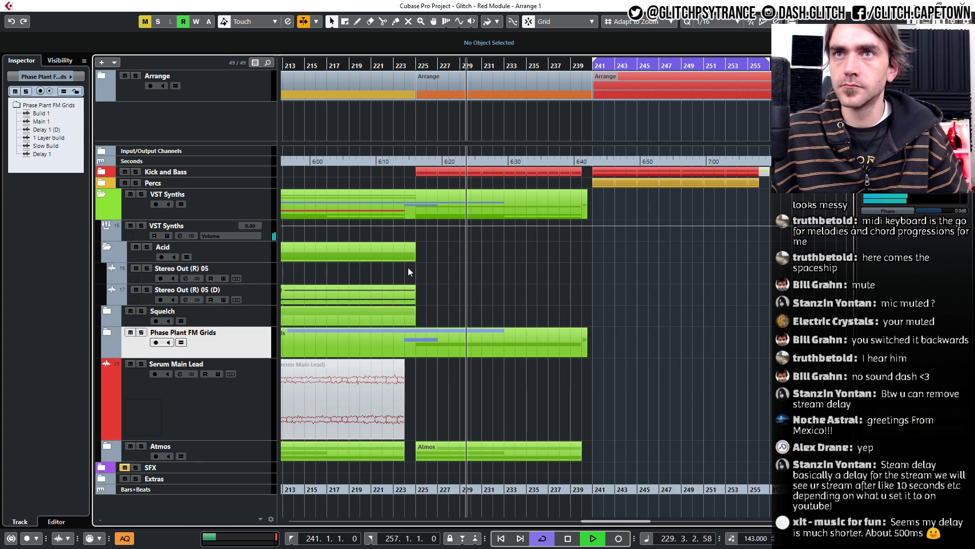
{"action": "key", "text": "g"}
{"action": "key", "text": "g"}
{"action": "key", "text": "g"}
{"action": "left_click_drag", "start_coordinate": [394, 294], "coordinate": [633, 292]}
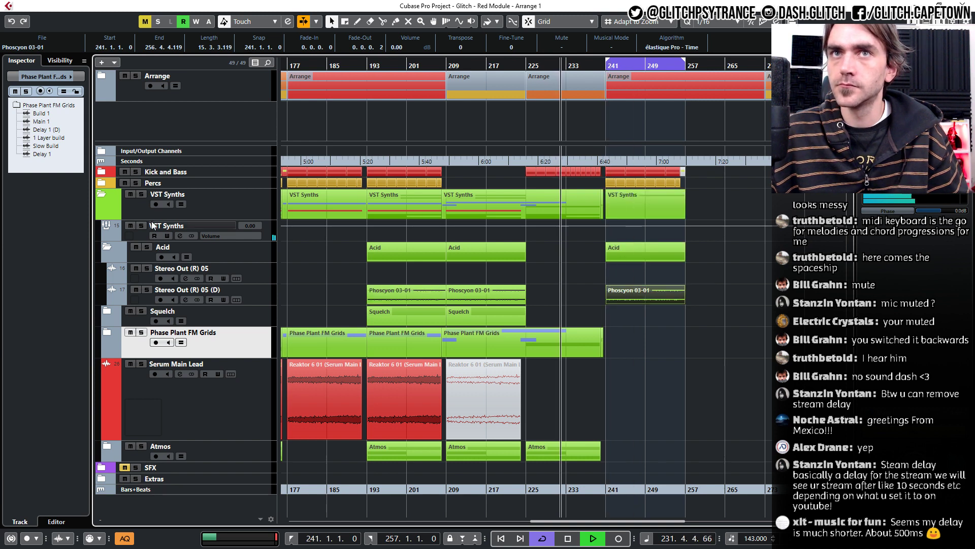
{"action": "left_click", "coordinate": [113, 249]}
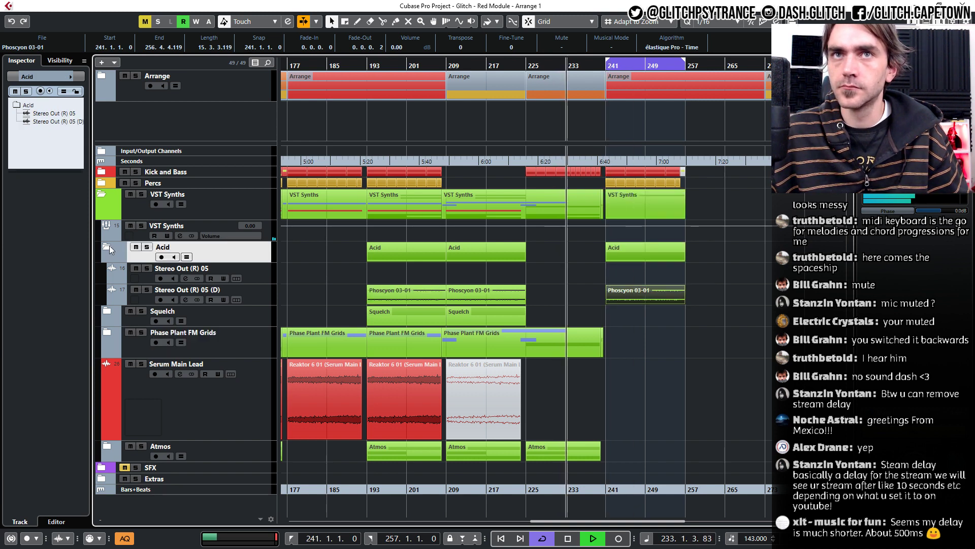
{"action": "left_click", "coordinate": [109, 245]}
Copy the Atmos folder part to bar 241 and trim the first copied Thorn Rhythmic clip to start at 243.1.1.
{"action": "left_click_drag", "start_coordinate": [472, 409], "coordinate": [636, 407]}
{"action": "left_click", "coordinate": [107, 403]}
{"action": "scroll", "coordinate": [630, 347], "scroll_direction": "down", "scroll_amount": 3}
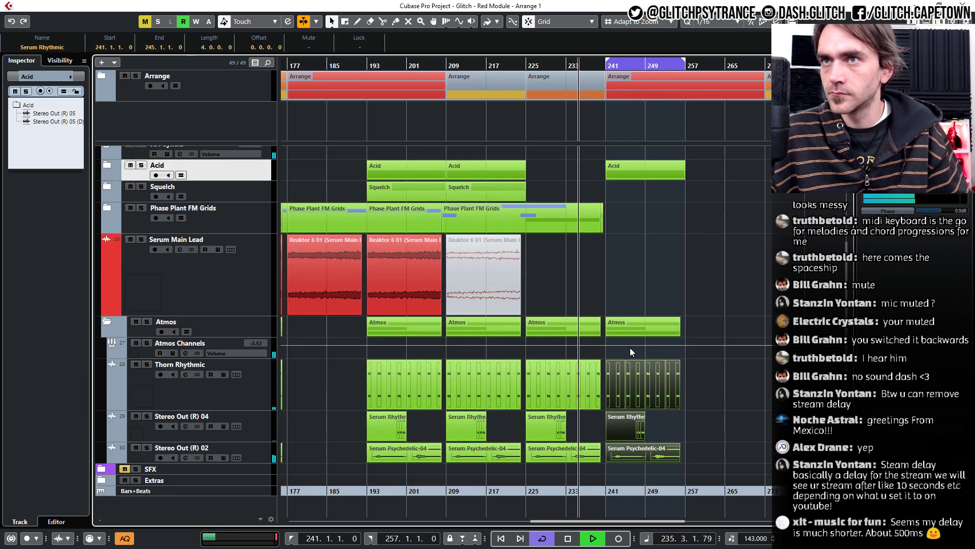
{"action": "scroll", "coordinate": [630, 347], "scroll_direction": "up", "scroll_amount": 3, "text": "ctrl"}
{"action": "left_click", "coordinate": [563, 407]}
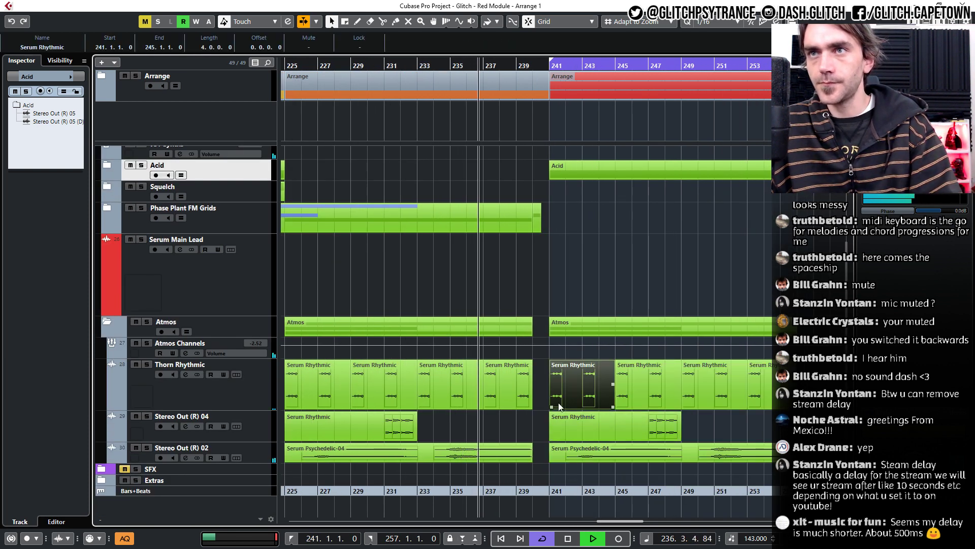
{"action": "left_click_drag", "start_coordinate": [550, 408], "coordinate": [574, 408]}
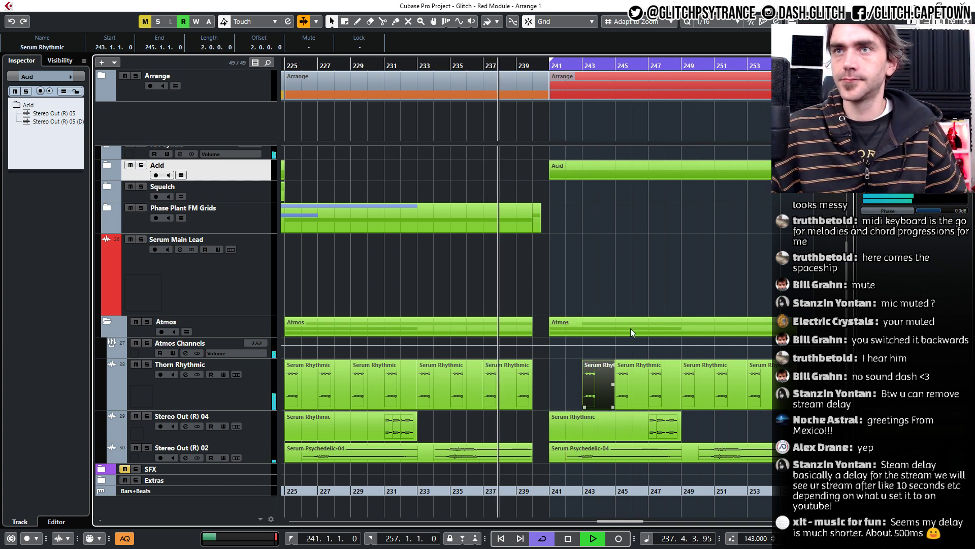
Collapse the Atmos and VST Synths folders, and expand the Kick and Bass folder to review the transition into bar 241.
{"action": "left_click", "coordinate": [303, 297]}
{"action": "left_click", "coordinate": [107, 321]}
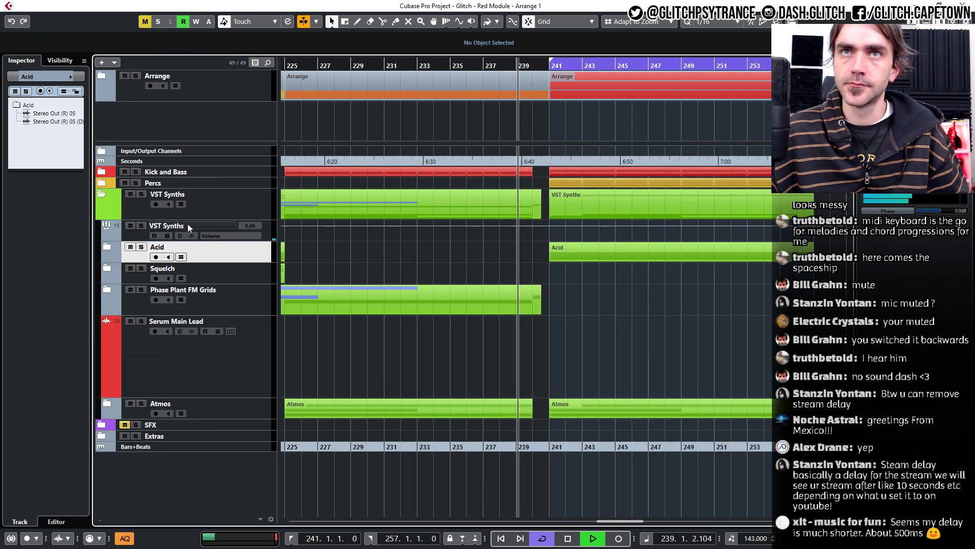
{"action": "left_click", "coordinate": [104, 193]}
{"action": "scroll", "coordinate": [450, 221], "scroll_direction": "down", "scroll_amount": 3, "text": "ctrl"}
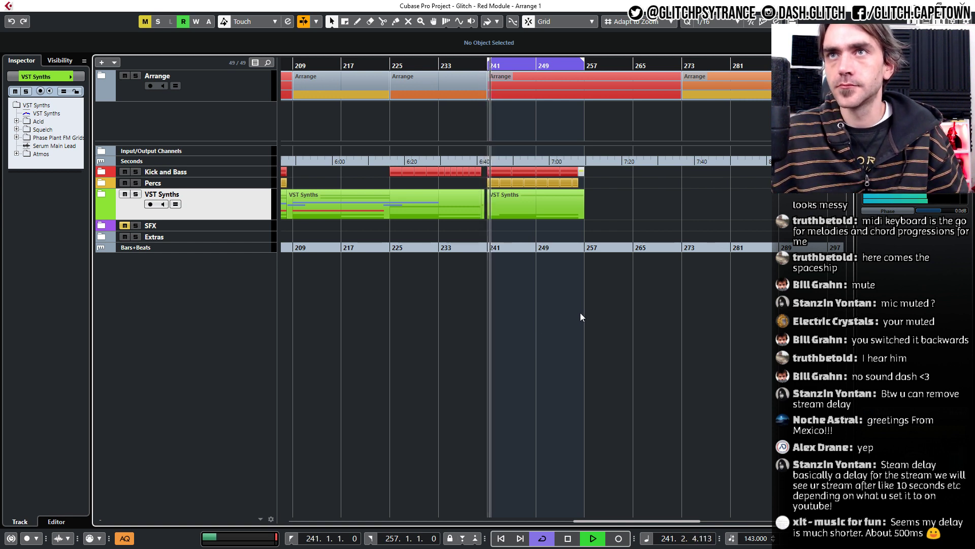
{"action": "scroll", "coordinate": [534, 291], "scroll_direction": "up", "scroll_amount": 1, "text": "ctrl"}
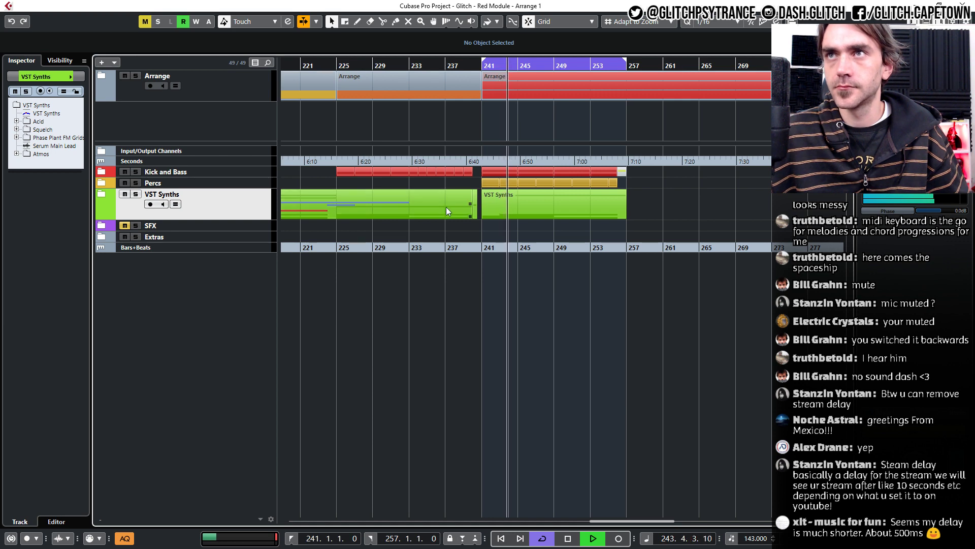
{"action": "left_click", "coordinate": [101, 172]}
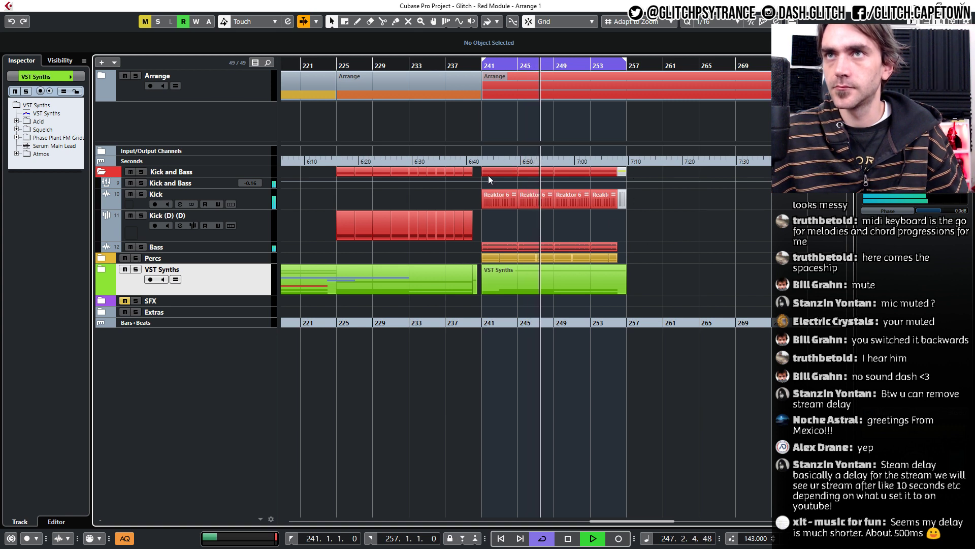
{"action": "left_click", "coordinate": [471, 67]}
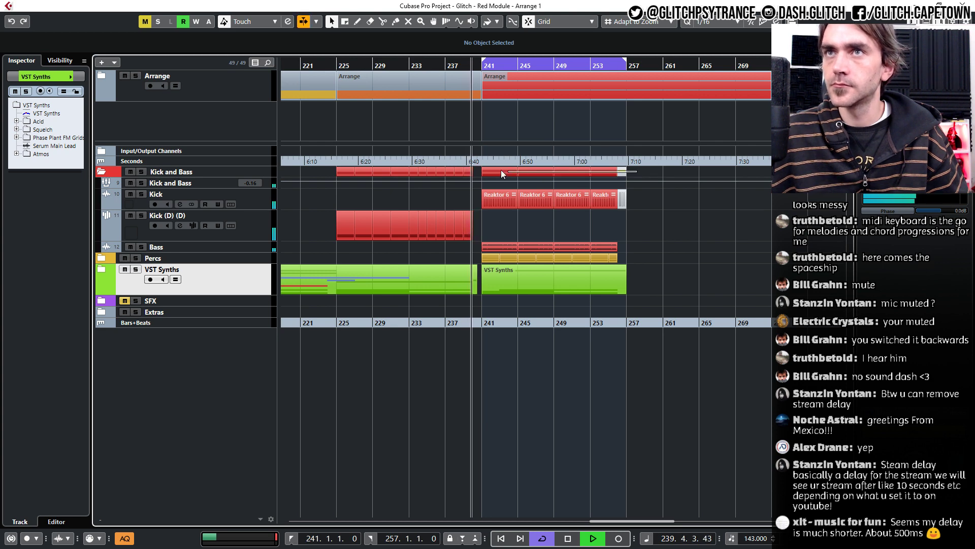
Move the Kick and Bass section from bar 241 to bar 257, and copy an earlier four-bar kick and bass part to bar 241.
{"action": "left_click_drag", "start_coordinate": [497, 171], "coordinate": [644, 177]}
{"action": "scroll", "coordinate": [645, 194], "scroll_direction": "down", "scroll_amount": 2}
{"action": "scroll", "coordinate": [645, 196], "scroll_direction": "down", "scroll_amount": 1}
{"action": "key", "text": "space"}
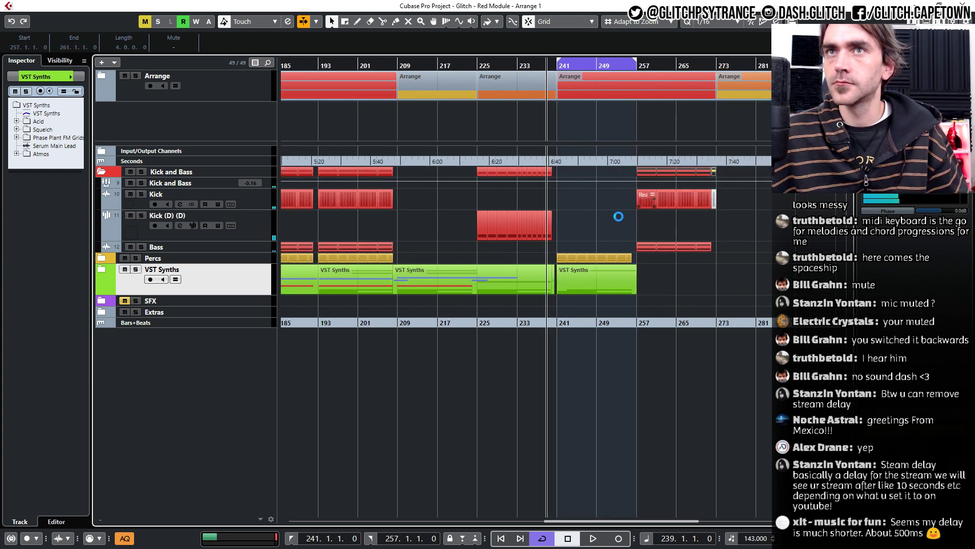
{"action": "key", "text": "space"}
{"action": "scroll", "coordinate": [387, 178], "scroll_direction": "left", "scroll_amount": 5}
{"action": "left_click_drag", "start_coordinate": [376, 173], "coordinate": [730, 179]}
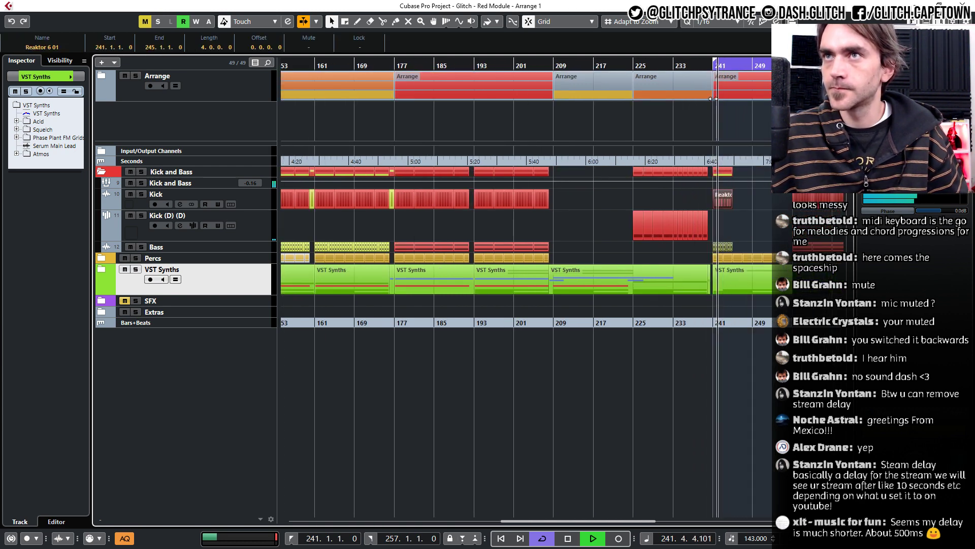
Repeat the four-bar kick and bass part from bar 241 so it fills the section up to bar 257.
{"action": "left_click", "coordinate": [701, 66]}
{"action": "scroll", "coordinate": [758, 228], "scroll_direction": "up", "scroll_amount": 5}
{"action": "left_click", "coordinate": [706, 222]}
{"action": "left_click_drag", "start_coordinate": [637, 175], "coordinate": [569, 171]}
{"action": "key", "text": "g"}
{"action": "key", "text": "g"}
{"action": "left_click", "coordinate": [628, 234]}
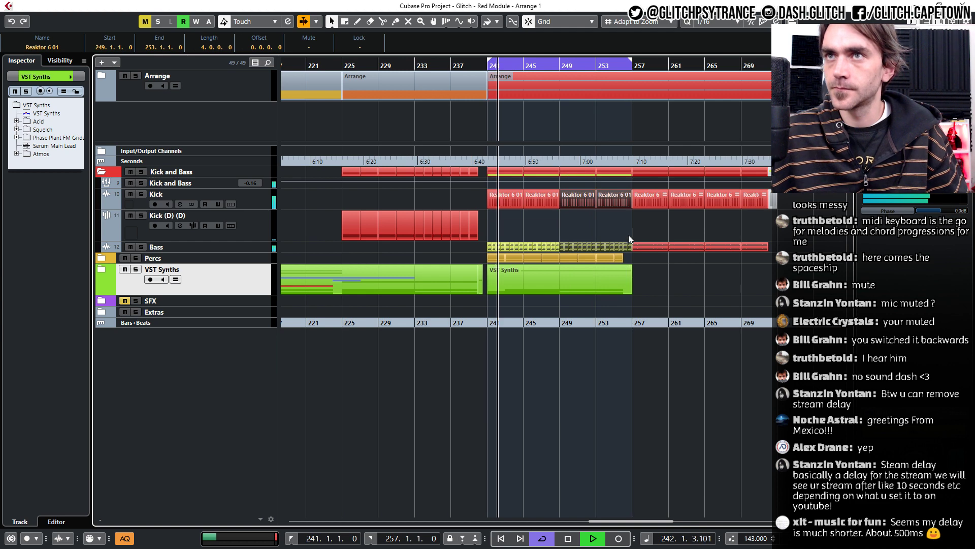
Cut the repeated kick and bass part back to end at bar 256, leaving a one-bar gap before bar 257.
{"action": "scroll", "coordinate": [629, 235], "scroll_direction": "up", "scroll_amount": 4}
{"action": "left_click_drag", "start_coordinate": [637, 175], "coordinate": [617, 178]}
{"action": "scroll", "coordinate": [666, 261], "scroll_direction": "down", "scroll_amount": 4}
{"action": "scroll", "coordinate": [668, 259], "scroll_direction": "right", "scroll_amount": 1}
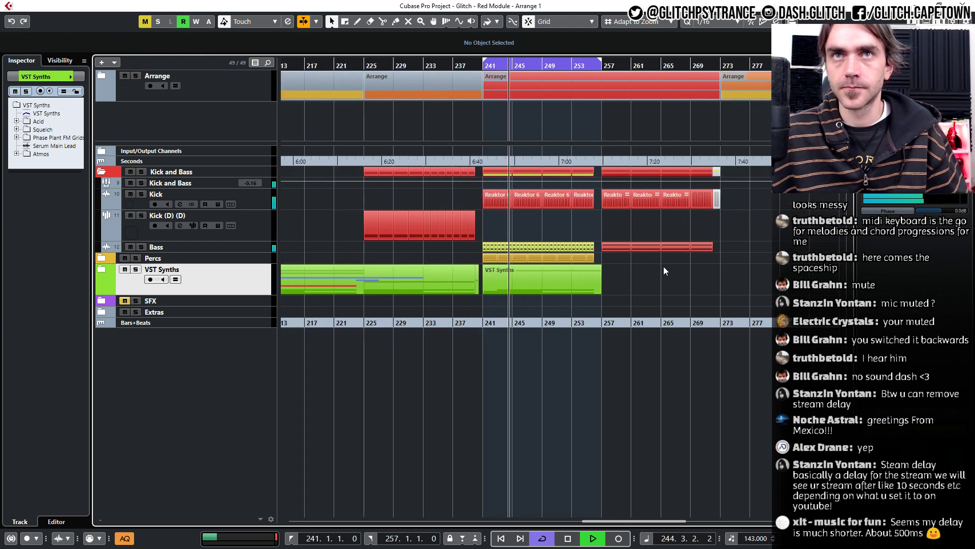
Copy the Serum Psychedelic-11 clip on Stereo Out (R) 07 in the Squelch folder to bar 249 and extend it to bar 265.
{"action": "left_click", "coordinate": [101, 269]}
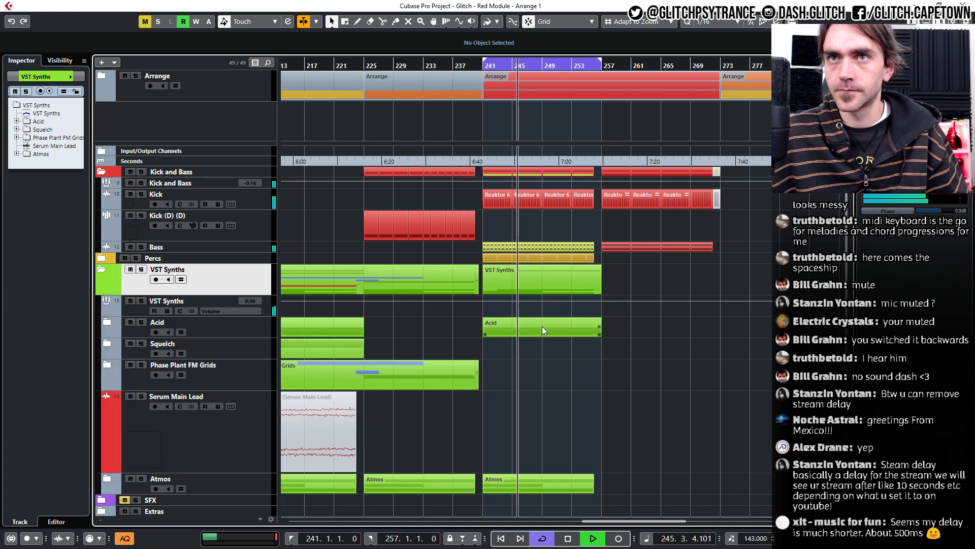
{"action": "scroll", "coordinate": [542, 326], "scroll_direction": "left", "scroll_amount": 2}
{"action": "left_click", "coordinate": [107, 343]}
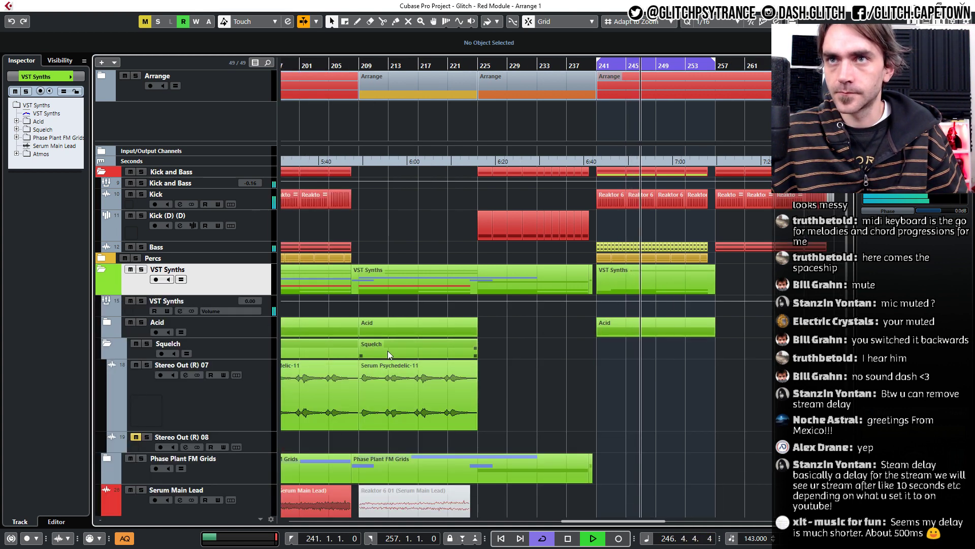
{"action": "left_click_drag", "start_coordinate": [414, 394], "coordinate": [712, 394]}
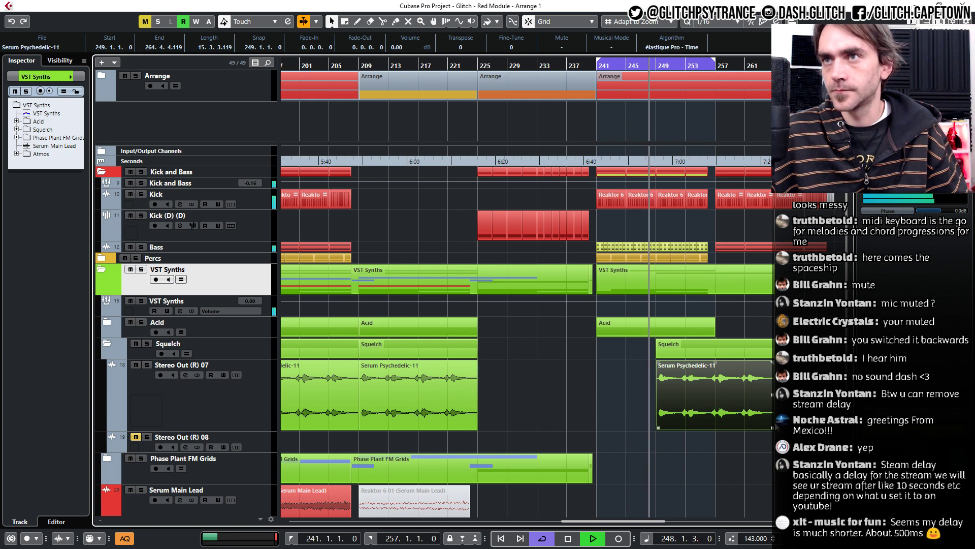
{"action": "mouse_move", "coordinate": [776, 427]}
{"action": "left_mouse_down"}
{"action": "mouse_move", "coordinate": [720, 427]}
{"action": "mouse_move", "coordinate": [775, 427]}
{"action": "left_mouse_up"}
{"action": "scroll", "coordinate": [757, 386], "scroll_direction": "right", "scroll_amount": 3}
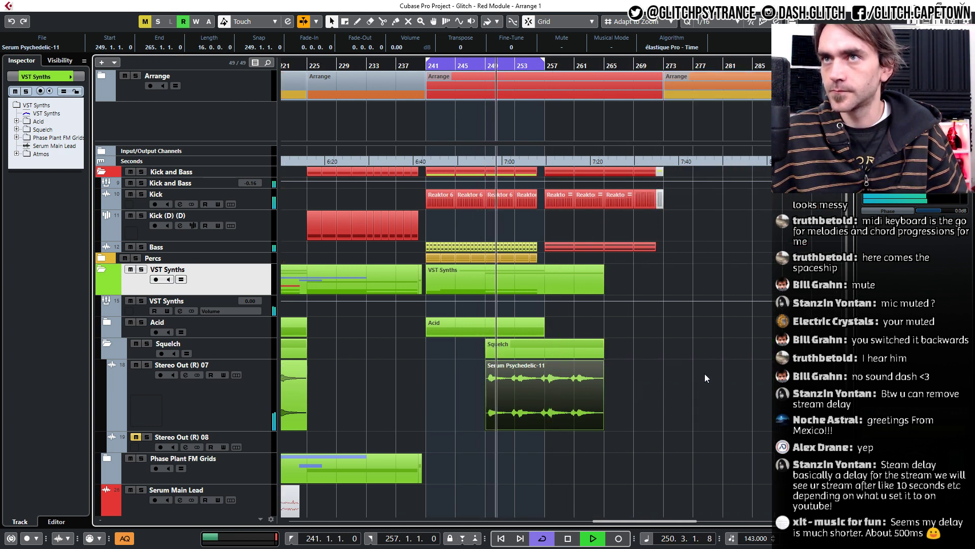
Collapse the VST Synths folder, copy the Percs section from bar 241 to bar 257, and set the loop range to bars 257–273.
{"action": "left_click", "coordinate": [101, 270]}
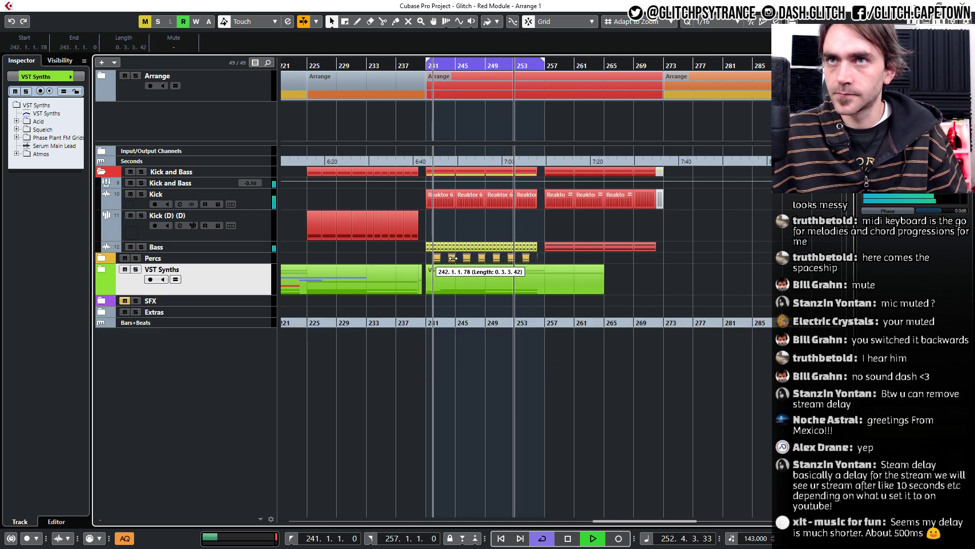
{"action": "left_click_drag", "start_coordinate": [429, 259], "coordinate": [549, 259]}
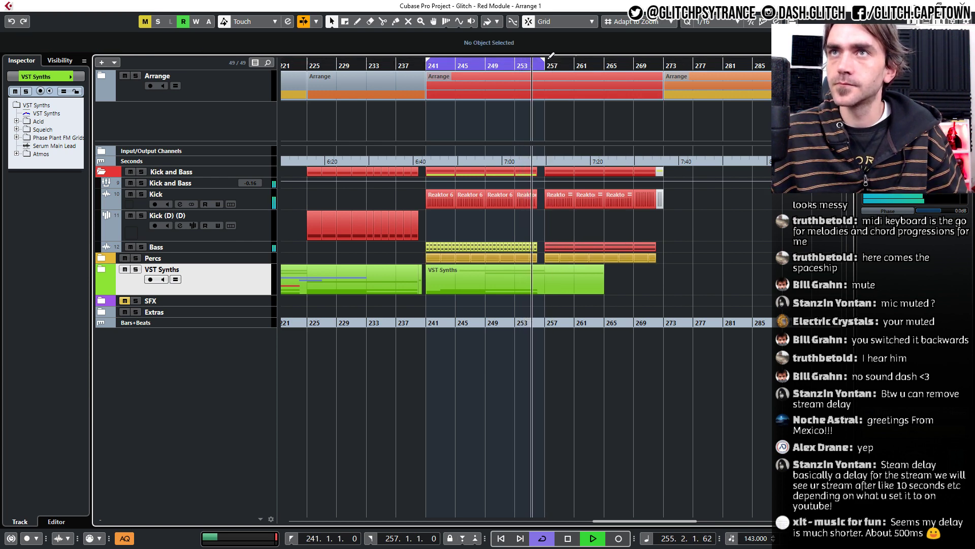
{"action": "left_click_drag", "start_coordinate": [550, 58], "coordinate": [662, 62]}
Expand the VST Synths and Phase Plant FM Grids folders to reach the Phase Plant build and main layers.
{"action": "left_click", "coordinate": [102, 267]}
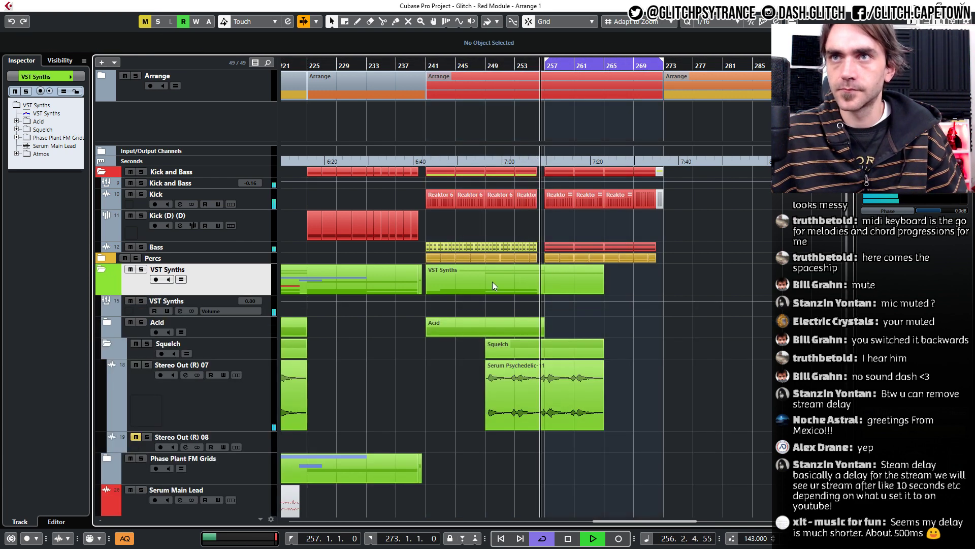
{"action": "scroll", "coordinate": [558, 285], "scroll_direction": "down", "scroll_amount": 3}
{"action": "scroll", "coordinate": [619, 292], "scroll_direction": "left", "scroll_amount": 3}
{"action": "scroll", "coordinate": [617, 293], "scroll_direction": "down", "scroll_amount": 2}
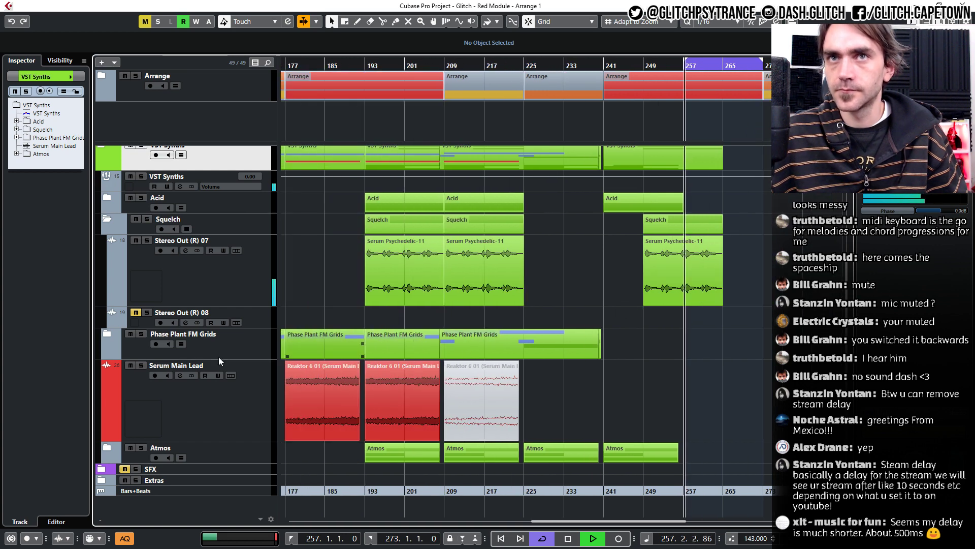
{"action": "left_click", "coordinate": [109, 333]}
{"action": "scroll", "coordinate": [513, 339], "scroll_direction": "down", "scroll_amount": 4}
{"action": "scroll", "coordinate": [558, 341], "scroll_direction": "right", "scroll_amount": 3}
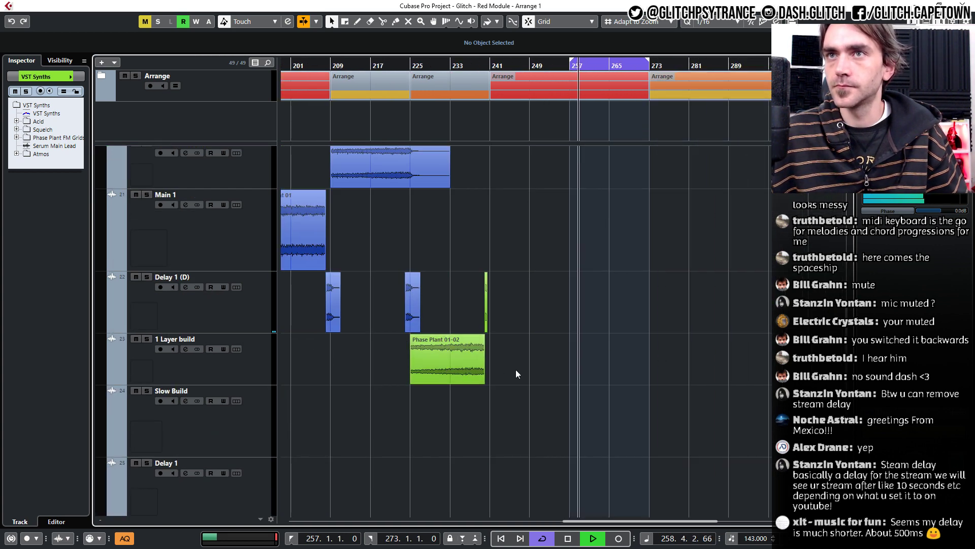
Try a copy of the Phase Plant 01-02 clip at bar 257 on the 1 Layer build track, and delete it.
{"action": "left_click_drag", "start_coordinate": [461, 367], "coordinate": [606, 339]}
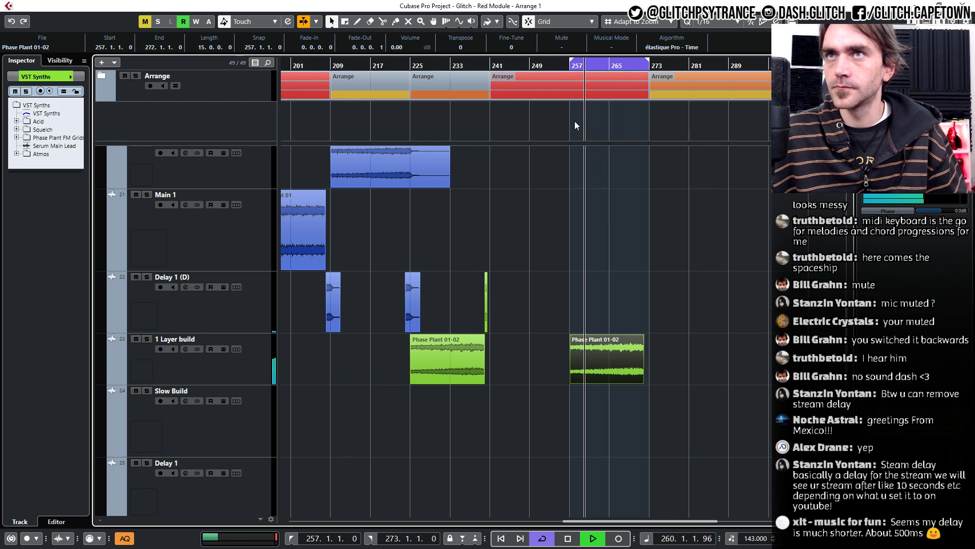
{"action": "scroll", "coordinate": [559, 112], "scroll_direction": "right", "scroll_amount": 3}
{"action": "left_click", "coordinate": [516, 83]}
{"action": "scroll", "coordinate": [605, 255], "scroll_direction": "up", "scroll_amount": 3}
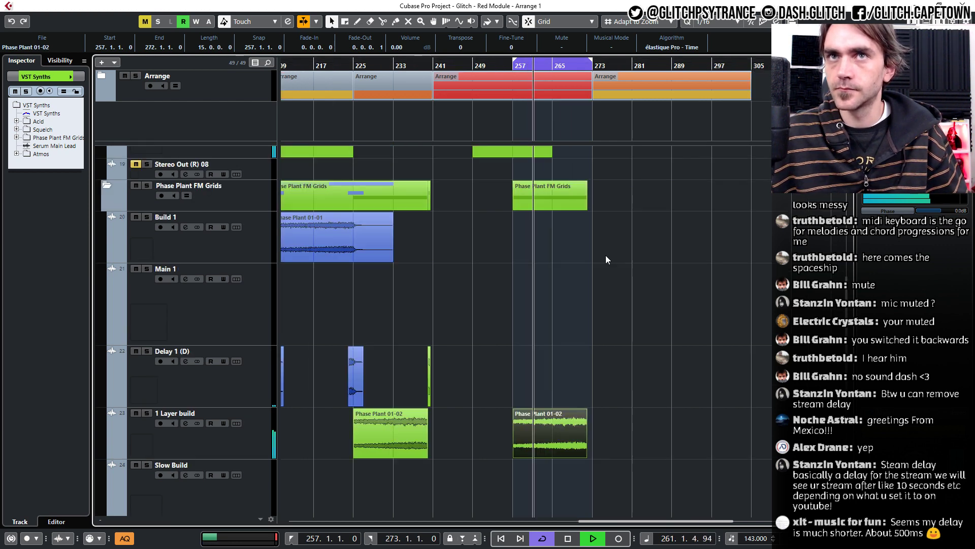
{"action": "scroll", "coordinate": [593, 260], "scroll_direction": "left", "scroll_amount": 6}
{"action": "left_click_drag", "start_coordinate": [652, 353], "coordinate": [640, 449]}
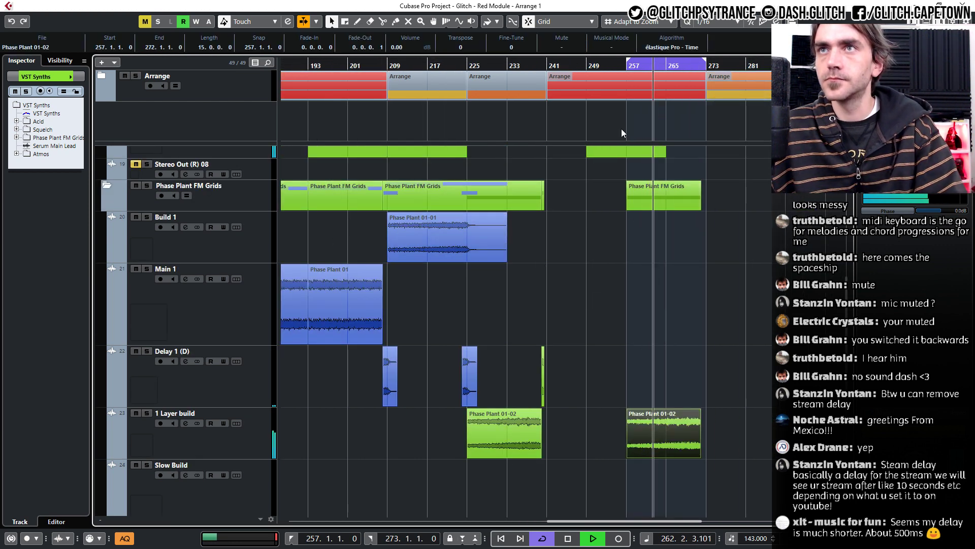
{"action": "key", "text": "Delete"}
Copy the Phase Plant 01 clip on Main 1 to bars 257–273, with a one-bar lead-in at bar 256.
{"action": "left_click", "coordinate": [606, 66]}
{"action": "left_click_drag", "start_coordinate": [380, 290], "coordinate": [661, 315]}
{"action": "scroll", "coordinate": [649, 355], "scroll_direction": "left", "scroll_amount": 6}
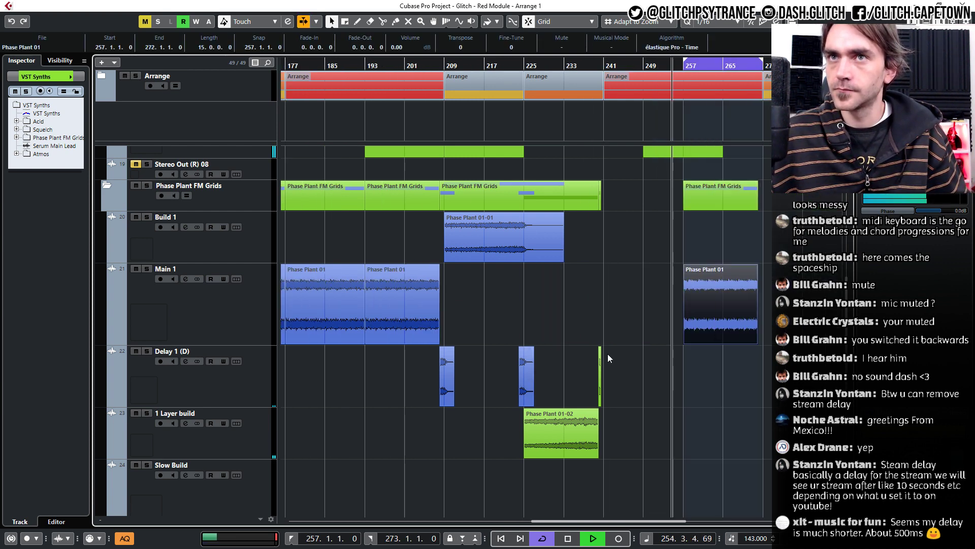
{"action": "left_click_drag", "start_coordinate": [340, 332], "coordinate": [718, 349]}
{"action": "scroll", "coordinate": [747, 371], "scroll_direction": "up", "scroll_amount": 4}
{"action": "scroll", "coordinate": [689, 379], "scroll_direction": "right", "scroll_amount": 4}
{"action": "left_click", "coordinate": [699, 342]}
{"action": "left_click", "coordinate": [703, 348]}
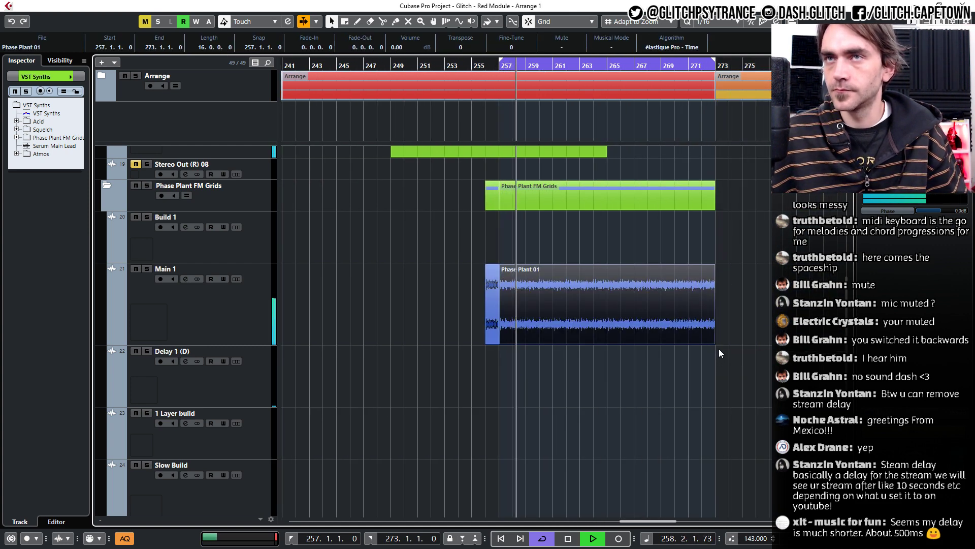
Collapse the Phase Plant FM Grids, Squelch, VST Synths, and Kick and Bass folders.
{"action": "scroll", "coordinate": [718, 349], "scroll_direction": "down", "scroll_amount": 3}
{"action": "scroll", "coordinate": [642, 346], "scroll_direction": "up", "scroll_amount": 5}
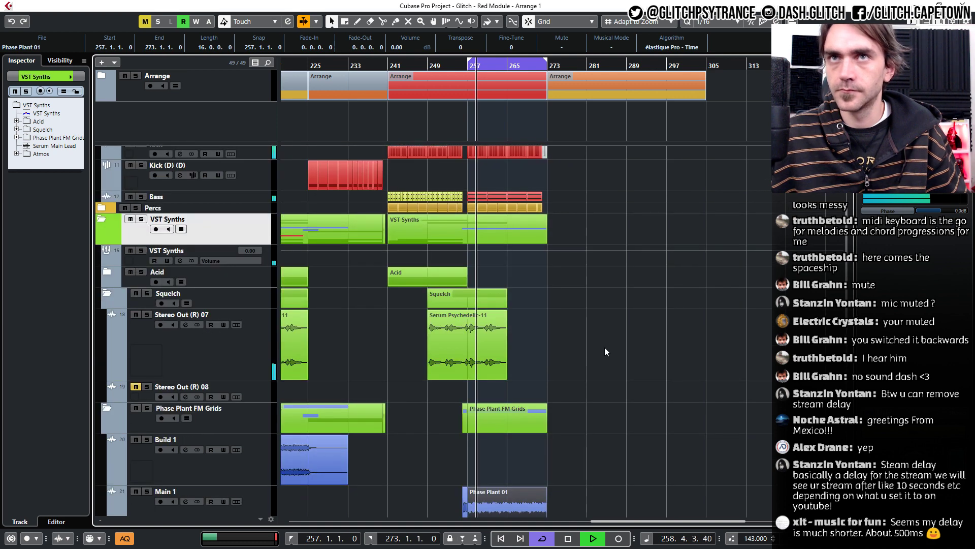
{"action": "left_click", "coordinate": [106, 408]}
{"action": "left_click", "coordinate": [107, 294]}
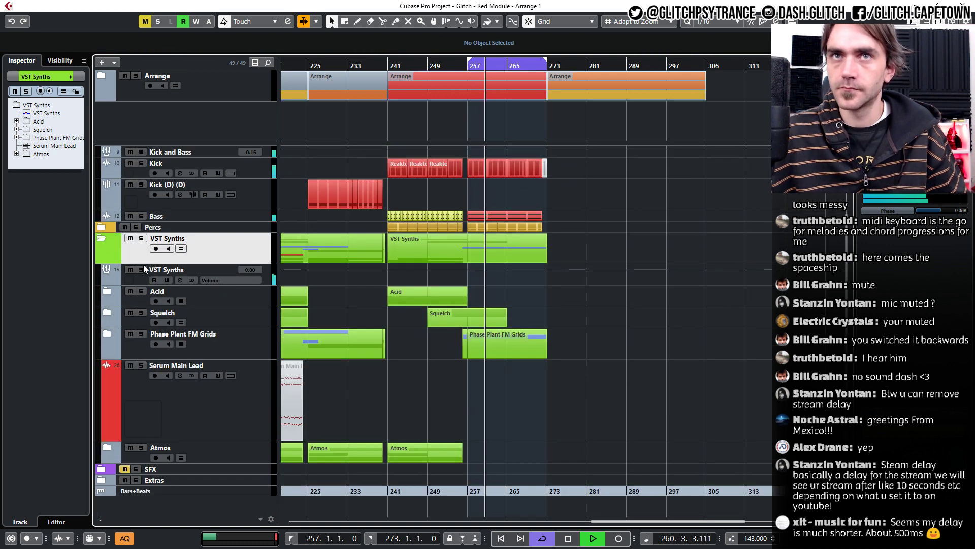
{"action": "left_click", "coordinate": [99, 237]}
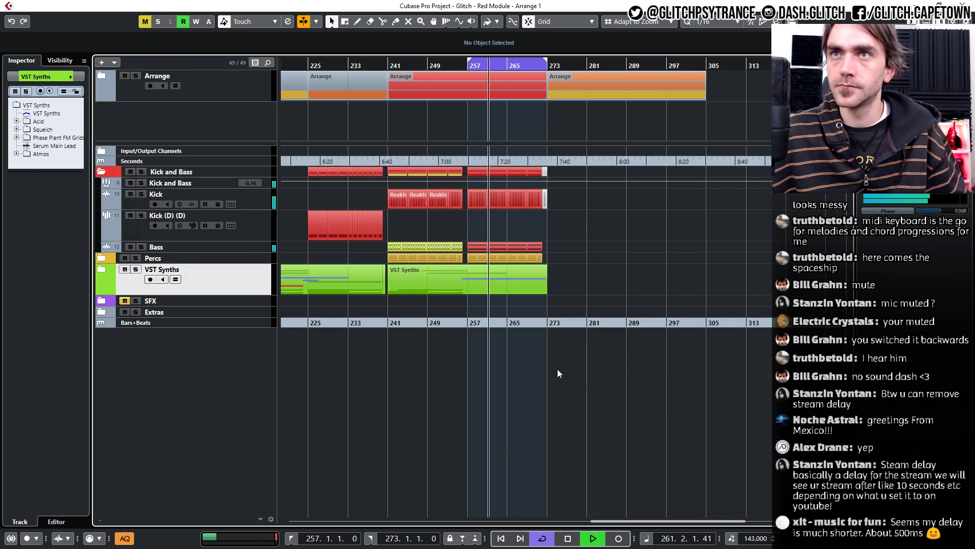
{"action": "left_click", "coordinate": [102, 171]}
Enlarge the Percs and Kick and Bass folder tracks to show their parts across the whole arrangement.
{"action": "scroll", "coordinate": [437, 239], "scroll_direction": "left", "scroll_amount": 1}
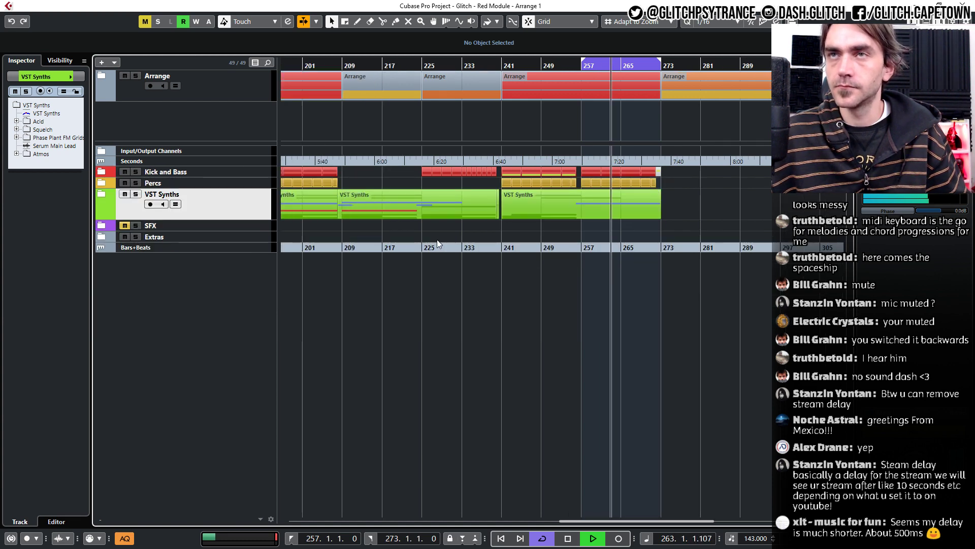
{"action": "key", "text": "g"}
{"action": "scroll", "coordinate": [437, 239], "scroll_direction": "left", "scroll_amount": 2}
{"action": "scroll", "coordinate": [440, 323], "scroll_direction": "left", "scroll_amount": 3}
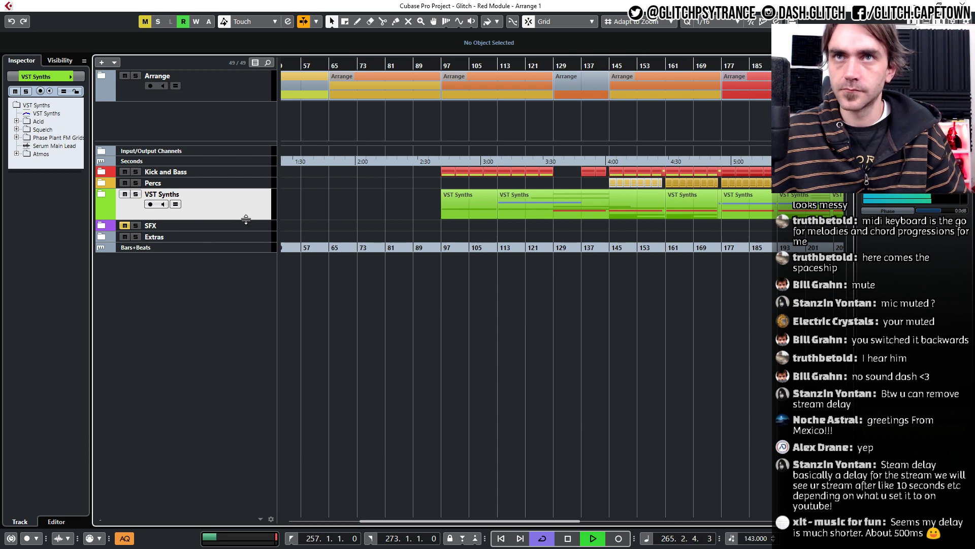
{"action": "left_click", "coordinate": [223, 183]}
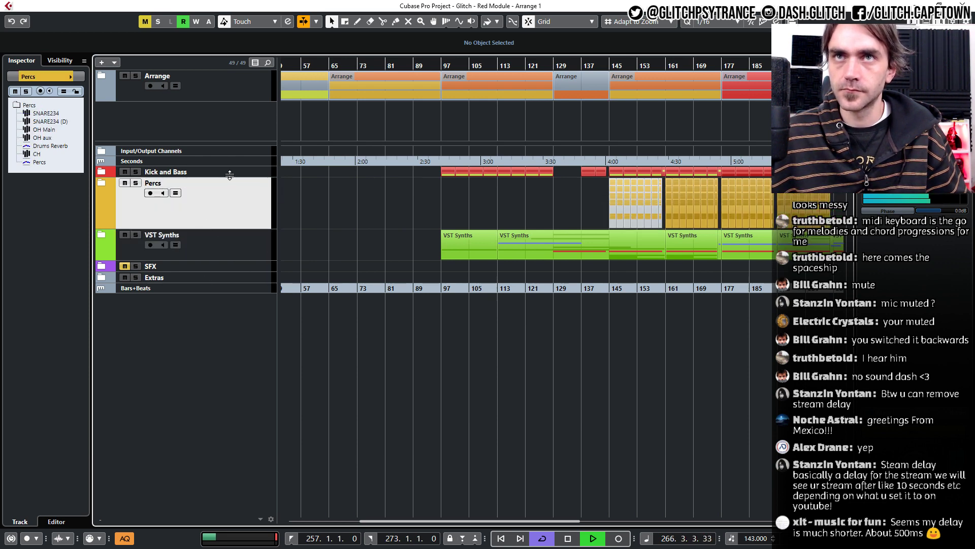
{"action": "left_click_drag", "start_coordinate": [229, 174], "coordinate": [227, 229]}
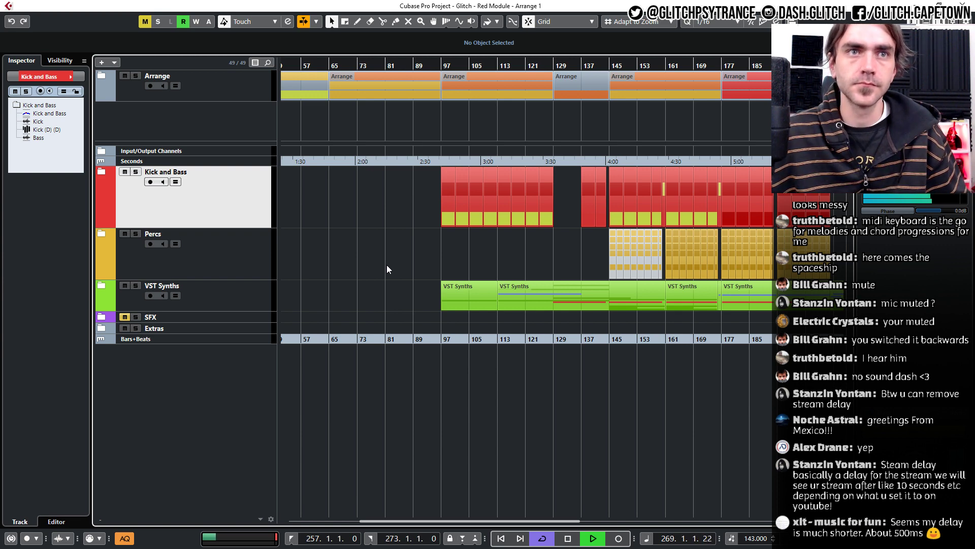
{"action": "scroll", "coordinate": [386, 269], "scroll_direction": "down", "scroll_amount": 3}
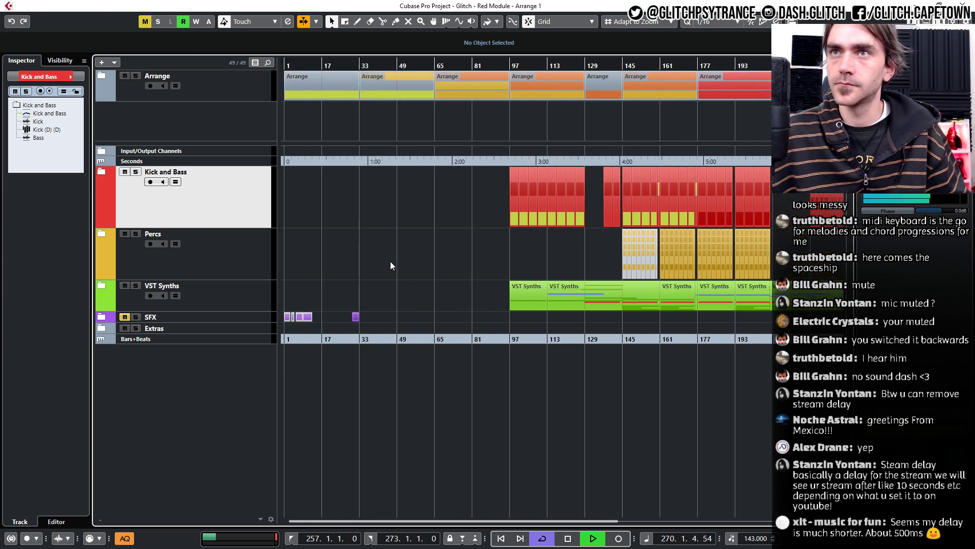
{"action": "scroll", "coordinate": [471, 279], "scroll_direction": "down", "scroll_amount": 2}
{"action": "scroll", "coordinate": [558, 300], "scroll_direction": "up", "scroll_amount": 3}
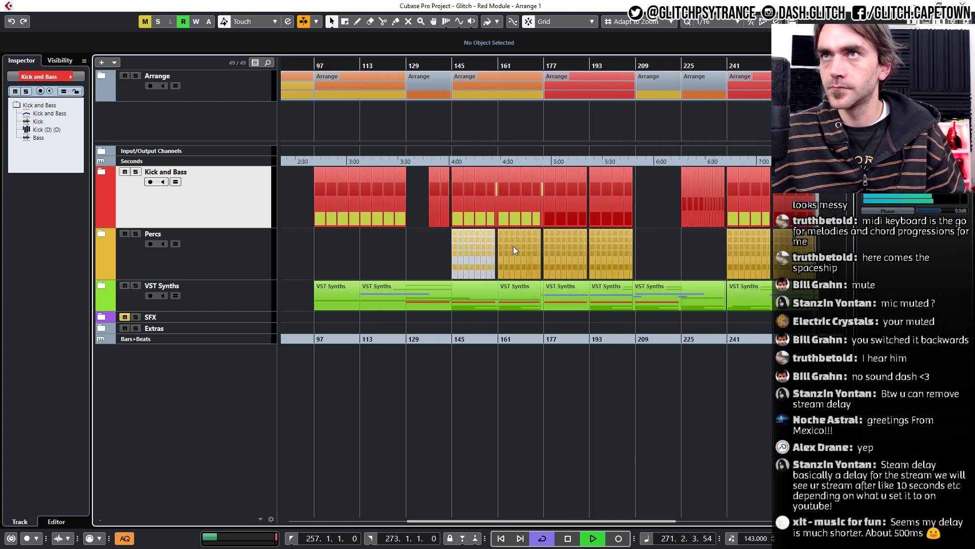
Extend the loop range back to start at bar 97 and move playback to bar 95.
{"action": "left_click", "coordinate": [313, 65], "text": "ctrl"}
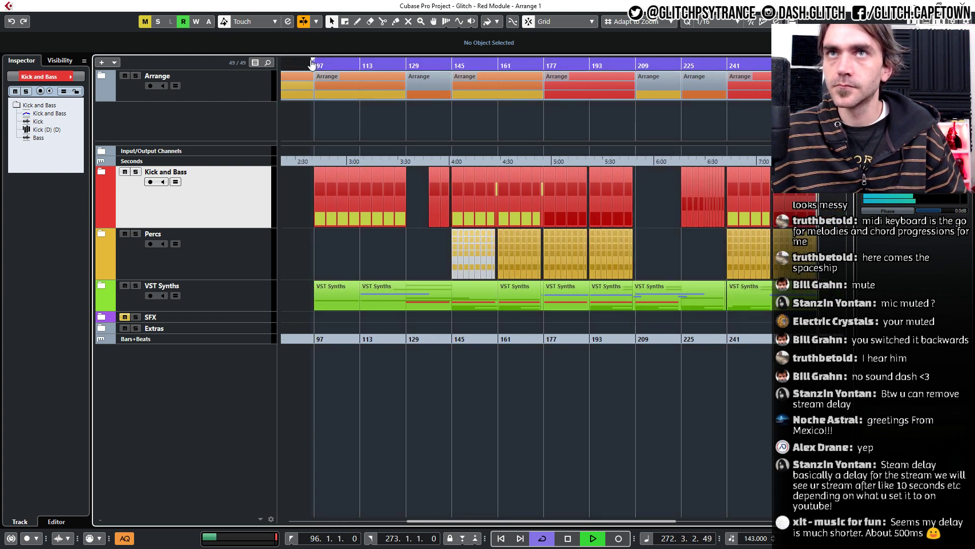
{"action": "left_click", "coordinate": [318, 65], "text": "ctrl"}
{"action": "left_click", "coordinate": [308, 66]}
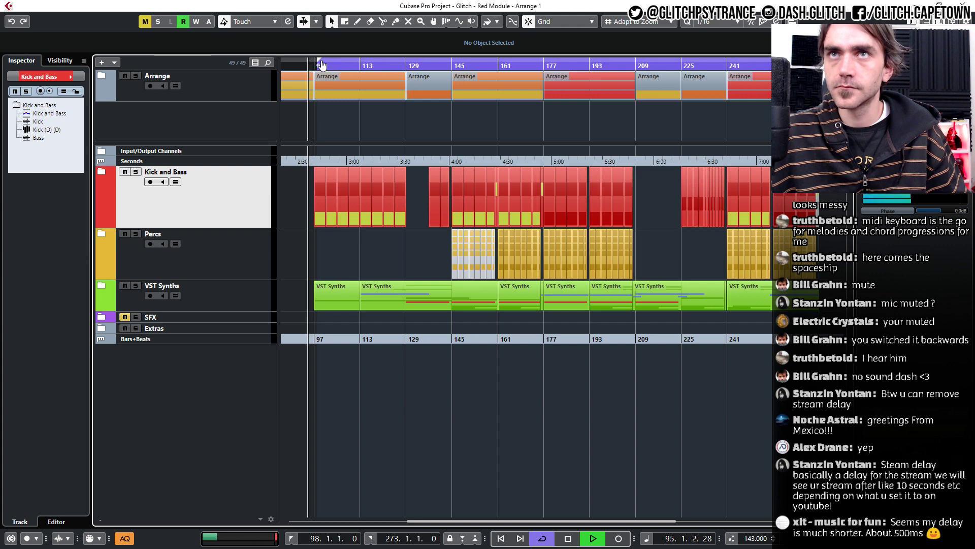
{"action": "left_click", "coordinate": [313, 64], "text": "ctrl"}
{"action": "key", "text": "f"}
{"action": "scroll", "coordinate": [417, 270], "scroll_direction": "down", "scroll_amount": 2}
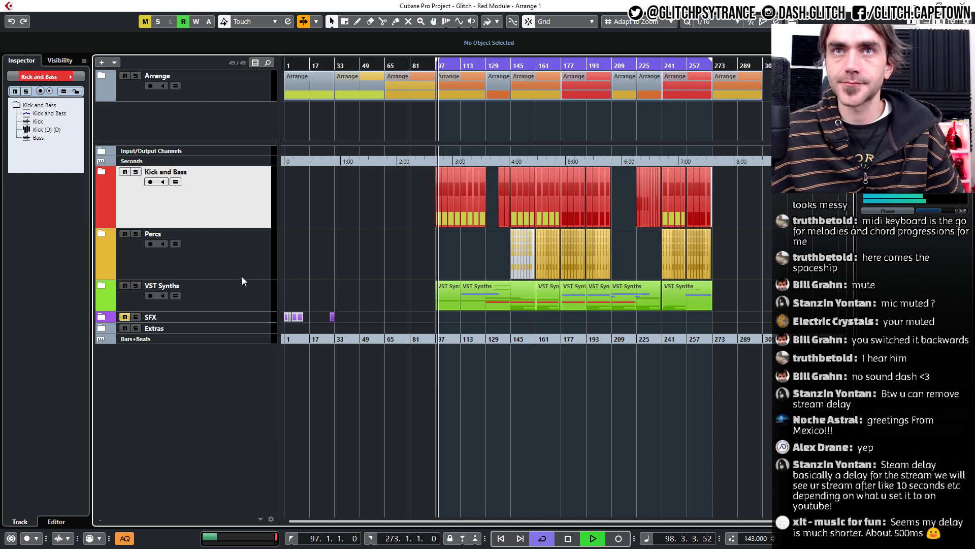
Enlarge the VST Synths folder track and restart playback from bar 95 to listen through the arrangement.
{"action": "left_click", "coordinate": [229, 313]}
{"action": "scroll", "coordinate": [425, 299], "scroll_direction": "up", "scroll_amount": 3, "text": "ctrl"}
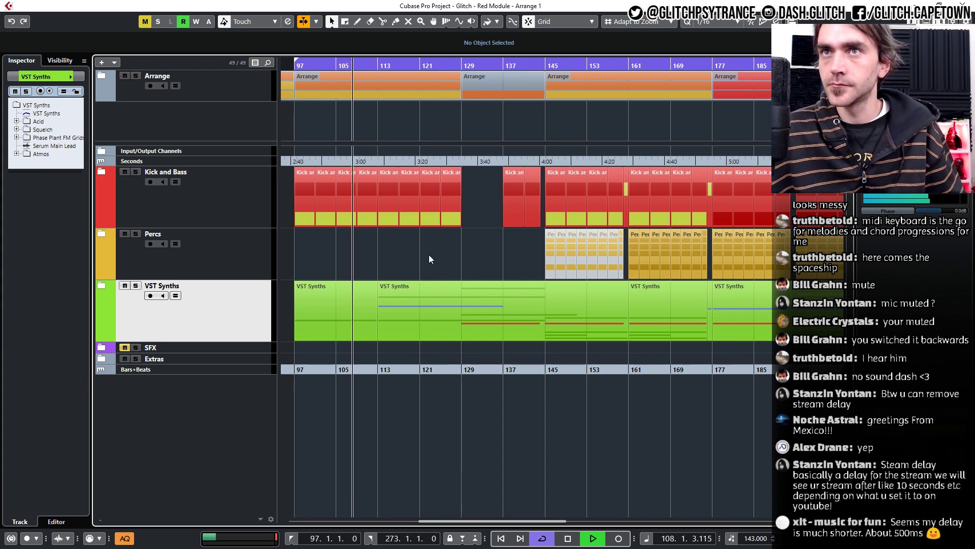
{"action": "key", "text": "space"}
{"action": "left_click", "coordinate": [383, 224]}
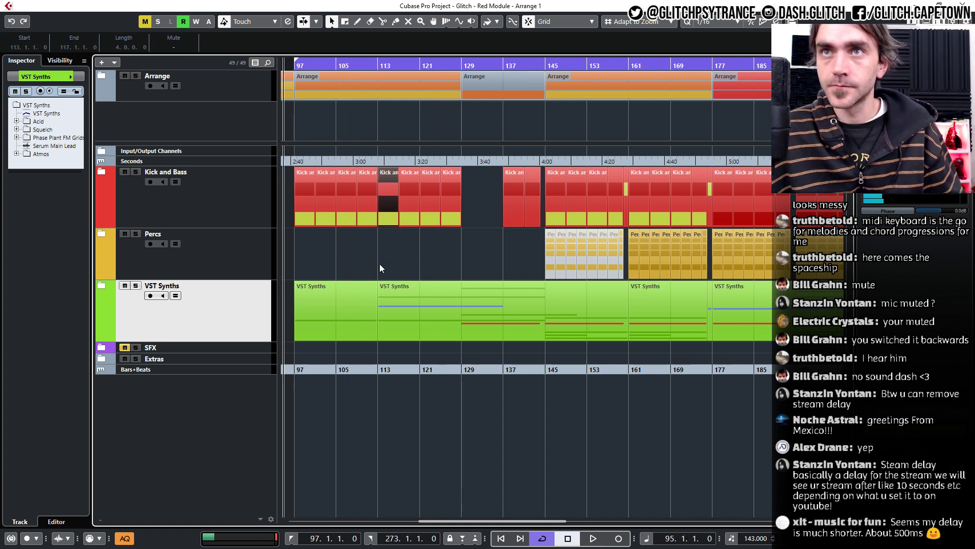
{"action": "left_click", "coordinate": [379, 265]}
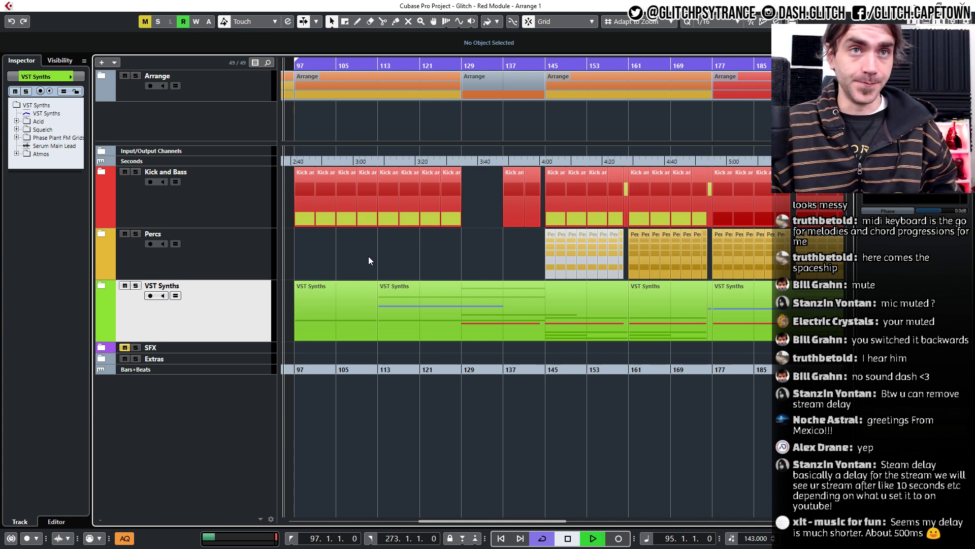
{"action": "key", "text": "space"}
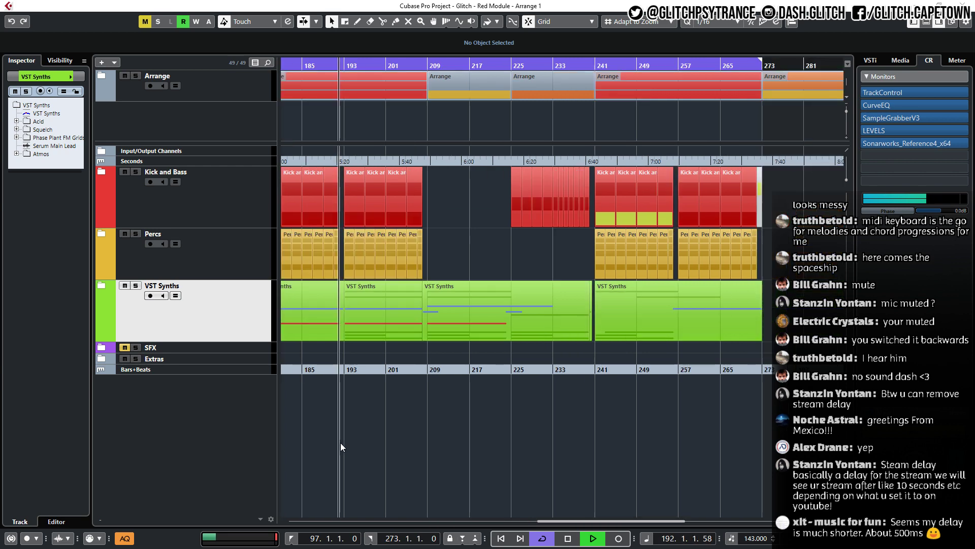
Expand the VST Synths folder to review how its synth, lead and atmos parts are laid out from bar 97.
{"action": "left_click", "coordinate": [377, 449]}
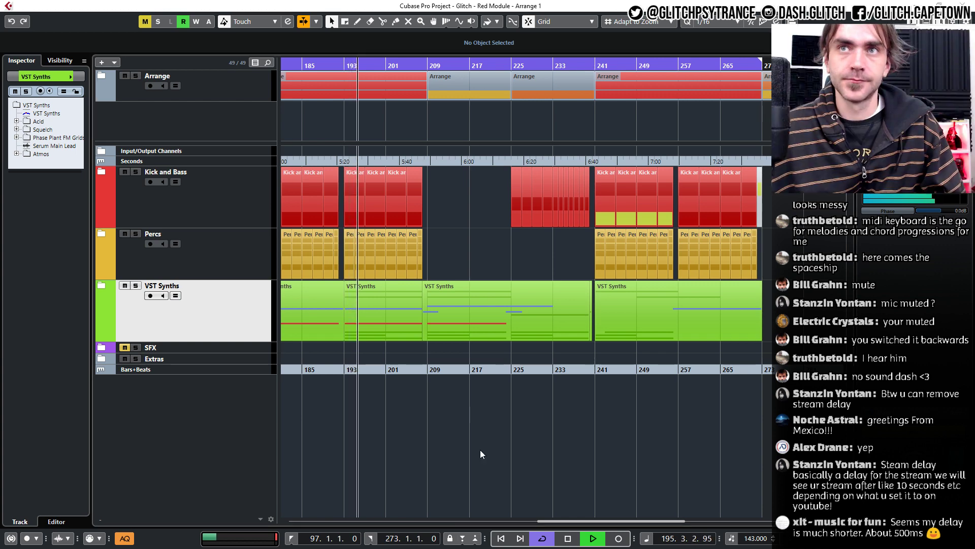
{"action": "scroll", "coordinate": [477, 425], "scroll_direction": "down", "scroll_amount": 2}
{"action": "scroll", "coordinate": [476, 424], "scroll_direction": "left", "scroll_amount": 4}
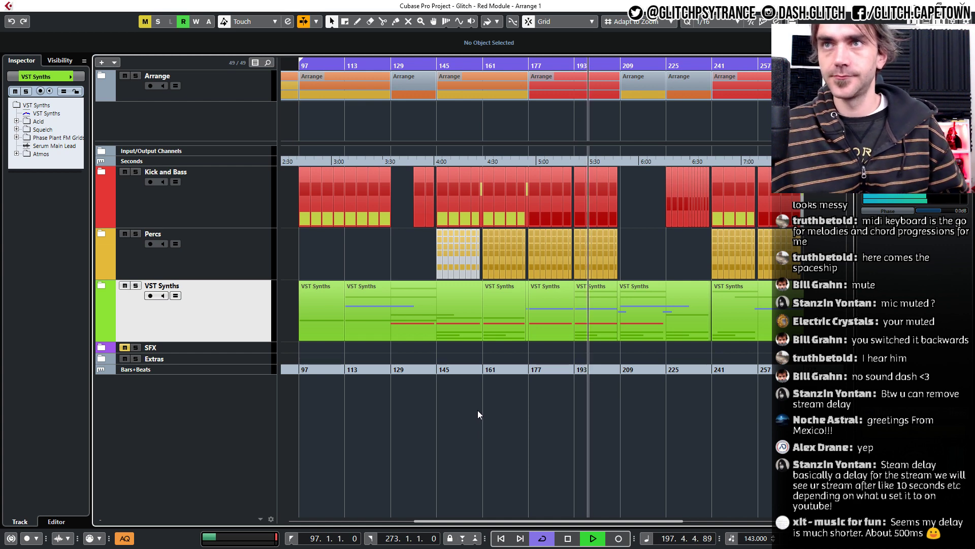
{"action": "left_click", "coordinate": [100, 285]}
{"action": "scroll", "coordinate": [550, 481], "scroll_direction": "down", "scroll_amount": 3}
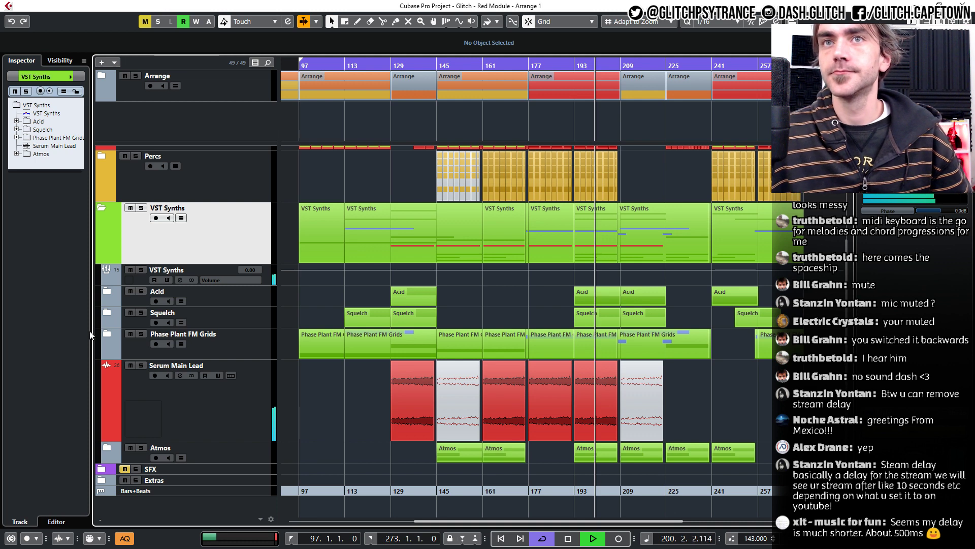
Expand the Phase Plant FM Grids folder, identify the Main 1 track by briefly soloing it, and duplicate that track.
{"action": "left_click", "coordinate": [106, 333]}
{"action": "scroll", "coordinate": [589, 387], "scroll_direction": "down", "scroll_amount": 3}
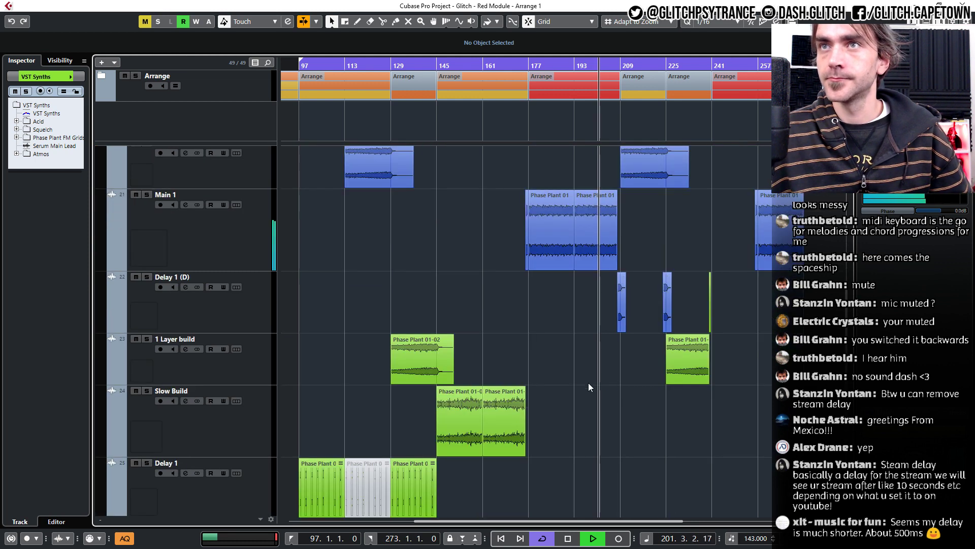
{"action": "left_click", "coordinate": [148, 195]}
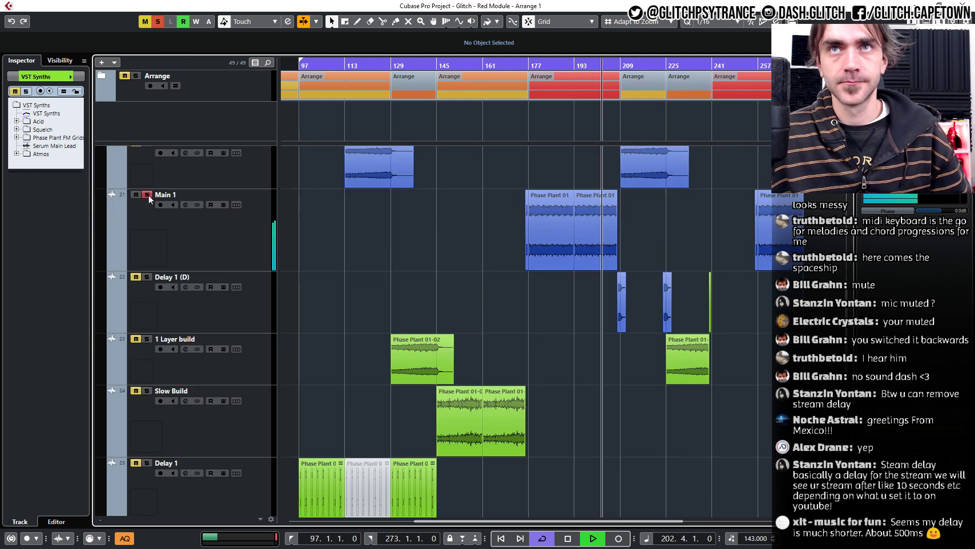
{"action": "left_click", "coordinate": [148, 195]}
{"action": "right_click", "coordinate": [251, 243]}
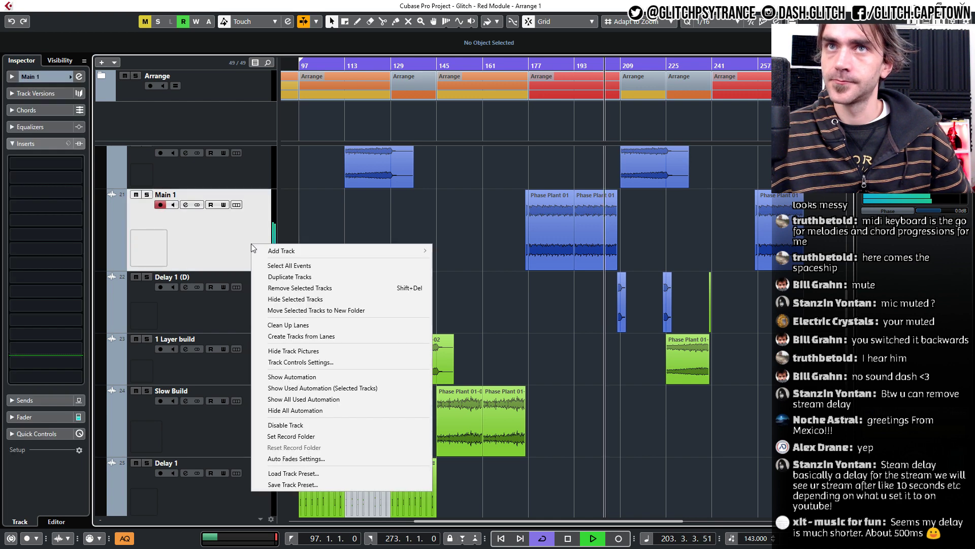
{"action": "left_click", "coordinate": [286, 277]}
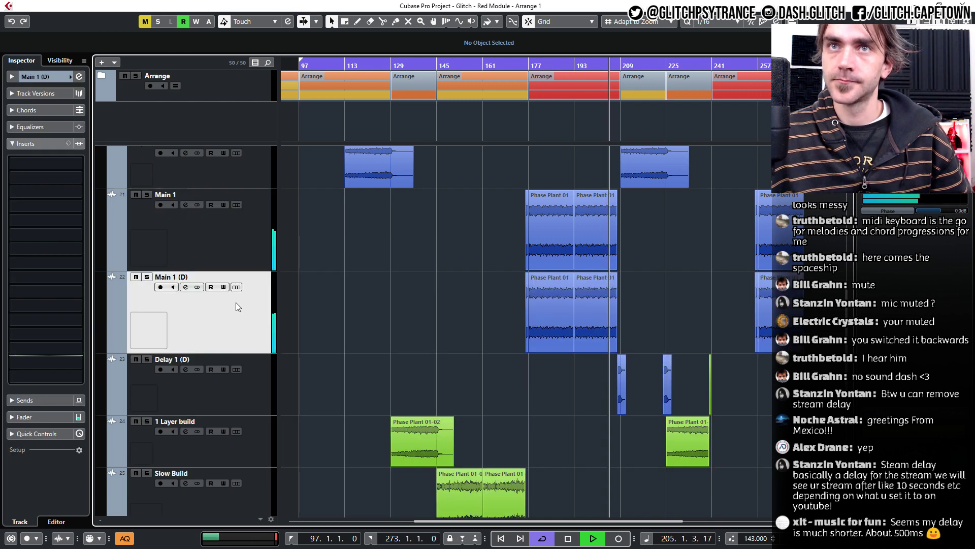
Clear all clips from the duplicated Main 1 track and move Main 1's Phase Plant 01 clip from bar 177 onto it at bar 97.
{"action": "right_click", "coordinate": [235, 303]}
{"action": "left_click", "coordinate": [306, 85]}
{"action": "key", "text": "Delete"}
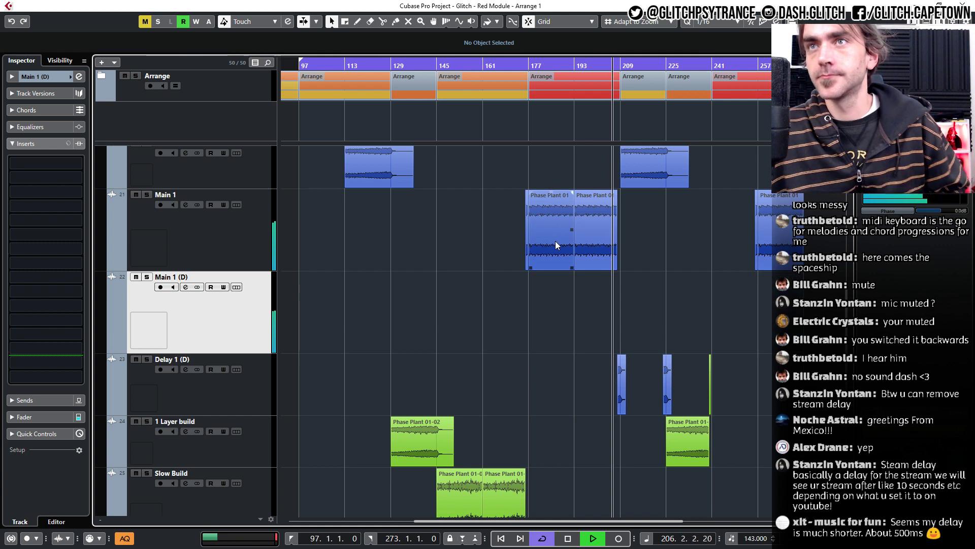
{"action": "left_click_drag", "start_coordinate": [556, 242], "coordinate": [327, 305]}
Rename the duplicated track PP Atmos, move it out to the end of the track list, and collapse the VST Synths folder.
{"action": "double_click", "coordinate": [180, 276]}
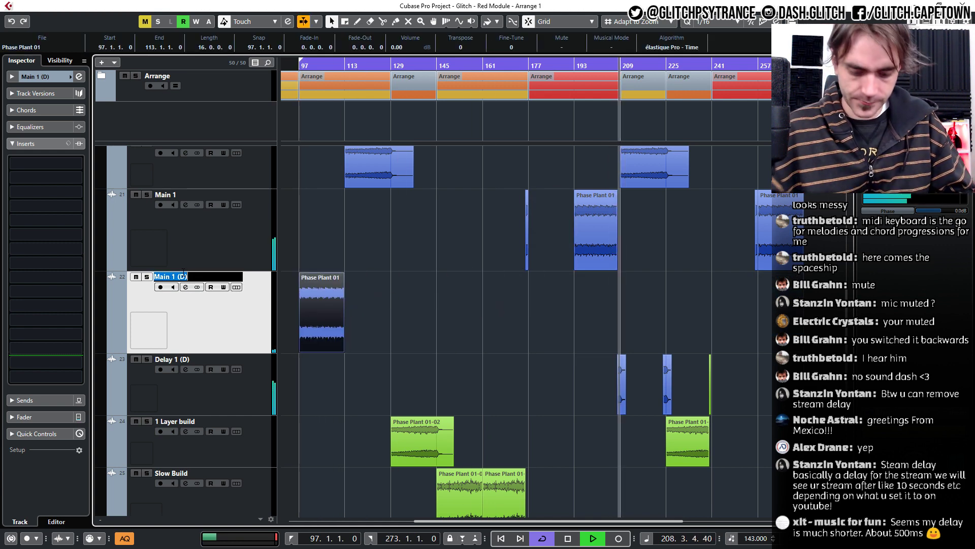
{"action": "type", "text": "PP Atmos"}
{"action": "key", "text": "Return"}
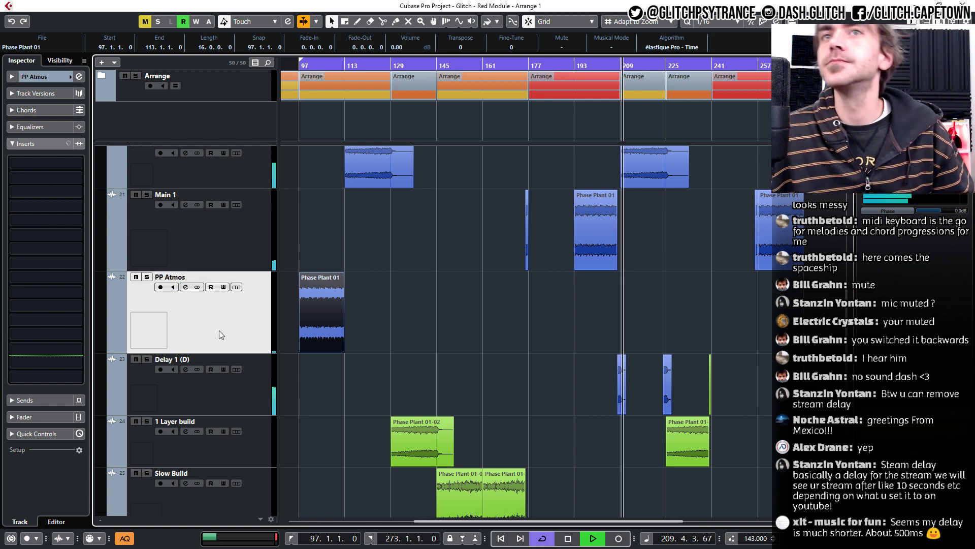
{"action": "left_click_drag", "start_coordinate": [218, 330], "coordinate": [235, 490]}
{"action": "scroll", "coordinate": [434, 278], "scroll_direction": "up", "scroll_amount": 8}
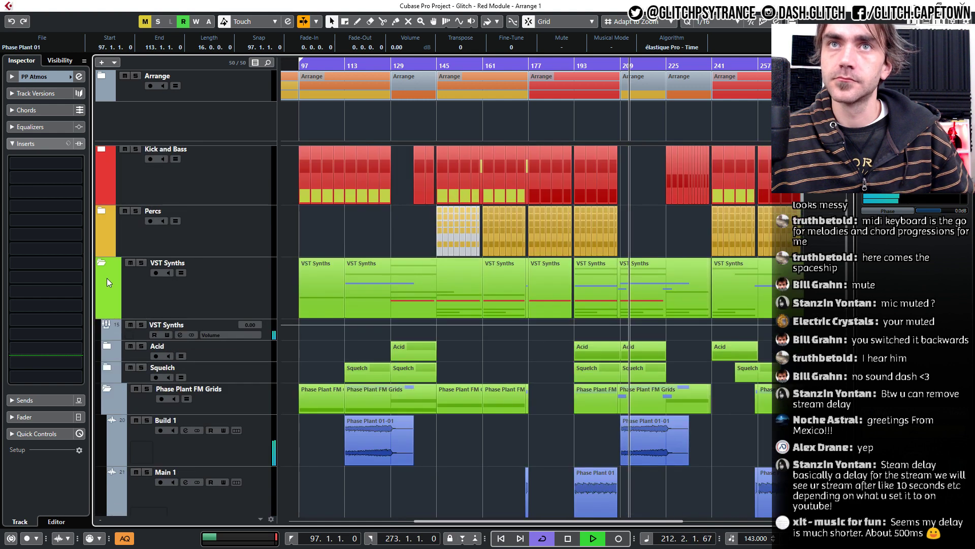
{"action": "left_click", "coordinate": [108, 266]}
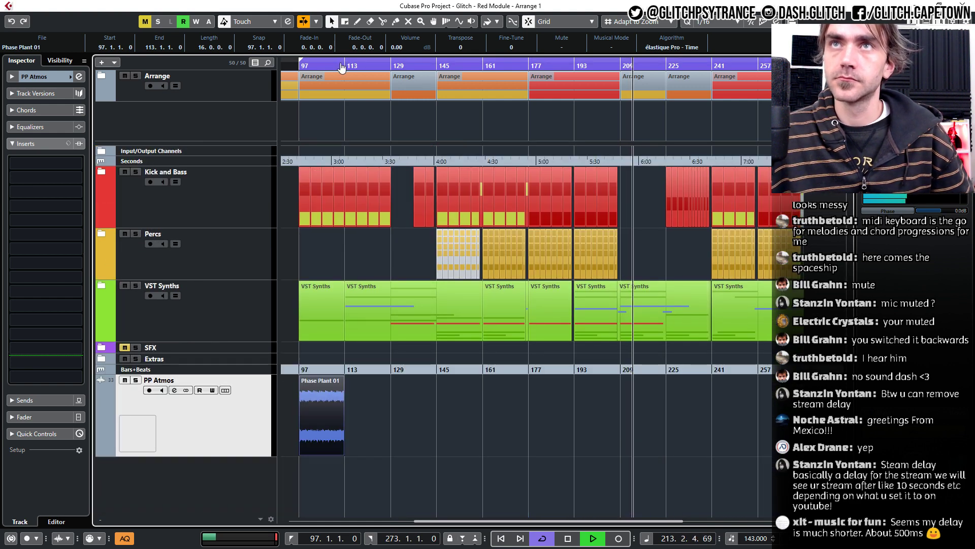
Set the loop range to the Phase Plant 01 clip, bars 97 to 113, and solo PP Atmos to listen to it.
{"action": "key", "text": "p"}
{"action": "left_click", "coordinate": [321, 65]}
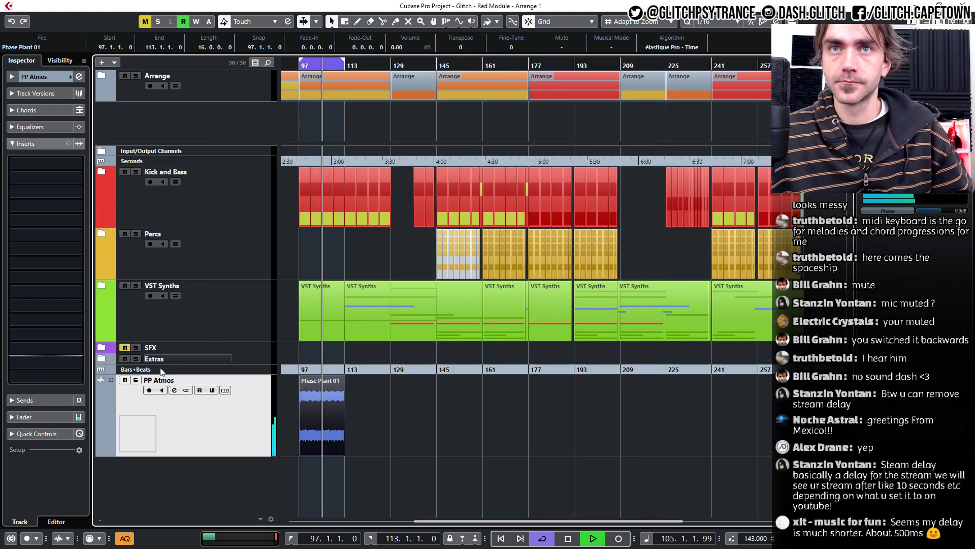
{"action": "left_click", "coordinate": [136, 380]}
{"action": "left_click", "coordinate": [498, 410]}
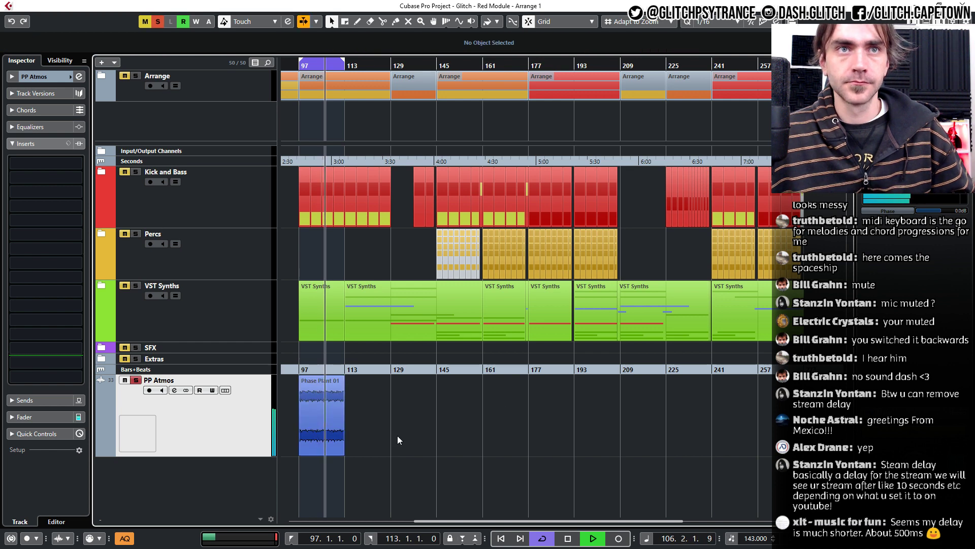
{"action": "key", "text": "h"}
{"action": "key", "text": "h"}
{"action": "key", "text": "h"}
{"action": "key", "text": "space"}
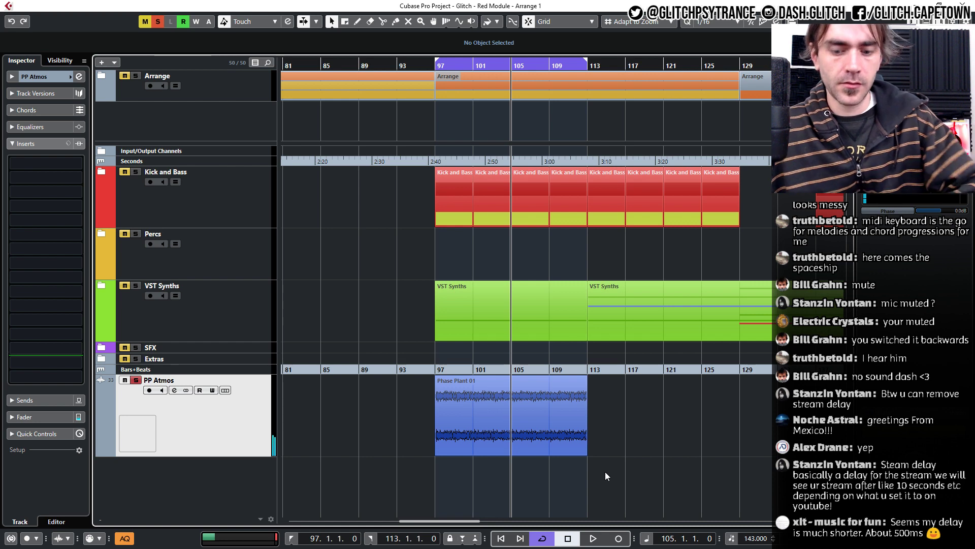
{"action": "left_click", "coordinate": [484, 409]}
{"action": "key", "text": "h"}
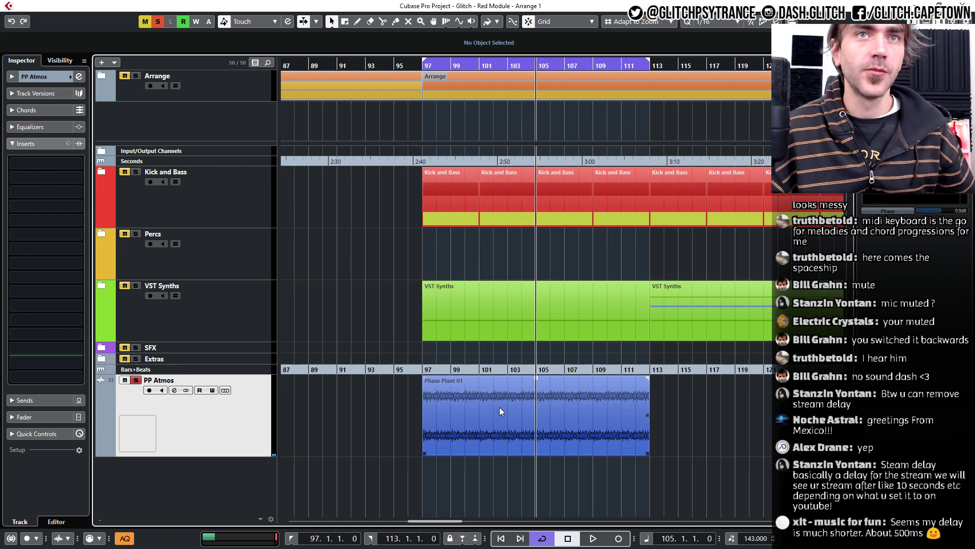
{"action": "left_click", "coordinate": [415, 425]}
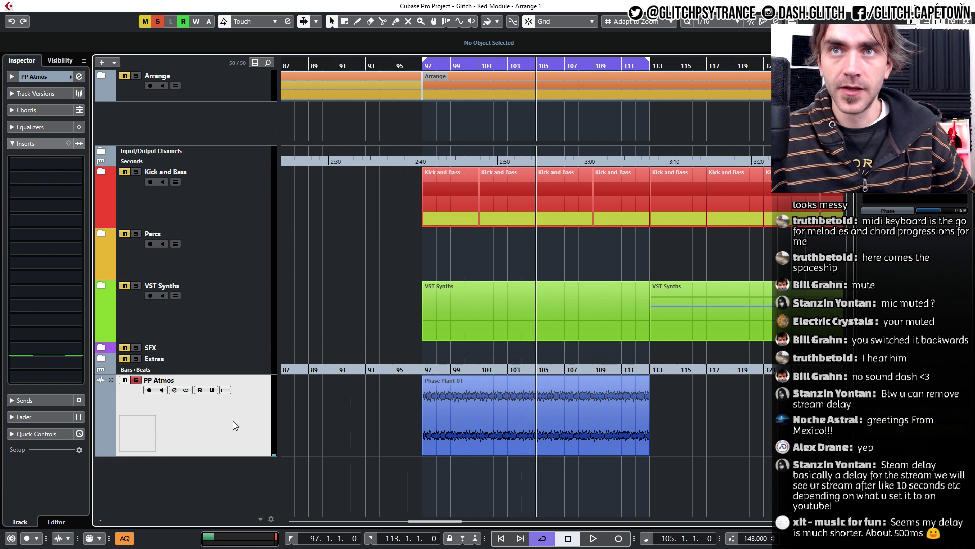
{"action": "left_click", "coordinate": [62, 164]}
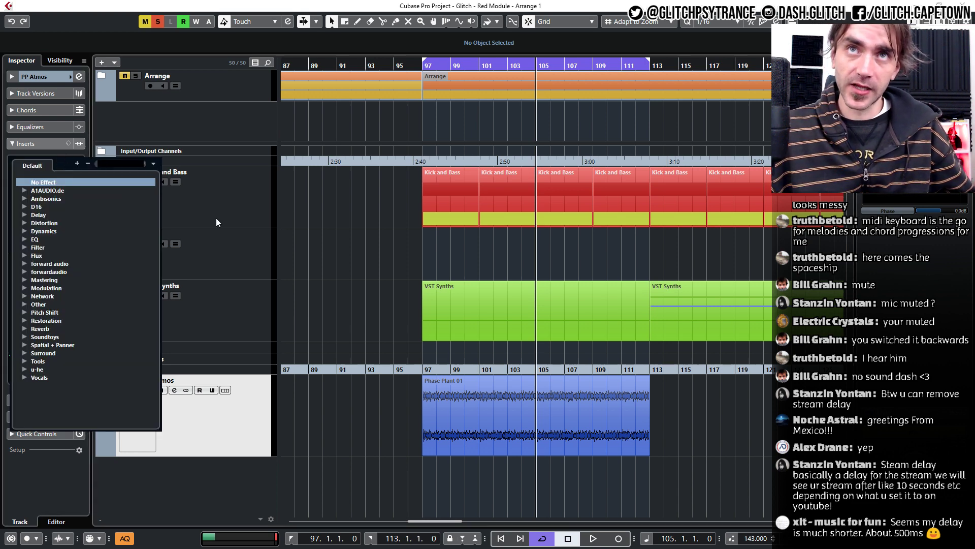
{"action": "left_click", "coordinate": [396, 444]}
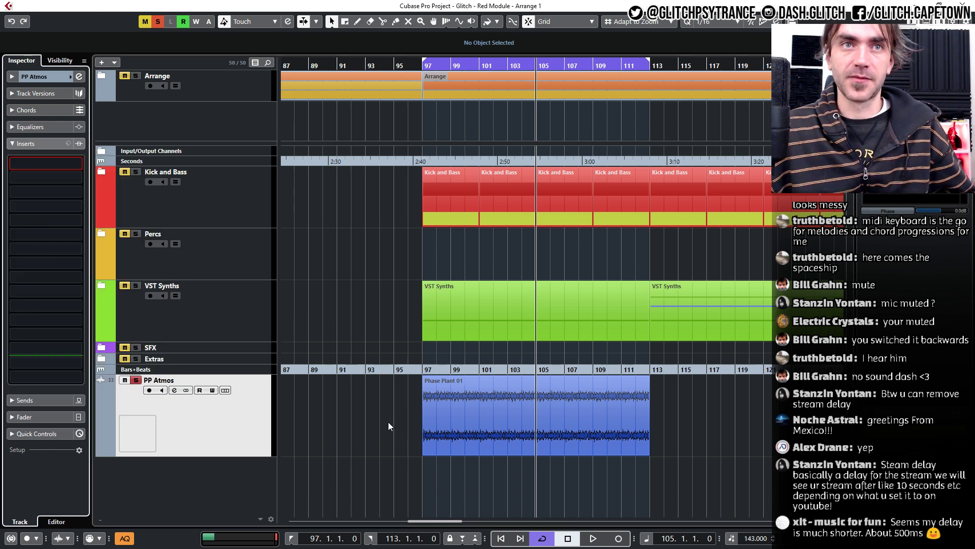
{"action": "left_click", "coordinate": [64, 167]}
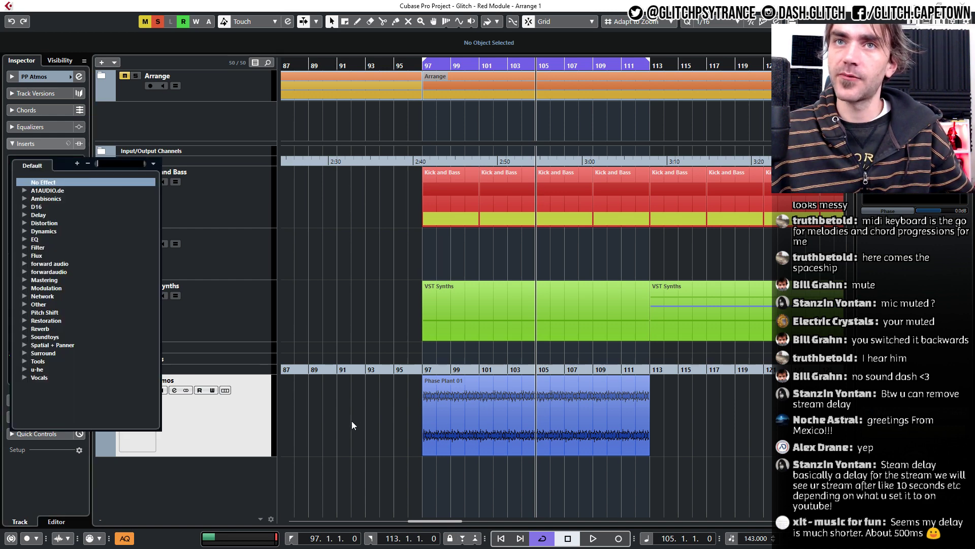
{"action": "left_click", "coordinate": [342, 455]}
Insert Snap Heap as the first effect on PP Atmos and add a Resonator to its Serial Bus 2.
{"action": "left_click", "coordinate": [46, 163]}
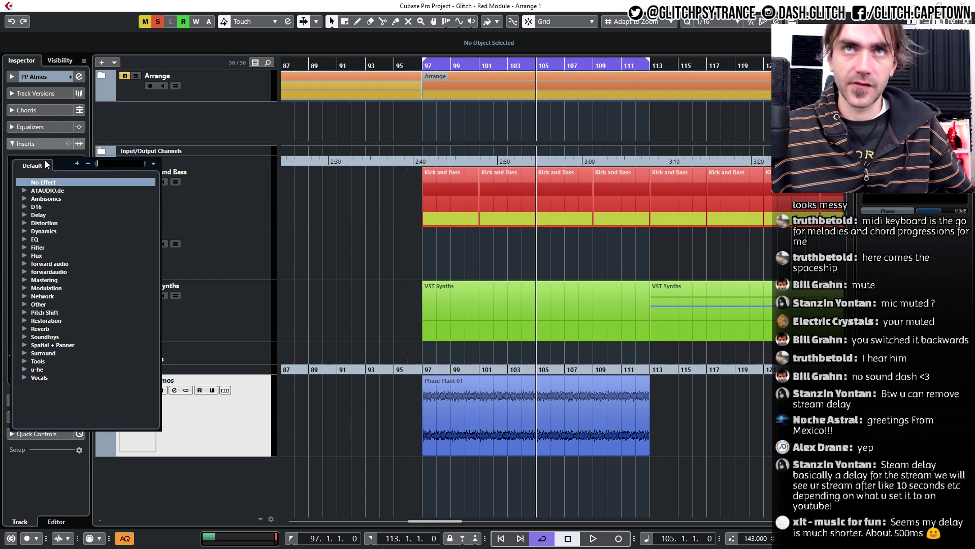
{"action": "type", "text": "snap"}
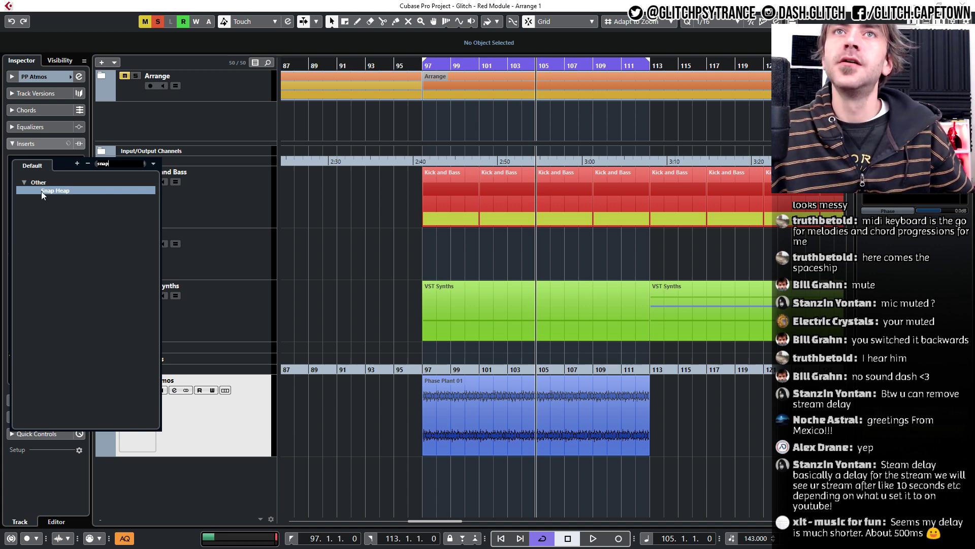
{"action": "left_click", "coordinate": [41, 191]}
{"action": "left_click", "coordinate": [24, 164]}
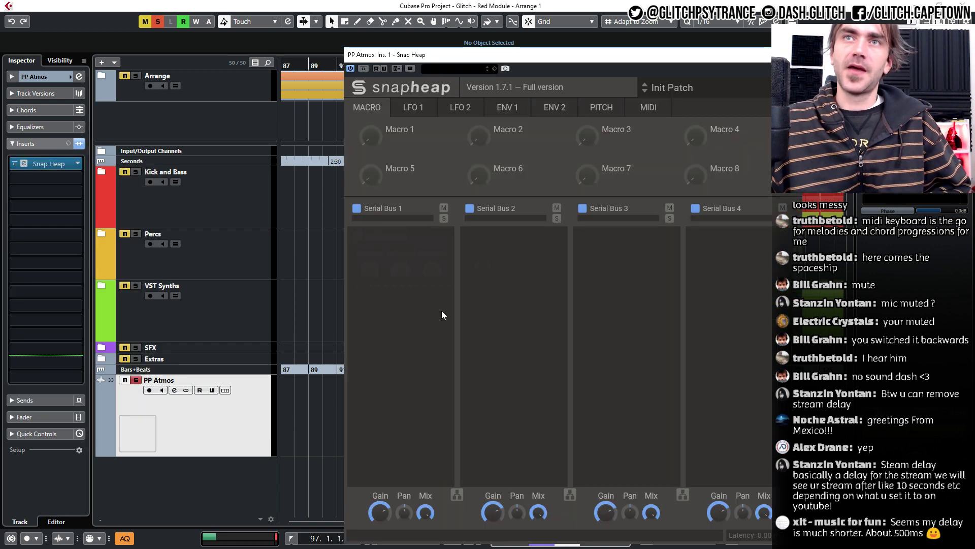
{"action": "left_click", "coordinate": [518, 258]}
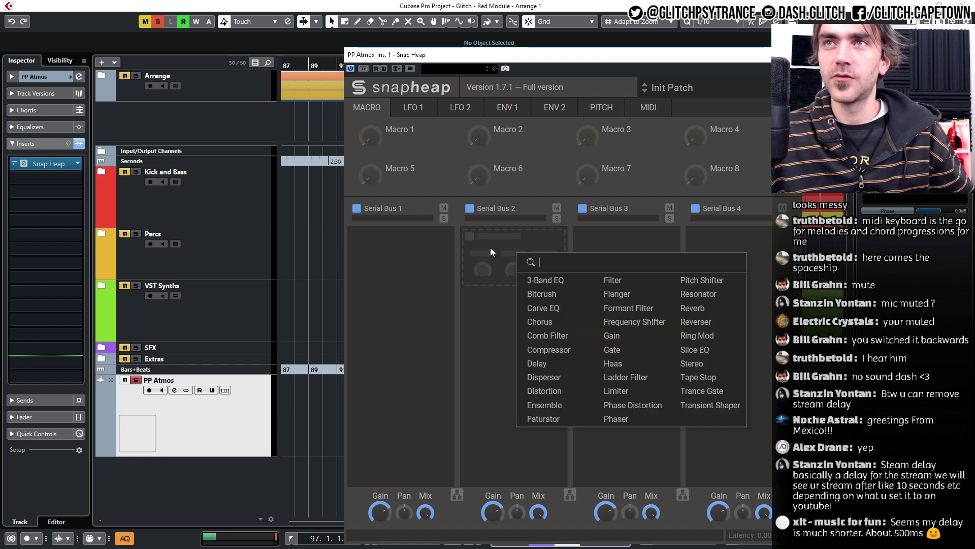
{"action": "left_click", "coordinate": [701, 294]}
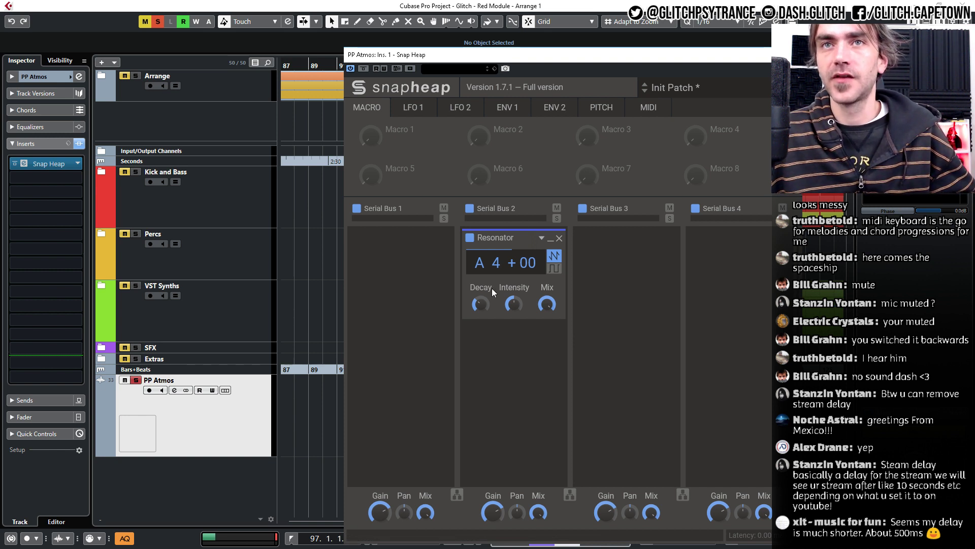
Play PP Atmos from bar 97 while slightly lowering the Resonator's decay, and close the Snap Heap window.
{"action": "left_click_drag", "start_coordinate": [550, 106], "coordinate": [847, 110]}
{"action": "left_click", "coordinate": [428, 480]}
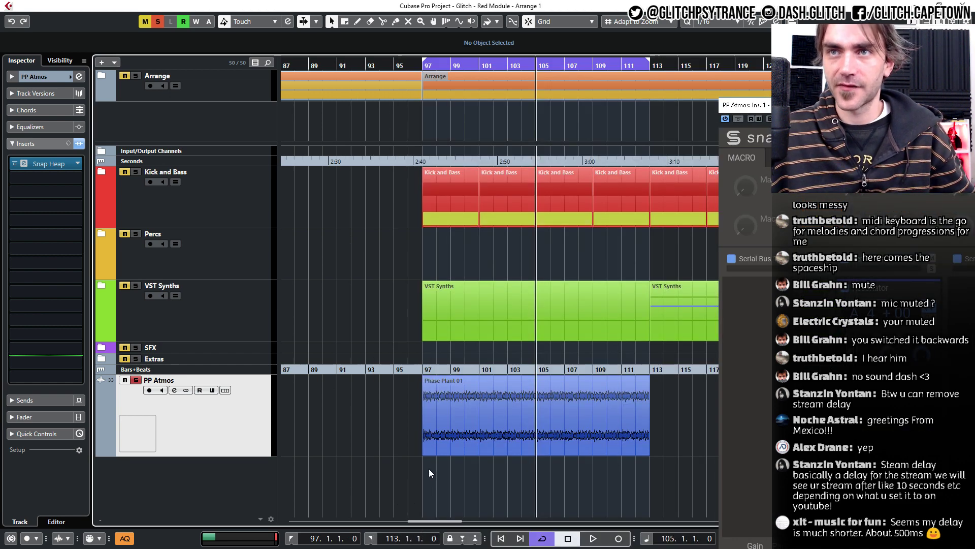
{"action": "key", "text": "KP_1"}
{"action": "key", "text": "space"}
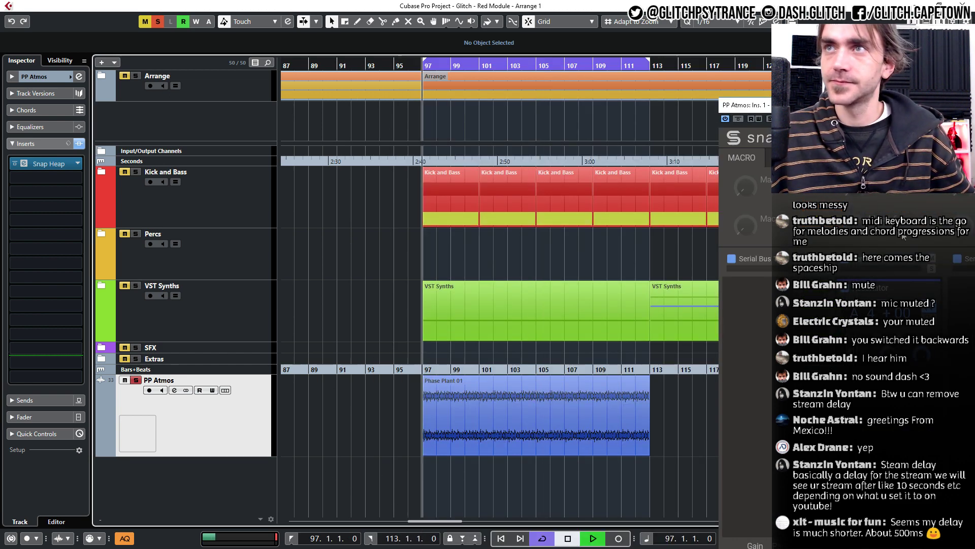
{"action": "left_click_drag", "start_coordinate": [860, 104], "coordinate": [401, 6]}
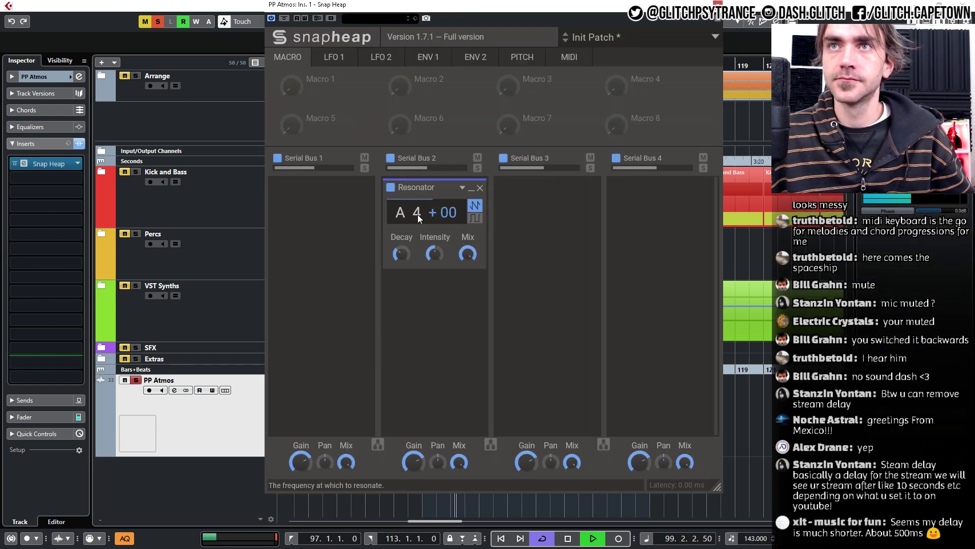
{"action": "mouse_move", "coordinate": [401, 254]}
{"action": "left_mouse_down"}
{"action": "mouse_move", "coordinate": [401, 224]}
{"action": "mouse_move", "coordinate": [401, 262]}
{"action": "left_mouse_up"}
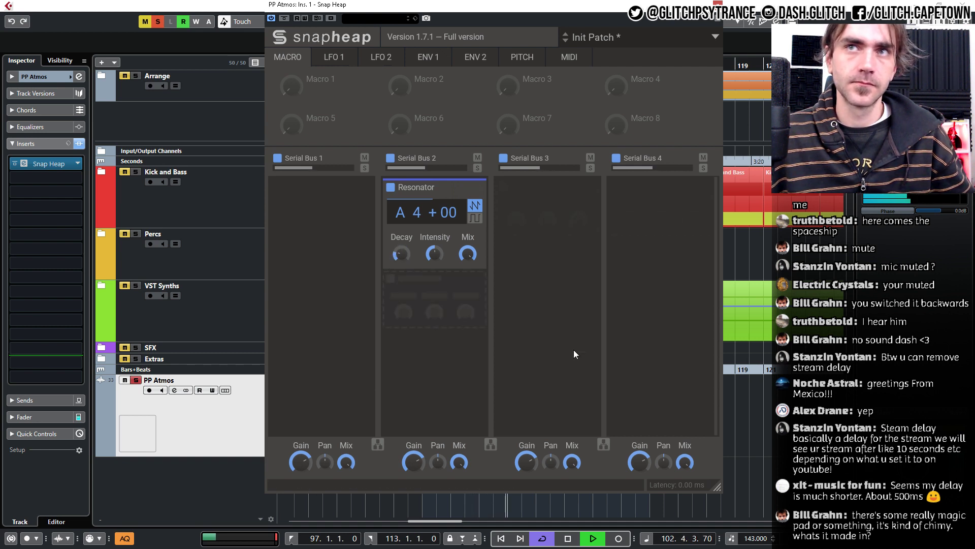
{"action": "left_click", "coordinate": [718, 4]}
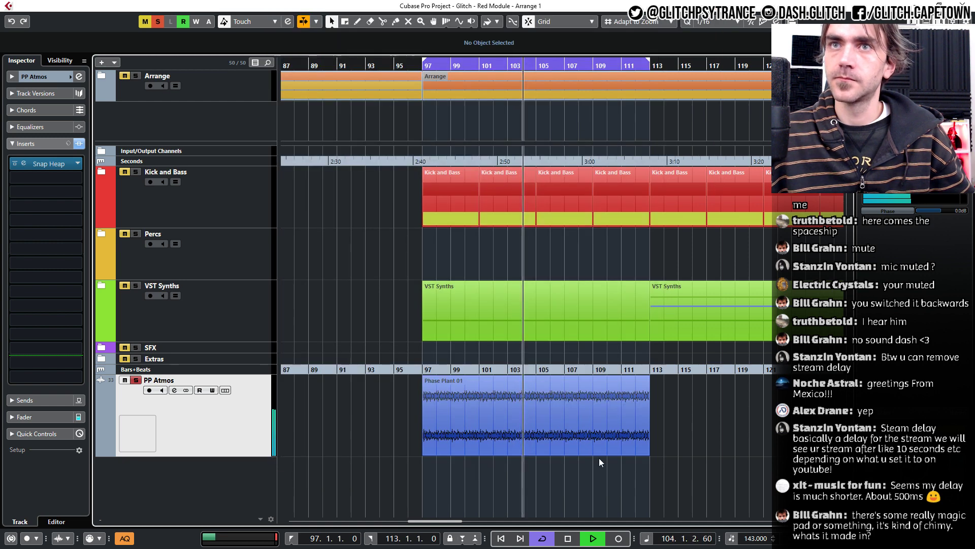
{"action": "key", "text": "space"}
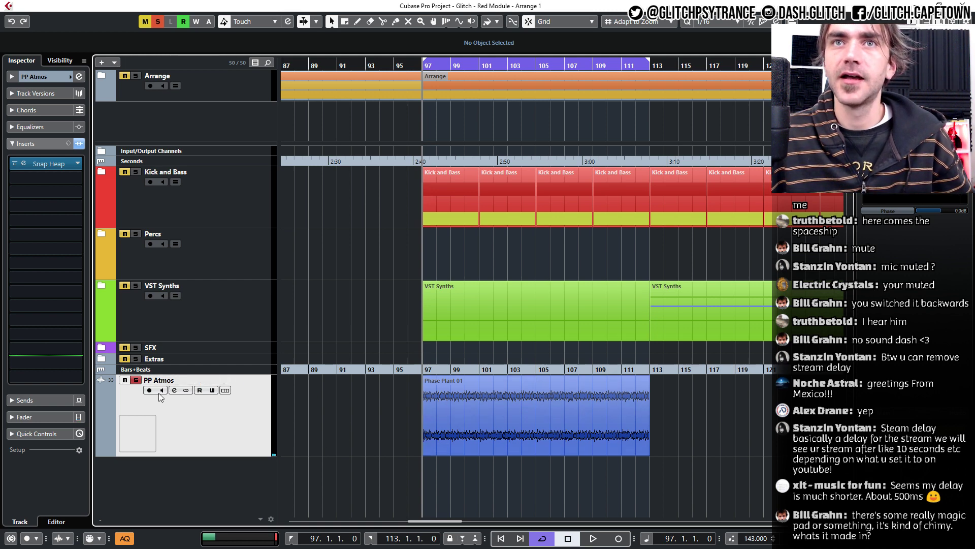
Unsolo PP Atmos, reopen the VST Synths folder, collapse Phase Plant FM Grids and expand the Atmos folder.
{"action": "left_click", "coordinate": [136, 379]}
{"action": "left_click", "coordinate": [132, 319]}
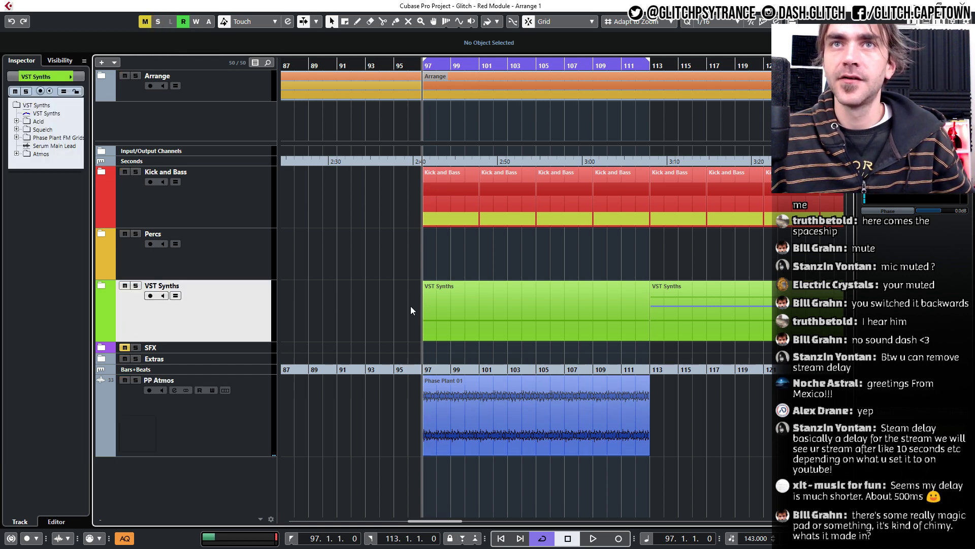
{"action": "left_click", "coordinate": [101, 285]}
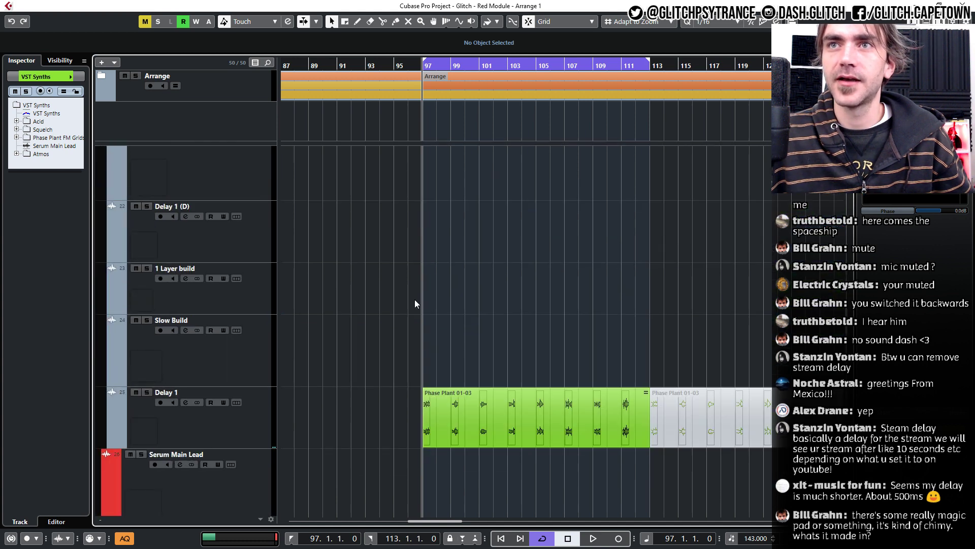
{"action": "scroll", "coordinate": [401, 315], "scroll_direction": "up", "scroll_amount": 5}
{"action": "left_click", "coordinate": [107, 263]}
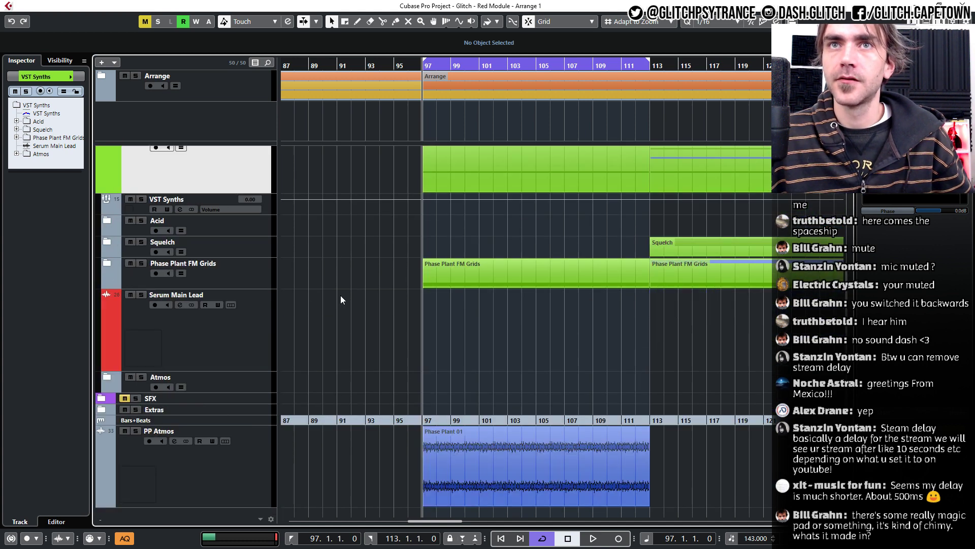
{"action": "left_click", "coordinate": [106, 376]}
Move playback to bar 145, where the Atmos clips begin, and solo the Thorn Rhythmic track.
{"action": "scroll", "coordinate": [676, 362], "scroll_direction": "down", "scroll_amount": 4}
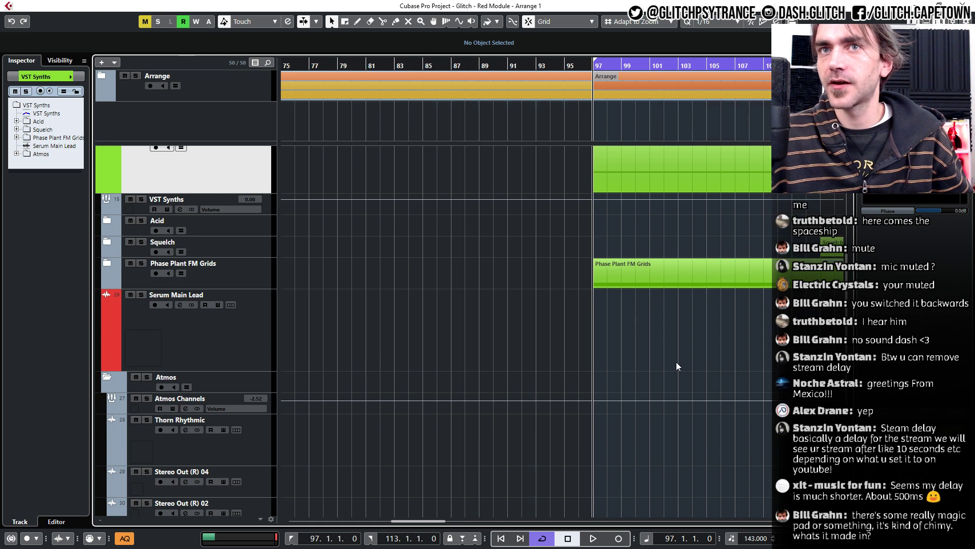
{"action": "scroll", "coordinate": [663, 370], "scroll_direction": "down", "scroll_amount": 3}
{"action": "scroll", "coordinate": [630, 330], "scroll_direction": "right", "scroll_amount": 2}
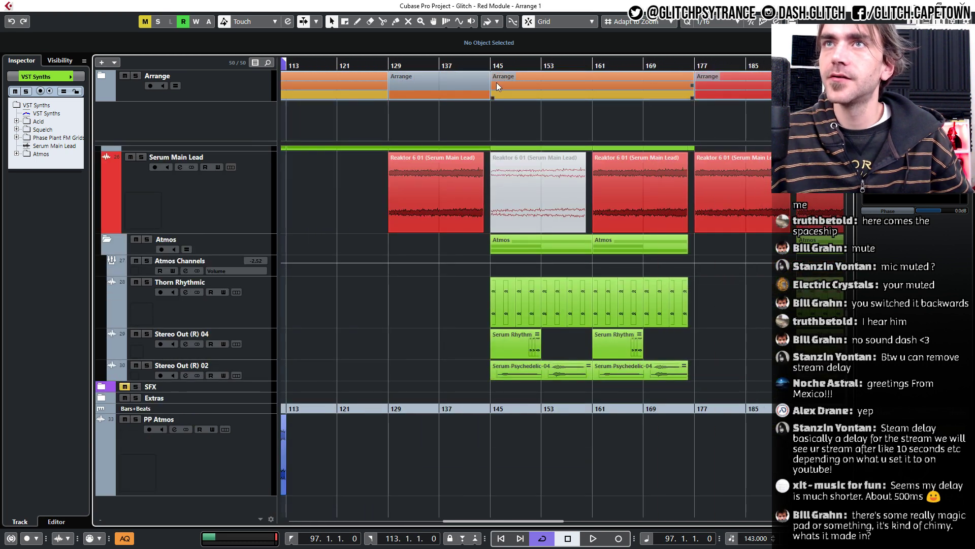
{"action": "left_click", "coordinate": [493, 66]}
{"action": "scroll", "coordinate": [610, 340], "scroll_direction": "up", "scroll_amount": 2}
{"action": "scroll", "coordinate": [503, 336], "scroll_direction": "up", "scroll_amount": 2}
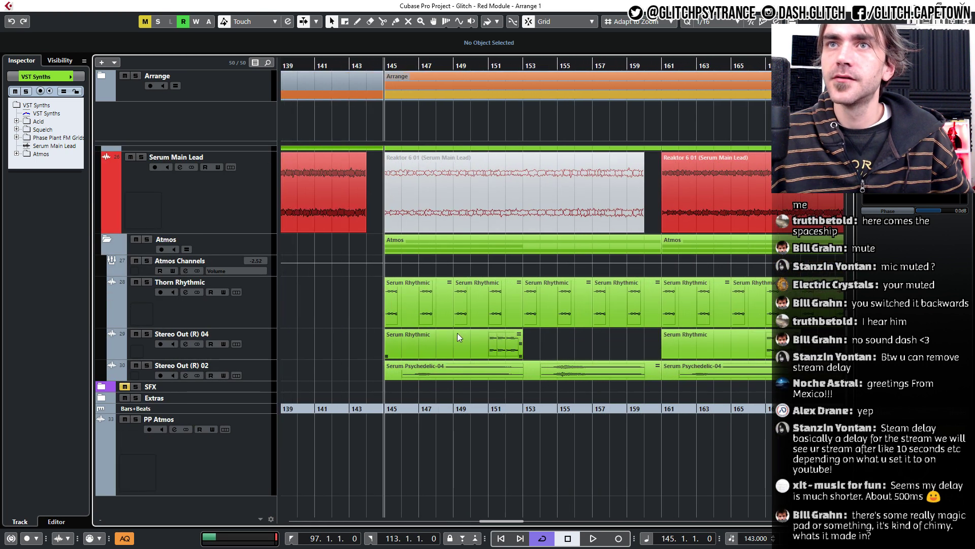
{"action": "left_click", "coordinate": [146, 282]}
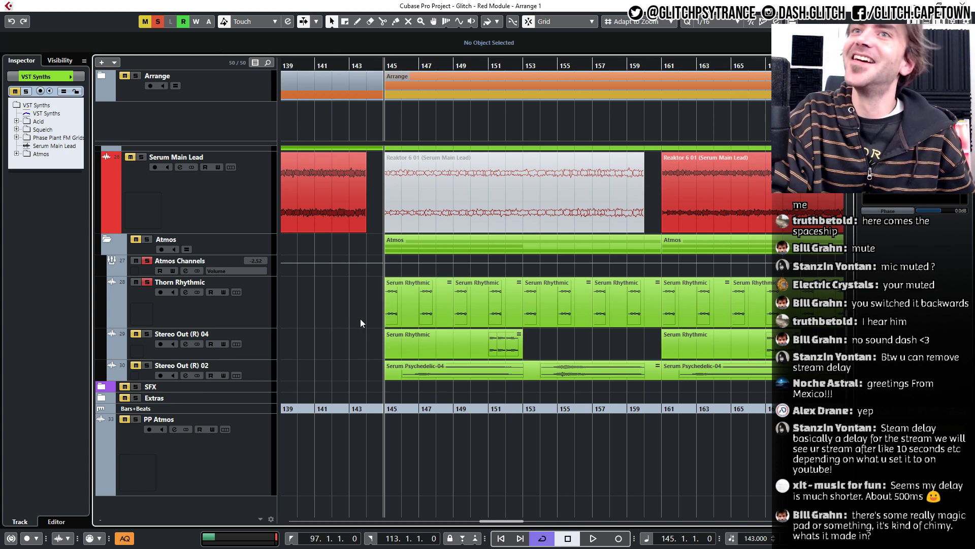
Audition Thorn Rhythmic from bar 145 and Stereo Out (R) 04 from bar 151 in solo, and clear the solo.
{"action": "key", "text": "space"}
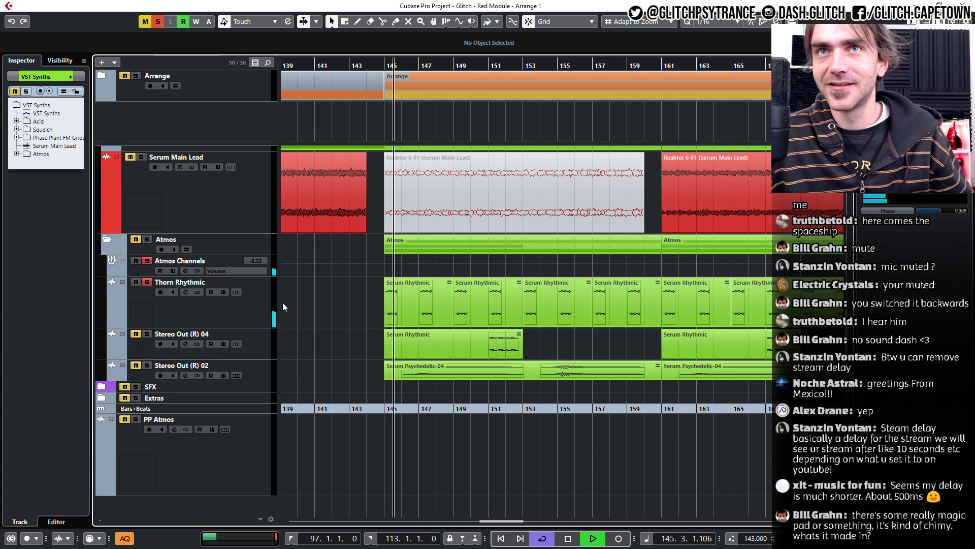
{"action": "key", "text": "space"}
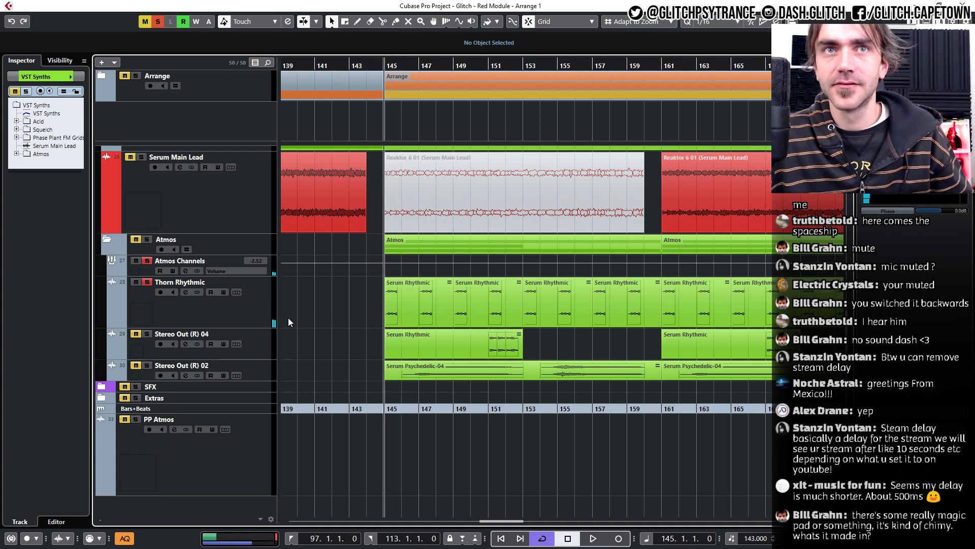
{"action": "left_click", "coordinate": [147, 282]}
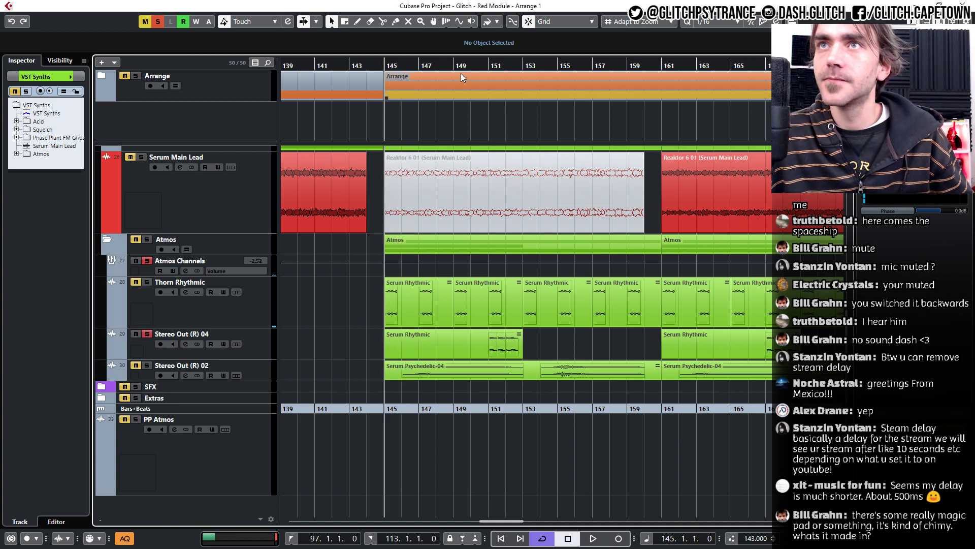
{"action": "left_click", "coordinate": [489, 67]}
{"action": "key", "text": "space"}
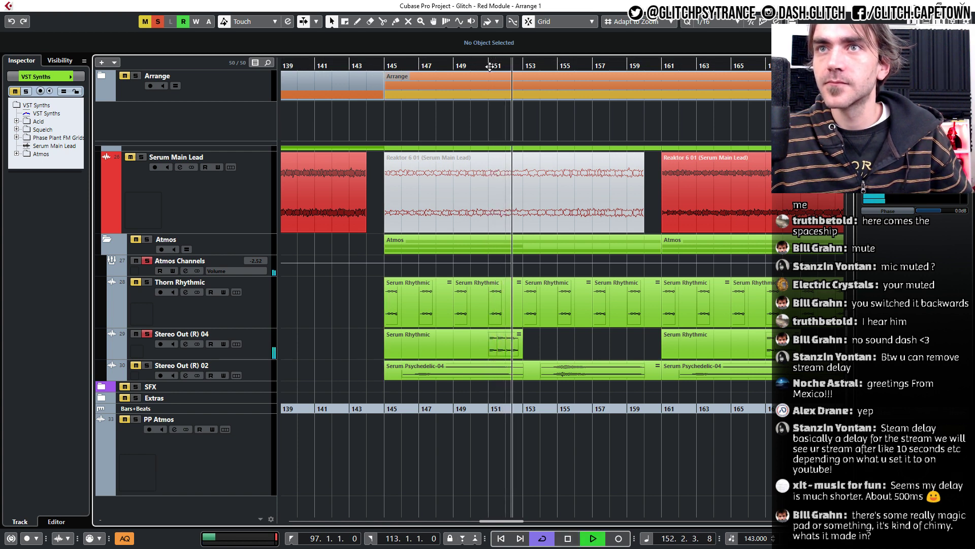
{"action": "key", "text": "space"}
{"action": "left_click", "coordinate": [147, 334]}
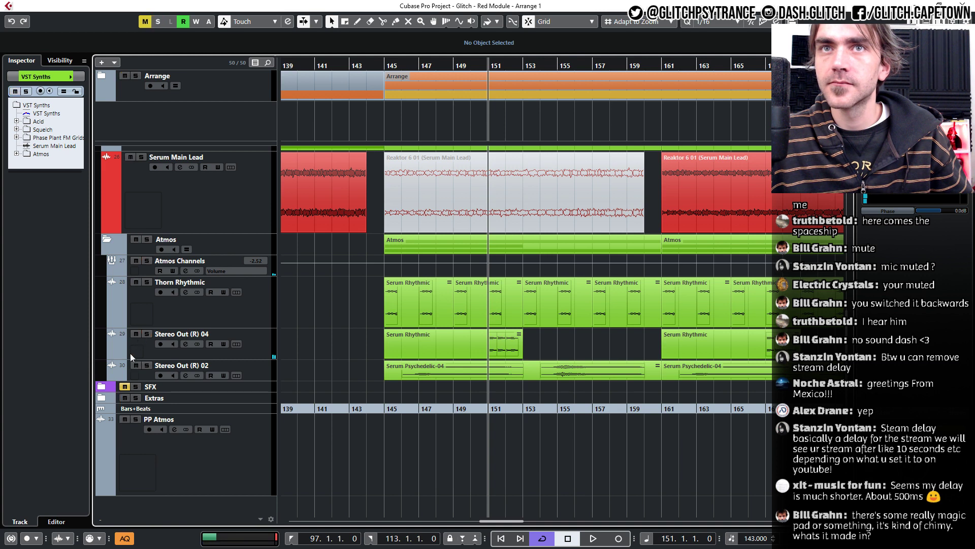
Solo Stereo Out (R) 02, enlarge the track and audition its Serum Psychedelic-04 clips from bar 146.
{"action": "left_click", "coordinate": [146, 366]}
{"action": "left_click", "coordinate": [418, 64]}
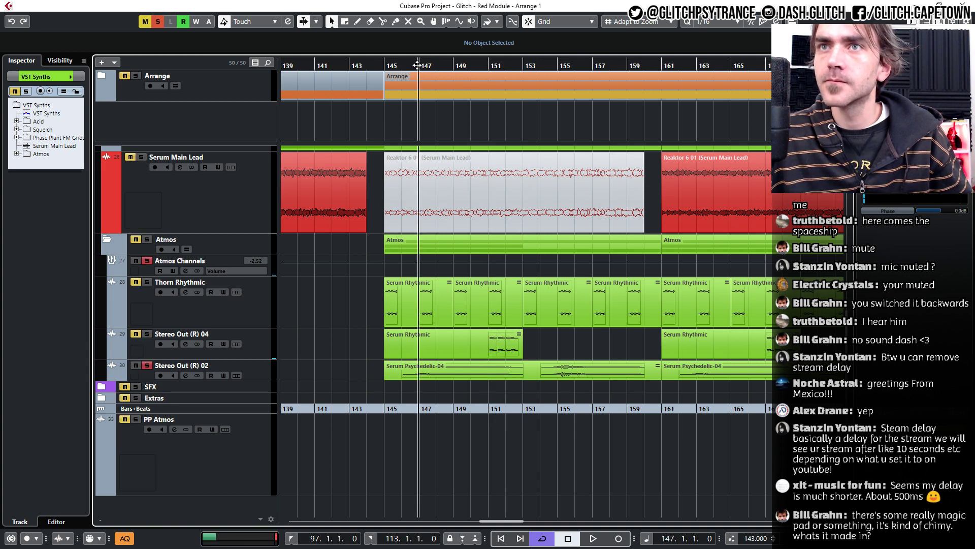
{"action": "key", "text": "space"}
{"action": "left_click", "coordinate": [409, 65]}
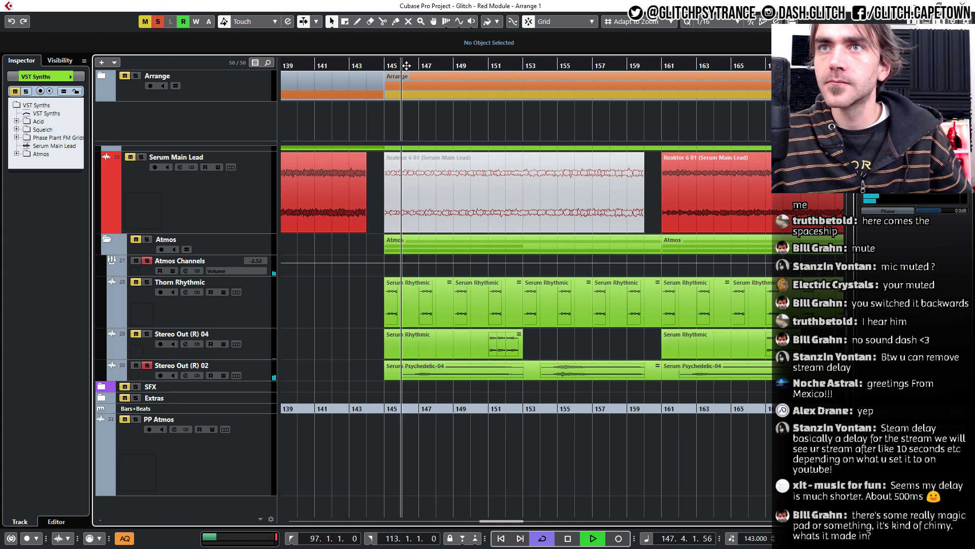
{"action": "left_click", "coordinate": [251, 378]}
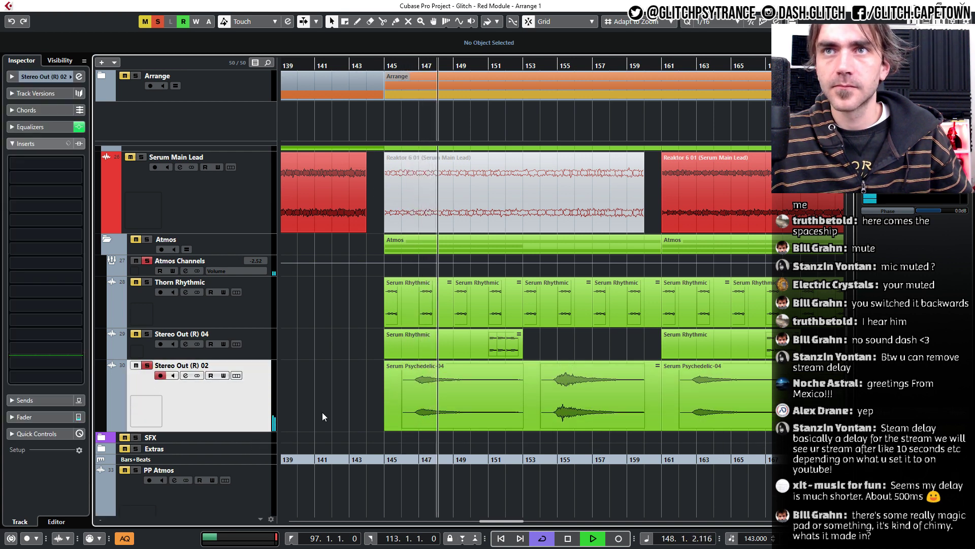
{"action": "key", "text": "space"}
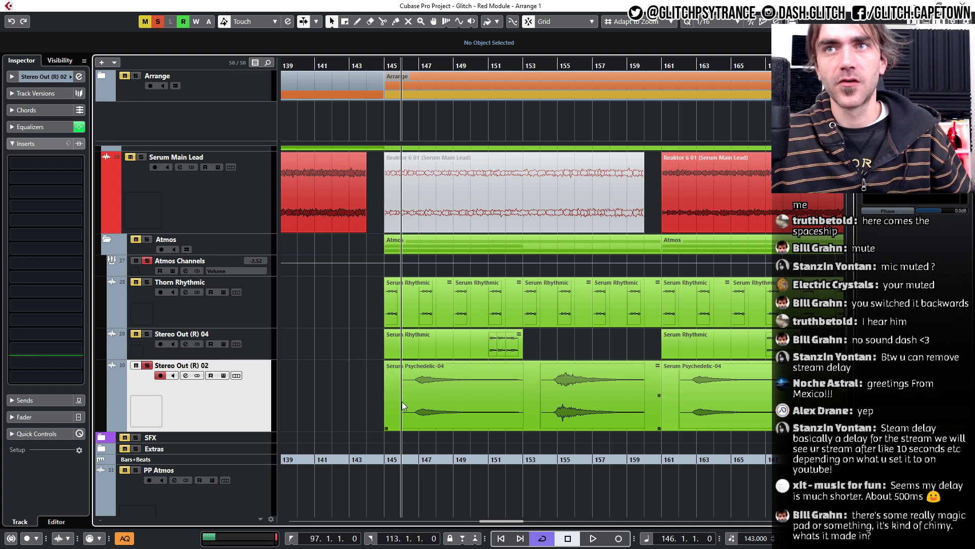
{"action": "mouse_move", "coordinate": [256, 430]}
{"action": "left_mouse_down"}
{"action": "mouse_move", "coordinate": [256, 404]}
{"action": "mouse_move", "coordinate": [256, 420]}
{"action": "left_mouse_up"}
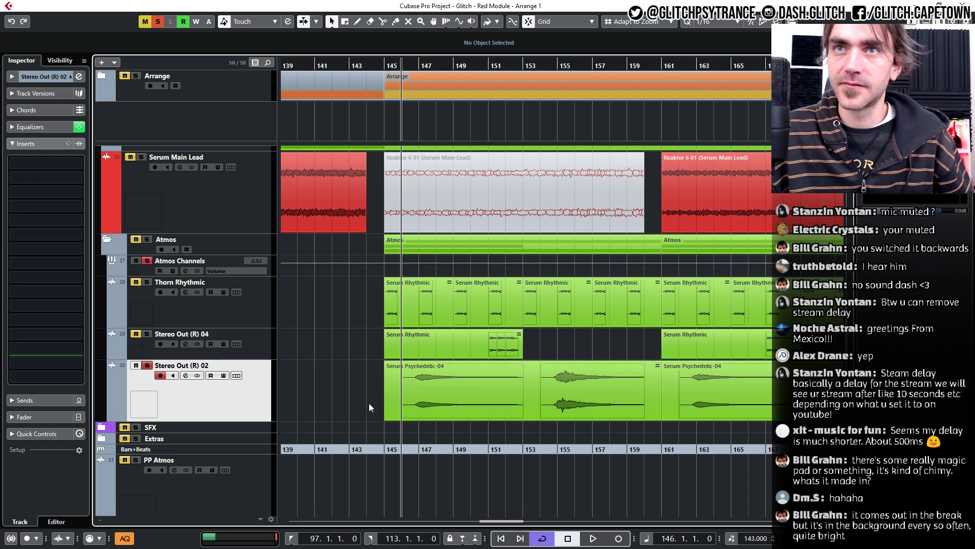
{"action": "key", "text": "space"}
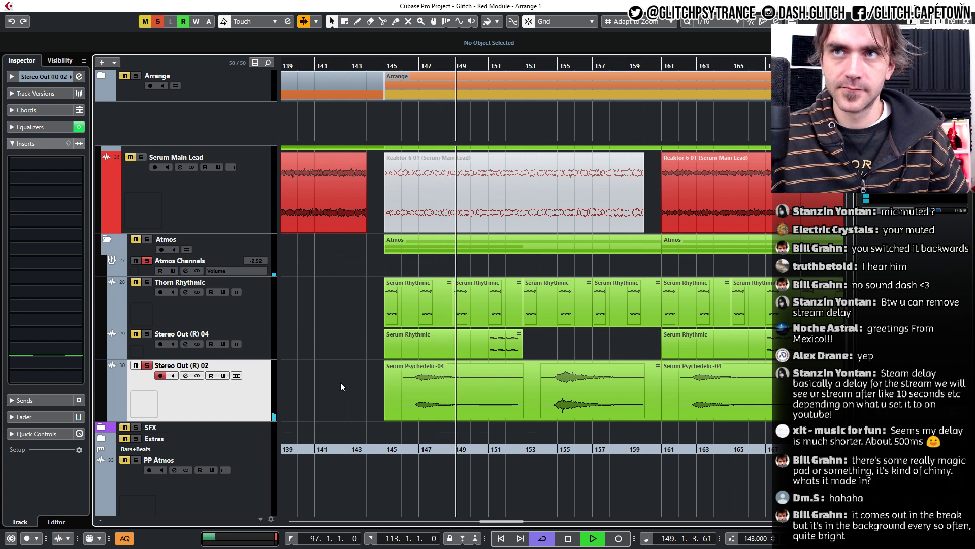
{"action": "key", "text": "space"}
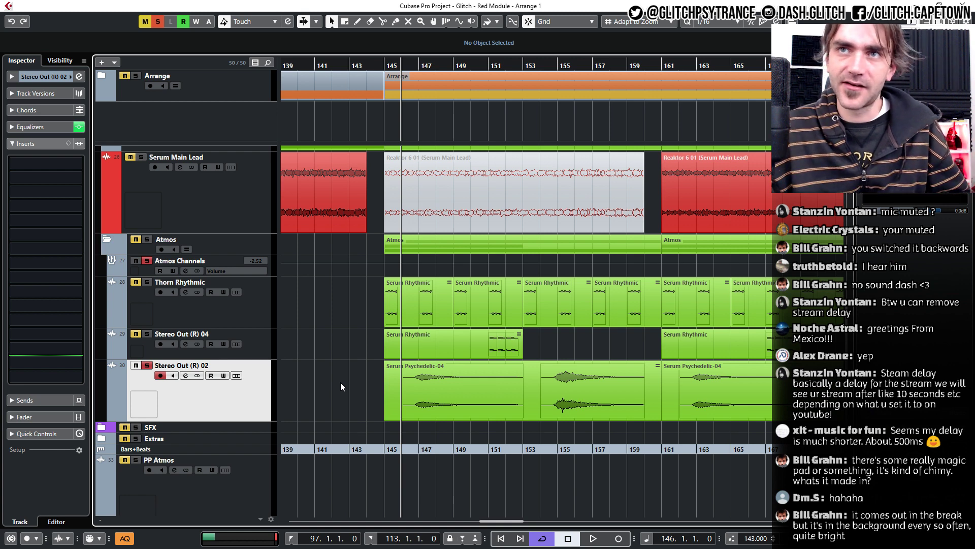
Unsolo Stereo Out (R) 02 and collapse the Atmos folder.
{"action": "scroll", "coordinate": [341, 382], "scroll_direction": "down", "scroll_amount": 2}
{"action": "scroll", "coordinate": [340, 381], "scroll_direction": "down", "scroll_amount": 1}
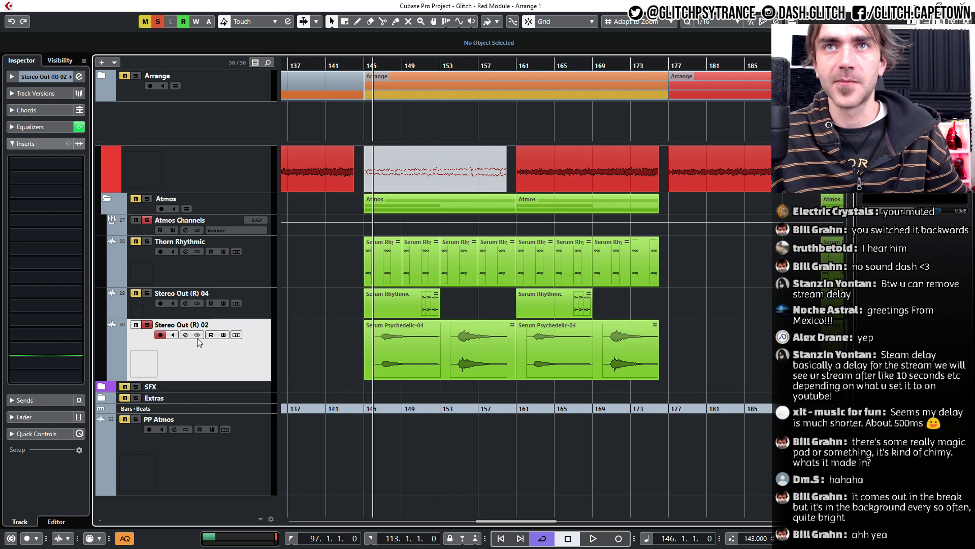
{"action": "left_click", "coordinate": [147, 324]}
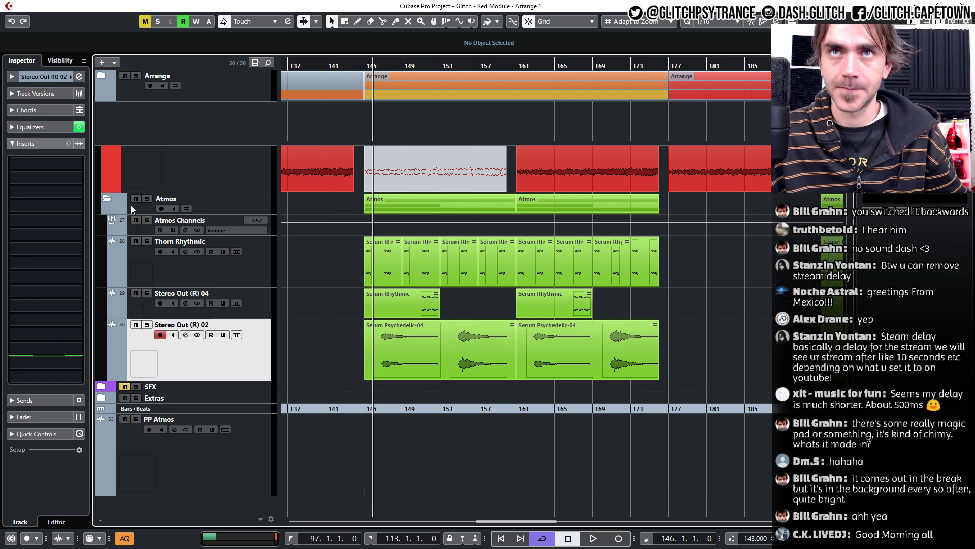
{"action": "left_click", "coordinate": [106, 198]}
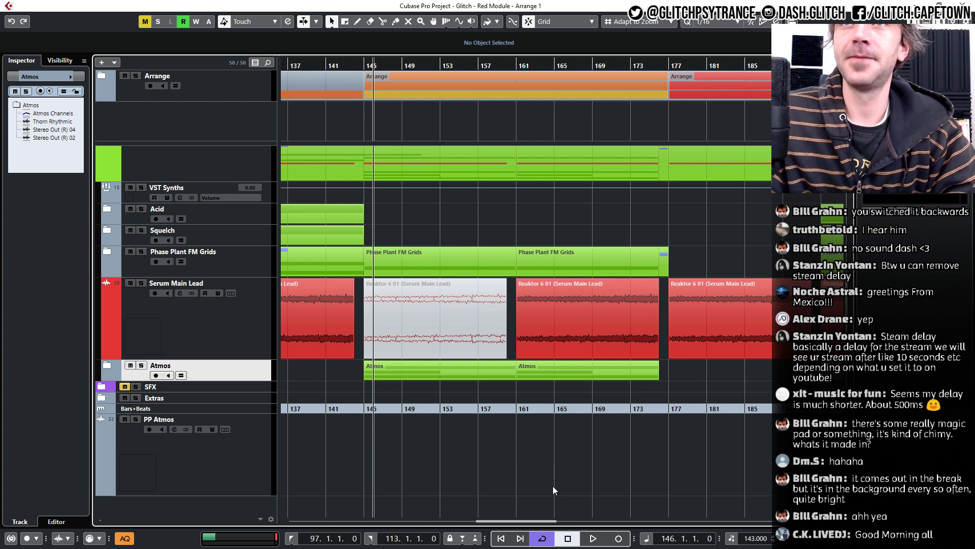
Select PP Atmos, move playback to the start of its clip at bar 97 and reopen its Snap Heap.
{"action": "left_click", "coordinate": [205, 465]}
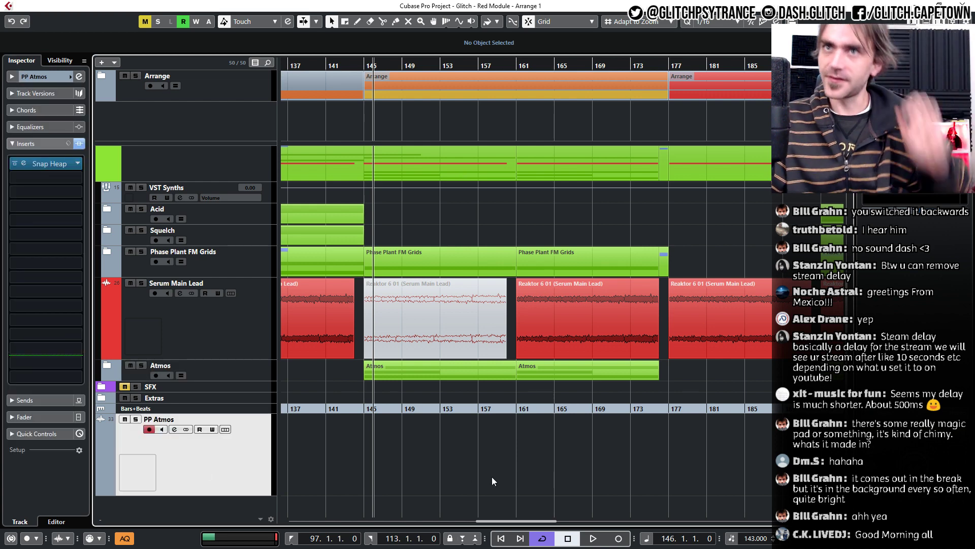
{"action": "scroll", "coordinate": [483, 477], "scroll_direction": "left", "scroll_amount": 10}
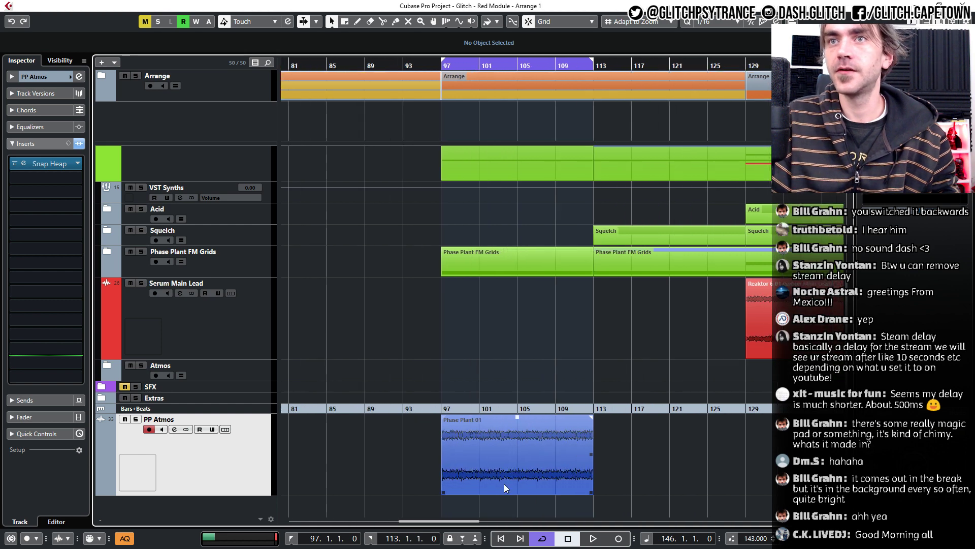
{"action": "left_click", "coordinate": [504, 483]}
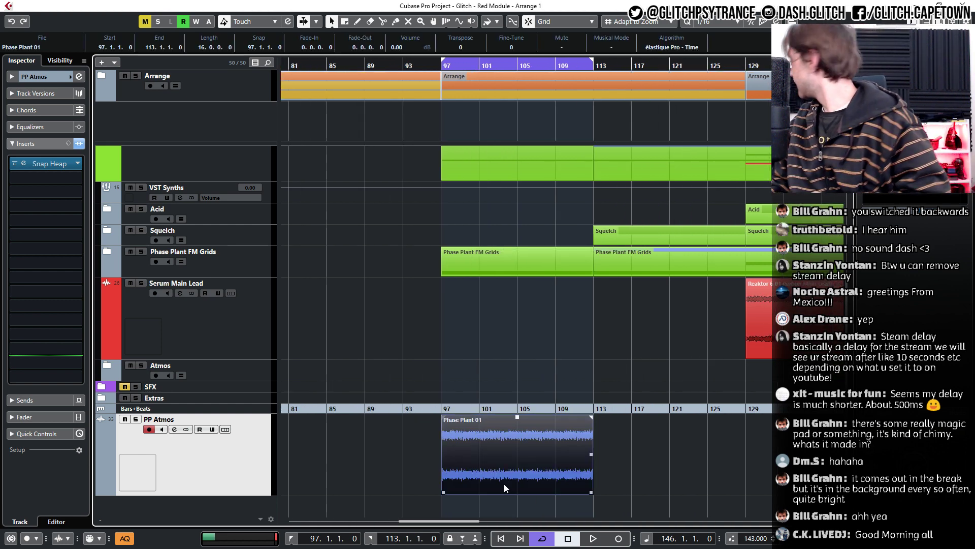
{"action": "left_click", "coordinate": [431, 434]}
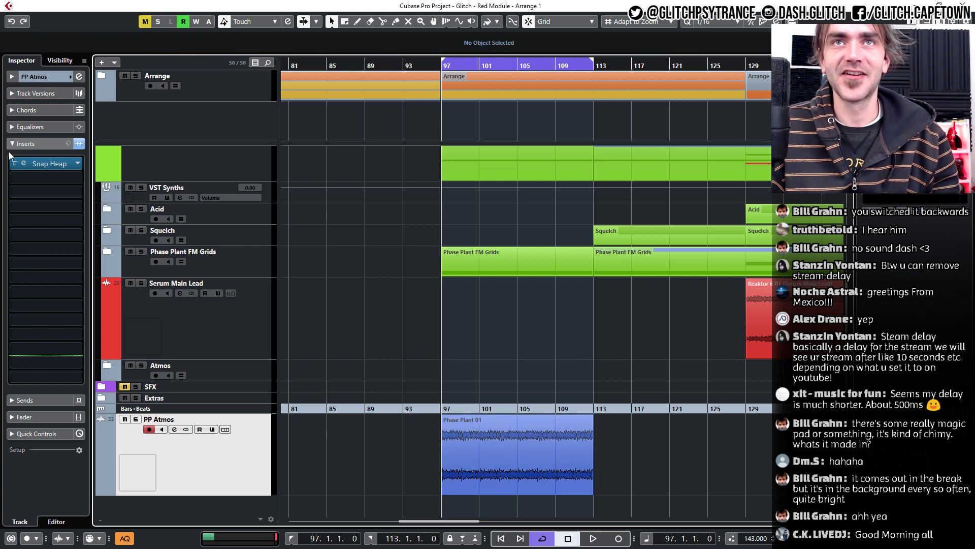
{"action": "left_click", "coordinate": [24, 163]}
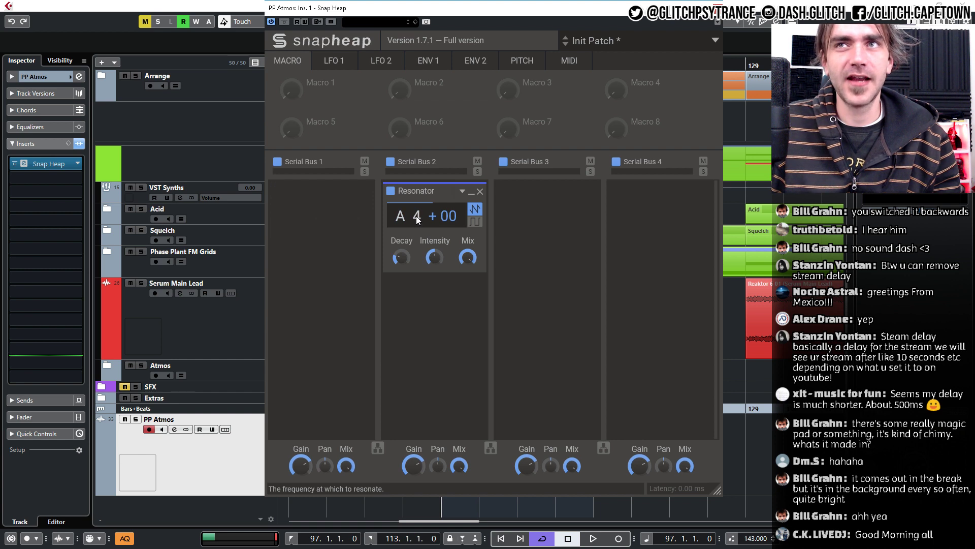
Set the Resonator's frequency to A 3 with a slightly longer decay, and move the Snap Heap window clear of the clip.
{"action": "left_click_drag", "start_coordinate": [416, 218], "coordinate": [416, 257]}
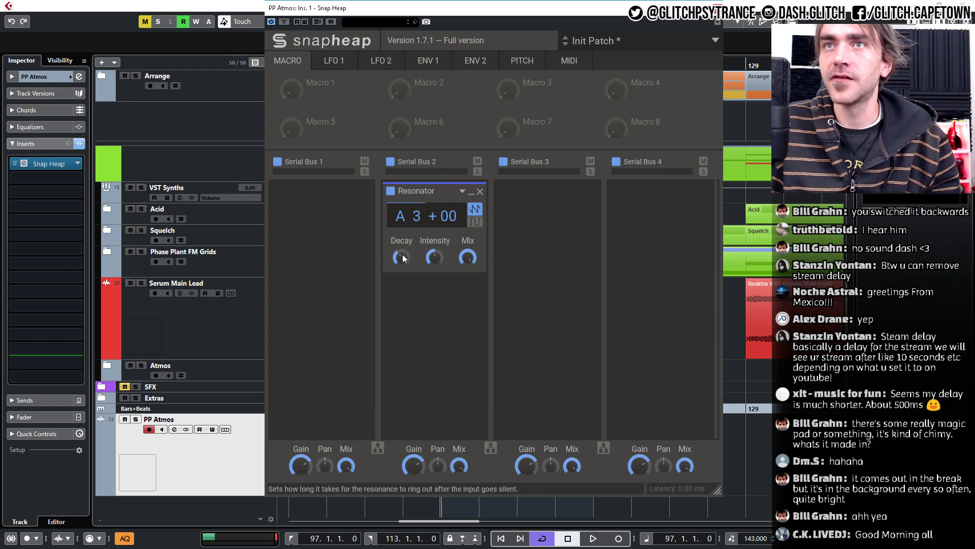
{"action": "left_click_drag", "start_coordinate": [403, 255], "coordinate": [402, 252]}
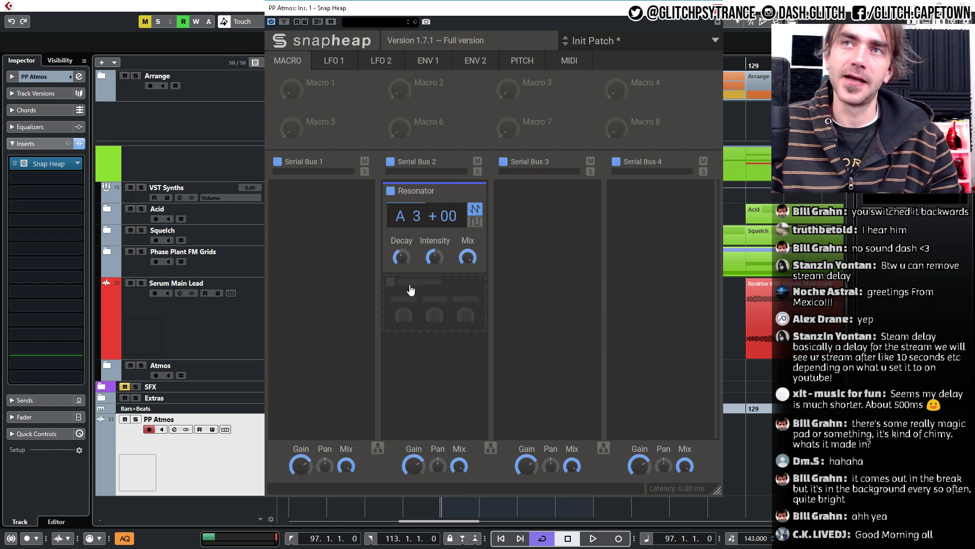
{"action": "left_click_drag", "start_coordinate": [508, 18], "coordinate": [733, 53]}
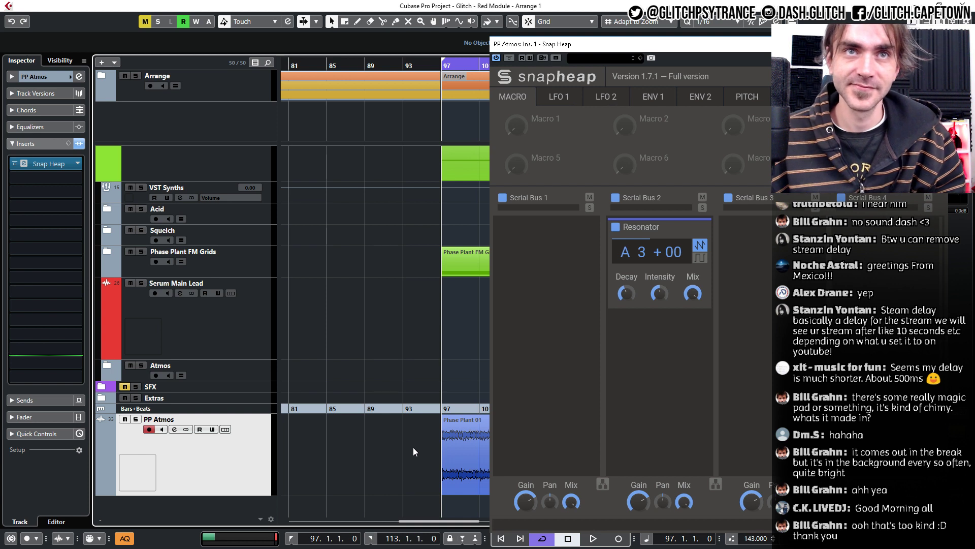
Play PP Atmos while setting the Resonator's frequency to A 1, lengthening its decay and reducing its intensity.
{"action": "key", "text": "space"}
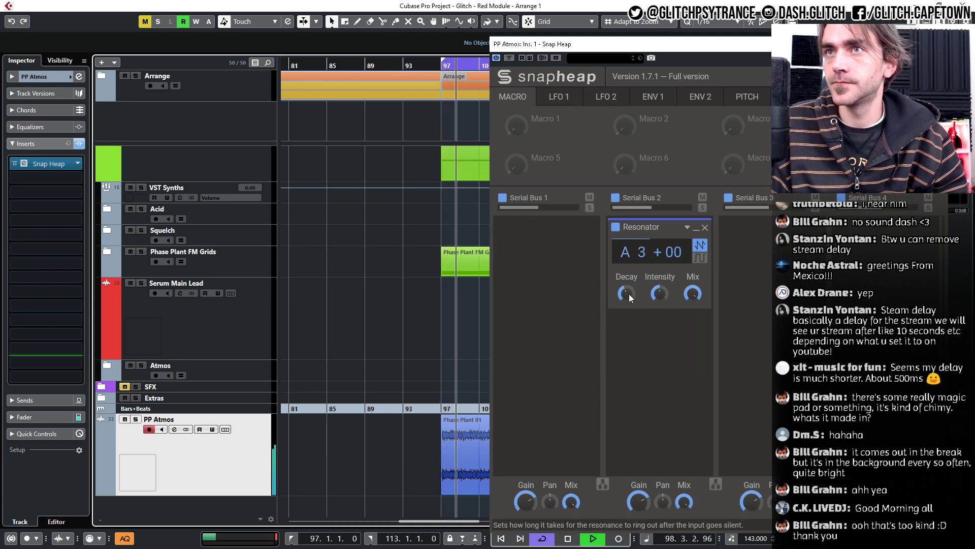
{"action": "mouse_move", "coordinate": [628, 294]}
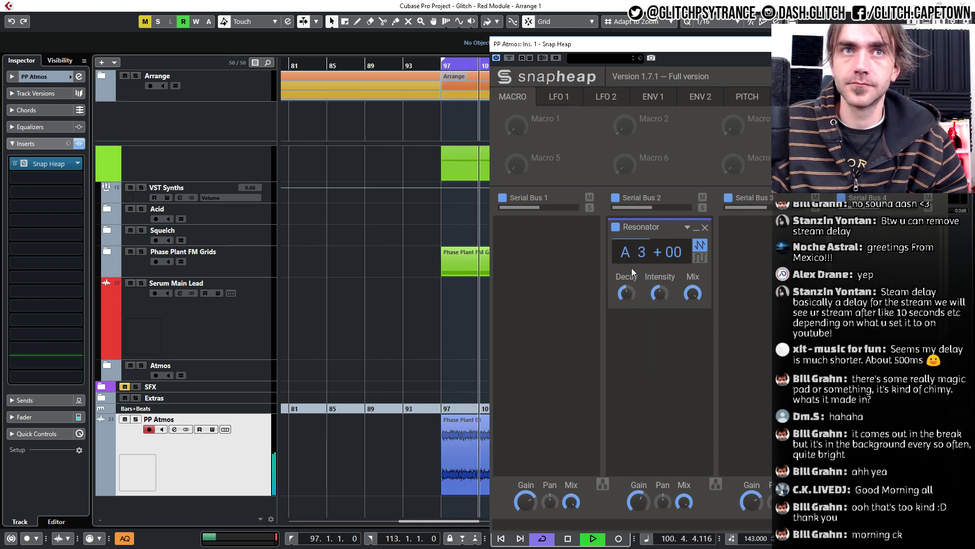
{"action": "left_click_drag", "start_coordinate": [645, 248], "coordinate": [627, 297]}
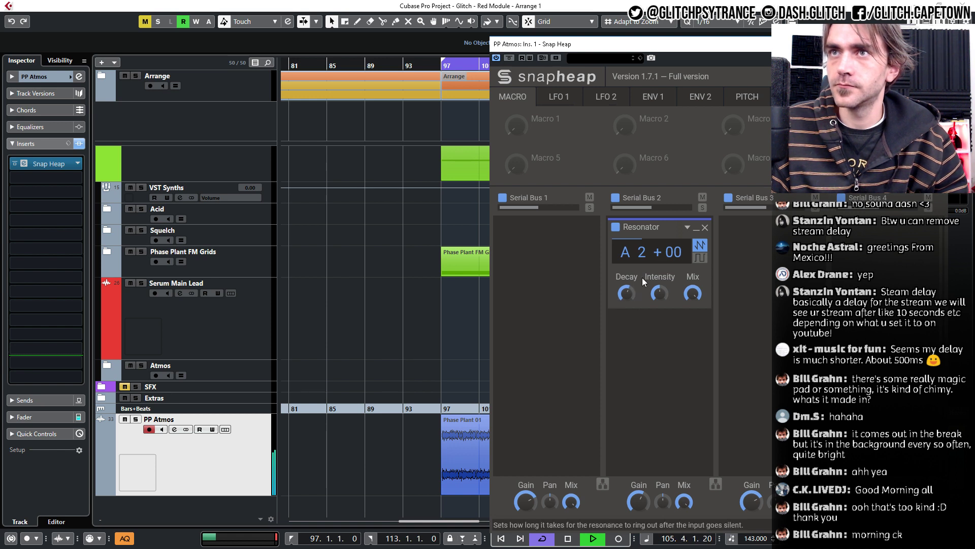
{"action": "left_click_drag", "start_coordinate": [642, 251], "coordinate": [642, 254]}
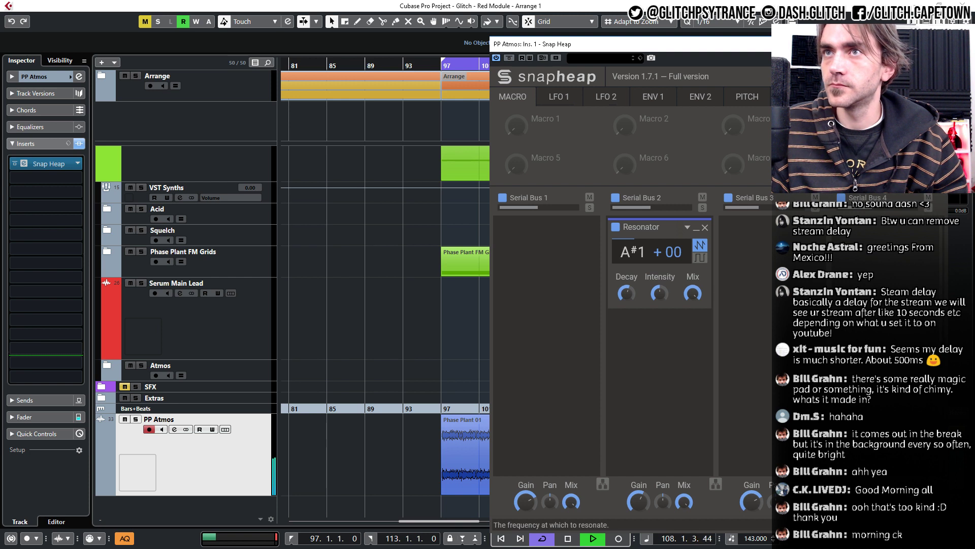
{"action": "left_click_drag", "start_coordinate": [626, 293], "coordinate": [629, 298]}
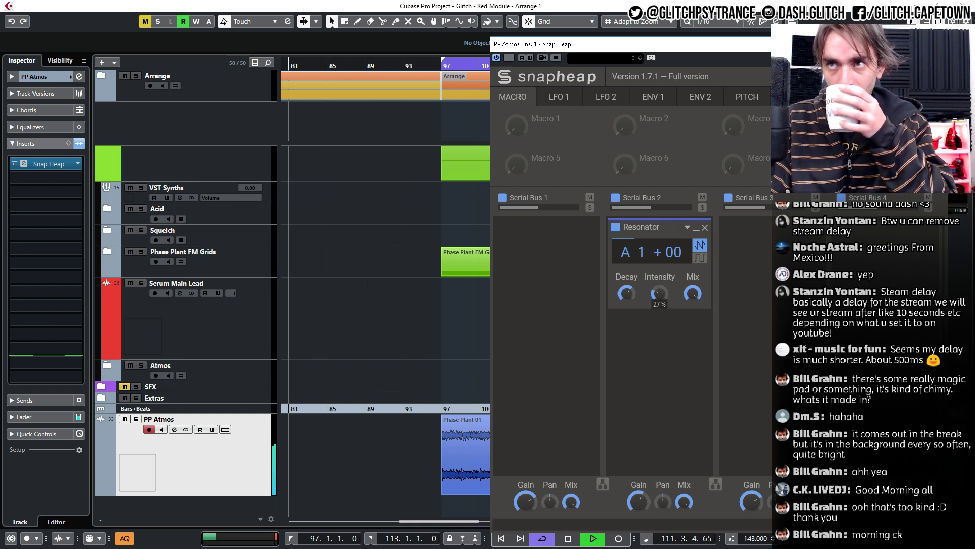
{"action": "left_click_drag", "start_coordinate": [660, 293], "coordinate": [627, 288]}
{"action": "left_click_drag", "start_coordinate": [660, 293], "coordinate": [659, 293]}
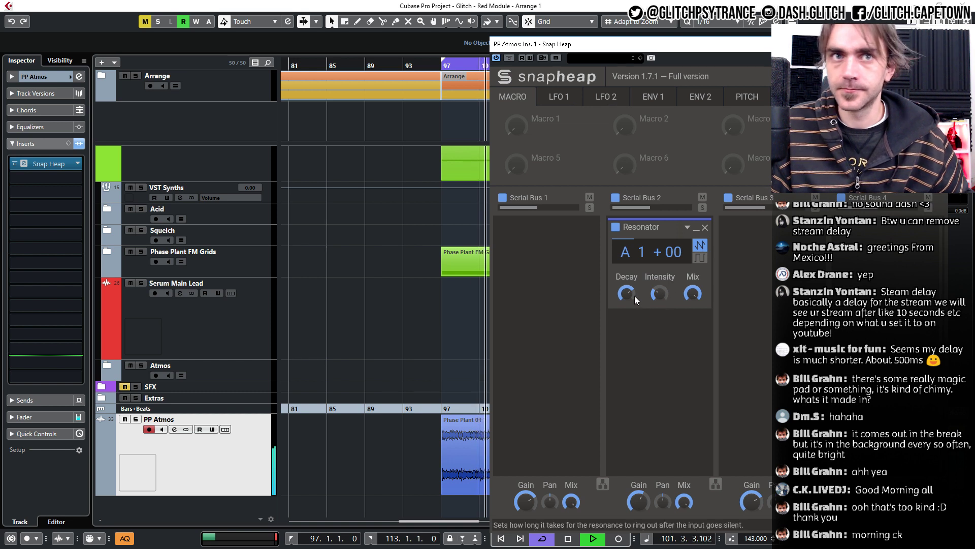
Add a Filter below the Resonator in Serial Bus 2 and tune its cutoff and Q as a band-pass.
{"action": "left_click", "coordinate": [672, 333]}
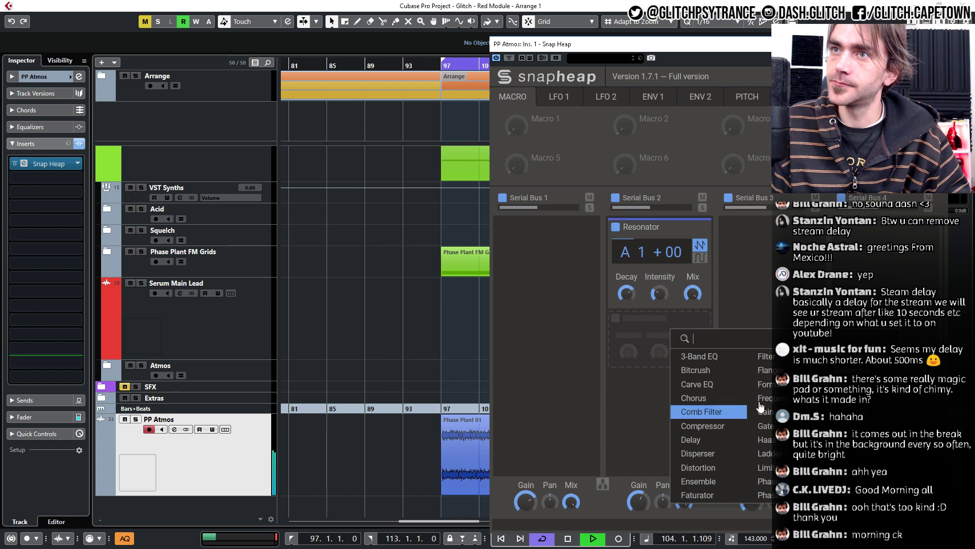
{"action": "left_click", "coordinate": [765, 356]}
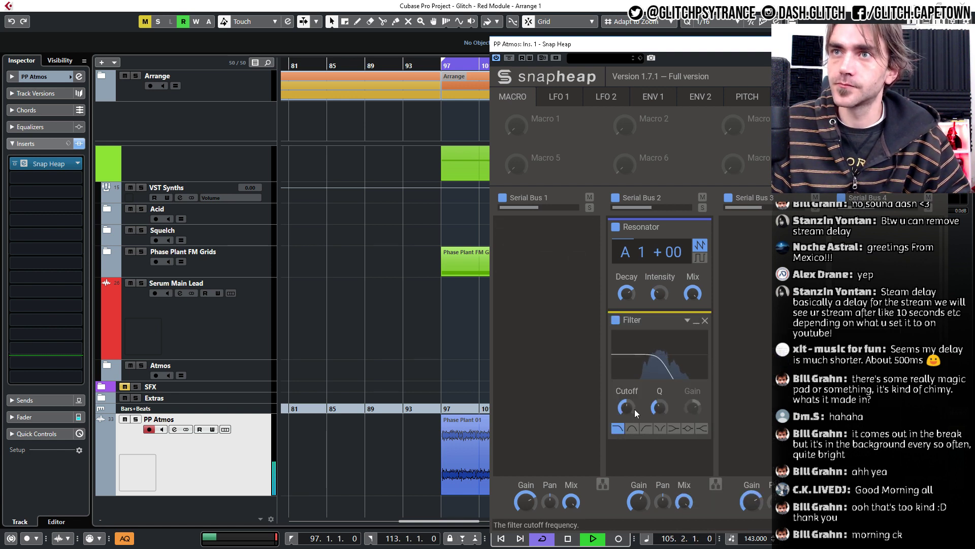
{"action": "left_click_drag", "start_coordinate": [630, 407], "coordinate": [629, 396]}
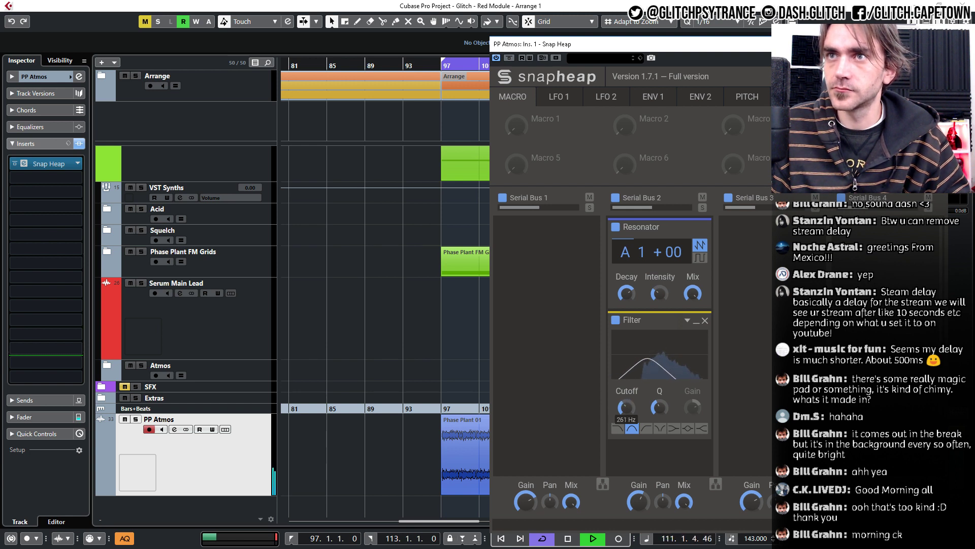
{"action": "left_click_drag", "start_coordinate": [659, 407], "coordinate": [627, 393]}
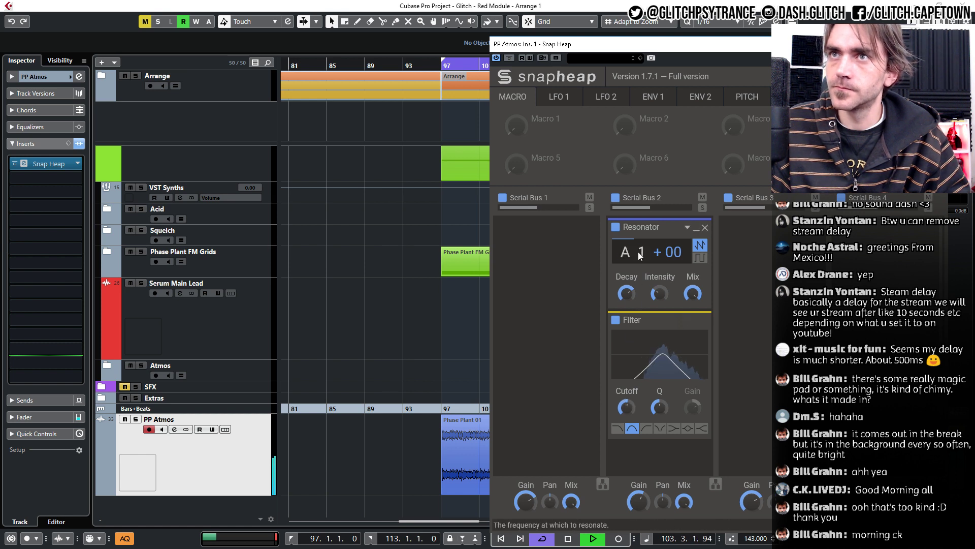
Readjust the Resonator's decay and, after trying a high-pass, set the Filter to band-pass with its cutoff at about 1.18 kHz.
{"action": "left_click_drag", "start_coordinate": [626, 293], "coordinate": [627, 292]}
{"action": "left_click_drag", "start_coordinate": [630, 408], "coordinate": [630, 400]}
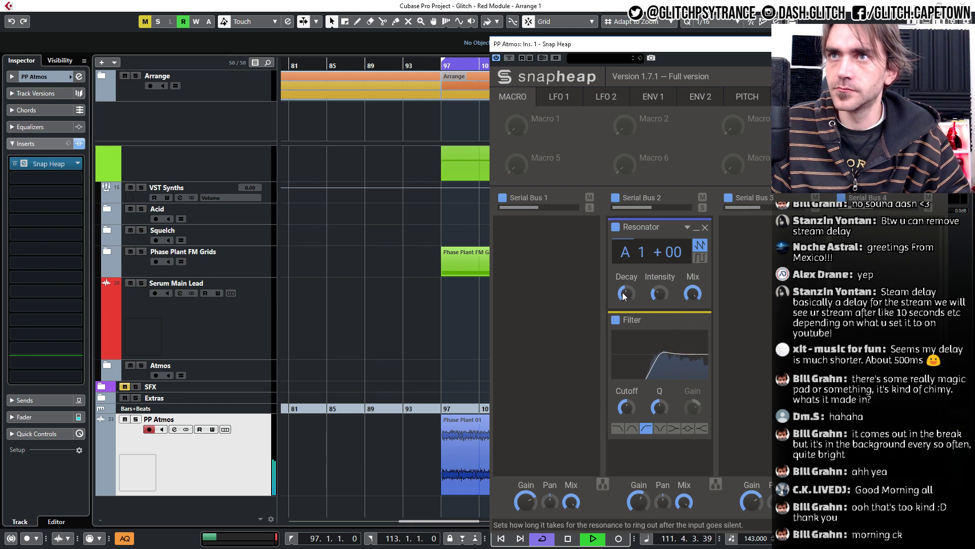
{"action": "mouse_move", "coordinate": [626, 407]}
{"action": "left_mouse_down"}
{"action": "mouse_move", "coordinate": [627, 380]}
{"action": "mouse_move", "coordinate": [628, 416]}
{"action": "mouse_move", "coordinate": [628, 403]}
{"action": "left_mouse_up"}
{"action": "left_click", "coordinate": [632, 428]}
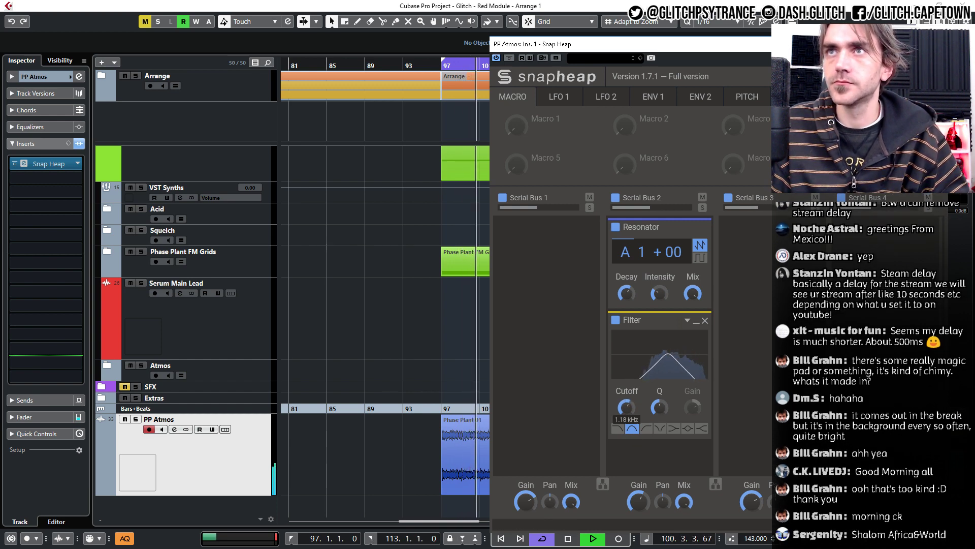
Set LFO 1 to the stepped random waveform, synced at 4/16, and assign it to modulate the Filter's cutoff.
{"action": "left_click", "coordinate": [559, 97]}
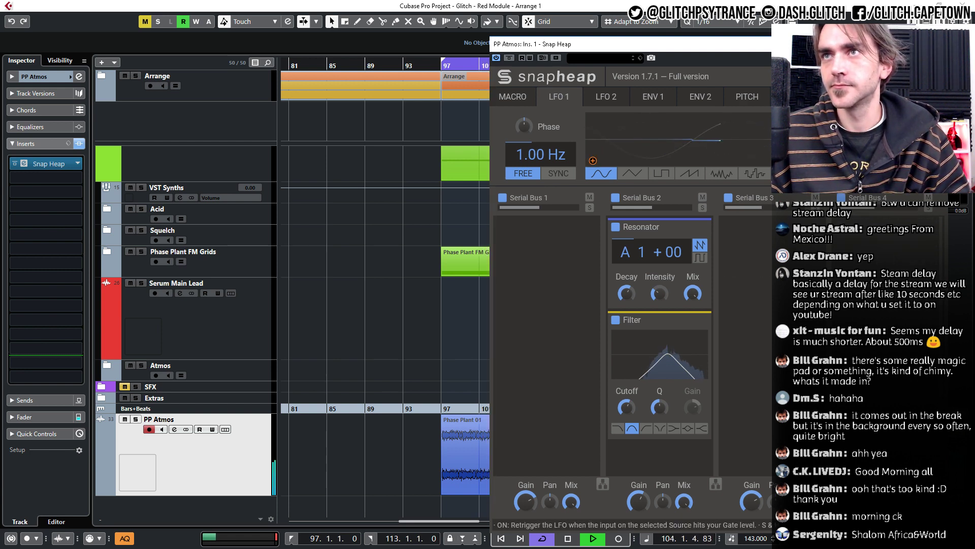
{"action": "left_click", "coordinate": [755, 173]}
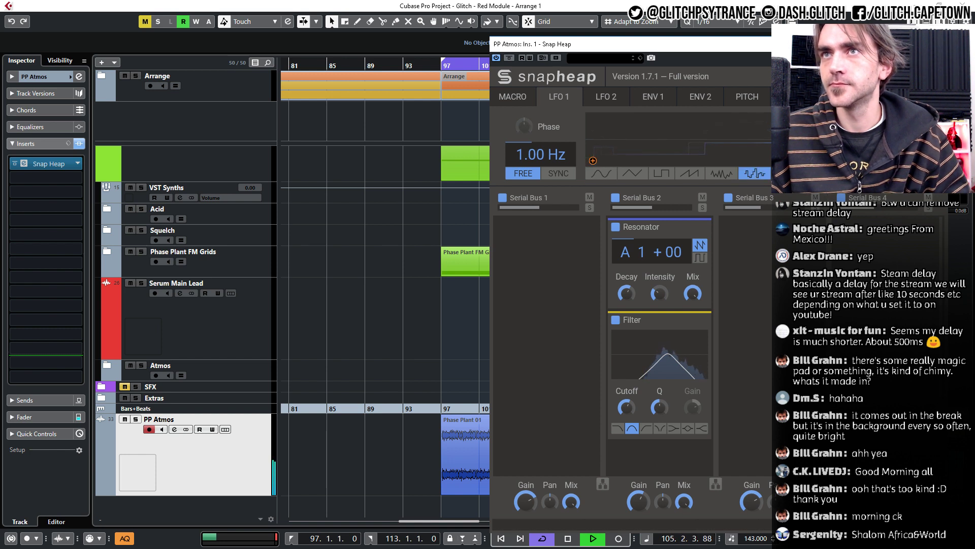
{"action": "left_click", "coordinate": [553, 178]}
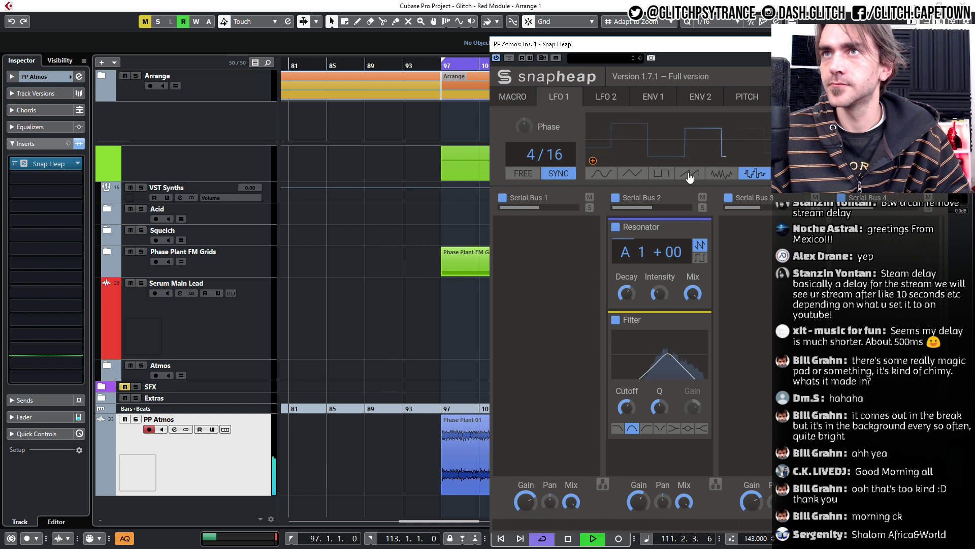
{"action": "left_click_drag", "start_coordinate": [592, 160], "coordinate": [629, 419]}
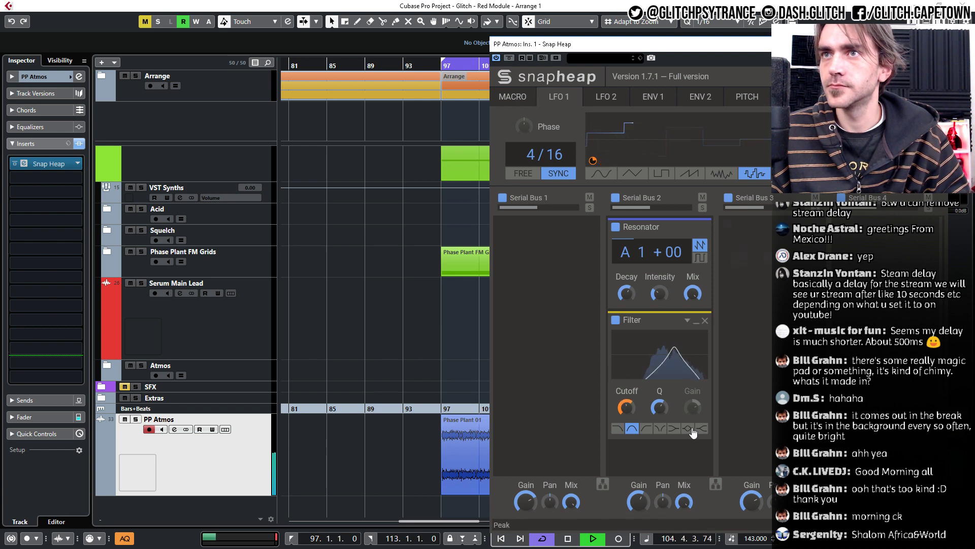
{"action": "mouse_move", "coordinate": [629, 421]}
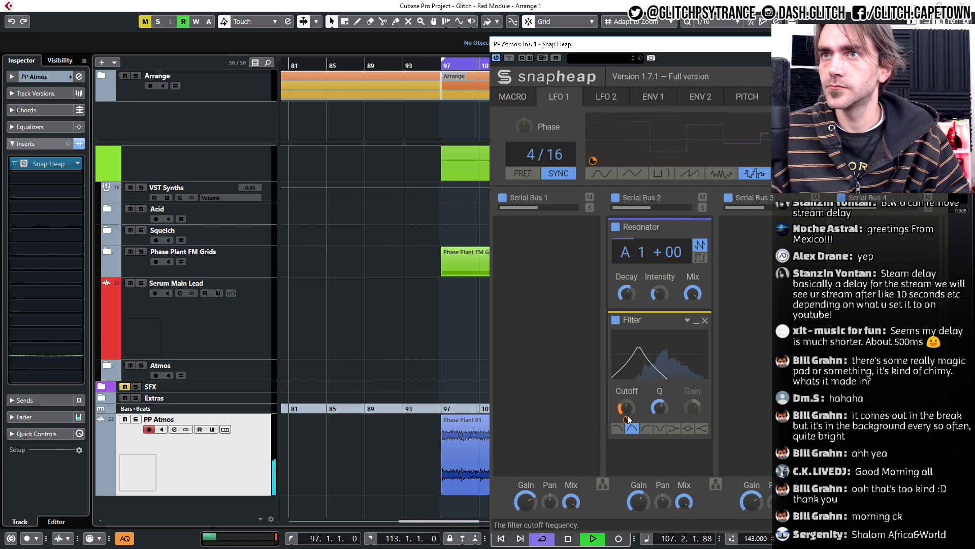
Move the Resonator into Serial Bus 1 and add a Reverb to Serial Bus 3.
{"action": "left_click_drag", "start_coordinate": [645, 231], "coordinate": [532, 228]}
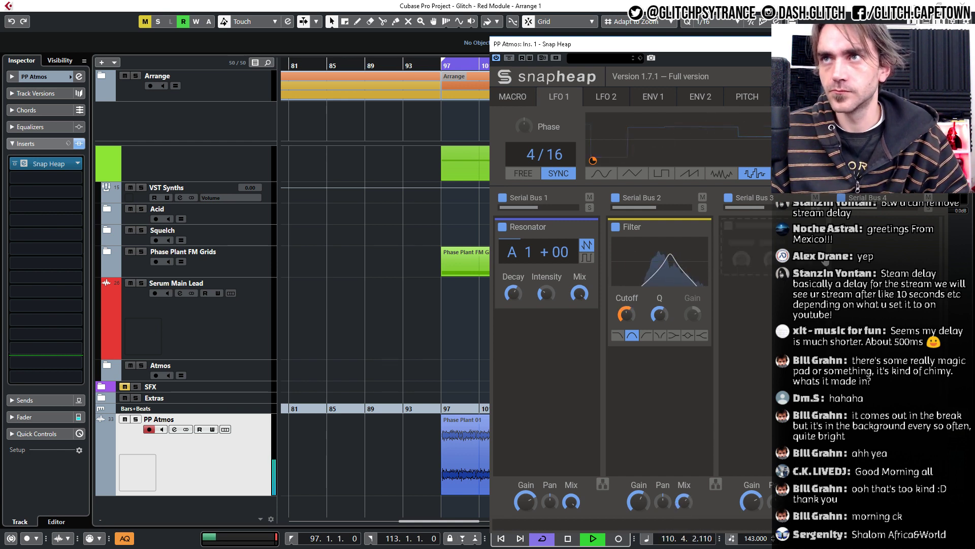
{"action": "left_click", "coordinate": [770, 238]}
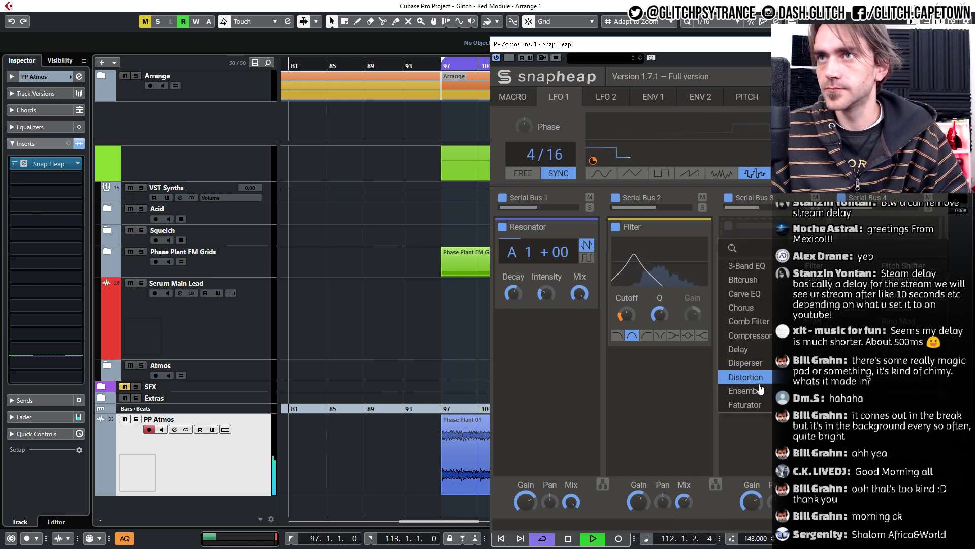
{"action": "left_click", "coordinate": [895, 294]}
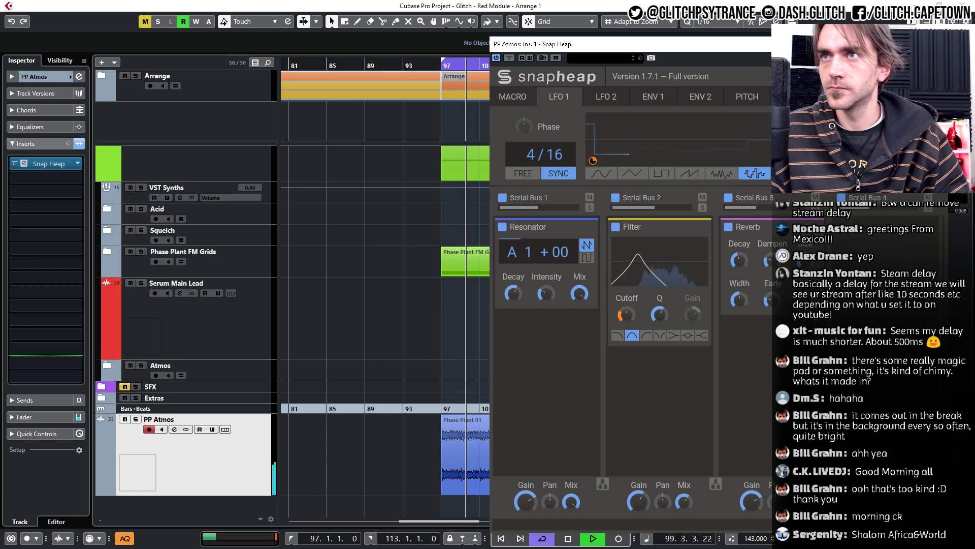
Uncover the arrangement and mute the Phase Plant FM Grids clip that spans bars 97 to 113.
{"action": "left_click_drag", "start_coordinate": [603, 71], "coordinate": [722, 163]}
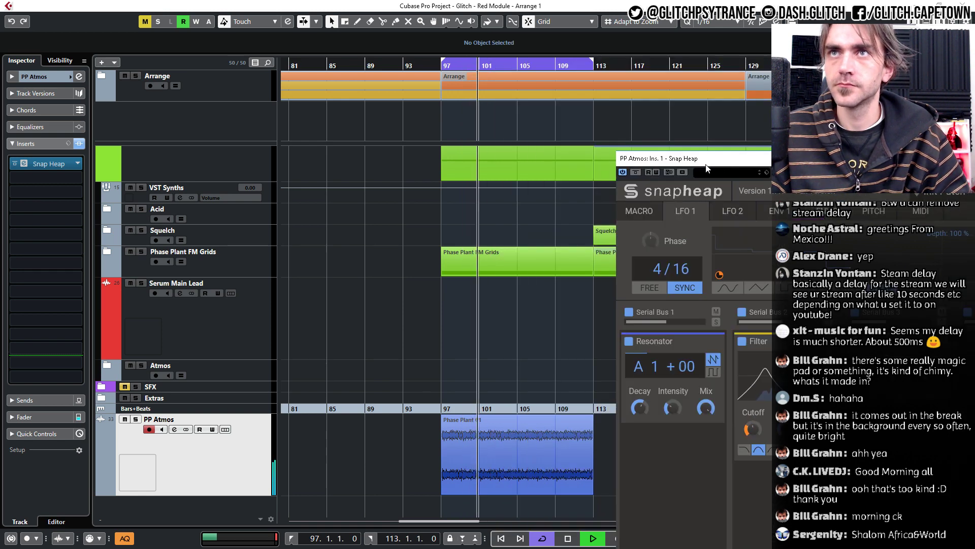
{"action": "scroll", "coordinate": [512, 304], "scroll_direction": "up", "scroll_amount": 5}
{"action": "scroll", "coordinate": [437, 429], "scroll_direction": "down", "scroll_amount": 2}
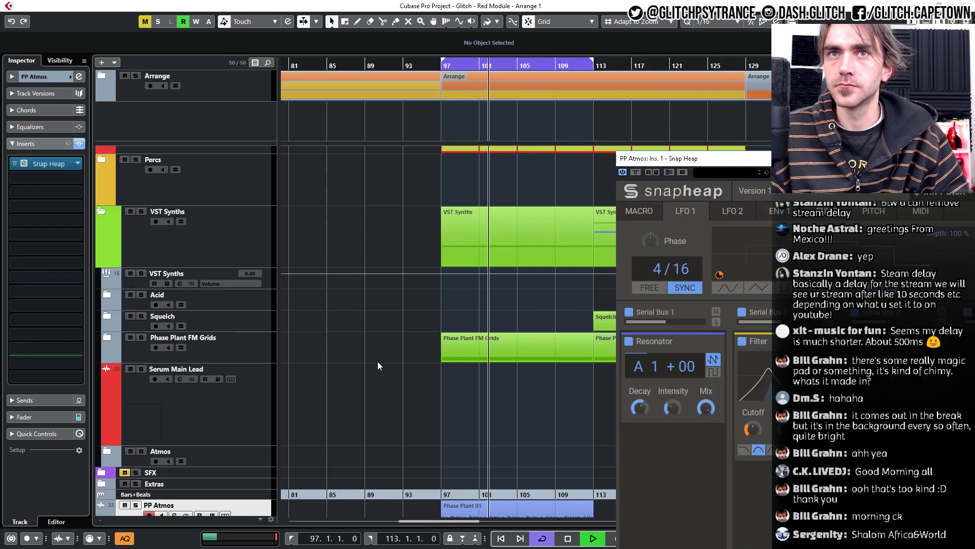
{"action": "left_click", "coordinate": [477, 408]}
{"action": "key", "text": "7"}
{"action": "left_click", "coordinate": [504, 346]}
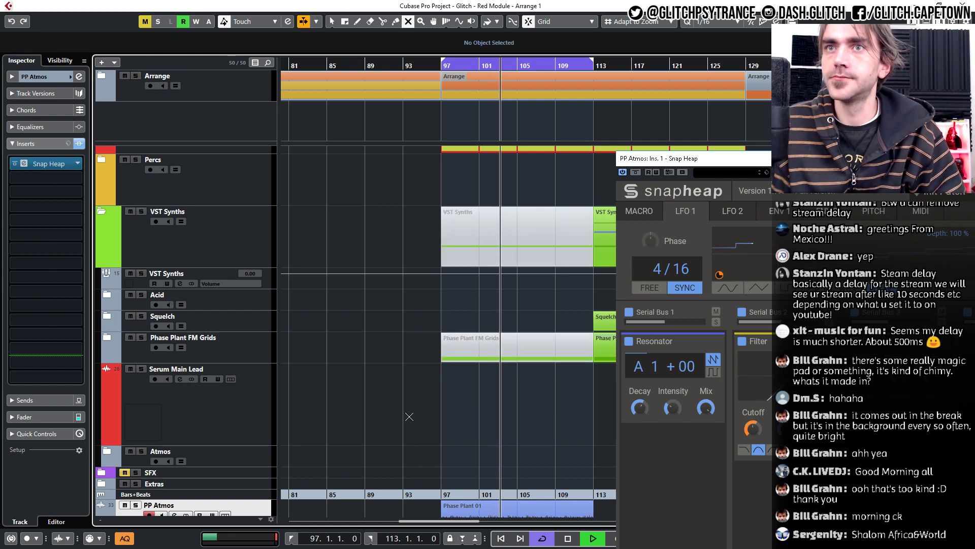
{"action": "key", "text": "1"}
Bring the whole Snap Heap window into view and adjust the Reverb, shortening its decay and raising its width to maximum.
{"action": "left_click_drag", "start_coordinate": [723, 171], "coordinate": [282, 27]}
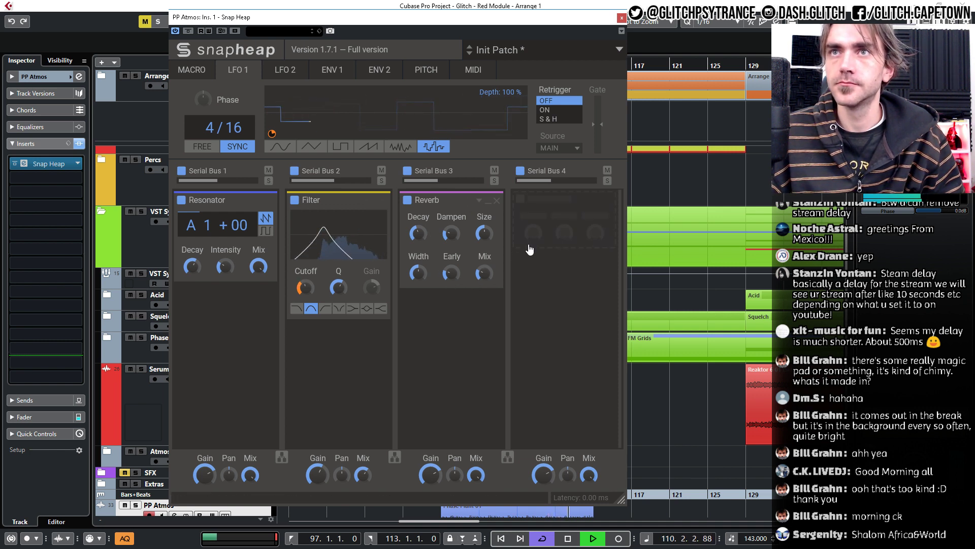
{"action": "mouse_move", "coordinate": [259, 267]}
{"action": "left_mouse_down"}
{"action": "mouse_move", "coordinate": [258, 305]}
{"action": "mouse_move", "coordinate": [258, 275]}
{"action": "left_mouse_up"}
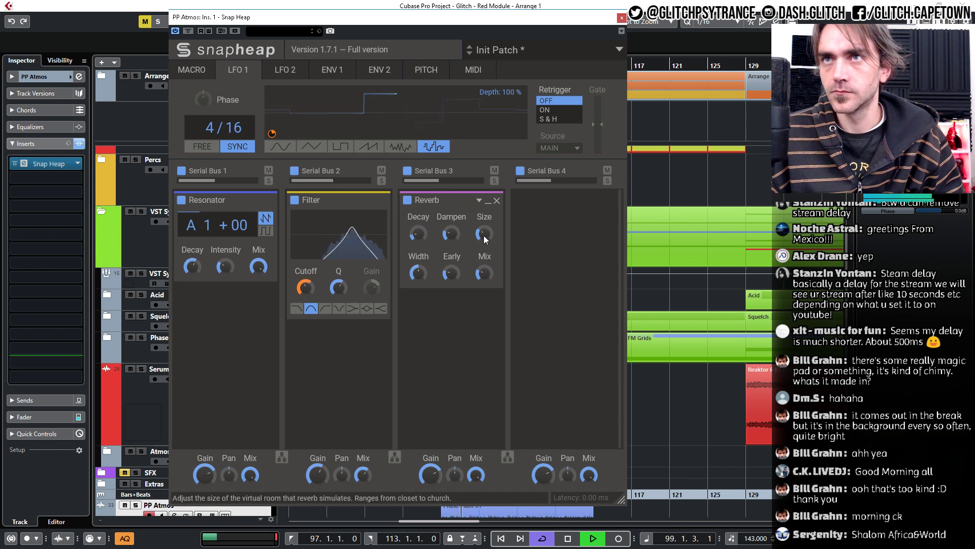
{"action": "left_click_drag", "start_coordinate": [451, 234], "coordinate": [451, 231]}
{"action": "left_click_drag", "start_coordinate": [418, 274], "coordinate": [452, 281]}
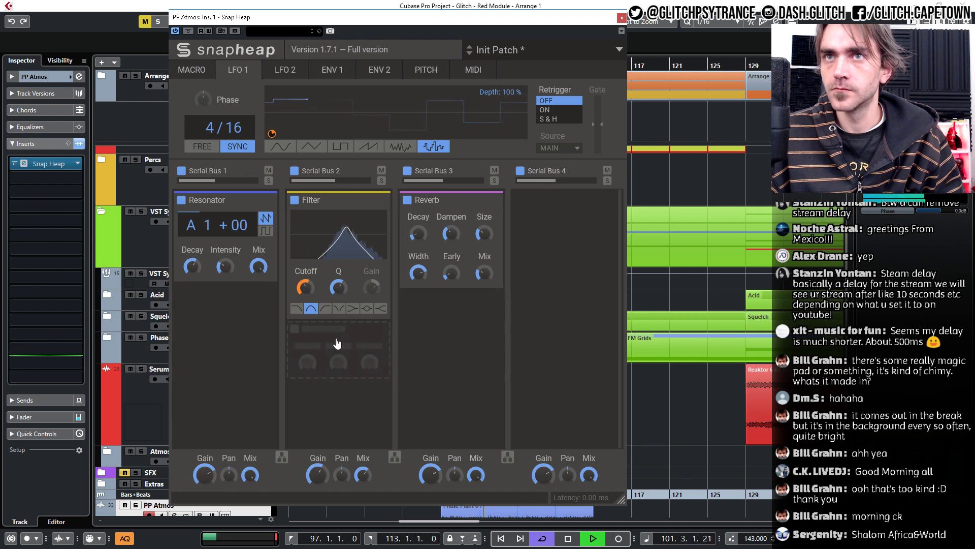
Add a Delay above the Reverb in Serial Bus 3, synced at 3/16 with Ping-Pong on, and collapse the Reverb.
{"action": "left_click", "coordinate": [338, 344]}
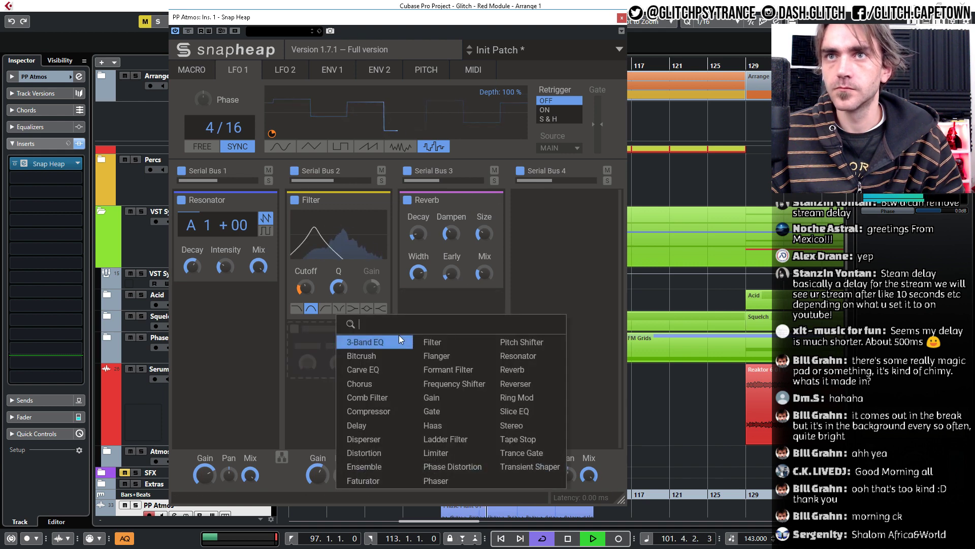
{"action": "left_click", "coordinate": [374, 429]}
{"action": "left_click_drag", "start_coordinate": [330, 388], "coordinate": [479, 200]}
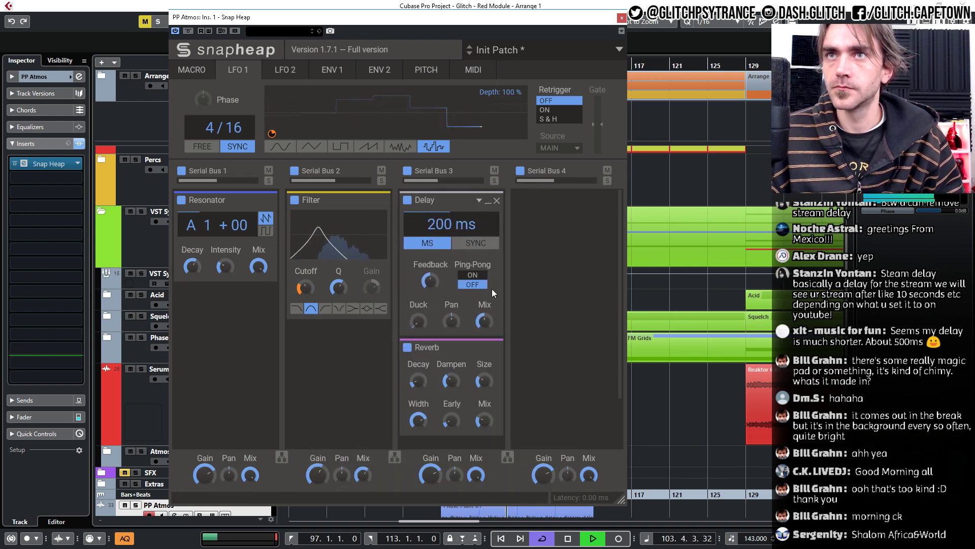
{"action": "left_click", "coordinate": [473, 274]}
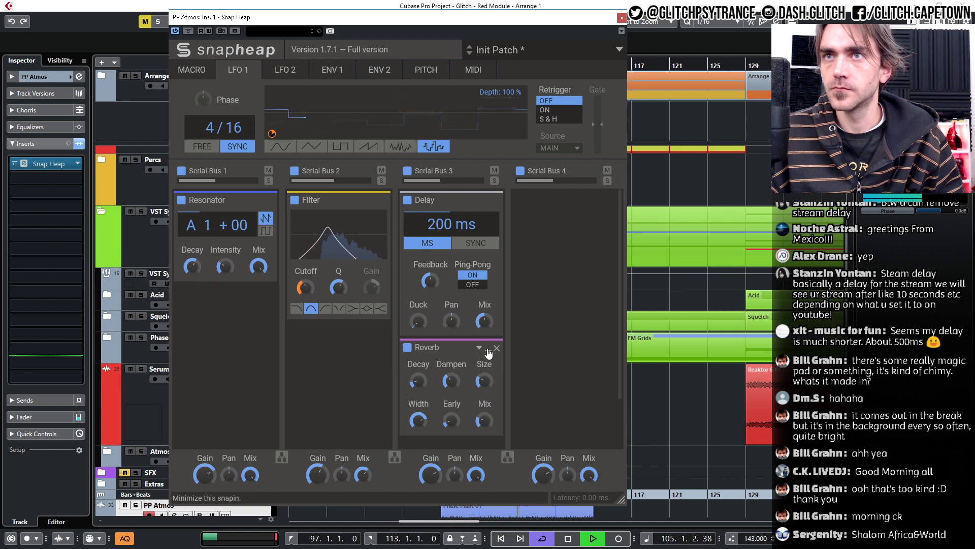
{"action": "left_click", "coordinate": [488, 350]}
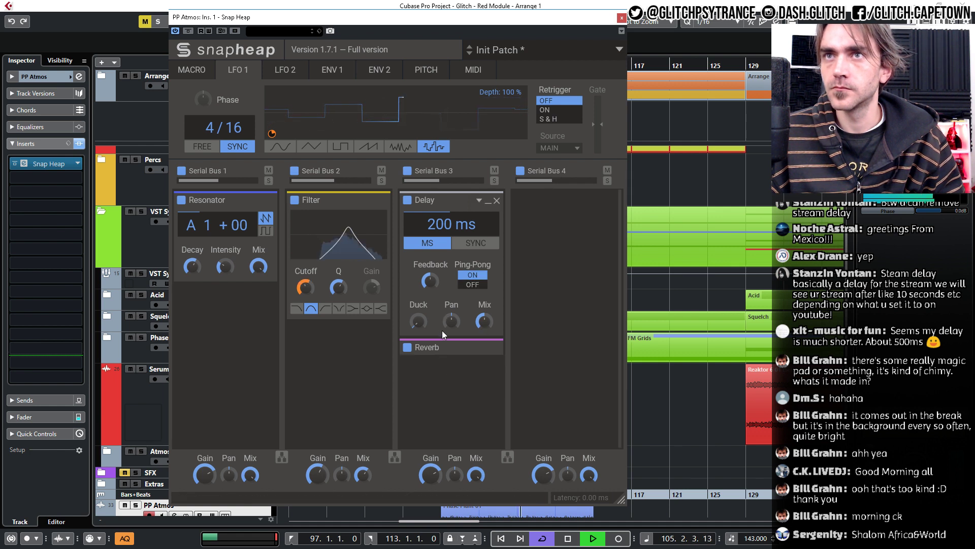
{"action": "left_click", "coordinate": [476, 242]}
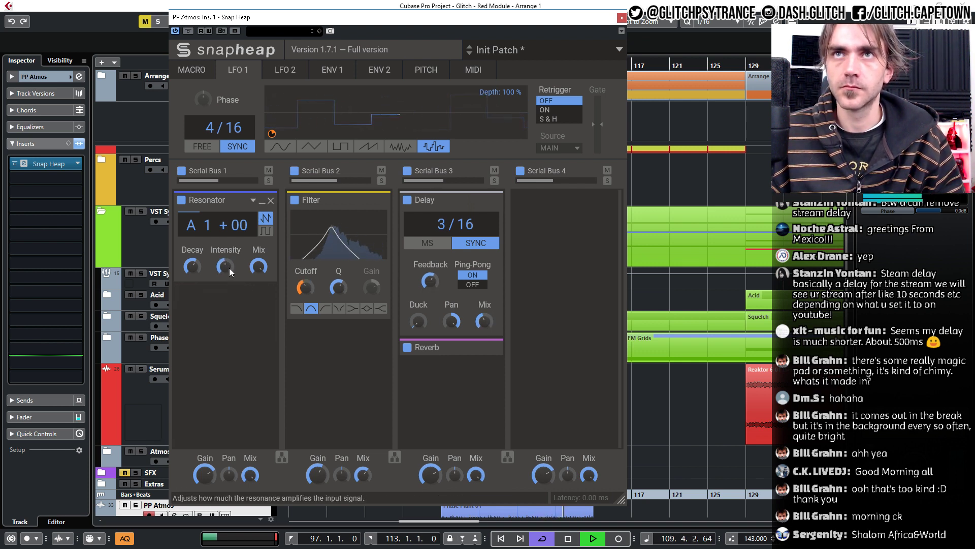
Set LFO 2 to the smooth random waveform, tempo-synced at a rate of 2/16.
{"action": "left_click", "coordinate": [280, 72]}
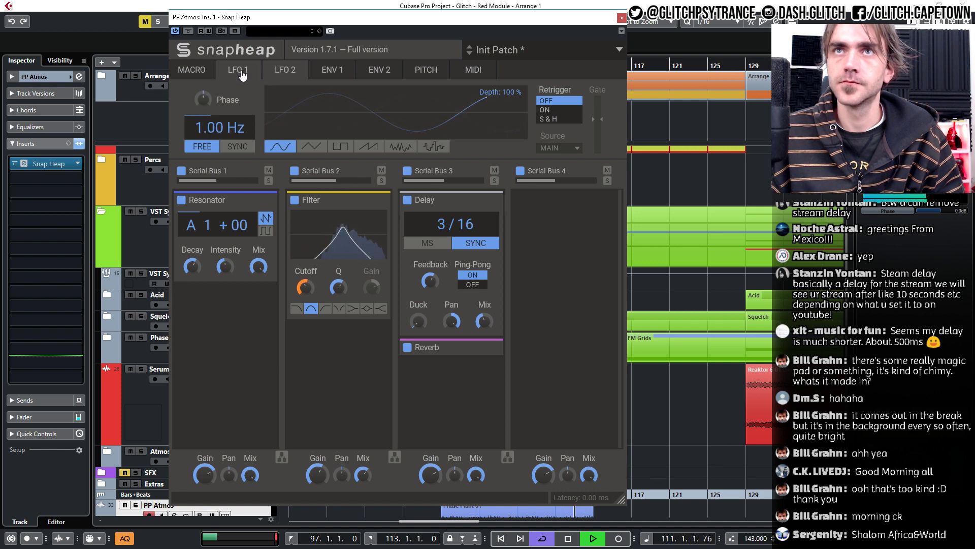
{"action": "left_click", "coordinate": [238, 75]}
{"action": "left_click", "coordinate": [285, 70]}
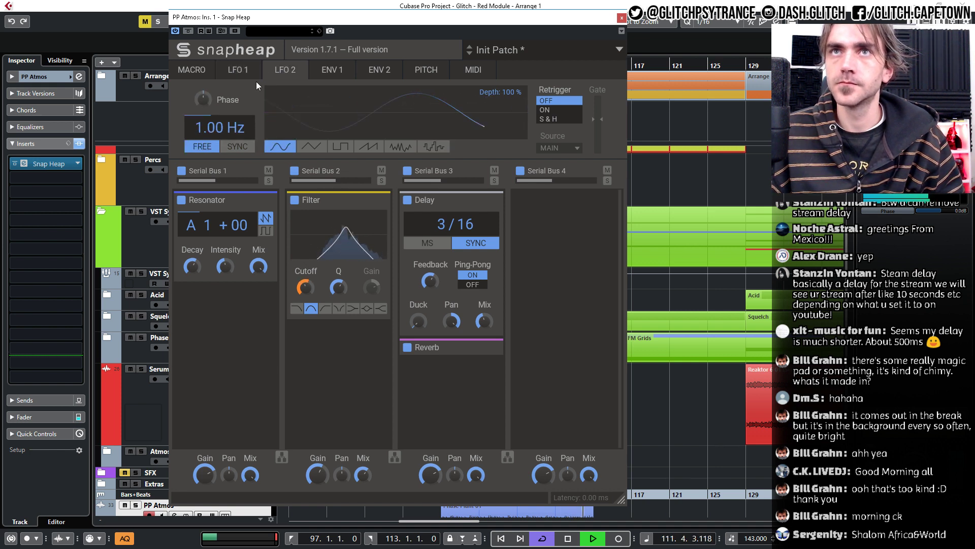
{"action": "left_click", "coordinate": [237, 146]}
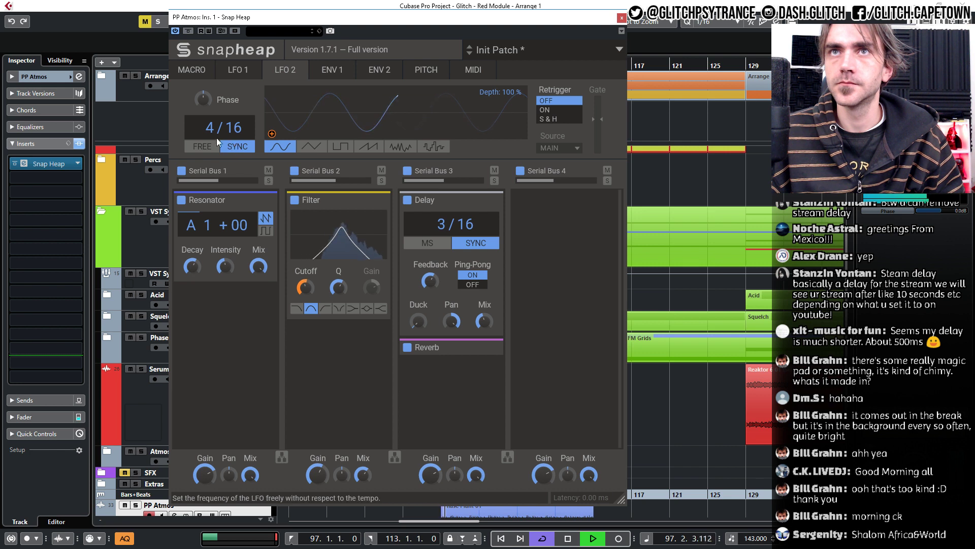
{"action": "left_click_drag", "start_coordinate": [235, 130], "coordinate": [234, 142]}
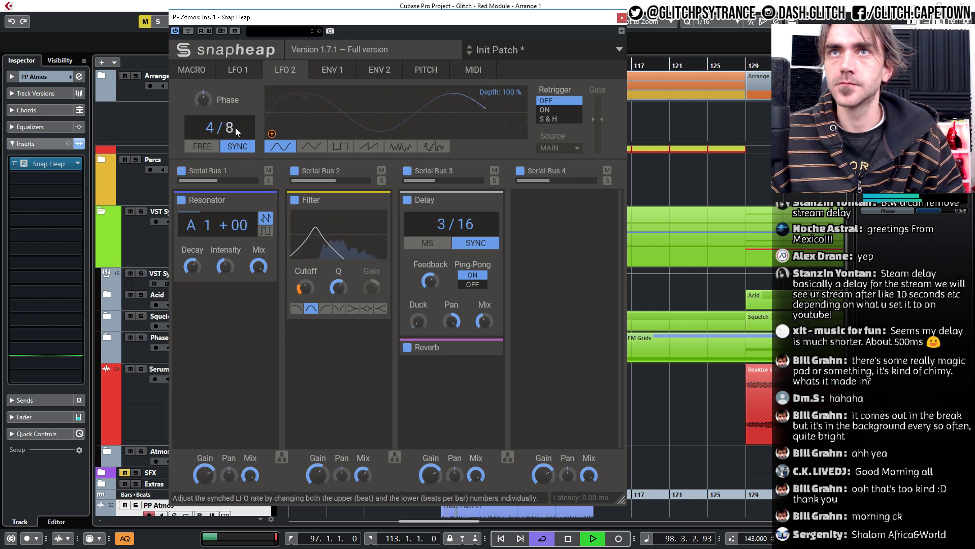
{"action": "left_click", "coordinate": [399, 147]}
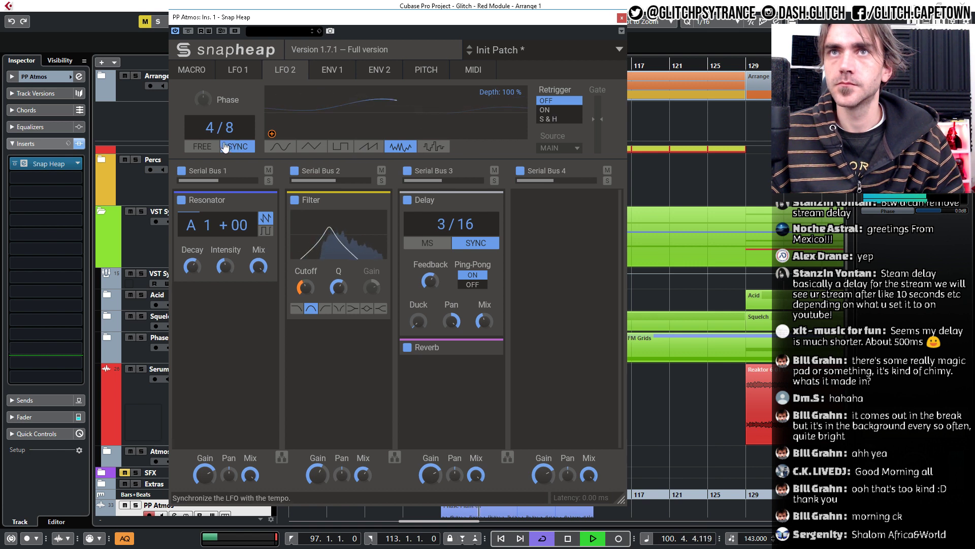
{"action": "left_click_drag", "start_coordinate": [234, 127], "coordinate": [210, 133]}
Assign LFO 2 to modulate the Resonator's intensity by about 34 %.
{"action": "left_click", "coordinate": [272, 134]}
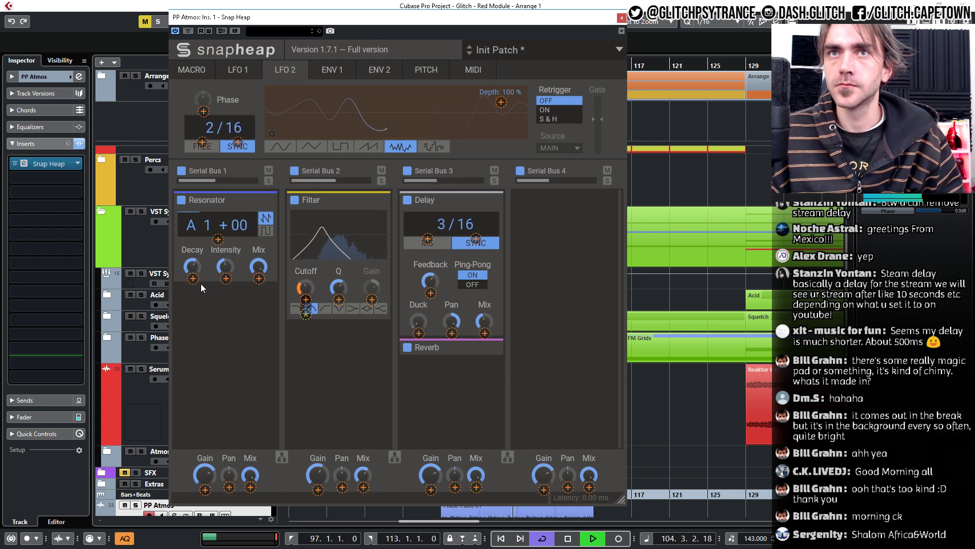
{"action": "left_click_drag", "start_coordinate": [225, 279], "coordinate": [225, 262]}
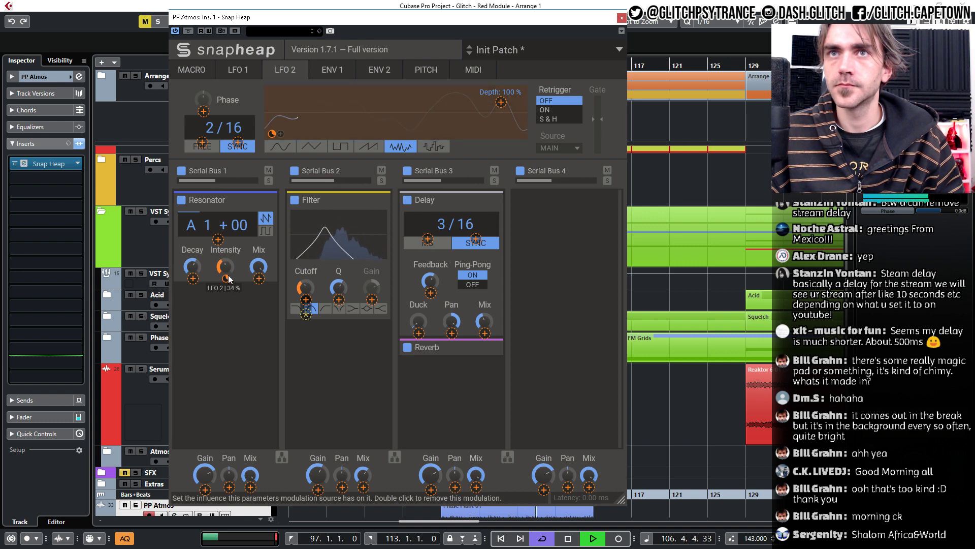
{"action": "left_click", "coordinate": [228, 326]}
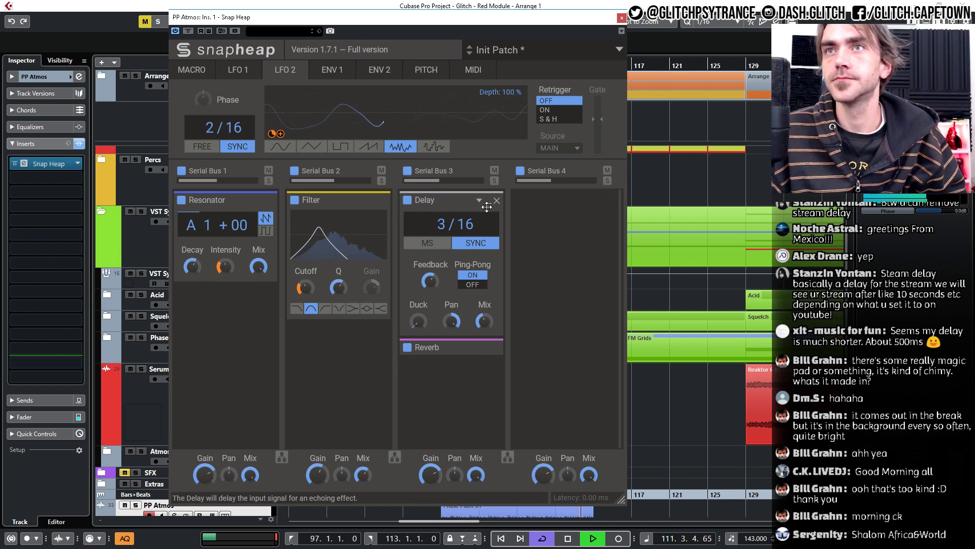
Switch ENV 1 to ADSR mode, assign it to the Filter's Q, and shape it with minimum attack and longer decay and release.
{"action": "mouse_move", "coordinate": [339, 288]}
{"action": "left_mouse_down"}
{"action": "mouse_move", "coordinate": [340, 274]}
{"action": "mouse_move", "coordinate": [339, 293]}
{"action": "left_mouse_up"}
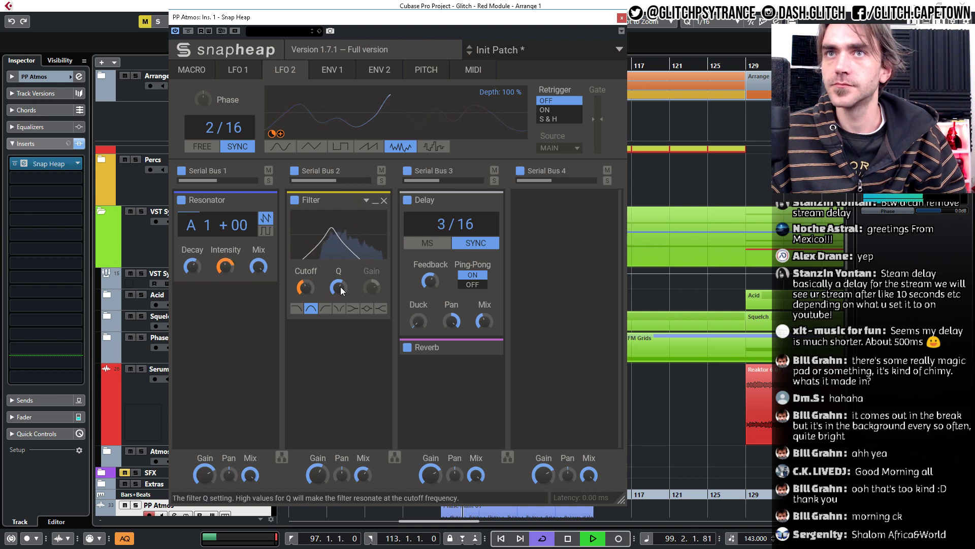
{"action": "left_click", "coordinate": [331, 76]}
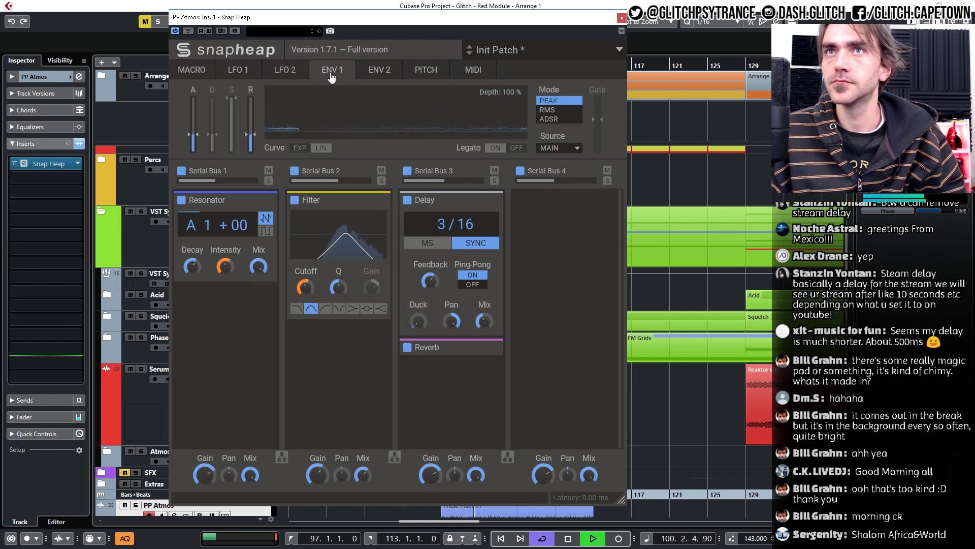
{"action": "left_click", "coordinate": [550, 120]}
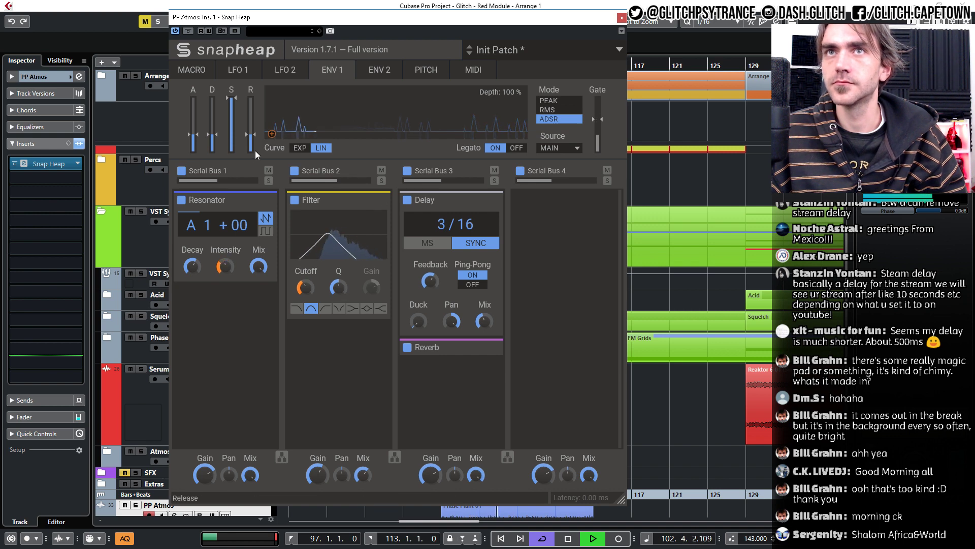
{"action": "left_click", "coordinate": [272, 134]}
{"action": "left_click_drag", "start_coordinate": [339, 300], "coordinate": [339, 278]}
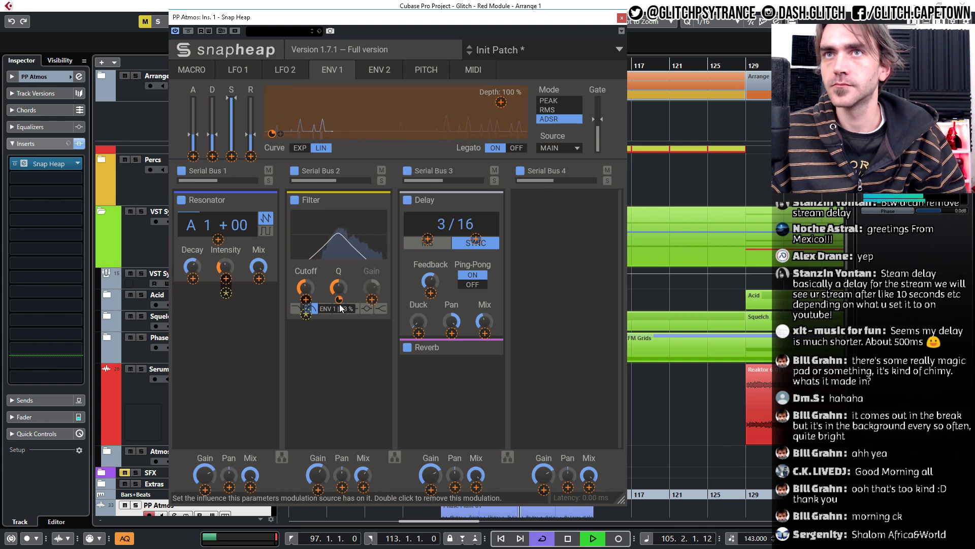
{"action": "left_click", "coordinate": [250, 121]}
{"action": "mouse_move", "coordinate": [196, 135]}
{"action": "left_mouse_down"}
{"action": "mouse_move", "coordinate": [196, 154]}
{"action": "mouse_move", "coordinate": [249, 121]}
{"action": "left_mouse_up"}
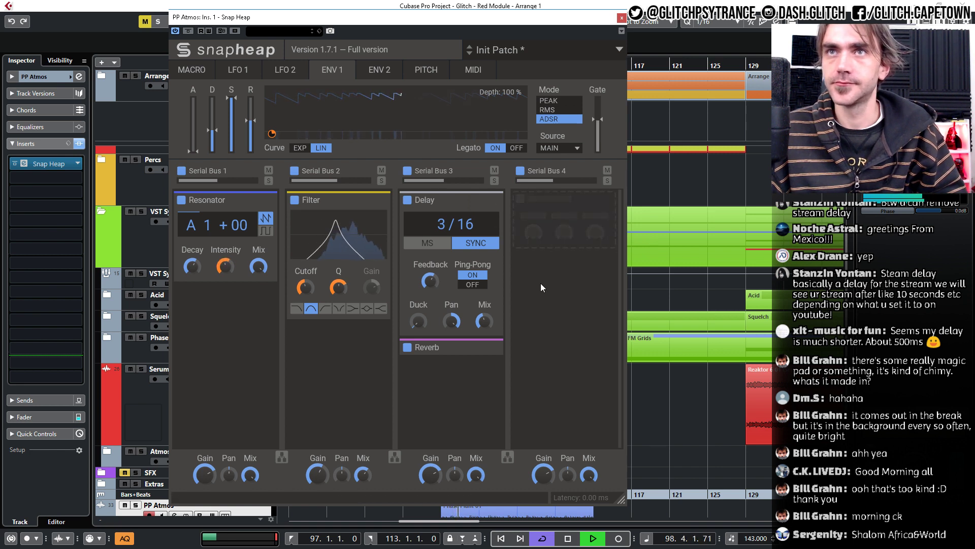
Collapse the Delay, Filter and Resonator modules.
{"action": "left_click", "coordinate": [488, 201]}
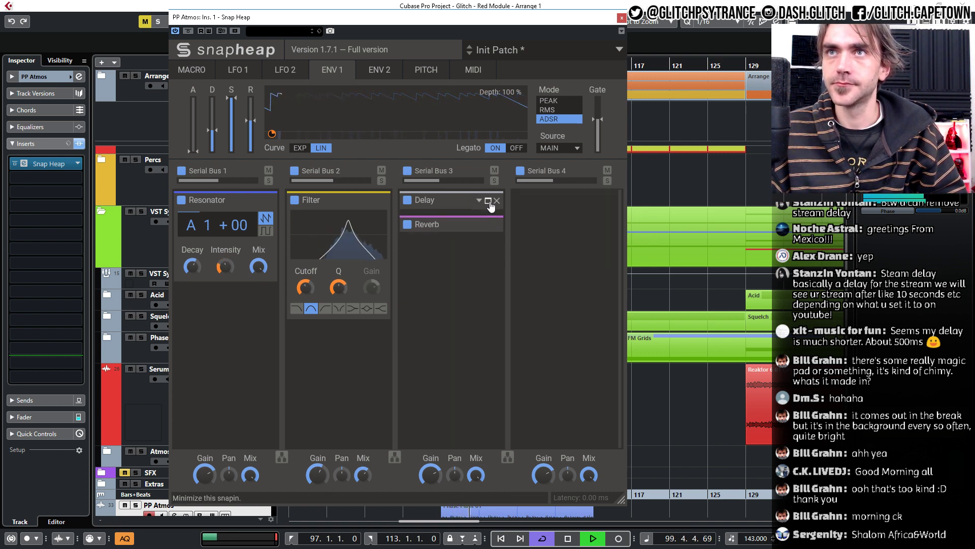
{"action": "left_click", "coordinate": [376, 201]}
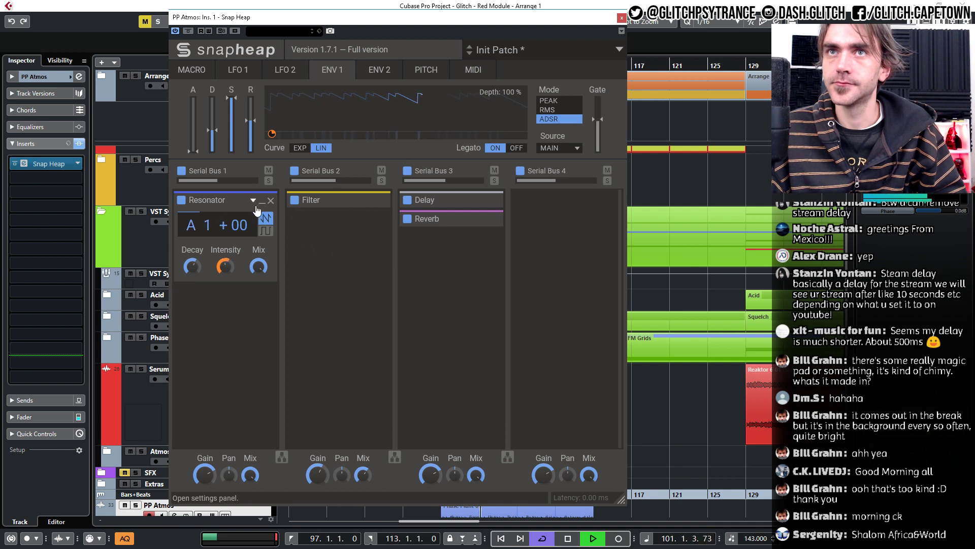
{"action": "left_click", "coordinate": [263, 201]}
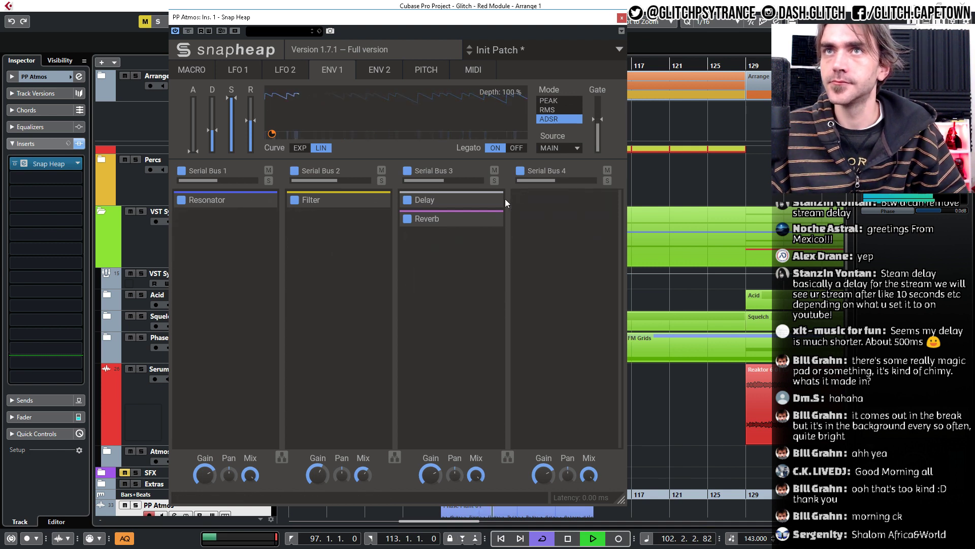
Add a Comb Filter to Serial Bus 4 in Snap Heap and lower its mix.
{"action": "left_click", "coordinate": [187, 31]}
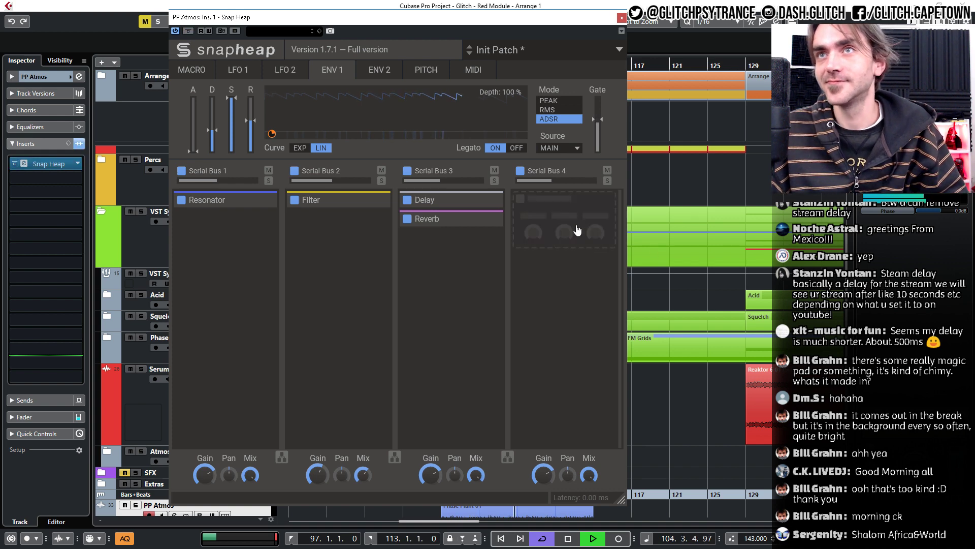
{"action": "left_click", "coordinate": [581, 210]}
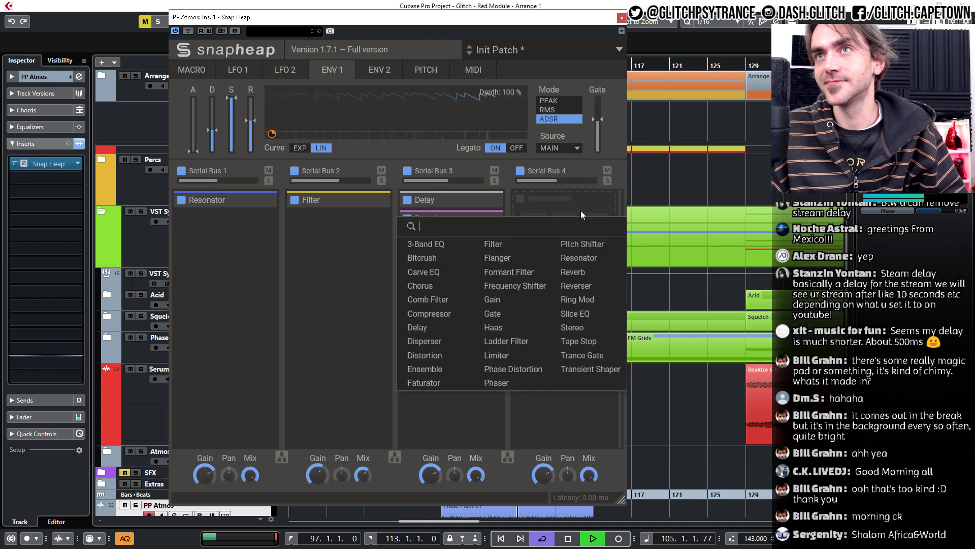
{"action": "left_click", "coordinate": [437, 301]}
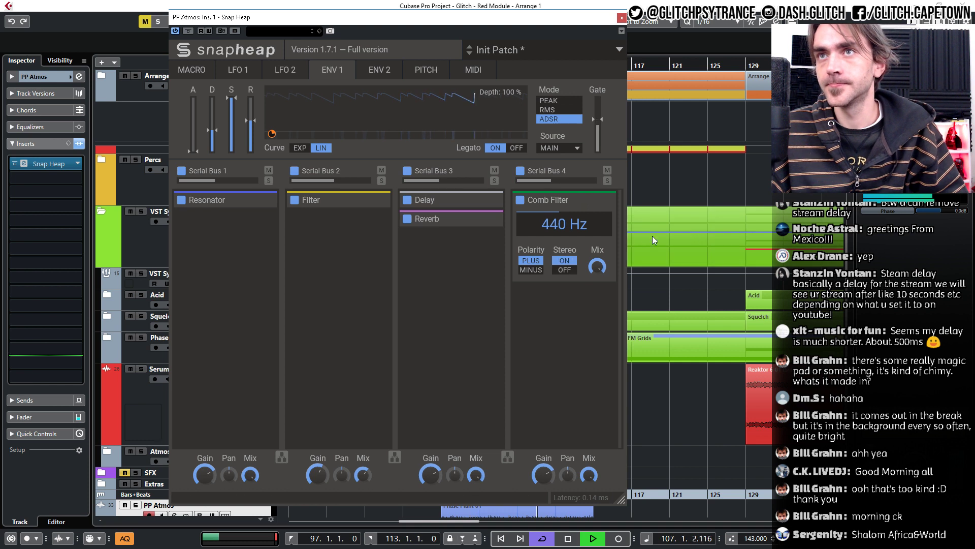
{"action": "left_click_drag", "start_coordinate": [600, 271], "coordinate": [603, 254]}
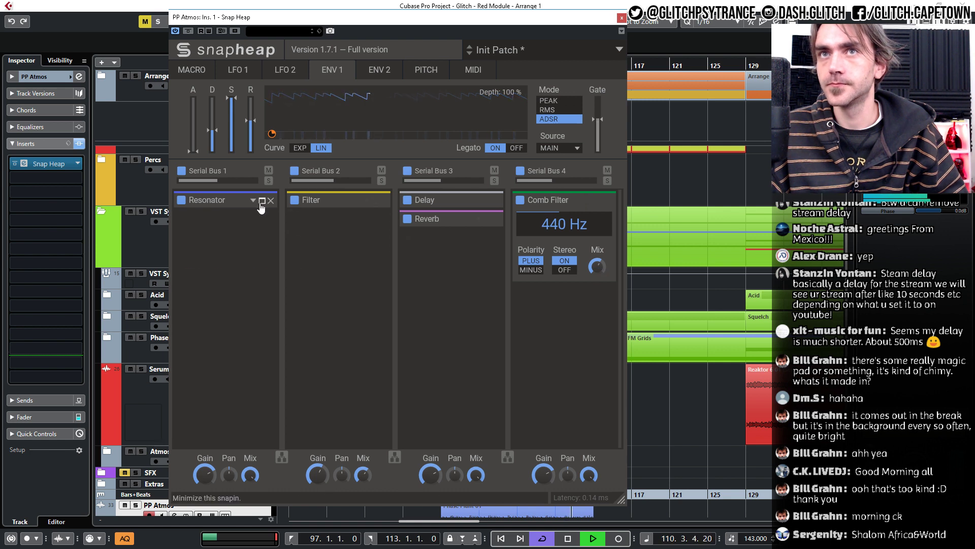
Tune the Comb Filter to 145 Hz, fine-tune its mix, then collapse it and close Snap Heap.
{"action": "left_click", "coordinate": [261, 202]}
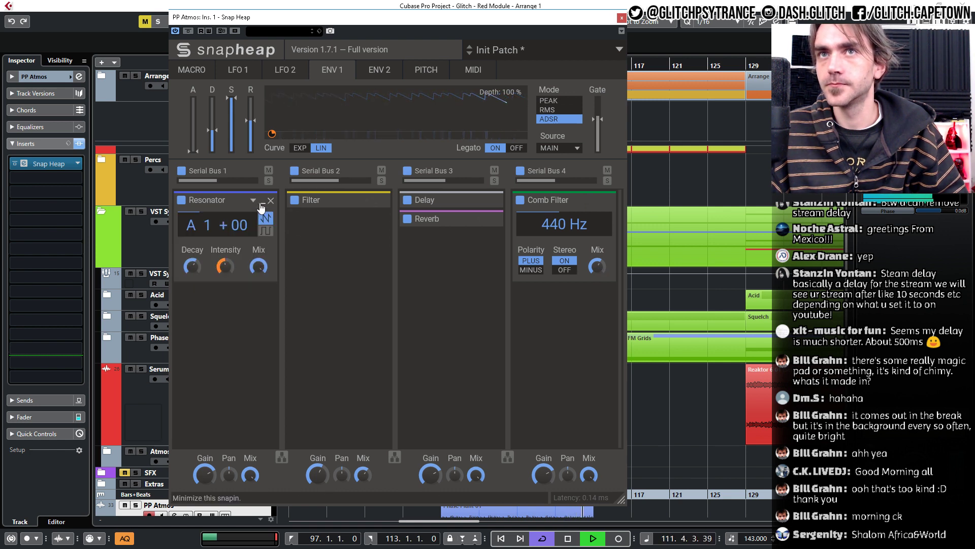
{"action": "left_click", "coordinate": [260, 204]}
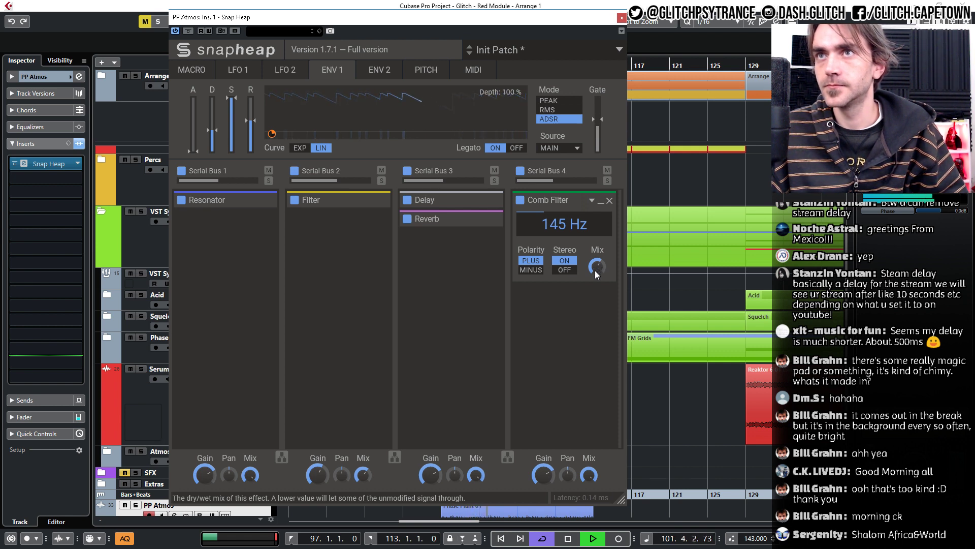
{"action": "left_click_drag", "start_coordinate": [596, 267], "coordinate": [596, 263]}
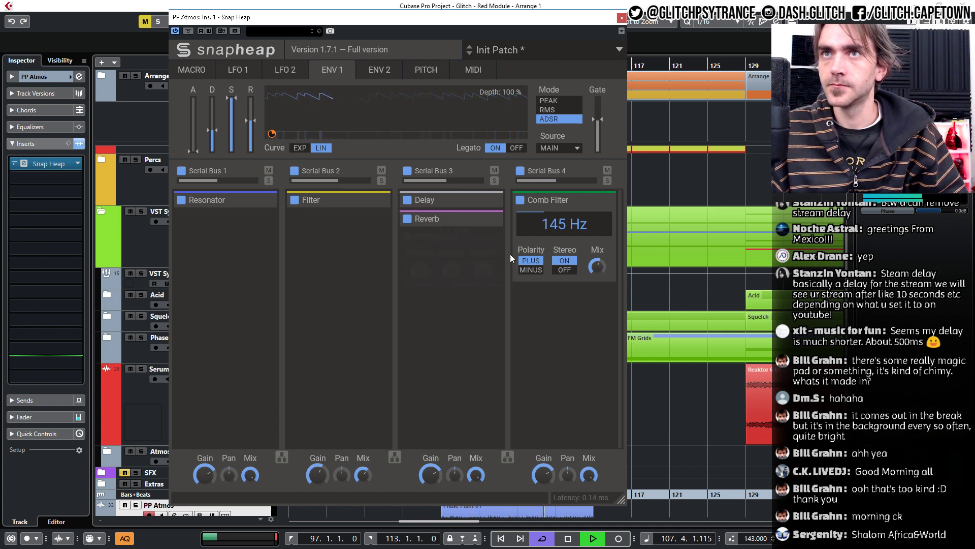
{"action": "left_click", "coordinate": [602, 202]}
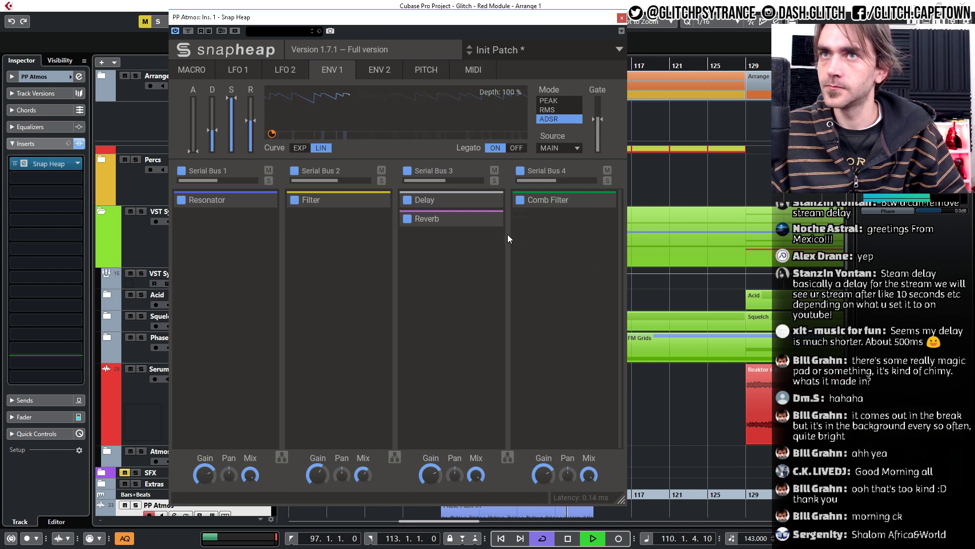
{"action": "left_click", "coordinate": [622, 19]}
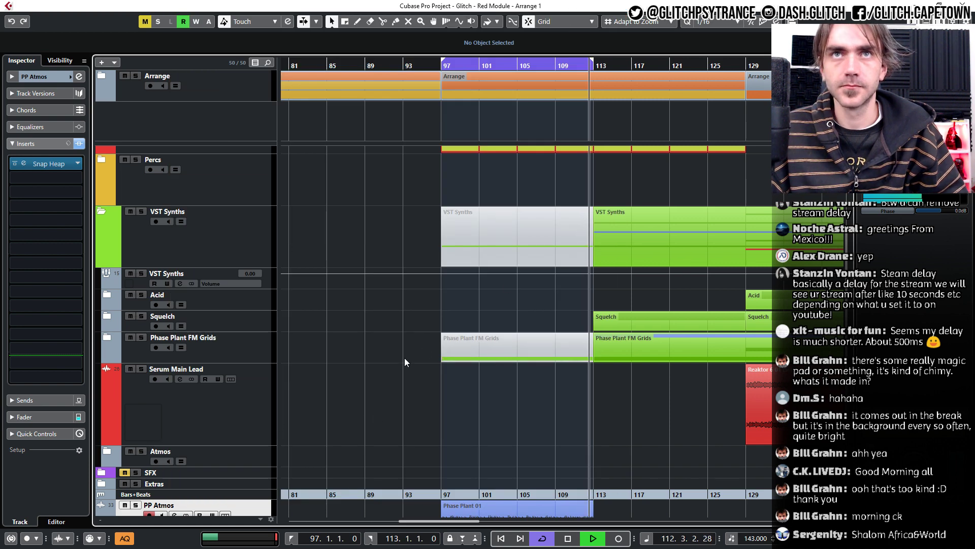
Insert REVerence after Snap Heap on the PP Atmos track and set its mix to 74 %.
{"action": "left_click", "coordinate": [44, 179]}
{"action": "type", "text": "rev"}
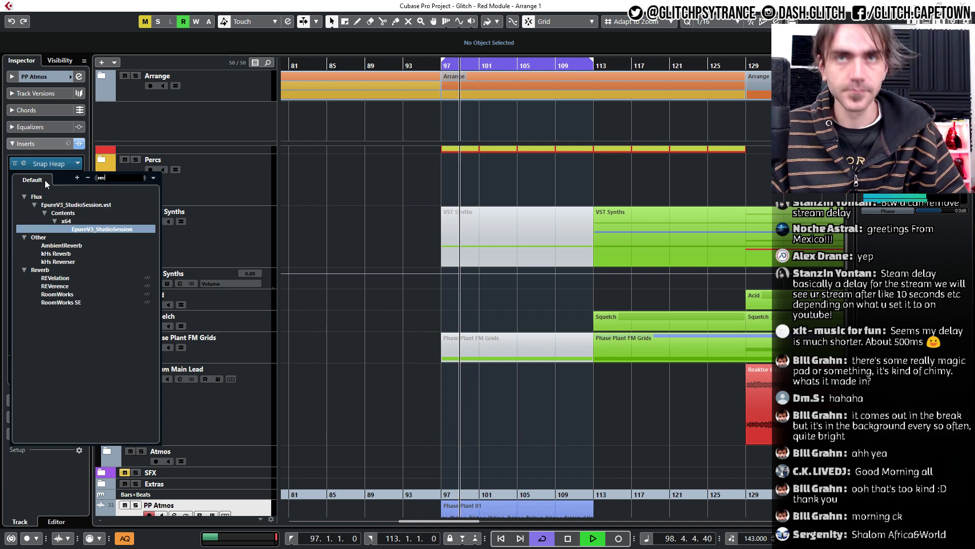
{"action": "key", "text": "Escape"}
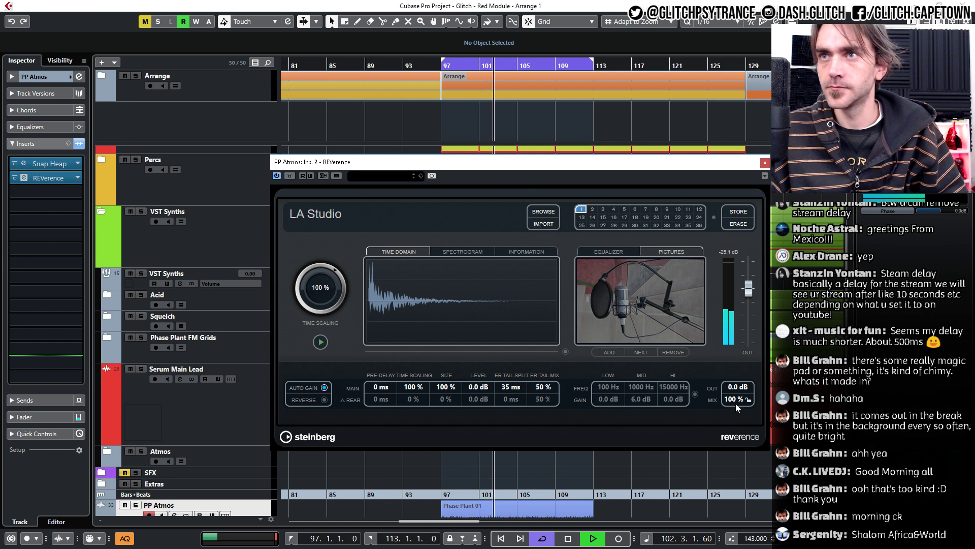
{"action": "mouse_move", "coordinate": [734, 442]}
{"action": "left_mouse_down"}
{"action": "mouse_move", "coordinate": [734, 453]}
{"action": "mouse_move", "coordinate": [732, 439]}
{"action": "left_mouse_up"}
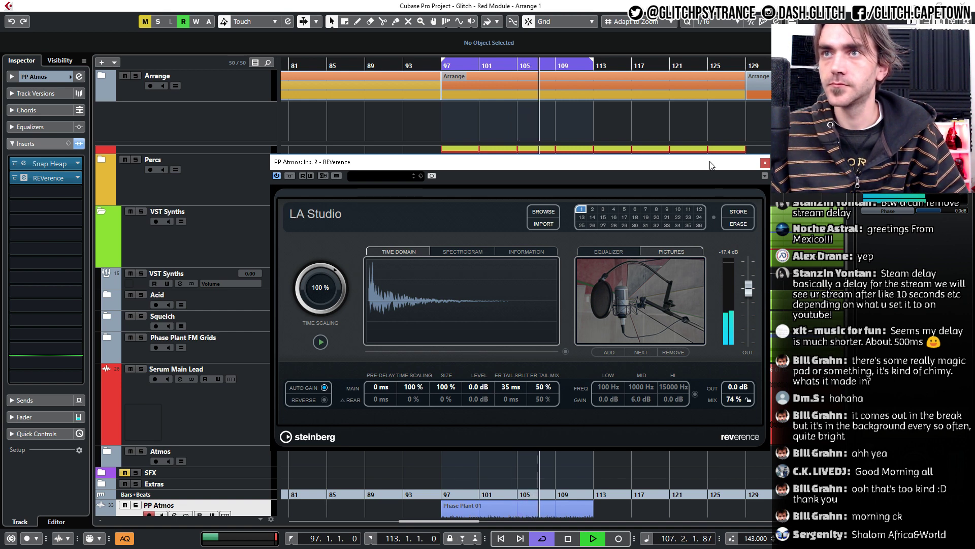
Load the impulse response 6 Spaces 04 West Church L in REVerence, lower the mix further and close the plug-in.
{"action": "left_click", "coordinate": [765, 163]}
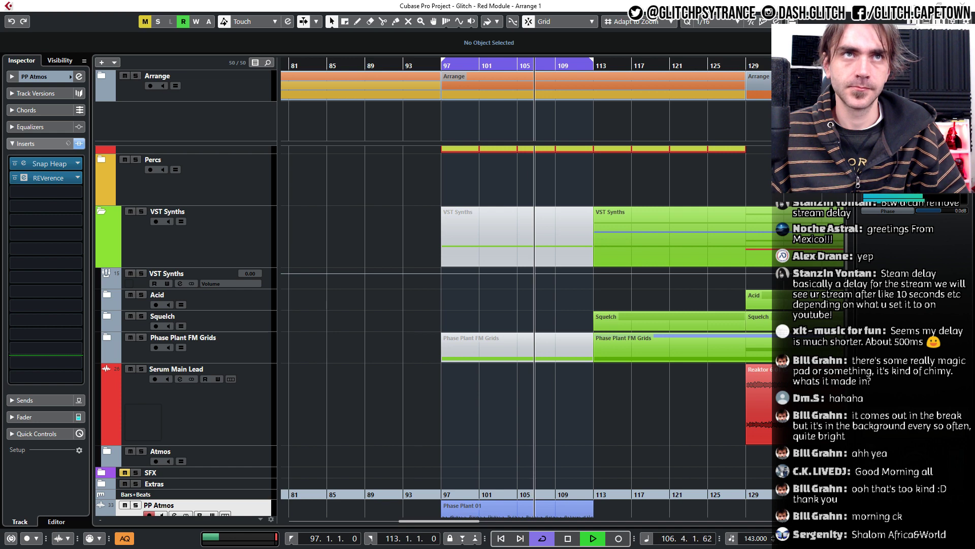
{"action": "left_click_drag", "start_coordinate": [0, 160], "coordinate": [725, 151]}
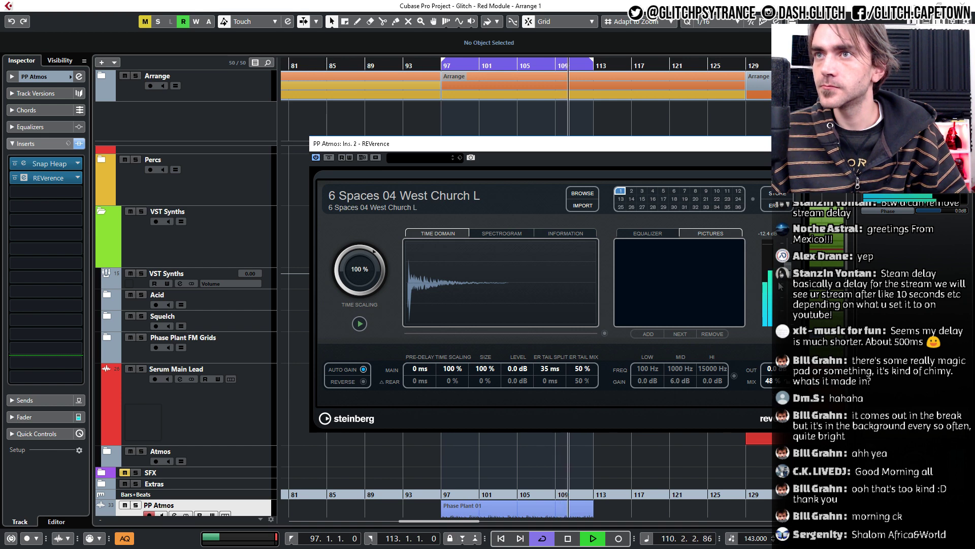
{"action": "left_click", "coordinate": [800, 144]}
Insert LFOTool_x64 after REVerence on the PP Atmos track.
{"action": "left_click", "coordinate": [41, 192]}
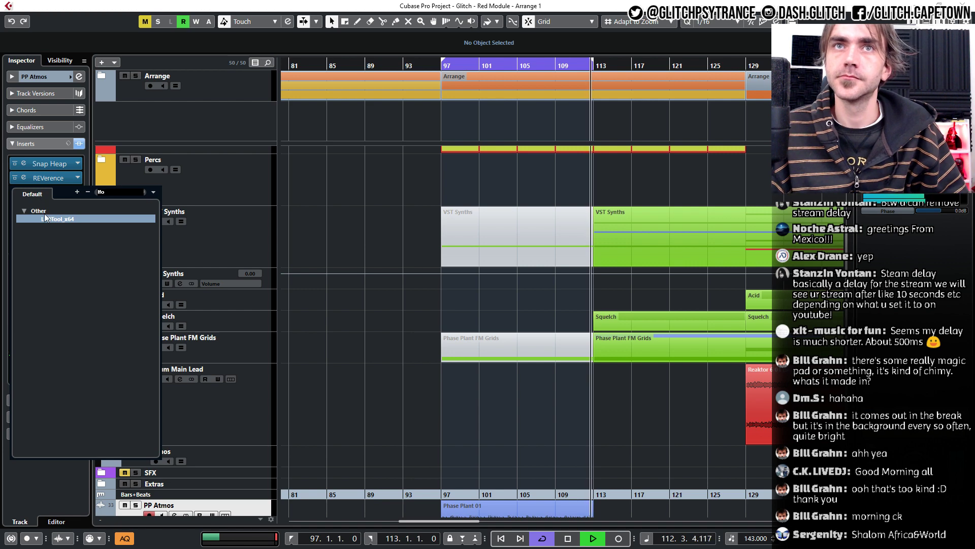
{"action": "left_click", "coordinate": [44, 214]}
{"action": "left_click", "coordinate": [24, 192]}
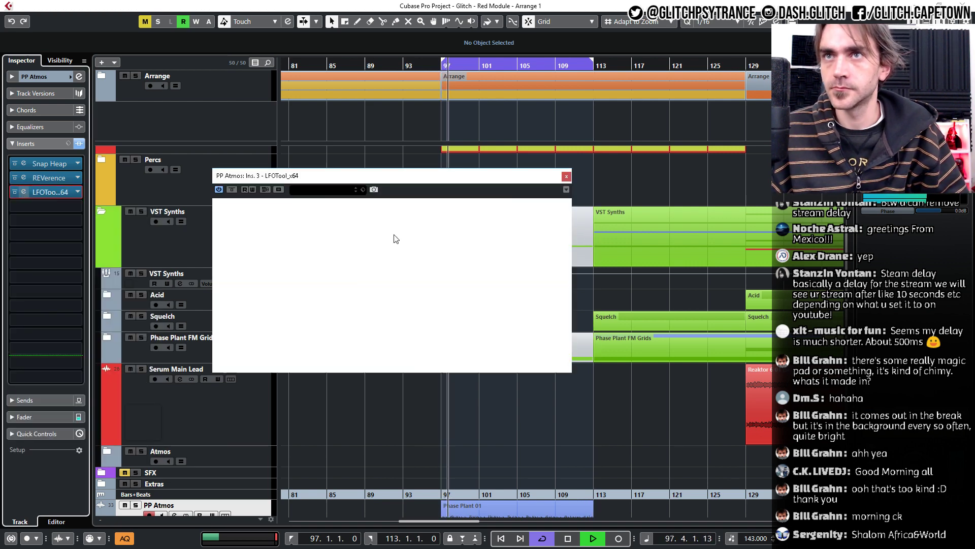
Set LFO 1's volume amount to 73 and reshape its curve into a fast rounded rise from a lower start, with a short drop at the end.
{"action": "left_click_drag", "start_coordinate": [542, 272], "coordinate": [529, 322]}
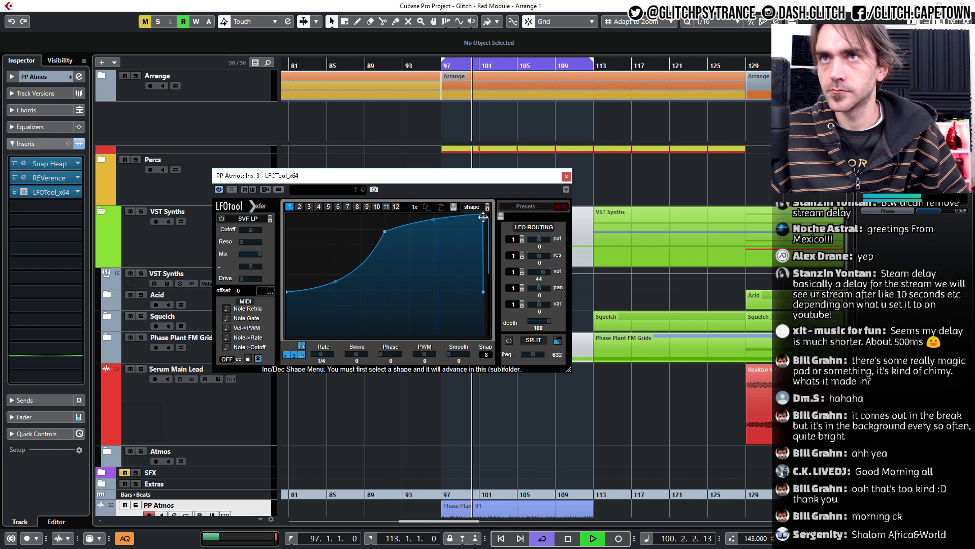
{"action": "left_click_drag", "start_coordinate": [483, 214], "coordinate": [478, 219]}
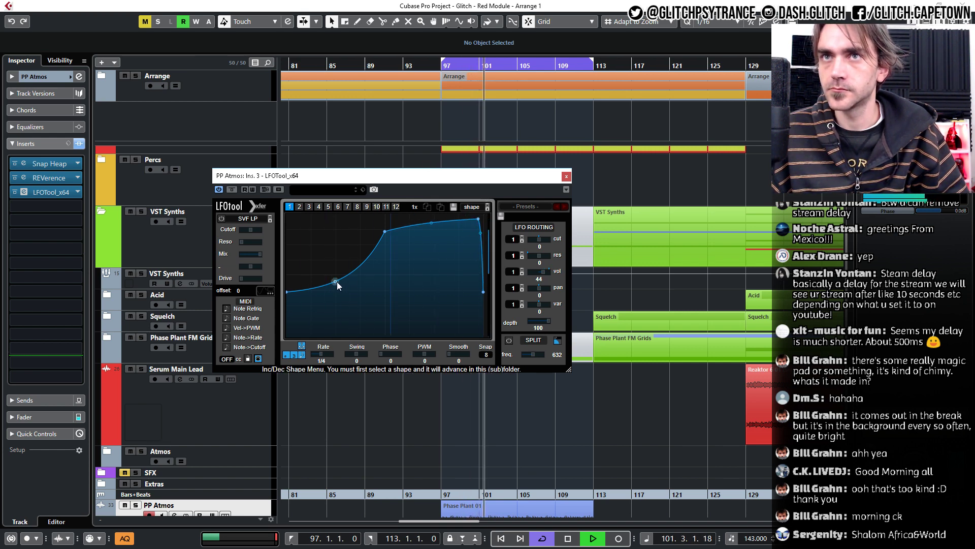
{"action": "left_click_drag", "start_coordinate": [336, 281], "coordinate": [384, 223]}
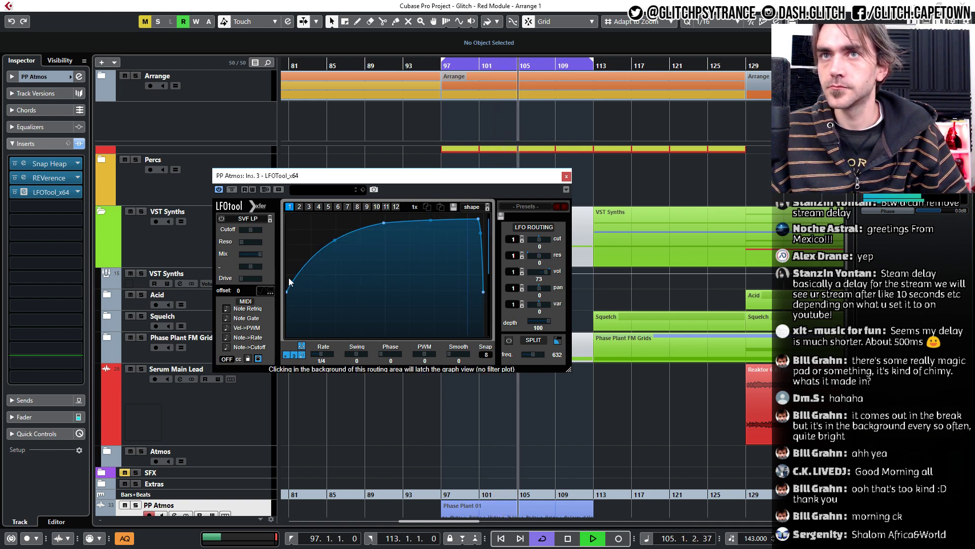
{"action": "left_click_drag", "start_coordinate": [286, 293], "coordinate": [283, 307]}
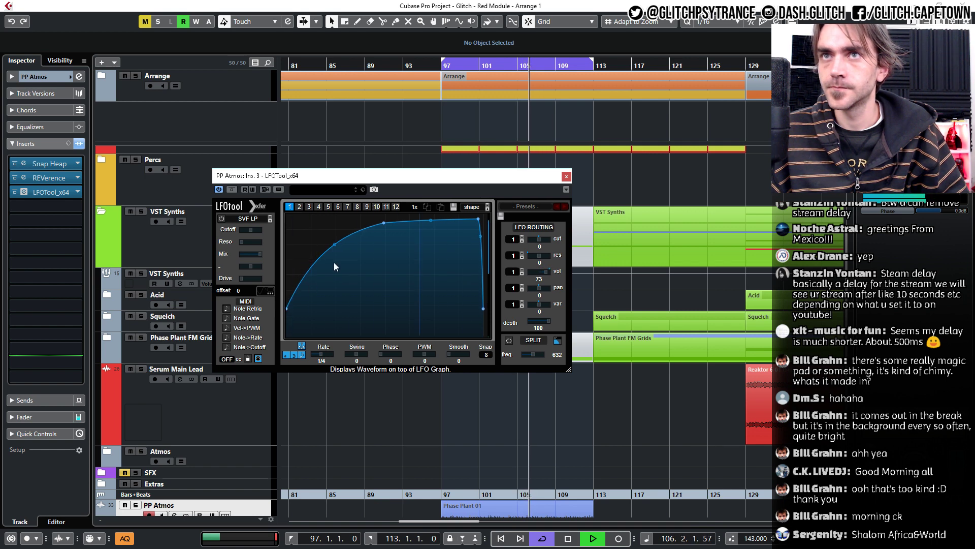
Route LFO 2 to pan in LFOTool with an amount of 82.
{"action": "left_click", "coordinate": [298, 207]}
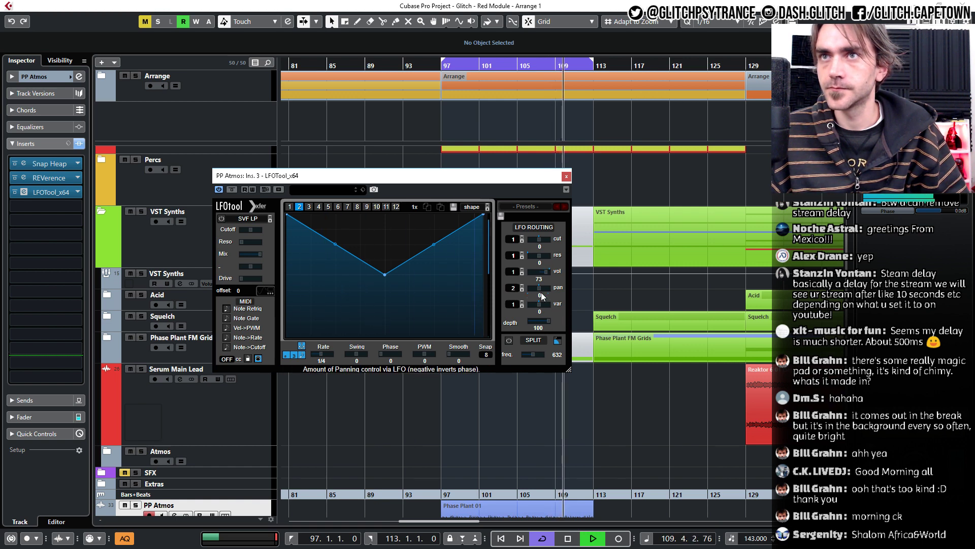
{"action": "left_click_drag", "start_coordinate": [539, 287], "coordinate": [551, 220]}
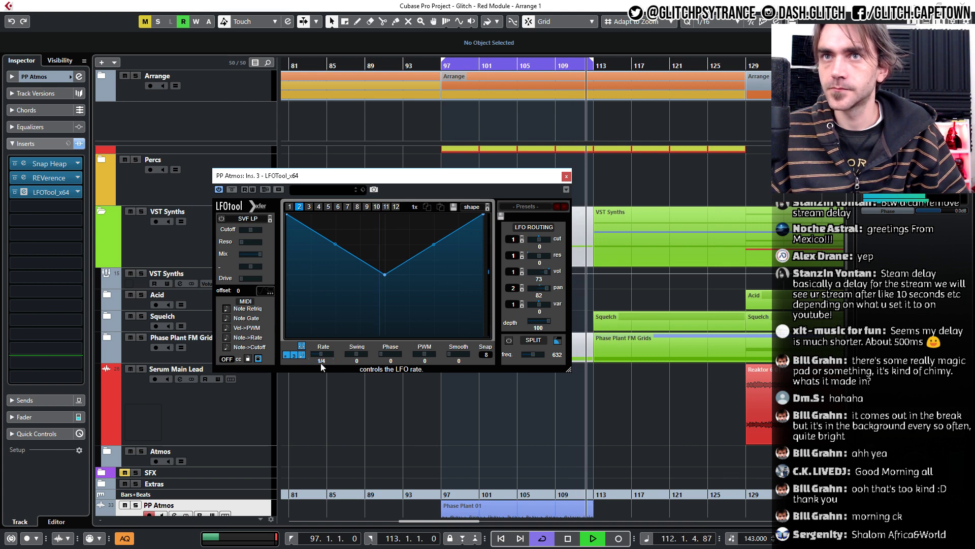
In LFOTool on PP Atmos, lower the midpoint of LFO graph 2 into a deep V and set the rate to 1/2.
{"action": "left_click_drag", "start_coordinate": [385, 275], "coordinate": [386, 345]}
{"action": "left_click_drag", "start_coordinate": [326, 355], "coordinate": [325, 373]}
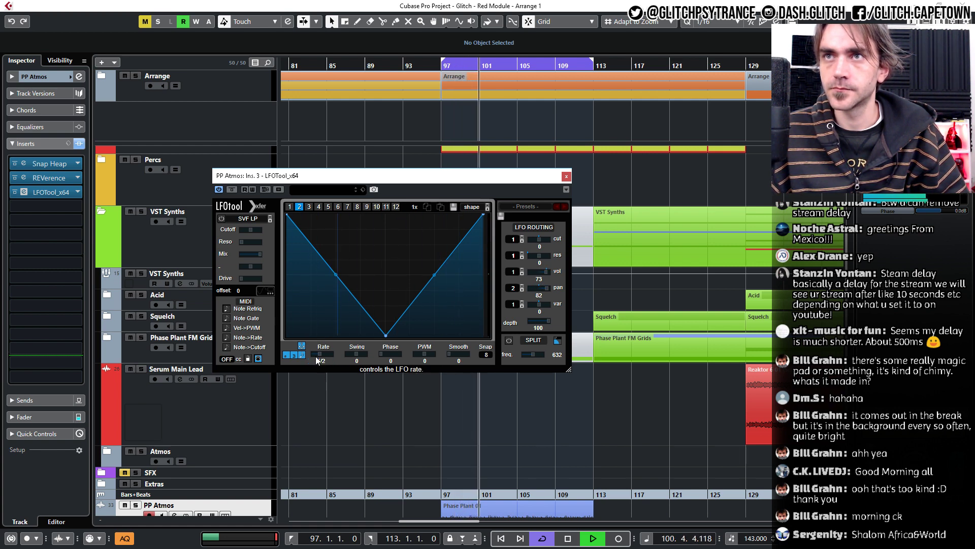
Reshape LFO graph 1 into two rising curved humps separated by a dip at the middle of the cycle.
{"action": "left_click", "coordinate": [290, 207]}
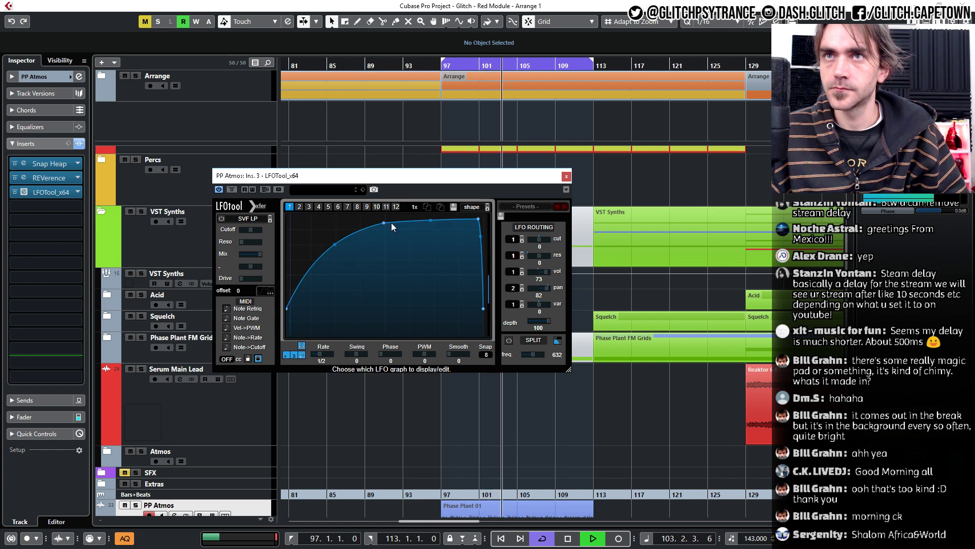
{"action": "left_click_drag", "start_coordinate": [384, 223], "coordinate": [386, 304]}
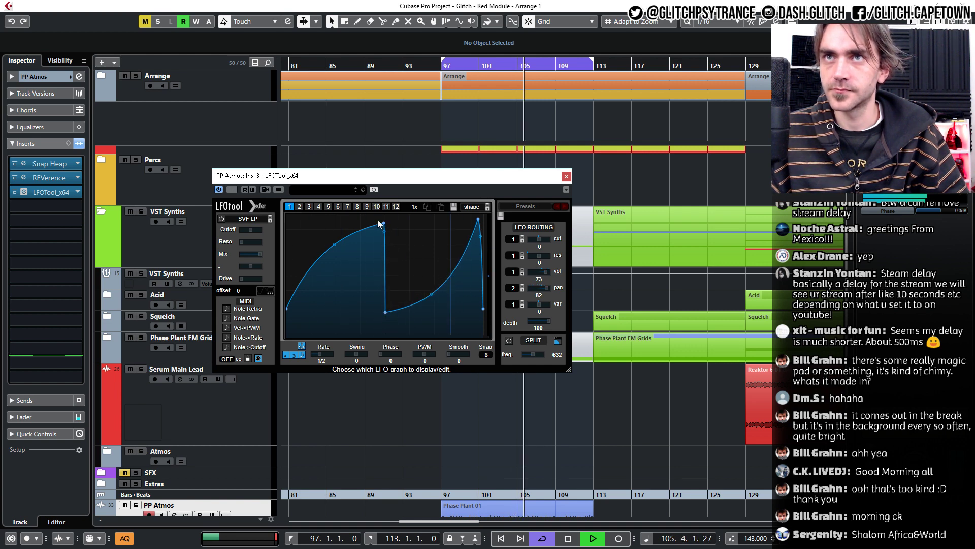
{"action": "left_click_drag", "start_coordinate": [378, 223], "coordinate": [376, 222]}
{"action": "left_click_drag", "start_coordinate": [431, 294], "coordinate": [420, 264]}
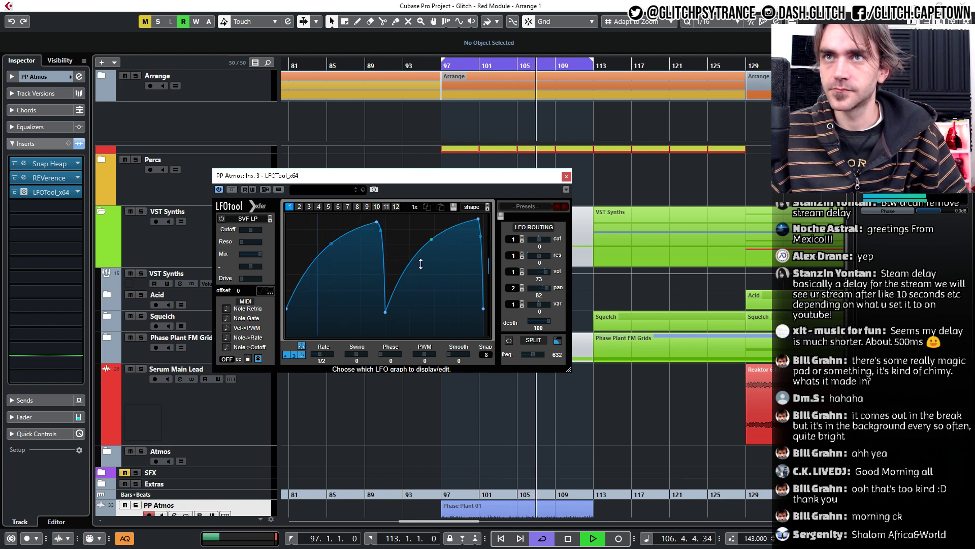
{"action": "left_click_drag", "start_coordinate": [385, 310], "coordinate": [386, 283]}
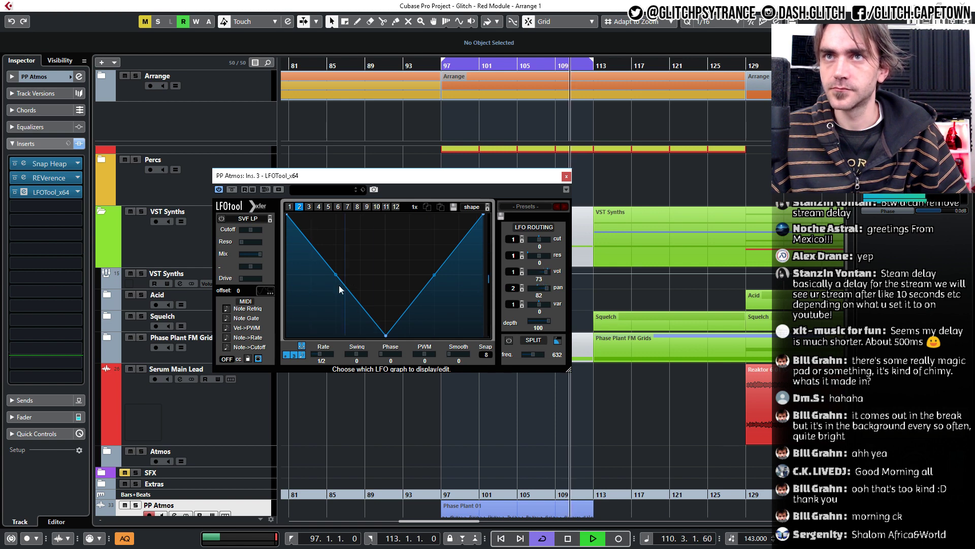
Bend both slopes of LFO graph 2 downward, set the LFO panning amount to 69, and close LFOTool.
{"action": "left_click_drag", "start_coordinate": [334, 275], "coordinate": [335, 295]}
{"action": "left_click_drag", "start_coordinate": [434, 275], "coordinate": [438, 288]}
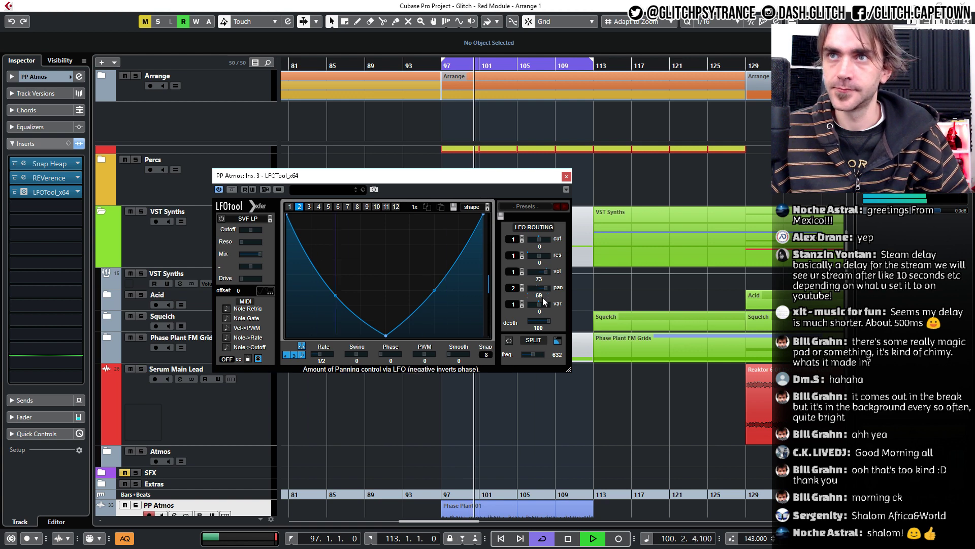
{"action": "left_click", "coordinate": [567, 177]}
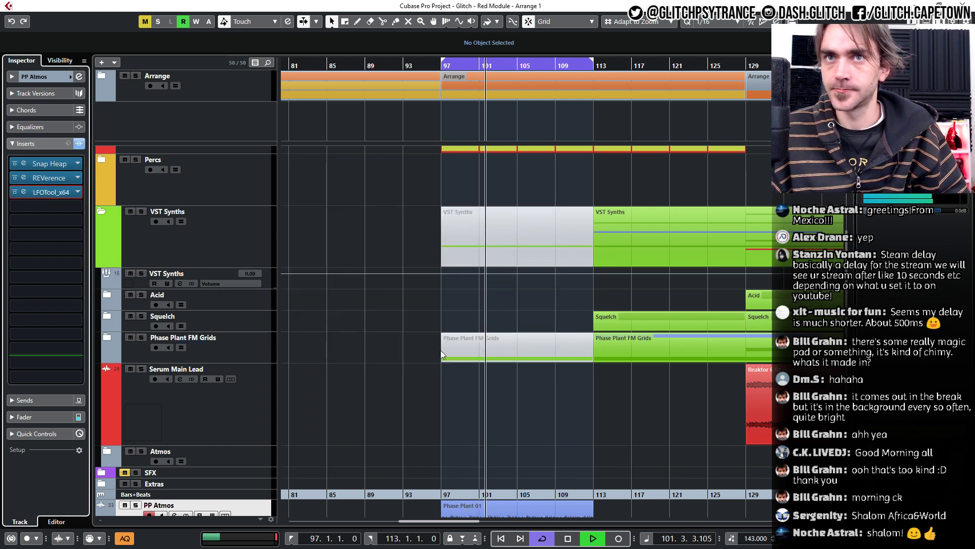
Turn on auto-scroll and collapse the VST Synths folder track above PP Atmos.
{"action": "scroll", "coordinate": [433, 355], "scroll_direction": "down", "scroll_amount": 3}
{"action": "scroll", "coordinate": [431, 331], "scroll_direction": "down", "scroll_amount": 1}
{"action": "key", "text": "f"}
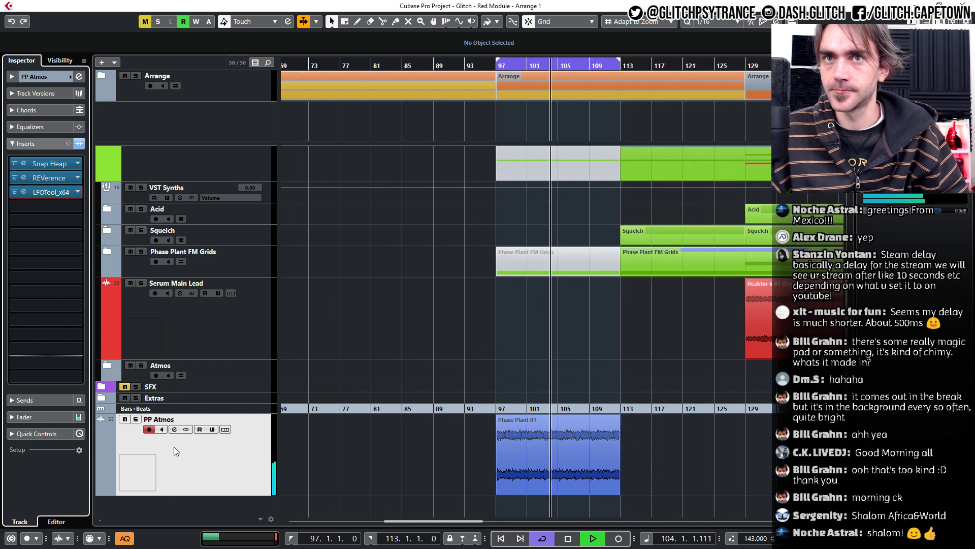
{"action": "scroll", "coordinate": [271, 262], "scroll_direction": "up", "scroll_amount": 3}
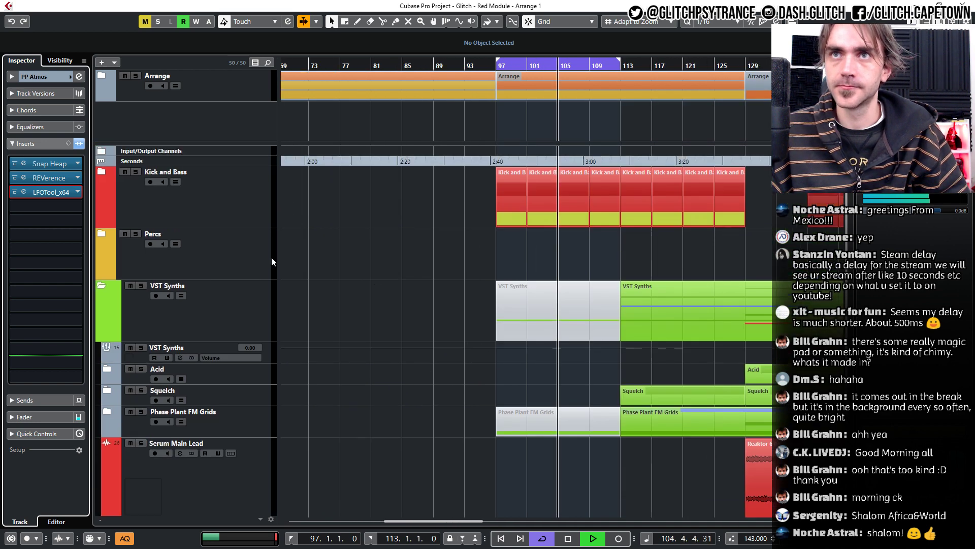
{"action": "left_click", "coordinate": [101, 286]}
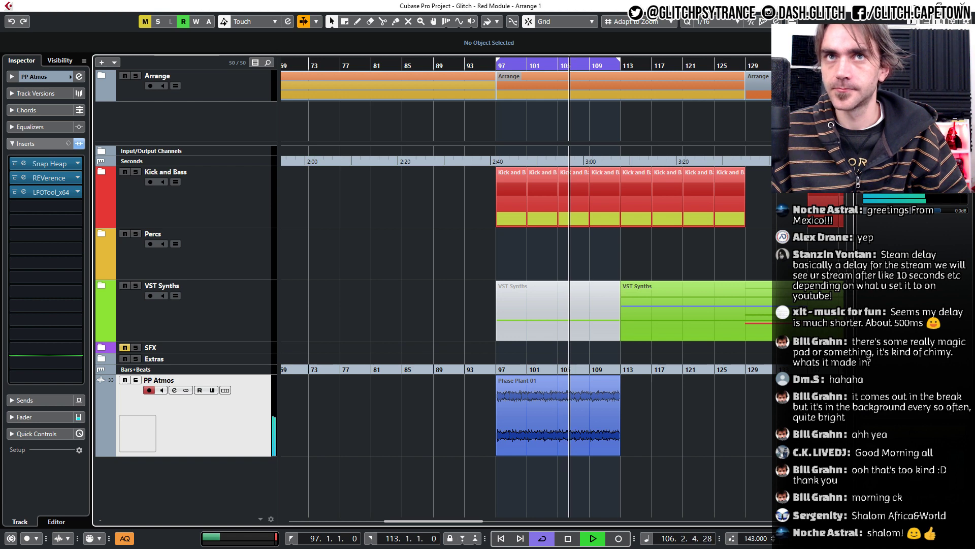
Add kHs Filter to the fourth insert slot of PP Atmos and raise its low-pass cutoff.
{"action": "left_click", "coordinate": [53, 208]}
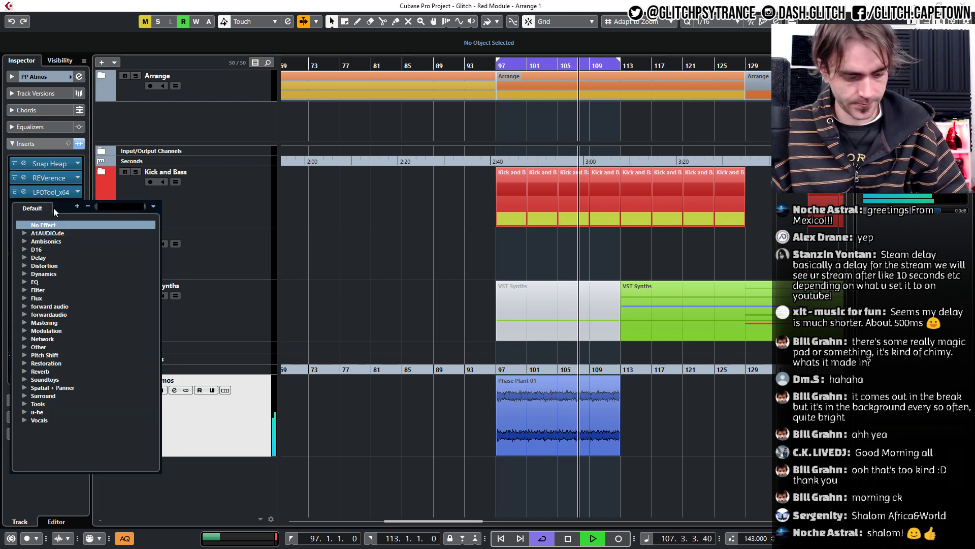
{"action": "type", "text": "fil"}
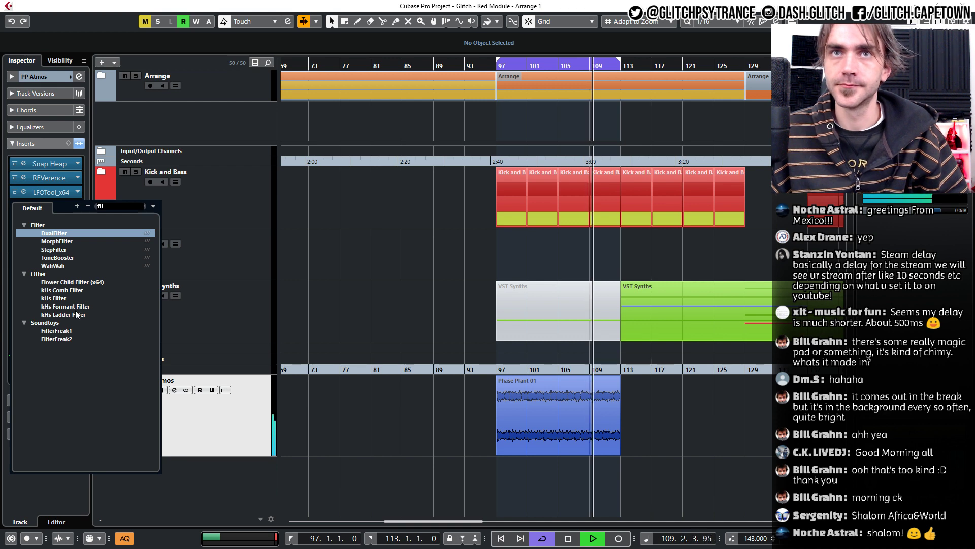
{"action": "left_click", "coordinate": [53, 298]}
{"action": "left_click", "coordinate": [22, 205]}
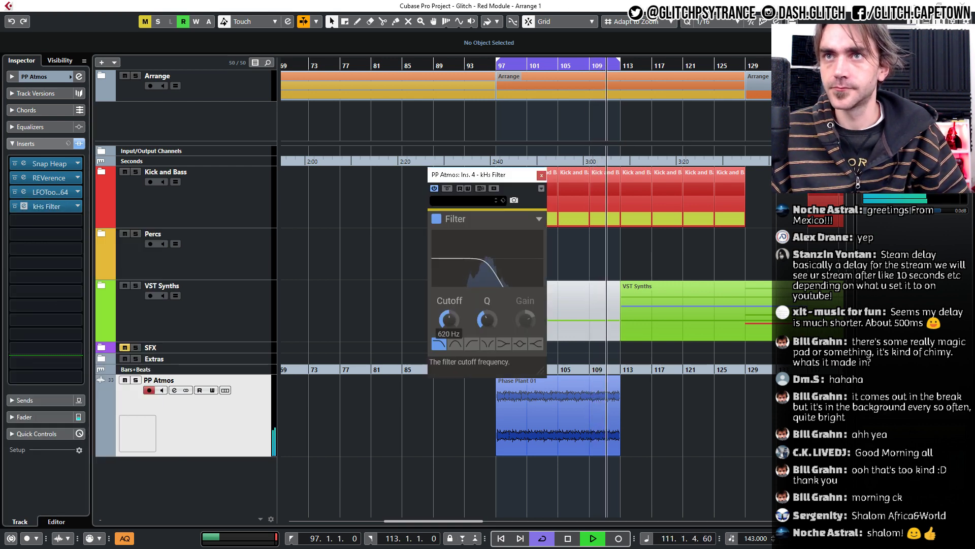
{"action": "left_click_drag", "start_coordinate": [449, 319], "coordinate": [449, 284]}
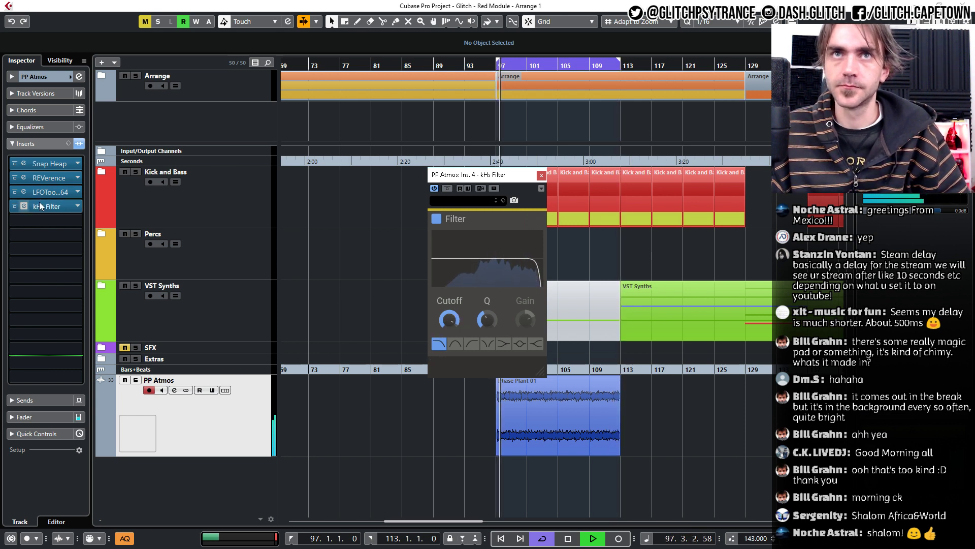
Move kHs Filter to the second insert slot, ahead of REVerence and LFOTool, and lower its cutoff to about 1.22 kHz.
{"action": "mouse_move", "coordinate": [44, 177]}
{"action": "left_mouse_down"}
{"action": "mouse_move", "coordinate": [41, 234]}
{"action": "mouse_move", "coordinate": [47, 184]}
{"action": "mouse_move", "coordinate": [42, 222]}
{"action": "mouse_move", "coordinate": [43, 185]}
{"action": "mouse_move", "coordinate": [37, 193]}
{"action": "left_mouse_up"}
{"action": "left_click_drag", "start_coordinate": [33, 233], "coordinate": [37, 207]}
{"action": "left_click_drag", "start_coordinate": [450, 322], "coordinate": [450, 335]}
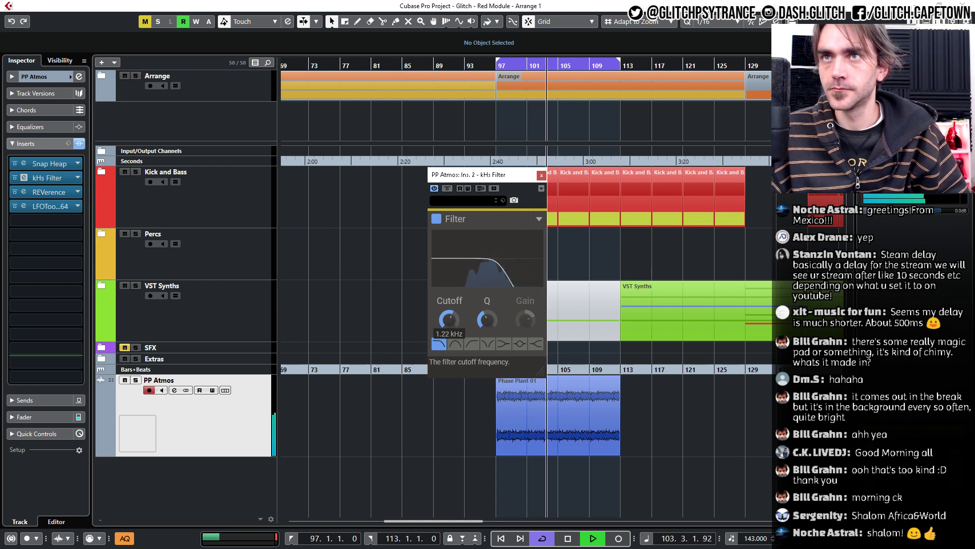
Move the kHs Filter window out of the way and copy the Phase Plant 01 clip from bar 97 to bar 33.
{"action": "left_click_drag", "start_coordinate": [513, 178], "coordinate": [205, 290]}
{"action": "scroll", "coordinate": [499, 403], "scroll_direction": "down", "scroll_amount": 3}
{"action": "scroll", "coordinate": [499, 403], "scroll_direction": "left", "scroll_amount": 3}
{"action": "scroll", "coordinate": [584, 392], "scroll_direction": "down", "scroll_amount": 2}
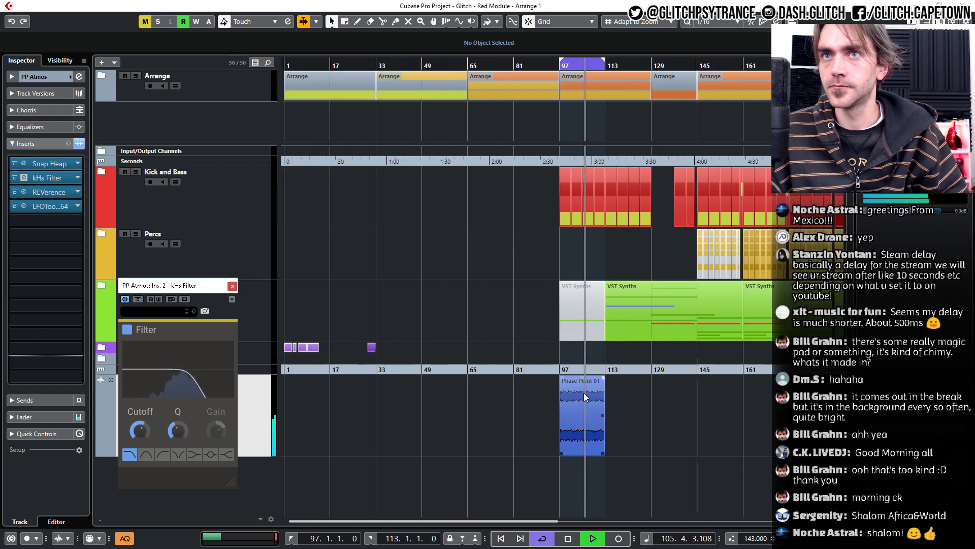
{"action": "left_click_drag", "start_coordinate": [564, 426], "coordinate": [405, 429]}
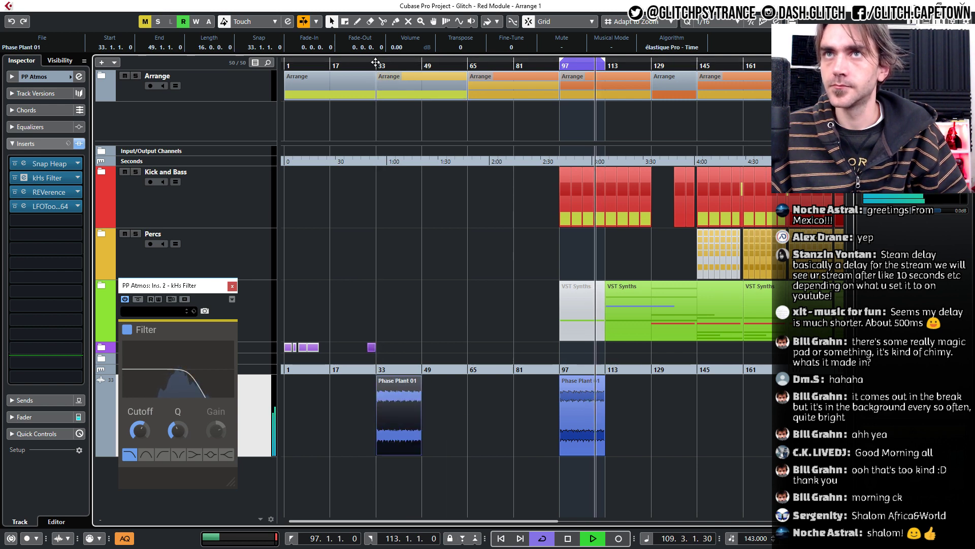
Fill bars 65 to 97 of the Kick and Bass folder with copies of its existing parts.
{"action": "scroll", "coordinate": [571, 227], "scroll_direction": "up", "scroll_amount": 2}
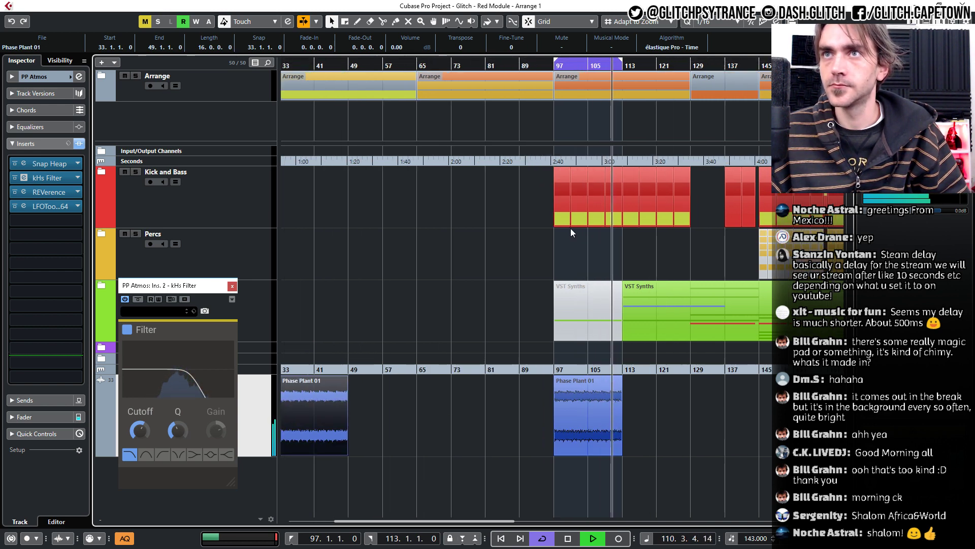
{"action": "scroll", "coordinate": [571, 228], "scroll_direction": "left", "scroll_amount": 3}
{"action": "mouse_move", "coordinate": [677, 216]}
{"action": "left_mouse_down"}
{"action": "mouse_move", "coordinate": [538, 209]}
{"action": "mouse_move", "coordinate": [671, 203]}
{"action": "left_mouse_up"}
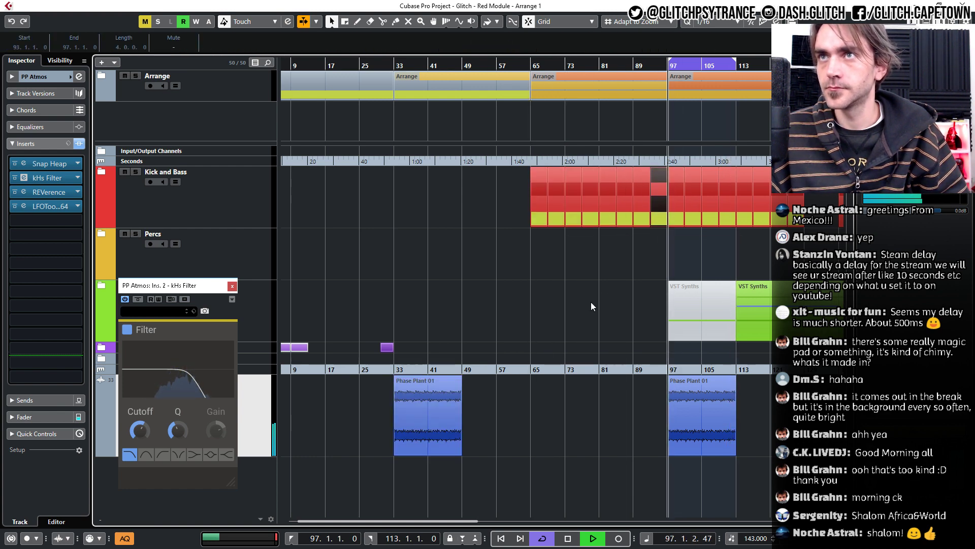
Repeat the Phase Plant 01 clip at bar 33 so the copies fill bars 49 to 97.
{"action": "left_click", "coordinate": [428, 412]}
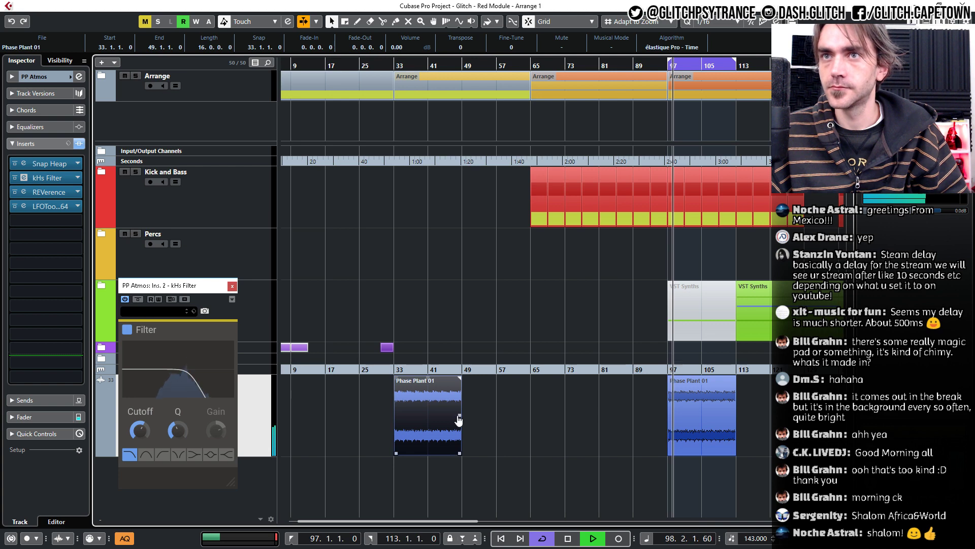
{"action": "left_click_drag", "start_coordinate": [458, 416], "coordinate": [668, 416]}
{"action": "scroll", "coordinate": [586, 318], "scroll_direction": "right", "scroll_amount": 3}
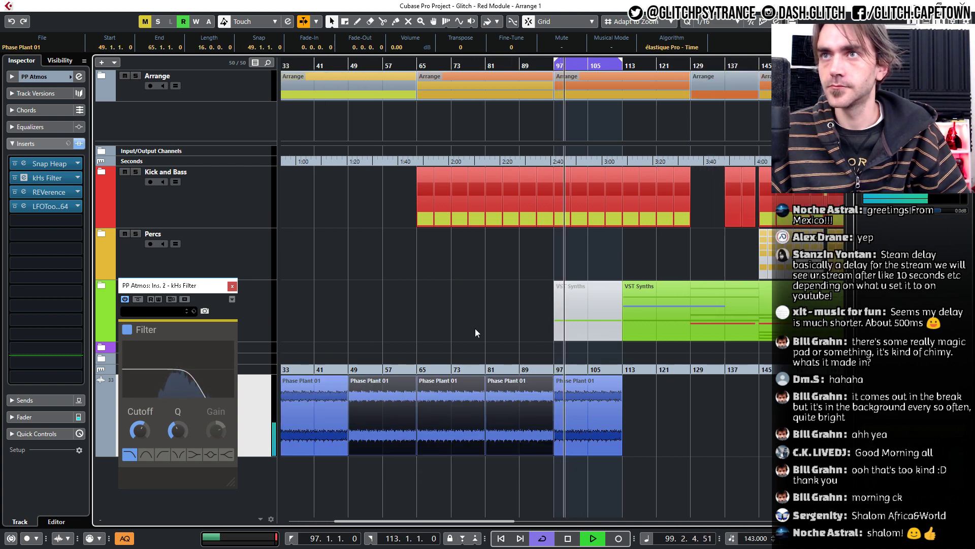
Enable automation writing on kHs Filter, record a cutoff drop to about 647 Hz, close it, and enlarge the cutoff automation lane.
{"action": "left_click", "coordinate": [159, 299]}
{"action": "left_click_drag", "start_coordinate": [140, 430], "coordinate": [140, 437]}
{"action": "left_click", "coordinate": [232, 286]}
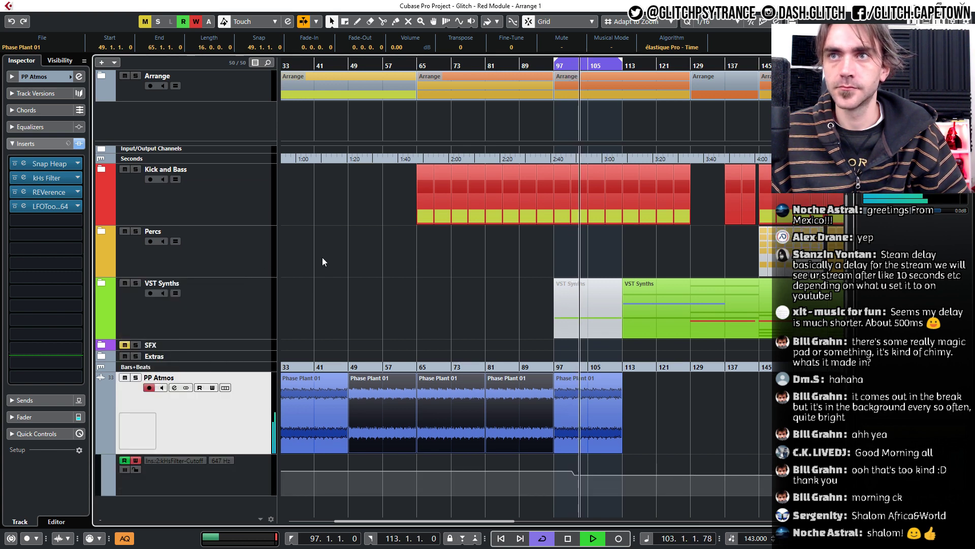
{"action": "key", "text": "h"}
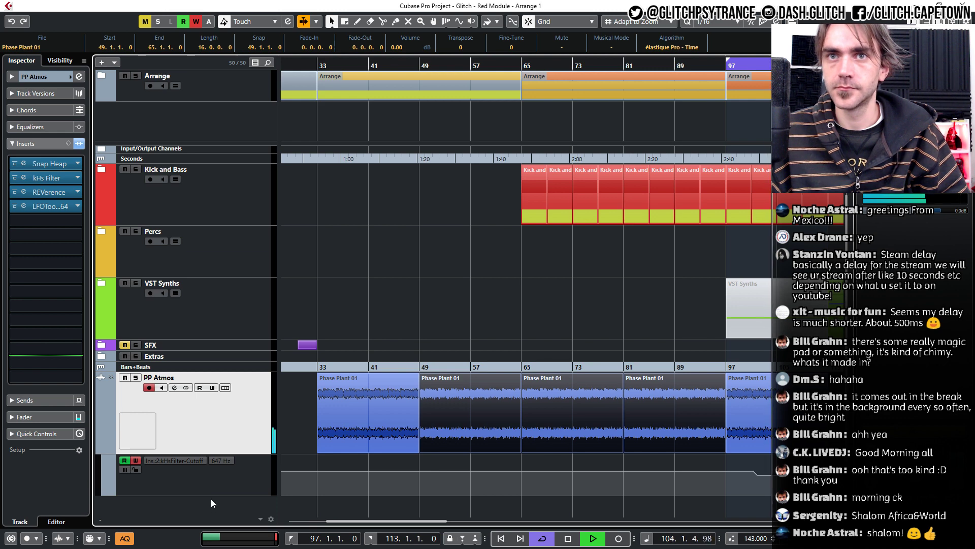
{"action": "left_click_drag", "start_coordinate": [210, 495], "coordinate": [213, 546]}
Delete the higher recorded cutoff automation point just after bar 97 and stop playback.
{"action": "scroll", "coordinate": [379, 325], "scroll_direction": "down", "scroll_amount": 3}
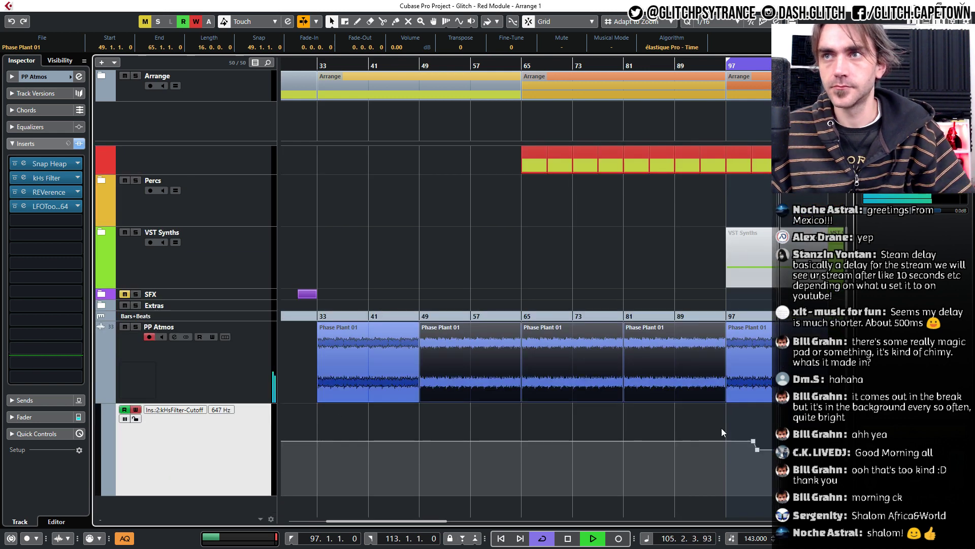
{"action": "left_click_drag", "start_coordinate": [756, 429], "coordinate": [735, 447]}
{"action": "key", "text": "Delete"}
{"action": "left_click", "coordinate": [479, 480]}
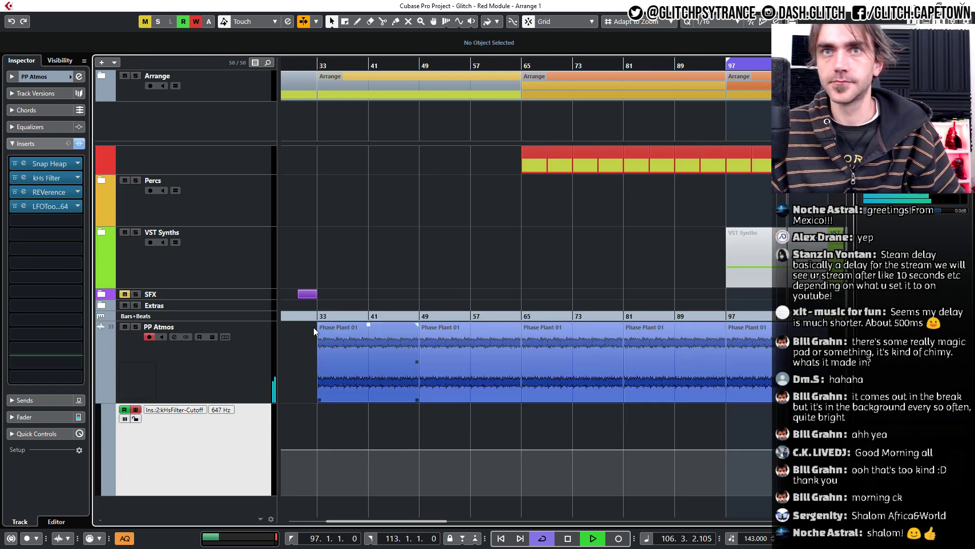
{"action": "key", "text": "space"}
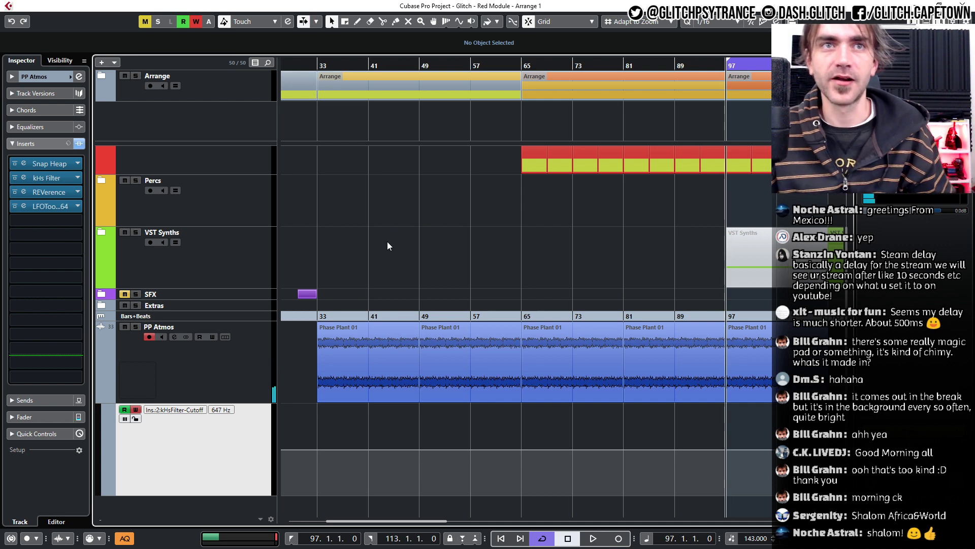
Inspect the Snap Heap and kHs Filter plug-in settings on the PP Atmos track.
{"action": "left_click", "coordinate": [226, 390]}
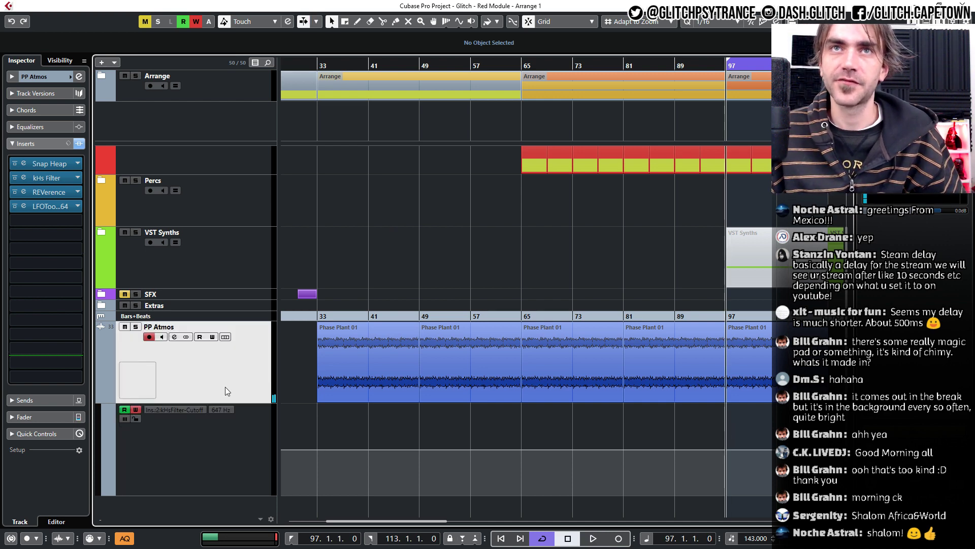
{"action": "left_click", "coordinate": [23, 165]}
{"action": "left_click", "coordinate": [221, 69]}
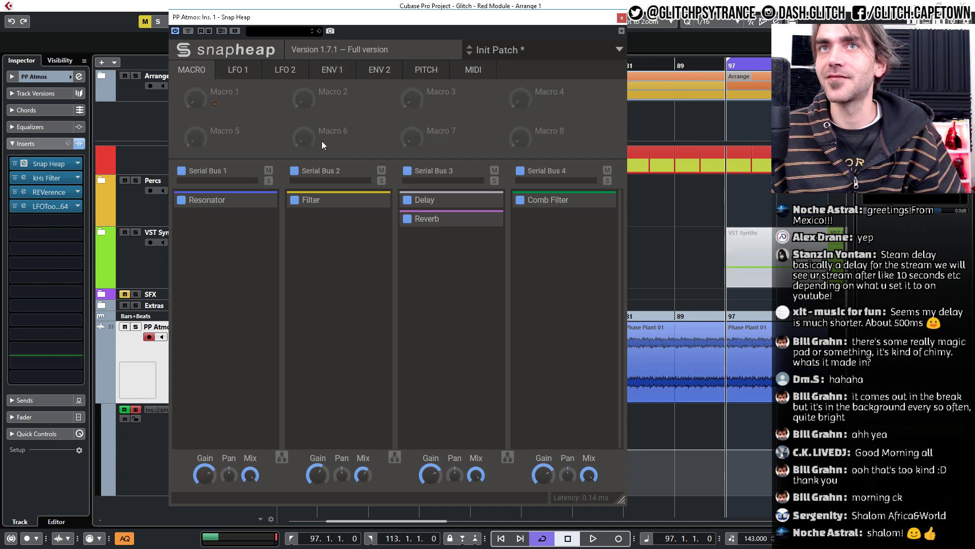
{"action": "left_click", "coordinate": [621, 18]}
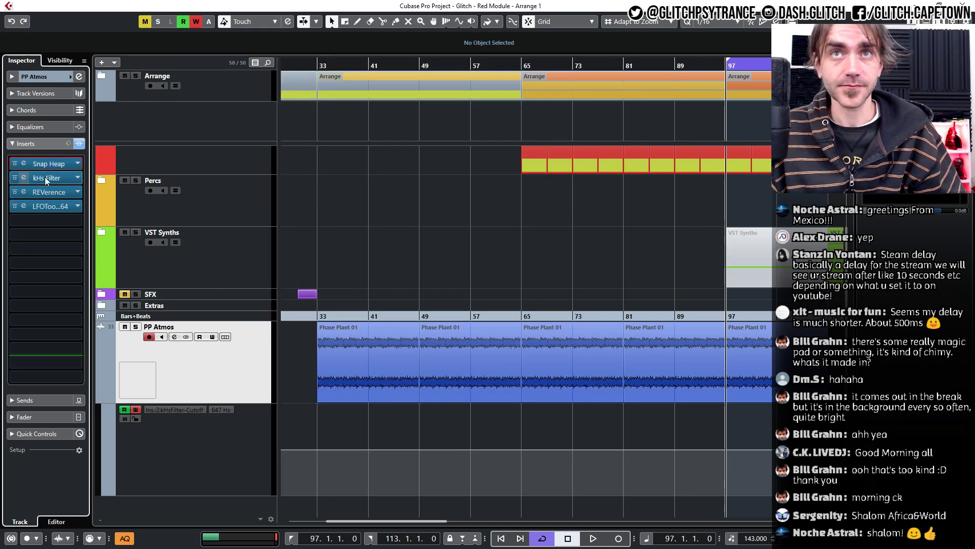
{"action": "left_click", "coordinate": [26, 177]}
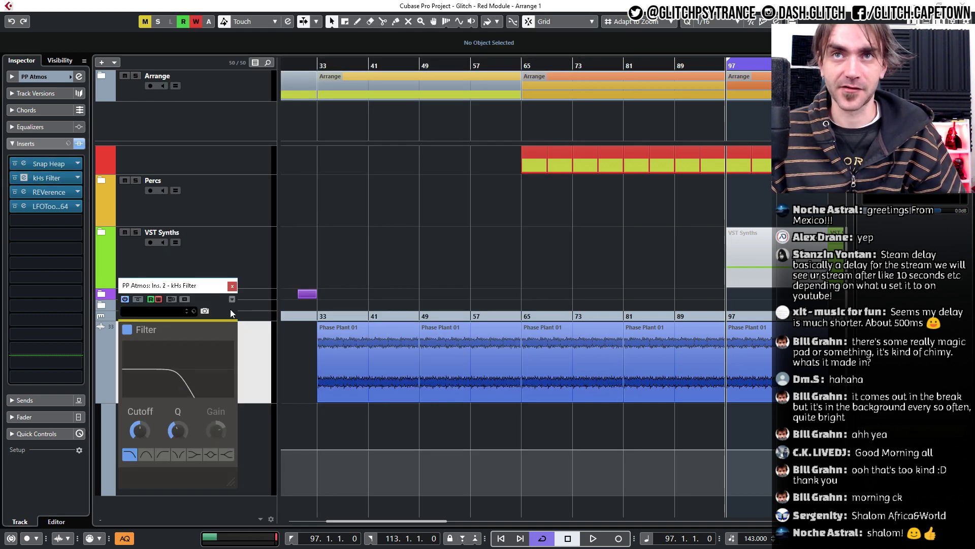
{"action": "left_click", "coordinate": [232, 286]}
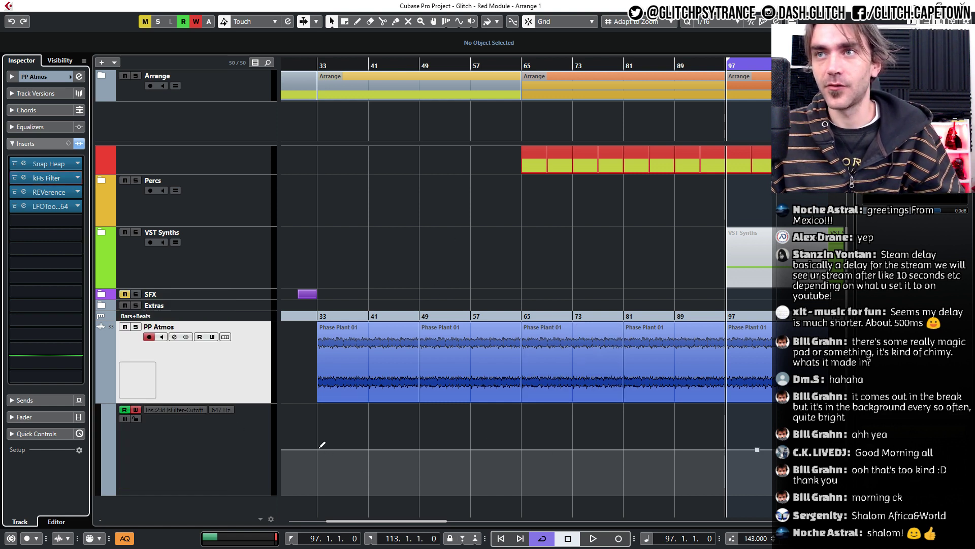
Draw a rising kHs Filter cutoff automation with a point of 18.39 at bar 33 and one of 61.49 at bar 64.
{"action": "left_click_drag", "start_coordinate": [319, 448], "coordinate": [313, 479]}
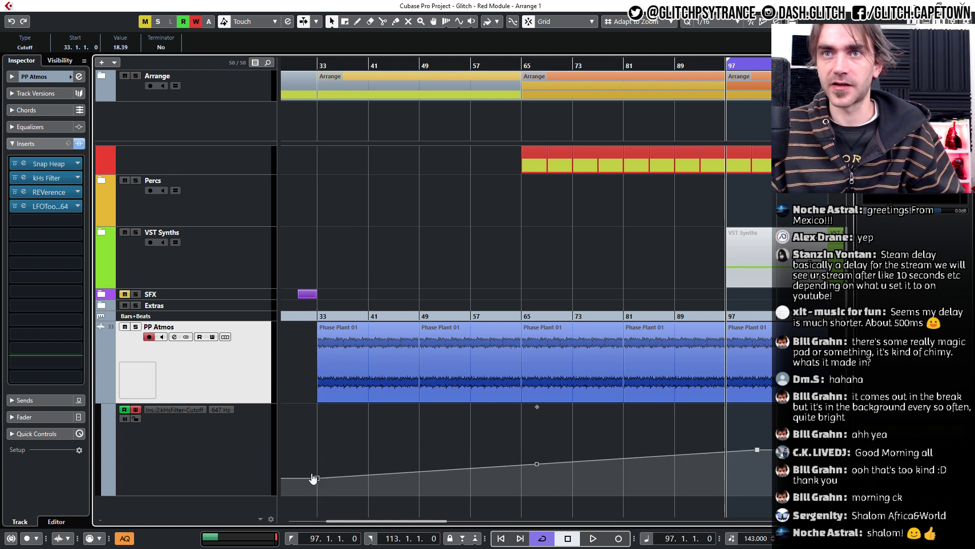
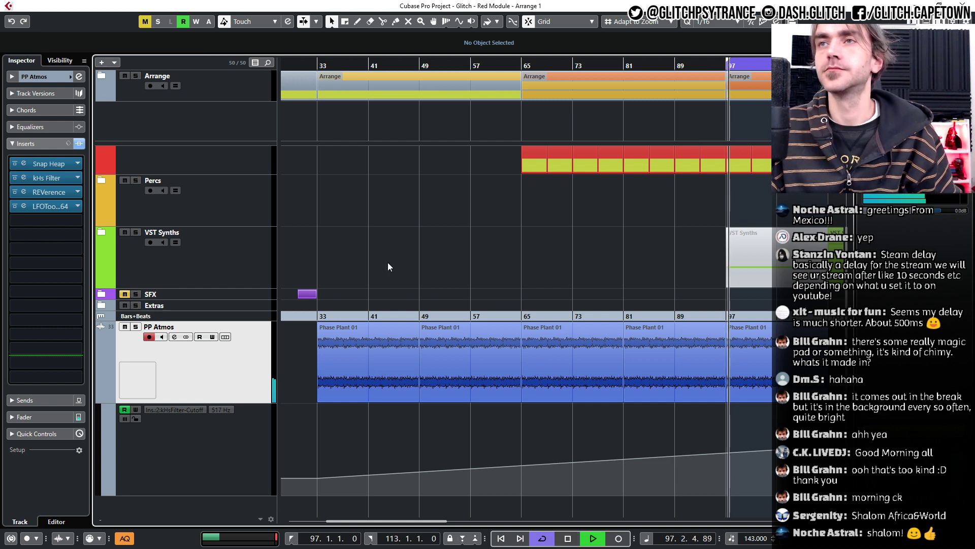
{"action": "scroll", "coordinate": [388, 262], "scroll_direction": "down", "scroll_amount": 2, "text": "ctrl"}
{"action": "left_click_drag", "start_coordinate": [417, 66], "coordinate": [456, 427]}
{"action": "left_click_drag", "start_coordinate": [520, 464], "coordinate": [506, 444]}
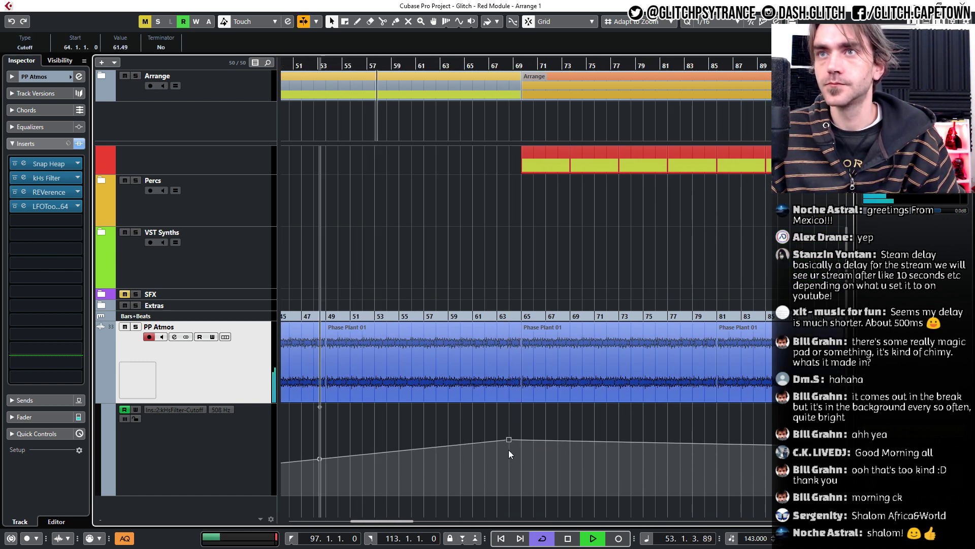
Expand the VST Synths folder track in the zoomed-out arrangement.
{"action": "scroll", "coordinate": [501, 386], "scroll_direction": "down", "scroll_amount": 3, "text": "ctrl"}
{"action": "left_click", "coordinate": [105, 227]}
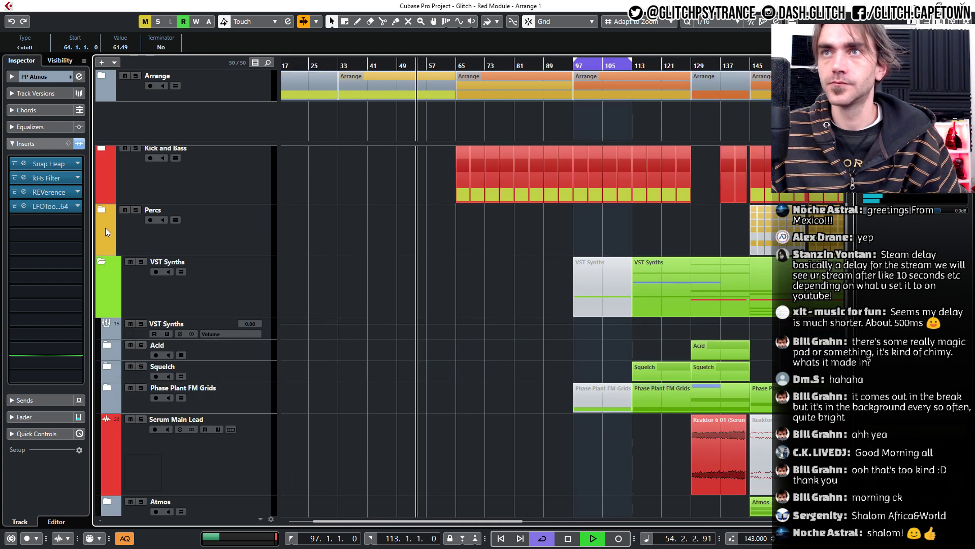
Expand the Phase Plant FM Grids folder and copy a later Delay 1 (D) clip to bar 64 on the same track.
{"action": "scroll", "coordinate": [446, 346], "scroll_direction": "down", "scroll_amount": 3}
{"action": "left_click", "coordinate": [106, 240]}
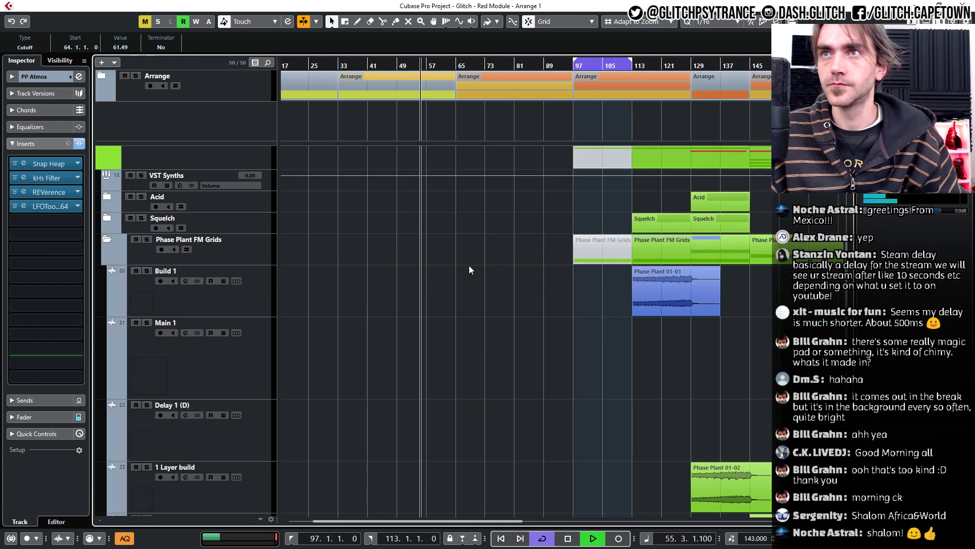
{"action": "scroll", "coordinate": [589, 307], "scroll_direction": "down", "scroll_amount": 3}
{"action": "scroll", "coordinate": [574, 304], "scroll_direction": "right", "scroll_amount": 6}
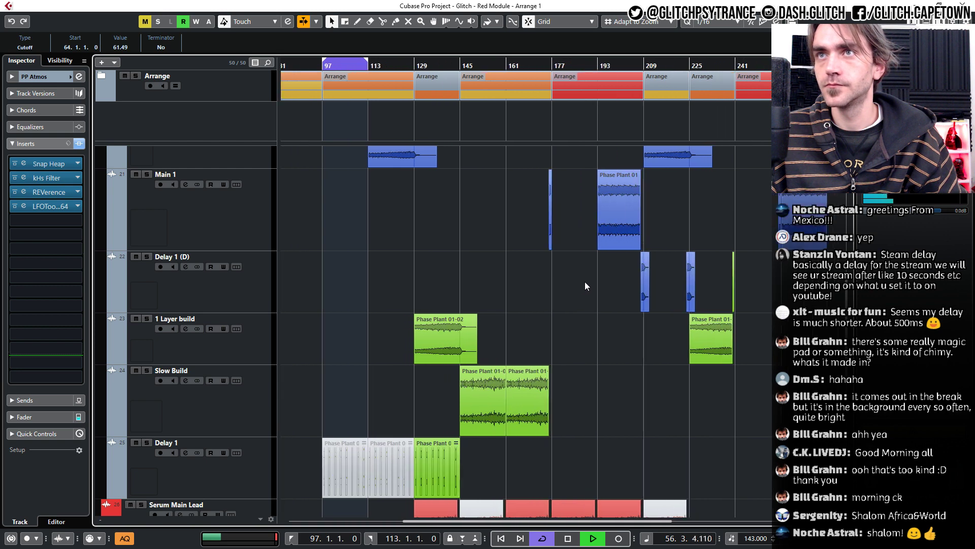
{"action": "scroll", "coordinate": [717, 294], "scroll_direction": "left", "scroll_amount": 4}
{"action": "left_click_drag", "start_coordinate": [759, 300], "coordinate": [346, 300]}
{"action": "scroll", "coordinate": [343, 300], "scroll_direction": "up", "scroll_amount": 6}
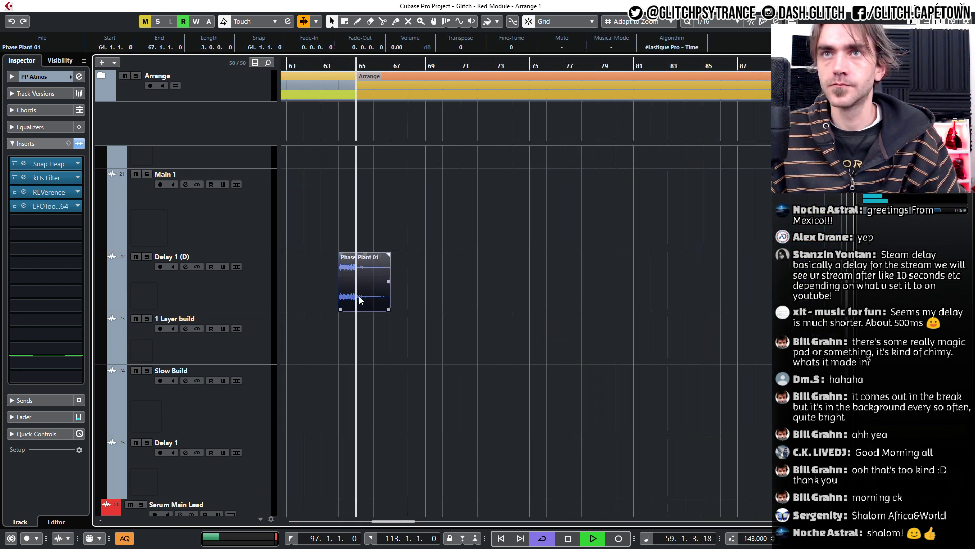
Curve the cutoff automation drop between bars 63 and 64 and trim the PP Atmos clip before bar 65 to end at bar 64.
{"action": "scroll", "coordinate": [357, 300], "scroll_direction": "down", "scroll_amount": 6}
{"action": "mouse_move", "coordinate": [339, 440]}
{"action": "left_mouse_down"}
{"action": "mouse_move", "coordinate": [328, 426]}
{"action": "mouse_move", "coordinate": [338, 486]}
{"action": "mouse_move", "coordinate": [334, 452]}
{"action": "left_mouse_up"}
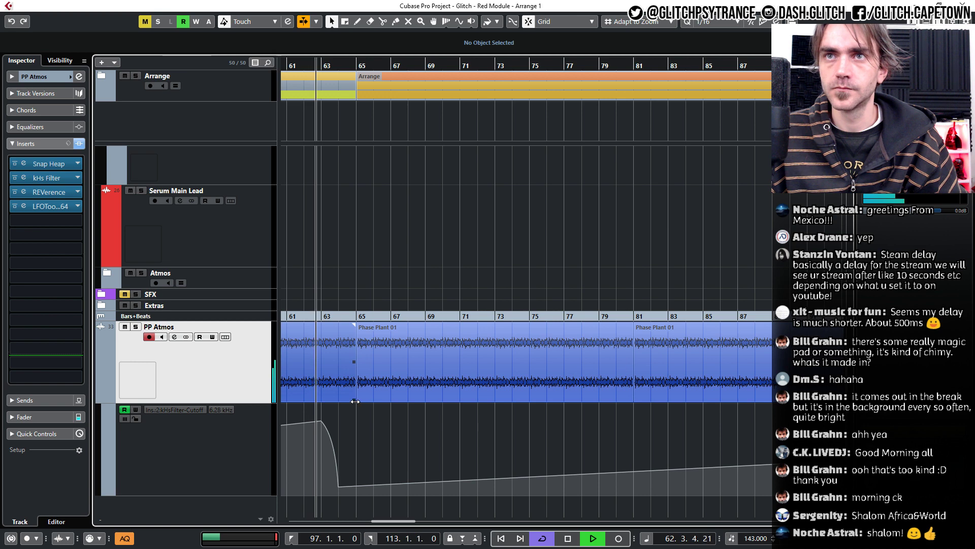
{"action": "left_click_drag", "start_coordinate": [354, 400], "coordinate": [339, 401]}
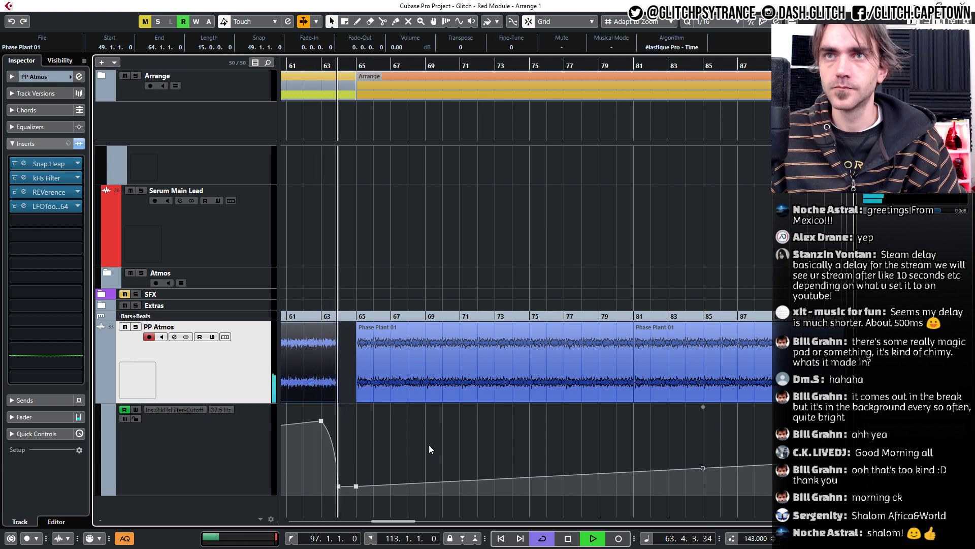
{"action": "scroll", "coordinate": [419, 441], "scroll_direction": "down", "scroll_amount": 3}
{"action": "scroll", "coordinate": [417, 441], "scroll_direction": "left", "scroll_amount": 3}
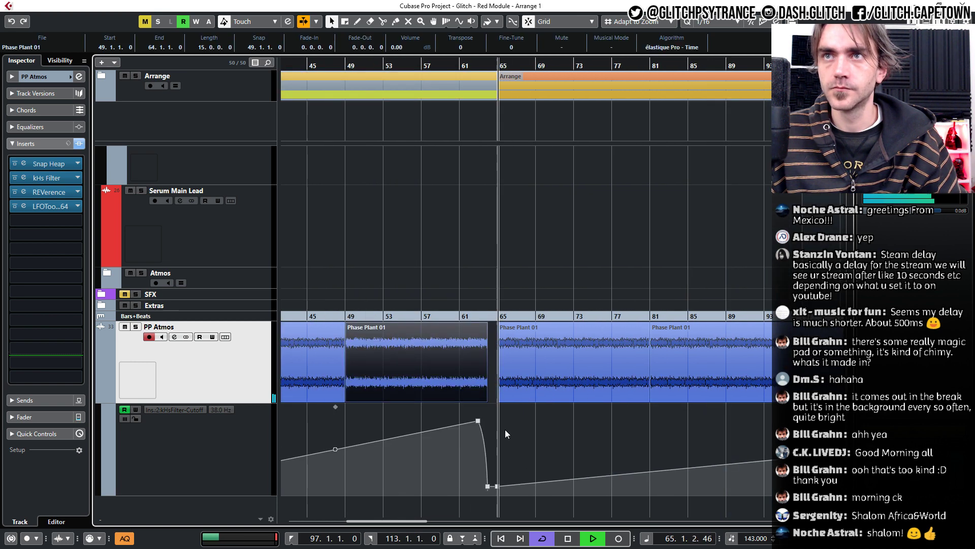
{"action": "scroll", "coordinate": [519, 480], "scroll_direction": "up", "scroll_amount": 3}
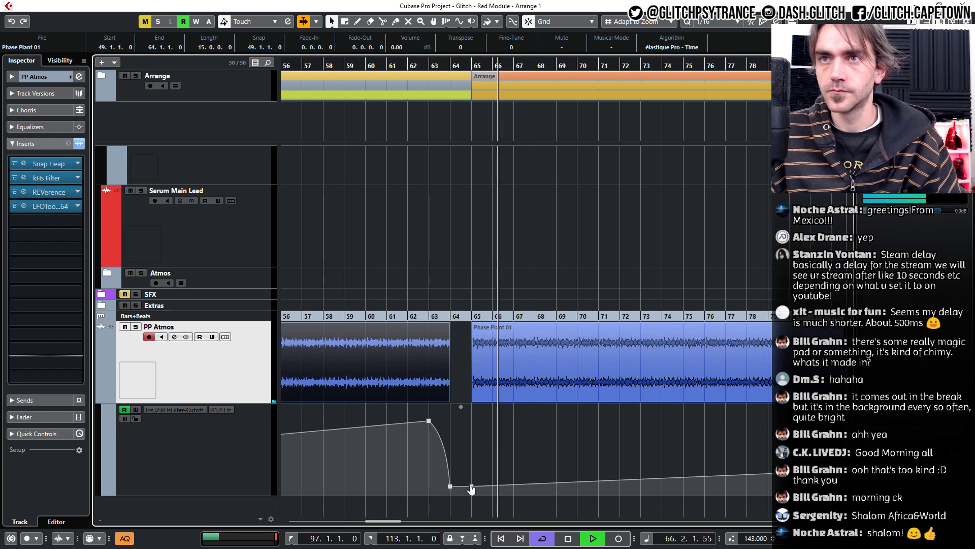
Set the PP Atmos cutoff automation point at bar 65 to 5.17.
{"action": "left_click", "coordinate": [472, 487]}
{"action": "left_click_drag", "start_coordinate": [472, 487], "coordinate": [472, 490]}
{"action": "scroll", "coordinate": [474, 403], "scroll_direction": "right", "scroll_amount": 3}
{"action": "scroll", "coordinate": [472, 401], "scroll_direction": "down", "scroll_amount": 3}
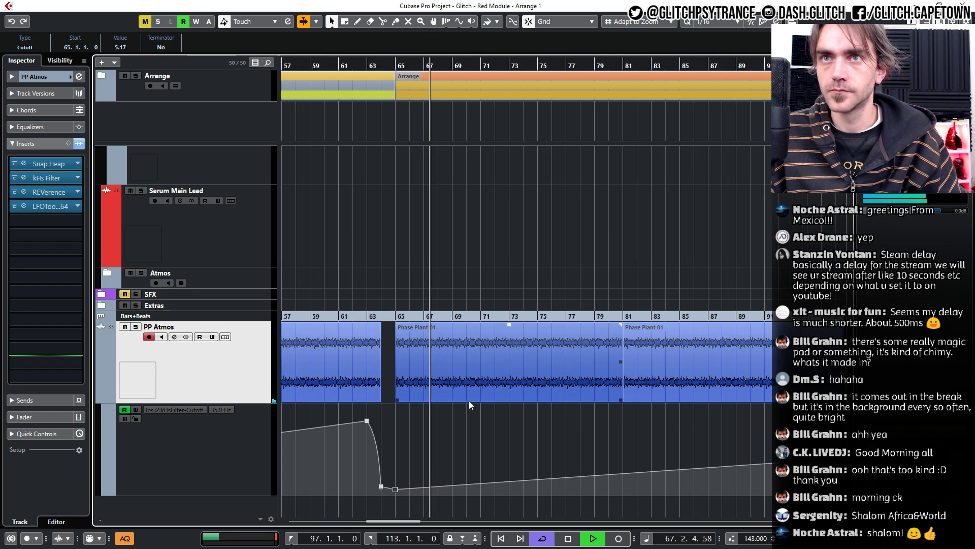
Move the end point of the second PP Atmos cutoff rise to bar 97 with a value of 74.71.
{"action": "scroll", "coordinate": [454, 399], "scroll_direction": "right", "scroll_amount": 3}
{"action": "scroll", "coordinate": [454, 398], "scroll_direction": "up", "scroll_amount": 4}
{"action": "scroll", "coordinate": [527, 384], "scroll_direction": "left", "scroll_amount": 5}
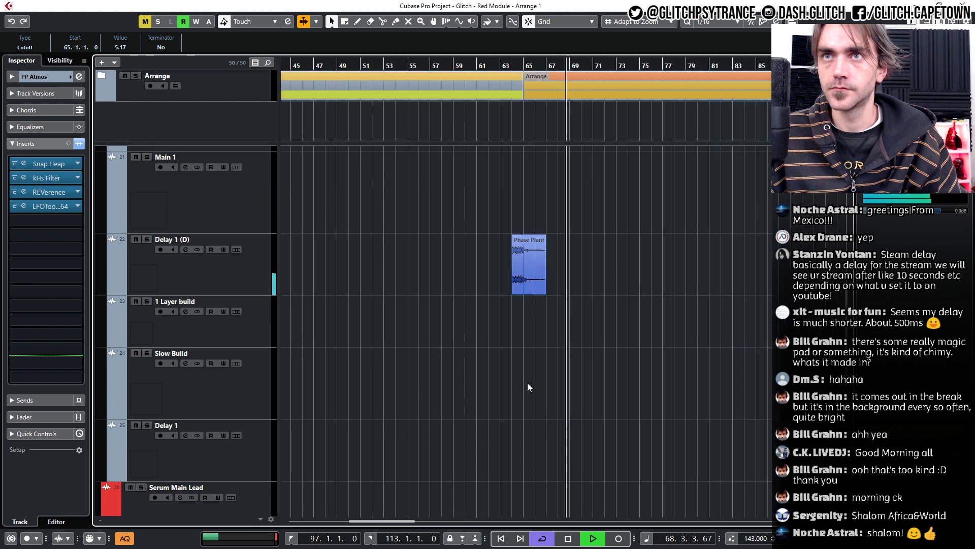
{"action": "scroll", "coordinate": [599, 387], "scroll_direction": "up", "scroll_amount": 4}
{"action": "scroll", "coordinate": [654, 390], "scroll_direction": "right", "scroll_amount": 3}
{"action": "scroll", "coordinate": [629, 390], "scroll_direction": "down", "scroll_amount": 6}
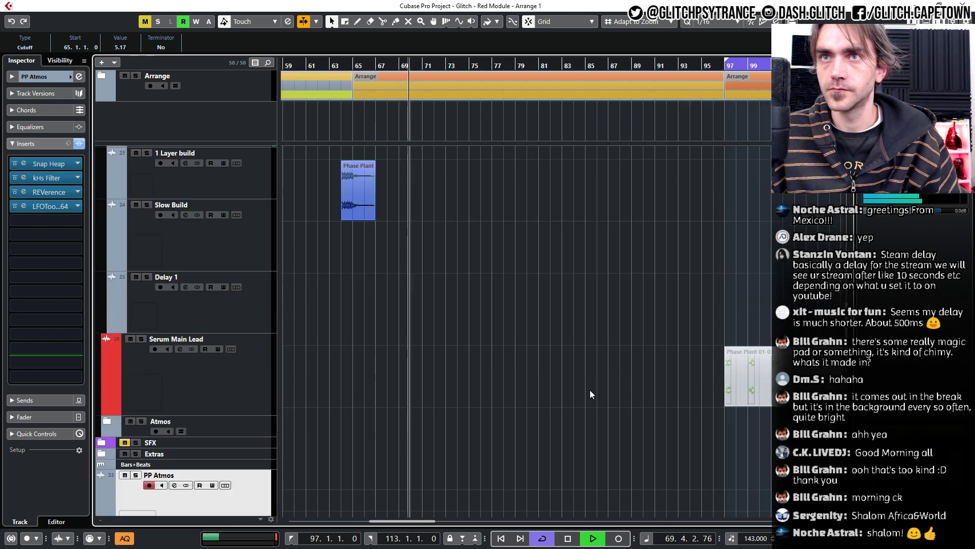
{"action": "left_click_drag", "start_coordinate": [818, 449], "coordinate": [726, 427]}
{"action": "scroll", "coordinate": [738, 437], "scroll_direction": "down", "scroll_amount": 1}
{"action": "scroll", "coordinate": [739, 437], "scroll_direction": "down", "scroll_amount": 2}
{"action": "scroll", "coordinate": [673, 449], "scroll_direction": "right", "scroll_amount": 5}
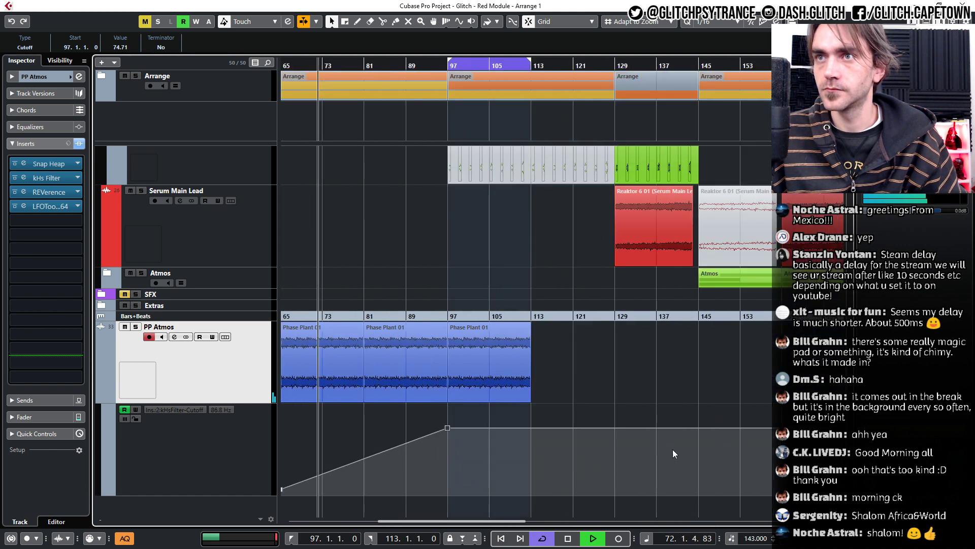
Raise the cutoff automation further with a point at bar 129 and repeat the last PP Atmos clip from bar 113 to 129.
{"action": "scroll", "coordinate": [540, 425], "scroll_direction": "up", "scroll_amount": 5}
{"action": "scroll", "coordinate": [541, 426], "scroll_direction": "down", "scroll_amount": 5}
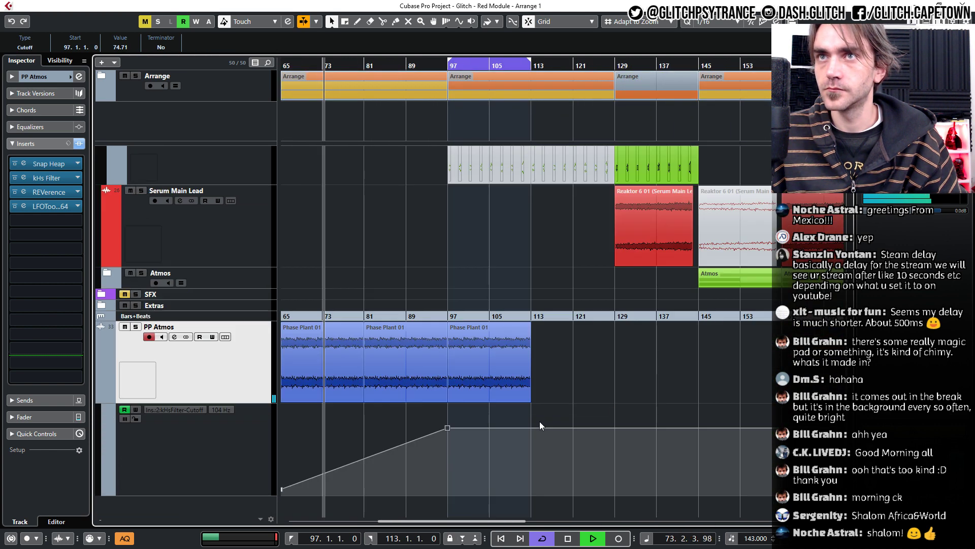
{"action": "left_click_drag", "start_coordinate": [583, 428], "coordinate": [615, 406]}
{"action": "left_click", "coordinate": [521, 366]}
{"action": "left_click_drag", "start_coordinate": [529, 362], "coordinate": [556, 361]}
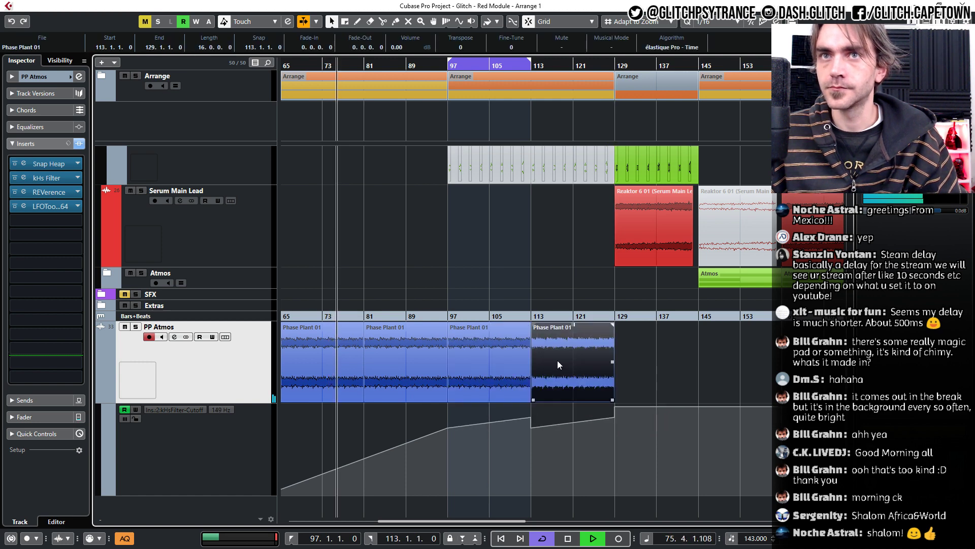
Raise the PP Atmos cutoff automation point at bar 65 to 9.20.
{"action": "scroll", "coordinate": [551, 364], "scroll_direction": "left", "scroll_amount": 5}
{"action": "left_click", "coordinate": [564, 487]}
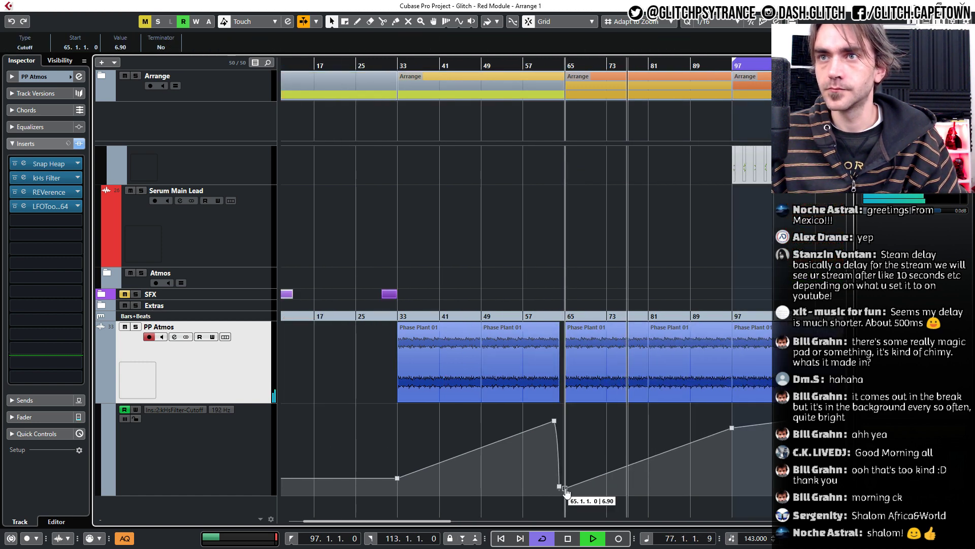
{"action": "scroll", "coordinate": [561, 494], "scroll_direction": "up", "scroll_amount": 6}
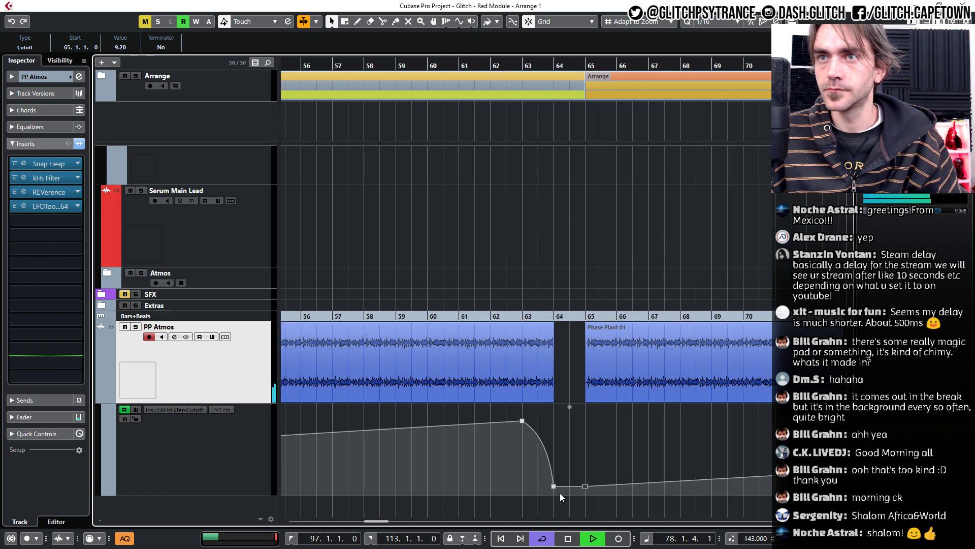
{"action": "scroll", "coordinate": [566, 480], "scroll_direction": "down", "scroll_amount": 4}
{"action": "scroll", "coordinate": [572, 468], "scroll_direction": "right", "scroll_amount": 4}
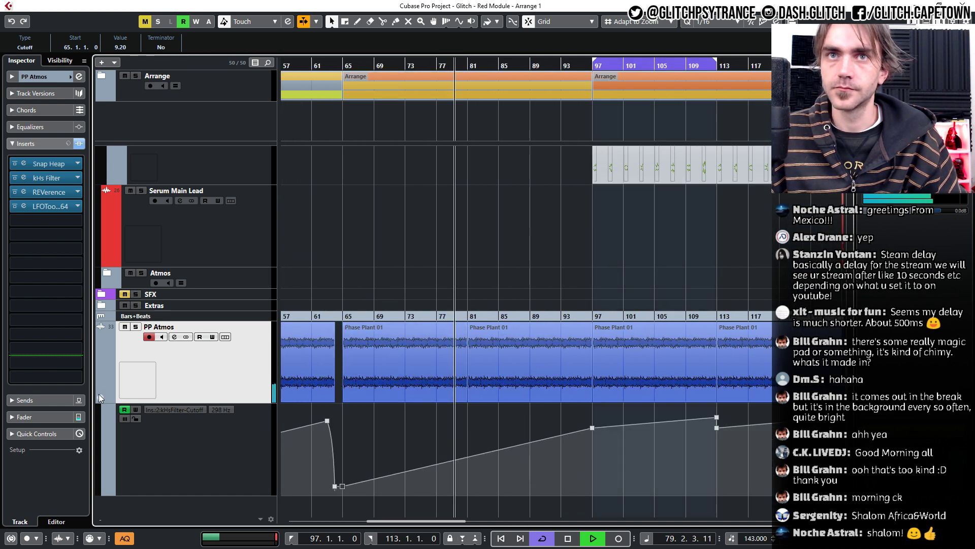
Hide the PP Atmos automation, collapse the Phase Plant FM Grids folder and move the PP Atmos track into the Atmos folder.
{"action": "scroll", "coordinate": [98, 394], "scroll_direction": "up", "scroll_amount": 12}
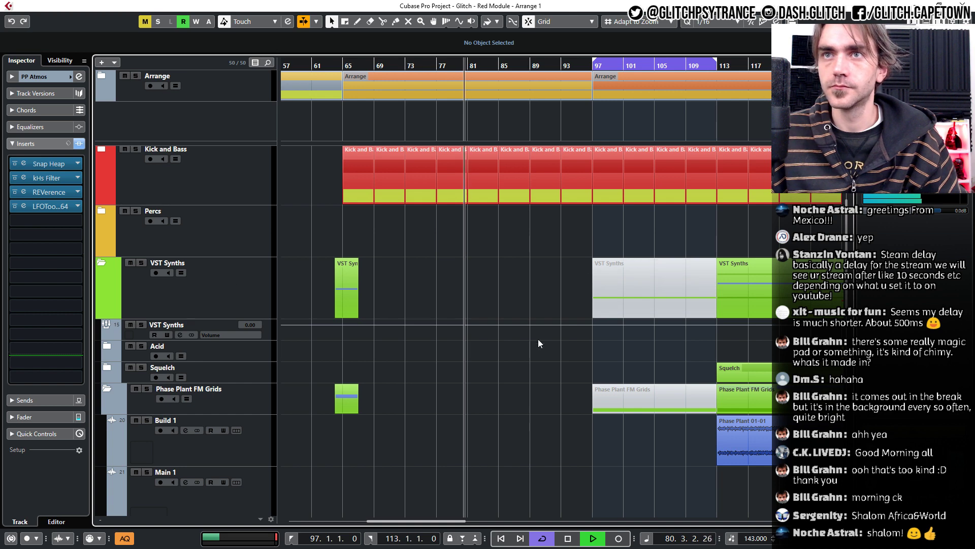
{"action": "scroll", "coordinate": [525, 328], "scroll_direction": "down", "scroll_amount": 8}
{"action": "scroll", "coordinate": [525, 327], "scroll_direction": "up", "scroll_amount": 5}
{"action": "scroll", "coordinate": [526, 327], "scroll_direction": "up", "scroll_amount": 2}
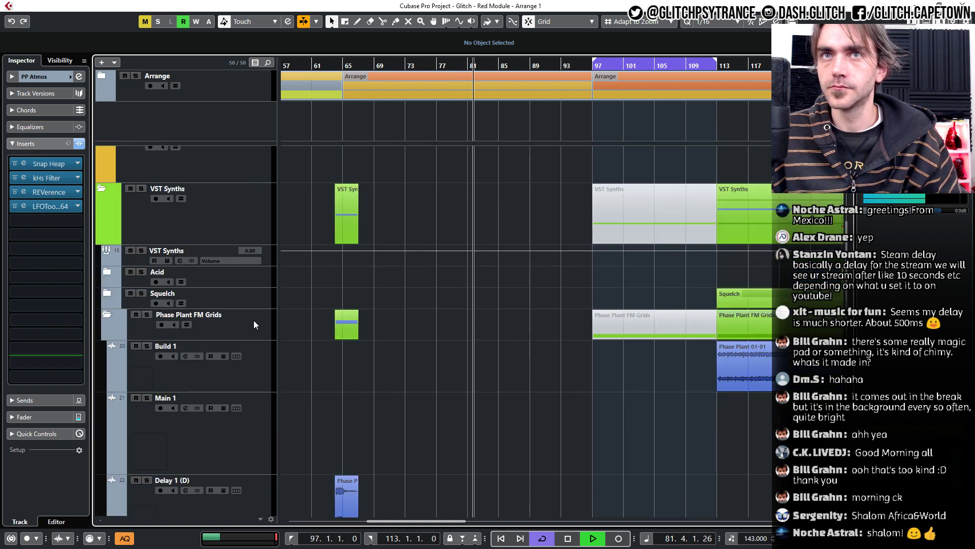
{"action": "left_click", "coordinate": [108, 314]}
{"action": "scroll", "coordinate": [528, 332], "scroll_direction": "down", "scroll_amount": 2}
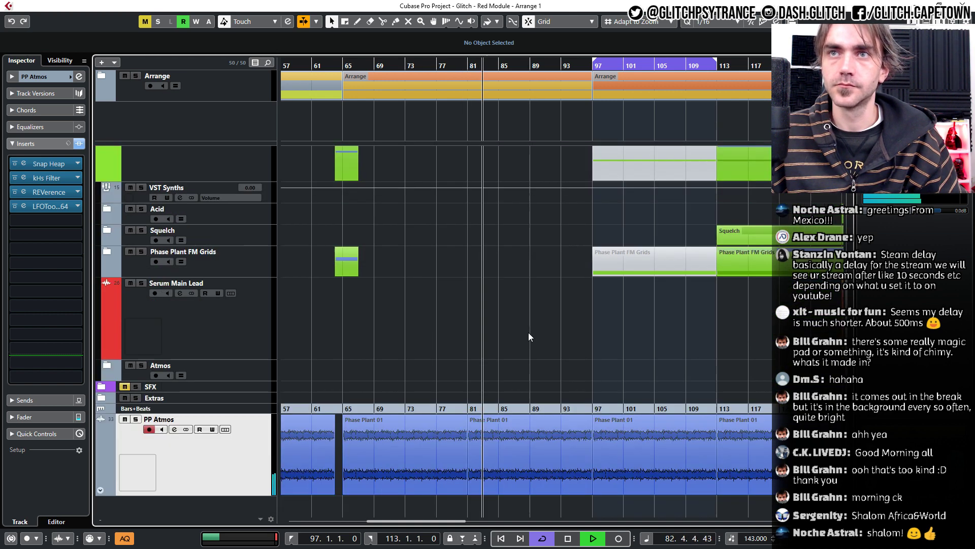
{"action": "left_click_drag", "start_coordinate": [229, 373], "coordinate": [230, 375]}
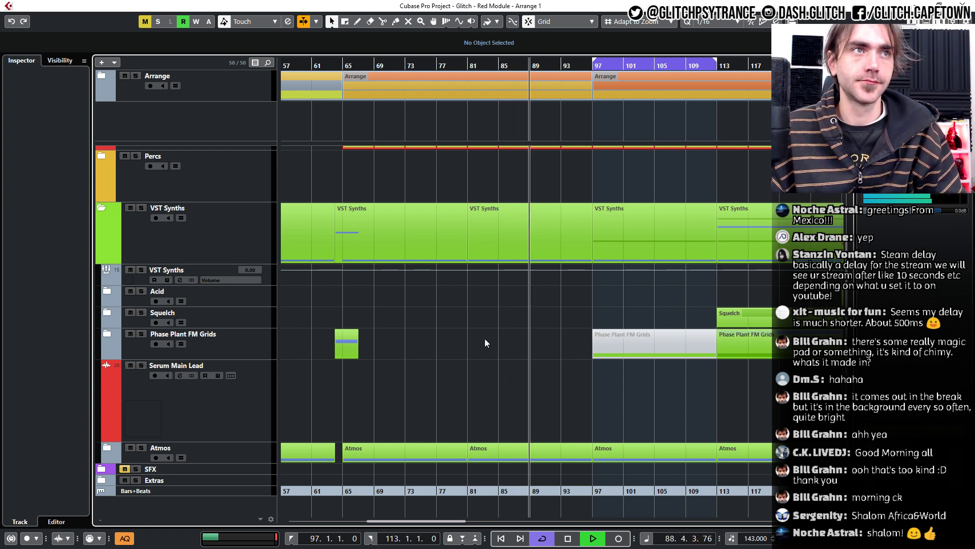
Shorten the Kick and Bass part before bar 97 to end at bar 96.
{"action": "scroll", "coordinate": [490, 329], "scroll_direction": "down", "scroll_amount": 2, "text": "ctrl"}
{"action": "scroll", "coordinate": [492, 335], "scroll_direction": "right", "scroll_amount": 3}
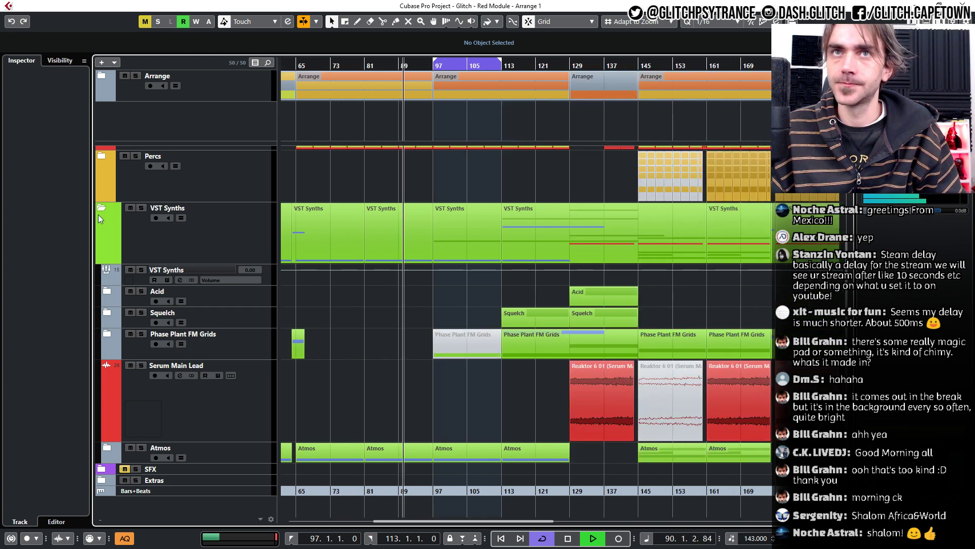
{"action": "scroll", "coordinate": [398, 427], "scroll_direction": "up", "scroll_amount": 3, "text": "ctrl"}
{"action": "scroll", "coordinate": [476, 373], "scroll_direction": "up", "scroll_amount": 3}
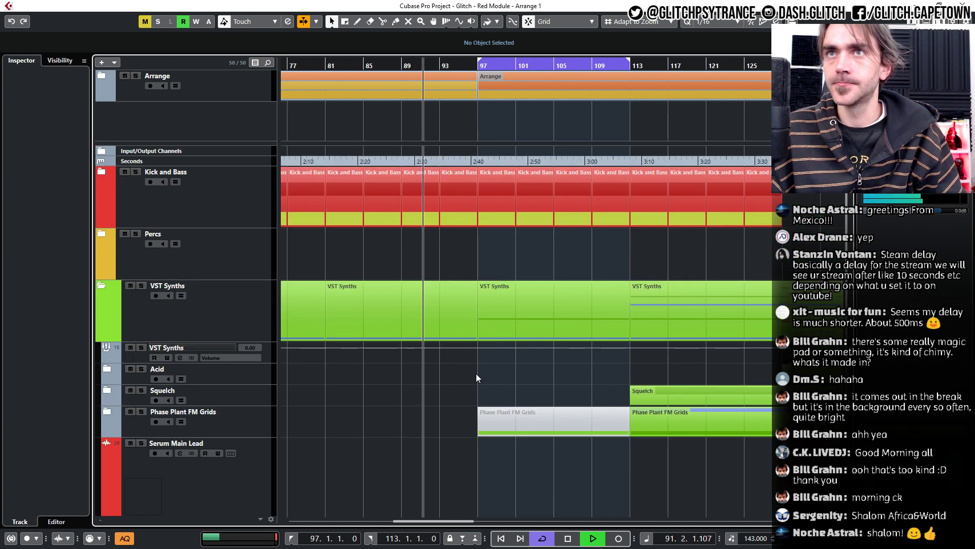
{"action": "scroll", "coordinate": [479, 197], "scroll_direction": "up", "scroll_amount": 2, "text": "ctrl"}
{"action": "left_click_drag", "start_coordinate": [469, 223], "coordinate": [424, 230]}
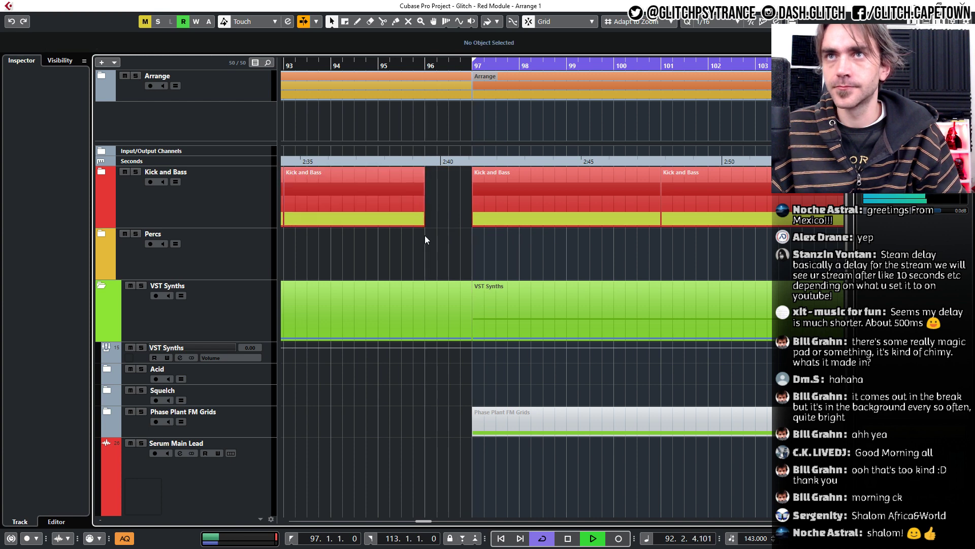
Shorten the Atmos folder part before bar 97 to end at bar 96 and check the PP Atmos clip inside the folder.
{"action": "scroll", "coordinate": [435, 274], "scroll_direction": "down", "scroll_amount": 3}
{"action": "left_click_drag", "start_coordinate": [471, 458], "coordinate": [425, 457]}
{"action": "left_click", "coordinate": [105, 447]}
{"action": "scroll", "coordinate": [325, 406], "scroll_direction": "down", "scroll_amount": 5}
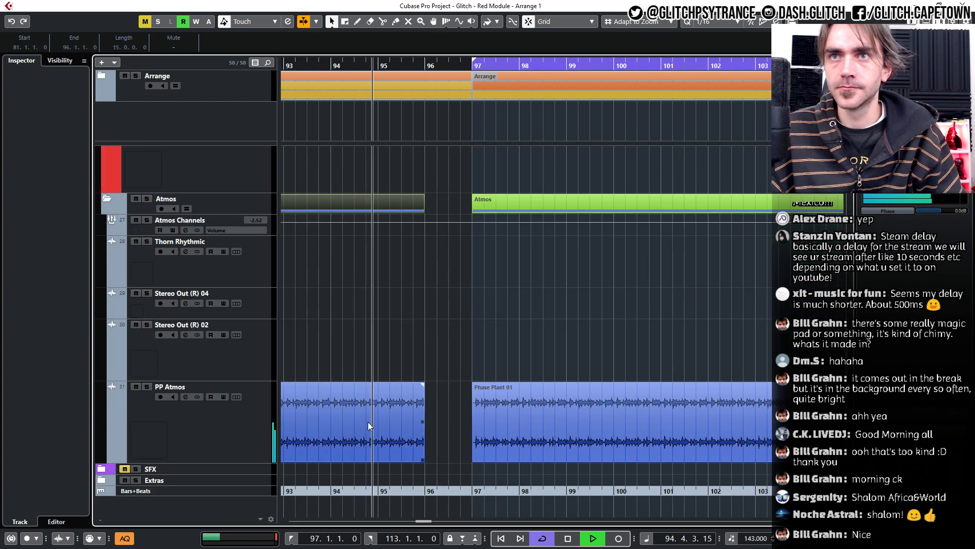
{"action": "left_click", "coordinate": [368, 421]}
{"action": "scroll", "coordinate": [379, 47], "scroll_direction": "up", "scroll_amount": 1}
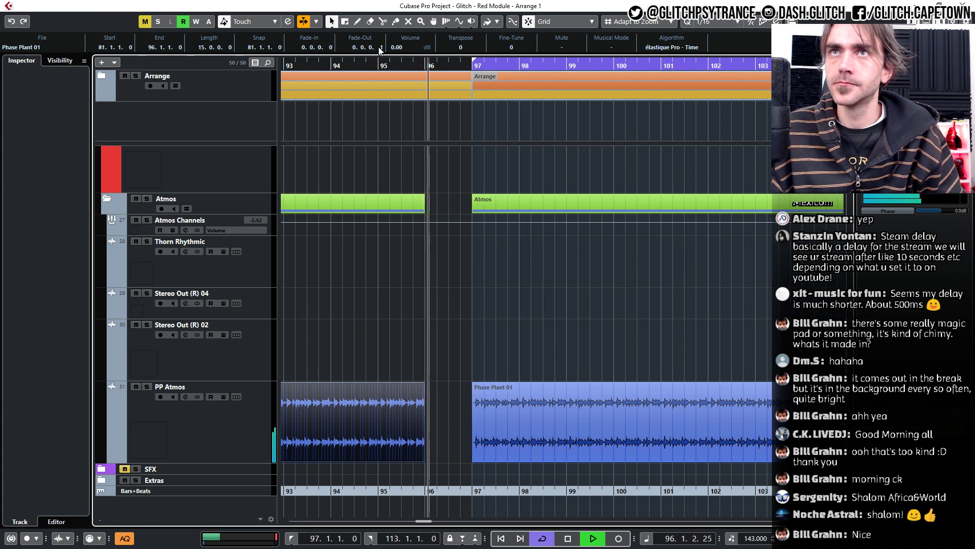
{"action": "left_click", "coordinate": [107, 199]}
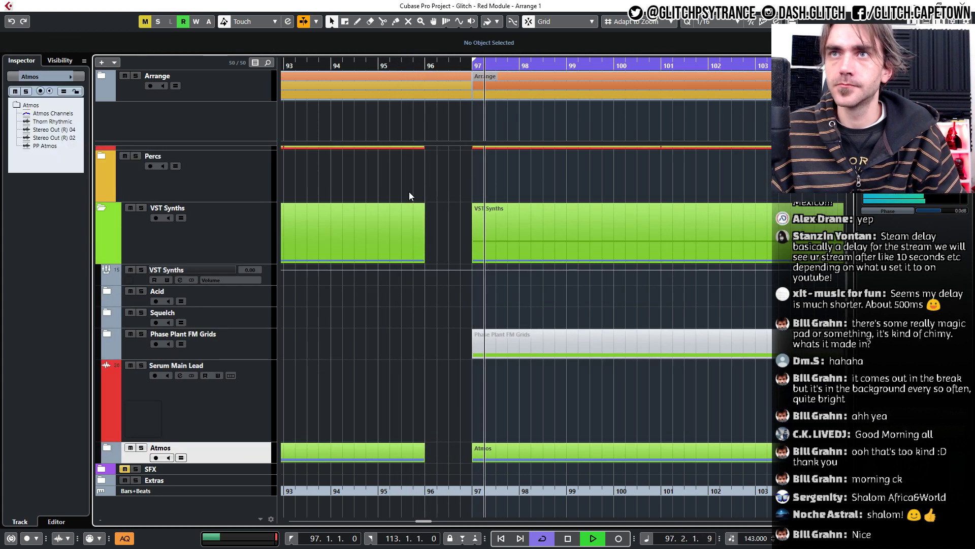
Copy the Delay 1 clip from bar 129 to bar 81 and trim the copy's start to bar 94.
{"action": "scroll", "coordinate": [437, 210], "scroll_direction": "down", "scroll_amount": 1}
{"action": "scroll", "coordinate": [437, 210], "scroll_direction": "down", "scroll_amount": 1}
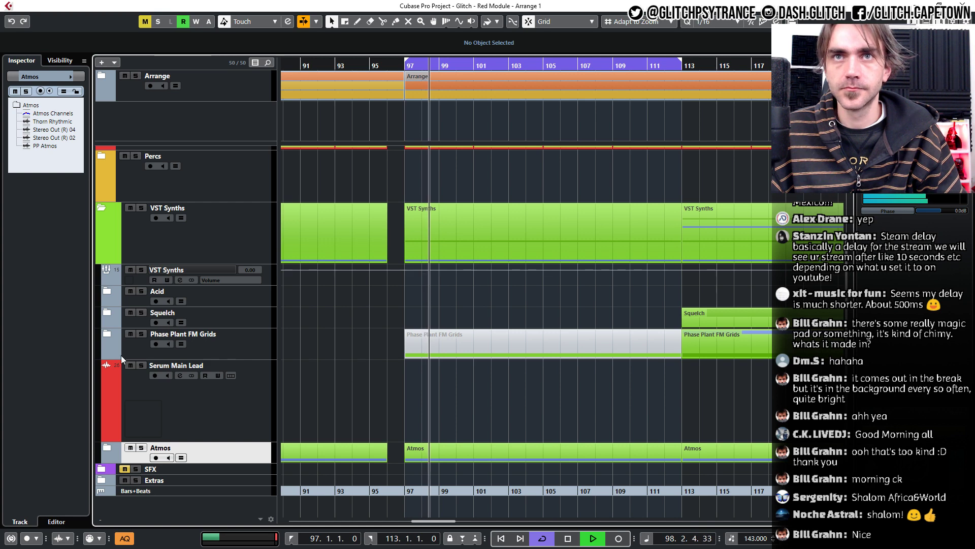
{"action": "left_click", "coordinate": [110, 334]}
{"action": "scroll", "coordinate": [531, 318], "scroll_direction": "down", "scroll_amount": 6}
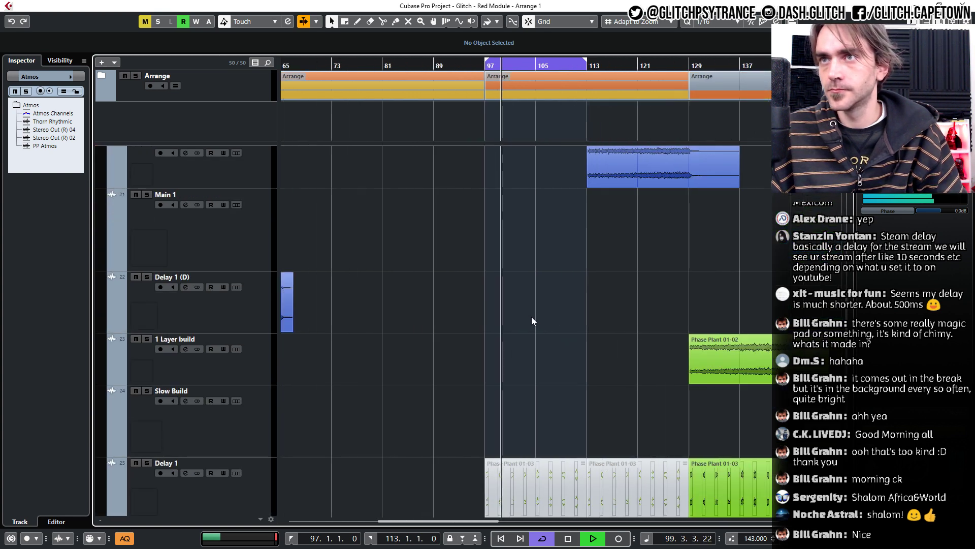
{"action": "scroll", "coordinate": [533, 318], "scroll_direction": "down", "scroll_amount": 2}
{"action": "left_click_drag", "start_coordinate": [744, 363], "coordinate": [441, 360]}
{"action": "scroll", "coordinate": [441, 361], "scroll_direction": "up", "scroll_amount": 3}
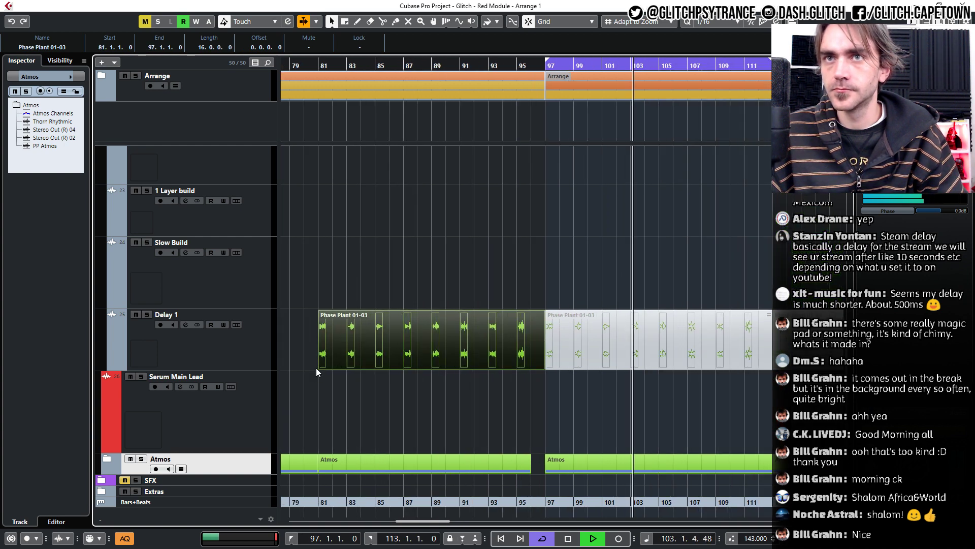
{"action": "left_click_drag", "start_coordinate": [318, 367], "coordinate": [453, 367]}
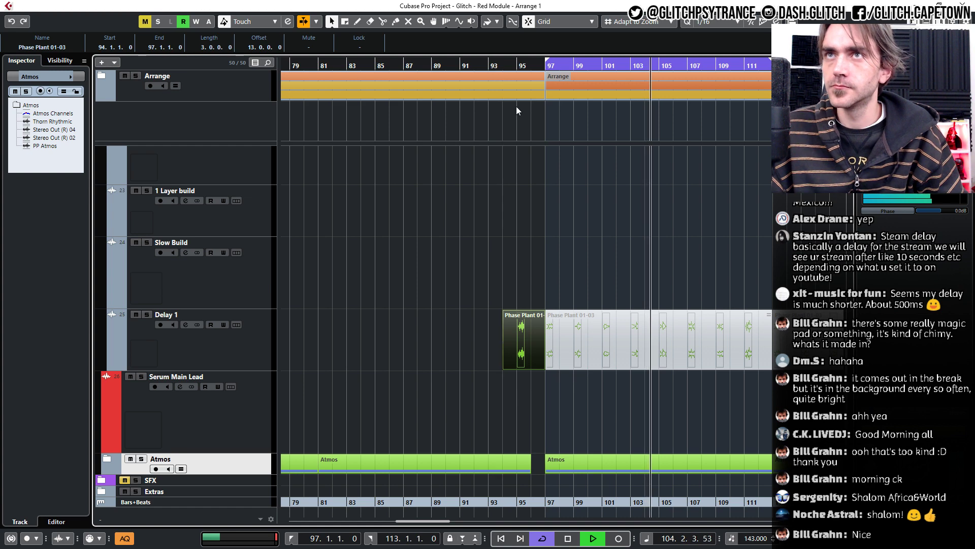
Continue playback from about bar 91 and unmute the two Delay 1 clips between bars 97 and 129.
{"action": "left_click", "coordinate": [467, 66]}
{"action": "scroll", "coordinate": [520, 223], "scroll_direction": "down", "scroll_amount": 4}
{"action": "scroll", "coordinate": [522, 228], "scroll_direction": "right", "scroll_amount": 4}
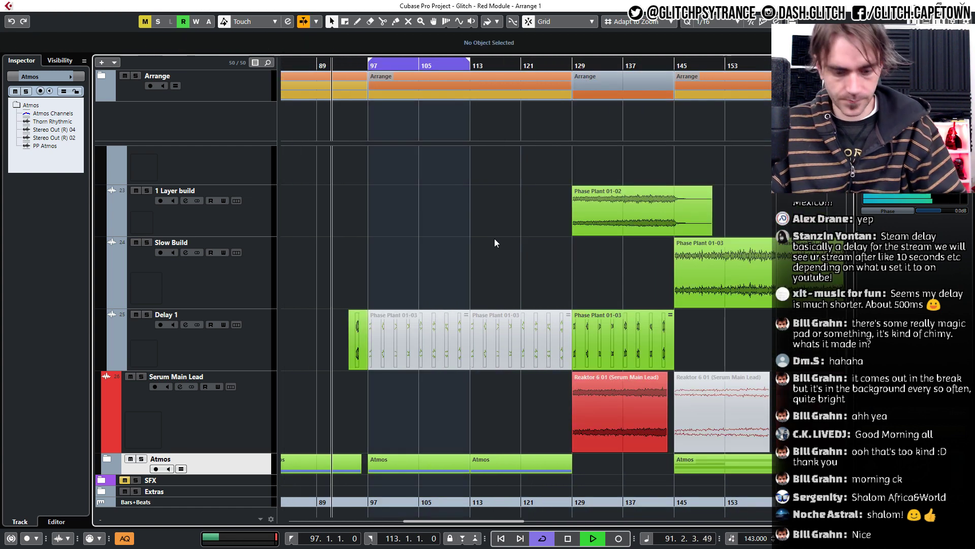
{"action": "left_click", "coordinate": [496, 281]}
{"action": "scroll", "coordinate": [492, 277], "scroll_direction": "up", "scroll_amount": 8}
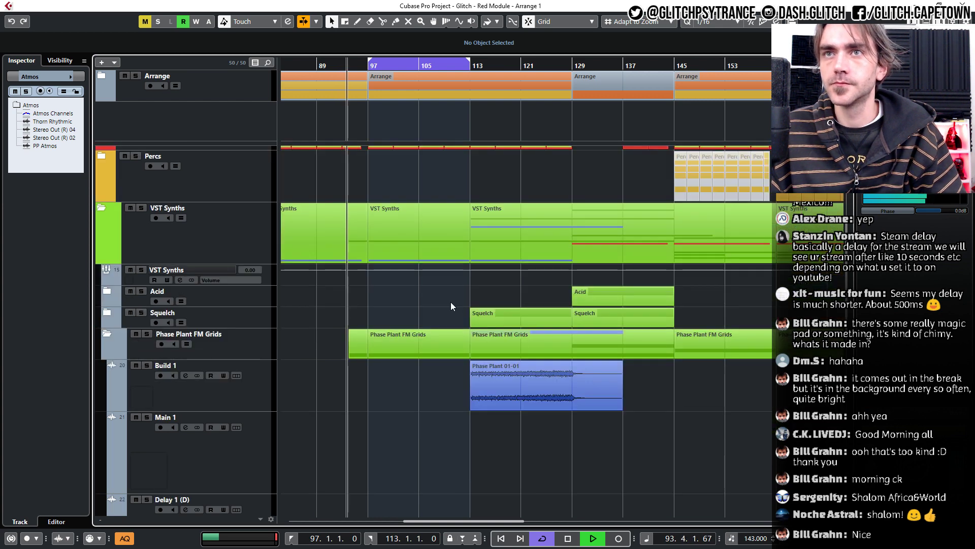
{"action": "scroll", "coordinate": [450, 305], "scroll_direction": "down", "scroll_amount": 8}
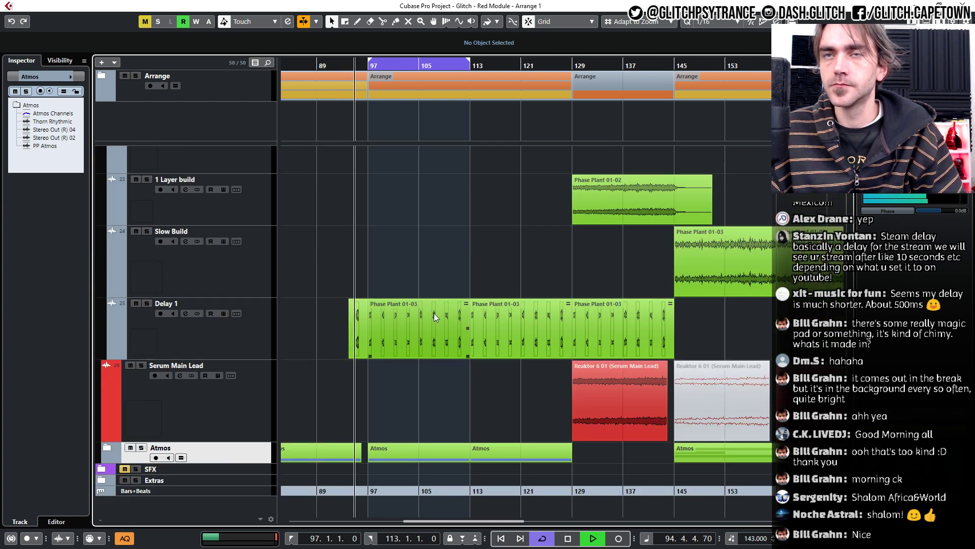
{"action": "scroll", "coordinate": [404, 278], "scroll_direction": "up", "scroll_amount": 1}
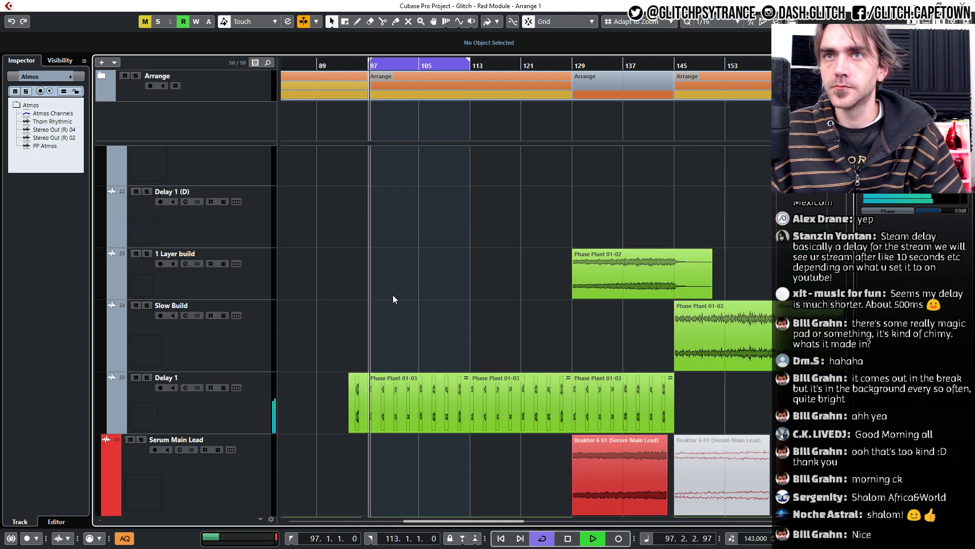
{"action": "scroll", "coordinate": [394, 299], "scroll_direction": "up", "scroll_amount": 1}
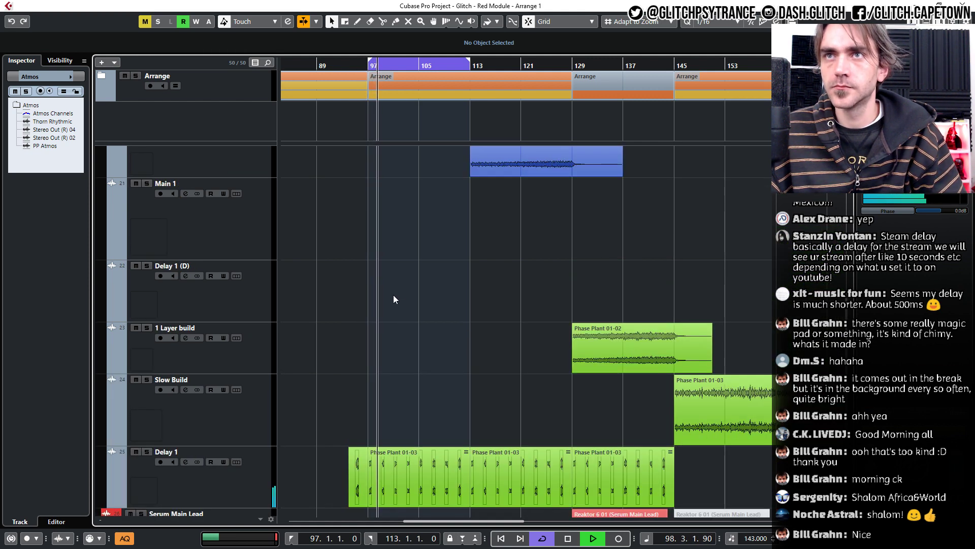
Collapse the Phase Plant FM Grids folder and open the channel settings of the PP Atmos track inside the Atmos folder.
{"action": "scroll", "coordinate": [393, 295], "scroll_direction": "down", "scroll_amount": 1}
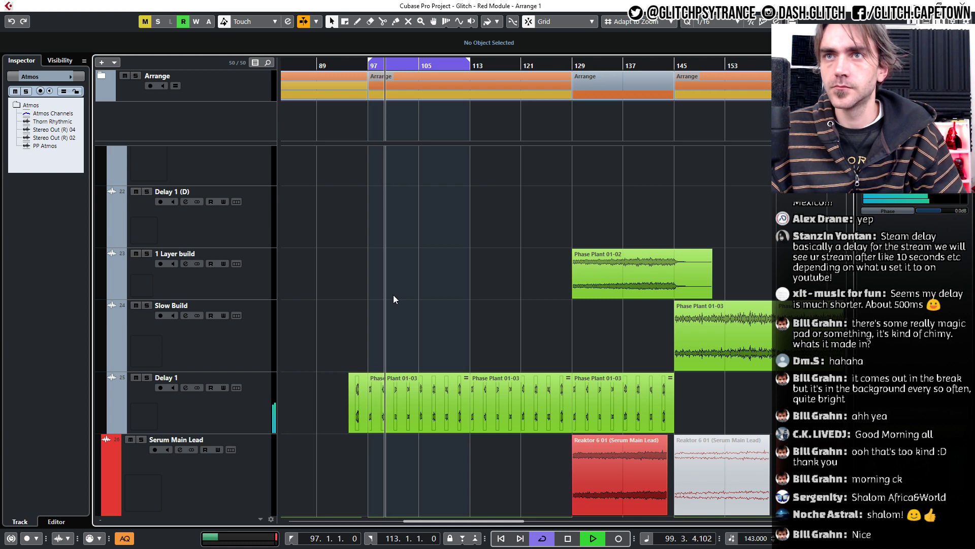
{"action": "scroll", "coordinate": [394, 299], "scroll_direction": "up", "scroll_amount": 1}
{"action": "scroll", "coordinate": [393, 294], "scroll_direction": "up", "scroll_amount": 4}
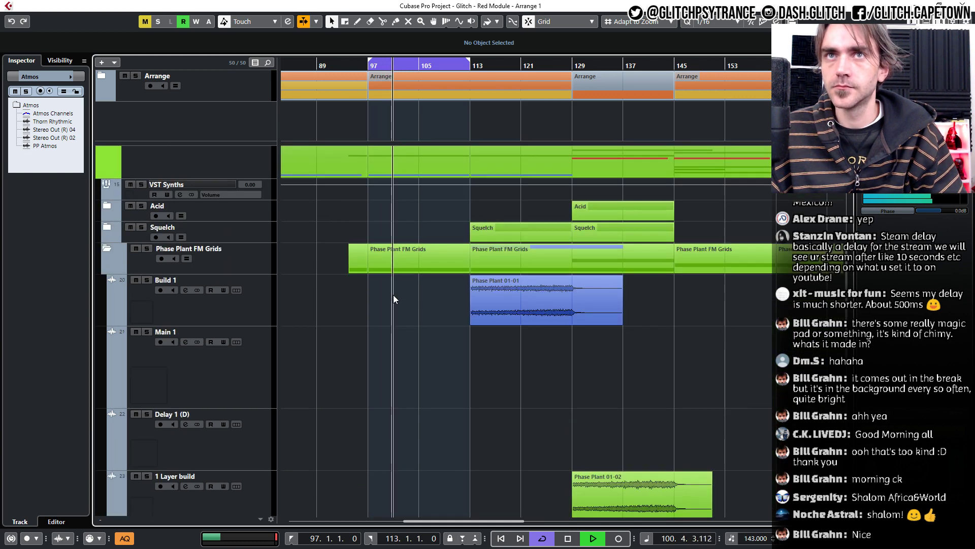
{"action": "left_click", "coordinate": [108, 248]}
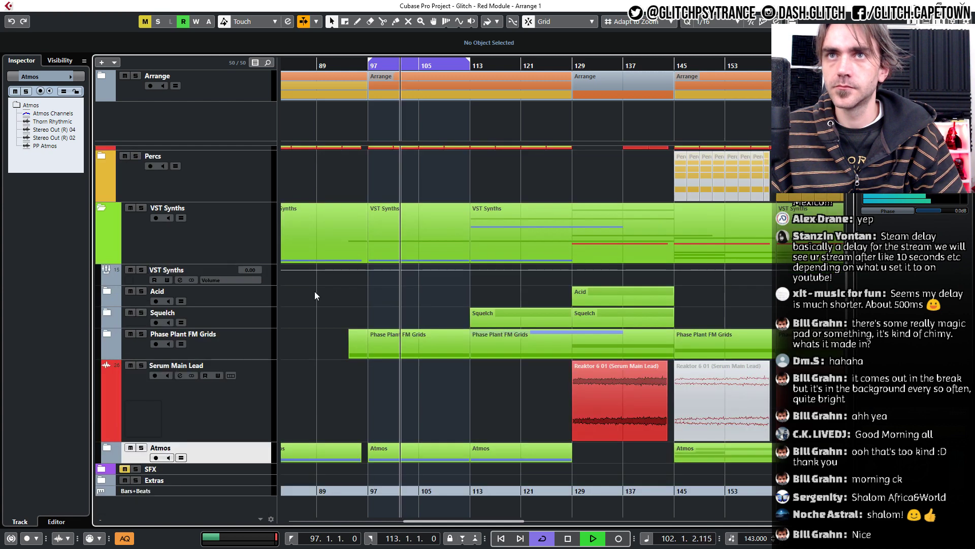
{"action": "left_click", "coordinate": [107, 453]}
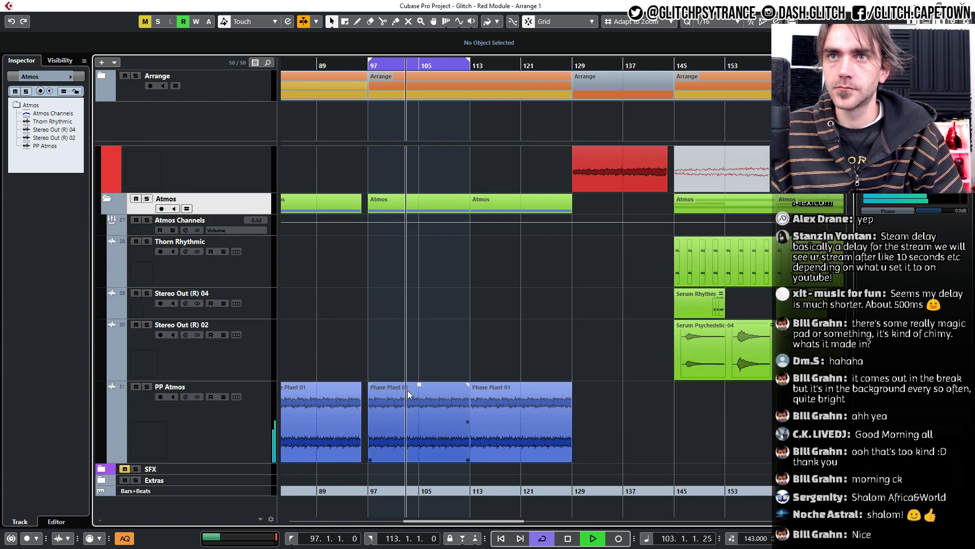
{"action": "left_click", "coordinate": [208, 447]}
{"action": "left_click", "coordinate": [79, 77]}
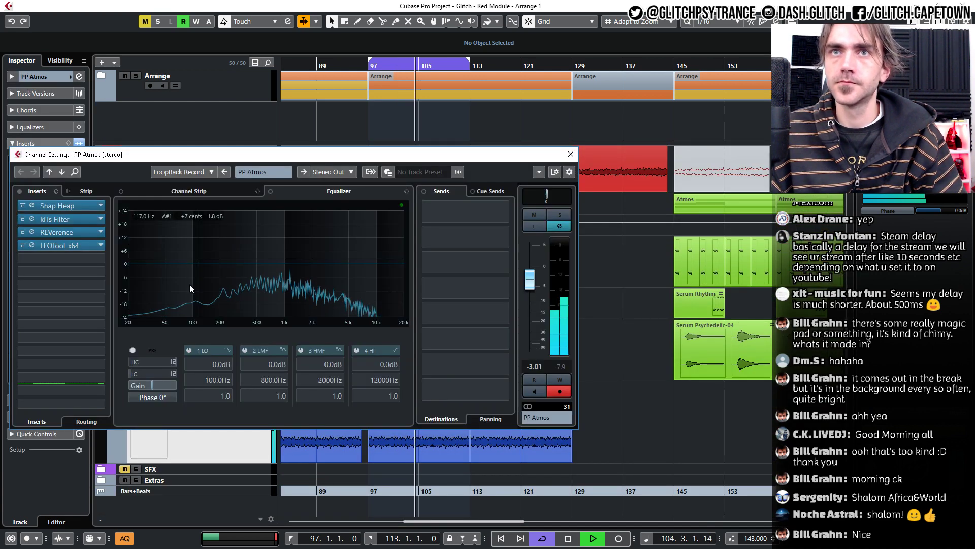
In the PP Atmos equalizer, set the low band to a high-pass at about 183 Hz and cut band 2 by 6.6 dB at about 434 Hz.
{"action": "left_click", "coordinate": [231, 352]}
{"action": "left_click", "coordinate": [251, 384]}
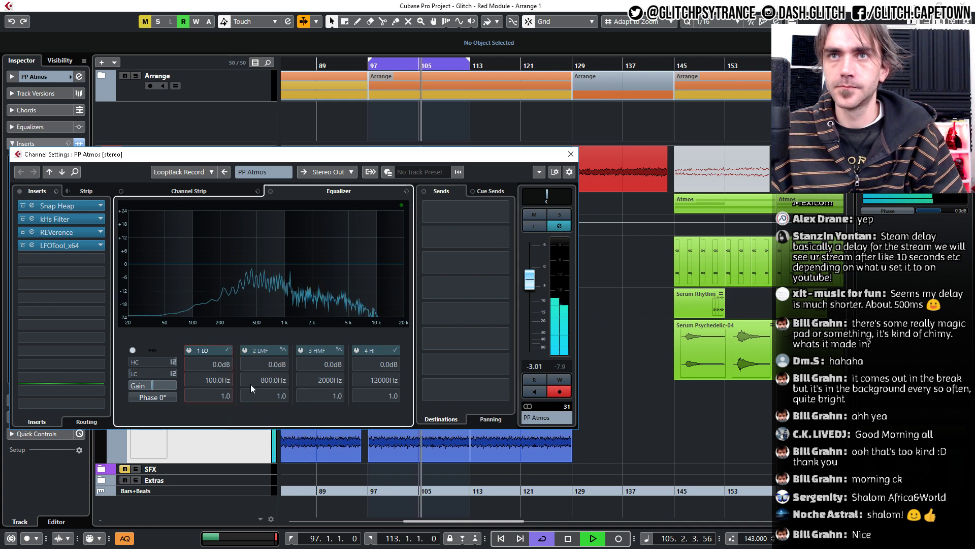
{"action": "left_click", "coordinate": [188, 350]}
{"action": "scroll", "coordinate": [209, 378], "scroll_direction": "up", "scroll_amount": 5}
{"action": "left_click_drag", "start_coordinate": [251, 269], "coordinate": [251, 278]}
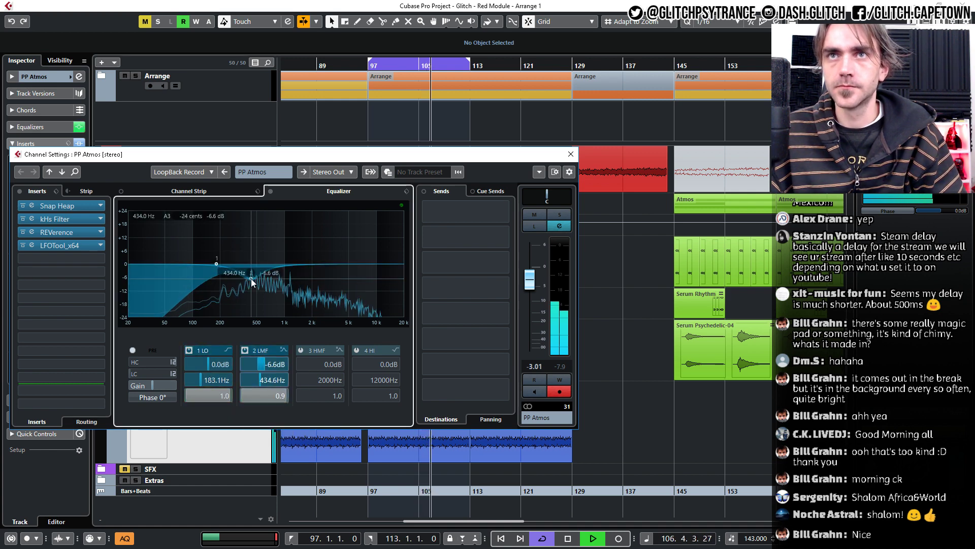
Widen EQ band 2 to a Q of 0.4 with a gain of -3.3 dB and set the high-pass to about 320 Hz.
{"action": "scroll", "coordinate": [251, 278], "scroll_direction": "down", "scroll_amount": 6}
{"action": "scroll", "coordinate": [209, 378], "scroll_direction": "up", "scroll_amount": 5}
{"action": "scroll", "coordinate": [209, 381], "scroll_direction": "up", "scroll_amount": 1}
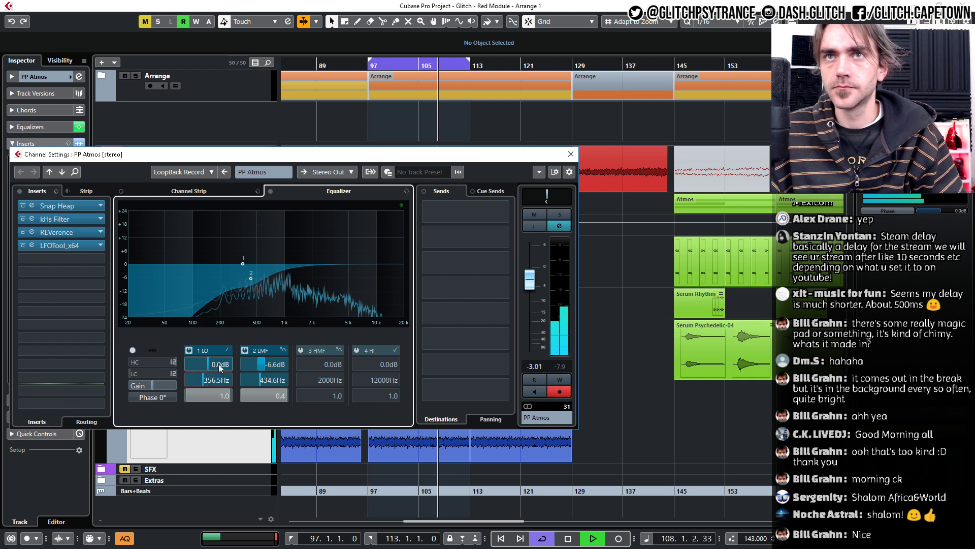
{"action": "scroll", "coordinate": [270, 368], "scroll_direction": "up", "scroll_amount": 6}
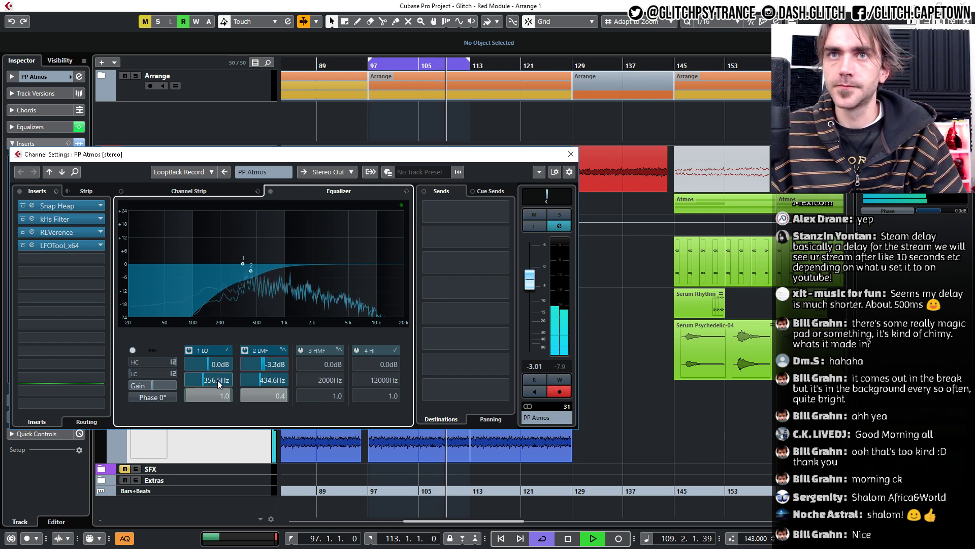
{"action": "scroll", "coordinate": [217, 380], "scroll_direction": "down", "scroll_amount": 1}
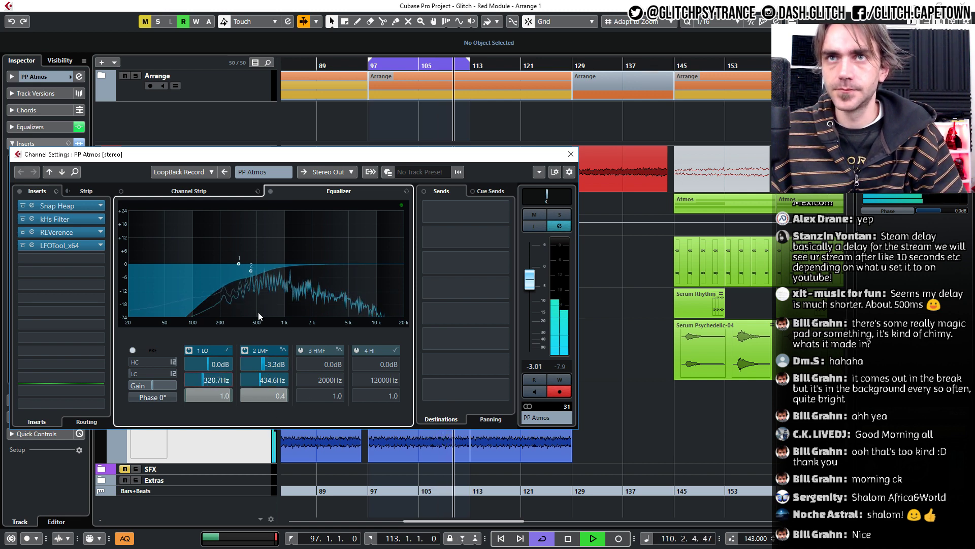
Move EQ band 2 to about 620 Hz at -3.7 dB, add a 2.7 dB high-band cut near 6.36 kHz and close the channel settings.
{"action": "left_click_drag", "start_coordinate": [251, 273], "coordinate": [265, 274]}
{"action": "left_click", "coordinate": [358, 270]}
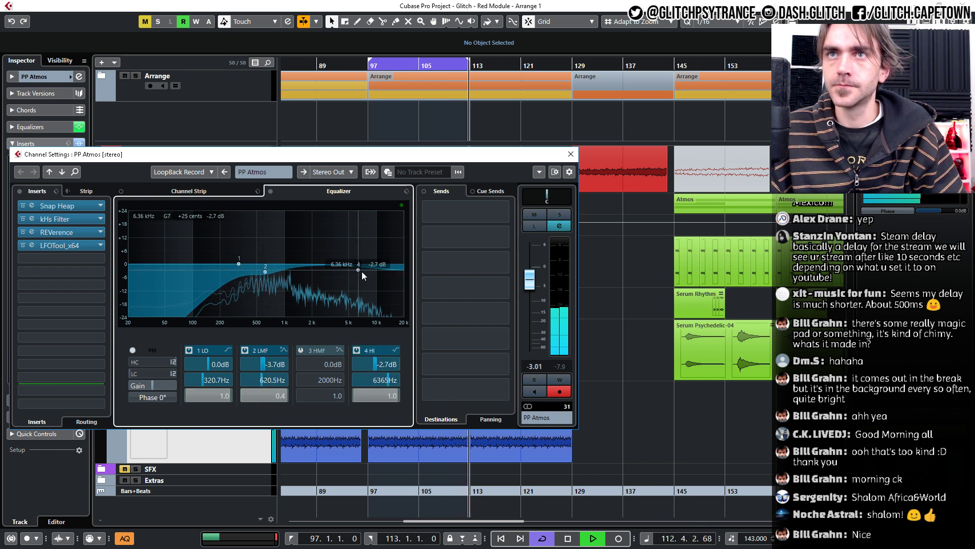
{"action": "left_click", "coordinate": [570, 154]}
Duplicate the PP Atmos clip at bar 113 so the copy fills bars 129 to 145.
{"action": "left_click", "coordinate": [583, 385]}
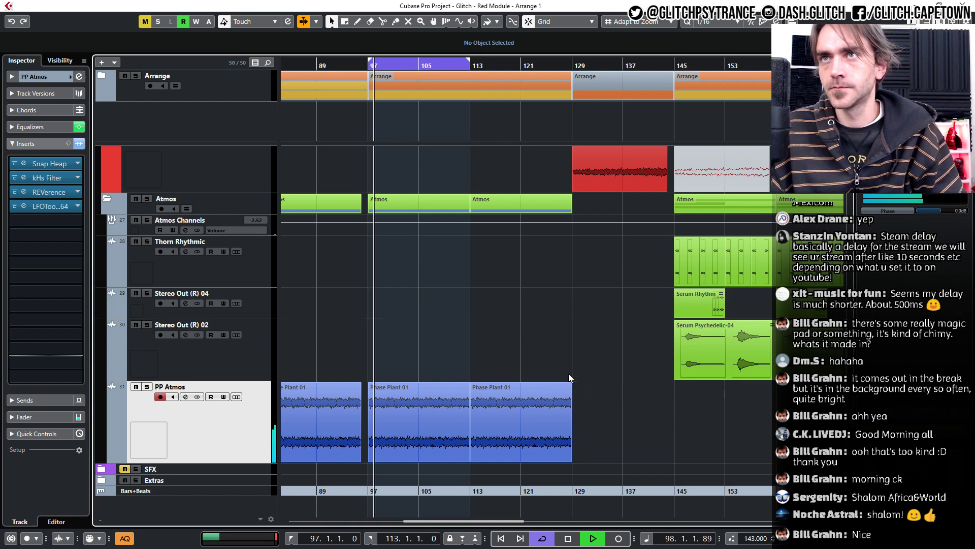
{"action": "scroll", "coordinate": [569, 374], "scroll_direction": "down", "scroll_amount": 1}
{"action": "scroll", "coordinate": [568, 374], "scroll_direction": "up", "scroll_amount": 3}
{"action": "scroll", "coordinate": [567, 440], "scroll_direction": "down", "scroll_amount": 3}
{"action": "left_click", "coordinate": [537, 413]}
{"action": "scroll", "coordinate": [552, 423], "scroll_direction": "right", "scroll_amount": 5}
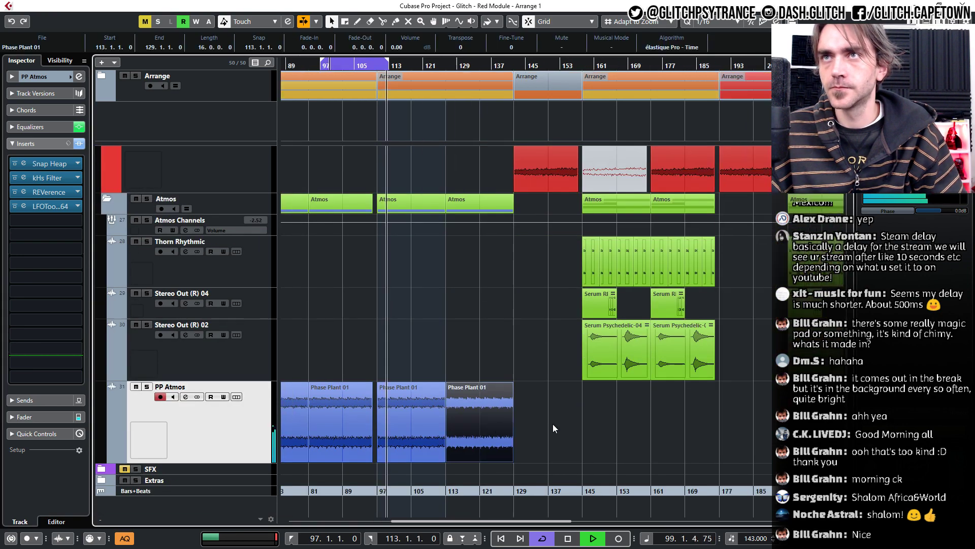
{"action": "scroll", "coordinate": [444, 374], "scroll_direction": "up", "scroll_amount": 5}
{"action": "scroll", "coordinate": [443, 374], "scroll_direction": "down", "scroll_amount": 4}
{"action": "scroll", "coordinate": [443, 374], "scroll_direction": "down", "scroll_amount": 1}
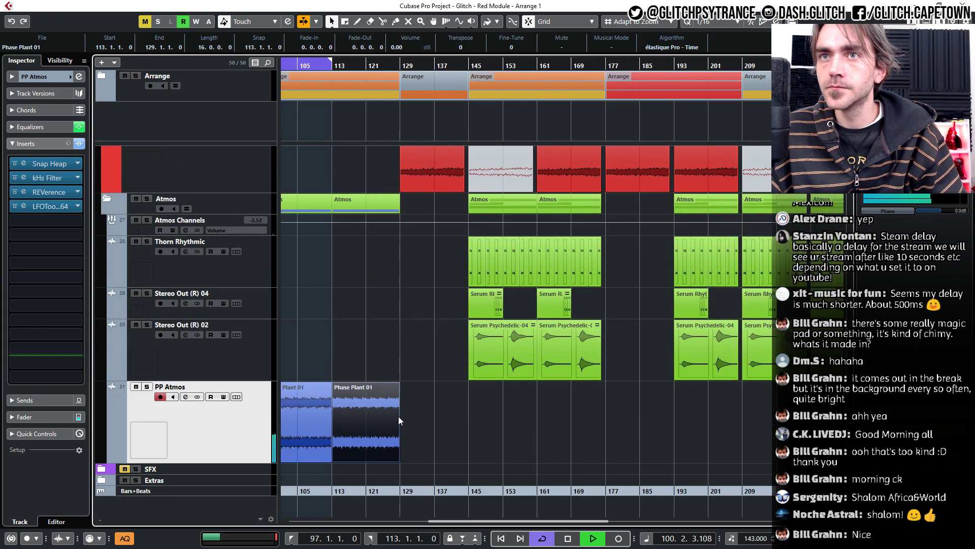
{"action": "key", "text": "ctrl+d"}
{"action": "scroll", "coordinate": [422, 349], "scroll_direction": "down", "scroll_amount": 2}
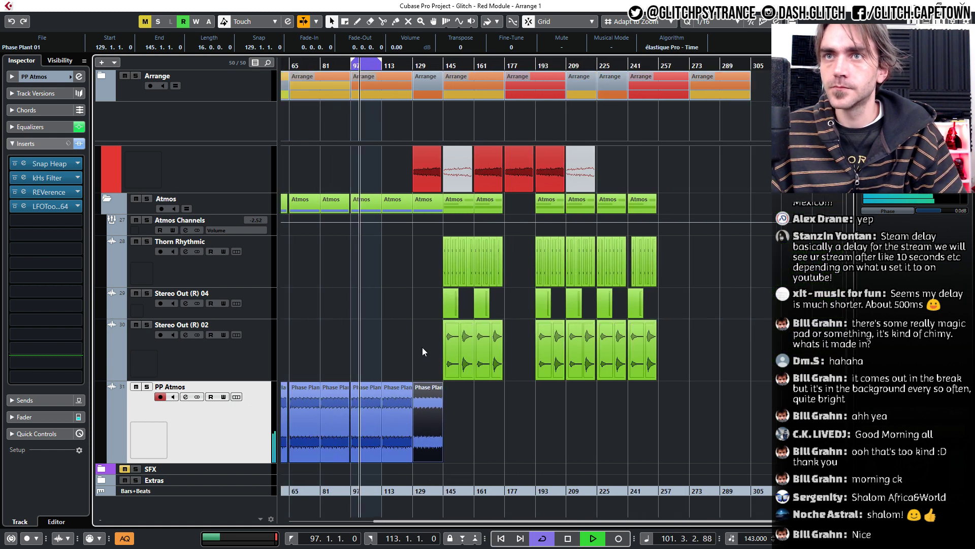
Delete the PP Atmos filter cutoff automation points between bars 97 and 145 to form one continuous ramp, and turn off cycle playback.
{"action": "left_click", "coordinate": [111, 459]}
{"action": "scroll", "coordinate": [461, 422], "scroll_direction": "up", "scroll_amount": 3}
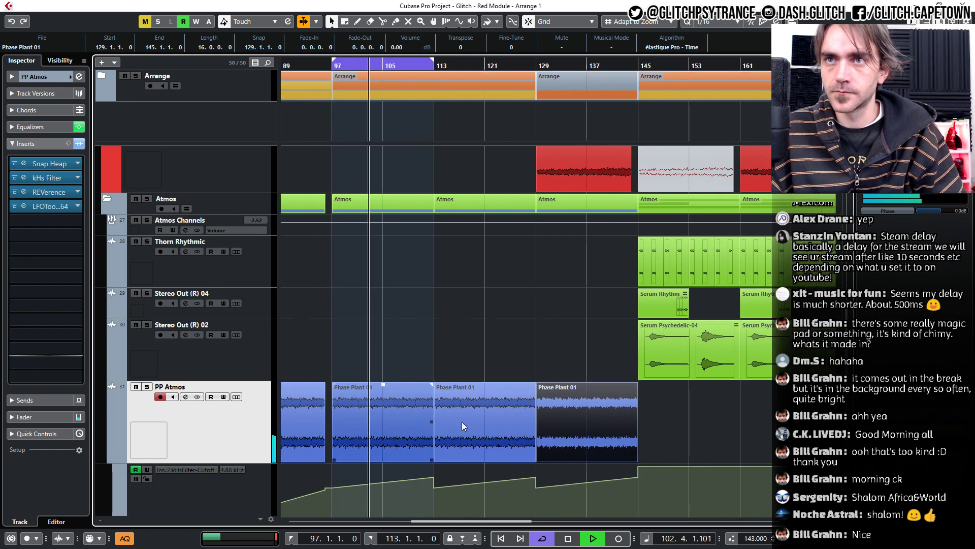
{"action": "left_click_drag", "start_coordinate": [421, 504], "coordinate": [559, 464]}
{"action": "key", "text": "Delete"}
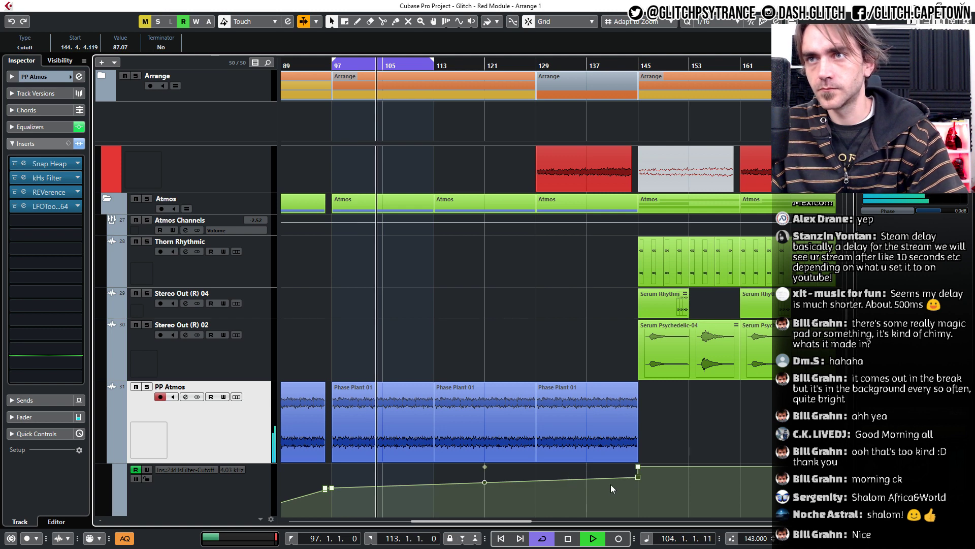
{"action": "key", "text": "Delete"}
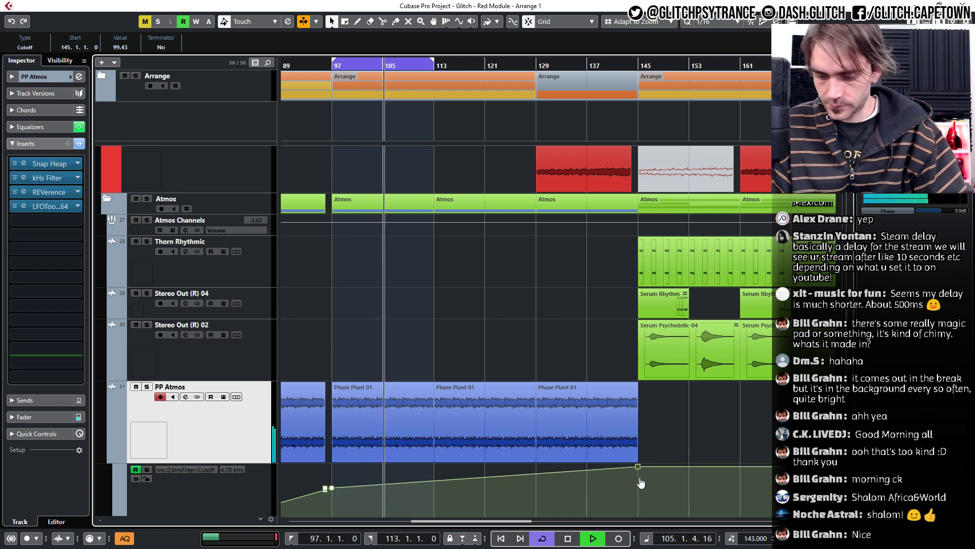
{"action": "key", "text": "KP_Divide"}
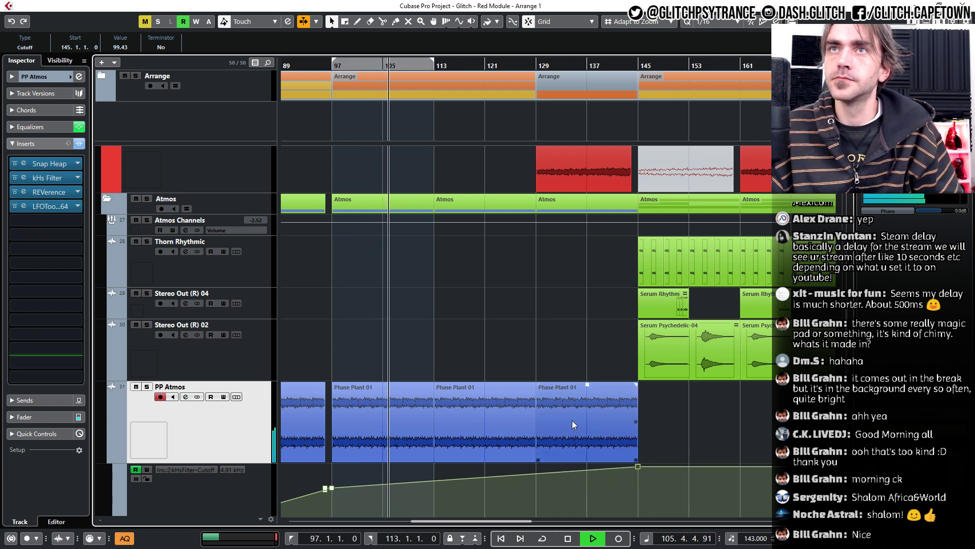
Add a PP Atmos cutoff point at bar 144 and lower the bar 145 point to 0 with a curved fall between them.
{"action": "left_click", "coordinate": [332, 489]}
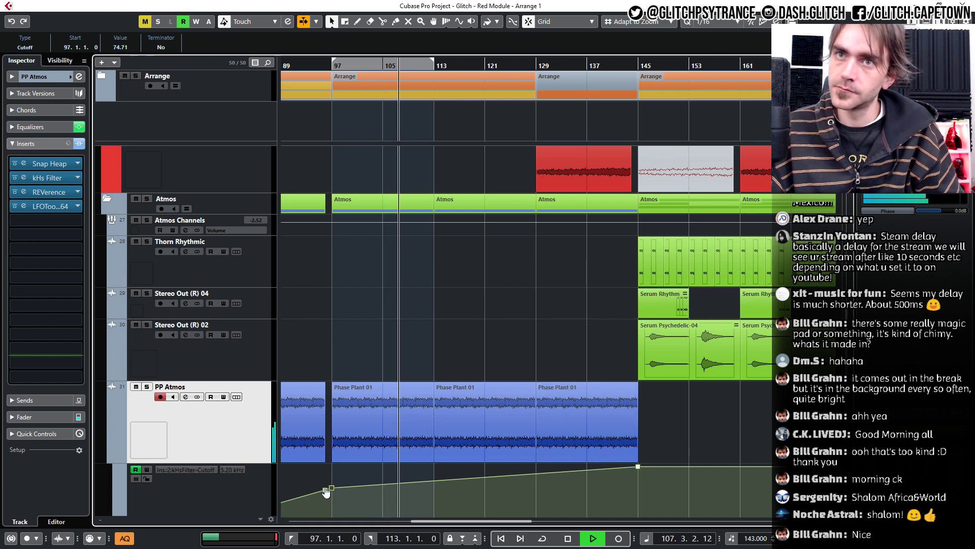
{"action": "scroll", "coordinate": [637, 438], "scroll_direction": "up", "scroll_amount": 3}
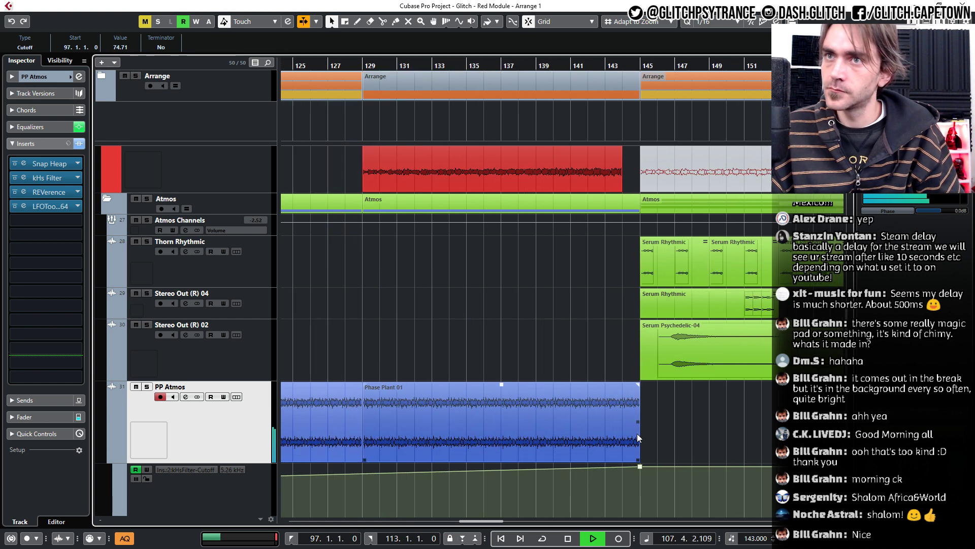
{"action": "left_click", "coordinate": [612, 465]}
{"action": "scroll", "coordinate": [641, 465], "scroll_direction": "down", "scroll_amount": 3}
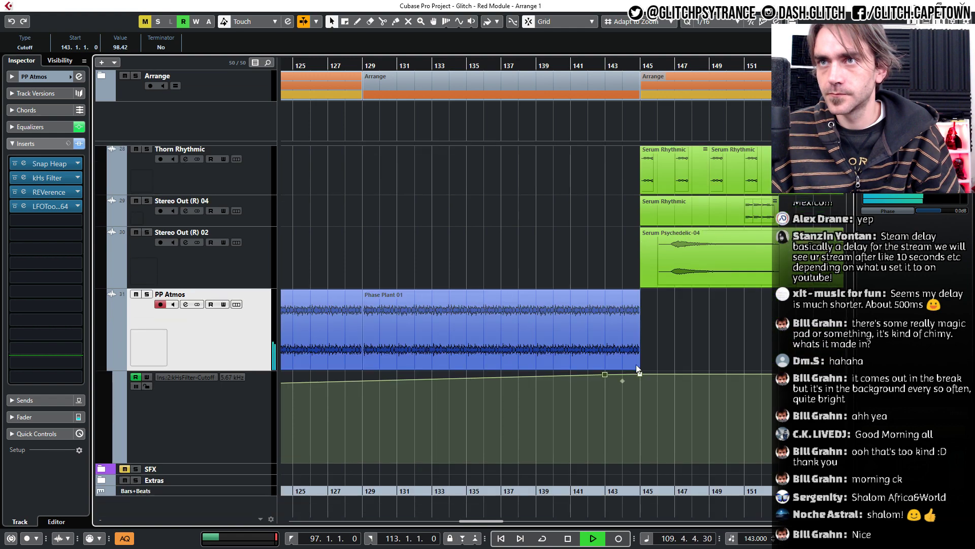
{"action": "scroll", "coordinate": [637, 366], "scroll_direction": "up", "scroll_amount": 10}
{"action": "scroll", "coordinate": [637, 366], "scroll_direction": "down", "scroll_amount": 10}
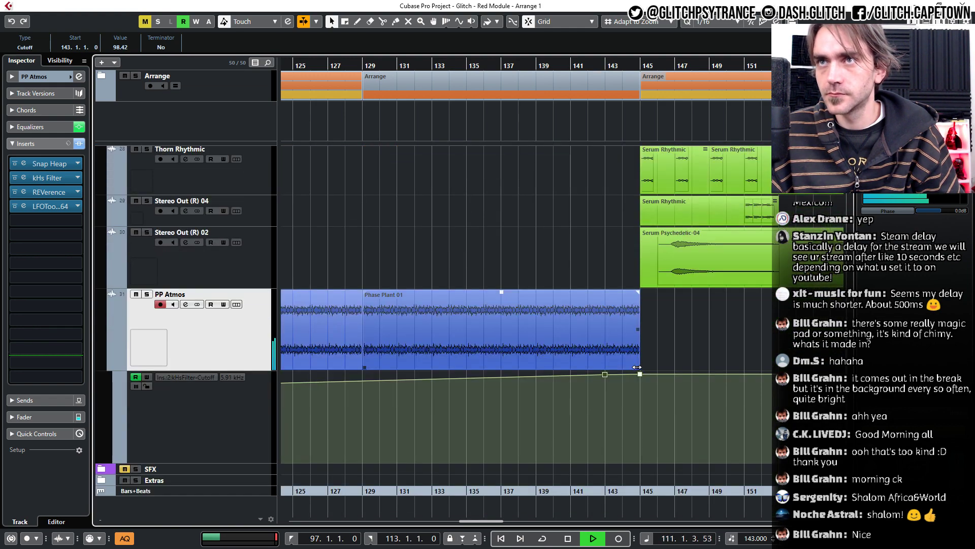
{"action": "scroll", "coordinate": [623, 373], "scroll_direction": "up", "scroll_amount": 3}
{"action": "left_click", "coordinate": [627, 375]}
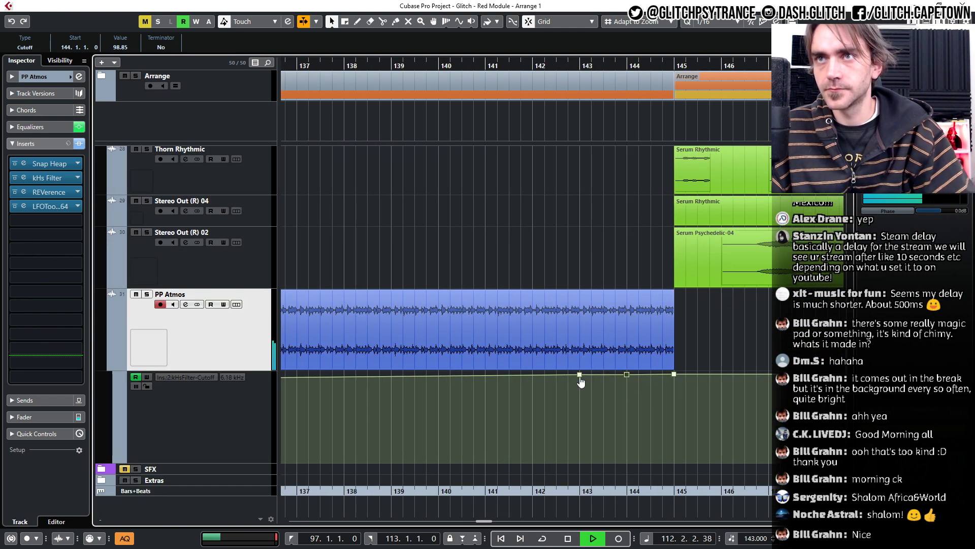
{"action": "left_click_drag", "start_coordinate": [672, 375], "coordinate": [674, 485]}
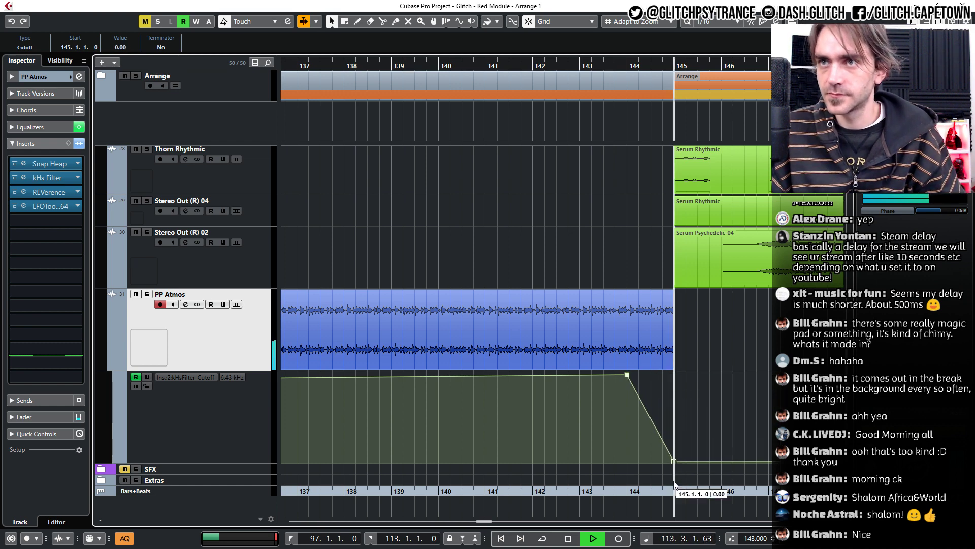
{"action": "left_click_drag", "start_coordinate": [654, 421], "coordinate": [655, 414]}
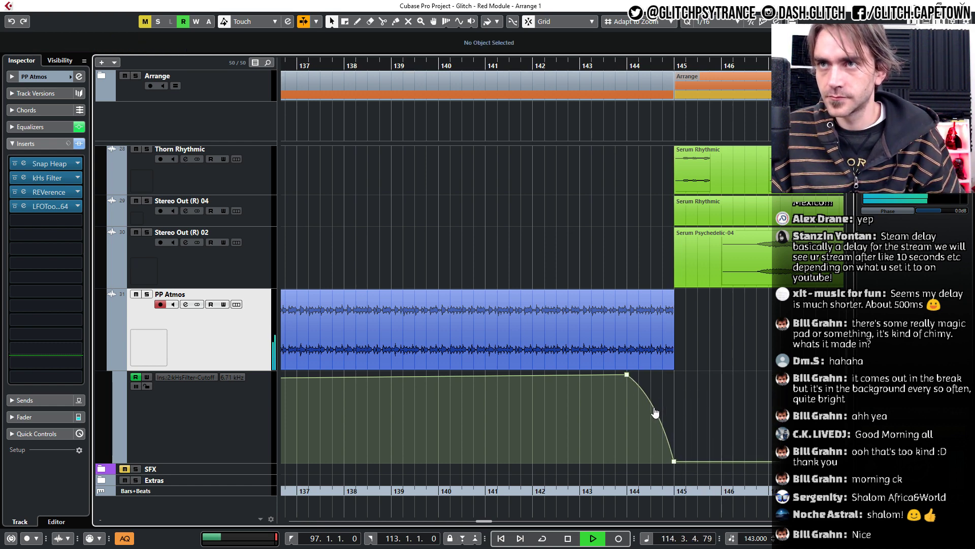
Cut band 2 of the PP Atmos equalizer by 6.6 dB at about 605 Hz and close the channel settings.
{"action": "scroll", "coordinate": [655, 411], "scroll_direction": "down", "scroll_amount": 3}
{"action": "scroll", "coordinate": [630, 411], "scroll_direction": "left", "scroll_amount": 3}
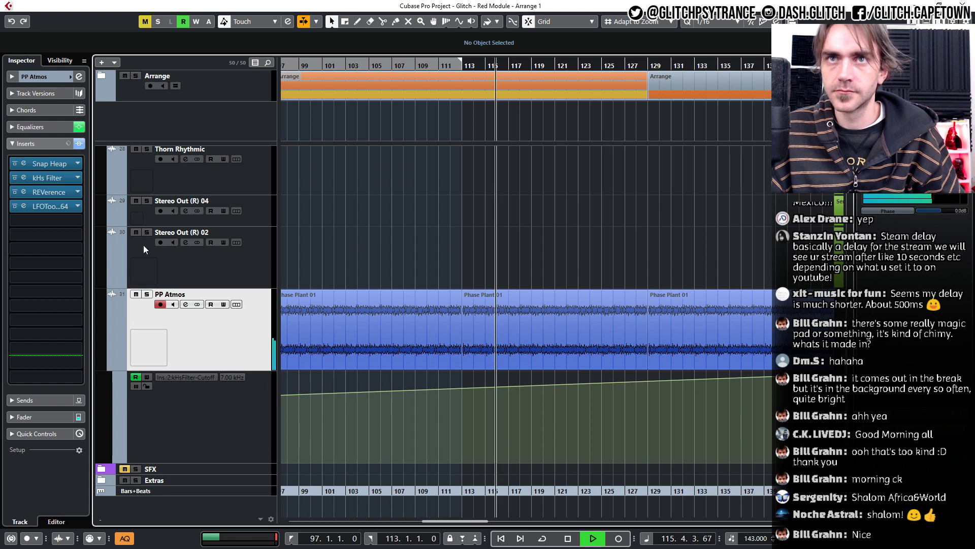
{"action": "left_click", "coordinate": [79, 76]}
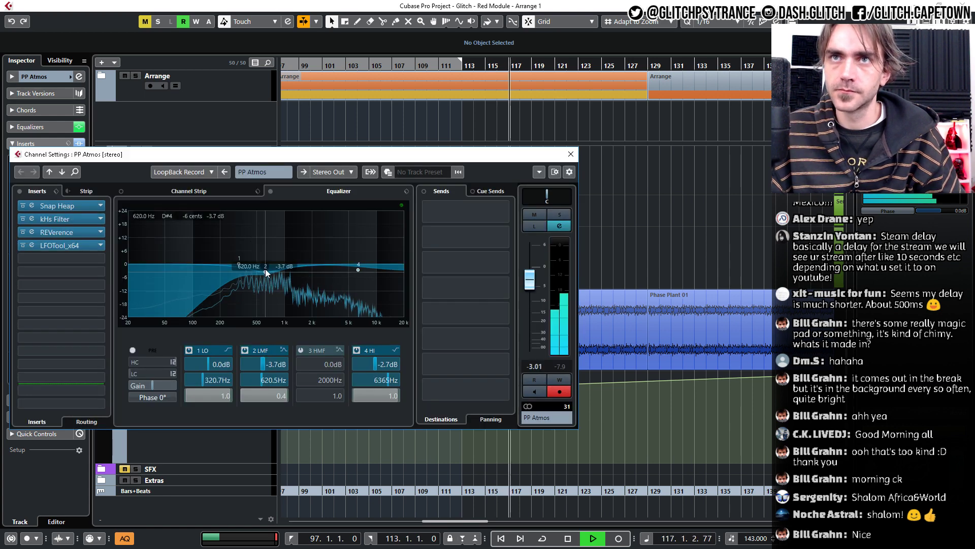
{"action": "left_click_drag", "start_coordinate": [265, 285], "coordinate": [264, 278]}
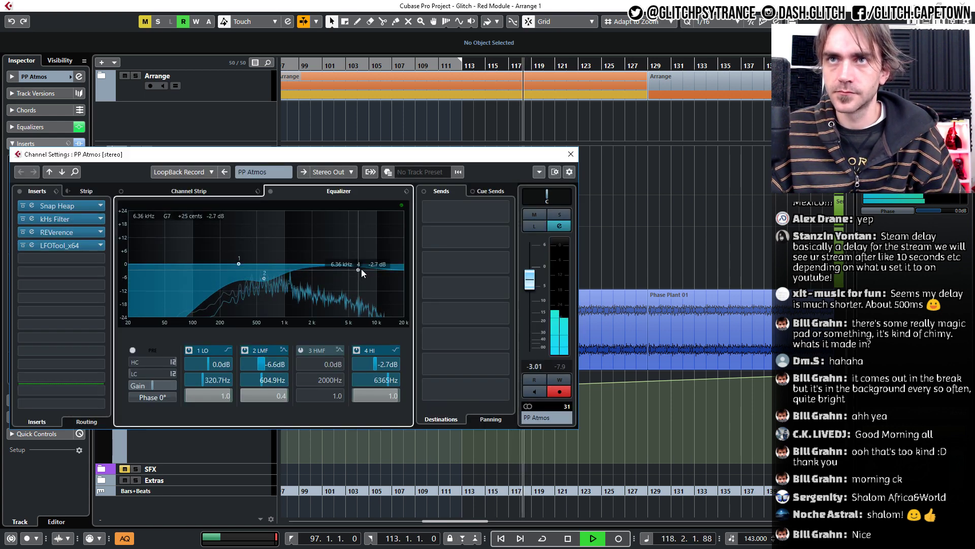
{"action": "left_click", "coordinate": [571, 154]}
Collapse the VST Synths folder and bring the whole arrangement into view.
{"action": "key", "text": "g"}
{"action": "key", "text": "g"}
{"action": "key", "text": "g"}
{"action": "key", "text": "g"}
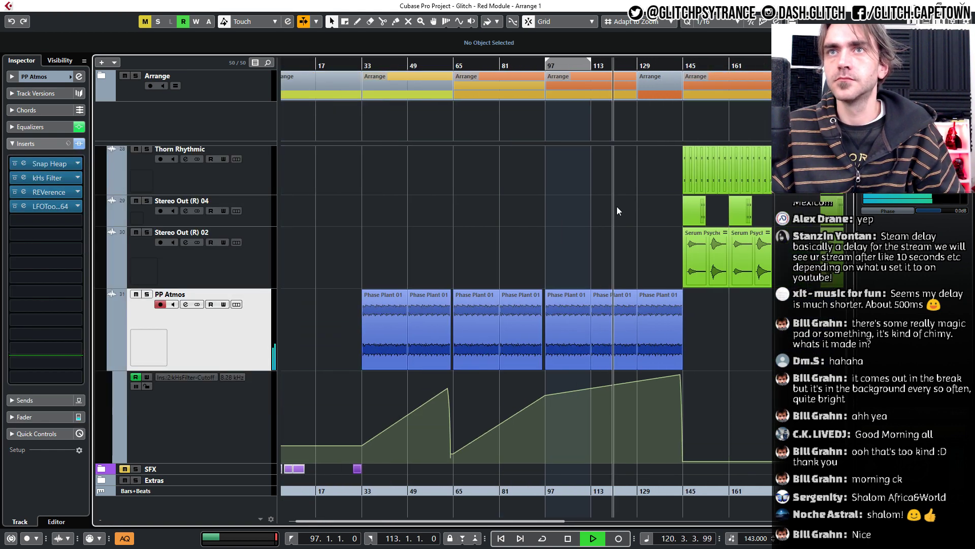
{"action": "scroll", "coordinate": [111, 365], "scroll_direction": "up", "scroll_amount": 6}
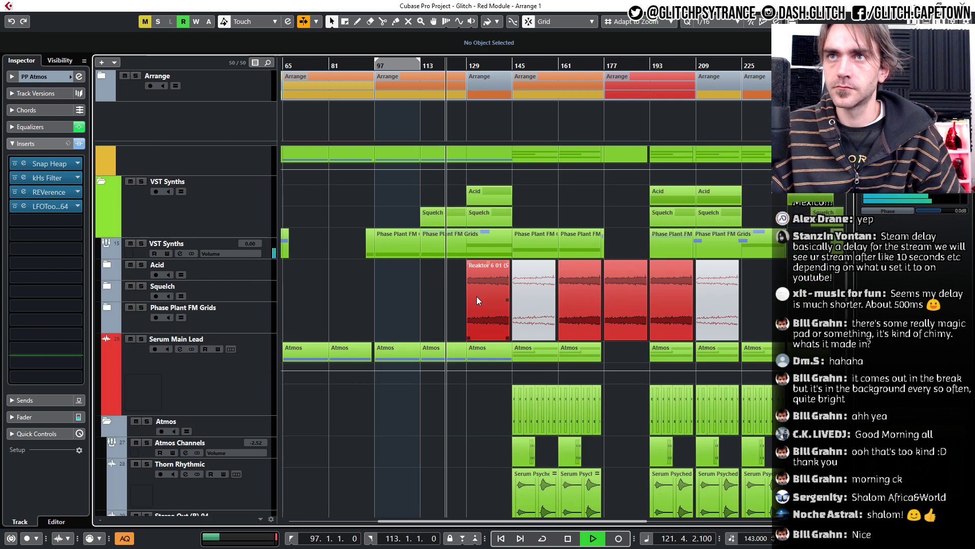
{"action": "left_click", "coordinate": [99, 254]}
{"action": "key", "text": "g"}
{"action": "key", "text": "g"}
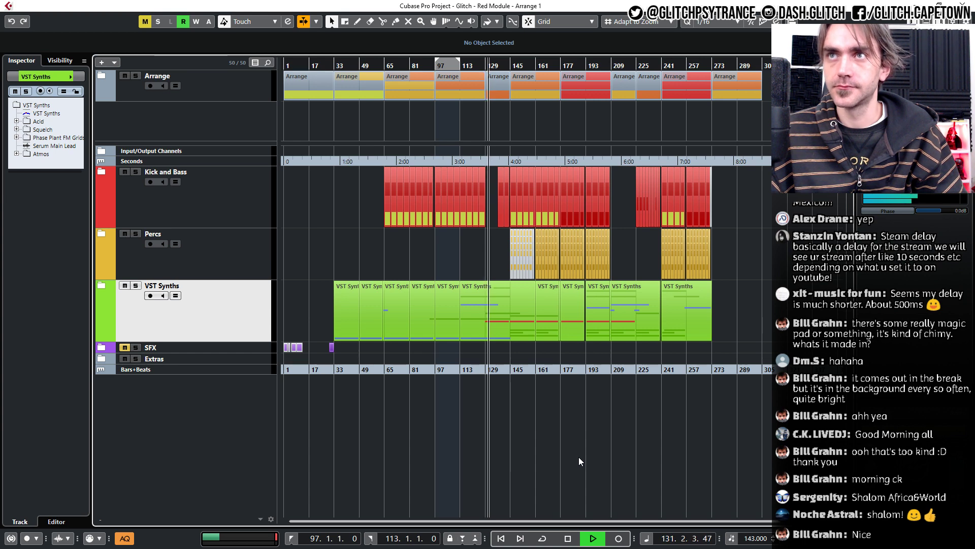
Inside the Kick and Bass folder, place a two-bar Kick (D) (D) clip at bar 137 and delete the Kick clips between bars 137 and 145.
{"action": "left_click", "coordinate": [102, 173]}
{"action": "key", "text": "h"}
{"action": "key", "text": "h"}
{"action": "key", "text": "h"}
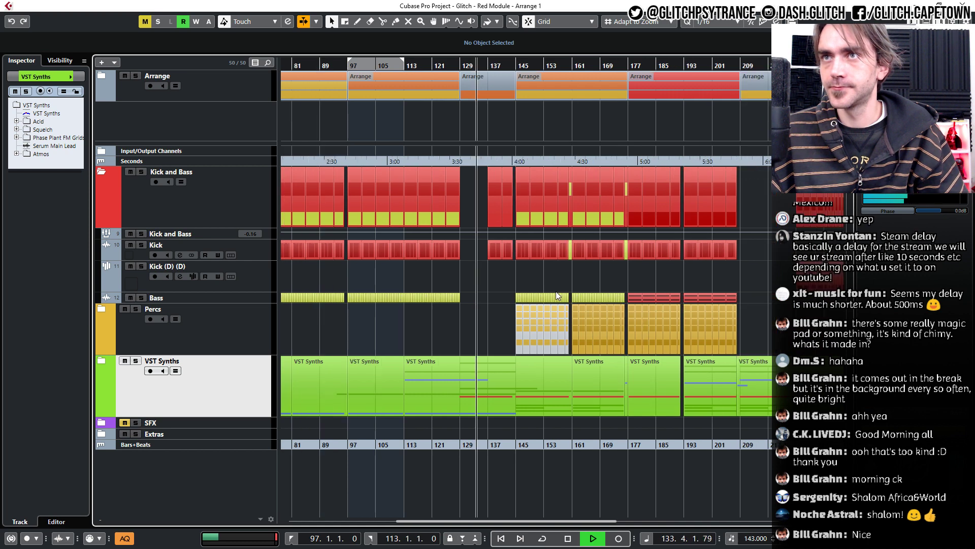
{"action": "left_click_drag", "start_coordinate": [777, 277], "coordinate": [488, 284]}
{"action": "left_click_drag", "start_coordinate": [477, 252], "coordinate": [507, 251]}
{"action": "key", "text": "Delete"}
Show the kHs Filter cutoff and Q automation lanes of the Kick (D) (D) track around bar 137.
{"action": "key", "text": "h"}
{"action": "key", "text": "h"}
{"action": "key", "text": "h"}
{"action": "key", "text": "h"}
{"action": "key", "text": "h"}
{"action": "key", "text": "h"}
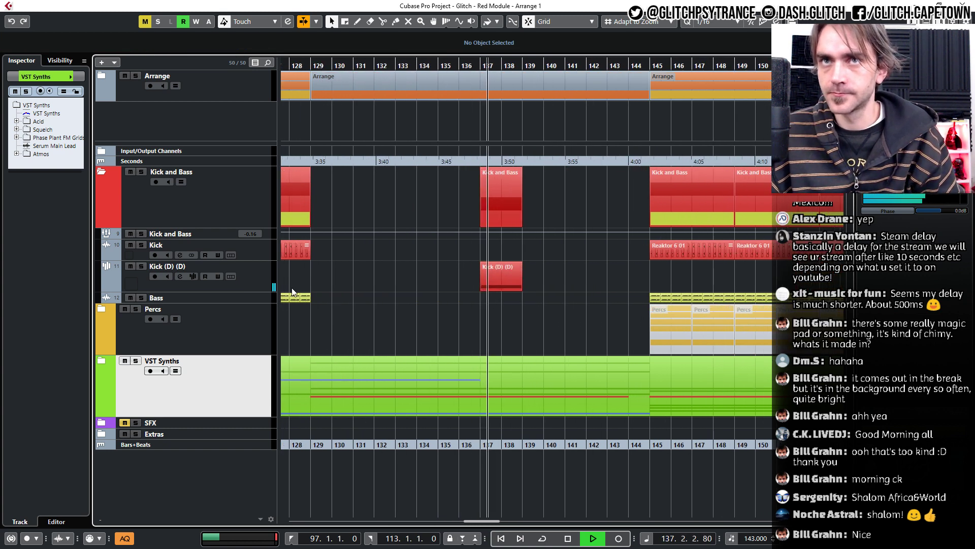
{"action": "left_click", "coordinate": [101, 289]}
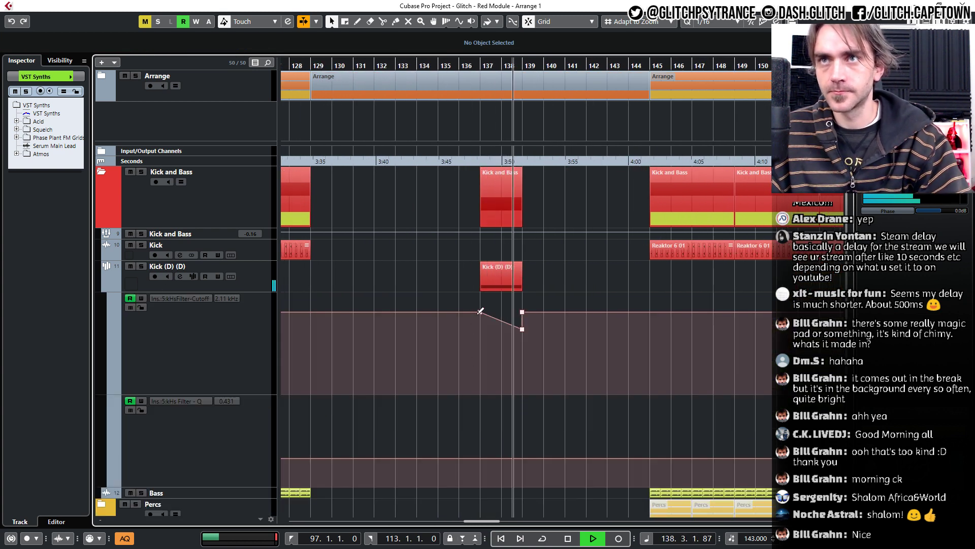
Lower the Kick (D) (D) filter cutoff point at bar 137 nearly to the minimum and delete the cutoff points at bar 139.
{"action": "left_click_drag", "start_coordinate": [480, 310], "coordinate": [480, 393]}
{"action": "left_click", "coordinate": [522, 311]}
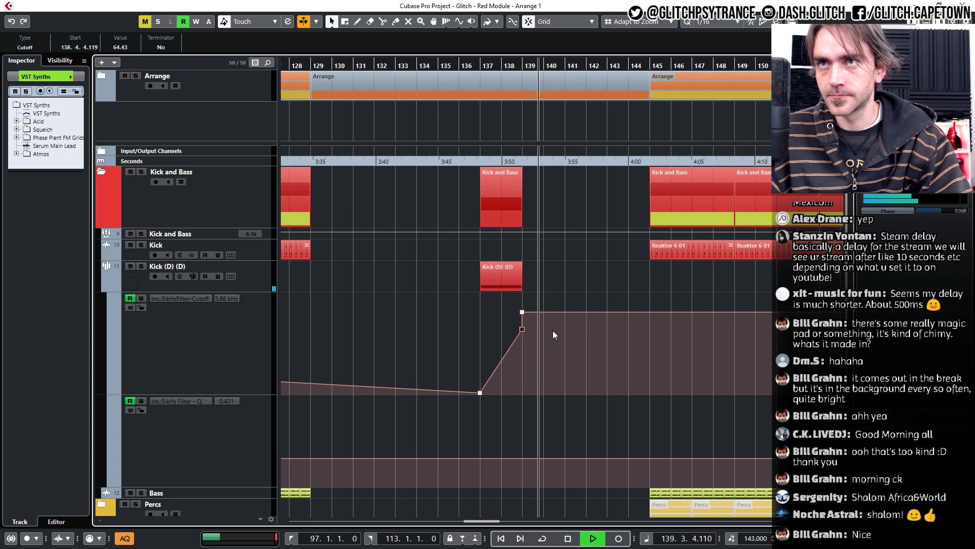
{"action": "key", "text": "Delete"}
Repeat the two-bar Kick (D) (D) clip up to bar 144 and delete the extra cutoff automation points between bars 137 and 145.
{"action": "left_click", "coordinate": [504, 265]}
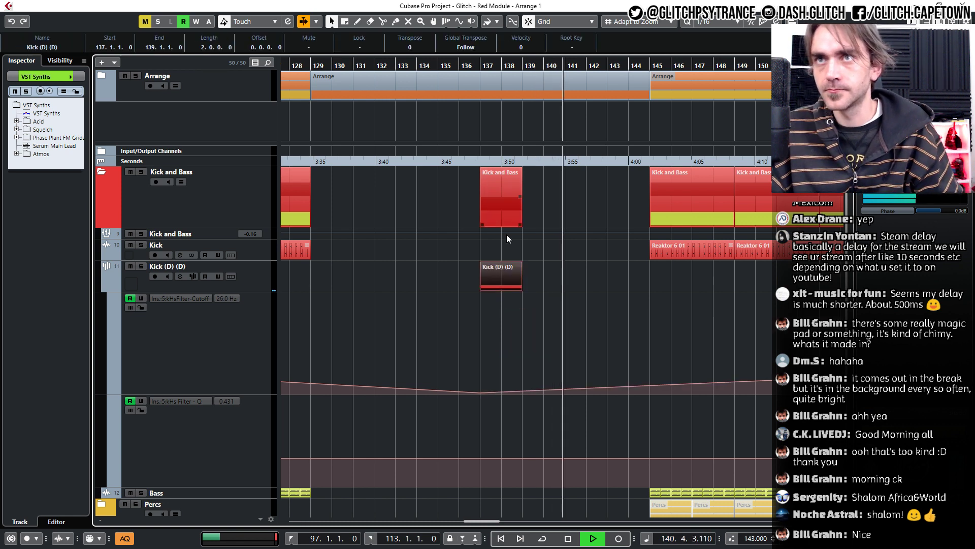
{"action": "left_click_drag", "start_coordinate": [521, 277], "coordinate": [628, 288]}
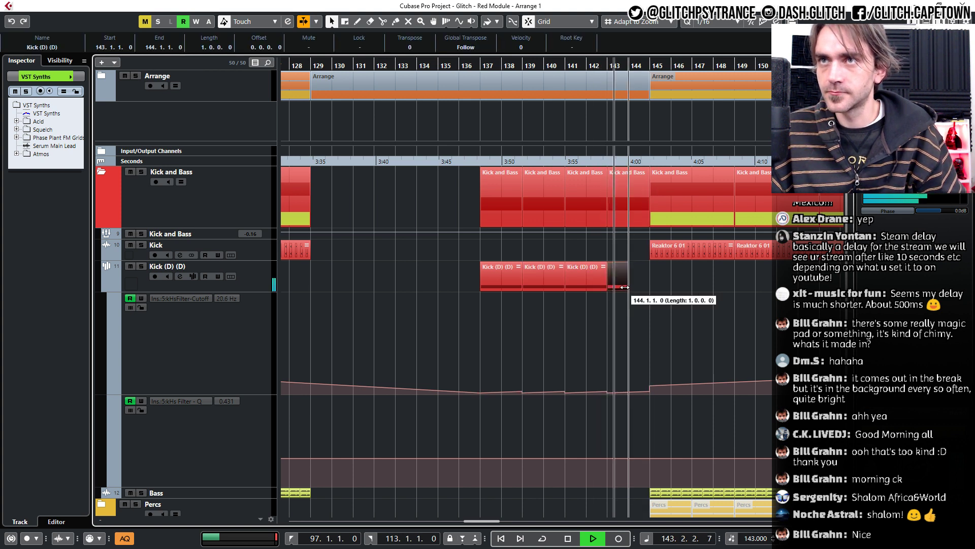
{"action": "left_click_drag", "start_coordinate": [638, 363], "coordinate": [503, 409]}
{"action": "key", "text": "Delete"}
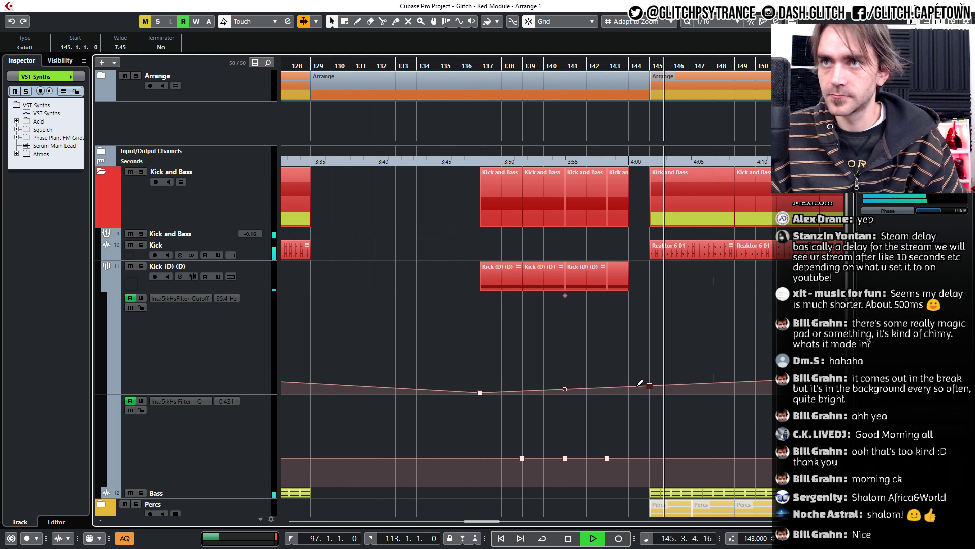
Add a cutoff automation point of about 69 at bar 144 and bend the ramp from bar 137 into an upward-accelerating curve.
{"action": "left_click_drag", "start_coordinate": [629, 386], "coordinate": [628, 333]}
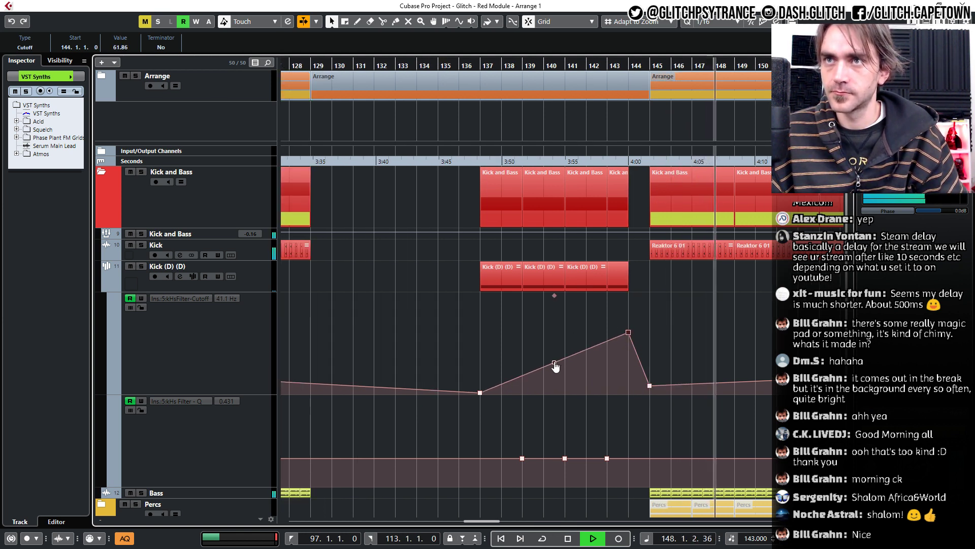
{"action": "left_click_drag", "start_coordinate": [554, 362], "coordinate": [562, 373]}
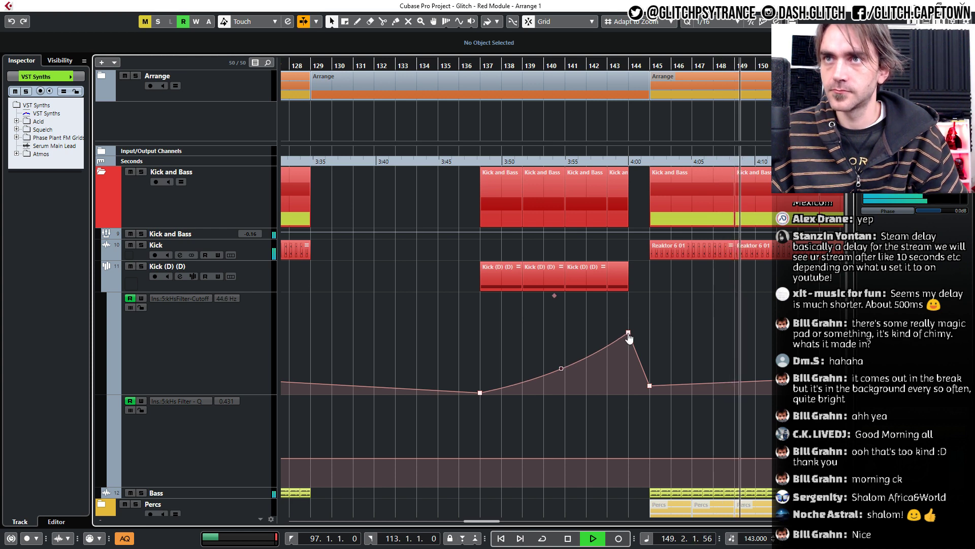
{"action": "left_click_drag", "start_coordinate": [628, 332], "coordinate": [629, 327]}
Hide the automation lanes of the Kick (D) (D) track and frame its clips between bars 137 and 145.
{"action": "key", "text": "g"}
{"action": "key", "text": "g"}
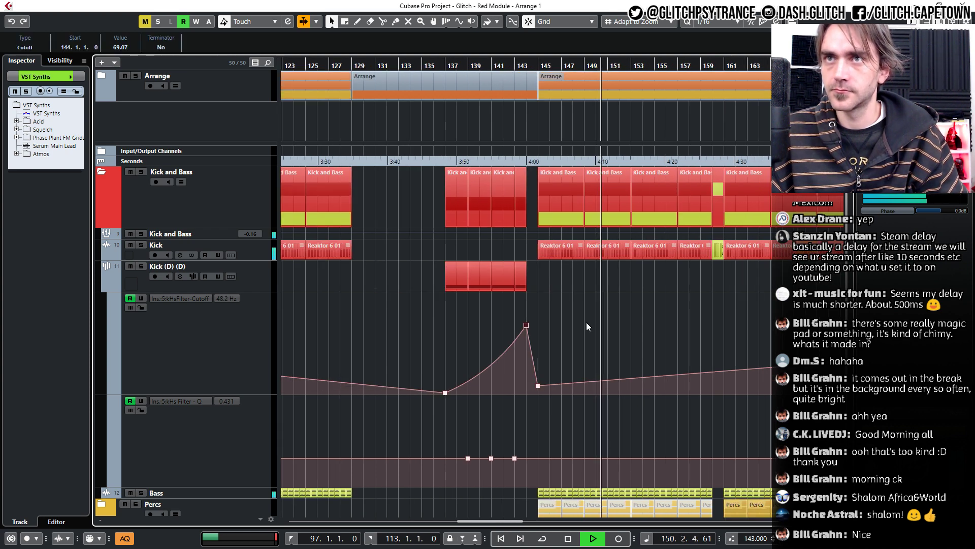
{"action": "left_click", "coordinate": [106, 289]}
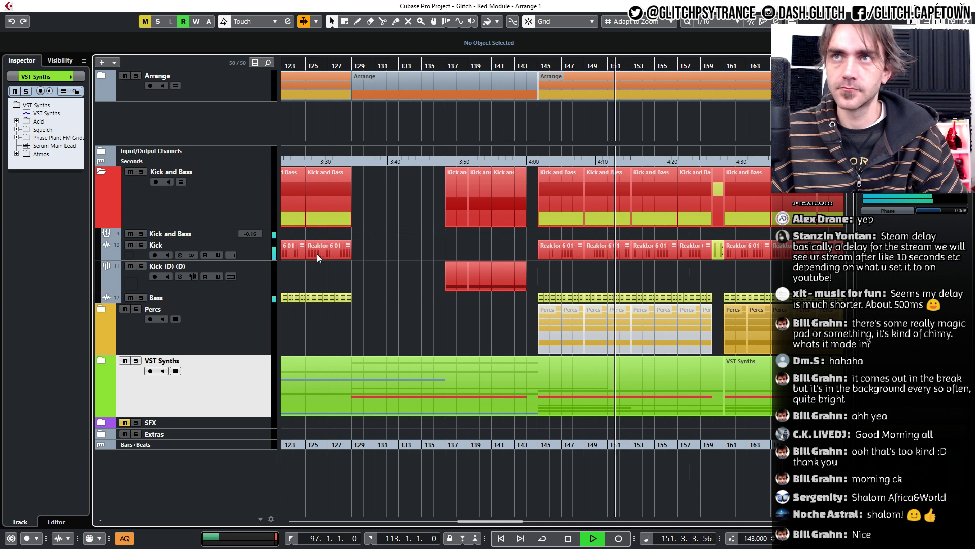
{"action": "key", "text": "h"}
{"action": "key", "text": "h"}
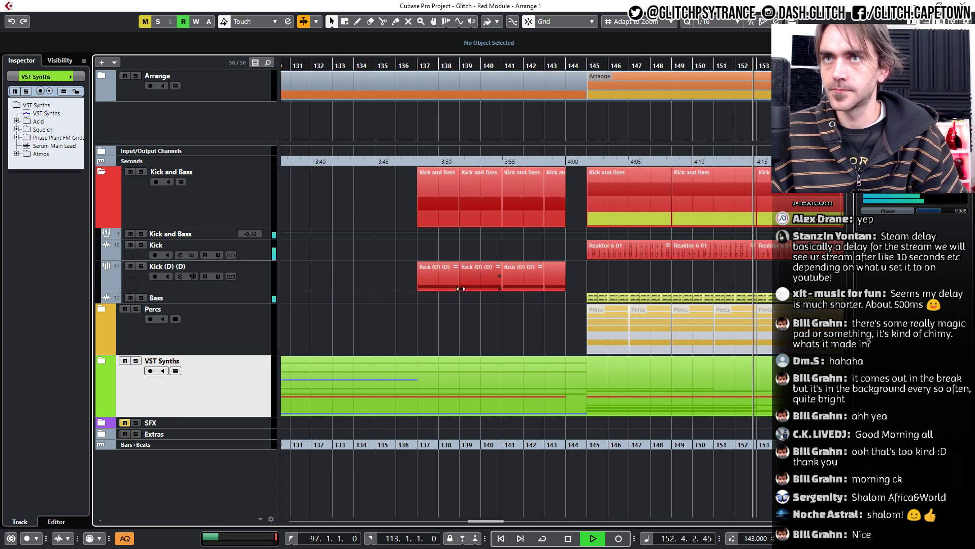
Delete the repeated Kick (D) (D) clips after bar 139 and undo the deletion.
{"action": "left_click_drag", "start_coordinate": [566, 272], "coordinate": [488, 281]}
{"action": "key", "text": "Delete"}
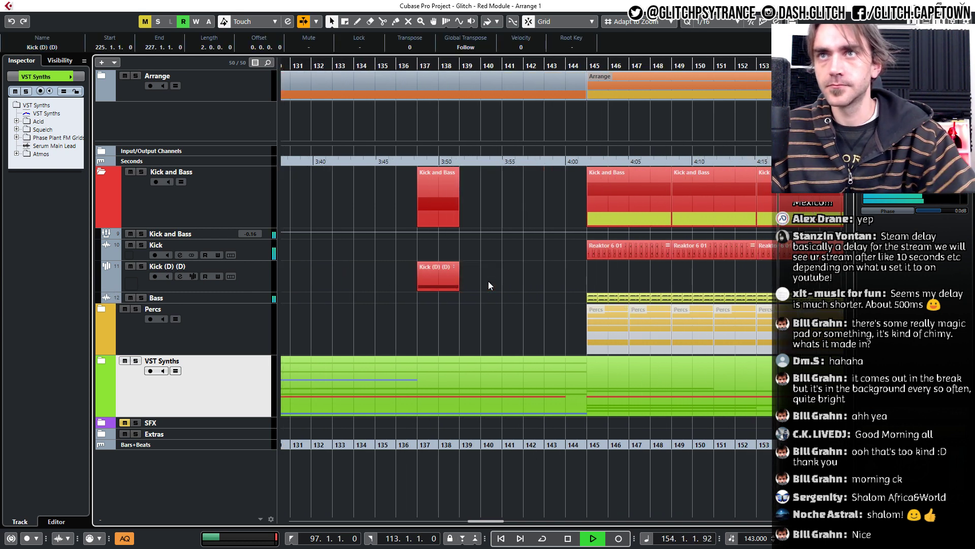
{"action": "left_click", "coordinate": [428, 279]}
{"action": "key", "text": "ctrl+z"}
In the first Kick (D) (D) clip at bar 137, delete all low-velocity off-beat notes, keep the beat notes and close the editor.
{"action": "double_click", "coordinate": [428, 284]}
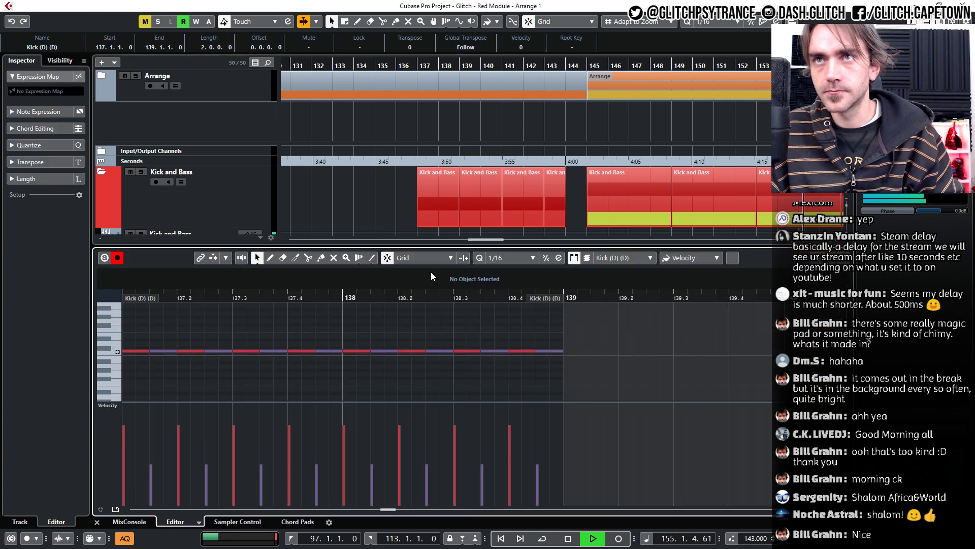
{"action": "scroll", "coordinate": [206, 350], "scroll_direction": "down", "scroll_amount": 1}
{"action": "scroll", "coordinate": [271, 331], "scroll_direction": "left", "scroll_amount": 2}
{"action": "scroll", "coordinate": [272, 330], "scroll_direction": "down", "scroll_amount": 1}
{"action": "scroll", "coordinate": [250, 333], "scroll_direction": "up", "scroll_amount": 1}
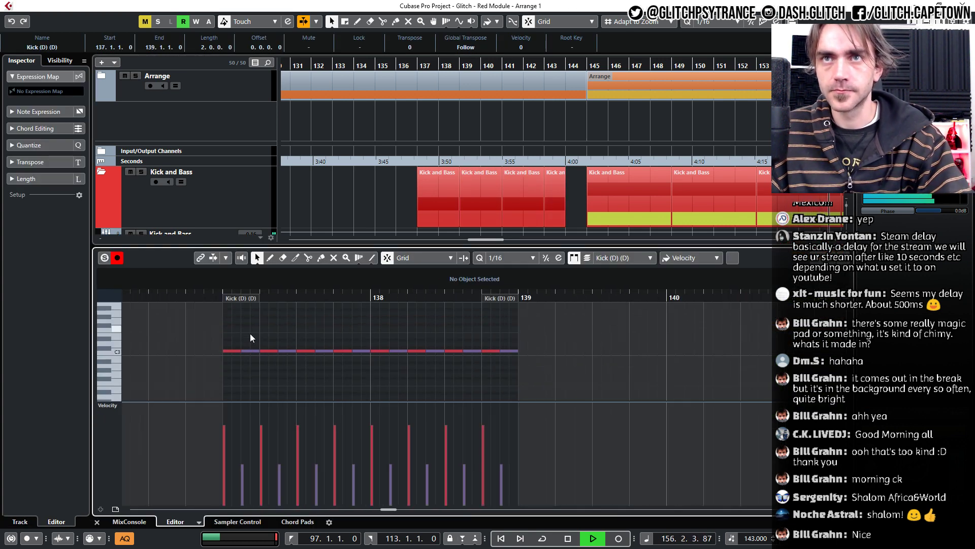
{"action": "key", "text": "Delete"}
{"action": "left_click_drag", "start_coordinate": [248, 362], "coordinate": [293, 368]}
{"action": "key", "text": "Delete"}
{"action": "left_click_drag", "start_coordinate": [323, 339], "coordinate": [323, 380]}
{"action": "key", "text": "Delete"}
{"action": "left_click_drag", "start_coordinate": [401, 342], "coordinate": [398, 379]}
{"action": "key", "text": "Delete"}
{"action": "left_click_drag", "start_coordinate": [438, 338], "coordinate": [438, 372]}
{"action": "key", "text": "Delete"}
{"action": "left_click_drag", "start_coordinate": [472, 342], "coordinate": [474, 372]}
{"action": "key", "text": "Delete"}
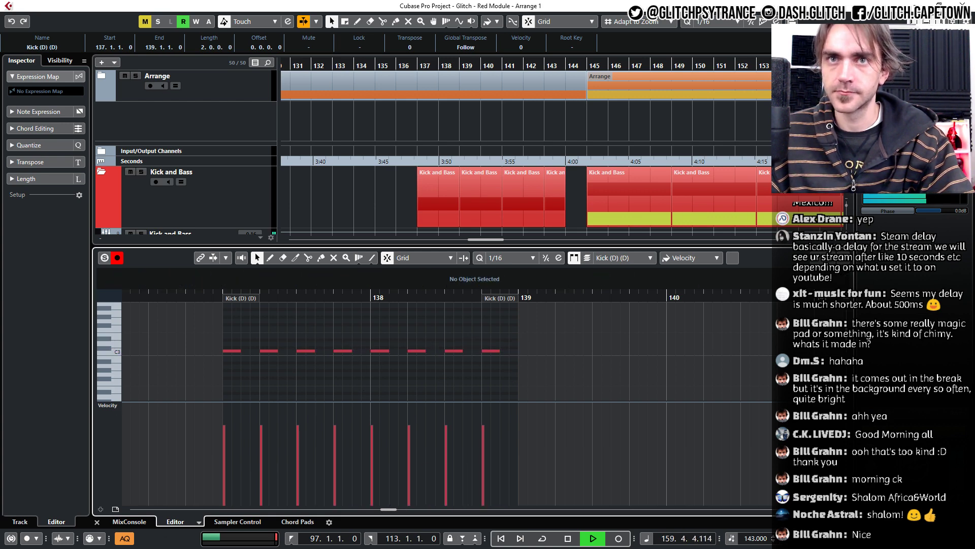
{"action": "left_click", "coordinate": [97, 522]}
Examine the arrangement's sections from the intro through the second break while it plays.
{"action": "scroll", "coordinate": [480, 362], "scroll_direction": "down", "scroll_amount": 4}
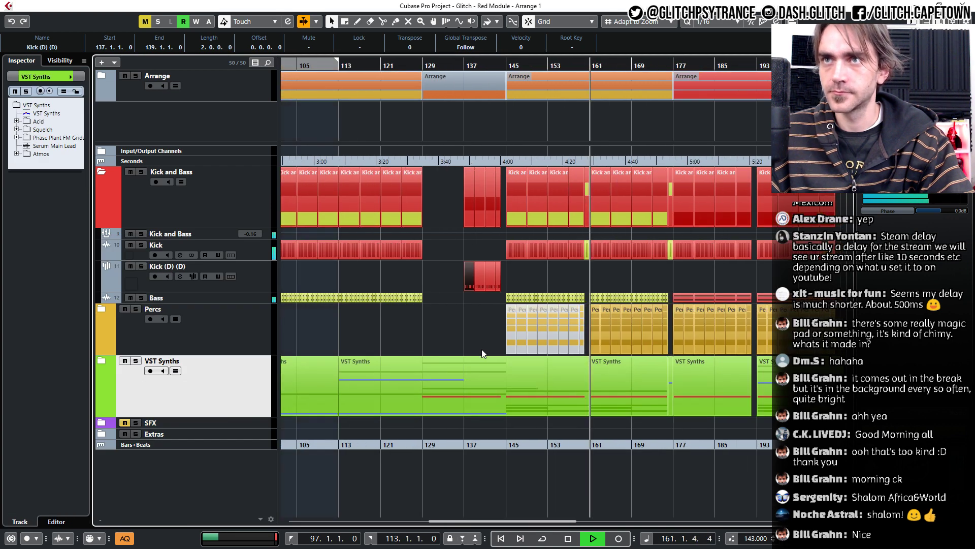
{"action": "scroll", "coordinate": [465, 324], "scroll_direction": "down", "scroll_amount": 2}
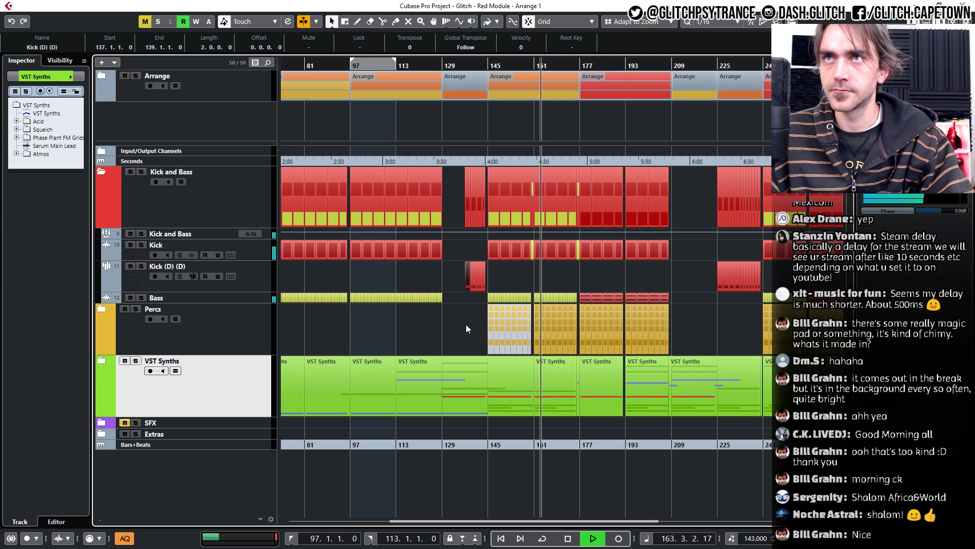
{"action": "scroll", "coordinate": [465, 324], "scroll_direction": "left", "scroll_amount": 2}
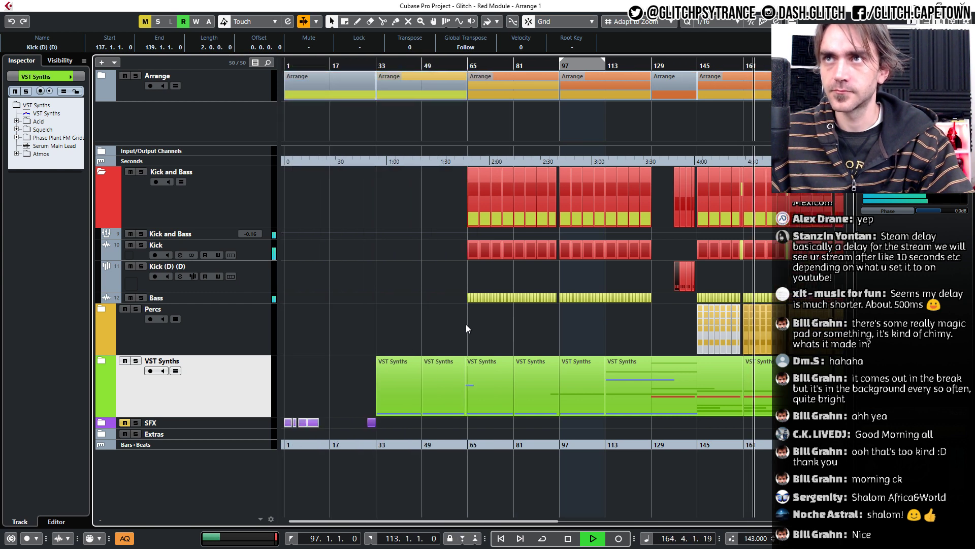
{"action": "scroll", "coordinate": [466, 324], "scroll_direction": "right", "scroll_amount": 2}
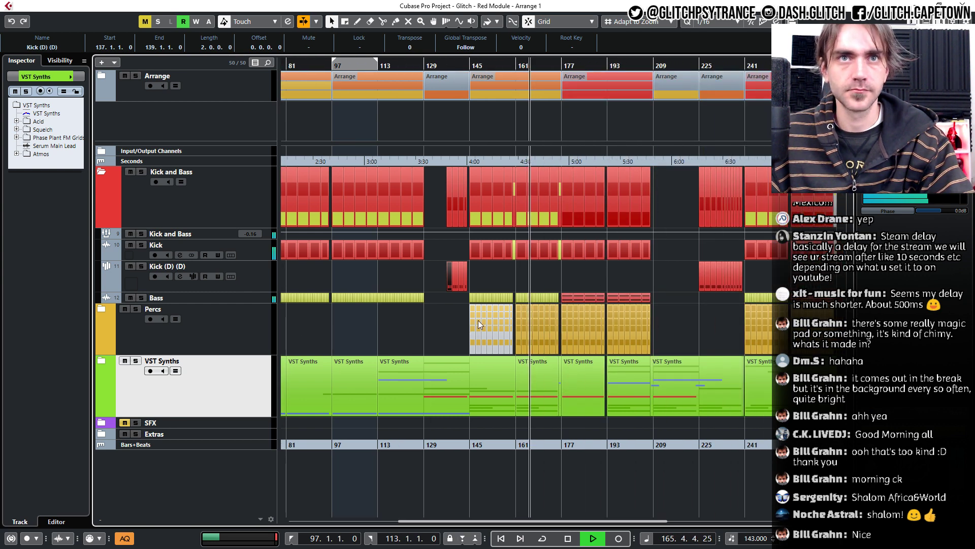
{"action": "left_click", "coordinate": [455, 321]}
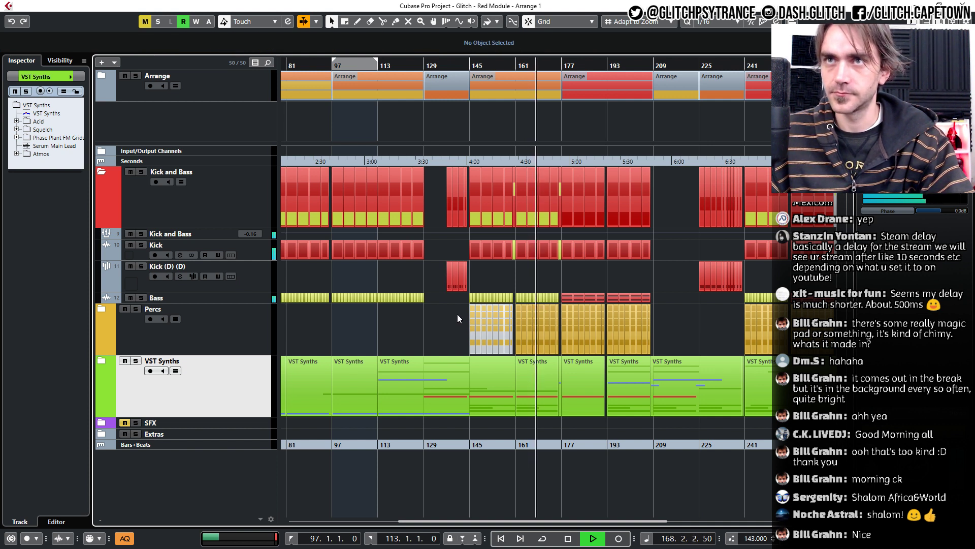
{"action": "scroll", "coordinate": [449, 334], "scroll_direction": "up", "scroll_amount": 4}
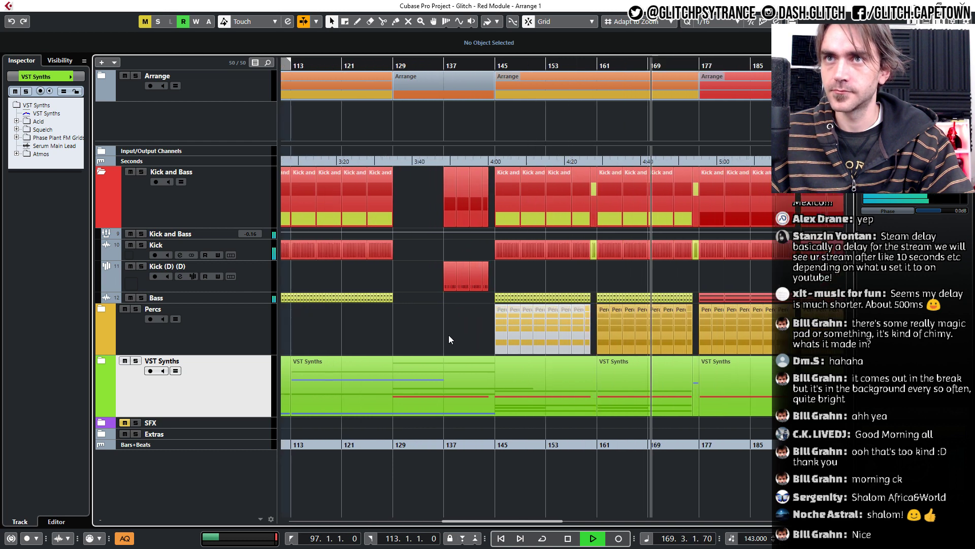
{"action": "scroll", "coordinate": [458, 328], "scroll_direction": "right", "scroll_amount": 3}
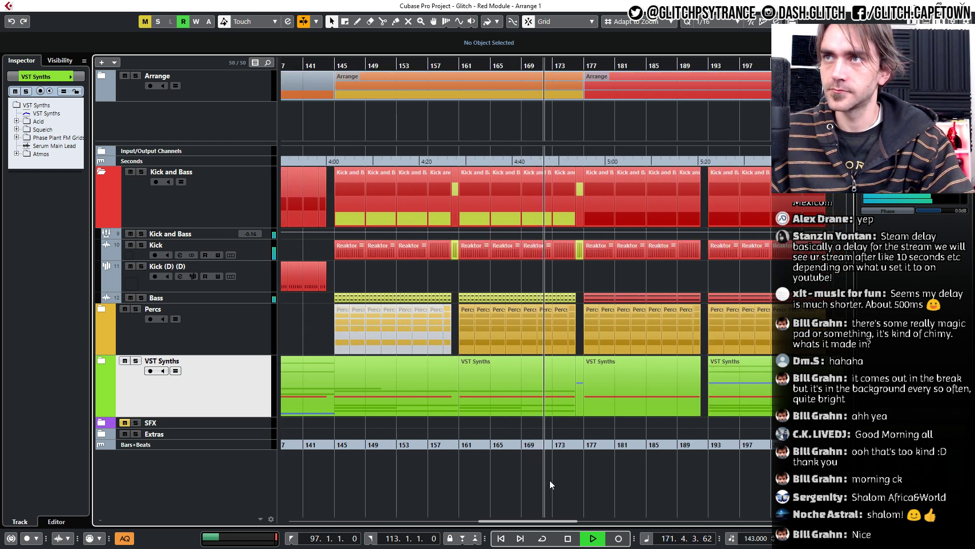
{"action": "scroll", "coordinate": [550, 480], "scroll_direction": "down", "scroll_amount": 2}
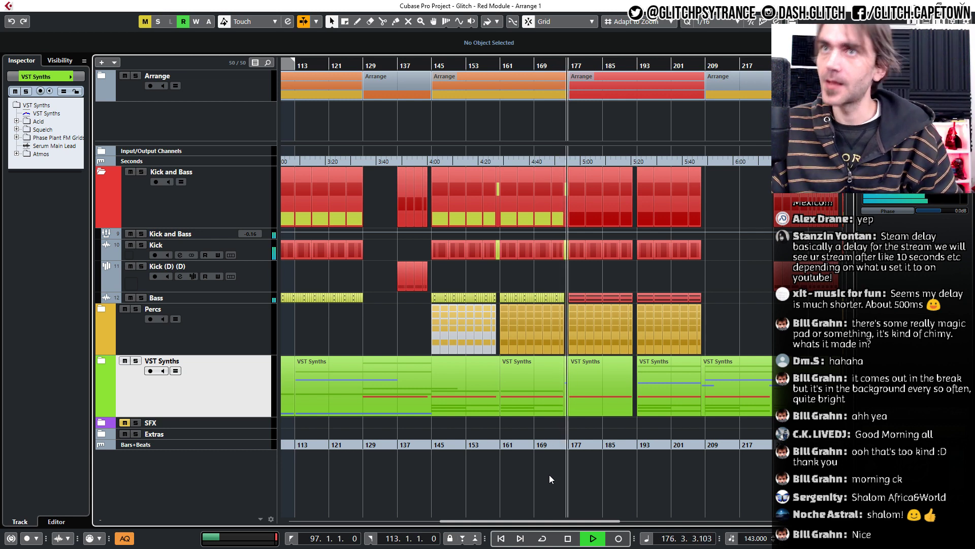
{"action": "scroll", "coordinate": [558, 471], "scroll_direction": "right", "scroll_amount": 1}
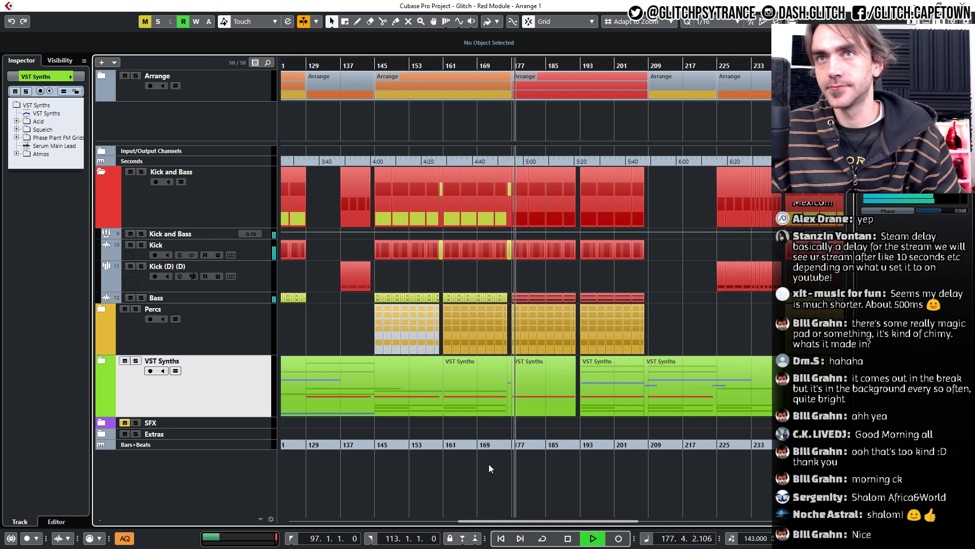
Open the VST Synths folder, collapse its Atmos subfolder and expand the Phase Plant FM Grids subfolder.
{"action": "left_click", "coordinate": [103, 360]}
{"action": "scroll", "coordinate": [559, 376], "scroll_direction": "down", "scroll_amount": 5}
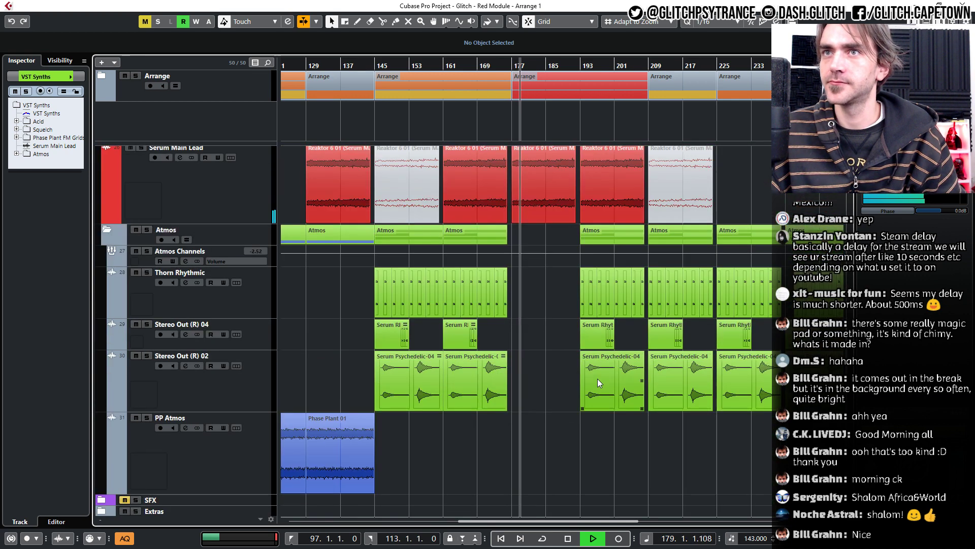
{"action": "scroll", "coordinate": [568, 382], "scroll_direction": "down", "scroll_amount": 1}
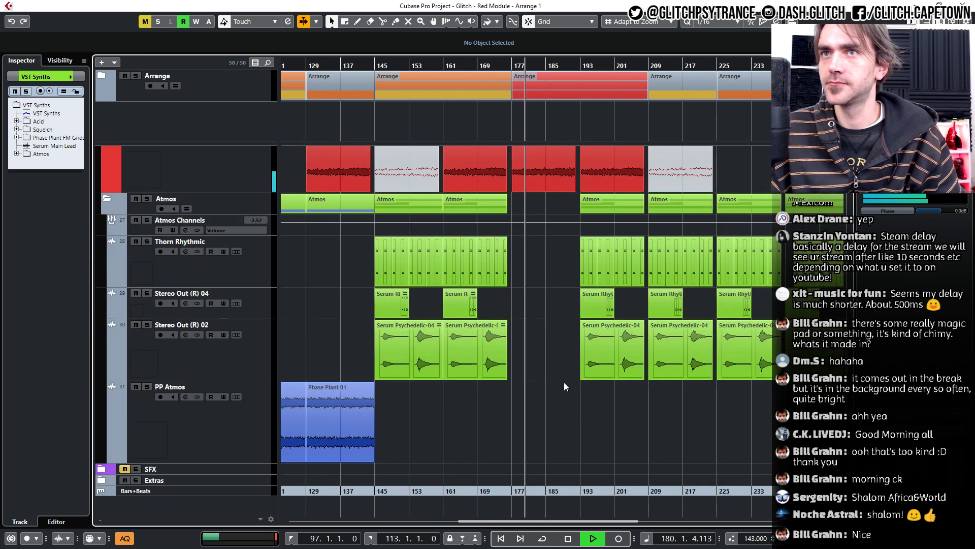
{"action": "scroll", "coordinate": [564, 381], "scroll_direction": "up", "scroll_amount": 6}
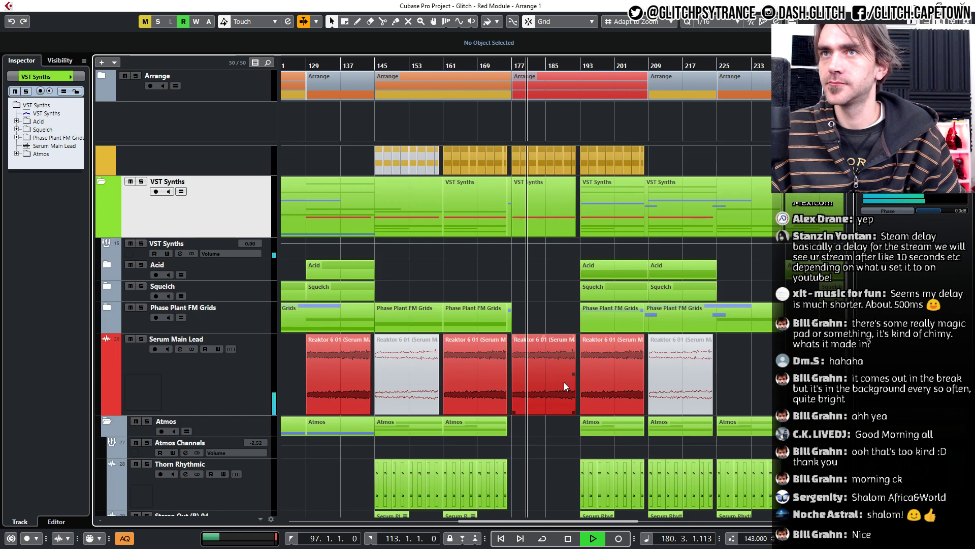
{"action": "left_click", "coordinate": [107, 416]}
{"action": "left_click", "coordinate": [109, 333]}
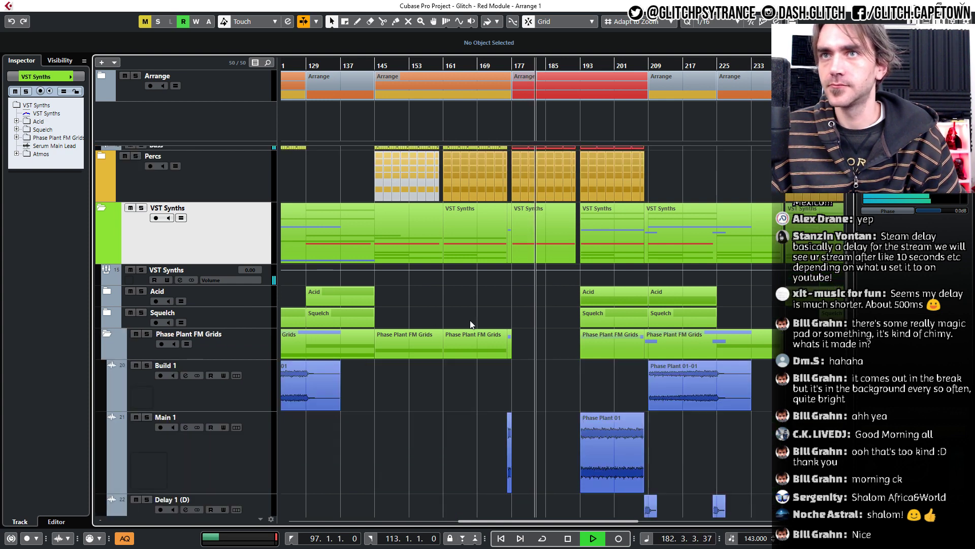
Copy the Phase Plant 01 clip on the Main 1 track from bar 193 to bar 177 and extend its end to bar 193.
{"action": "scroll", "coordinate": [544, 313], "scroll_direction": "down", "scroll_amount": 3}
{"action": "scroll", "coordinate": [565, 277], "scroll_direction": "up", "scroll_amount": 2}
{"action": "left_click_drag", "start_coordinate": [654, 234], "coordinate": [495, 233]}
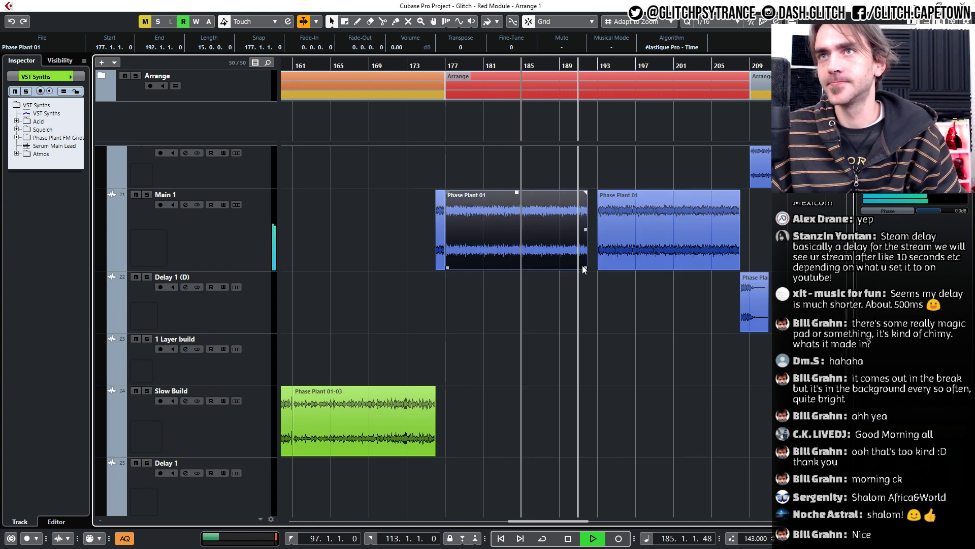
{"action": "scroll", "coordinate": [587, 300], "scroll_direction": "down", "scroll_amount": 3}
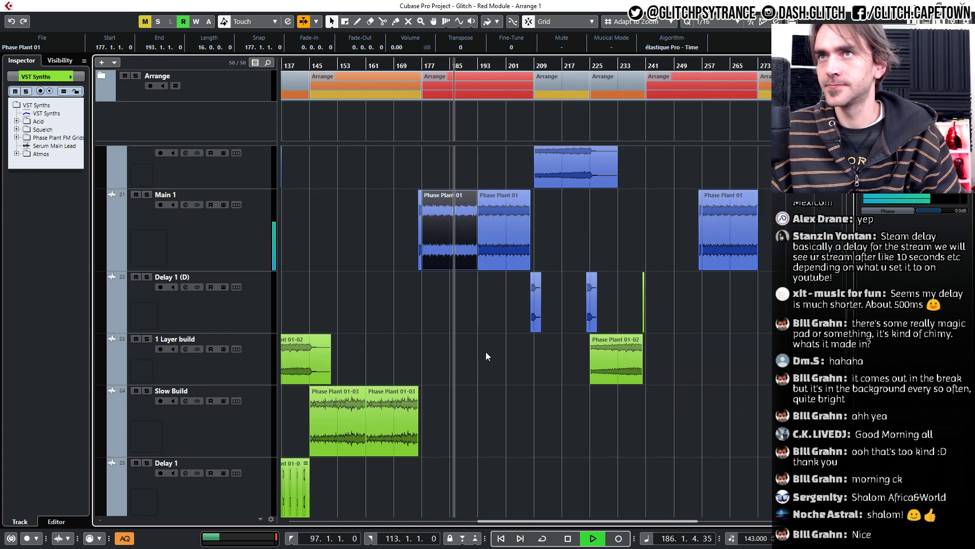
{"action": "left_click", "coordinate": [476, 353]}
Collapse the Phase Plant FM Grids and VST Synths folders and bring the whole arrangement into view.
{"action": "scroll", "coordinate": [331, 359], "scroll_direction": "up", "scroll_amount": 10}
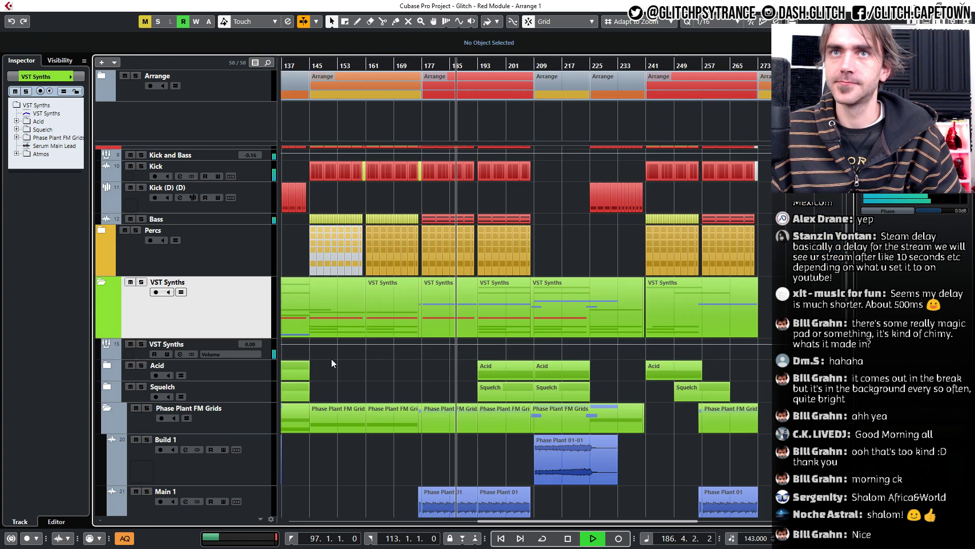
{"action": "left_click", "coordinate": [107, 407]}
{"action": "left_click", "coordinate": [101, 284]}
{"action": "scroll", "coordinate": [516, 357], "scroll_direction": "down", "scroll_amount": 4}
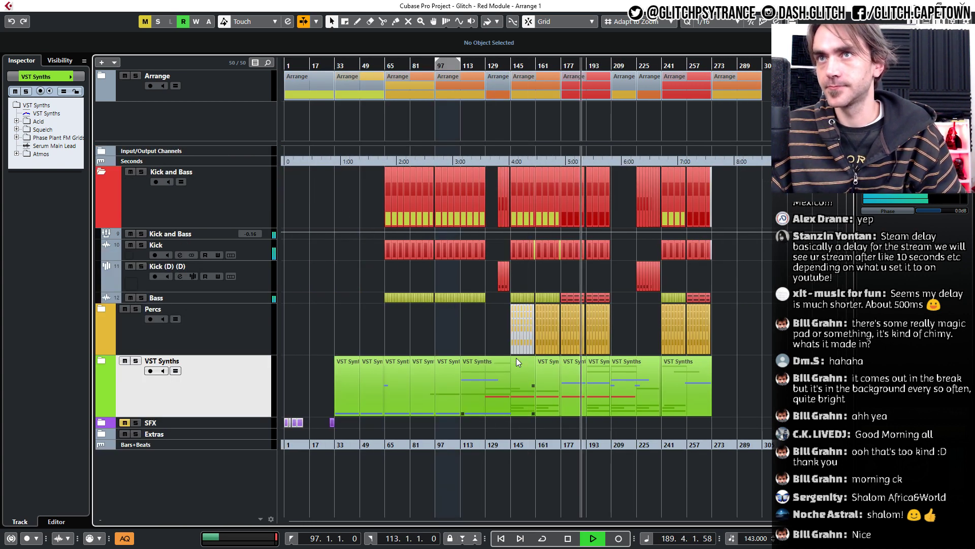
Collapse the Kick and Bass folder and review the sections between bars 177 and 273.
{"action": "scroll", "coordinate": [570, 346], "scroll_direction": "up", "scroll_amount": 6}
{"action": "scroll", "coordinate": [570, 346], "scroll_direction": "right", "scroll_amount": 3}
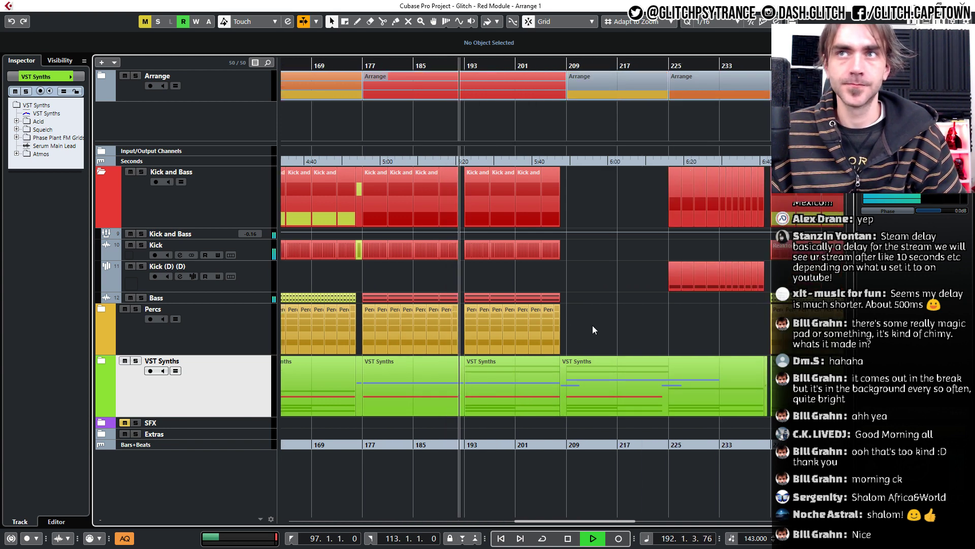
{"action": "scroll", "coordinate": [593, 326], "scroll_direction": "right", "scroll_amount": 4}
{"action": "scroll", "coordinate": [592, 325], "scroll_direction": "down", "scroll_amount": 2}
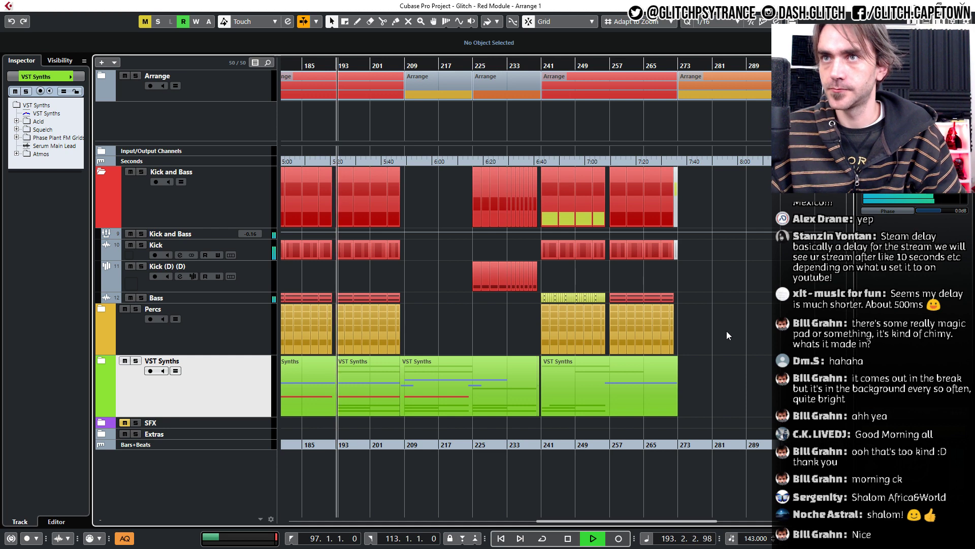
{"action": "left_click", "coordinate": [107, 171]}
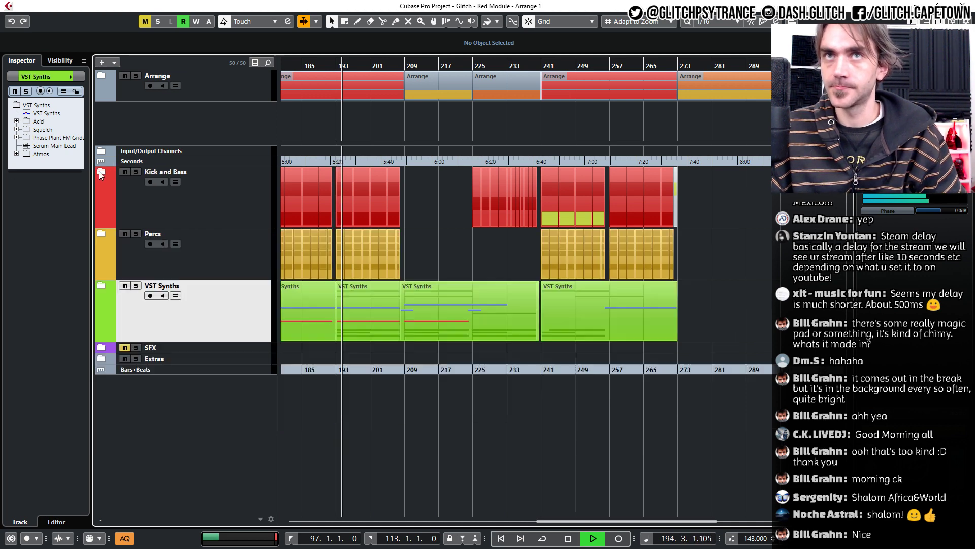
{"action": "scroll", "coordinate": [727, 254], "scroll_direction": "up", "scroll_amount": 3}
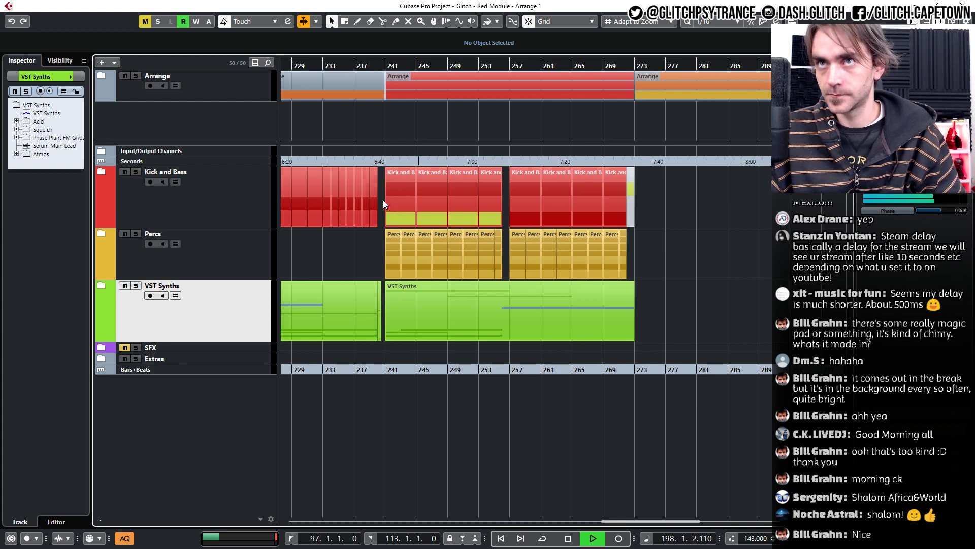
{"action": "scroll", "coordinate": [383, 200], "scroll_direction": "down", "scroll_amount": 2}
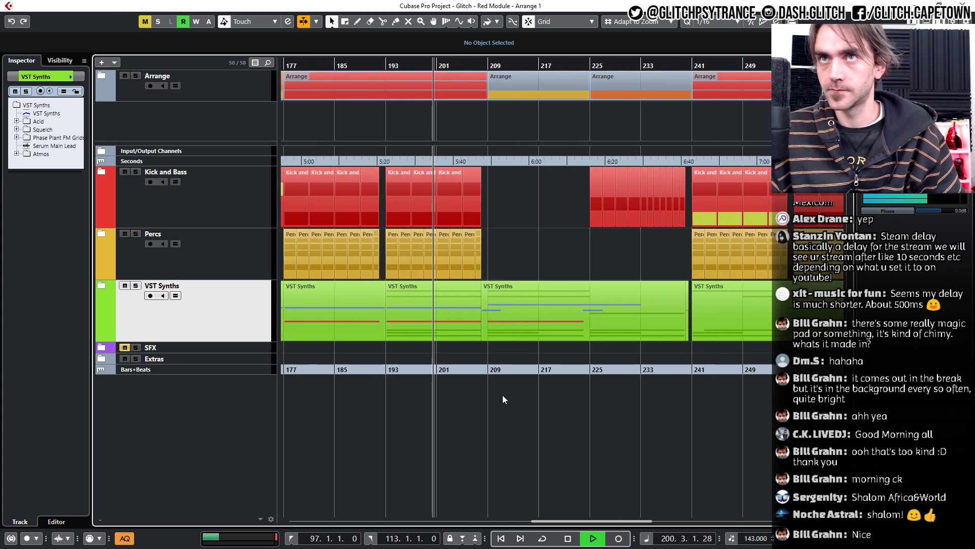
Stop playback and place the playhead at bar 161.
{"action": "key", "text": "space"}
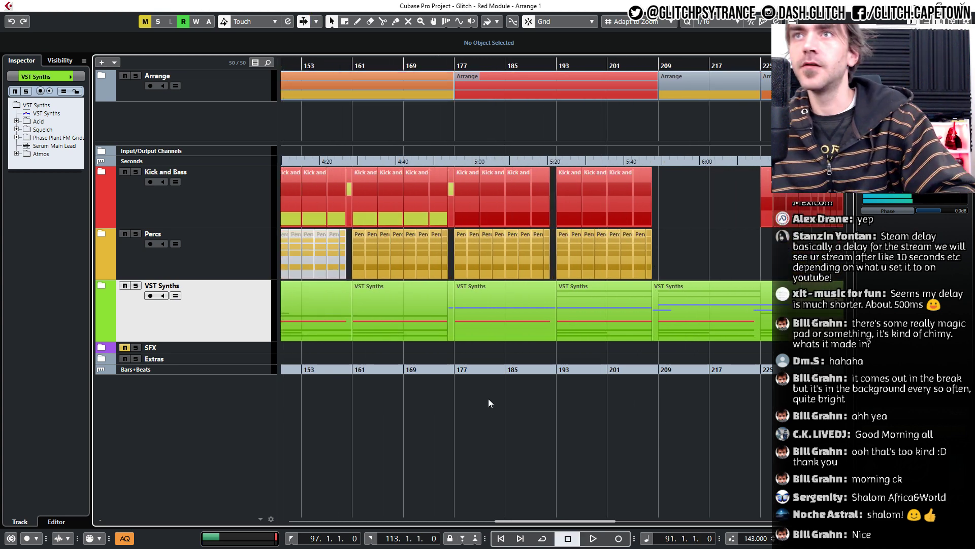
{"action": "scroll", "coordinate": [468, 369], "scroll_direction": "left", "scroll_amount": 1}
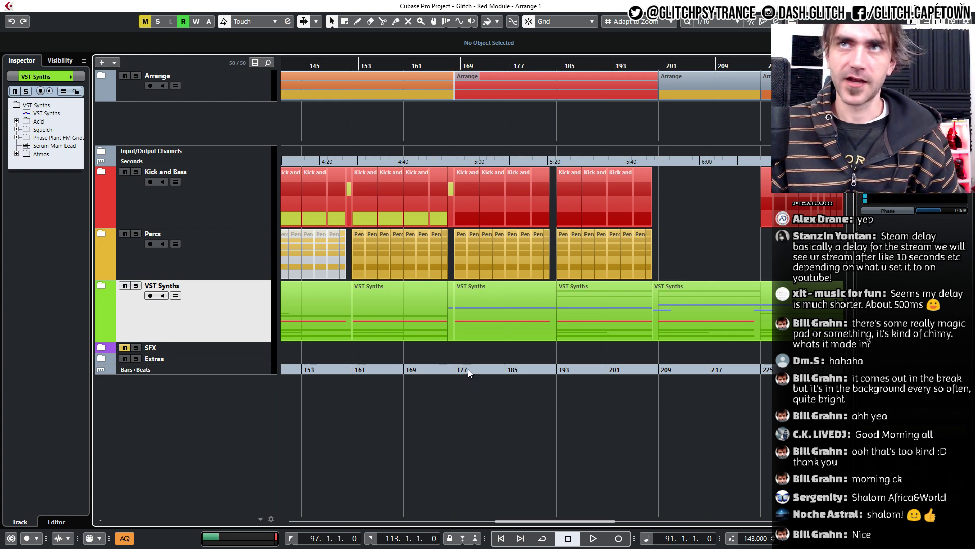
{"action": "scroll", "coordinate": [468, 372], "scroll_direction": "left", "scroll_amount": 3}
{"action": "left_click", "coordinate": [571, 72]}
{"action": "left_click", "coordinate": [578, 65]}
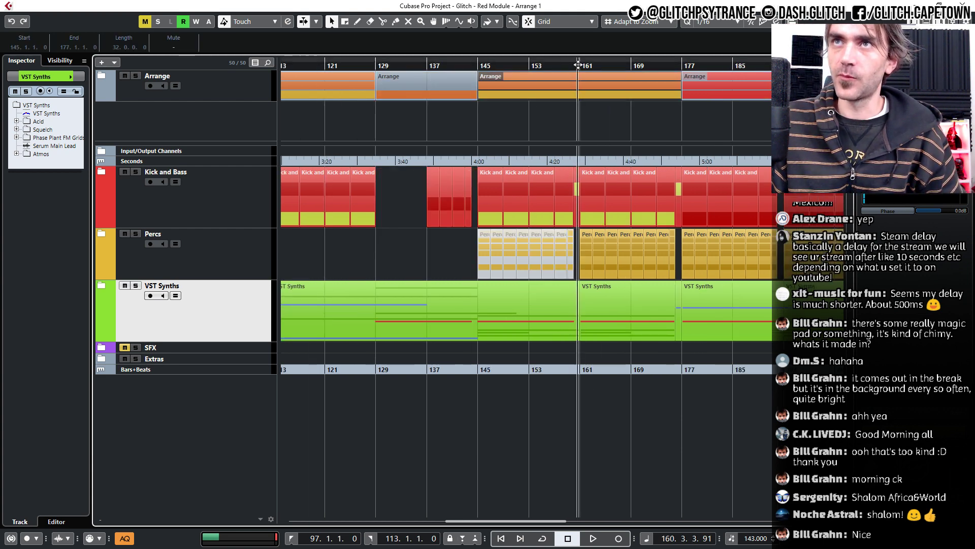
{"action": "left_click", "coordinate": [578, 65]}
{"action": "scroll", "coordinate": [582, 342], "scroll_direction": "right", "scroll_amount": 2}
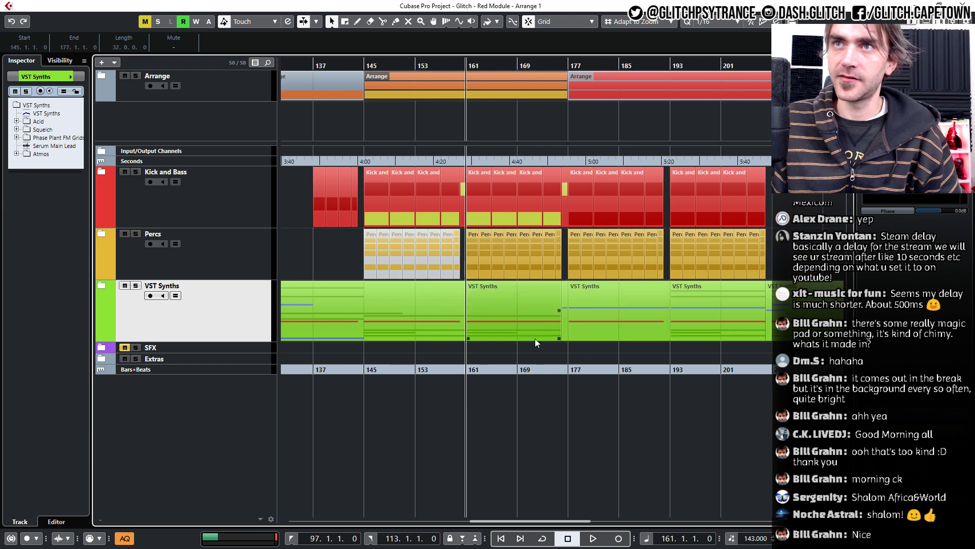
Examine the arrangement of the kick, percussion and synth sections around bar 161 and across the full track.
{"action": "scroll", "coordinate": [486, 374], "scroll_direction": "down", "scroll_amount": 1}
{"action": "scroll", "coordinate": [492, 379], "scroll_direction": "left", "scroll_amount": 2}
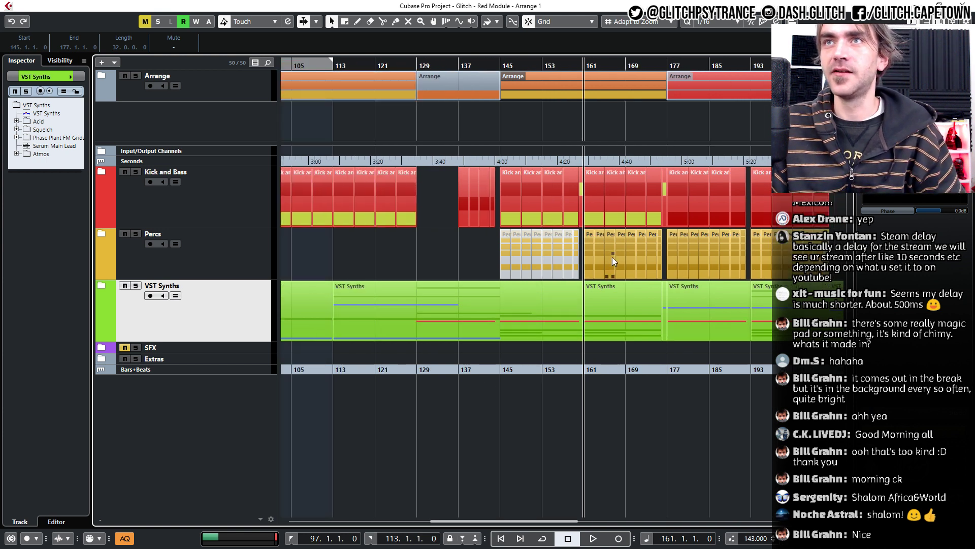
{"action": "scroll", "coordinate": [611, 257], "scroll_direction": "right", "scroll_amount": 1}
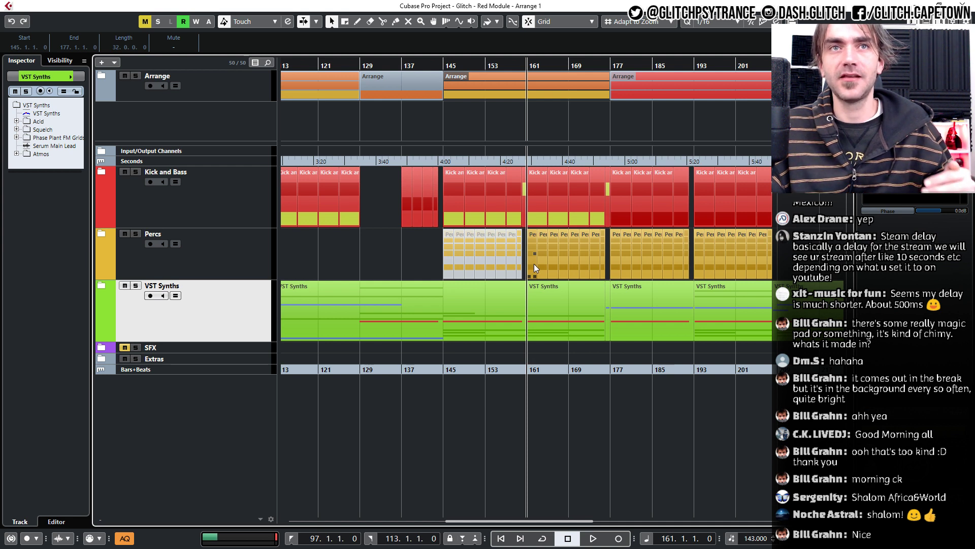
{"action": "left_click", "coordinate": [548, 438]}
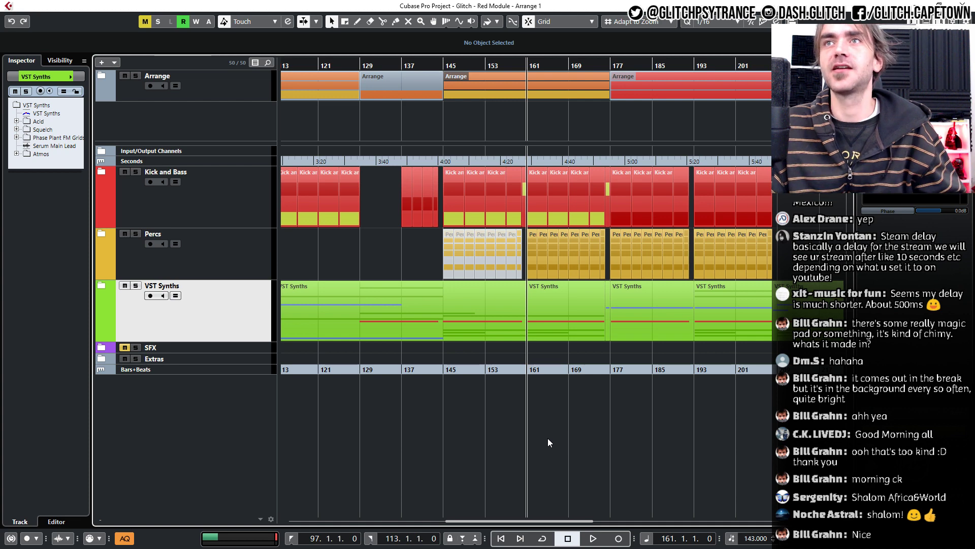
{"action": "key", "text": "g"}
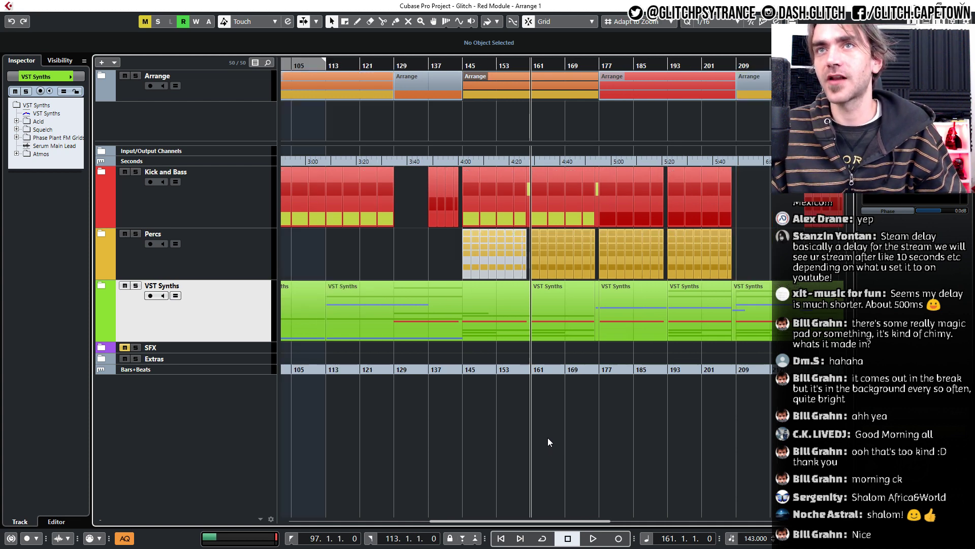
{"action": "scroll", "coordinate": [548, 438], "scroll_direction": "left", "scroll_amount": 5}
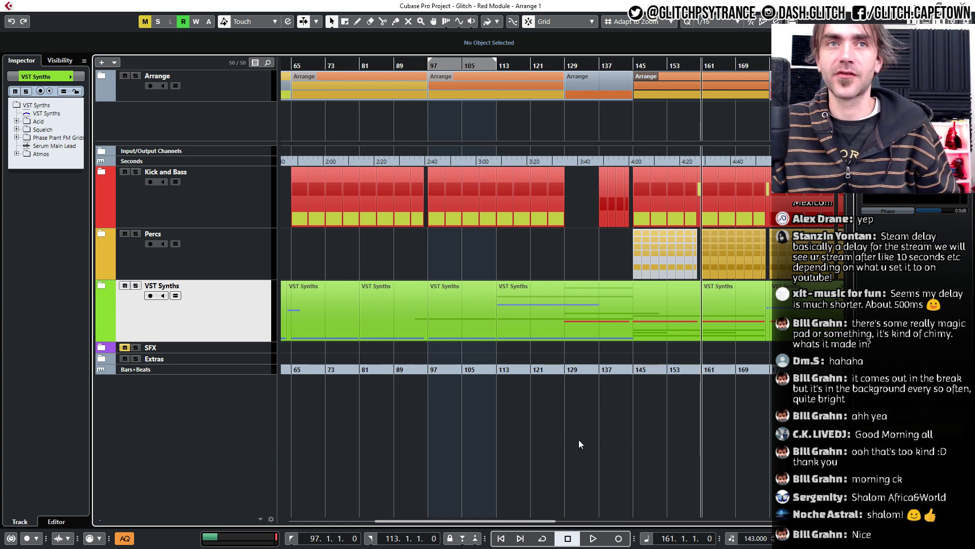
{"action": "scroll", "coordinate": [578, 443], "scroll_direction": "down", "scroll_amount": 4}
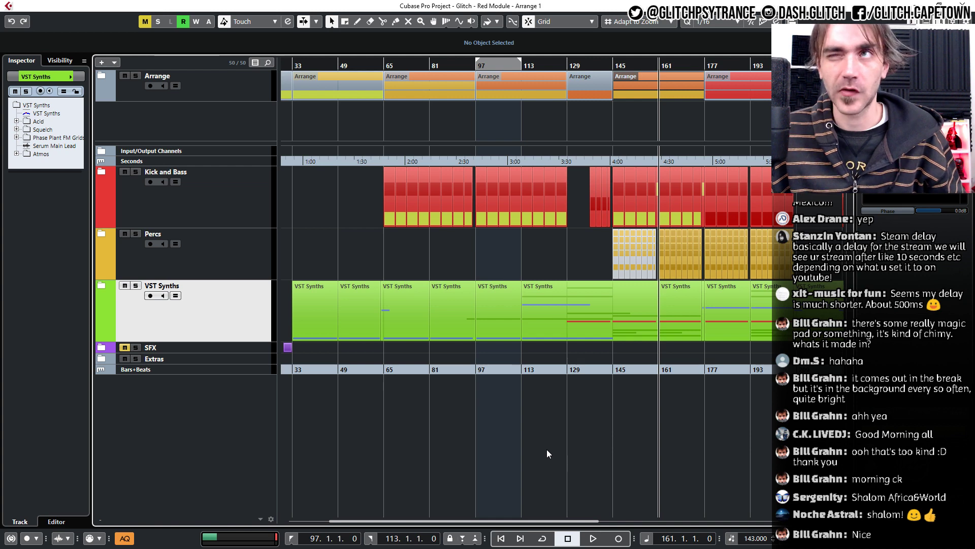
{"action": "scroll", "coordinate": [543, 456], "scroll_direction": "right", "scroll_amount": 2}
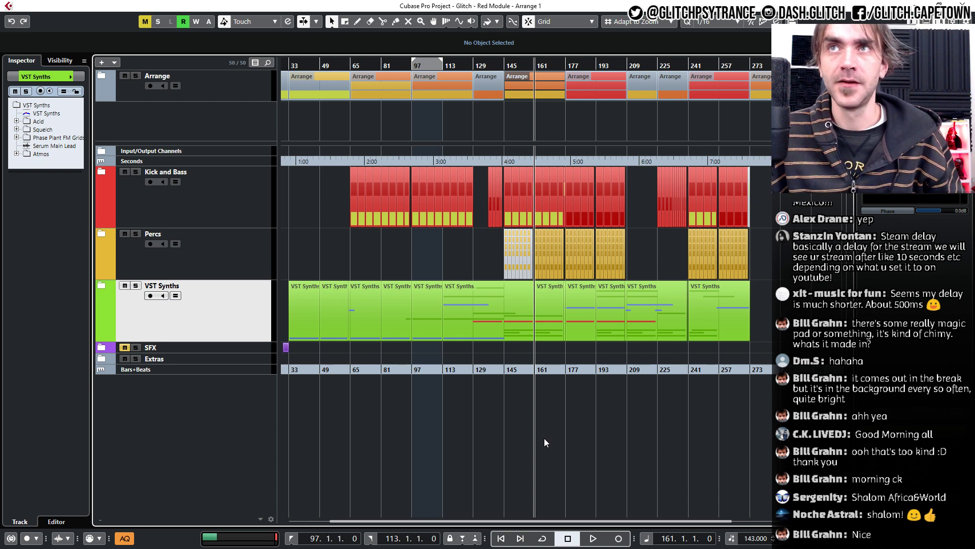
{"action": "key", "text": "g"}
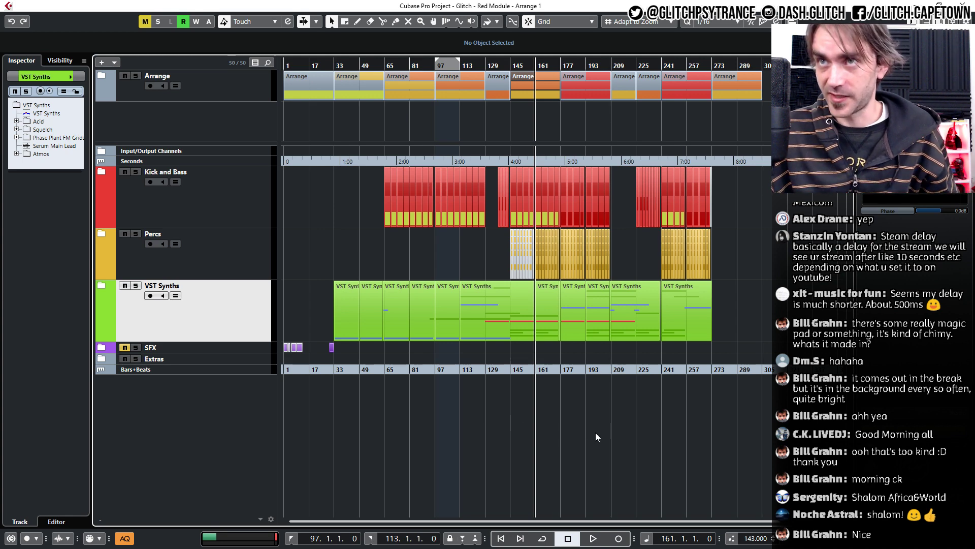
{"action": "scroll", "coordinate": [609, 425], "scroll_direction": "up", "scroll_amount": 1, "text": "ctrl"}
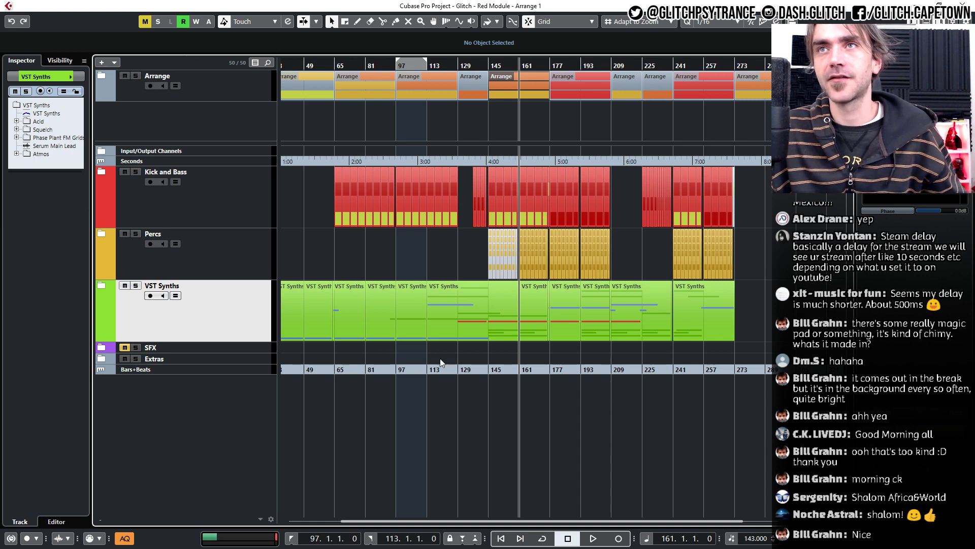
{"action": "scroll", "coordinate": [440, 359], "scroll_direction": "up", "scroll_amount": 1, "text": "ctrl"}
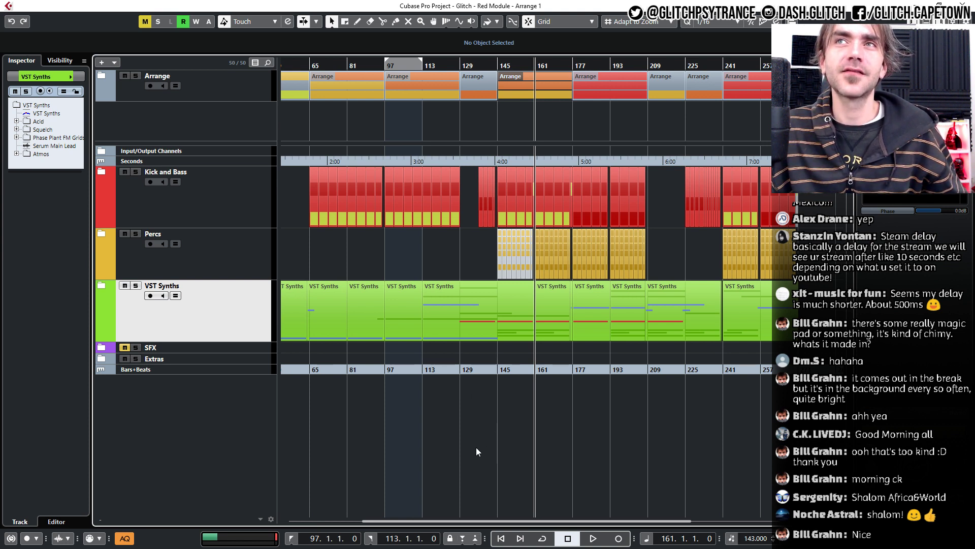
{"action": "scroll", "coordinate": [477, 452], "scroll_direction": "left", "scroll_amount": 2}
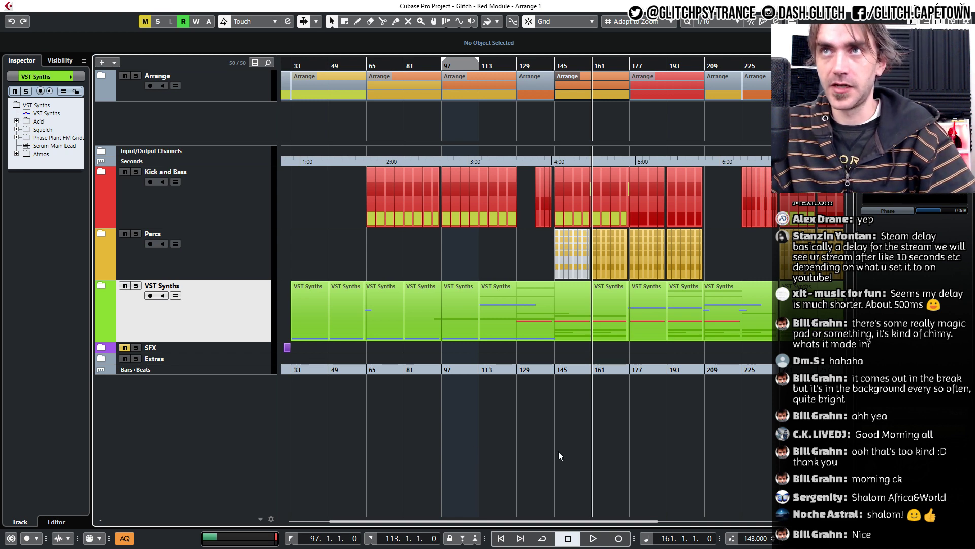
{"action": "key", "text": "g"}
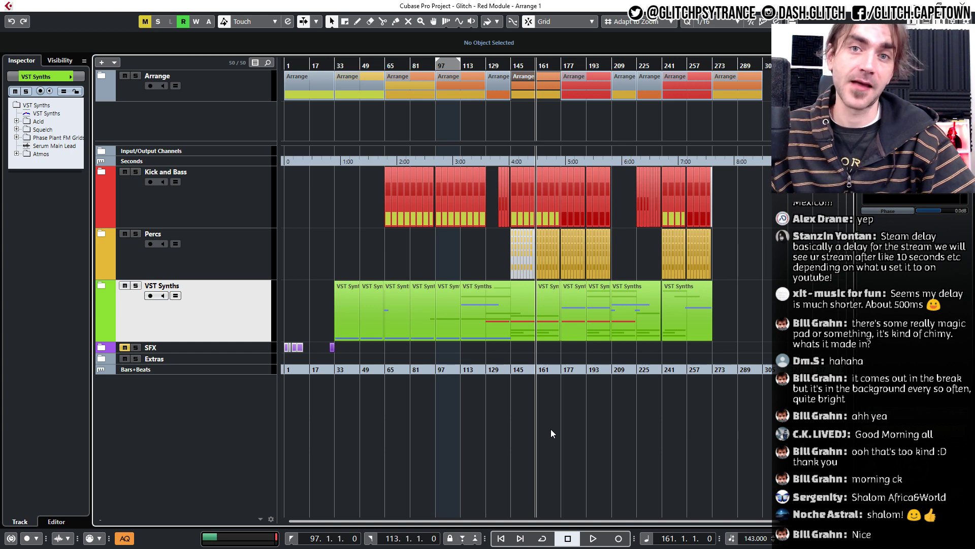
{"action": "scroll", "coordinate": [550, 424], "scroll_direction": "up", "scroll_amount": 6}
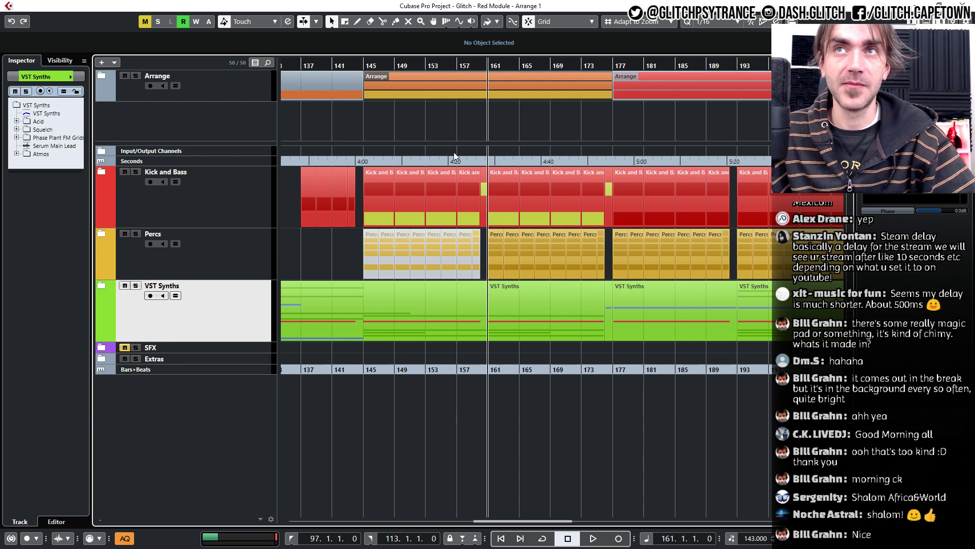
{"action": "scroll", "coordinate": [506, 165], "scroll_direction": "up", "scroll_amount": 4}
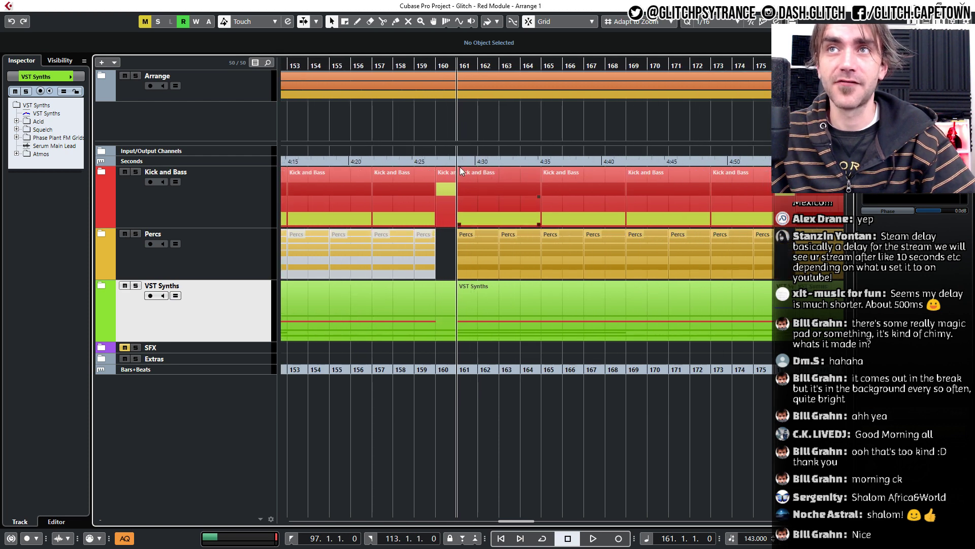
{"action": "scroll", "coordinate": [459, 167], "scroll_direction": "down", "scroll_amount": 5}
{"action": "scroll", "coordinate": [565, 386], "scroll_direction": "down", "scroll_amount": 6}
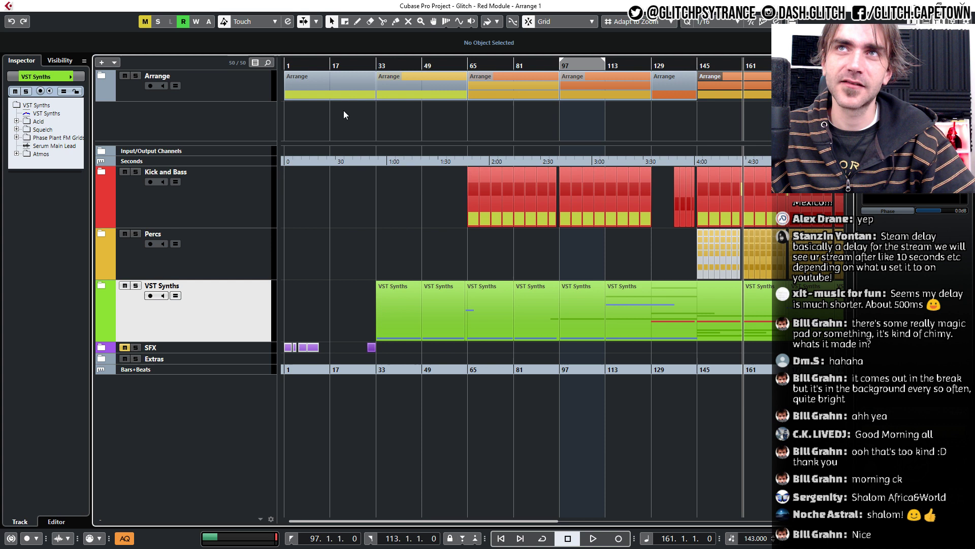
Set the locators to bars 33 and 80 and delete the Arrange part covering bars 1 to 33.
{"action": "left_click", "coordinate": [382, 64]}
{"action": "left_click_drag", "start_coordinate": [441, 69], "coordinate": [511, 67]}
{"action": "left_click", "coordinate": [309, 82]}
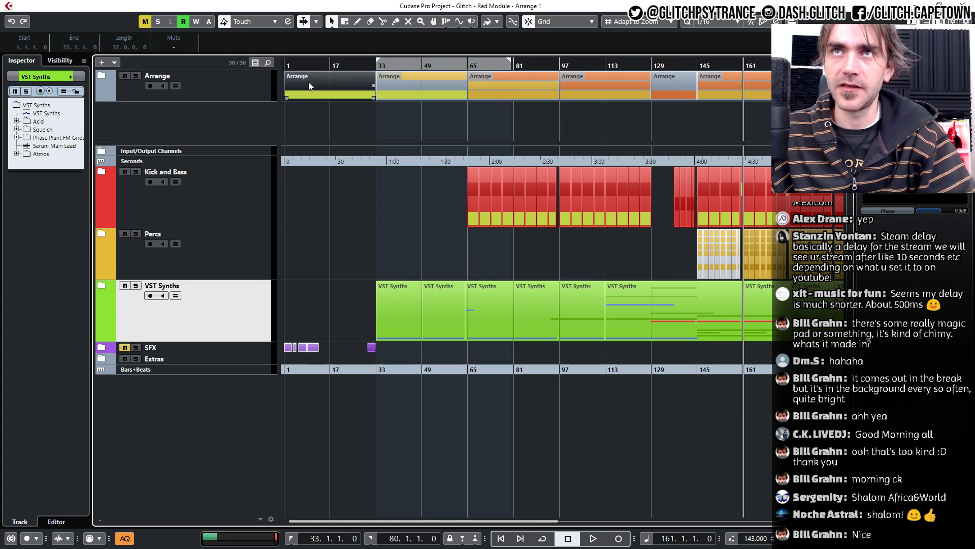
{"action": "key", "text": "Delete"}
Try to move all Kick and Bass, Percs and VST Synths clips 32 bars earlier.
{"action": "left_click", "coordinate": [357, 129]}
{"action": "key", "text": "ctrl+a"}
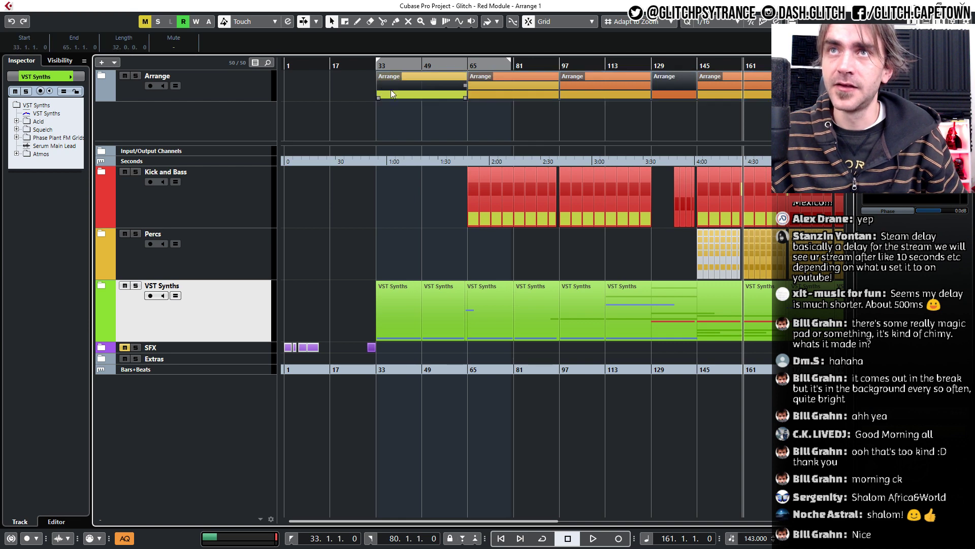
{"action": "left_click", "coordinate": [415, 90]}
{"action": "left_click", "coordinate": [338, 209]}
{"action": "left_click_drag", "start_coordinate": [337, 85], "coordinate": [793, 305]}
{"action": "scroll", "coordinate": [693, 279], "scroll_direction": "left", "scroll_amount": 5}
{"action": "key", "text": "g"}
{"action": "left_click_drag", "start_coordinate": [806, 201], "coordinate": [291, 316]}
Check the shifted clips around bar 129 and undo the move.
{"action": "scroll", "coordinate": [406, 266], "scroll_direction": "up", "scroll_amount": 3}
{"action": "scroll", "coordinate": [614, 251], "scroll_direction": "up", "scroll_amount": 2}
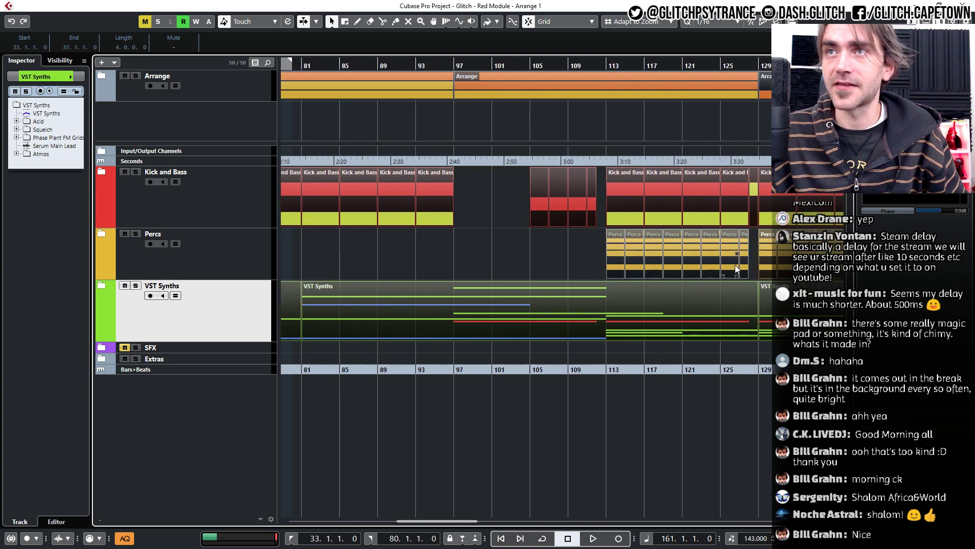
{"action": "scroll", "coordinate": [735, 264], "scroll_direction": "right", "scroll_amount": 3}
{"action": "scroll", "coordinate": [577, 207], "scroll_direction": "up", "scroll_amount": 2}
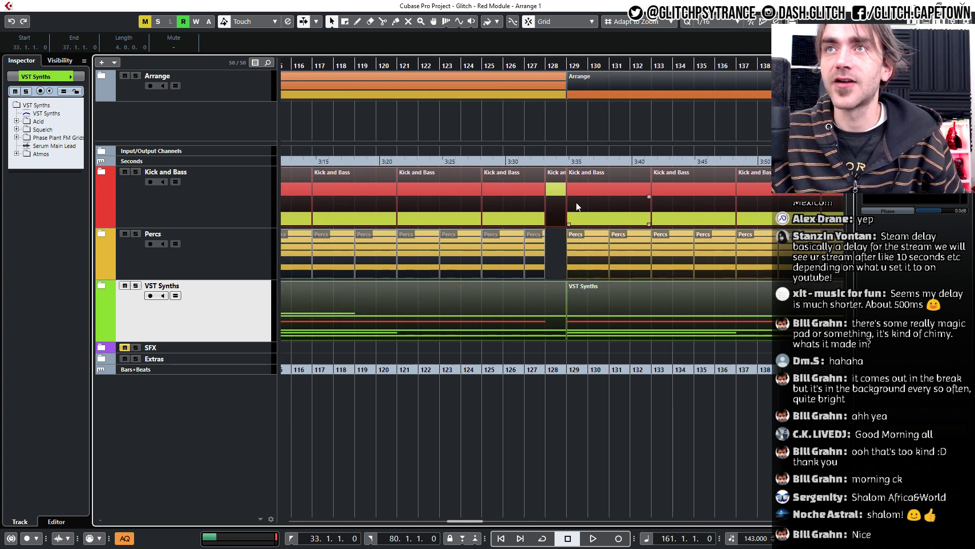
{"action": "scroll", "coordinate": [591, 273], "scroll_direction": "down", "scroll_amount": 6}
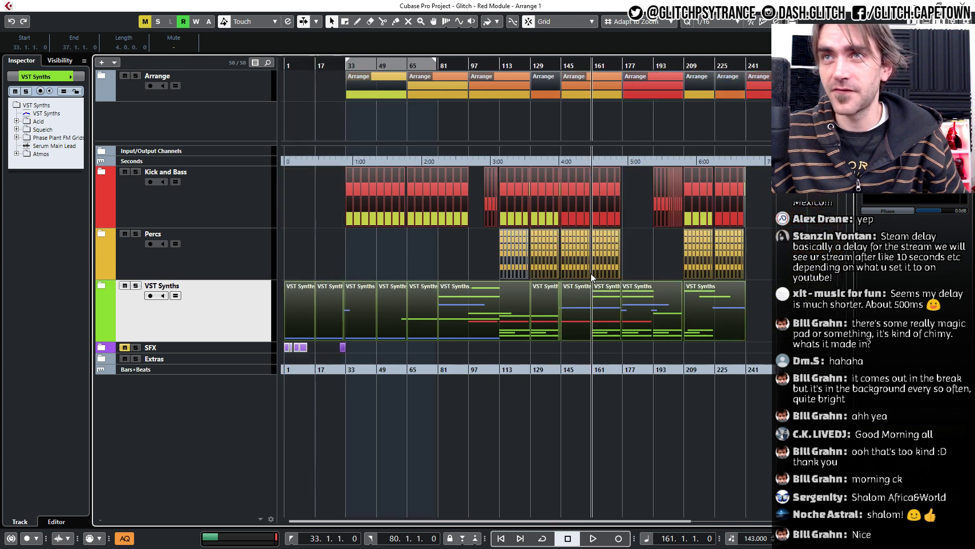
{"action": "left_click", "coordinate": [565, 413]}
{"action": "key", "text": "ctrl+z"}
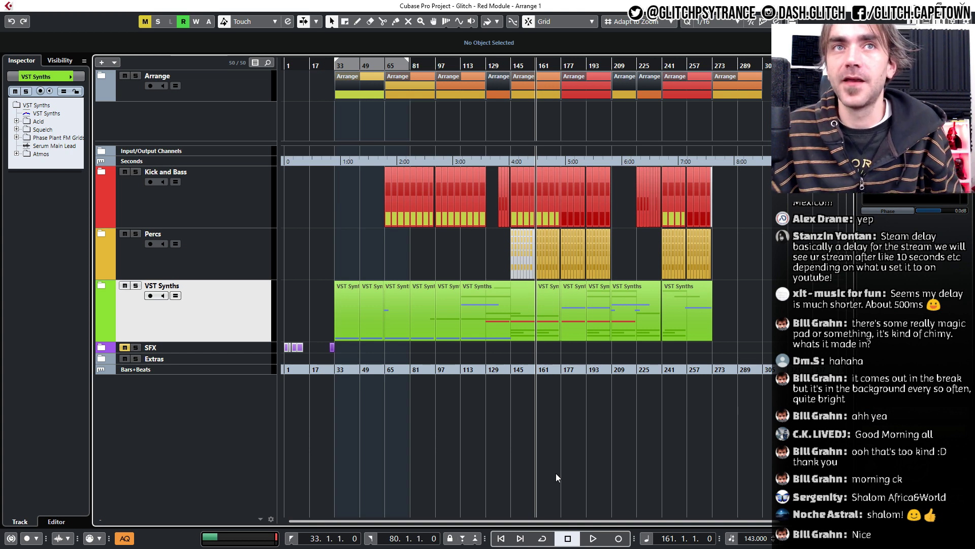
Examine the later sections of the arrangement from bar 97 through the ending at bar 305.
{"action": "scroll", "coordinate": [556, 452], "scroll_direction": "up", "scroll_amount": 4}
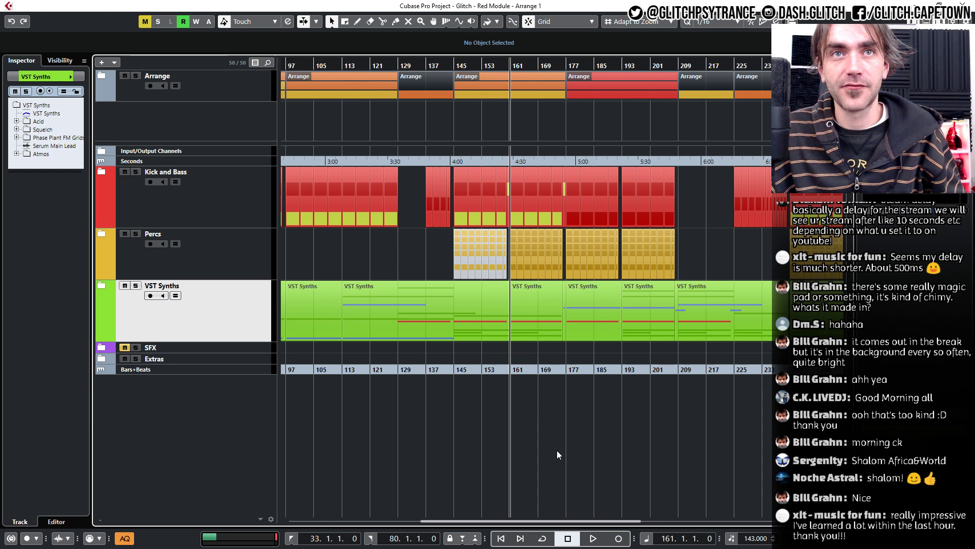
{"action": "scroll", "coordinate": [557, 447], "scroll_direction": "down", "scroll_amount": 1}
{"action": "scroll", "coordinate": [559, 443], "scroll_direction": "right", "scroll_amount": 2}
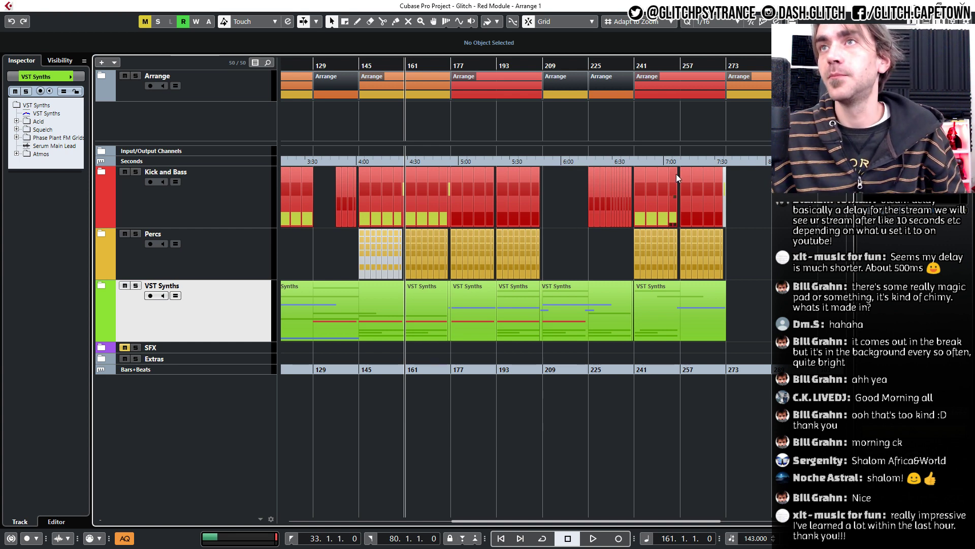
{"action": "scroll", "coordinate": [782, 223], "scroll_direction": "down", "scroll_amount": 1}
{"action": "scroll", "coordinate": [757, 230], "scroll_direction": "right", "scroll_amount": 1}
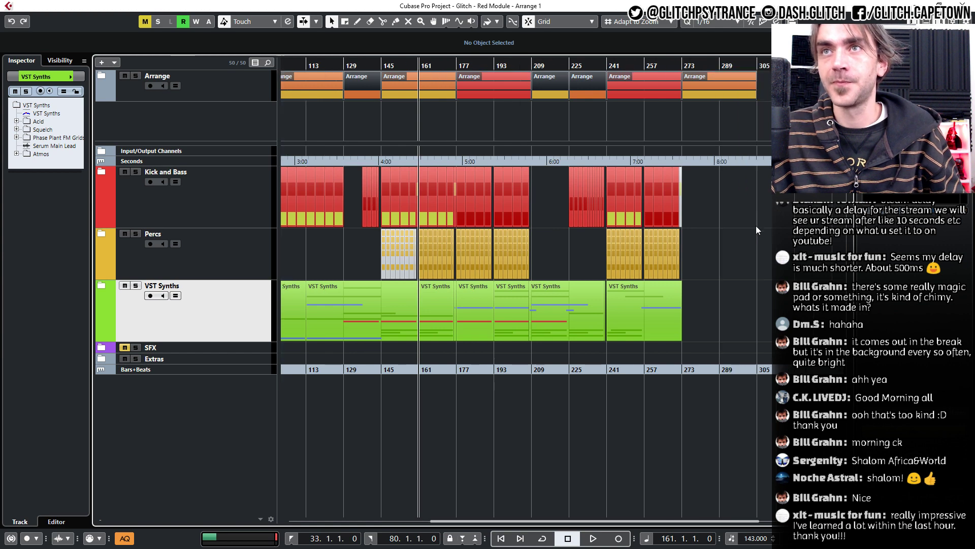
{"action": "scroll", "coordinate": [756, 230], "scroll_direction": "up", "scroll_amount": 4}
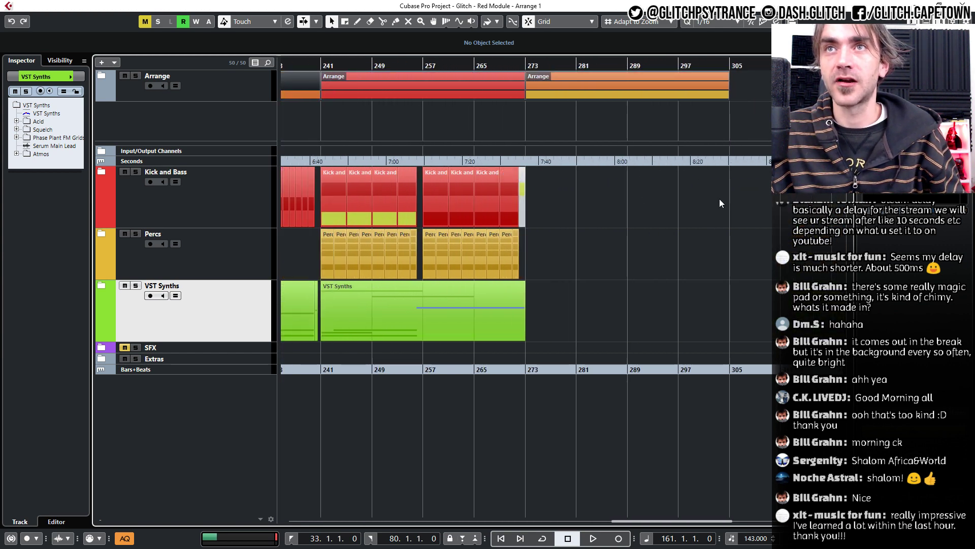
{"action": "scroll", "coordinate": [719, 200], "scroll_direction": "down", "scroll_amount": 2}
{"action": "scroll", "coordinate": [712, 201], "scroll_direction": "left", "scroll_amount": 3}
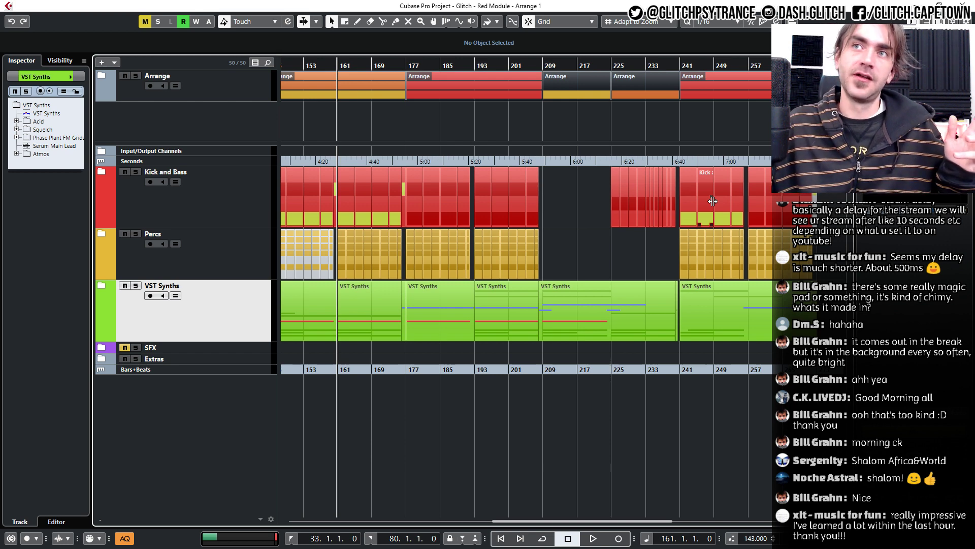
Examine the empty Percs stretch between bars 65 and 145 in relation to the kick and synth sections.
{"action": "scroll", "coordinate": [611, 216], "scroll_direction": "down", "scroll_amount": 3}
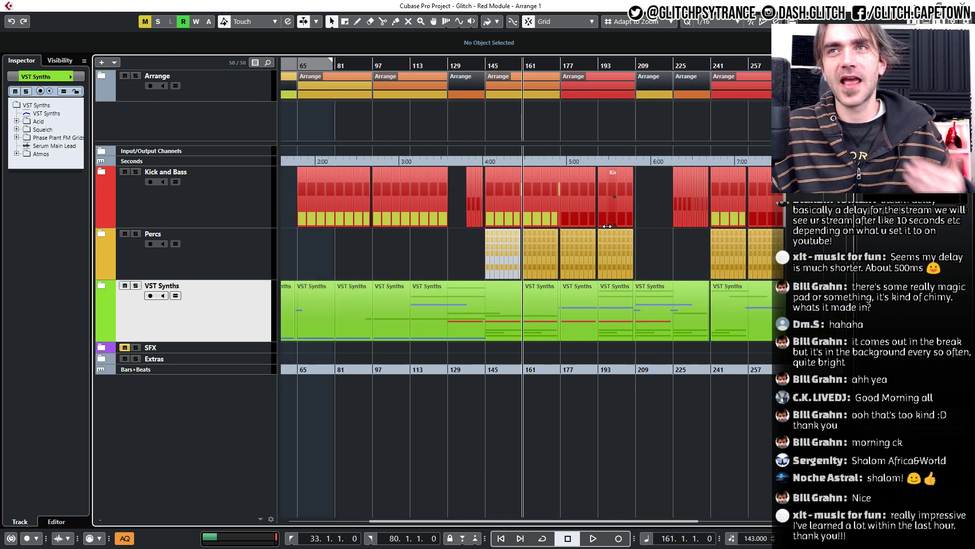
{"action": "left_click_drag", "start_coordinate": [421, 257], "coordinate": [454, 254]}
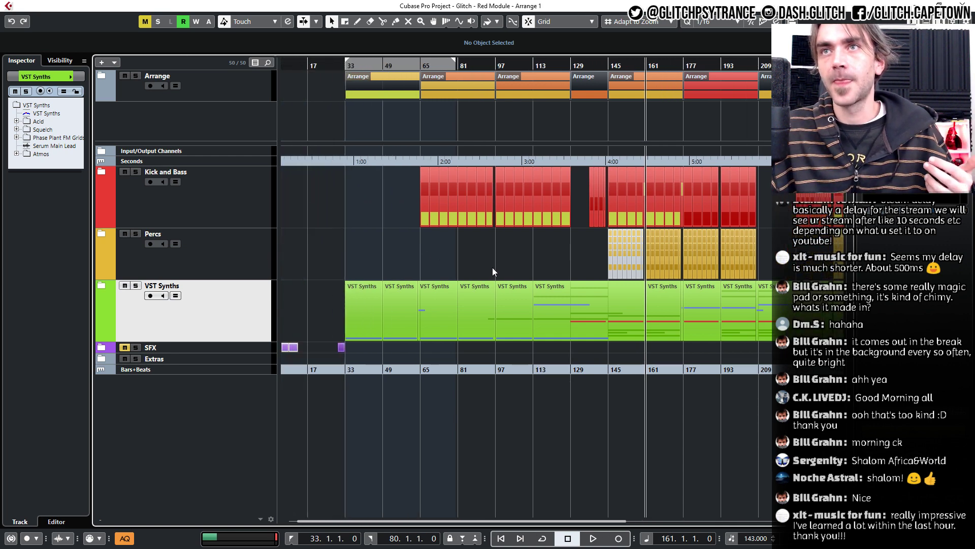
{"action": "left_click_drag", "start_coordinate": [428, 242], "coordinate": [562, 205]}
{"action": "left_click", "coordinate": [542, 249]}
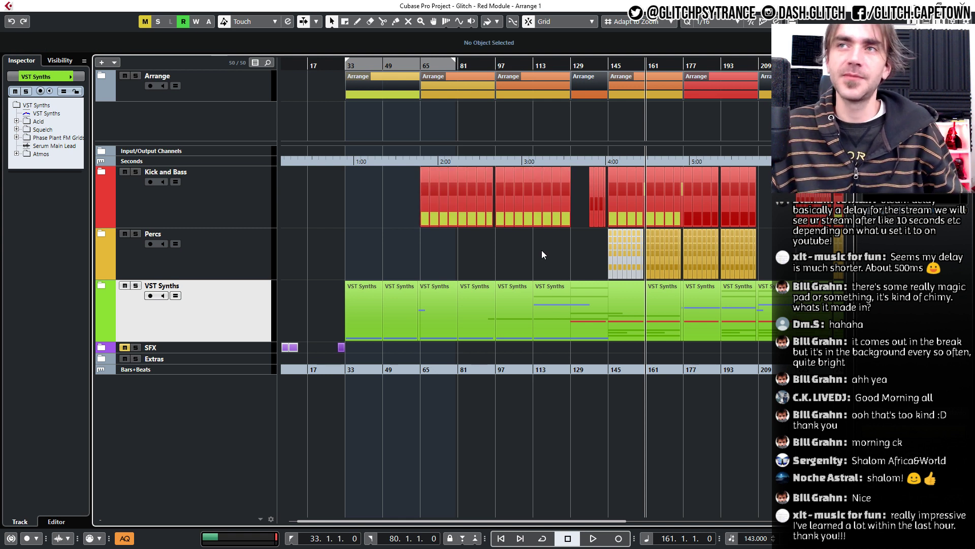
{"action": "scroll", "coordinate": [541, 251], "scroll_direction": "right", "scroll_amount": 2}
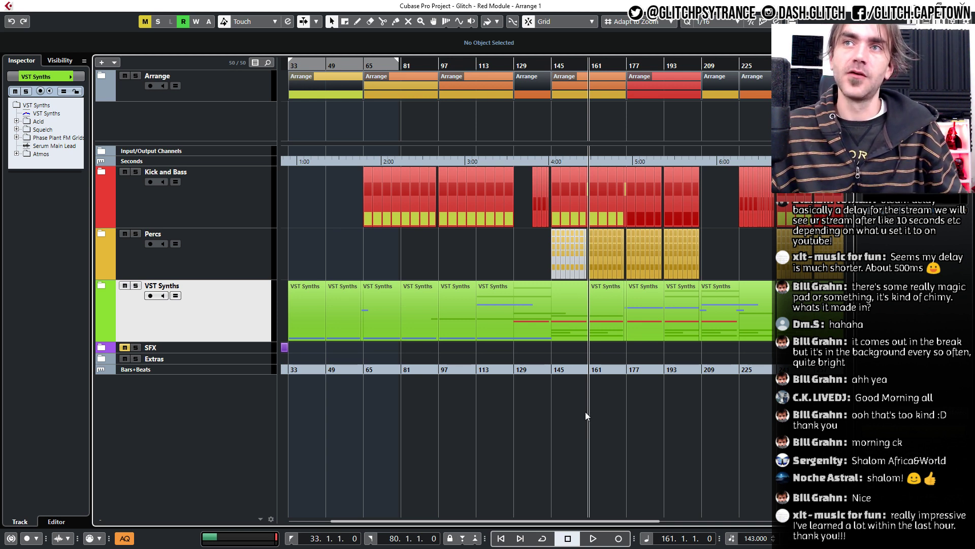
{"action": "scroll", "coordinate": [585, 411], "scroll_direction": "right", "scroll_amount": 5}
{"action": "scroll", "coordinate": [428, 361], "scroll_direction": "left", "scroll_amount": 5}
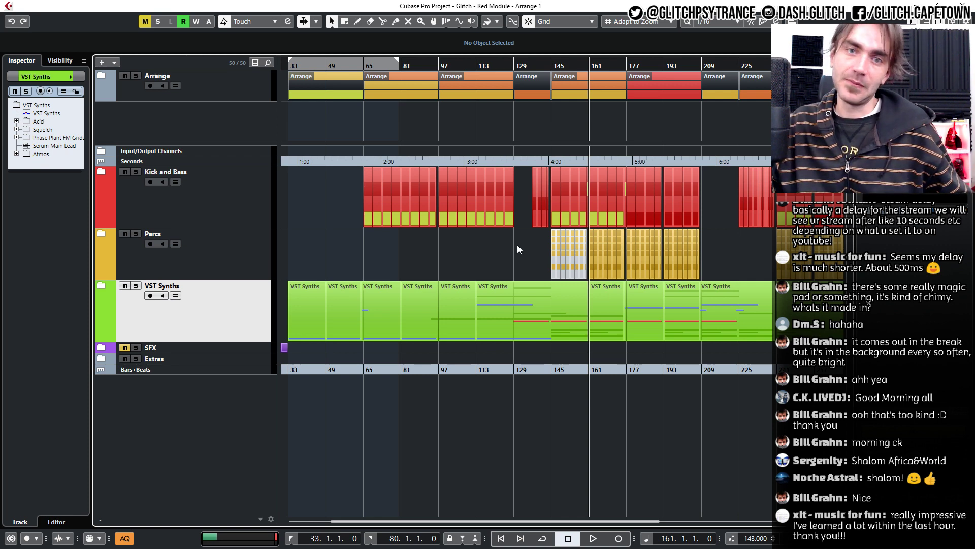
Increase the height of the Arrange folder track so its KB, Perc and Synths rows are easier to read.
{"action": "key", "text": "g"}
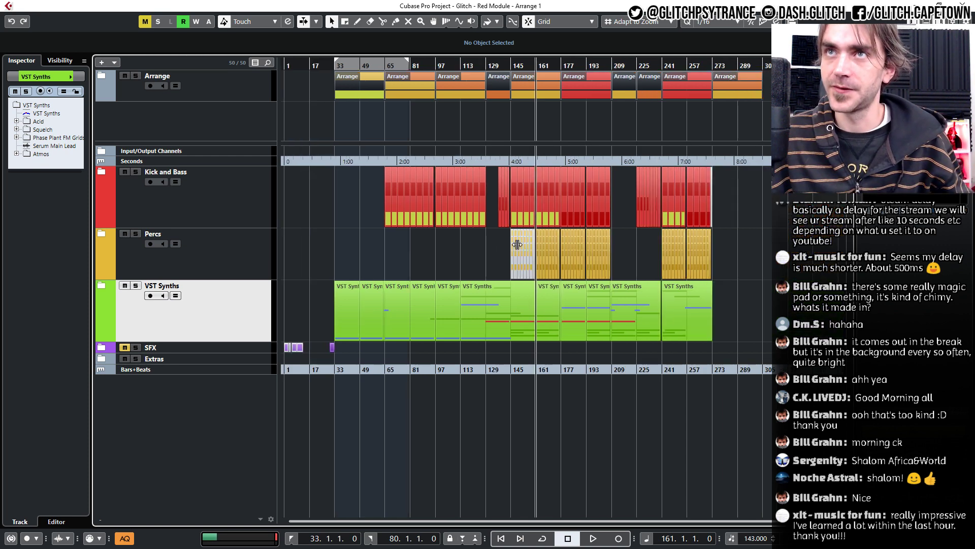
{"action": "left_click", "coordinate": [469, 87]}
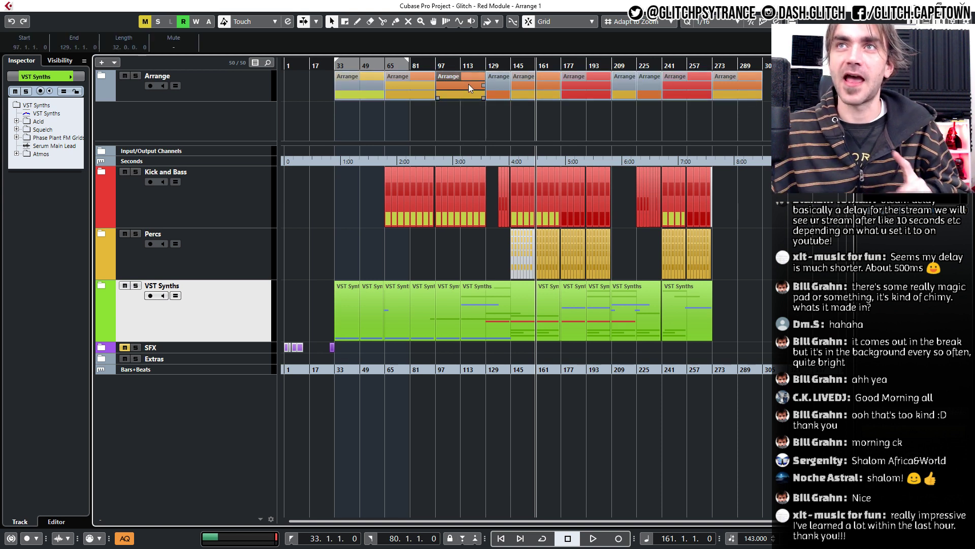
{"action": "left_click", "coordinate": [229, 101]}
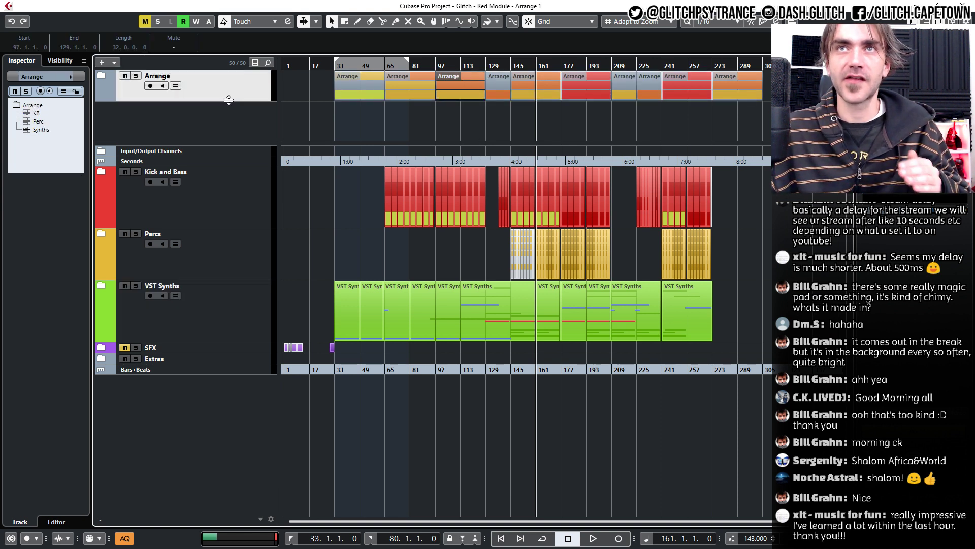
{"action": "left_click_drag", "start_coordinate": [229, 100], "coordinate": [227, 121]}
{"action": "left_click", "coordinate": [510, 133]}
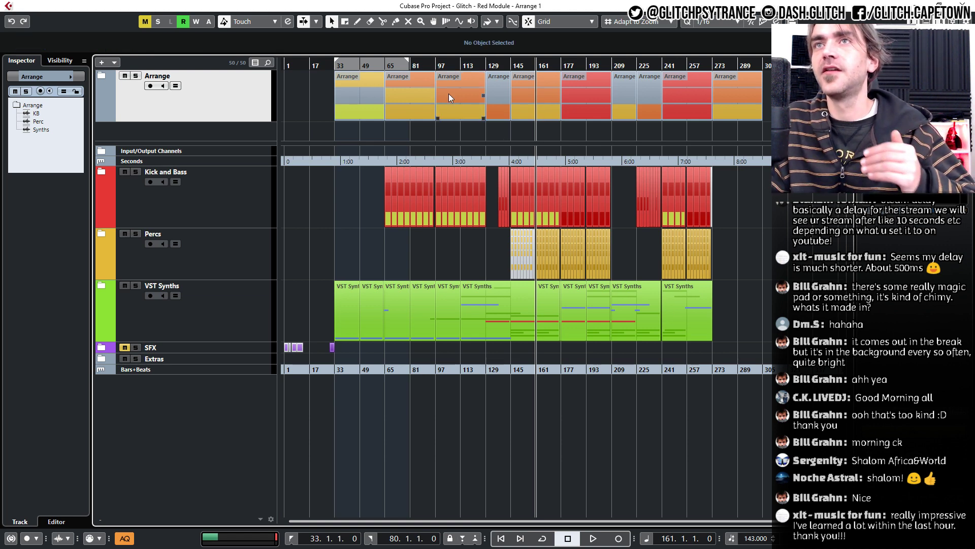
Compare the Arrange folder's colour-coded sections with the Kick and Bass and Percs clips, especially between bars 97 and 209.
{"action": "left_click", "coordinate": [410, 105]}
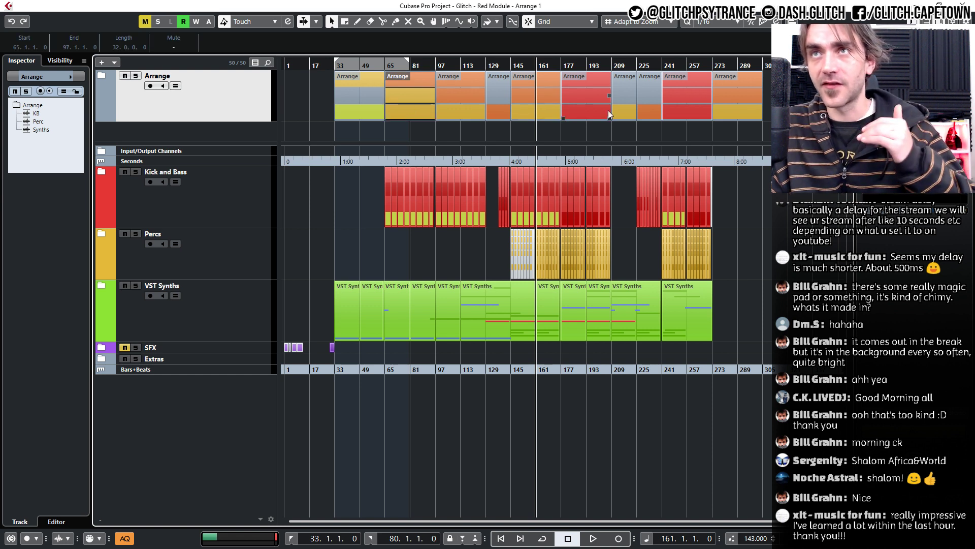
{"action": "left_click", "coordinate": [726, 114]}
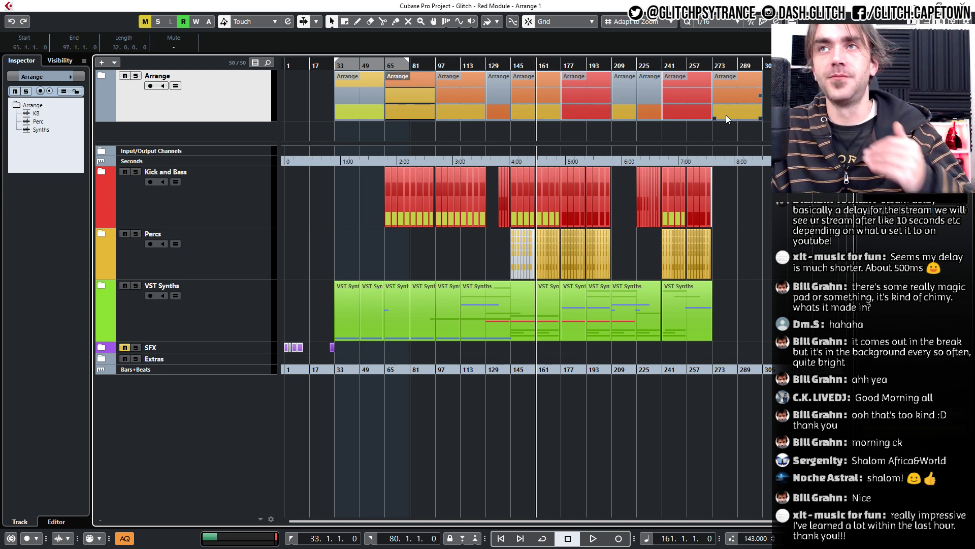
{"action": "left_click", "coordinate": [639, 136]}
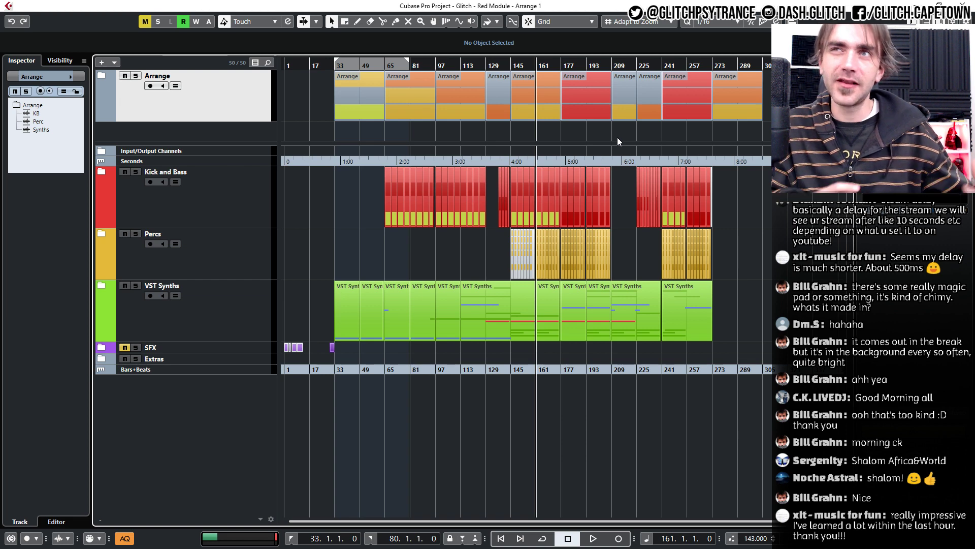
{"action": "key", "text": "h"}
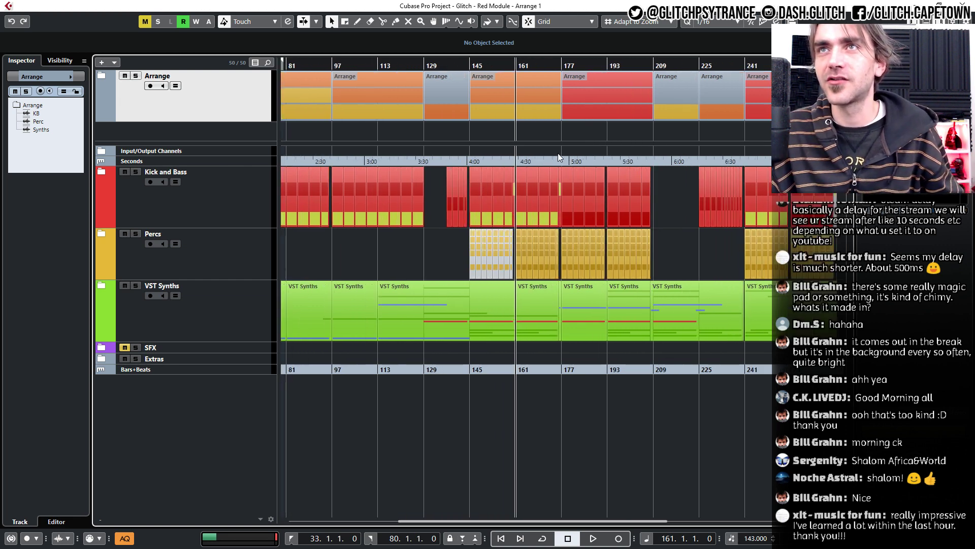
{"action": "left_click", "coordinate": [393, 87]}
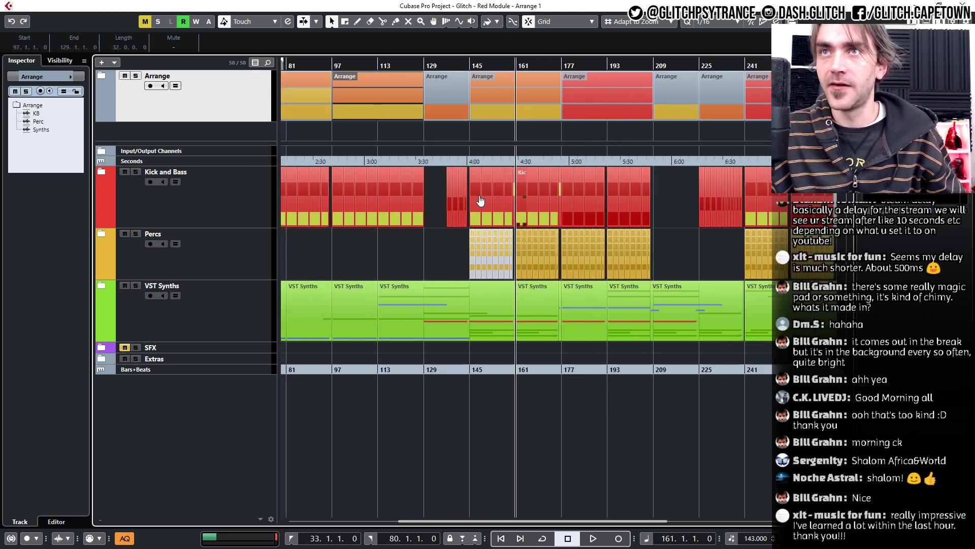
{"action": "left_click", "coordinate": [490, 208]}
{"action": "left_click_drag", "start_coordinate": [489, 208], "coordinate": [580, 220]}
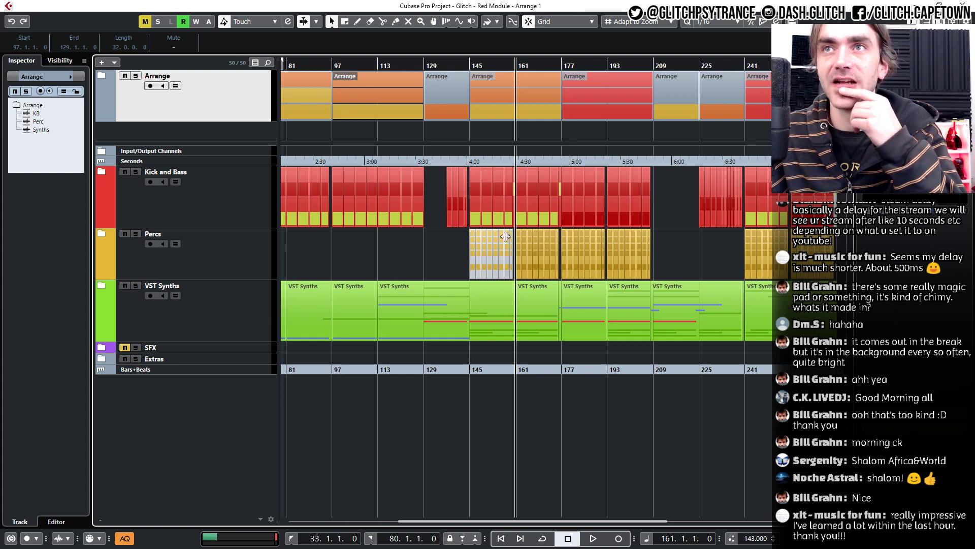
{"action": "left_click", "coordinate": [440, 255]}
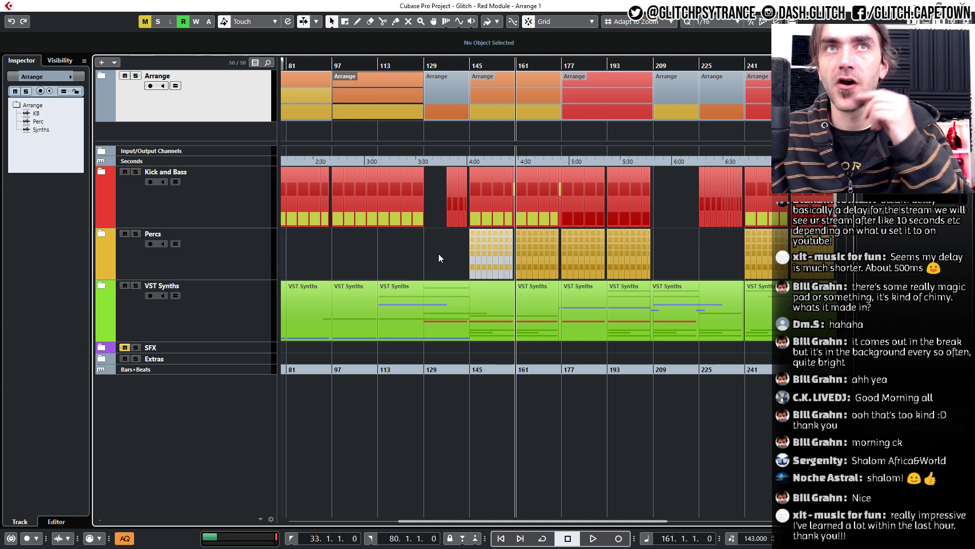
Examine the build-up before bar 145 and the section up to bar 177, marking their boundaries with the playhead.
{"action": "left_click", "coordinate": [470, 65]}
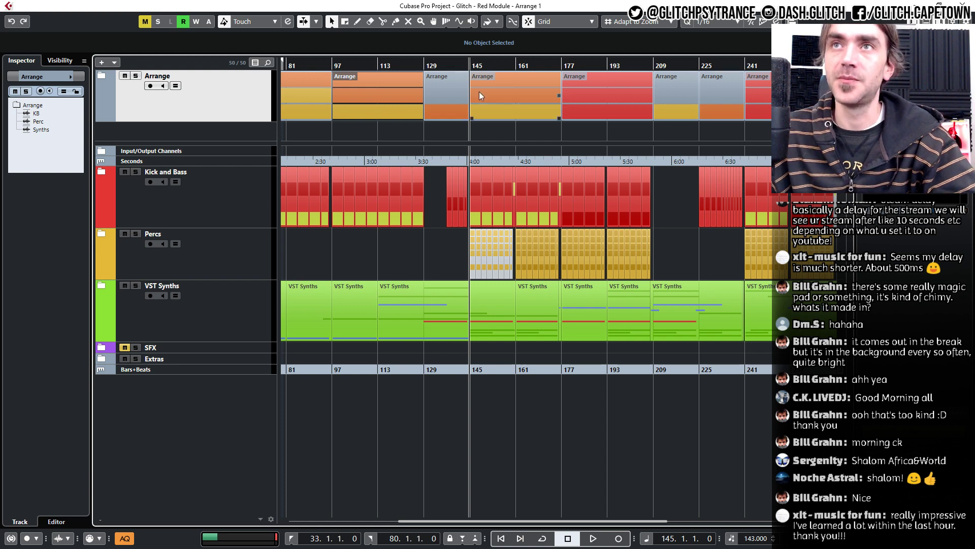
{"action": "scroll", "coordinate": [478, 92], "scroll_direction": "up", "scroll_amount": 4}
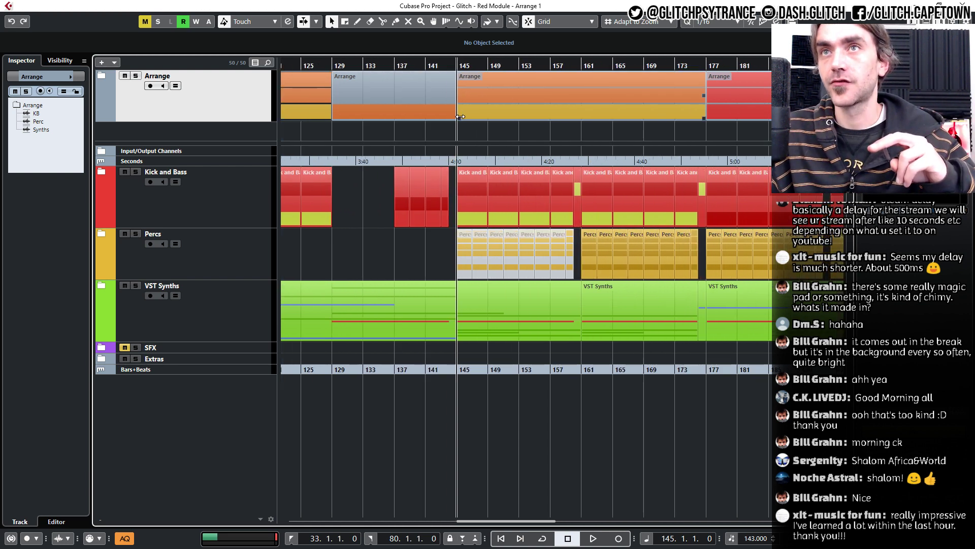
{"action": "left_click", "coordinate": [392, 62]}
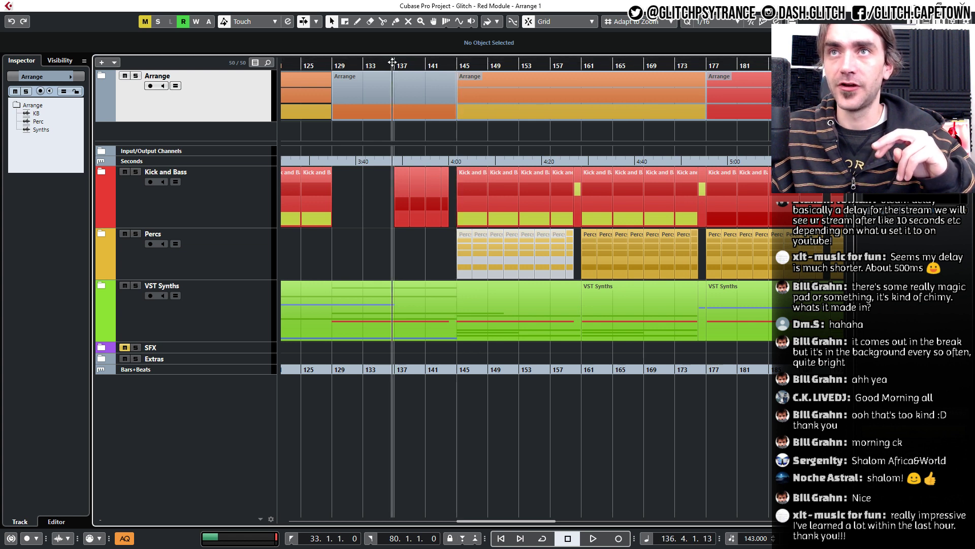
{"action": "left_click_drag", "start_coordinate": [392, 62], "coordinate": [735, 82]}
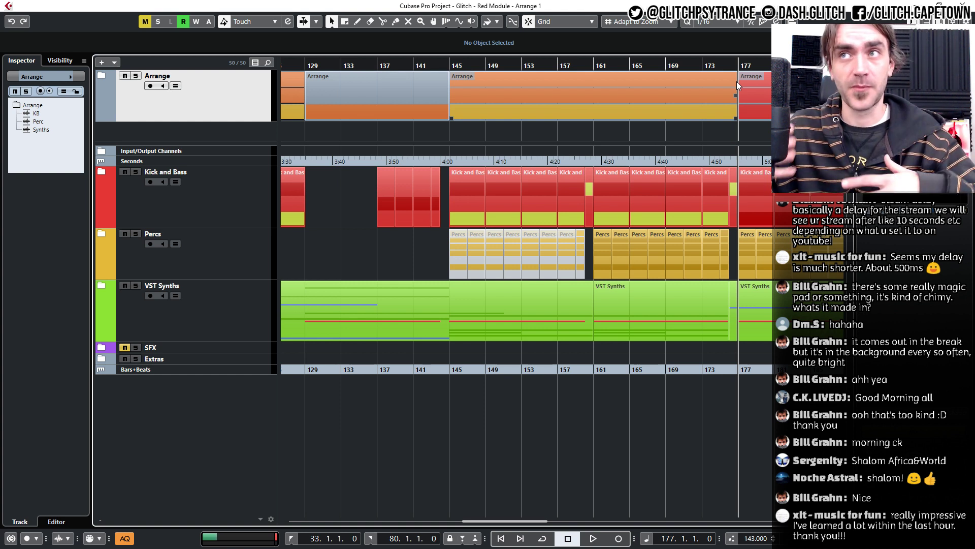
{"action": "key", "text": "g"}
{"action": "key", "text": "g"}
{"action": "key", "text": "g"}
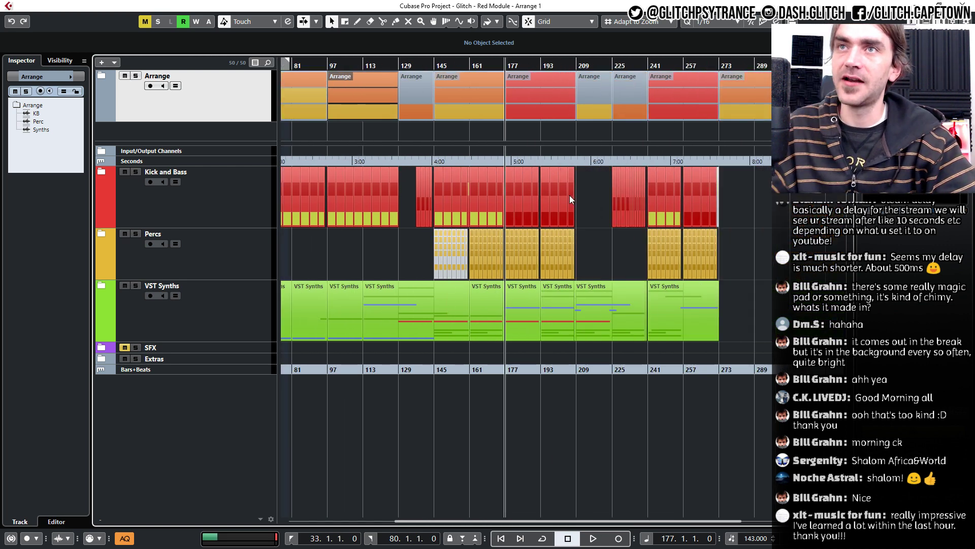
{"action": "scroll", "coordinate": [569, 195], "scroll_direction": "left", "scroll_amount": 2}
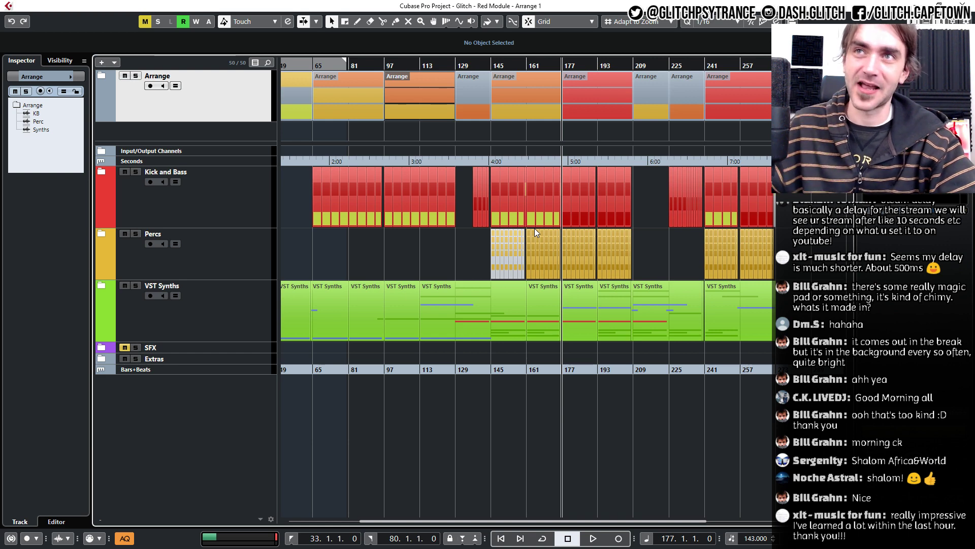
{"action": "scroll", "coordinate": [534, 228], "scroll_direction": "up", "scroll_amount": 2}
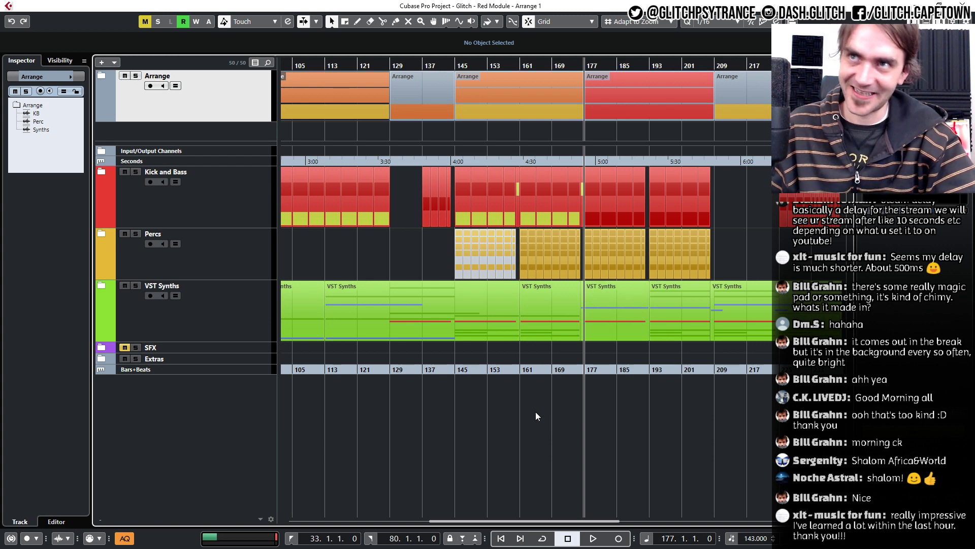
{"action": "scroll", "coordinate": [535, 416], "scroll_direction": "up", "scroll_amount": 2}
{"action": "scroll", "coordinate": [534, 416], "scroll_direction": "down", "scroll_amount": 4}
{"action": "scroll", "coordinate": [528, 411], "scroll_direction": "right", "scroll_amount": 3}
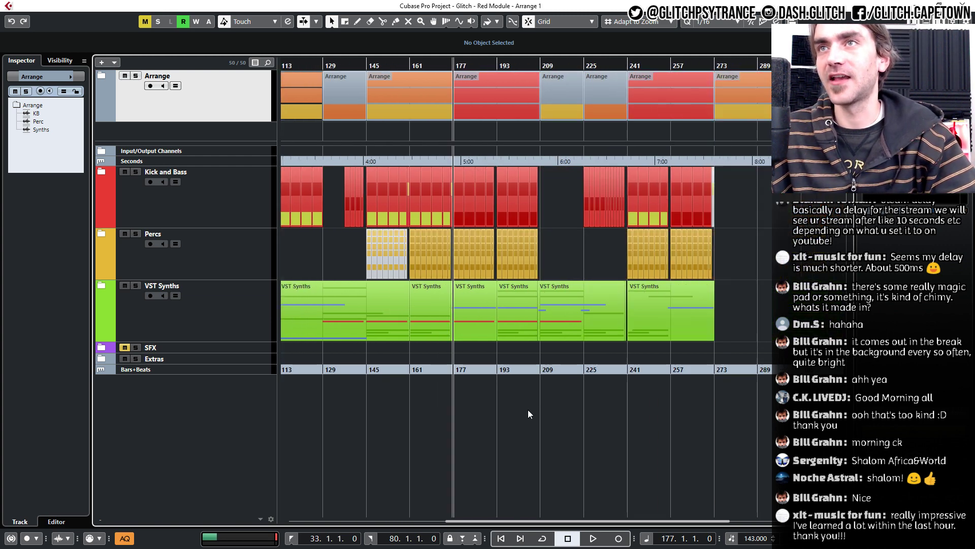
{"action": "scroll", "coordinate": [529, 410], "scroll_direction": "up", "scroll_amount": 3}
Examine the build-up into bar 241 and the section after it, placing the playhead at bars 237, 241 and 257.
{"action": "left_click", "coordinate": [671, 62]}
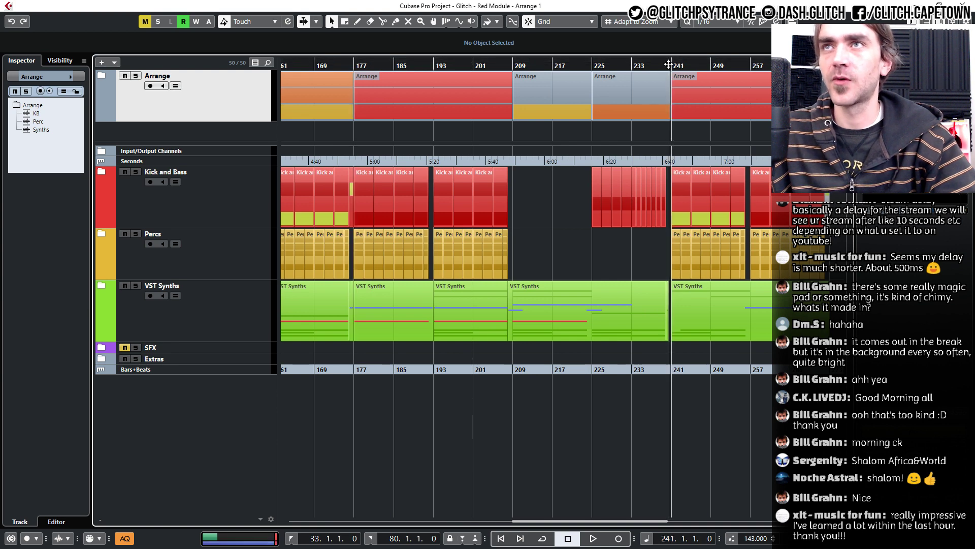
{"action": "scroll", "coordinate": [674, 391], "scroll_direction": "right", "scroll_amount": 3}
{"action": "scroll", "coordinate": [513, 381], "scroll_direction": "up", "scroll_amount": 2}
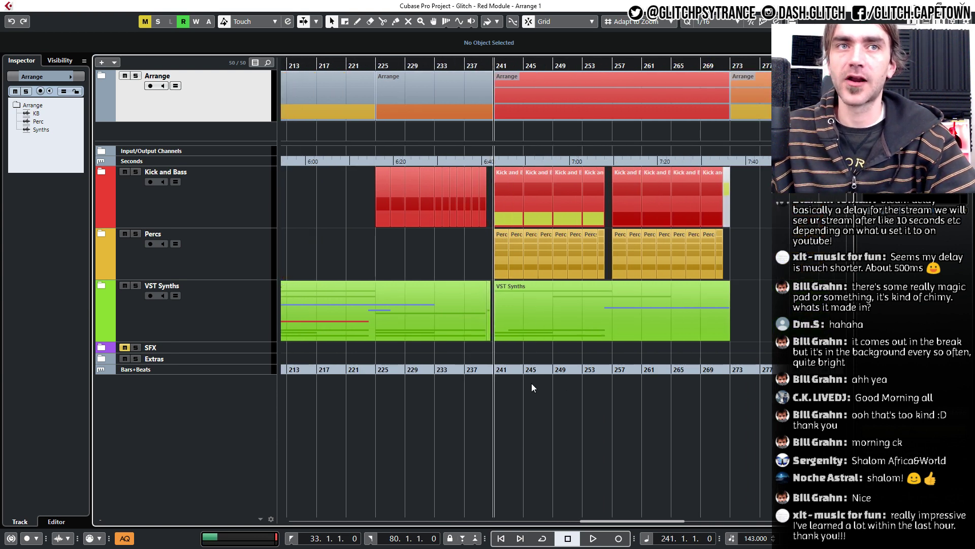
{"action": "left_click", "coordinate": [465, 65]}
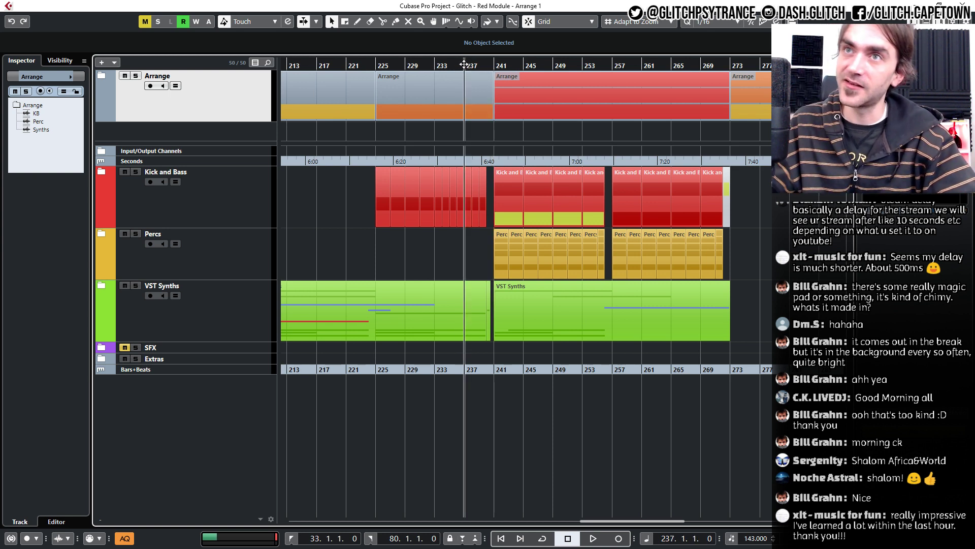
{"action": "left_click_drag", "start_coordinate": [492, 59], "coordinate": [491, 66]}
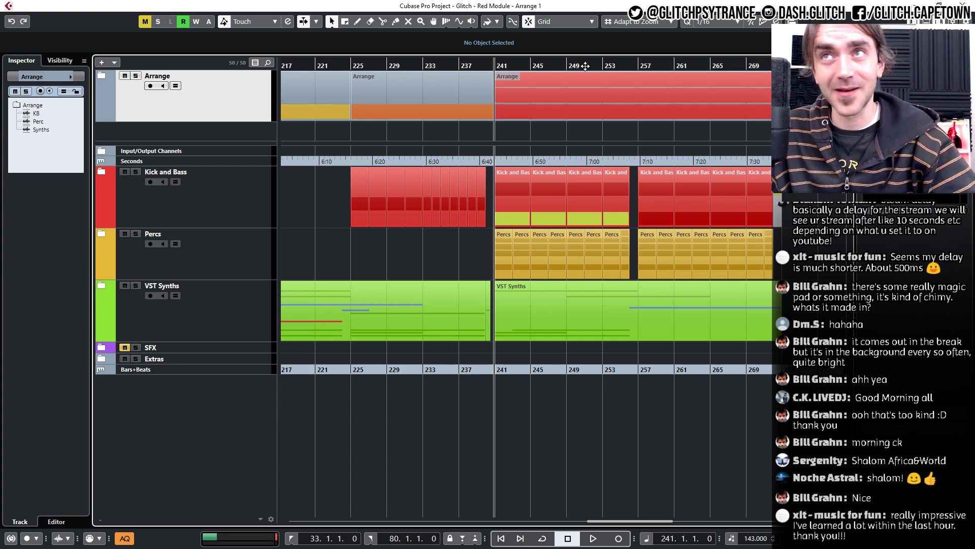
{"action": "left_click_drag", "start_coordinate": [614, 64], "coordinate": [637, 65]}
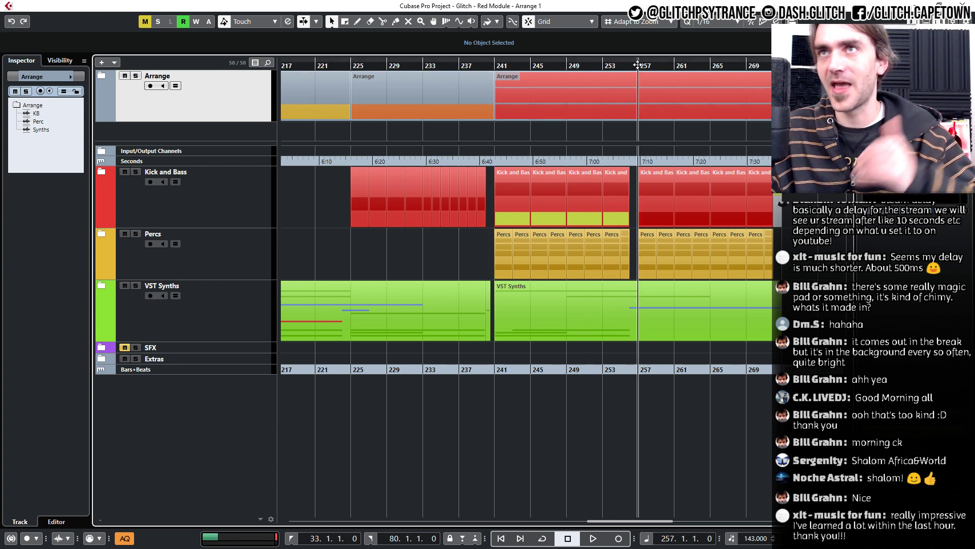
{"action": "key", "text": "g"}
{"action": "scroll", "coordinate": [608, 218], "scroll_direction": "right", "scroll_amount": 2}
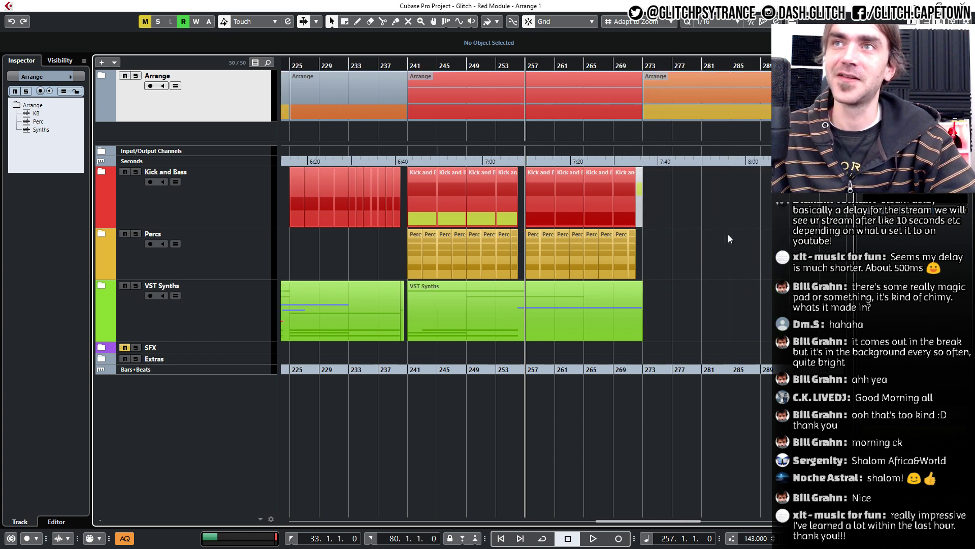
{"action": "scroll", "coordinate": [716, 232], "scroll_direction": "down", "scroll_amount": 2}
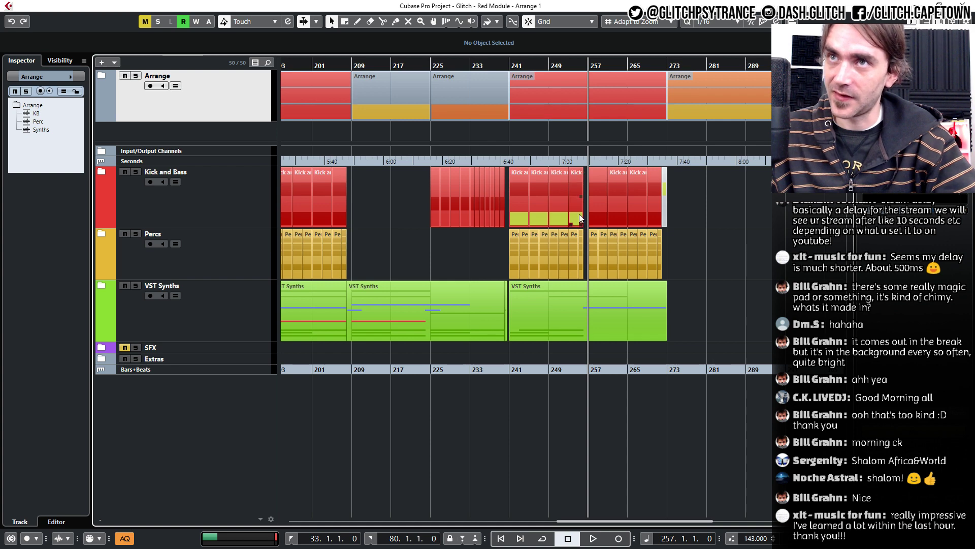
{"action": "scroll", "coordinate": [579, 215], "scroll_direction": "left", "scroll_amount": 3}
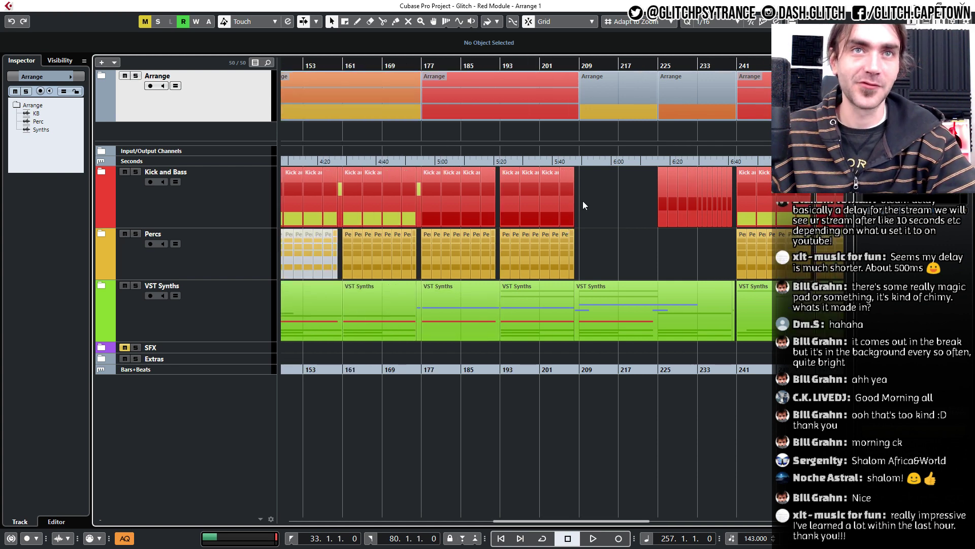
Play the arrangement from bar 33 and skip ahead to about bar 49.
{"action": "key", "text": "g"}
{"action": "key", "text": "g"}
{"action": "key", "text": "g"}
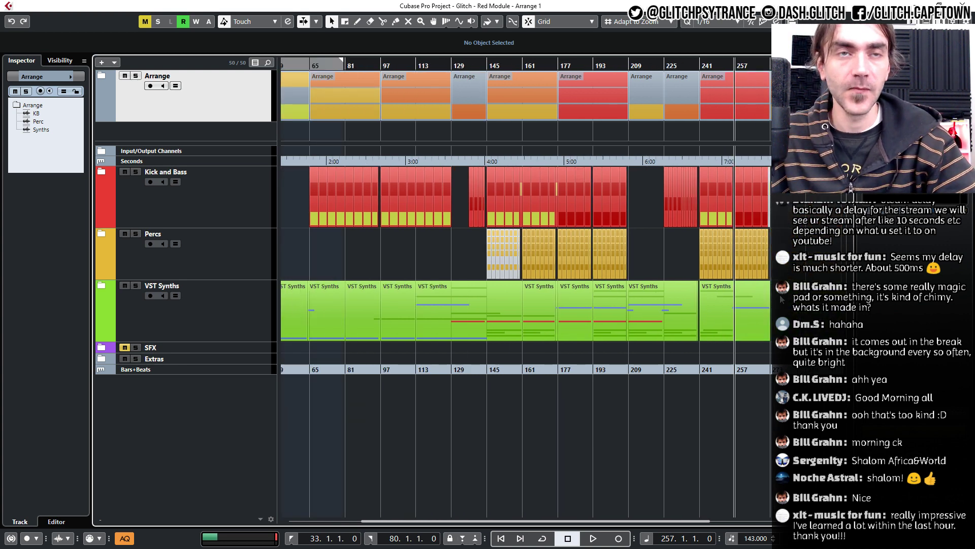
{"action": "key", "text": "g"}
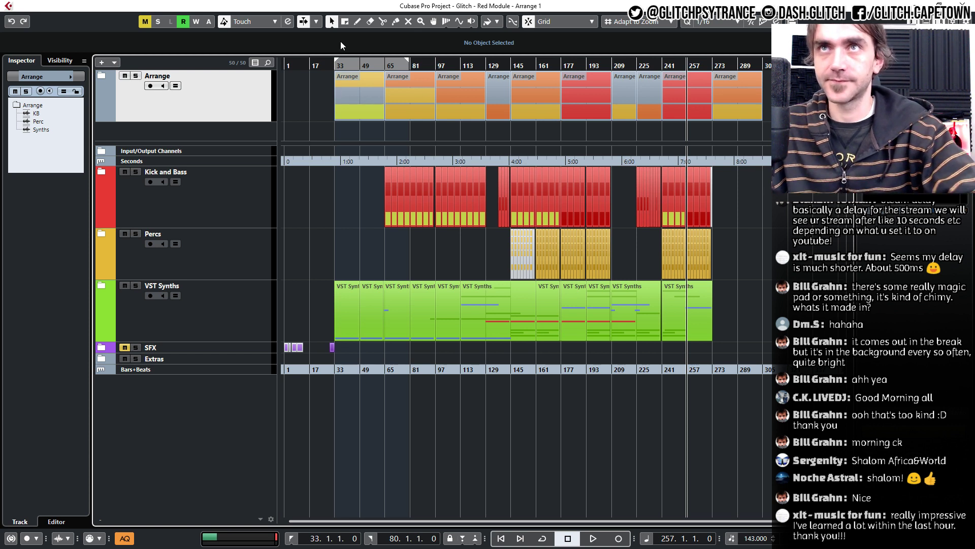
{"action": "left_click", "coordinate": [336, 65]}
{"action": "key", "text": "space"}
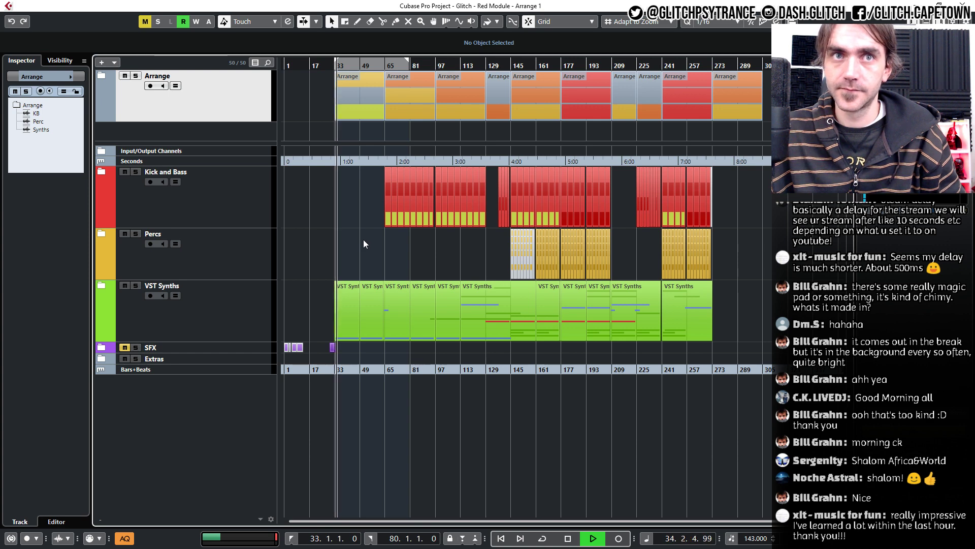
{"action": "scroll", "coordinate": [347, 216], "scroll_direction": "up", "scroll_amount": 2}
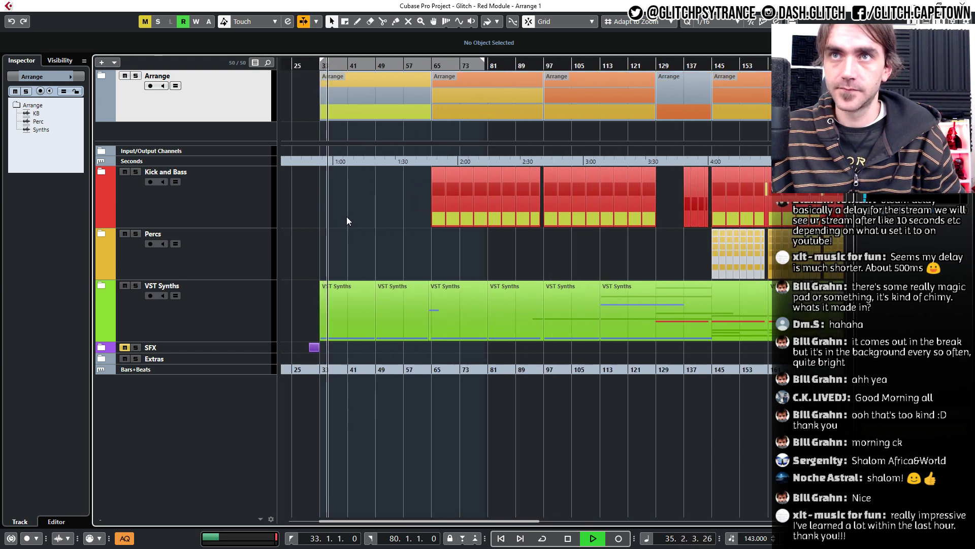
{"action": "left_click", "coordinate": [375, 65]}
Extend the locator range so it ends at bar 305.
{"action": "scroll", "coordinate": [395, 206], "scroll_direction": "down", "scroll_amount": 3}
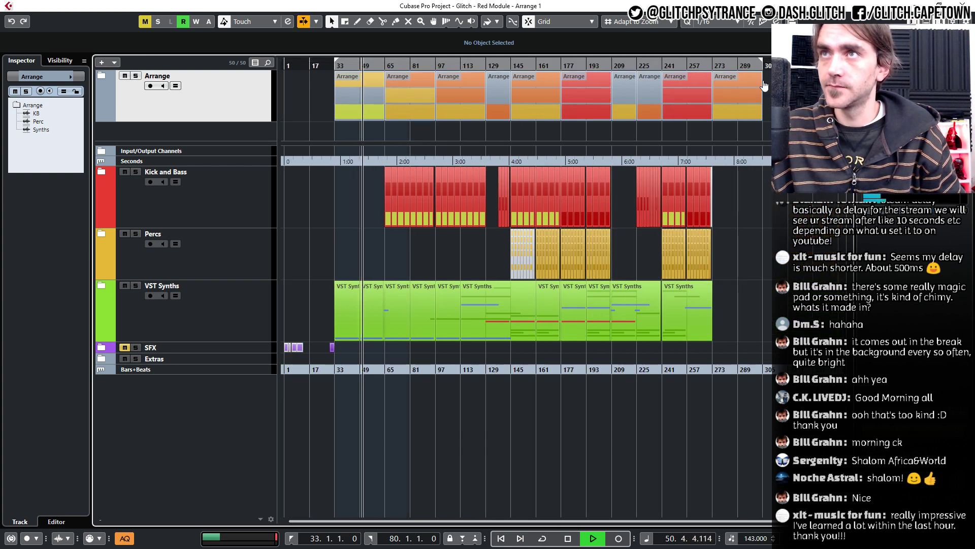
{"action": "scroll", "coordinate": [366, 319], "scroll_direction": "up", "scroll_amount": 3}
{"action": "scroll", "coordinate": [386, 266], "scroll_direction": "up", "scroll_amount": 2}
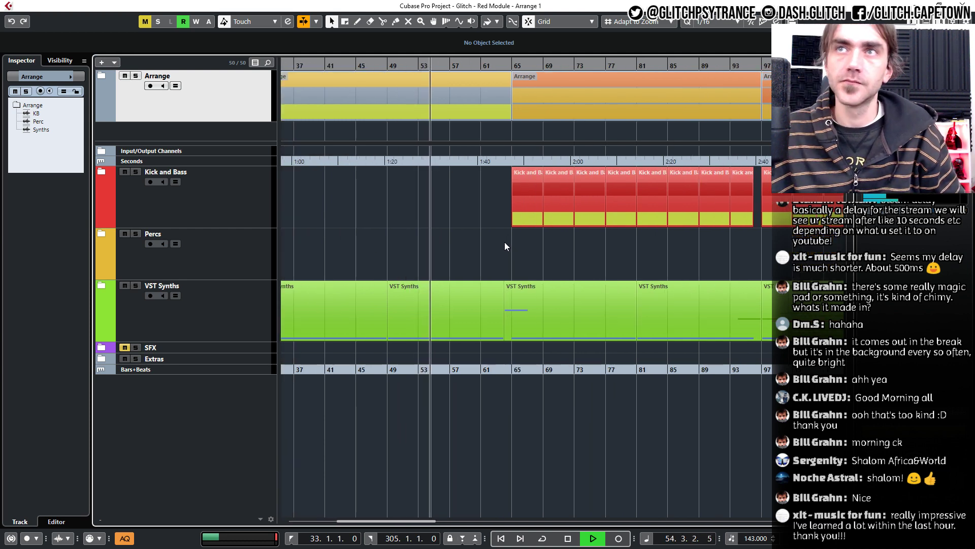
Expand the Kick and Bass folder and increase the height of its Bass track.
{"action": "left_click", "coordinate": [101, 172]}
{"action": "scroll", "coordinate": [472, 330], "scroll_direction": "down", "scroll_amount": 2}
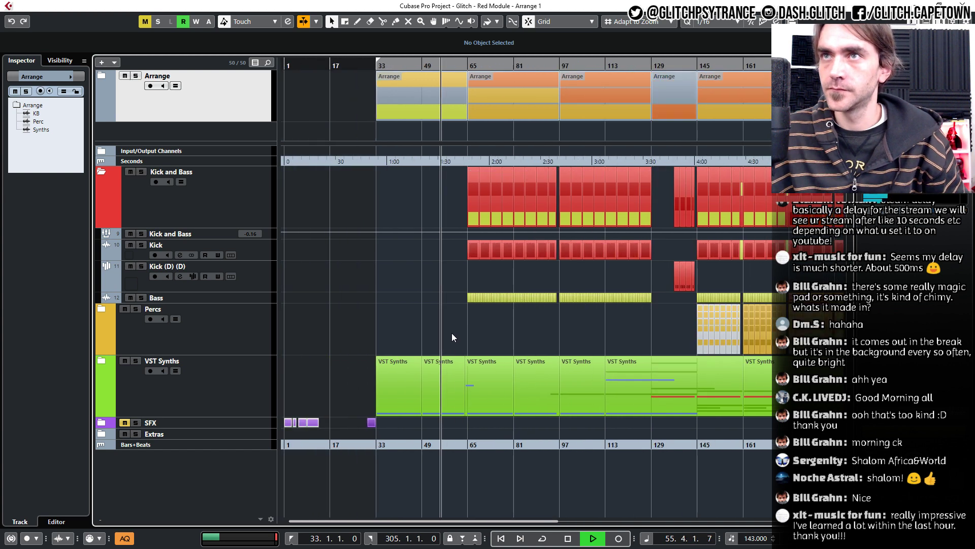
{"action": "left_click", "coordinate": [260, 300]}
{"action": "left_click_drag", "start_coordinate": [257, 308], "coordinate": [257, 333]}
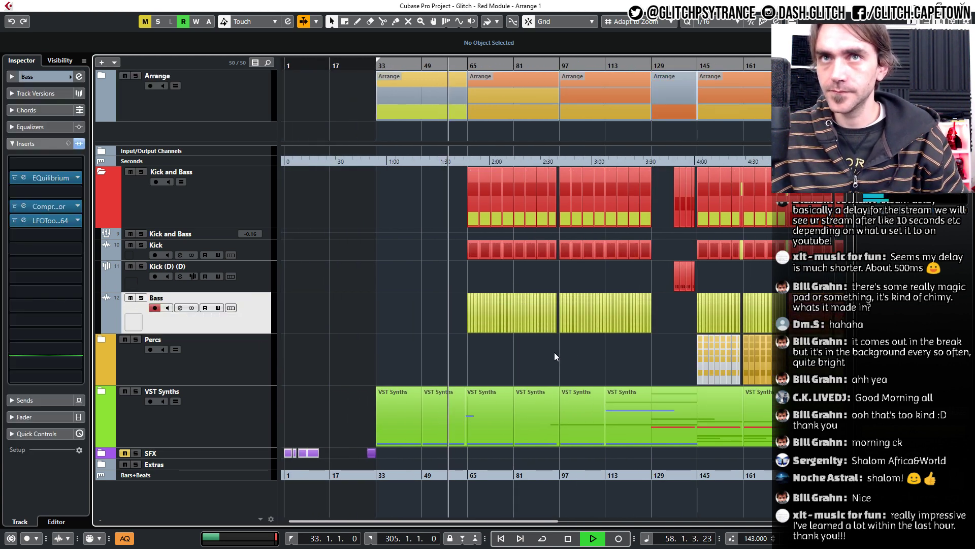
Examine the kick, bass, percussion and synth clips around bars 65 to 145 while the track plays.
{"action": "scroll", "coordinate": [554, 352], "scroll_direction": "up", "scroll_amount": 2}
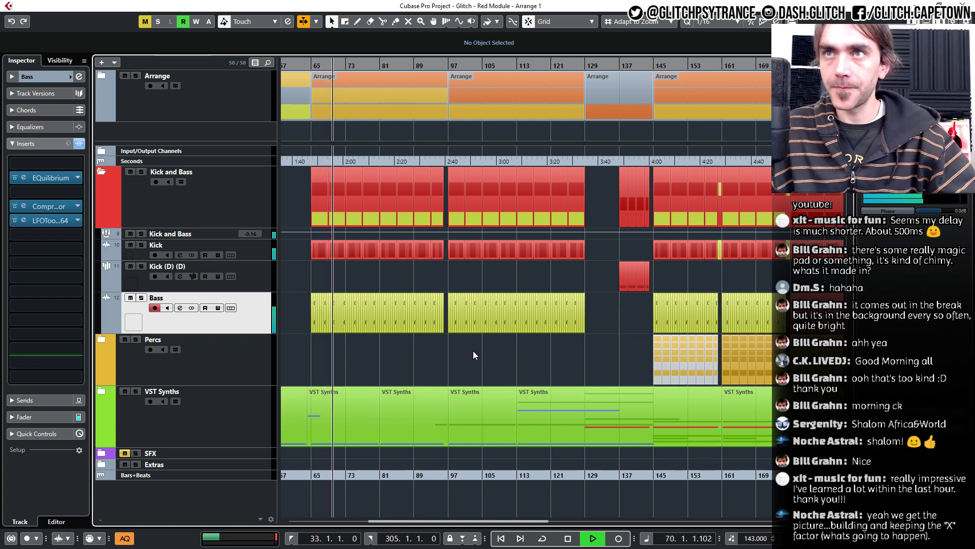
{"action": "scroll", "coordinate": [462, 354], "scroll_direction": "down", "scroll_amount": 2}
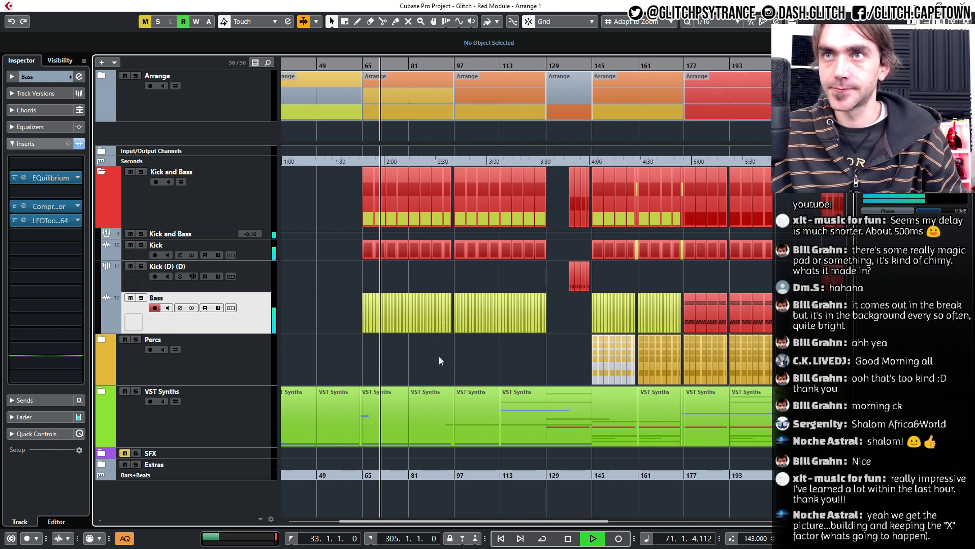
{"action": "scroll", "coordinate": [438, 356], "scroll_direction": "left", "scroll_amount": 1}
{"action": "scroll", "coordinate": [437, 357], "scroll_direction": "up", "scroll_amount": 1}
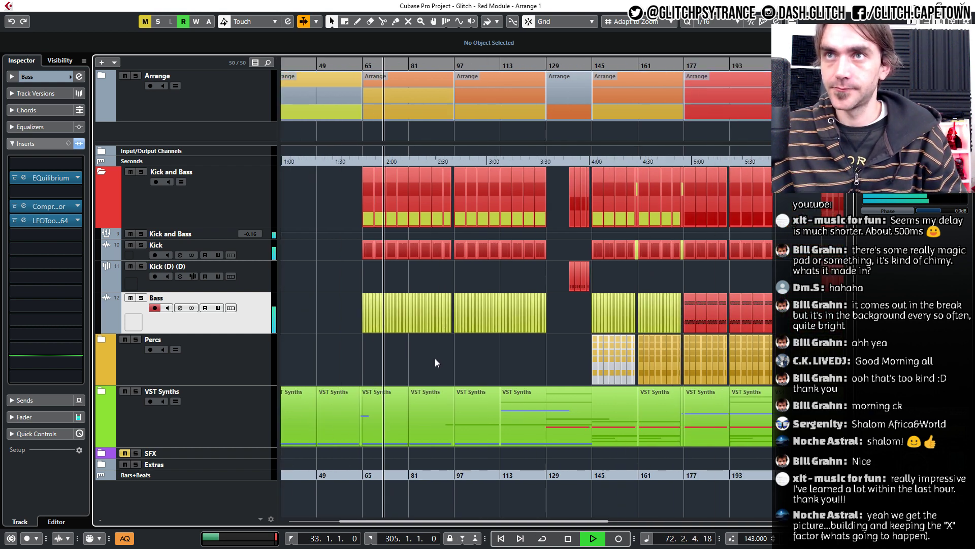
{"action": "scroll", "coordinate": [435, 358], "scroll_direction": "up", "scroll_amount": 1}
{"action": "scroll", "coordinate": [403, 358], "scroll_direction": "up", "scroll_amount": 2}
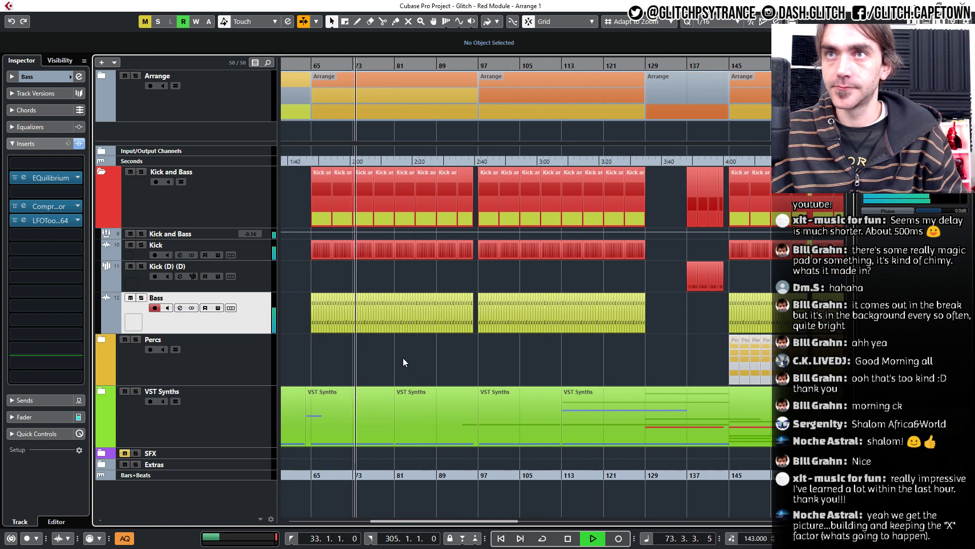
{"action": "scroll", "coordinate": [345, 342], "scroll_direction": "up", "scroll_amount": 2}
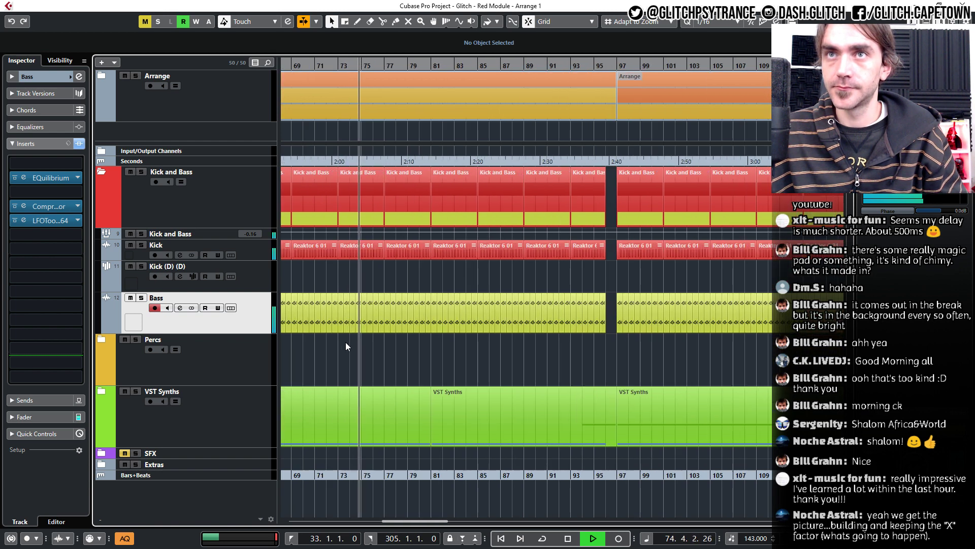
{"action": "scroll", "coordinate": [351, 339], "scroll_direction": "left", "scroll_amount": 1}
{"action": "scroll", "coordinate": [451, 349], "scroll_direction": "down", "scroll_amount": 3}
{"action": "scroll", "coordinate": [451, 349], "scroll_direction": "right", "scroll_amount": 5}
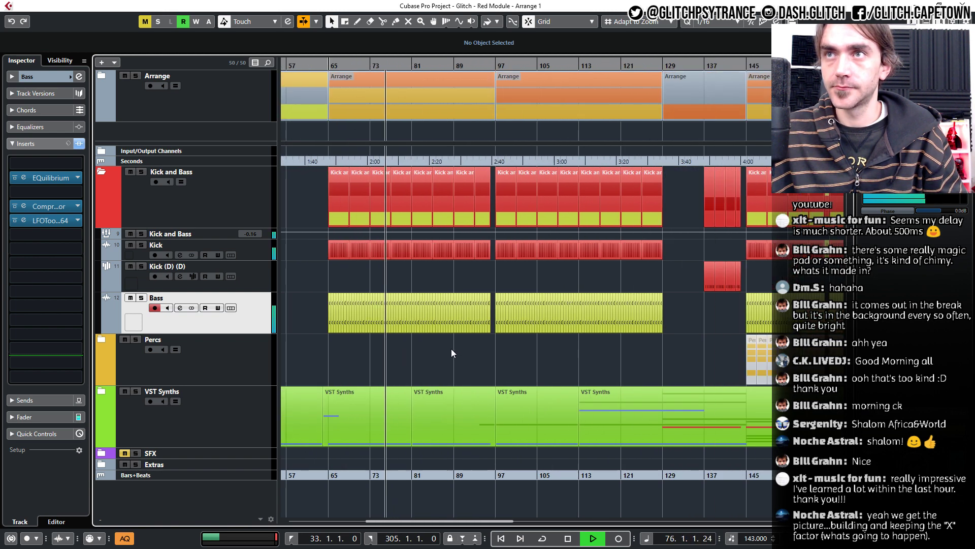
{"action": "scroll", "coordinate": [451, 349], "scroll_direction": "left", "scroll_amount": 5}
{"action": "scroll", "coordinate": [449, 346], "scroll_direction": "up", "scroll_amount": 2}
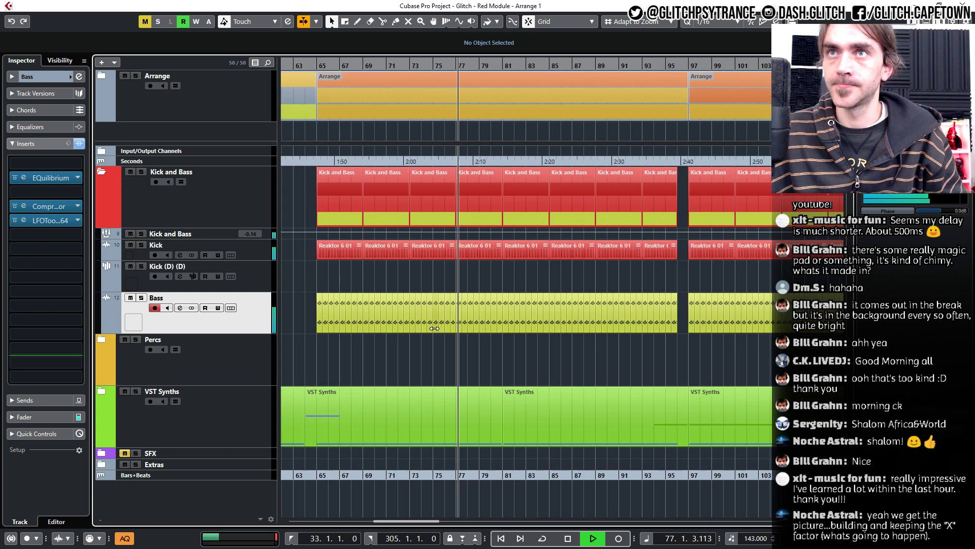
Move playback to bar 64 and set the locator range from bar 65 to bar 73.
{"action": "scroll", "coordinate": [314, 93], "scroll_direction": "left", "scroll_amount": 2}
{"action": "left_click", "coordinate": [345, 63]}
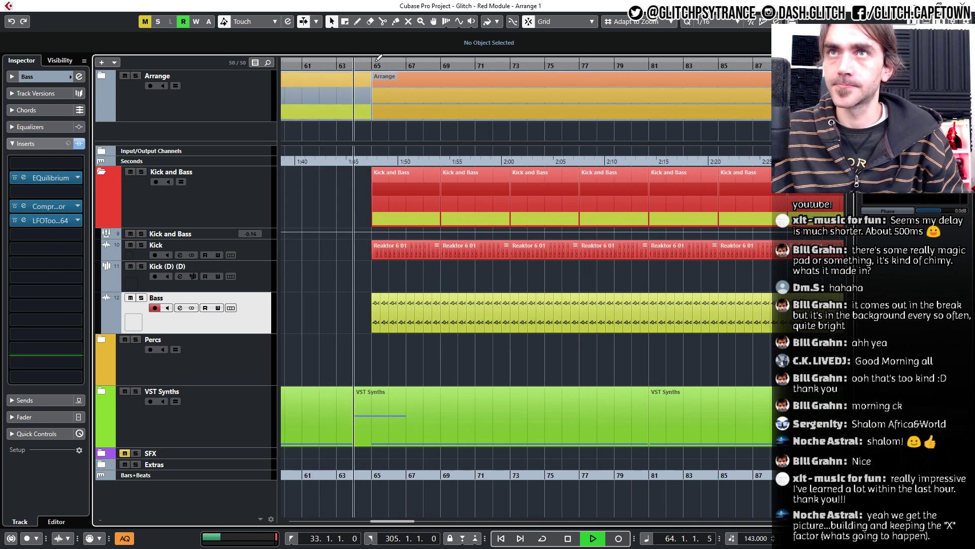
{"action": "left_click", "coordinate": [511, 63], "text": "alt"}
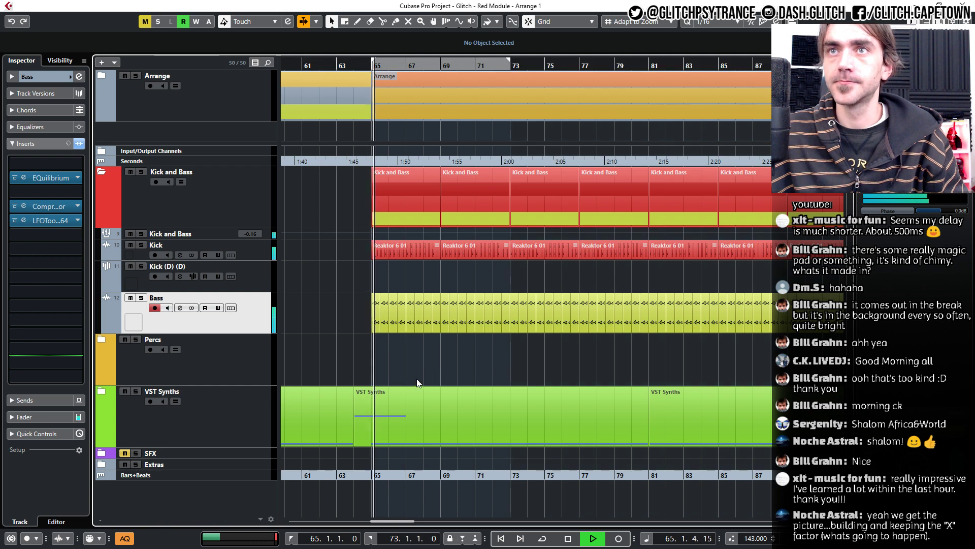
Increase the Bass track's height further to work closely on its first clips at bar 65.
{"action": "scroll", "coordinate": [501, 352], "scroll_direction": "down", "scroll_amount": 2}
{"action": "scroll", "coordinate": [501, 351], "scroll_direction": "up", "scroll_amount": 6}
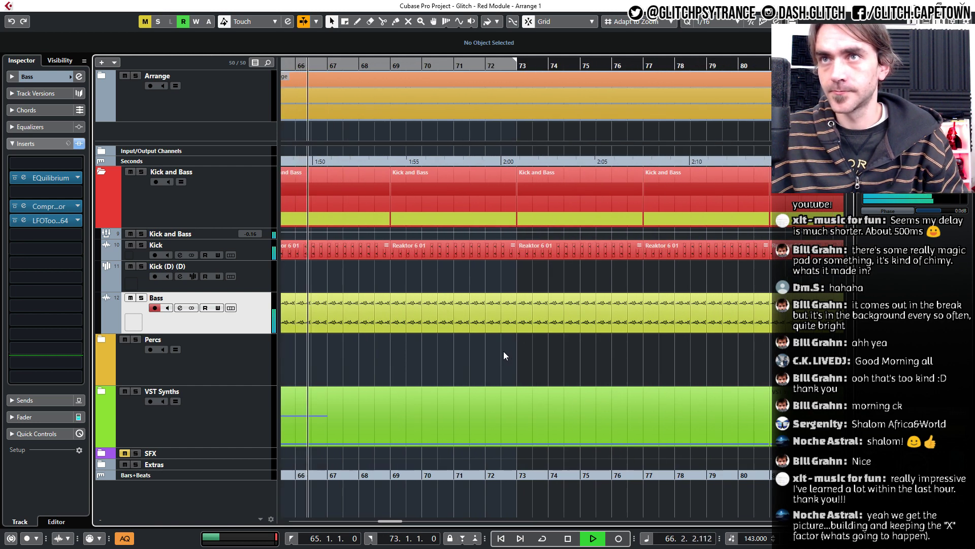
{"action": "scroll", "coordinate": [503, 352], "scroll_direction": "left", "scroll_amount": 4}
{"action": "scroll", "coordinate": [424, 350], "scroll_direction": "left", "scroll_amount": 1}
{"action": "scroll", "coordinate": [352, 347], "scroll_direction": "up", "scroll_amount": 5}
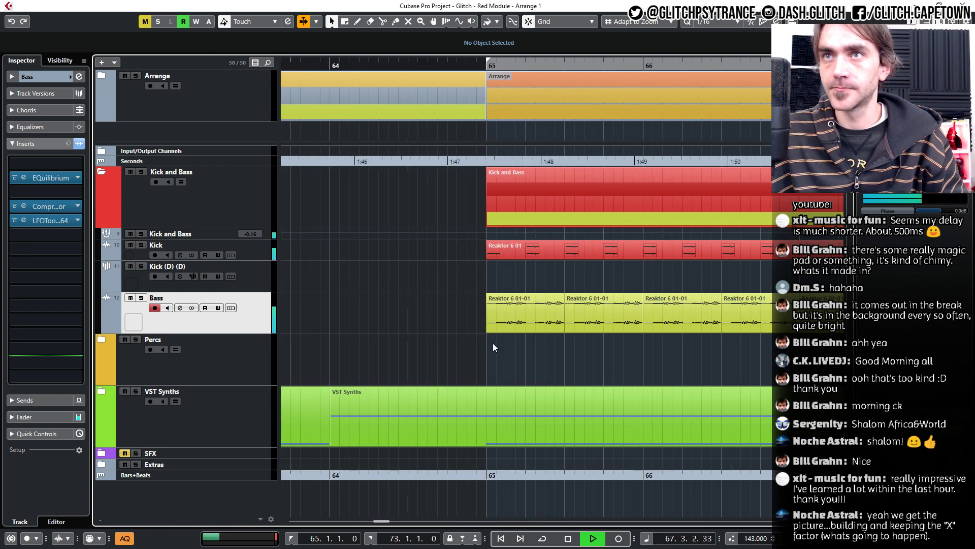
{"action": "scroll", "coordinate": [495, 345], "scroll_direction": "up", "scroll_amount": 2}
{"action": "left_click_drag", "start_coordinate": [257, 331], "coordinate": [258, 362]}
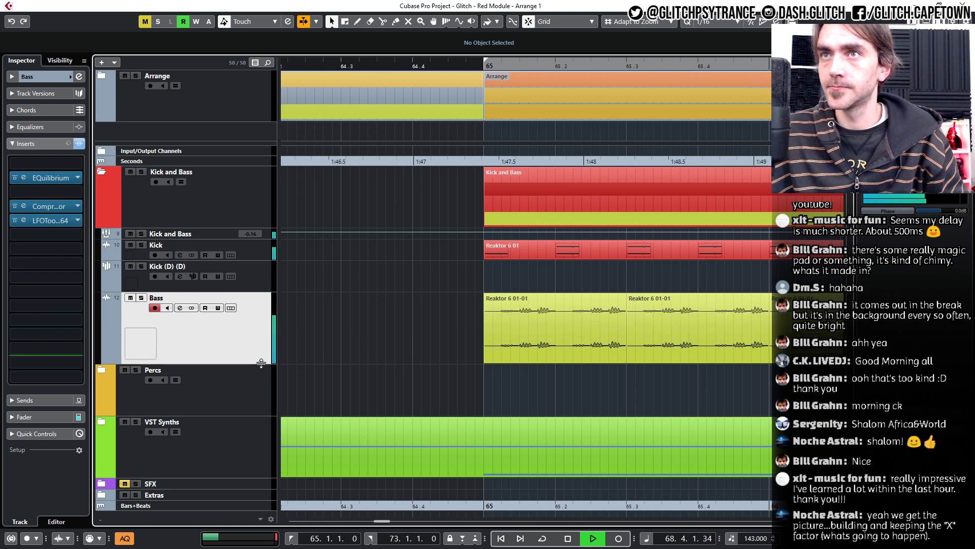
Trim the first bass clip to start at 65.1.3.0 and last two sixteenths, fade out its end, and copy it to 65.2.3.0.
{"action": "left_click", "coordinate": [518, 360]}
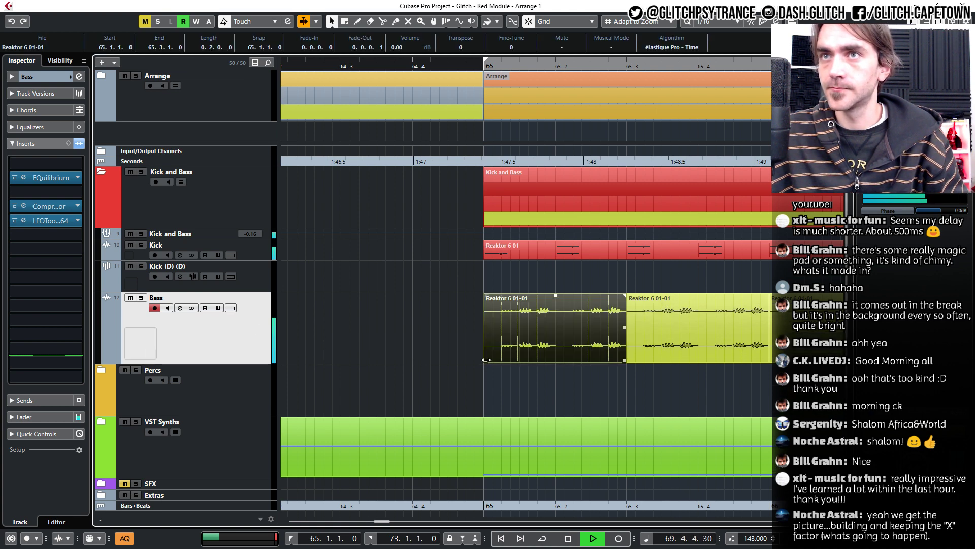
{"action": "left_click_drag", "start_coordinate": [486, 360], "coordinate": [523, 364]}
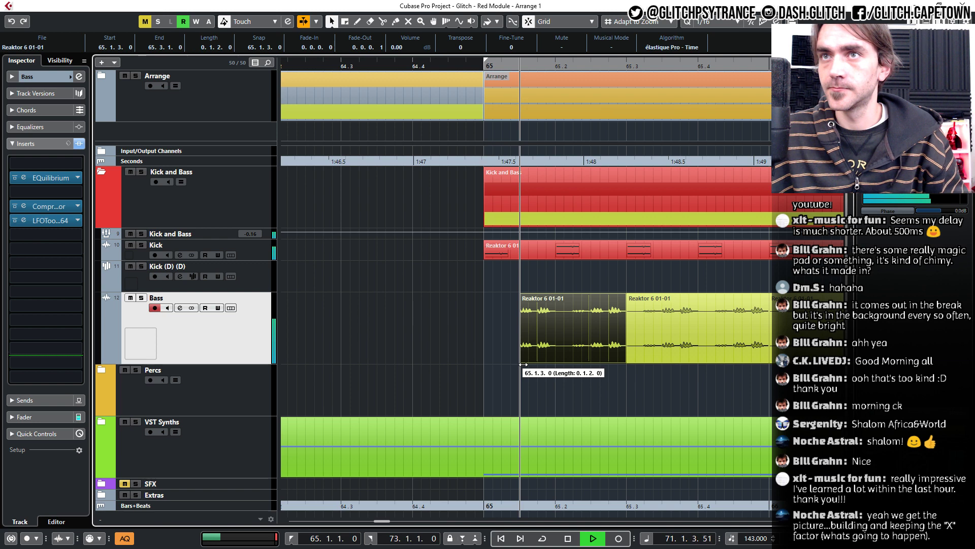
{"action": "scroll", "coordinate": [522, 365], "scroll_direction": "up", "scroll_amount": 6}
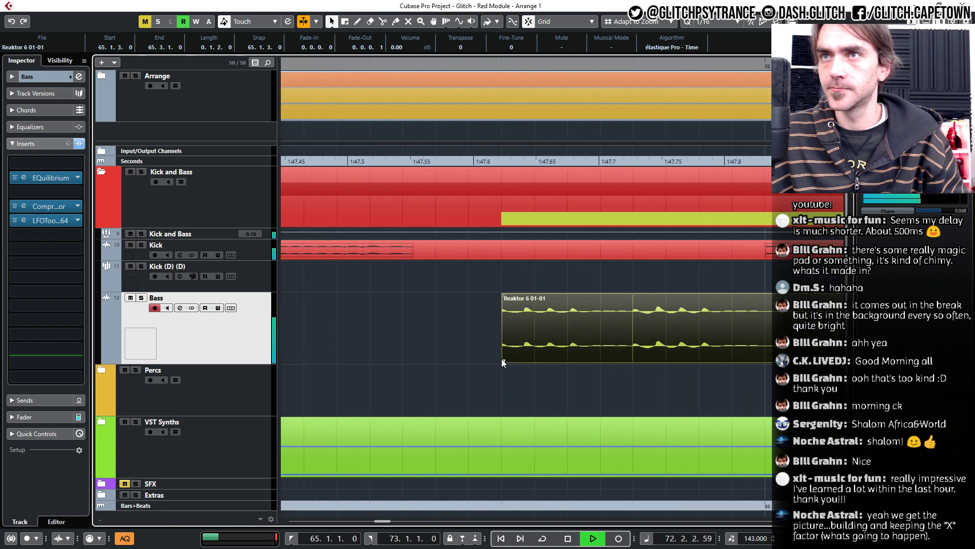
{"action": "scroll", "coordinate": [503, 362], "scroll_direction": "down", "scroll_amount": 6}
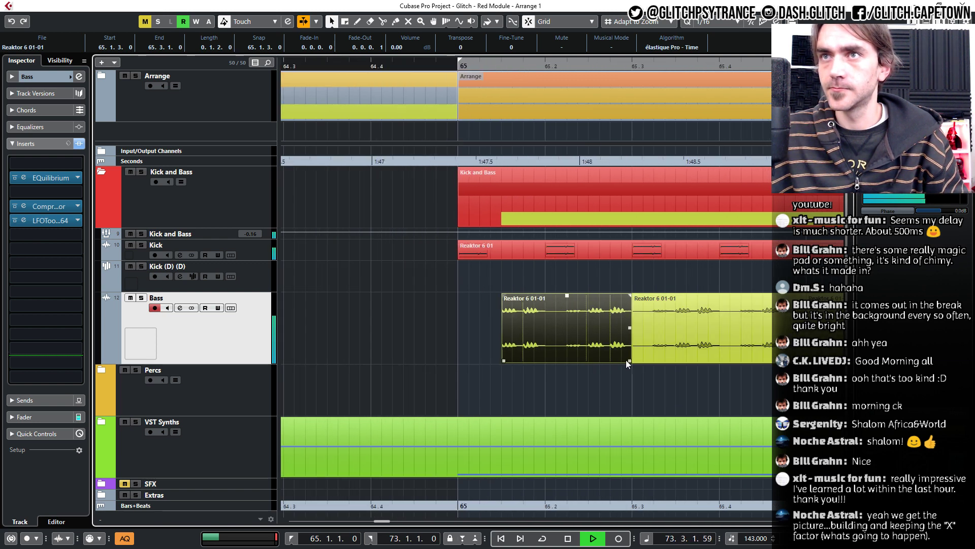
{"action": "left_click_drag", "start_coordinate": [627, 360], "coordinate": [601, 331]}
{"action": "scroll", "coordinate": [563, 367], "scroll_direction": "down", "scroll_amount": 3}
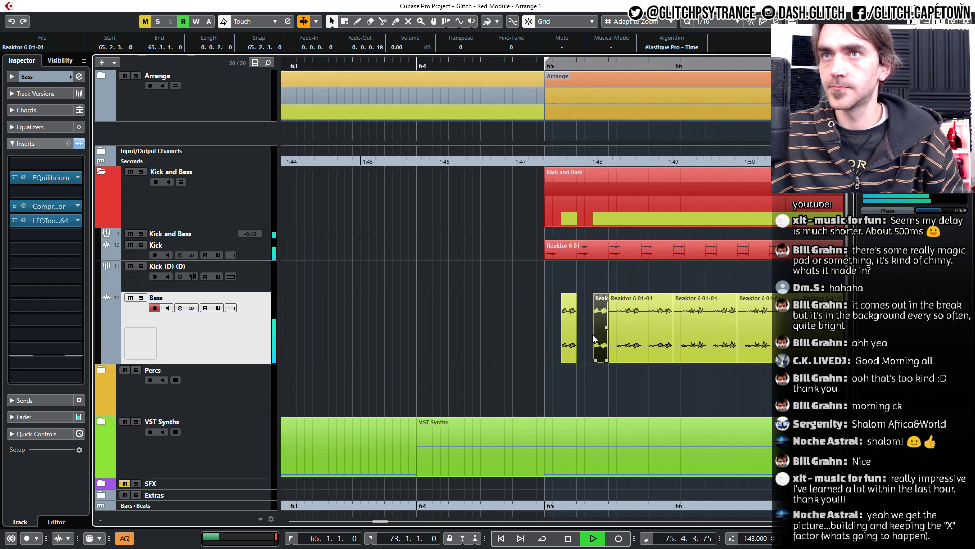
Extend the starts of both short bass clips slightly, the first to 65.1.2.112, with a short fade-in, and combine them into one part.
{"action": "left_click_drag", "start_coordinate": [432, 381], "coordinate": [374, 295]}
{"action": "scroll", "coordinate": [393, 364], "scroll_direction": "up", "scroll_amount": 3}
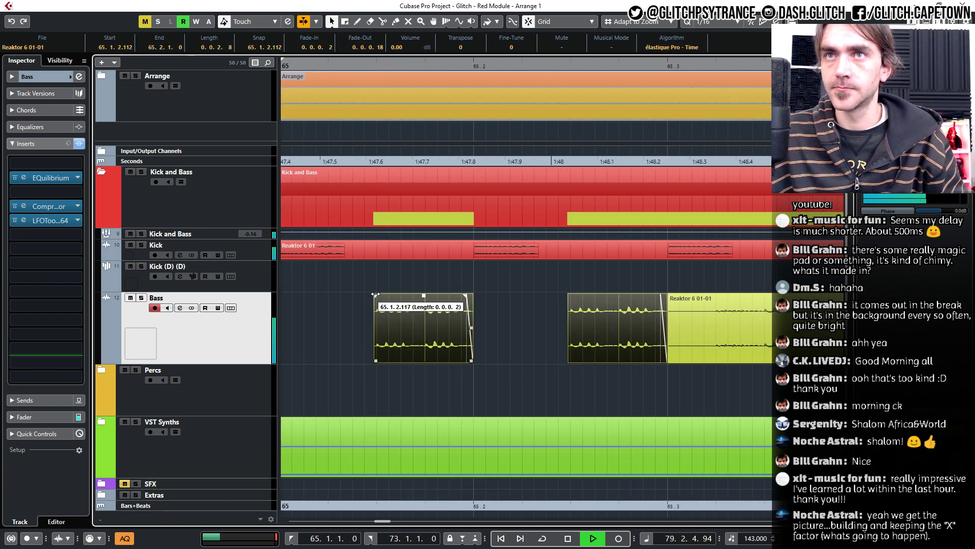
{"action": "right_click", "coordinate": [388, 320]}
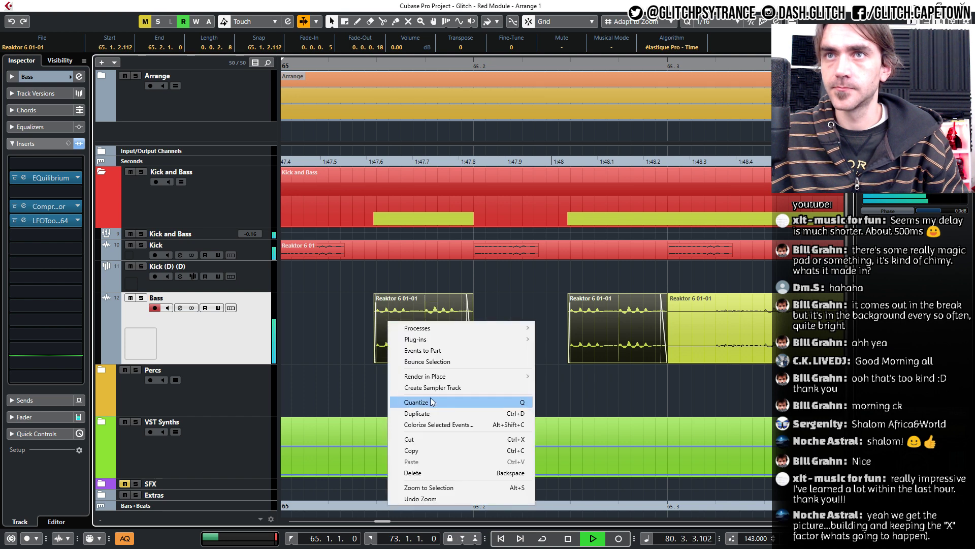
{"action": "mouse_move", "coordinate": [433, 380]}
{"action": "left_click", "coordinate": [429, 351]}
{"action": "scroll", "coordinate": [476, 359], "scroll_direction": "down", "scroll_amount": 3}
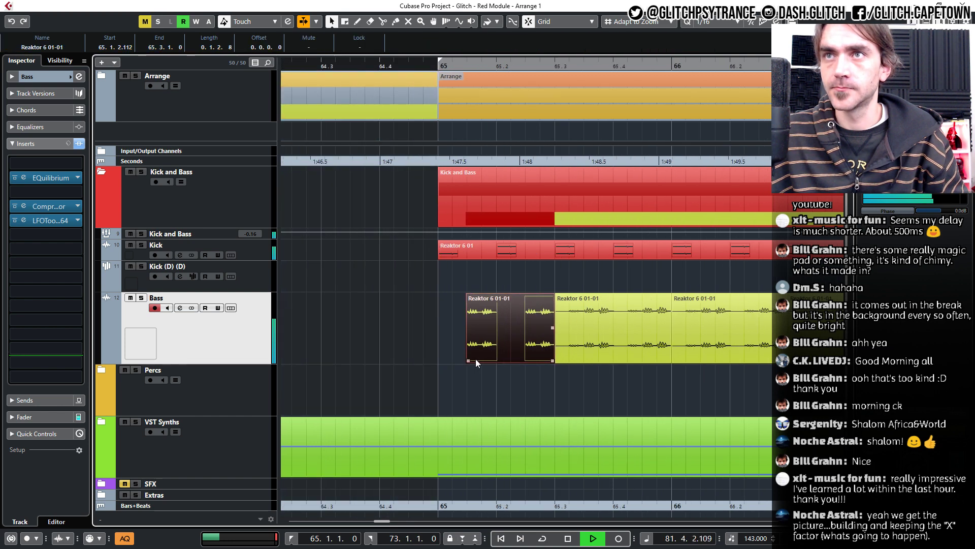
Extend the start of the new bass part to 65.1.1.0 and delete the original bass clips between it and bar 73.
{"action": "left_click_drag", "start_coordinate": [467, 364], "coordinate": [602, 333]}
{"action": "scroll", "coordinate": [517, 370], "scroll_direction": "down", "scroll_amount": 3}
{"action": "scroll", "coordinate": [507, 380], "scroll_direction": "down", "scroll_amount": 3}
{"action": "key", "text": "Delete"}
{"action": "left_click", "coordinate": [443, 350]}
{"action": "scroll", "coordinate": [447, 374], "scroll_direction": "up", "scroll_amount": 3}
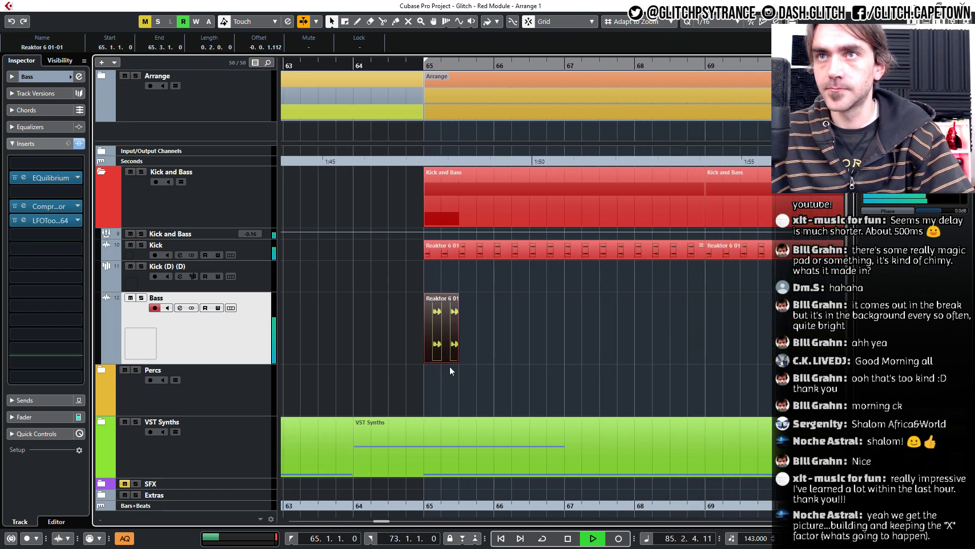
{"action": "scroll", "coordinate": [460, 342], "scroll_direction": "down", "scroll_amount": 3}
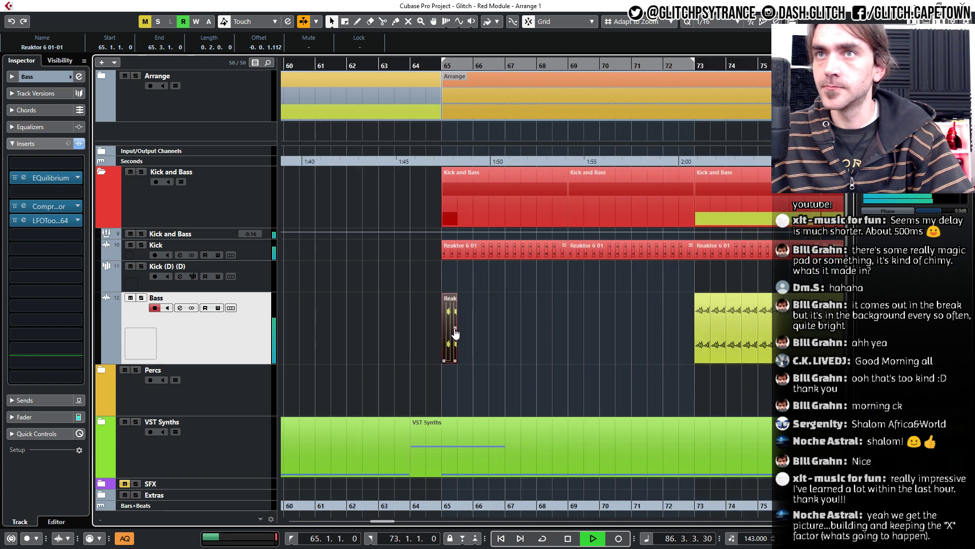
Repeat the half-bar bass part up to bar 73 and play the section as a loop from bar 65.
{"action": "left_click_drag", "start_coordinate": [455, 334], "coordinate": [678, 329]}
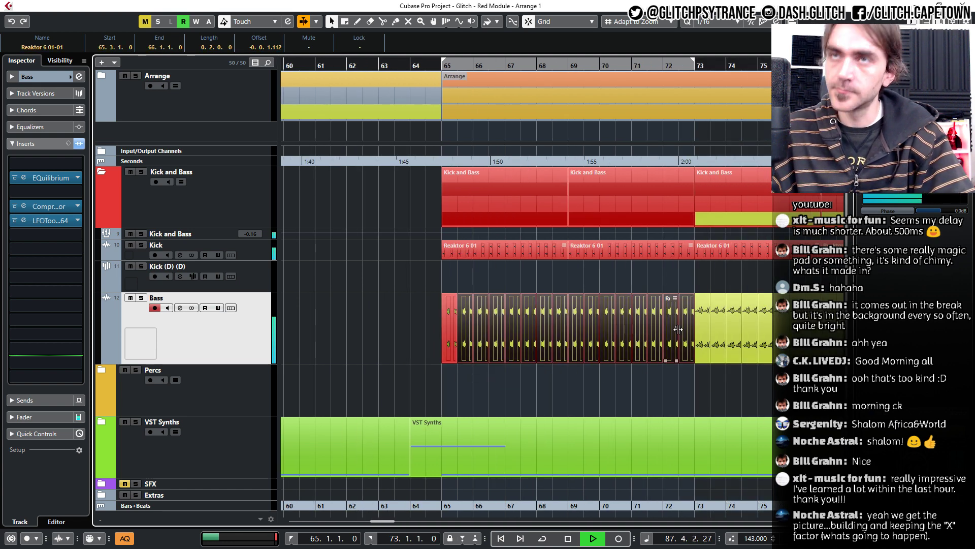
{"action": "key", "text": "slash"}
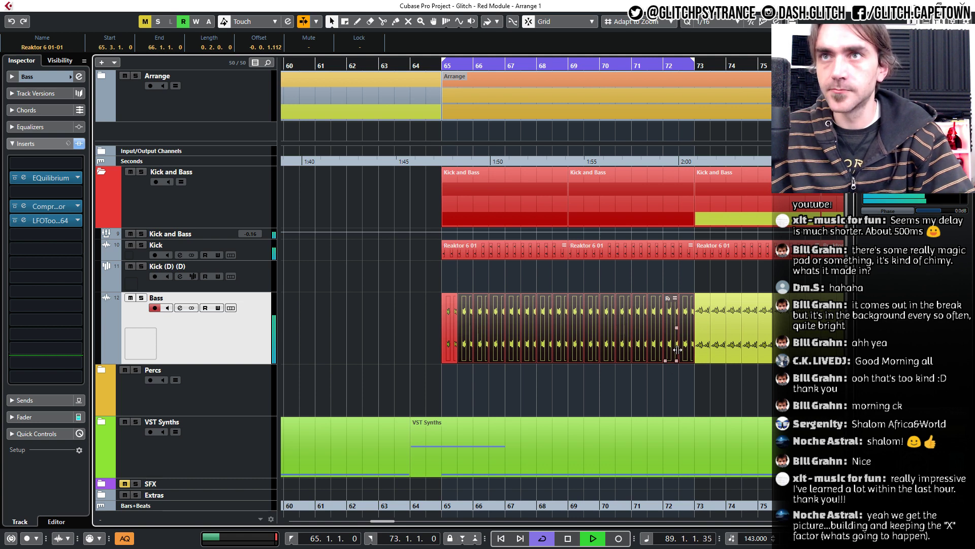
{"action": "left_click", "coordinate": [537, 389]}
{"action": "key", "text": "space"}
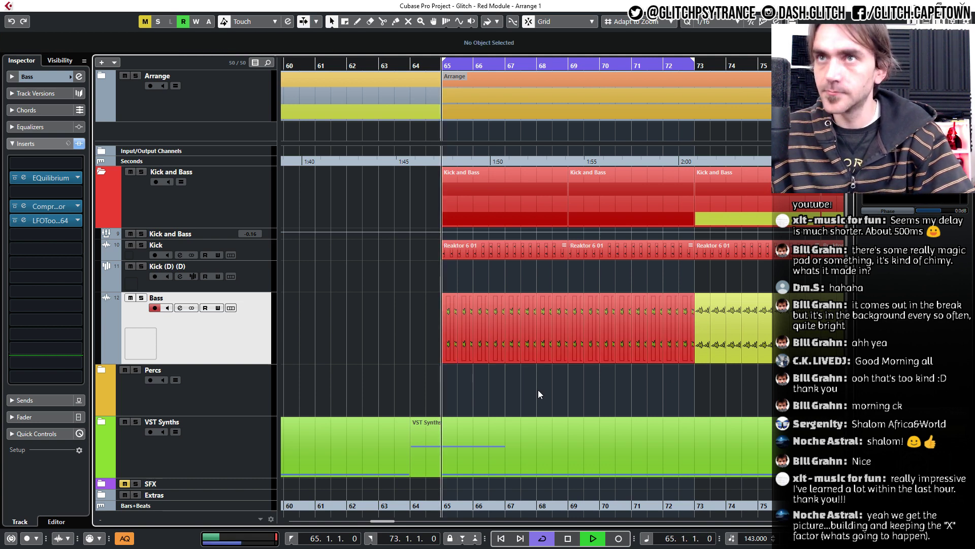
Delete the original bass clips from bar 73 up to bar 97.
{"action": "scroll", "coordinate": [533, 387], "scroll_direction": "down", "scroll_amount": 3}
{"action": "scroll", "coordinate": [532, 387], "scroll_direction": "right", "scroll_amount": 1}
{"action": "scroll", "coordinate": [532, 387], "scroll_direction": "down", "scroll_amount": 2}
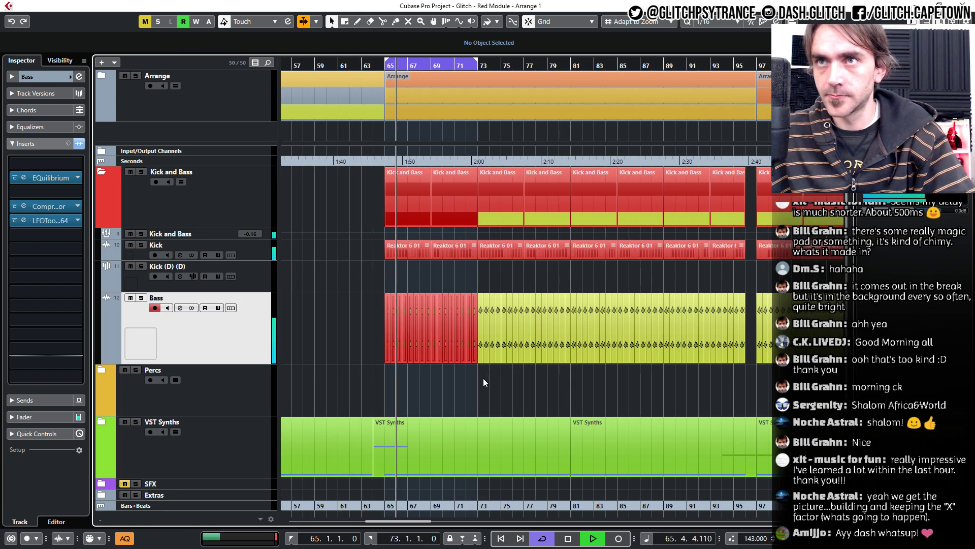
{"action": "left_click_drag", "start_coordinate": [481, 376], "coordinate": [735, 327]}
{"action": "key", "text": "Delete"}
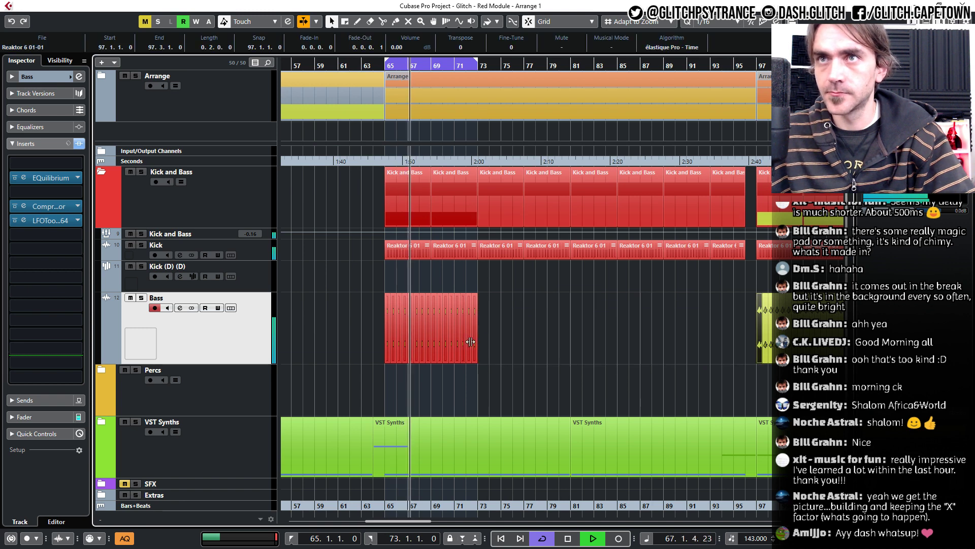
Dissolve the repeated bass parts between bars 65 and 73 and regroup all their clips into a single part.
{"action": "left_click_drag", "start_coordinate": [502, 339], "coordinate": [353, 352]}
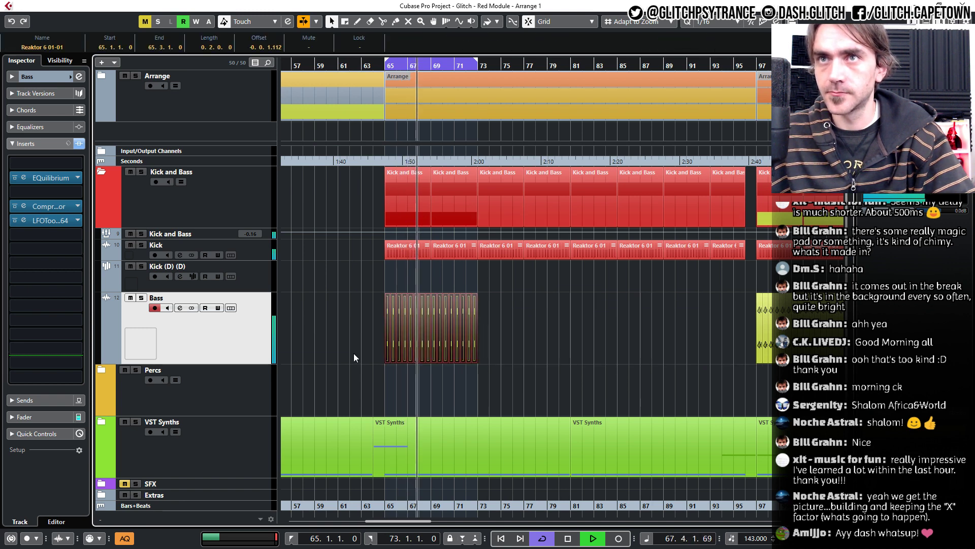
{"action": "right_click", "coordinate": [416, 353]}
{"action": "left_click", "coordinate": [460, 383]}
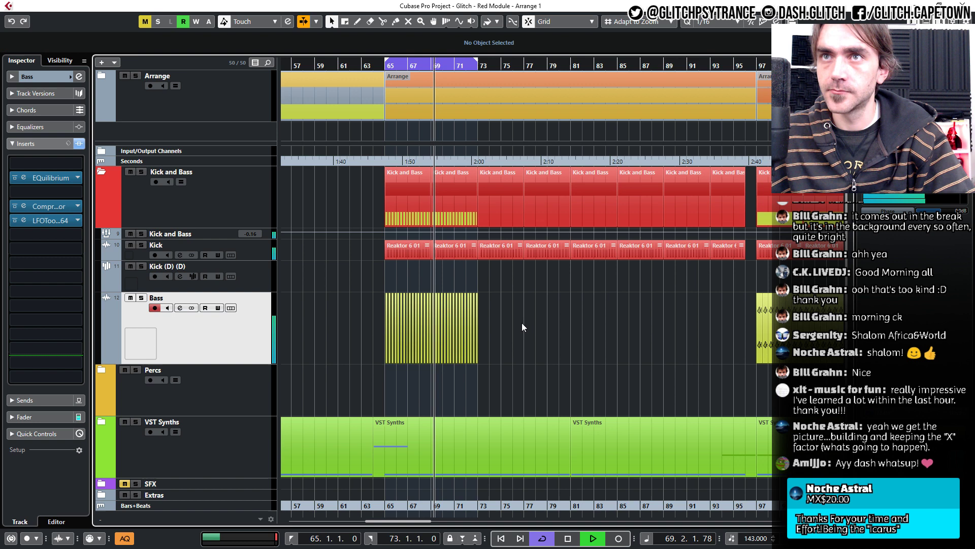
{"action": "right_click", "coordinate": [399, 334]}
{"action": "left_click", "coordinate": [374, 359]}
{"action": "scroll", "coordinate": [390, 345], "scroll_direction": "up", "scroll_amount": 4}
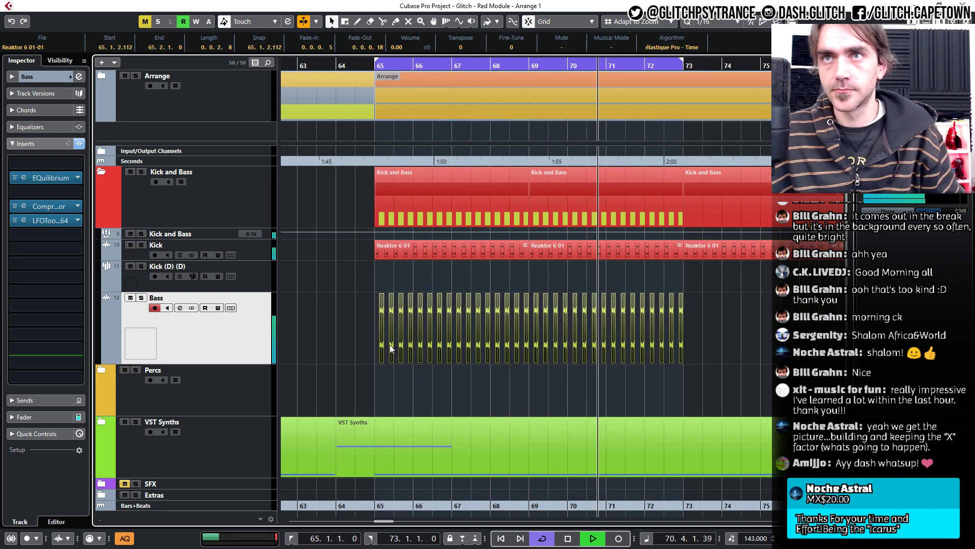
{"action": "right_click", "coordinate": [390, 345]}
{"action": "left_click", "coordinate": [398, 370]}
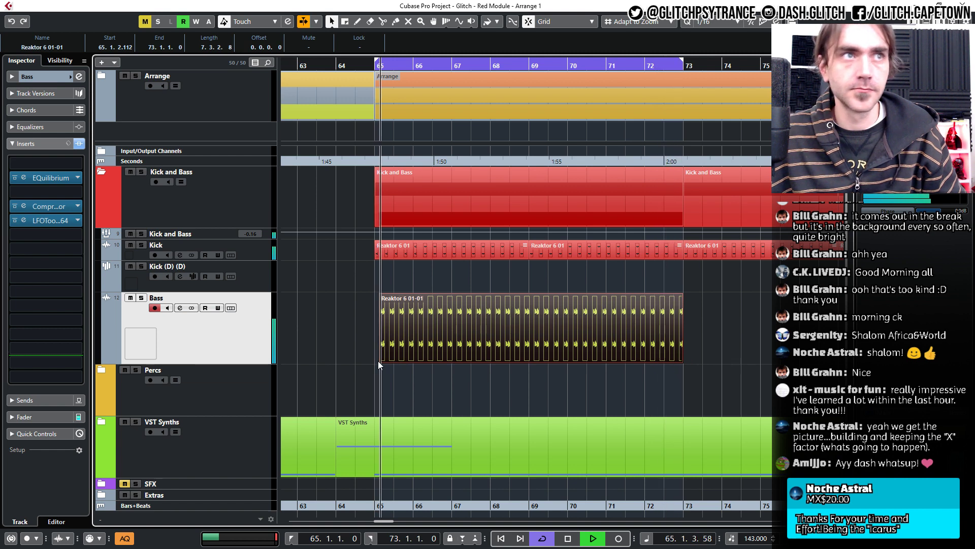
Extend the start of the combined bass part to 65.1.1.0, making it eight bars long.
{"action": "left_click", "coordinate": [377, 361]}
{"action": "left_click", "coordinate": [386, 358]}
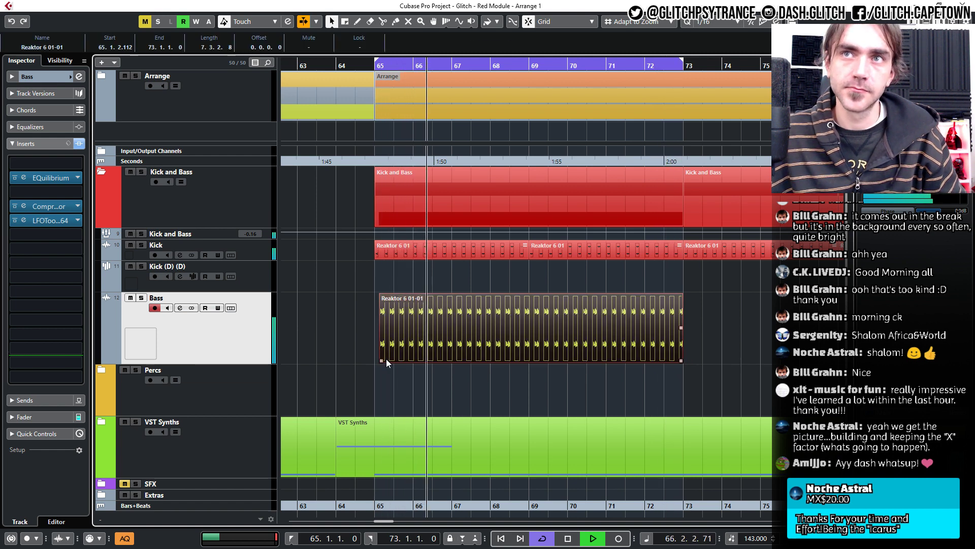
{"action": "left_click_drag", "start_coordinate": [386, 359], "coordinate": [383, 380]}
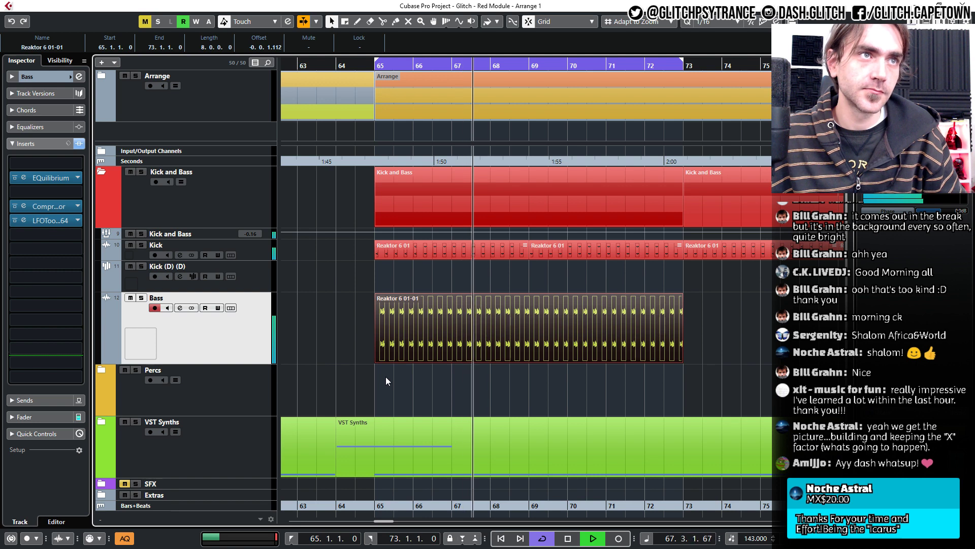
{"action": "left_click", "coordinate": [385, 377]}
{"action": "left_click", "coordinate": [420, 351]}
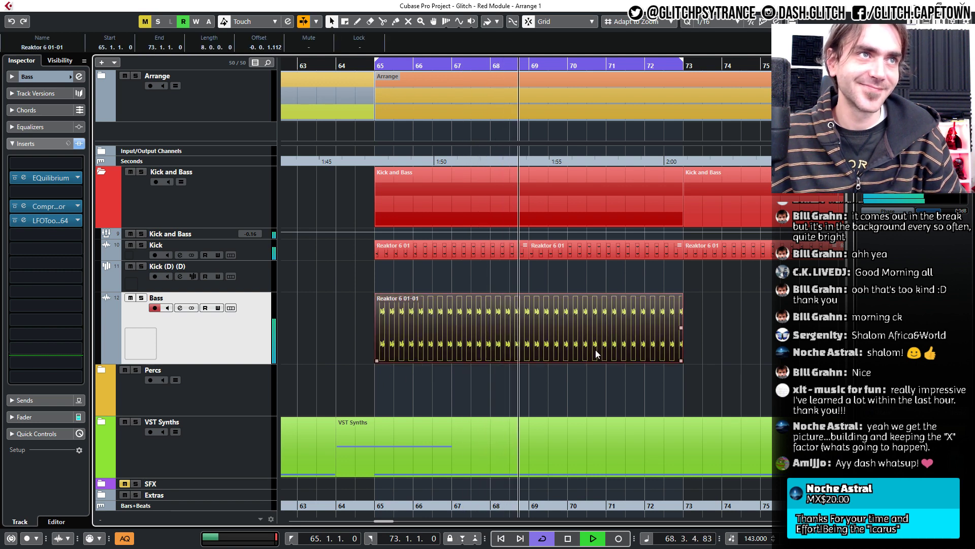
{"action": "left_click", "coordinate": [680, 363]}
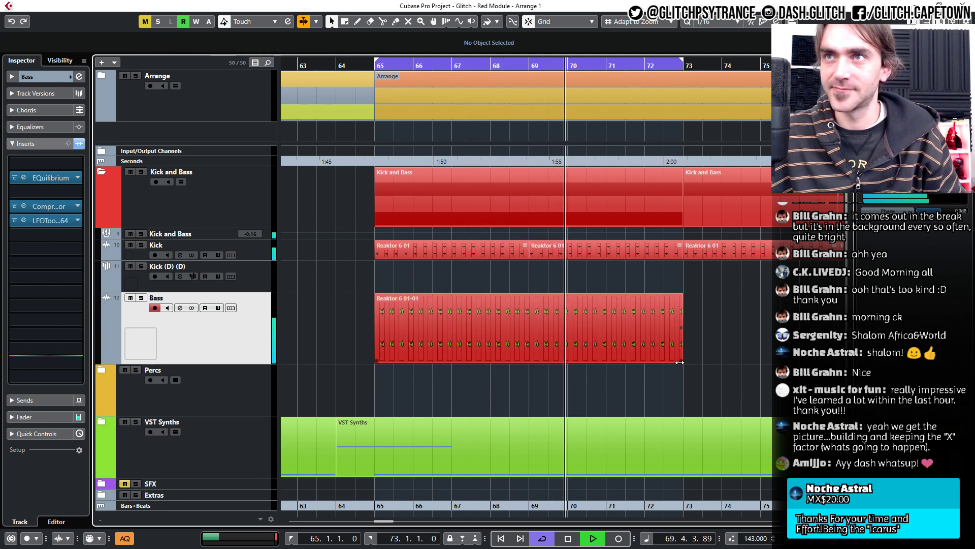
Stop the playback and restart it from bar 65 to hear the new bass part.
{"action": "left_click", "coordinate": [680, 362]}
{"action": "left_click", "coordinate": [721, 366]}
{"action": "key", "text": "space"}
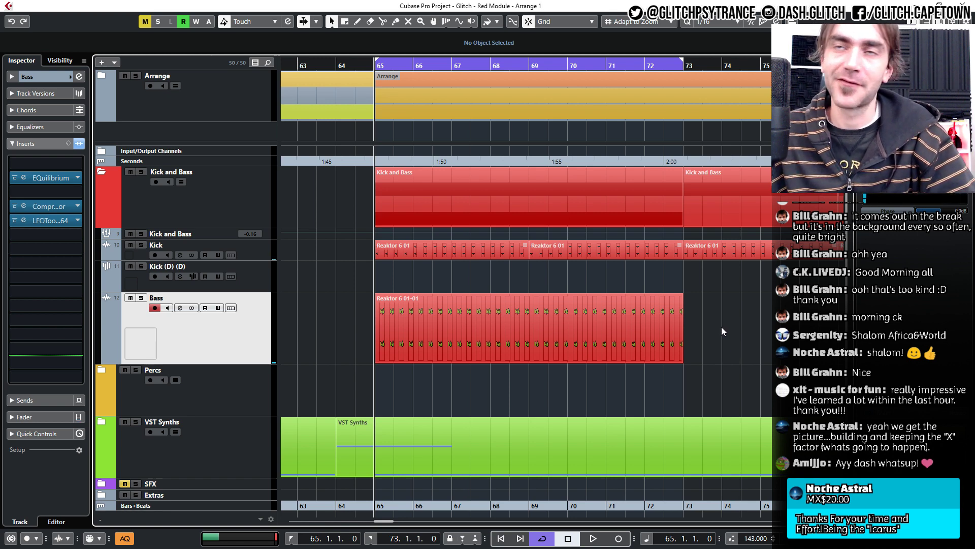
{"action": "left_click", "coordinate": [625, 340]}
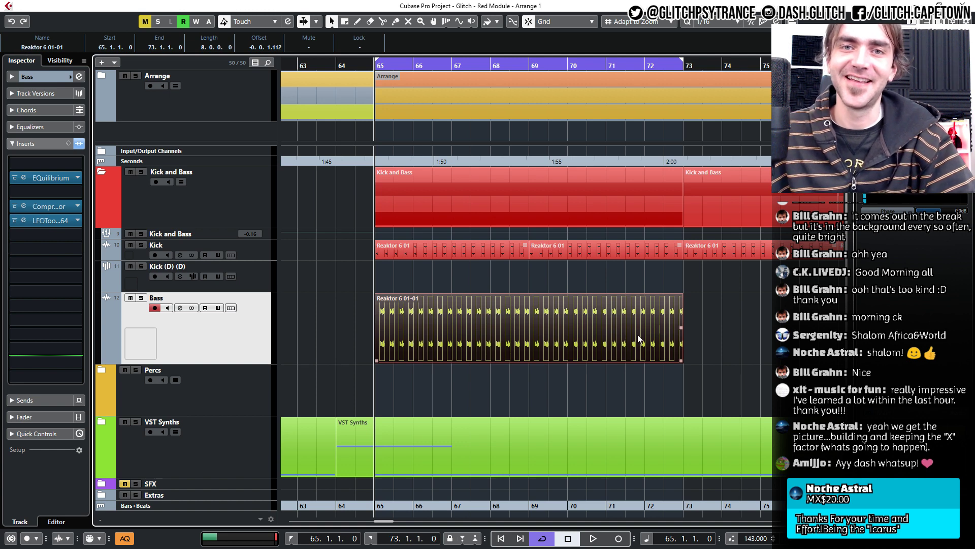
{"action": "key", "text": "ctrl+z"}
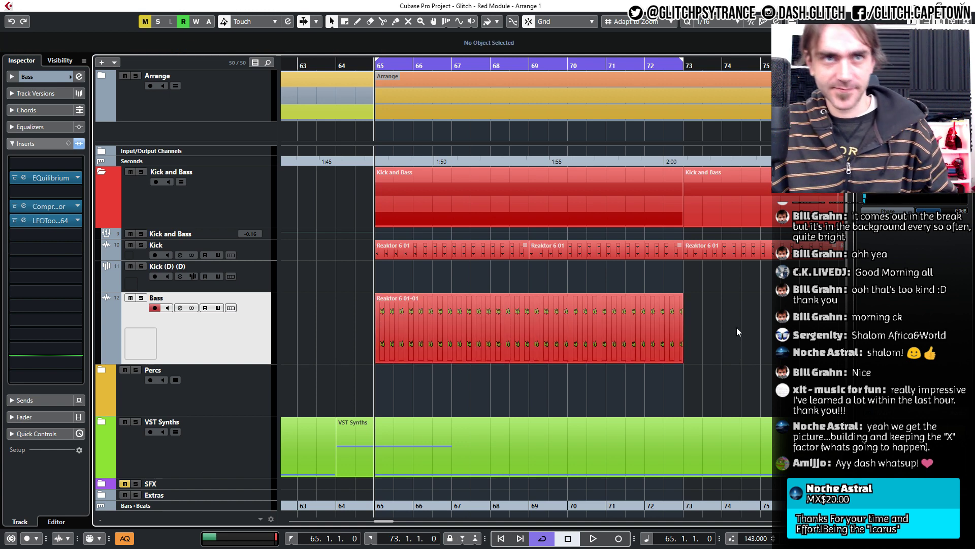
{"action": "key", "text": "space"}
Repeat the eight-bar bass part from bar 73 up to bar 97 and switch off looping.
{"action": "left_click", "coordinate": [632, 333]}
{"action": "left_click", "coordinate": [662, 349]}
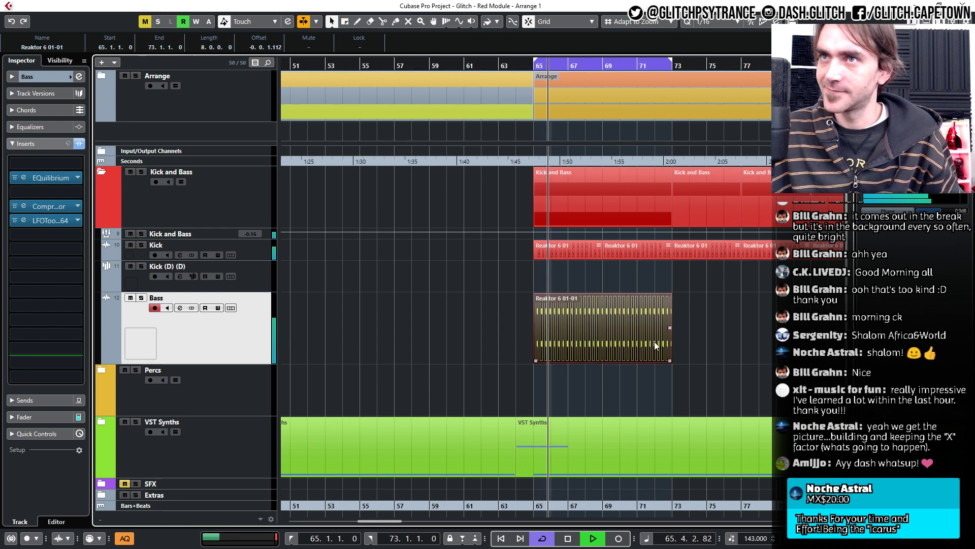
{"action": "scroll", "coordinate": [660, 347], "scroll_direction": "down", "scroll_amount": 3}
{"action": "scroll", "coordinate": [627, 338], "scroll_direction": "right", "scroll_amount": 3}
{"action": "scroll", "coordinate": [498, 330], "scroll_direction": "up", "scroll_amount": 2}
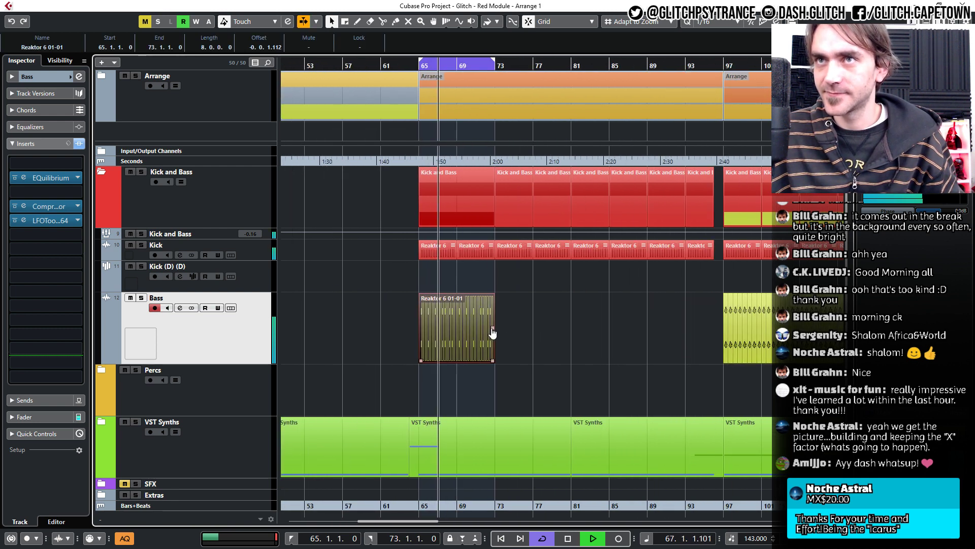
{"action": "left_click_drag", "start_coordinate": [495, 329], "coordinate": [669, 332]}
{"action": "scroll", "coordinate": [669, 333], "scroll_direction": "down", "scroll_amount": 2}
{"action": "scroll", "coordinate": [659, 355], "scroll_direction": "up", "scroll_amount": 2}
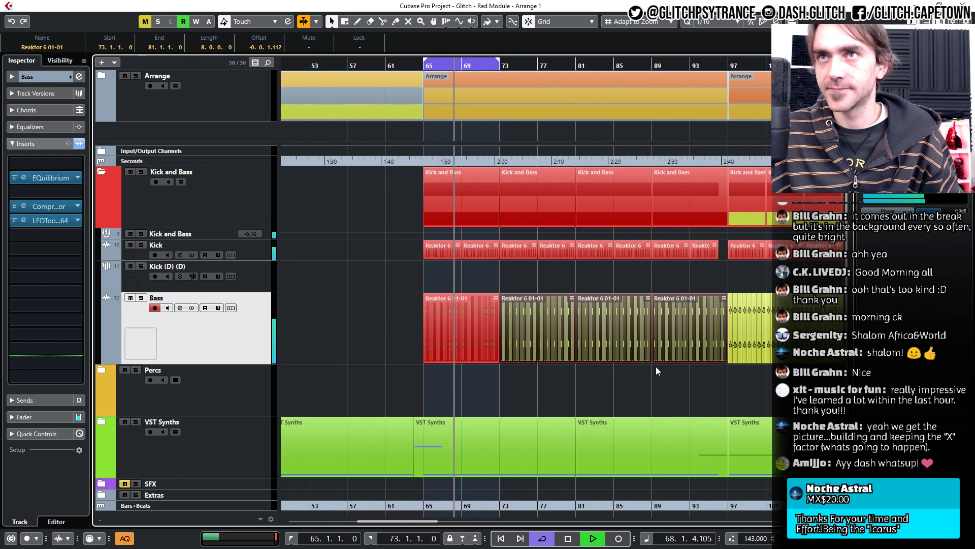
{"action": "key", "text": "KP_Divide"}
{"action": "left_click", "coordinate": [655, 366]}
Delete the old bass clips between bars 97 and 129.
{"action": "scroll", "coordinate": [659, 370], "scroll_direction": "down", "scroll_amount": 2}
{"action": "scroll", "coordinate": [640, 377], "scroll_direction": "right", "scroll_amount": 3}
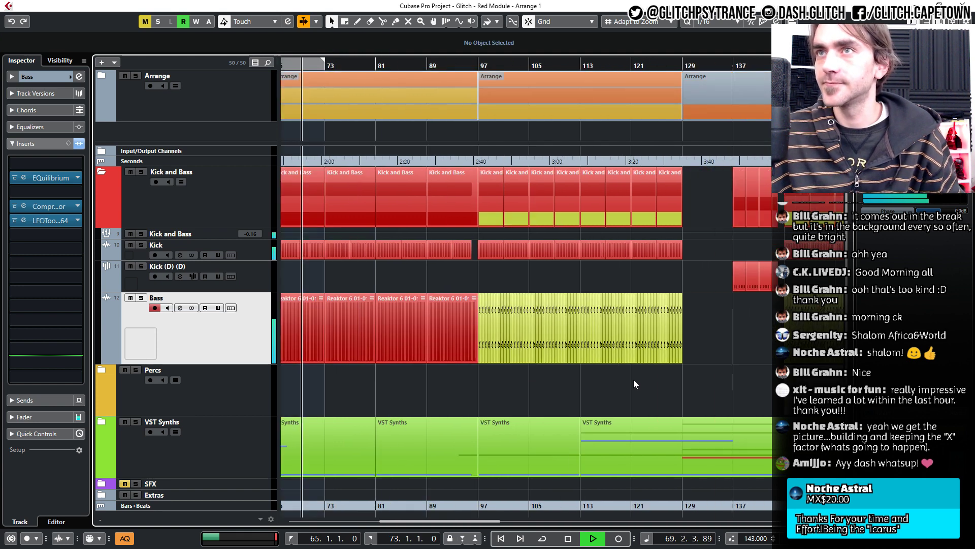
{"action": "left_click_drag", "start_coordinate": [733, 377], "coordinate": [476, 360]}
{"action": "key", "text": "Delete"}
Shorten the last bass part to end with the kick at bar 96, and copy all four bass parts to bar 97.
{"action": "left_click", "coordinate": [470, 349]}
{"action": "scroll", "coordinate": [471, 349], "scroll_direction": "up", "scroll_amount": 3}
{"action": "scroll", "coordinate": [477, 354], "scroll_direction": "down", "scroll_amount": 4}
{"action": "left_click_drag", "start_coordinate": [518, 327], "coordinate": [466, 328]}
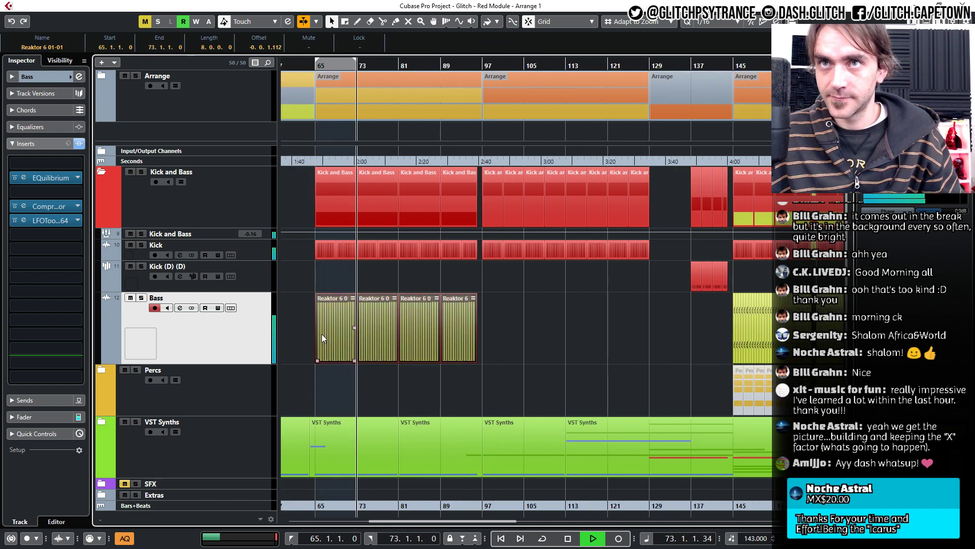
{"action": "left_click_drag", "start_coordinate": [321, 333], "coordinate": [489, 331]}
{"action": "left_click", "coordinate": [490, 385]}
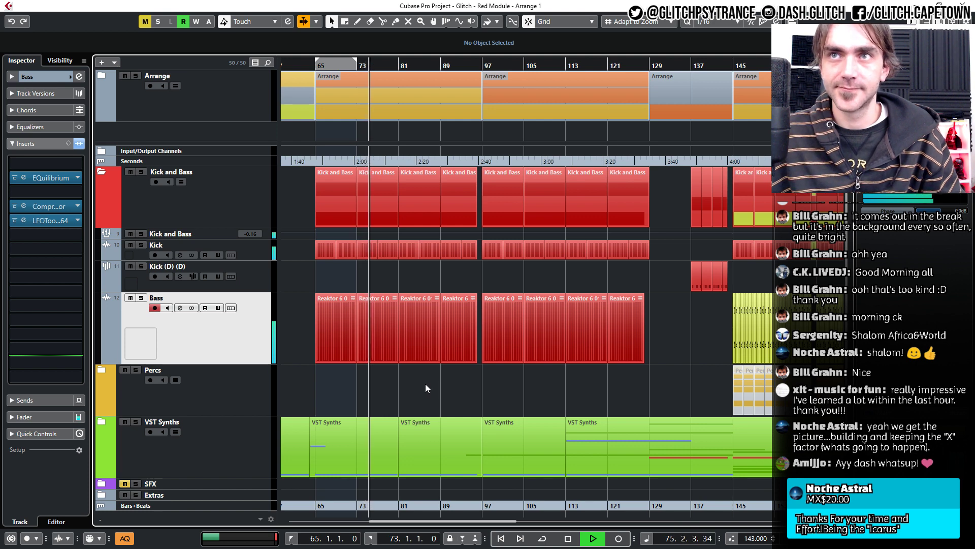
Collapse the Kick and Bass folder and expand the VST Synths, Squelch and Acid folders.
{"action": "scroll", "coordinate": [425, 383], "scroll_direction": "up", "scroll_amount": 2}
{"action": "scroll", "coordinate": [403, 346], "scroll_direction": "left", "scroll_amount": 2}
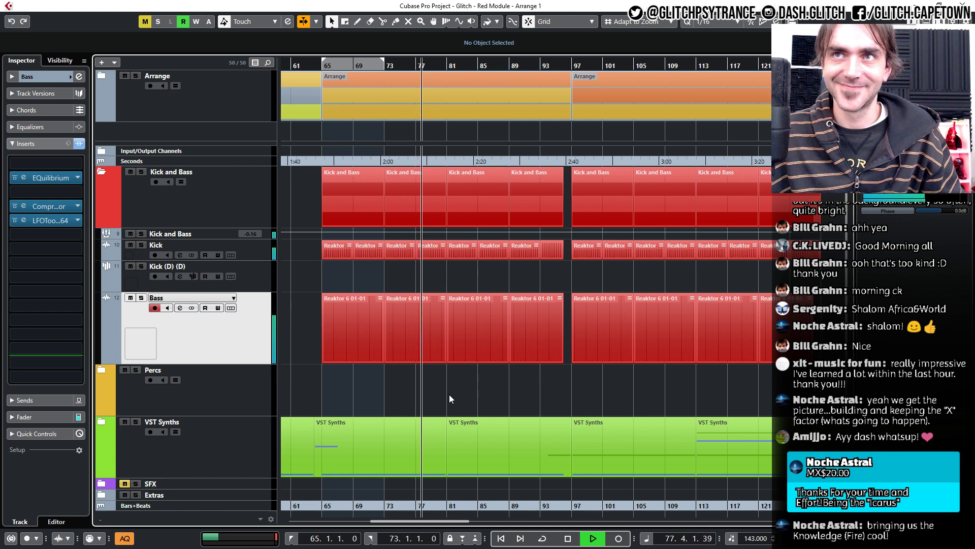
{"action": "left_click", "coordinate": [104, 173]}
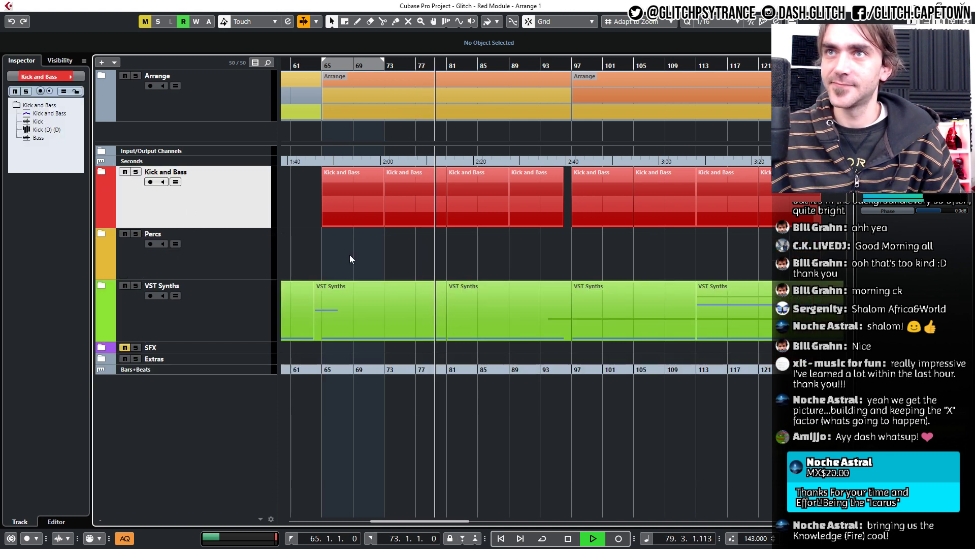
{"action": "left_click", "coordinate": [100, 283]}
{"action": "scroll", "coordinate": [461, 252], "scroll_direction": "down", "scroll_amount": 2}
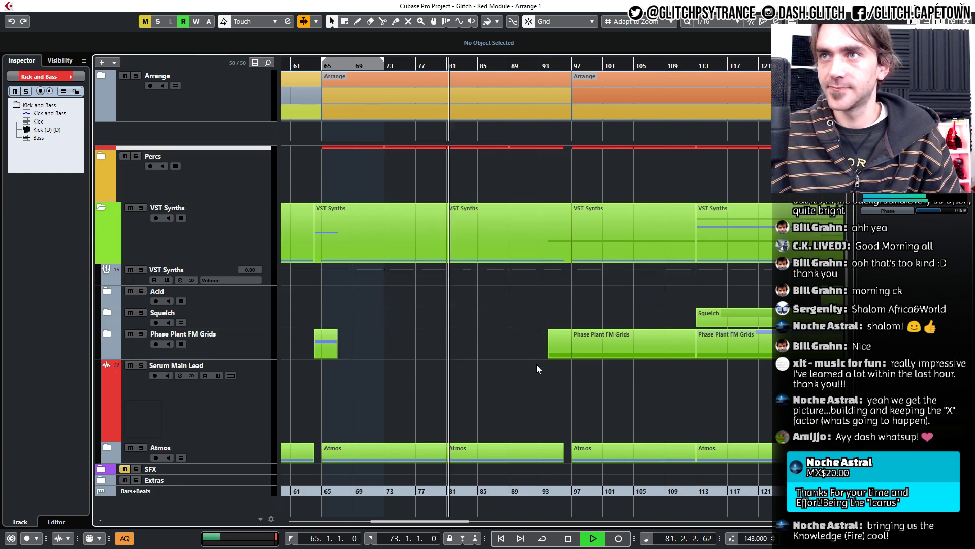
{"action": "key", "text": "g"}
{"action": "key", "text": "g"}
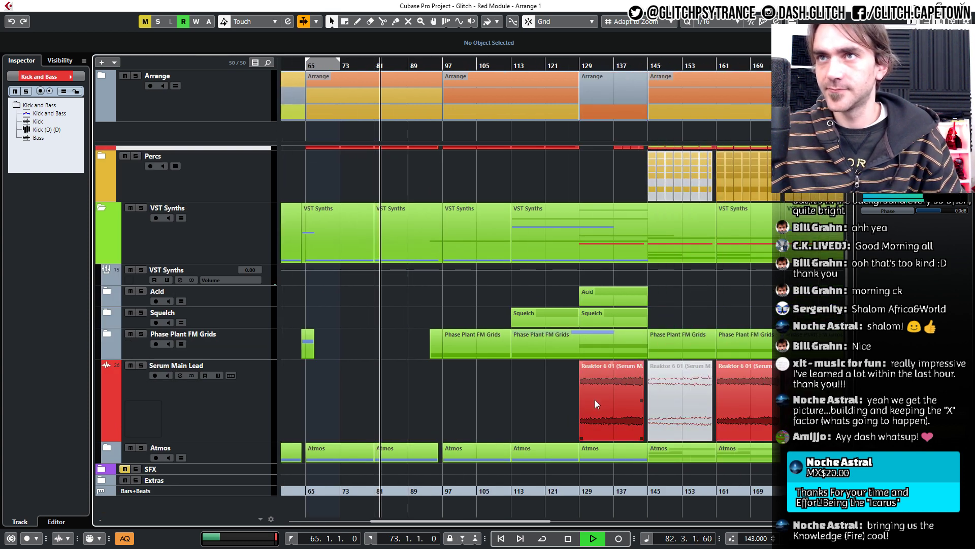
{"action": "left_click", "coordinate": [108, 312]}
{"action": "scroll", "coordinate": [413, 389], "scroll_direction": "down", "scroll_amount": 2}
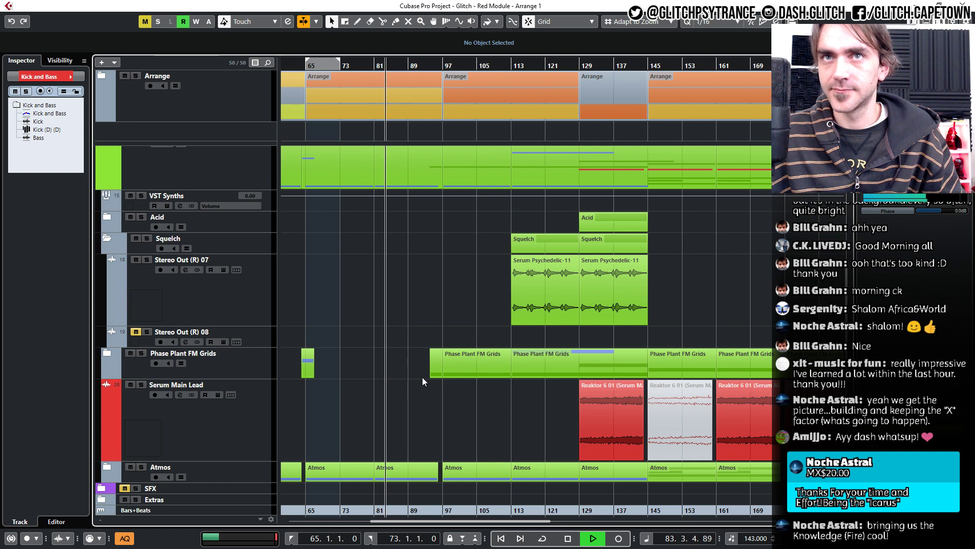
{"action": "scroll", "coordinate": [422, 377], "scroll_direction": "left", "scroll_amount": 2}
{"action": "left_click", "coordinate": [107, 217]}
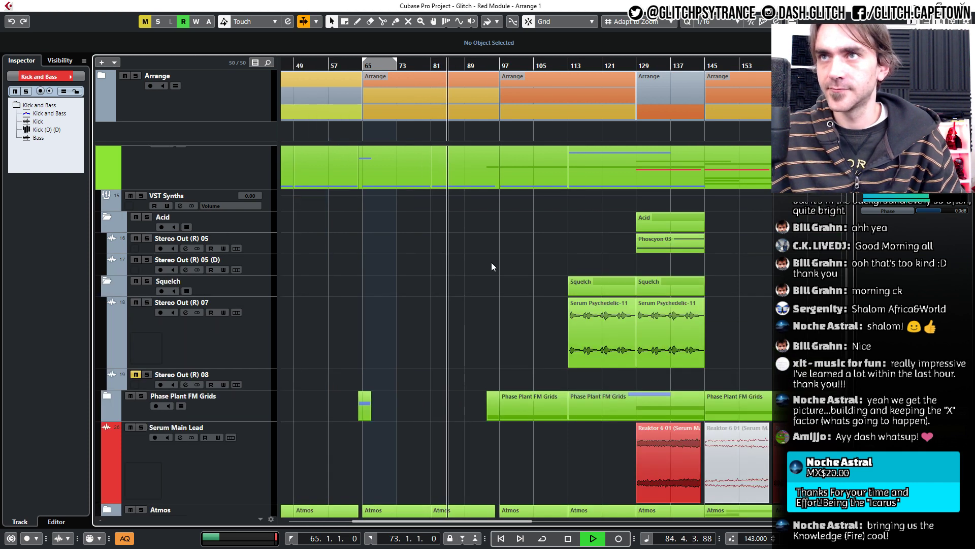
Expand the SFX folder and move the effect clip from about bar 30 to start at bar 94.
{"action": "key", "text": "g"}
{"action": "key", "text": "g"}
{"action": "key", "text": "g"}
{"action": "scroll", "coordinate": [660, 367], "scroll_direction": "down", "scroll_amount": 2}
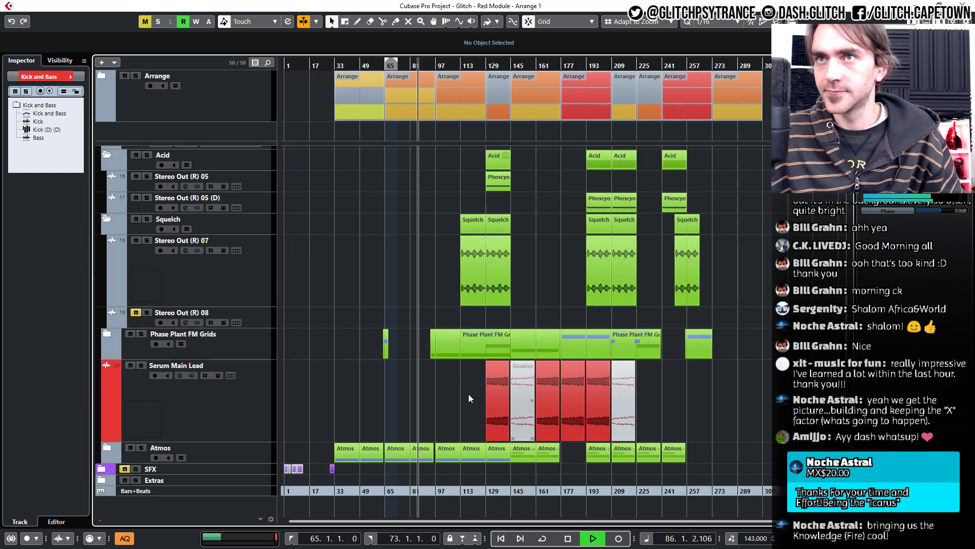
{"action": "key", "text": "h"}
{"action": "key", "text": "h"}
{"action": "key", "text": "h"}
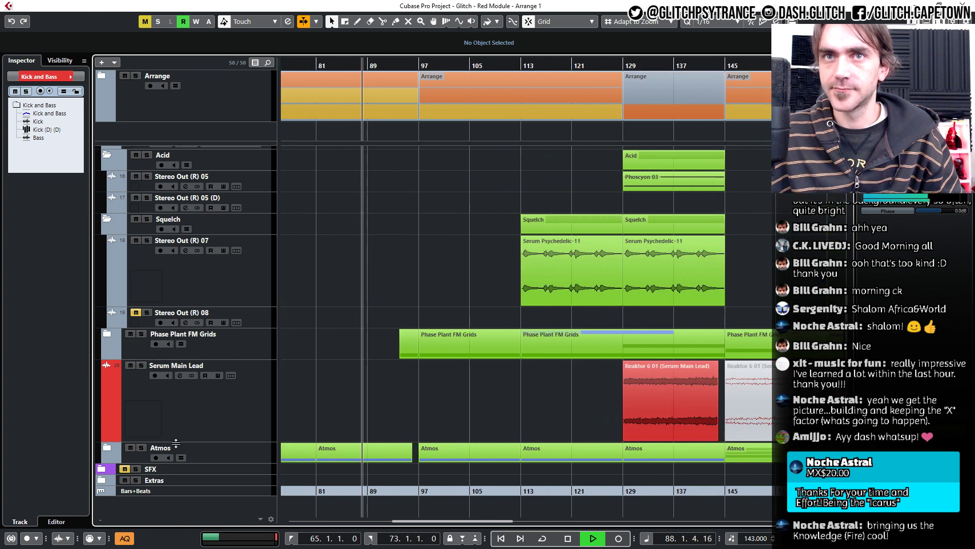
{"action": "left_click", "coordinate": [100, 467]}
{"action": "scroll", "coordinate": [379, 403], "scroll_direction": "down", "scroll_amount": 1}
{"action": "key", "text": "g"}
{"action": "scroll", "coordinate": [353, 449], "scroll_direction": "left", "scroll_amount": 4}
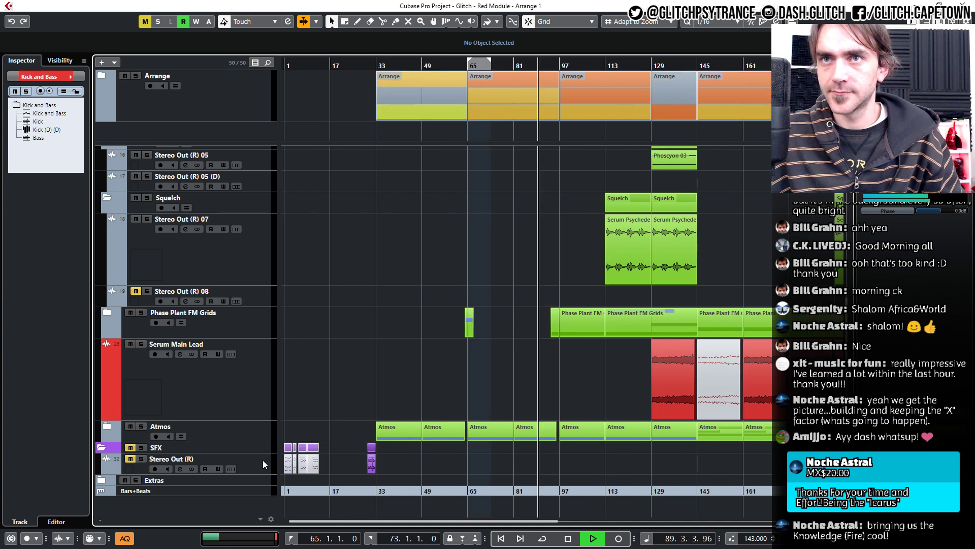
{"action": "left_click_drag", "start_coordinate": [372, 463], "coordinate": [556, 464]}
{"action": "key", "text": "h"}
{"action": "key", "text": "h"}
{"action": "key", "text": "h"}
{"action": "left_click", "coordinate": [679, 456]}
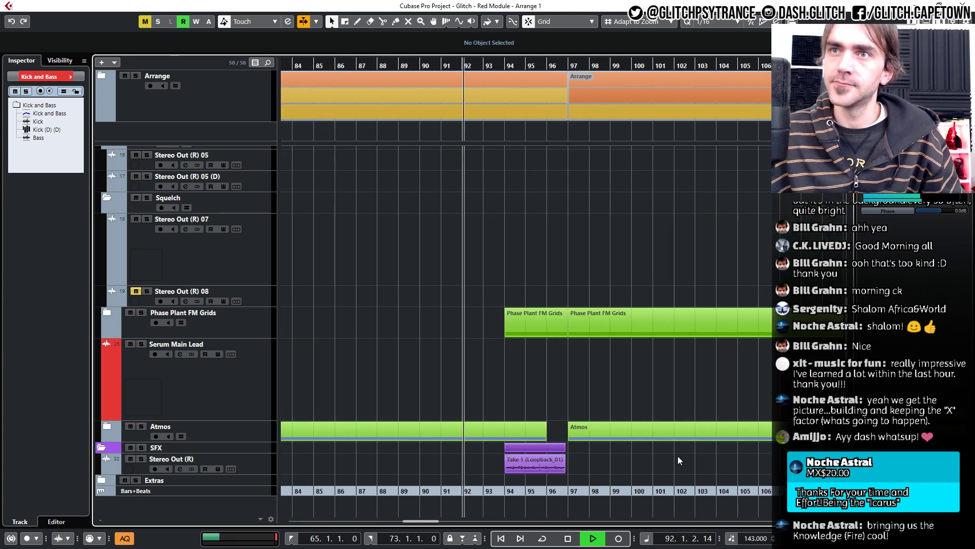
Open the SFX part at bar 94 for editing and shorten its last audio event to end at 96.4.2.62.
{"action": "left_click", "coordinate": [259, 473]}
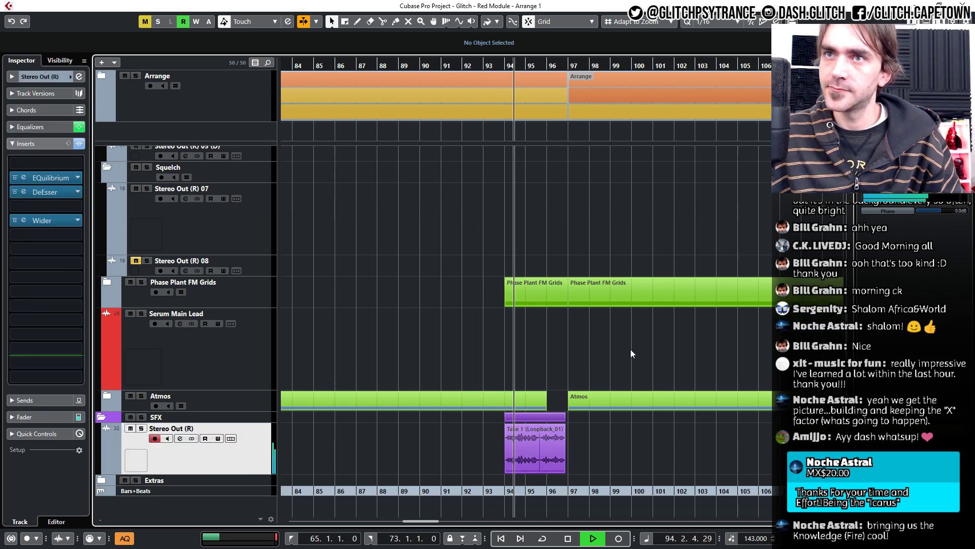
{"action": "key", "text": "g"}
{"action": "key", "text": "g"}
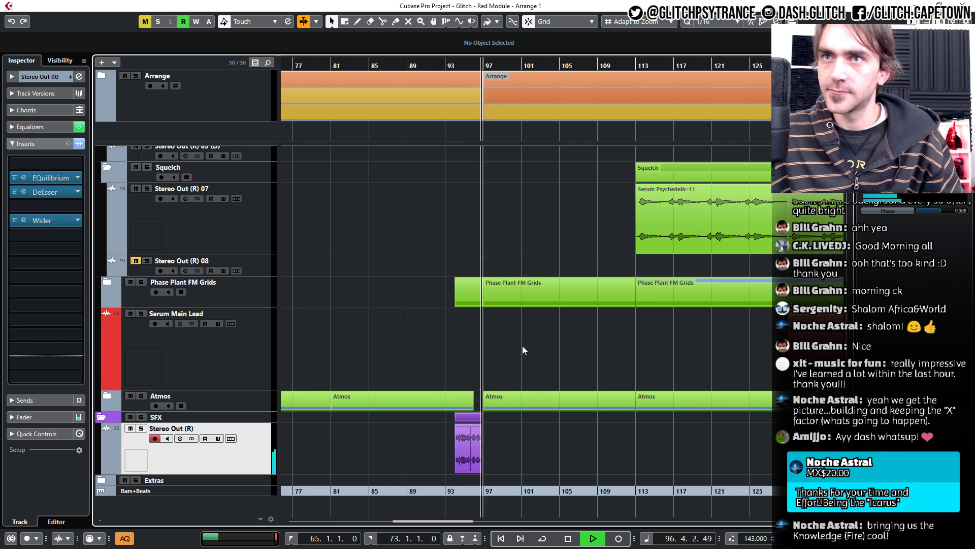
{"action": "scroll", "coordinate": [487, 351], "scroll_direction": "right", "scroll_amount": 3}
{"action": "scroll", "coordinate": [359, 453], "scroll_direction": "up", "scroll_amount": 5}
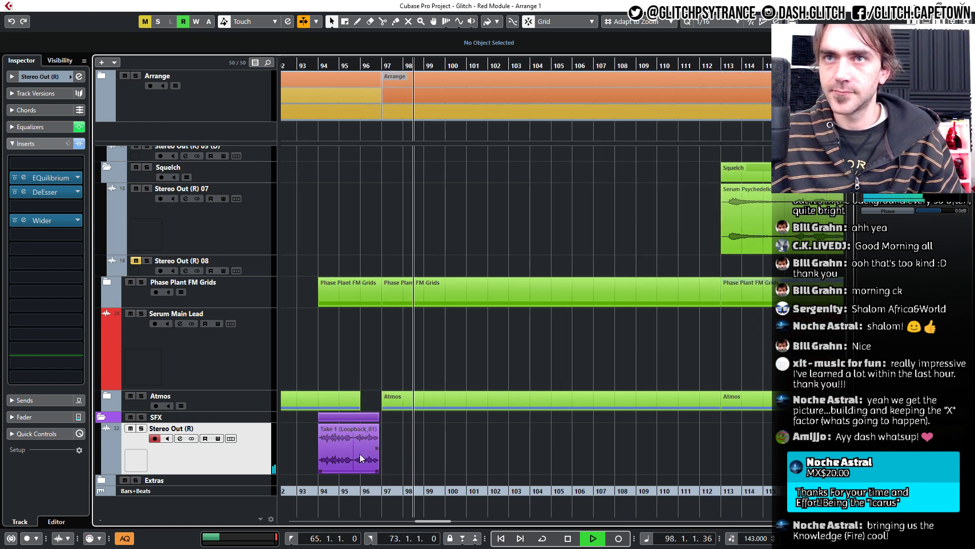
{"action": "double_click", "coordinate": [375, 447]}
{"action": "scroll", "coordinate": [515, 343], "scroll_direction": "down", "scroll_amount": 5}
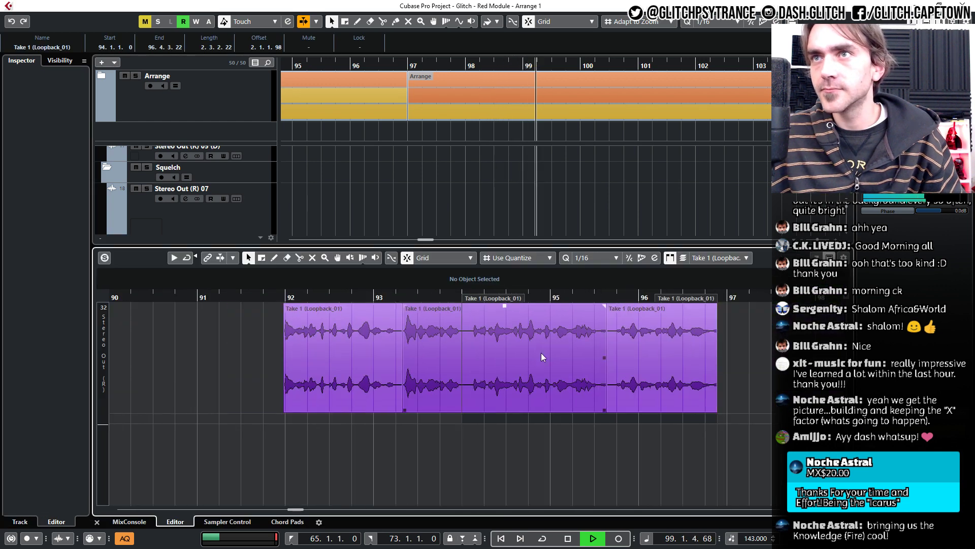
{"action": "scroll", "coordinate": [541, 355], "scroll_direction": "right", "scroll_amount": 2}
{"action": "left_click", "coordinate": [473, 367]}
{"action": "scroll", "coordinate": [550, 399], "scroll_direction": "up", "scroll_amount": 1}
{"action": "scroll", "coordinate": [551, 399], "scroll_direction": "up", "scroll_amount": 2}
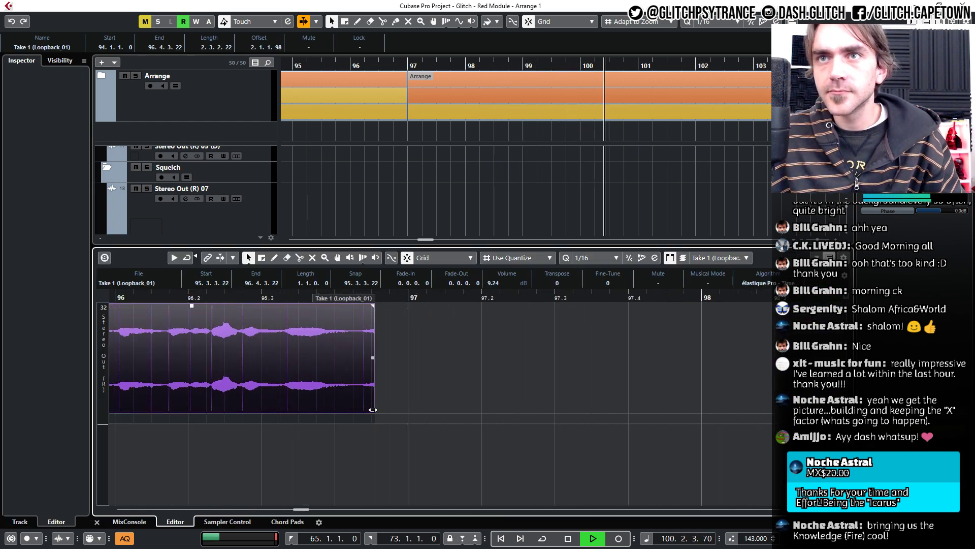
{"action": "left_click_drag", "start_coordinate": [373, 410], "coordinate": [361, 410]}
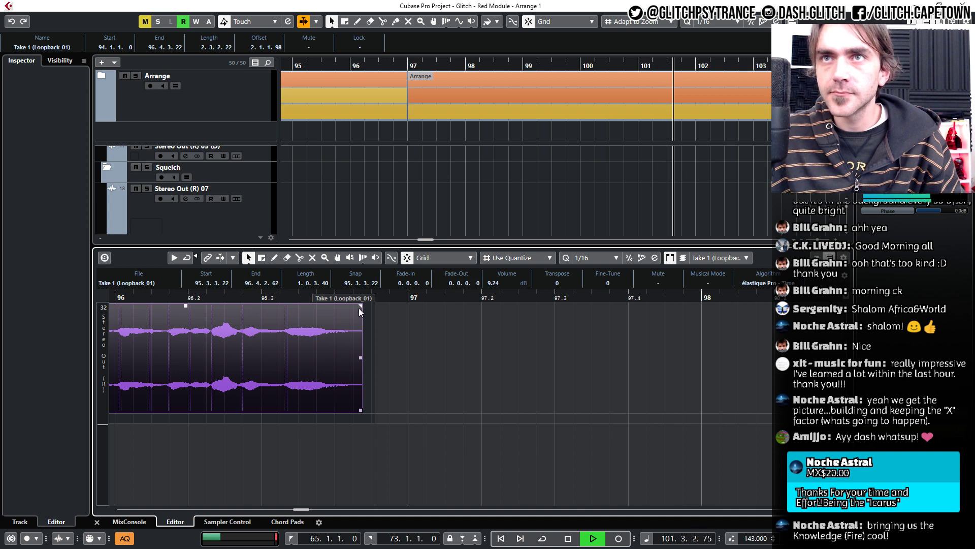
{"action": "left_click", "coordinate": [97, 521]}
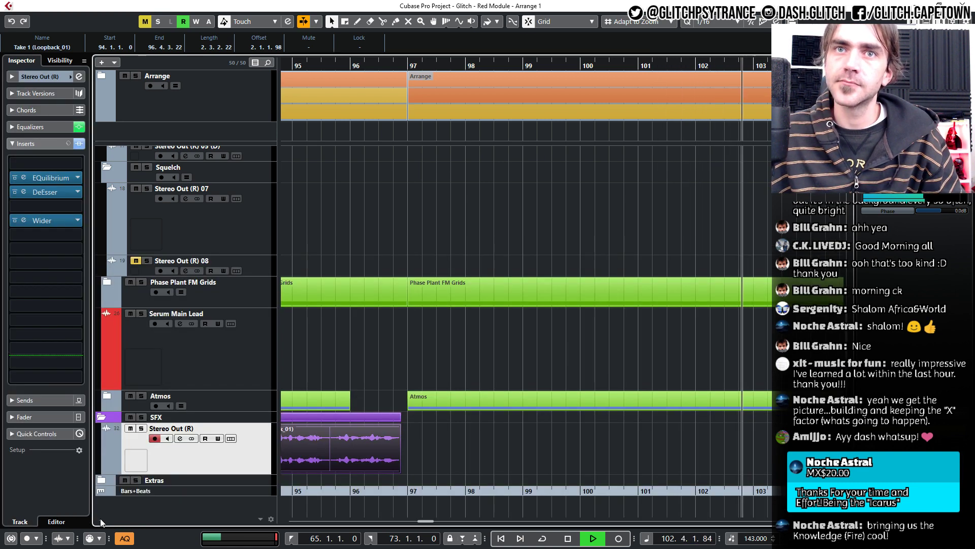
Copy the last section of the SFX part to end at bar 113 and trim its start to 111.2.4.25.
{"action": "scroll", "coordinate": [422, 452], "scroll_direction": "down", "scroll_amount": 3}
{"action": "left_click_drag", "start_coordinate": [399, 454], "coordinate": [622, 471]}
{"action": "scroll", "coordinate": [670, 471], "scroll_direction": "up", "scroll_amount": 2}
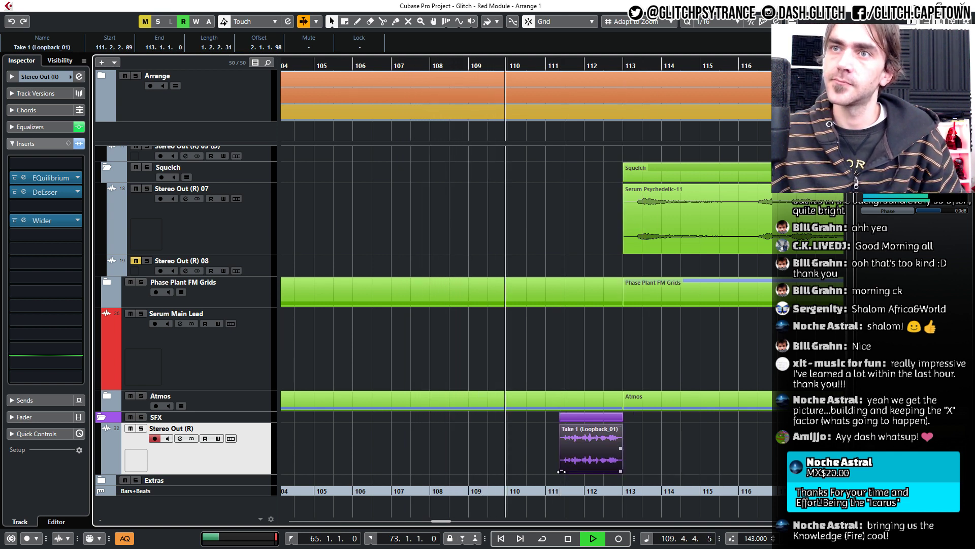
{"action": "left_click_drag", "start_coordinate": [561, 472], "coordinate": [566, 471]}
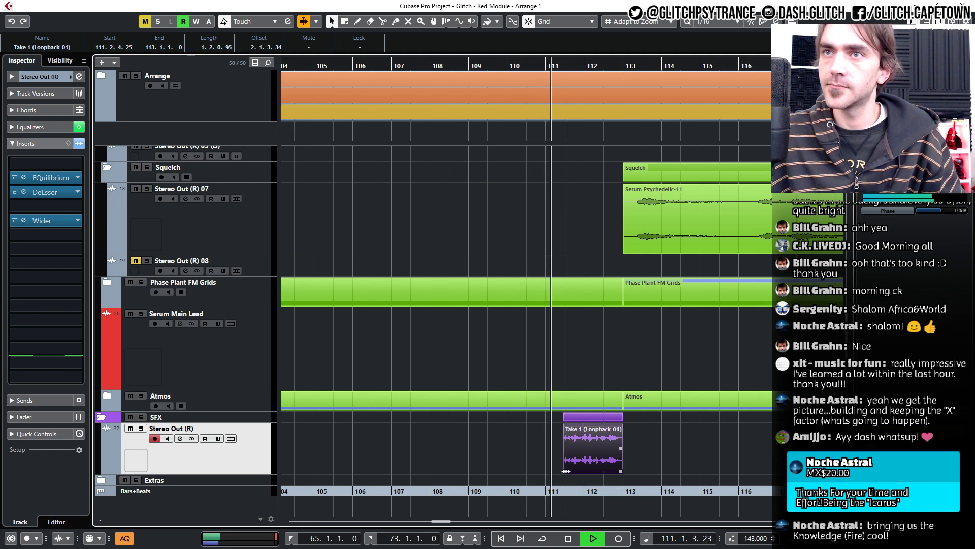
{"action": "left_click", "coordinate": [631, 461]}
Look over the arrangement around bars 113 to 177 and the muted SFX clips at the start of the project.
{"action": "scroll", "coordinate": [674, 449], "scroll_direction": "down", "scroll_amount": 6}
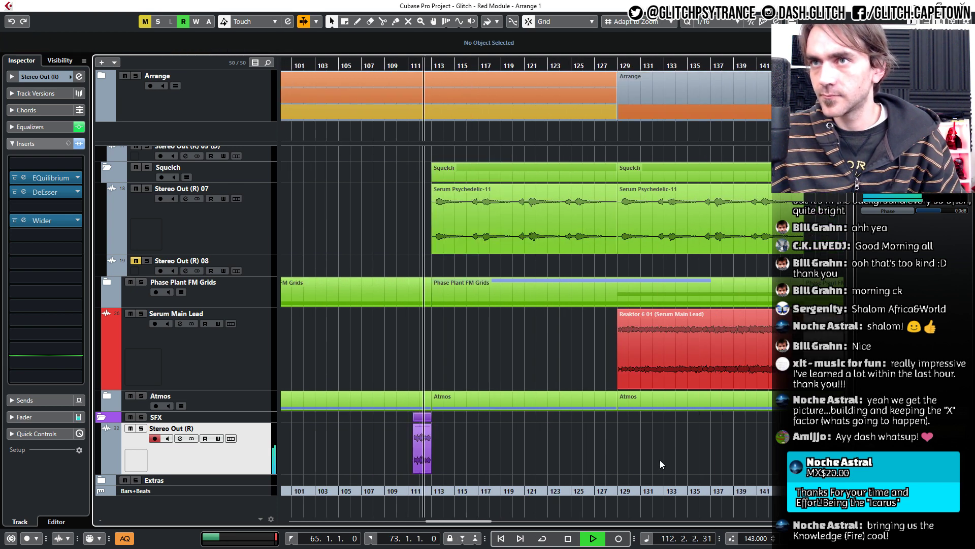
{"action": "scroll", "coordinate": [447, 431], "scroll_direction": "down", "scroll_amount": 4}
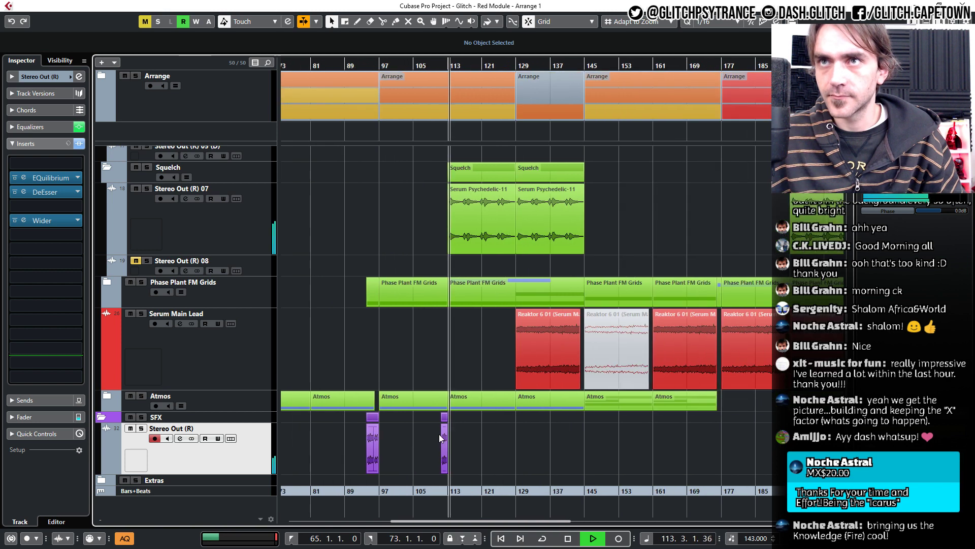
{"action": "scroll", "coordinate": [448, 424], "scroll_direction": "up", "scroll_amount": 5}
{"action": "scroll", "coordinate": [456, 412], "scroll_direction": "down", "scroll_amount": 5}
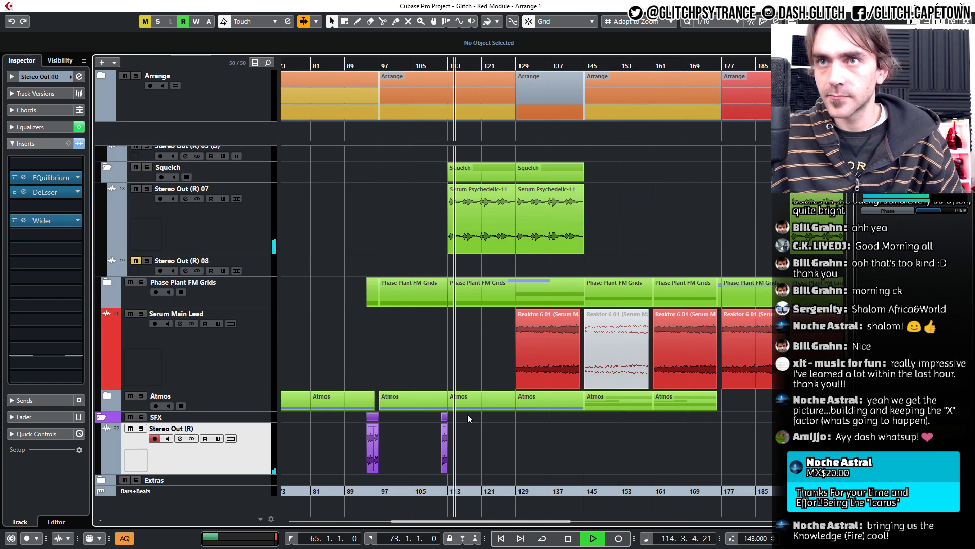
{"action": "scroll", "coordinate": [459, 431], "scroll_direction": "down", "scroll_amount": 2}
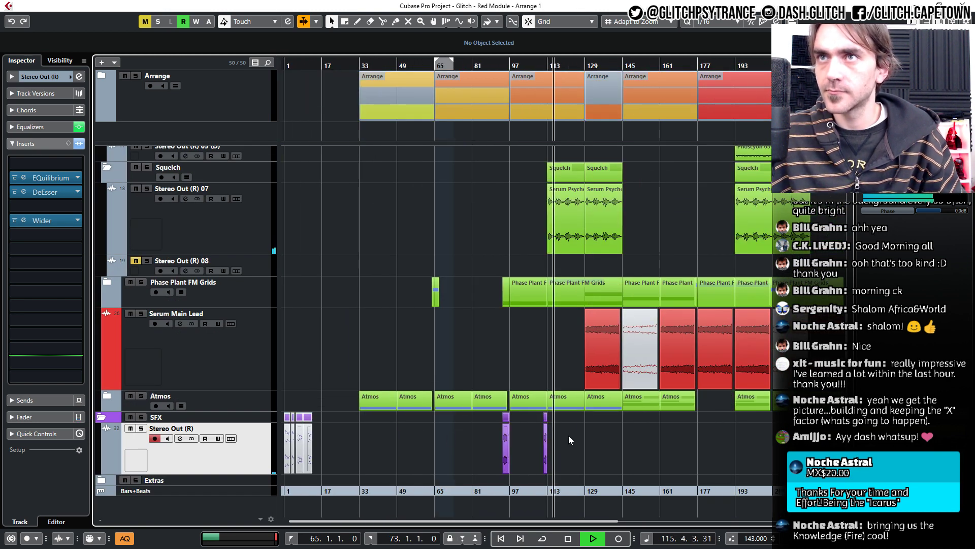
{"action": "scroll", "coordinate": [443, 439], "scroll_direction": "right", "scroll_amount": 3}
{"action": "scroll", "coordinate": [359, 417], "scroll_direction": "up", "scroll_amount": 5}
{"action": "scroll", "coordinate": [425, 413], "scroll_direction": "up", "scroll_amount": 2}
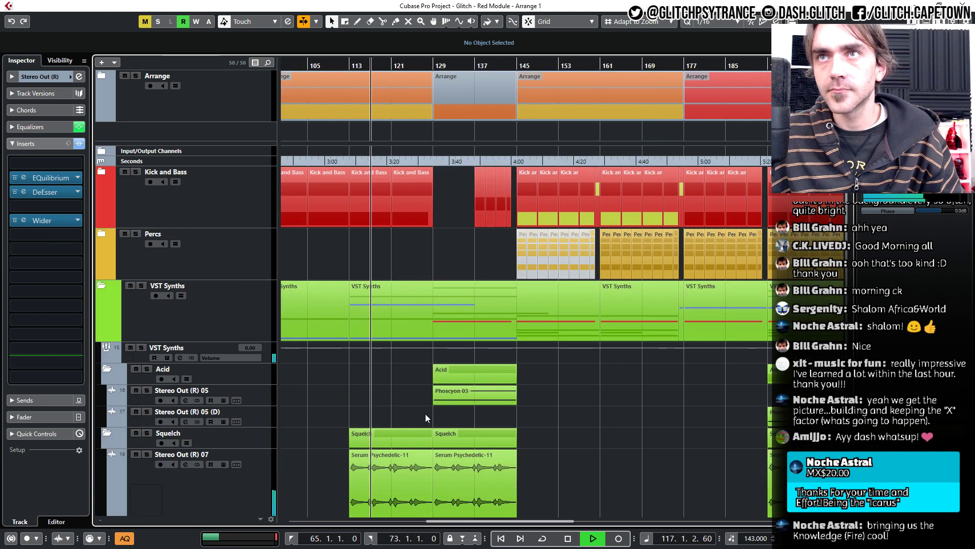
{"action": "scroll", "coordinate": [425, 413], "scroll_direction": "down", "scroll_amount": 6}
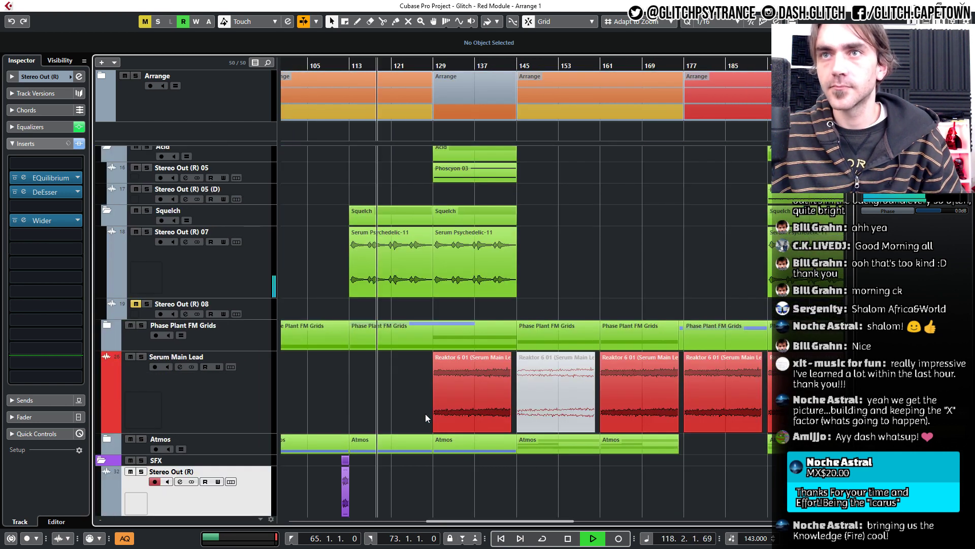
{"action": "scroll", "coordinate": [411, 416], "scroll_direction": "left", "scroll_amount": 6}
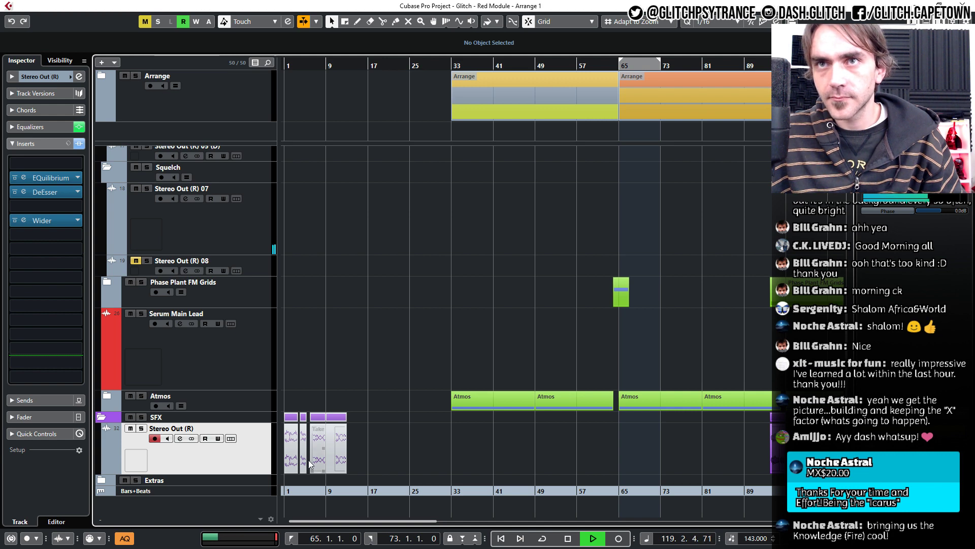
Copy the muted SFX clip at bar 1 further along the Stereo Out (R) track to start at bar 142.
{"action": "scroll", "coordinate": [290, 460], "scroll_direction": "down", "scroll_amount": 2}
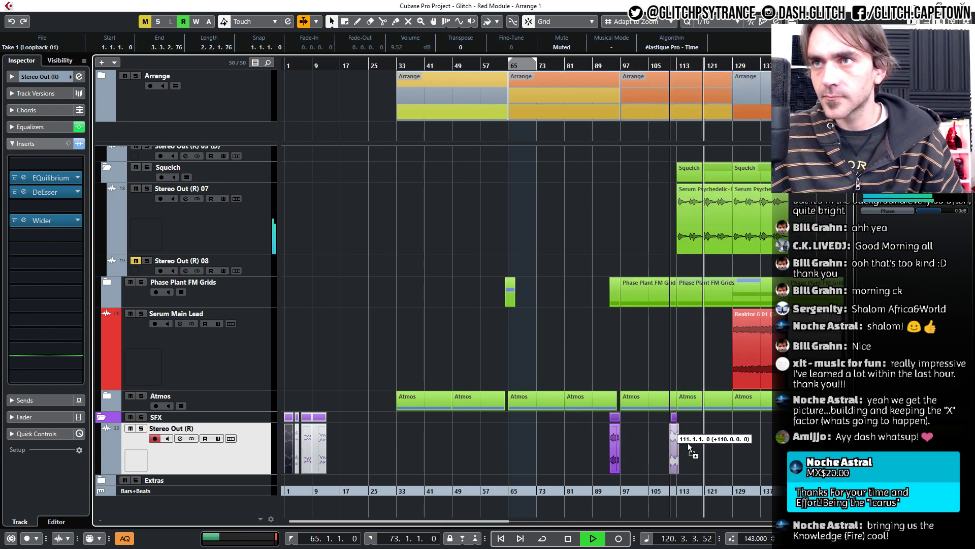
{"action": "left_click", "coordinate": [738, 447]}
{"action": "scroll", "coordinate": [742, 452], "scroll_direction": "up", "scroll_amount": 6}
{"action": "scroll", "coordinate": [742, 452], "scroll_direction": "down", "scroll_amount": 6}
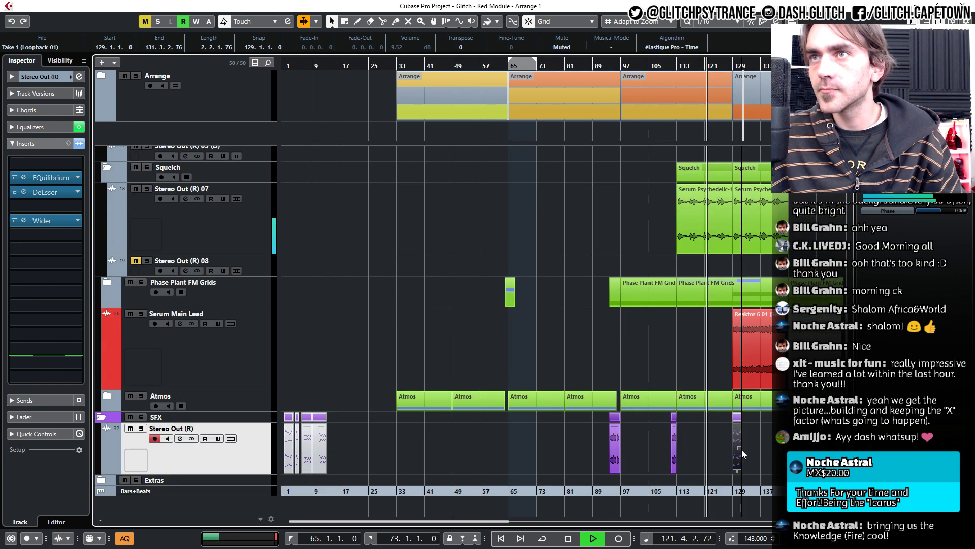
{"action": "scroll", "coordinate": [741, 449], "scroll_direction": "up", "scroll_amount": 5}
{"action": "left_click_drag", "start_coordinate": [507, 451], "coordinate": [785, 459]}
{"action": "scroll", "coordinate": [756, 458], "scroll_direction": "right", "scroll_amount": 4}
{"action": "scroll", "coordinate": [548, 445], "scroll_direction": "up", "scroll_amount": 5}
{"action": "scroll", "coordinate": [547, 445], "scroll_direction": "down", "scroll_amount": 5}
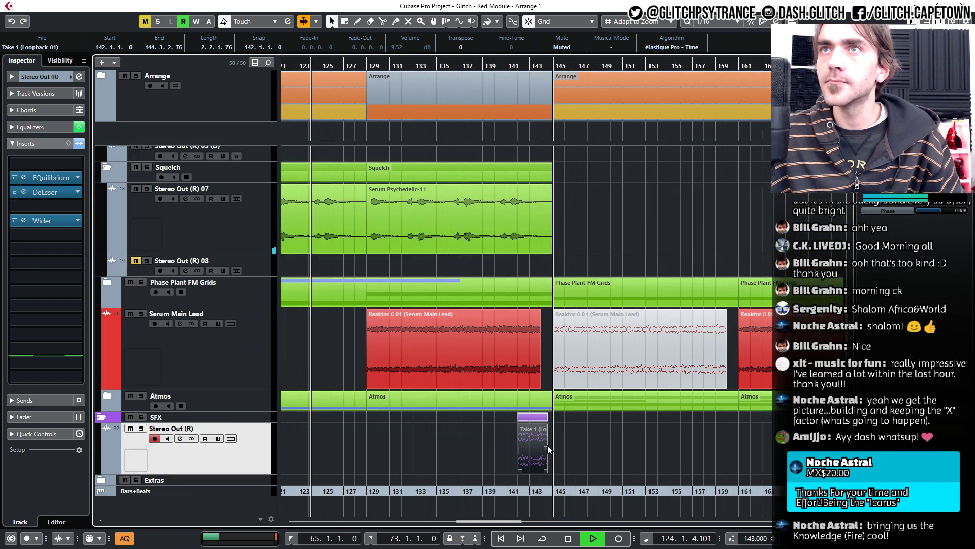
Shift the copied SFX clip before bar 145 to start at 142.2.1.0 and unmute it.
{"action": "scroll", "coordinate": [544, 444], "scroll_direction": "up", "scroll_amount": 4}
{"action": "scroll", "coordinate": [462, 458], "scroll_direction": "up", "scroll_amount": 2}
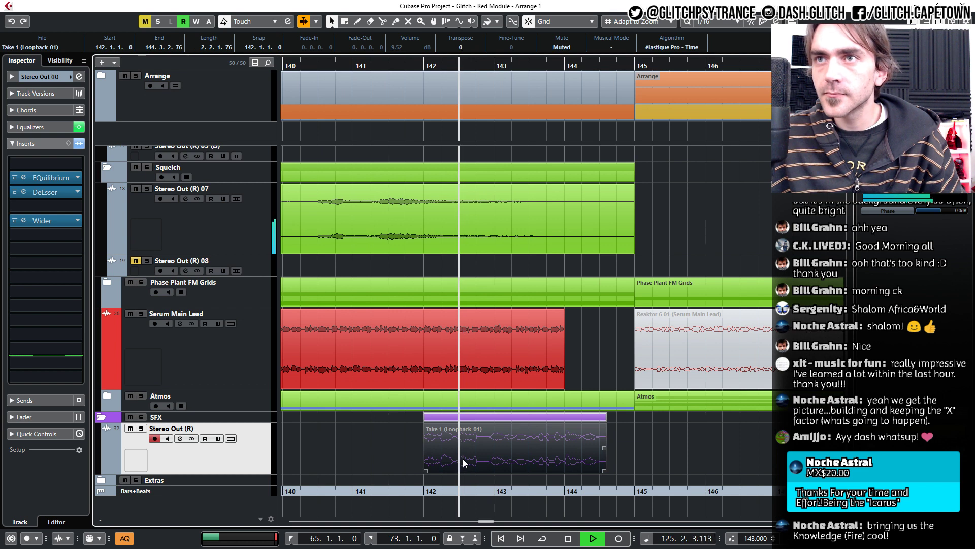
{"action": "left_click", "coordinate": [474, 459]}
{"action": "left_click_drag", "start_coordinate": [474, 460], "coordinate": [487, 460]}
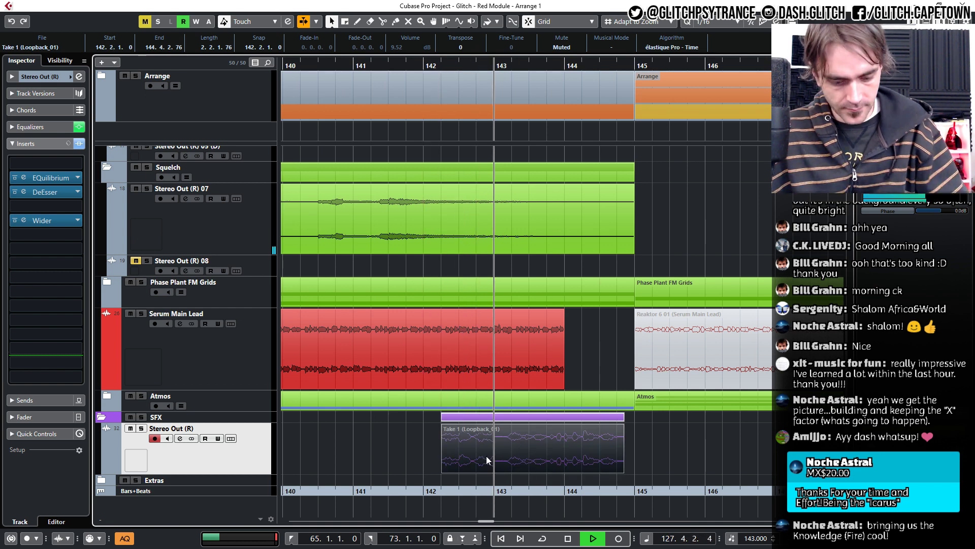
{"action": "left_click", "coordinate": [350, 454]}
{"action": "scroll", "coordinate": [362, 449], "scroll_direction": "down", "scroll_amount": 2}
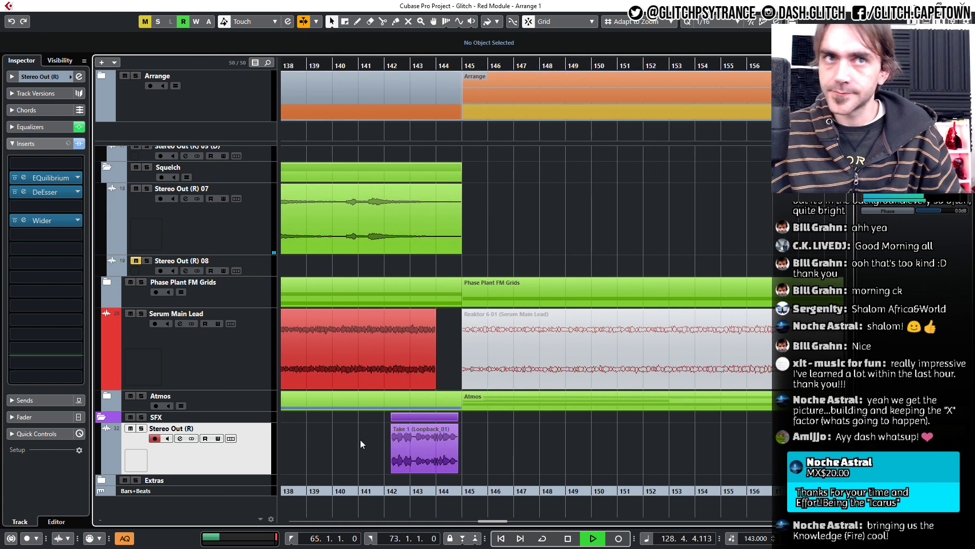
{"action": "scroll", "coordinate": [356, 440], "scroll_direction": "down", "scroll_amount": 3}
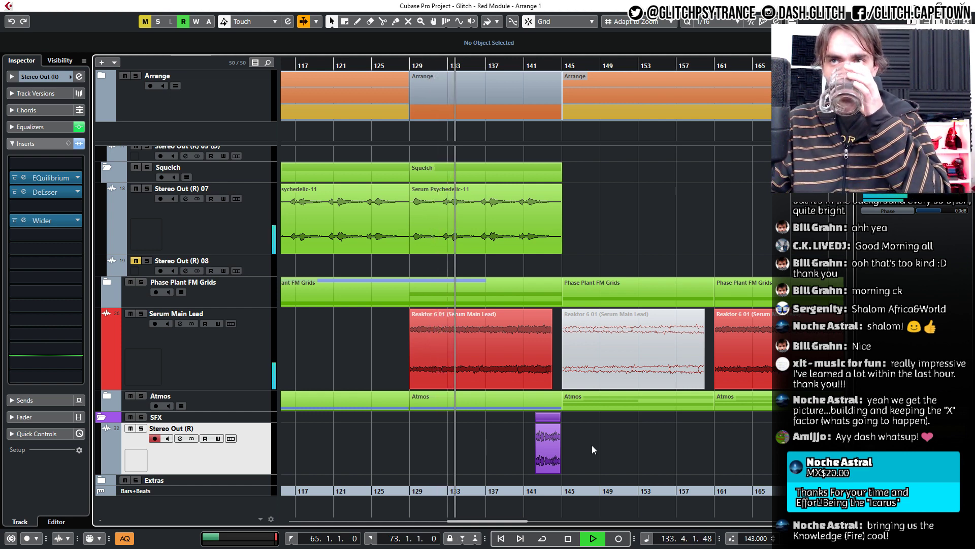
Collapse the VST Synths folder, expand Kick and Bass, and set the Kick (D) (D) track volume to 3.91.
{"action": "scroll", "coordinate": [574, 447], "scroll_direction": "up", "scroll_amount": 5}
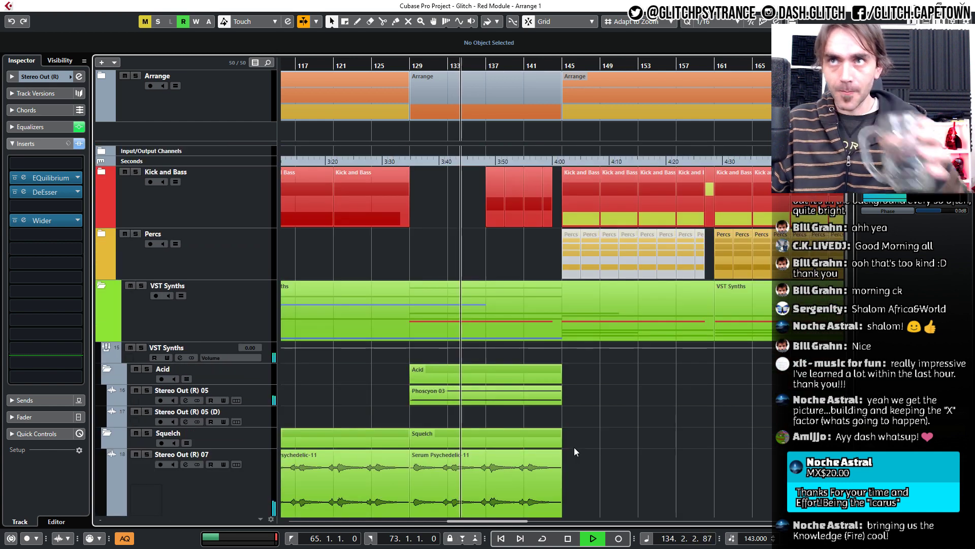
{"action": "left_click", "coordinate": [100, 286]}
{"action": "left_click", "coordinate": [101, 171]}
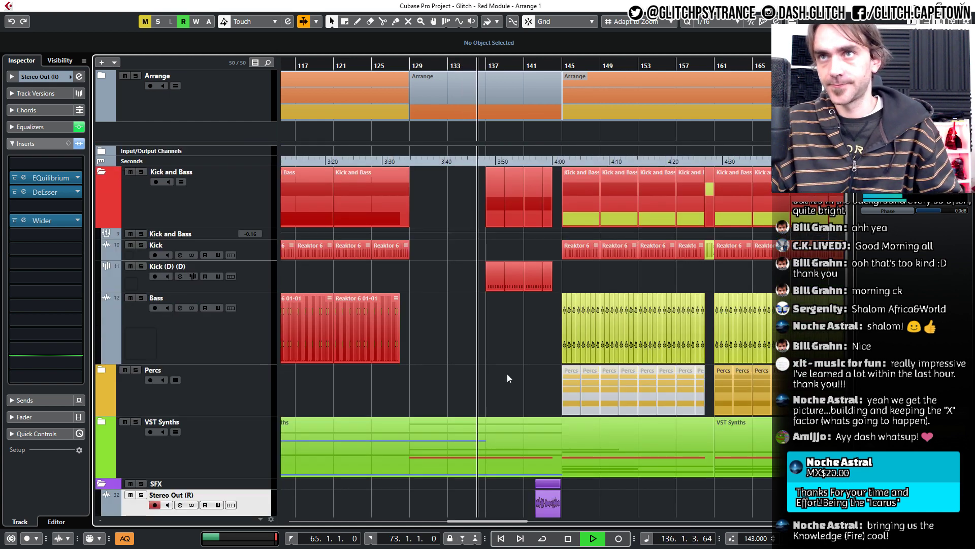
{"action": "scroll", "coordinate": [484, 374], "scroll_direction": "down", "scroll_amount": 2}
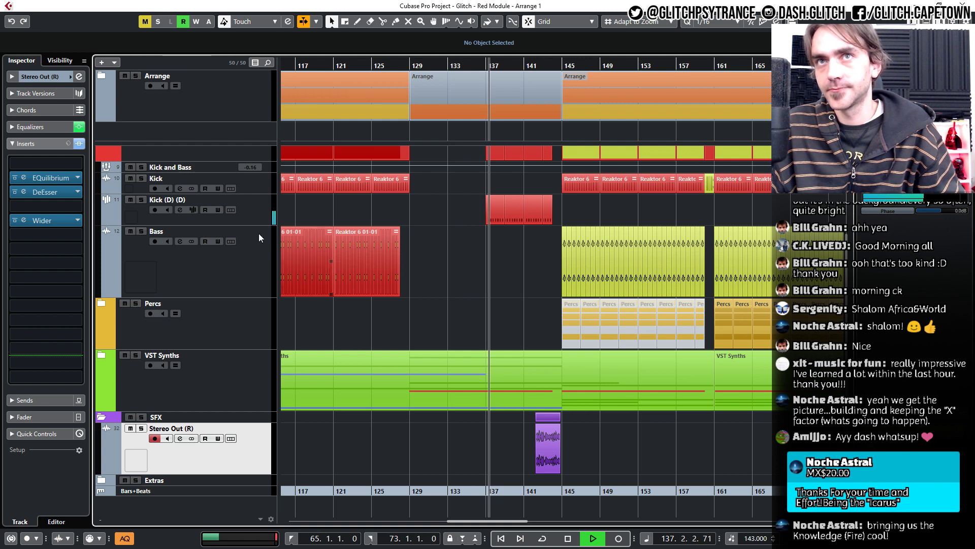
{"action": "left_click", "coordinate": [249, 210]}
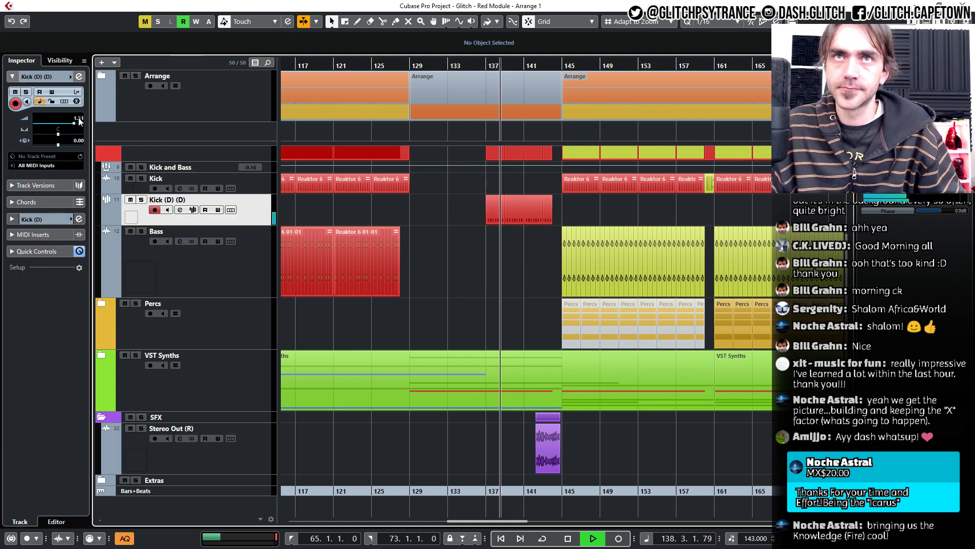
{"action": "scroll", "coordinate": [74, 124], "scroll_direction": "up", "scroll_amount": 4}
Open the Kick (D) (D) channel settings, adjust the pre-section gain and close the window.
{"action": "left_click", "coordinate": [79, 77]}
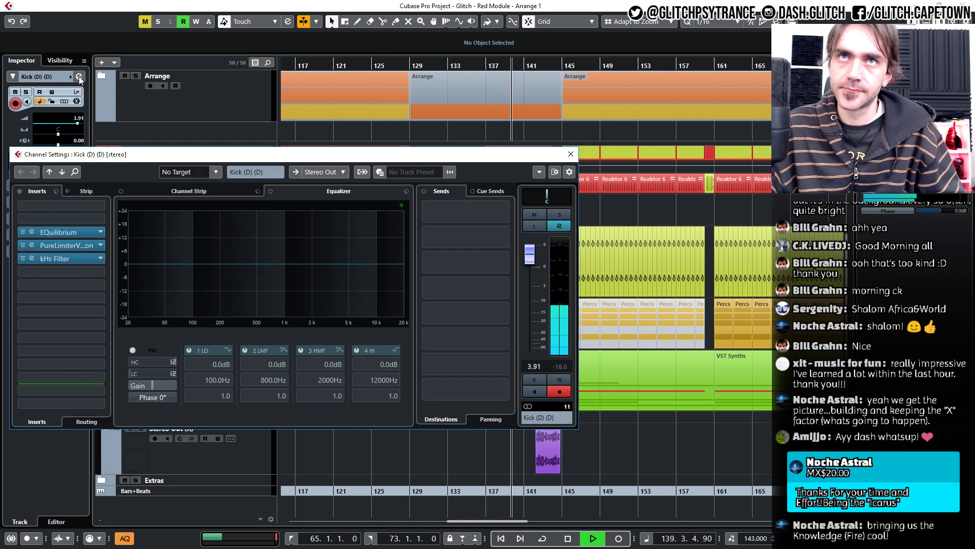
{"action": "left_click", "coordinate": [161, 385]}
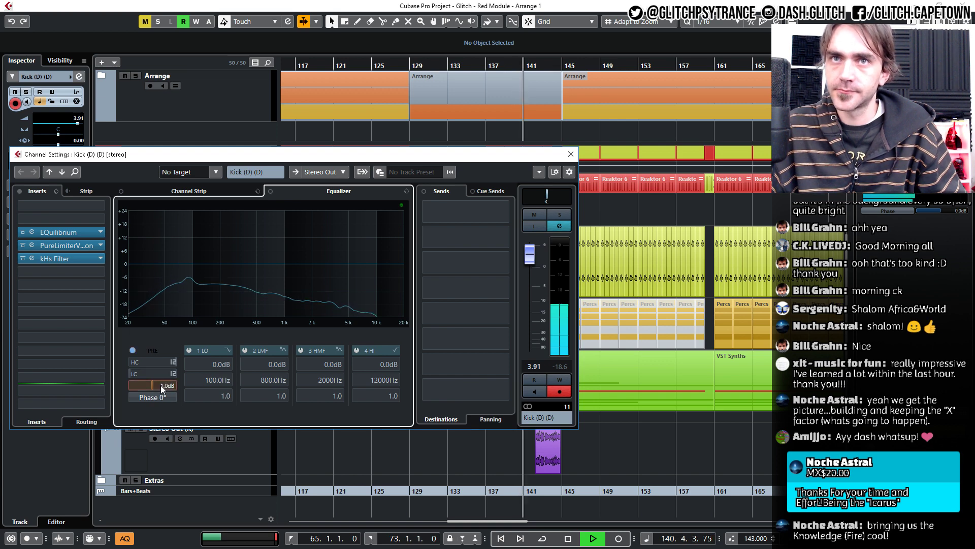
{"action": "left_click", "coordinate": [571, 155]}
Collapse the SFX folder and the Kick and Bass folder.
{"action": "scroll", "coordinate": [549, 340], "scroll_direction": "up", "scroll_amount": 3}
{"action": "scroll", "coordinate": [548, 340], "scroll_direction": "up", "scroll_amount": 1}
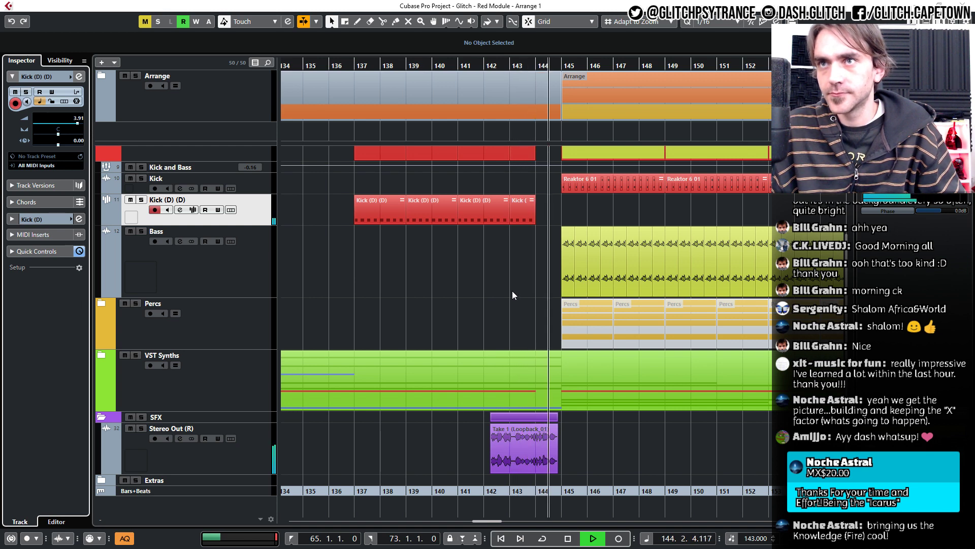
{"action": "scroll", "coordinate": [517, 293], "scroll_direction": "down", "scroll_amount": 3}
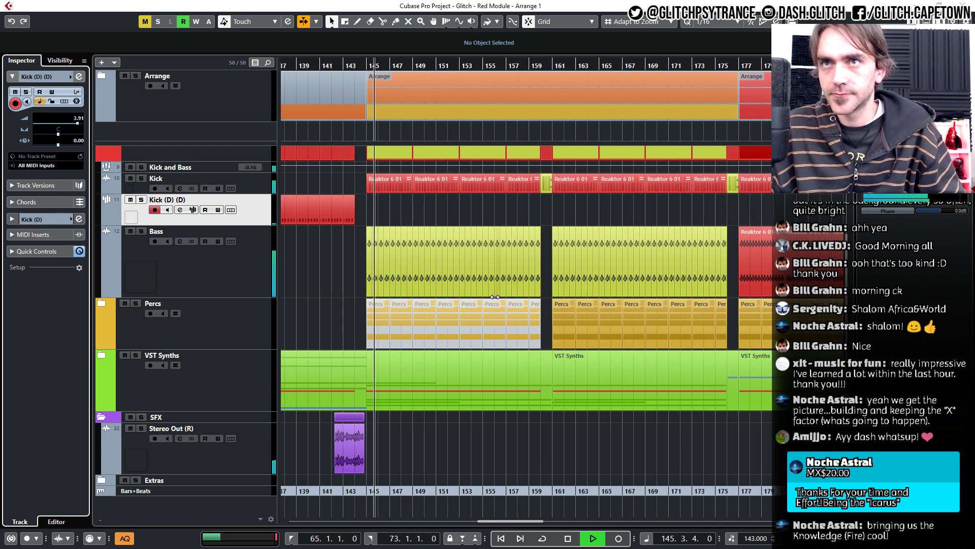
{"action": "scroll", "coordinate": [494, 297], "scroll_direction": "down", "scroll_amount": 3}
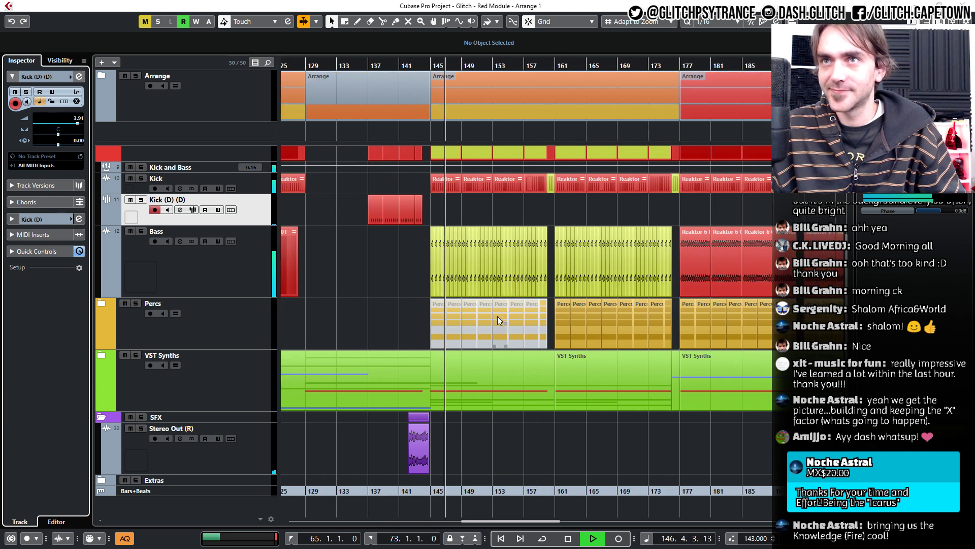
{"action": "scroll", "coordinate": [475, 319], "scroll_direction": "right", "scroll_amount": 1}
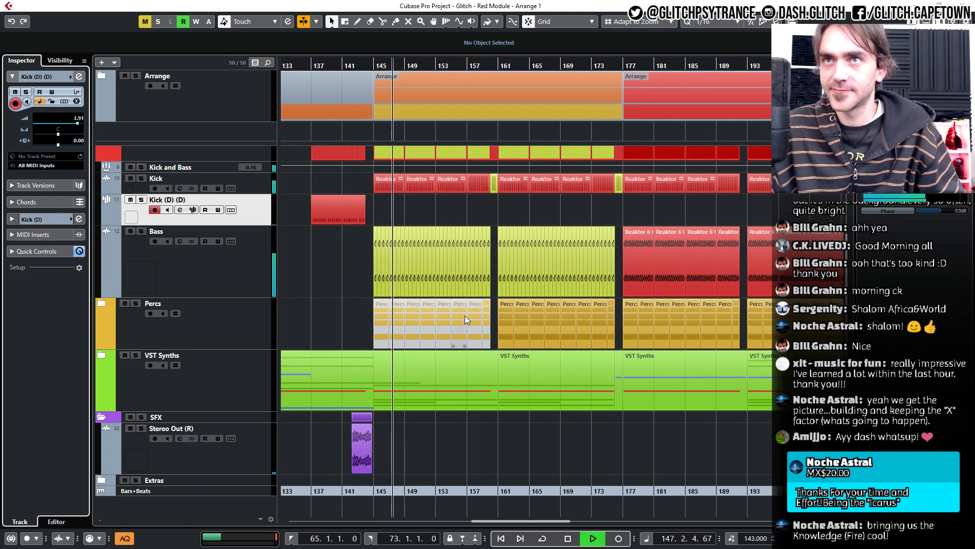
{"action": "left_click", "coordinate": [104, 417]}
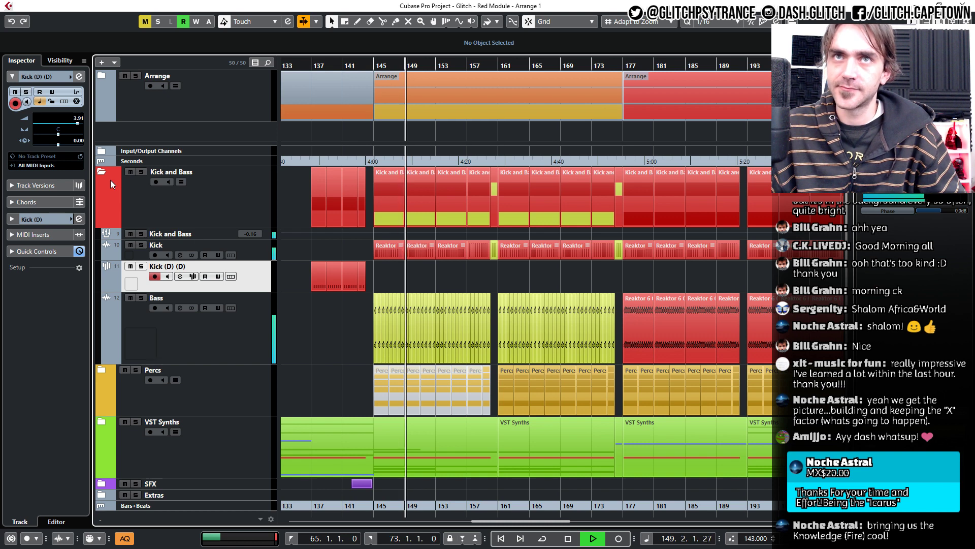
{"action": "left_click", "coordinate": [104, 172]}
{"action": "scroll", "coordinate": [415, 362], "scroll_direction": "down", "scroll_amount": 3}
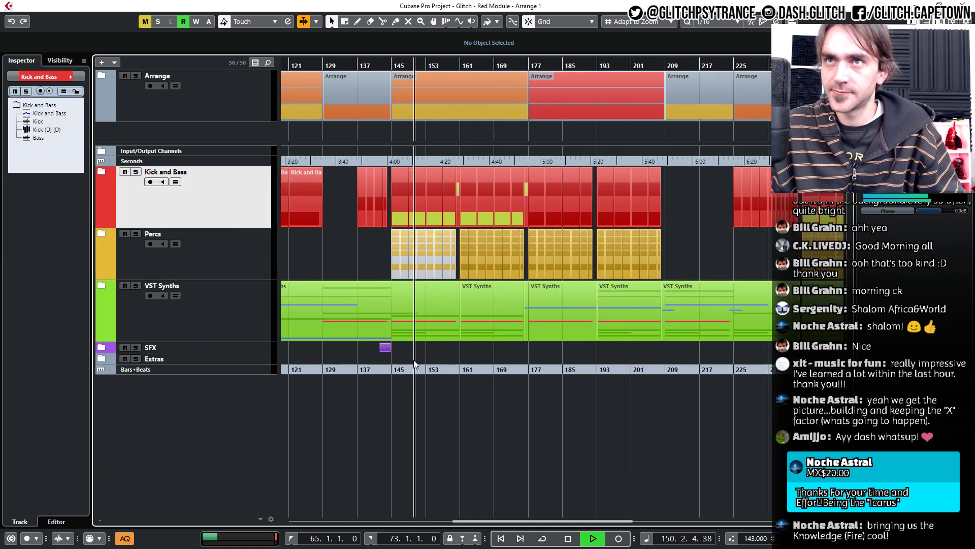
{"action": "scroll", "coordinate": [414, 363], "scroll_direction": "left", "scroll_amount": 3}
{"action": "scroll", "coordinate": [413, 359], "scroll_direction": "right", "scroll_amount": 3}
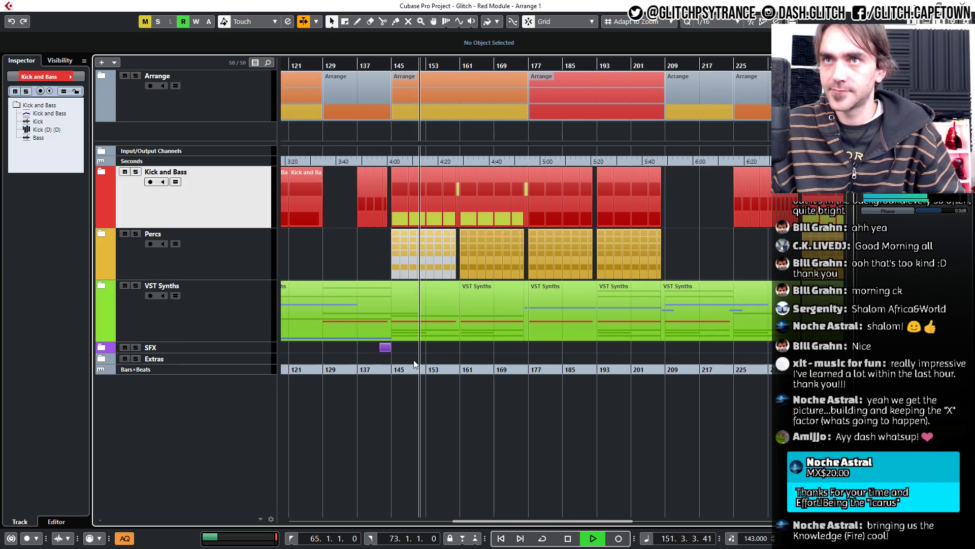
{"action": "scroll", "coordinate": [459, 353], "scroll_direction": "up", "scroll_amount": 3}
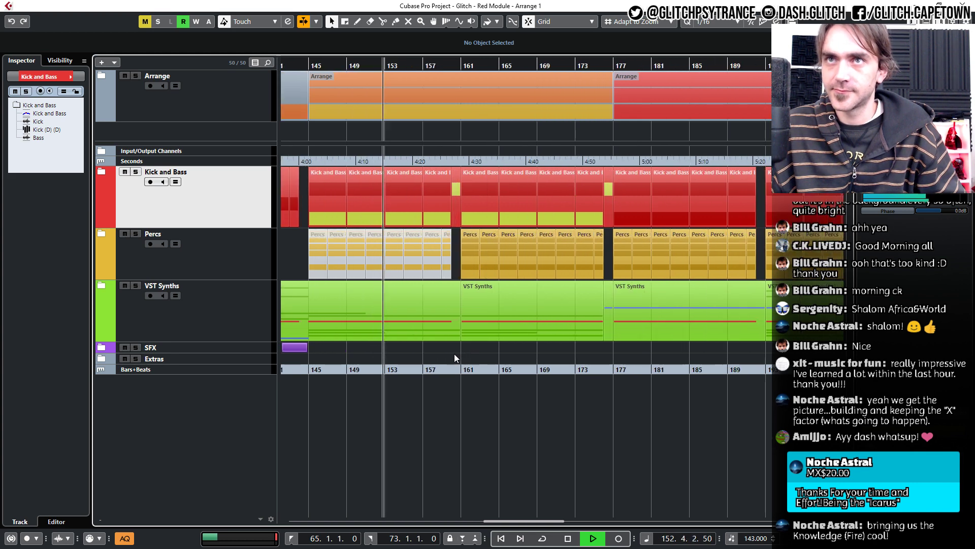
Expand the VST Synths folder and copy the SFX part before bar 145 to start at about bar 158.
{"action": "left_click", "coordinate": [103, 285]}
{"action": "scroll", "coordinate": [472, 405], "scroll_direction": "down", "scroll_amount": 5}
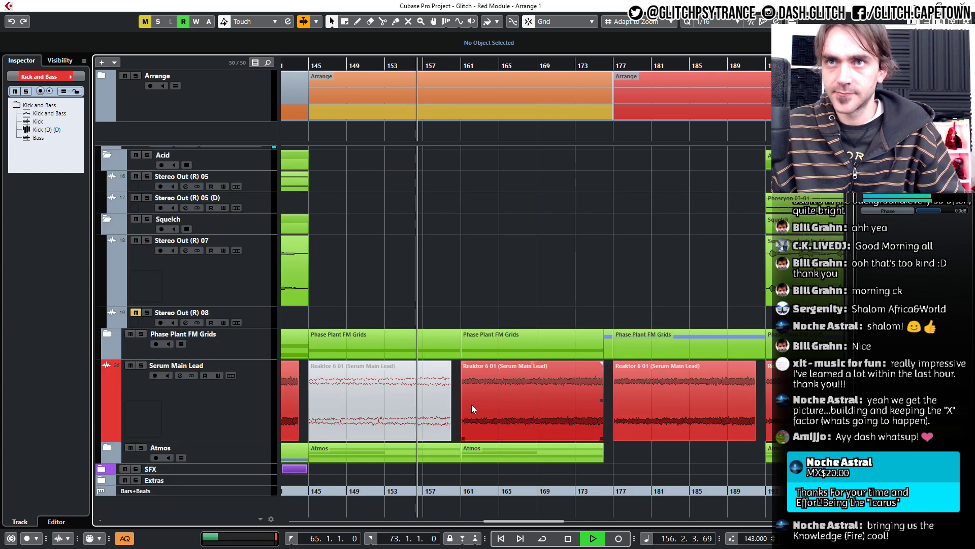
{"action": "scroll", "coordinate": [472, 405], "scroll_direction": "down", "scroll_amount": 3}
{"action": "scroll", "coordinate": [471, 405], "scroll_direction": "left", "scroll_amount": 4}
{"action": "left_click_drag", "start_coordinate": [414, 469], "coordinate": [686, 475]}
{"action": "scroll", "coordinate": [672, 474], "scroll_direction": "up", "scroll_amount": 6}
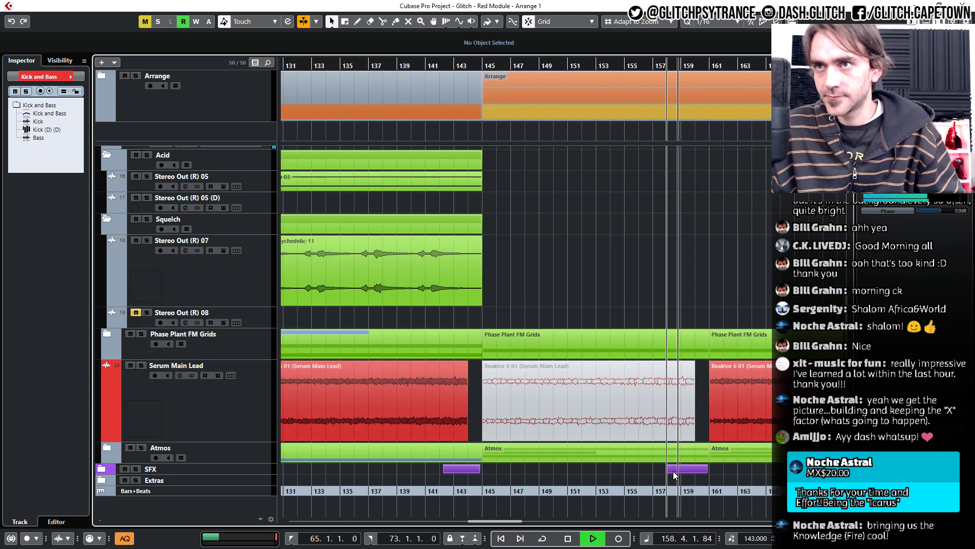
Collapse the VST Synths folder again.
{"action": "scroll", "coordinate": [672, 472], "scroll_direction": "down", "scroll_amount": 5}
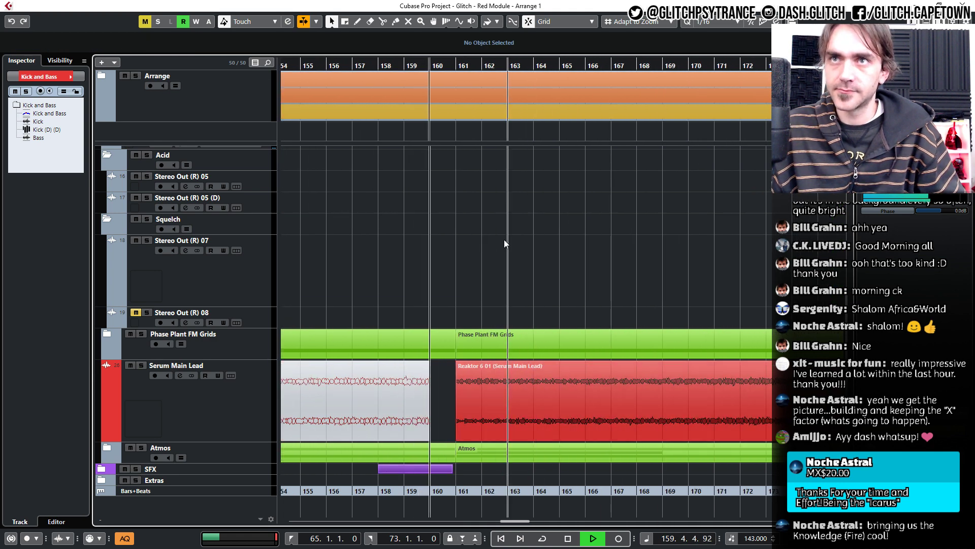
{"action": "scroll", "coordinate": [505, 241], "scroll_direction": "right", "scroll_amount": 2}
{"action": "scroll", "coordinate": [507, 255], "scroll_direction": "up", "scroll_amount": 5}
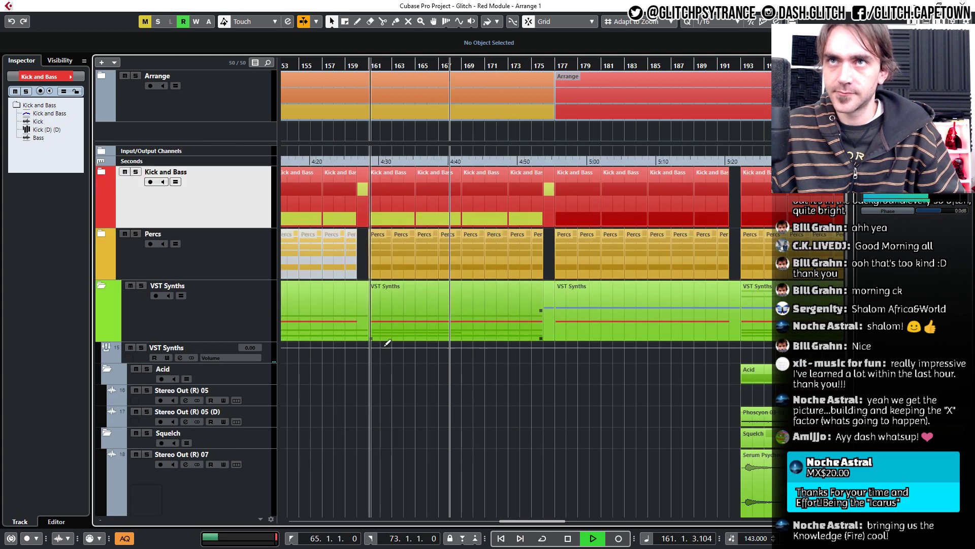
{"action": "left_click", "coordinate": [102, 290]}
{"action": "left_click", "coordinate": [102, 288]}
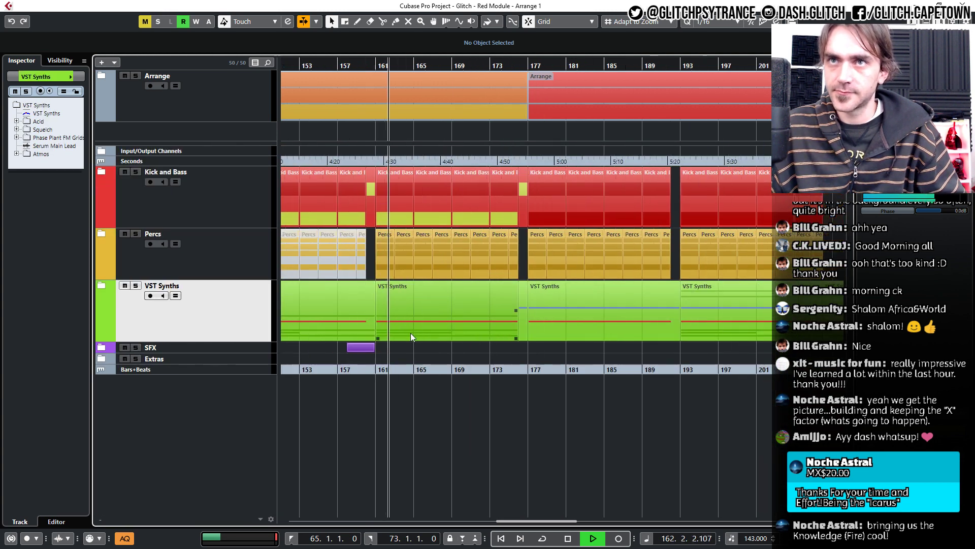
Expand the SFX folder and copy a muted effect clip from the start of the project to bar 218.
{"action": "scroll", "coordinate": [410, 333], "scroll_direction": "down", "scroll_amount": 4}
{"action": "scroll", "coordinate": [412, 373], "scroll_direction": "right", "scroll_amount": 5}
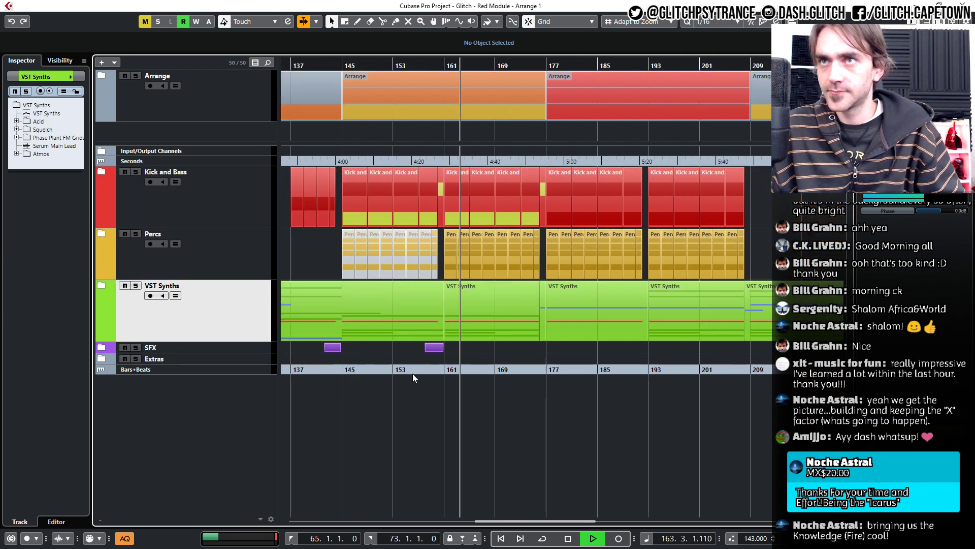
{"action": "scroll", "coordinate": [447, 409], "scroll_direction": "down", "scroll_amount": 1}
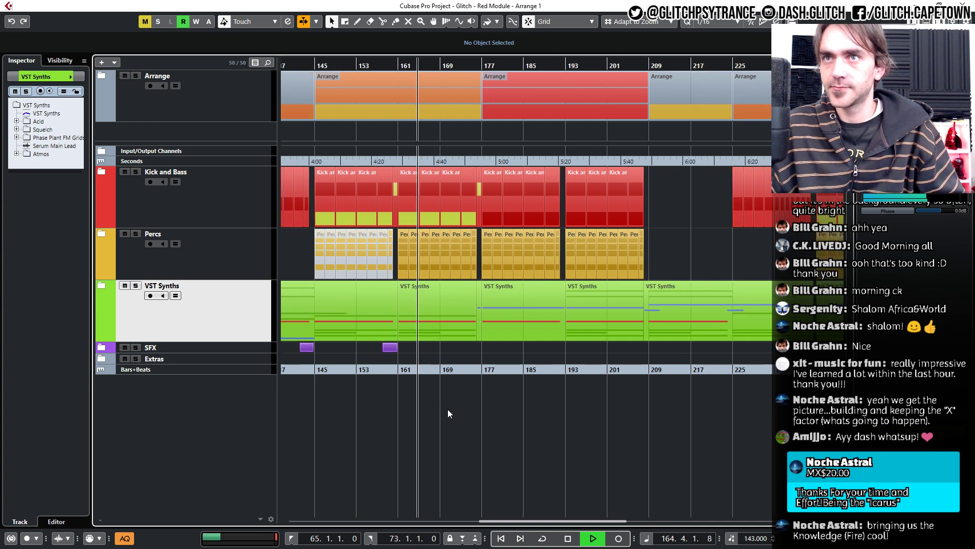
{"action": "scroll", "coordinate": [447, 409], "scroll_direction": "down", "scroll_amount": 2}
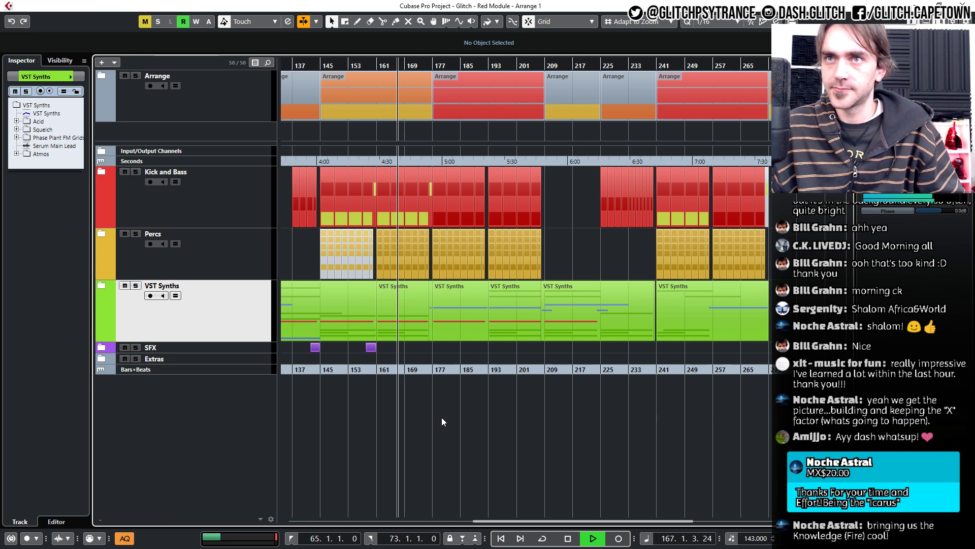
{"action": "scroll", "coordinate": [442, 421], "scroll_direction": "left", "scroll_amount": 2}
{"action": "scroll", "coordinate": [442, 422], "scroll_direction": "left", "scroll_amount": 10}
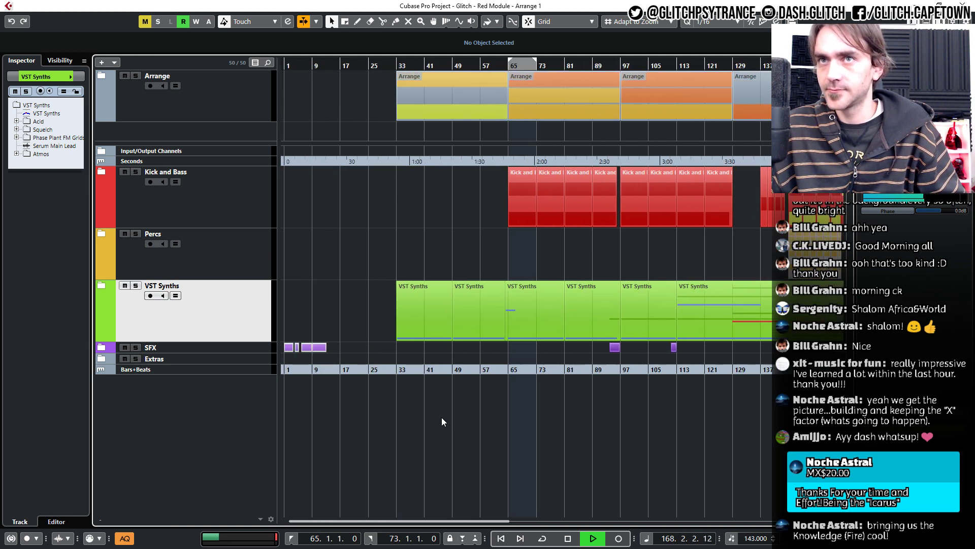
{"action": "left_click", "coordinate": [102, 347]}
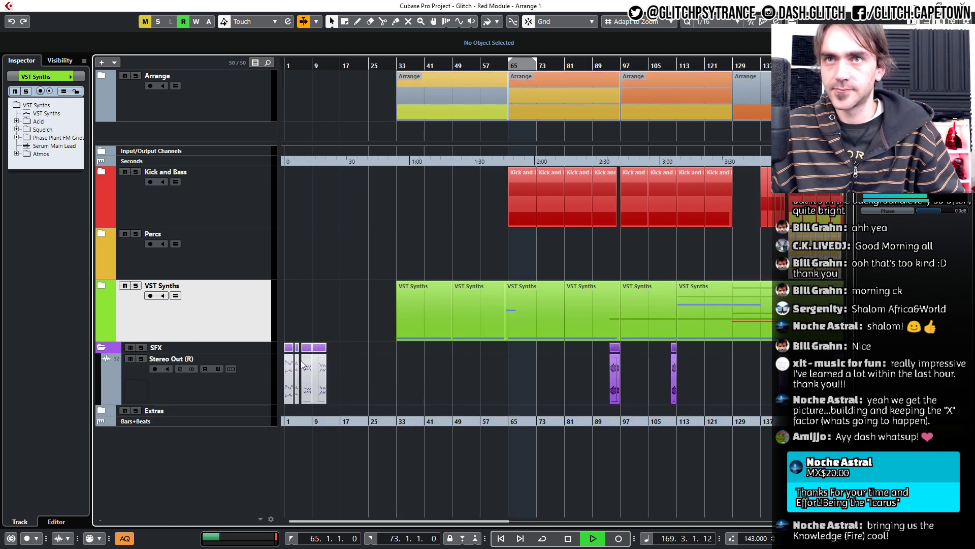
{"action": "scroll", "coordinate": [303, 385], "scroll_direction": "down", "scroll_amount": 3}
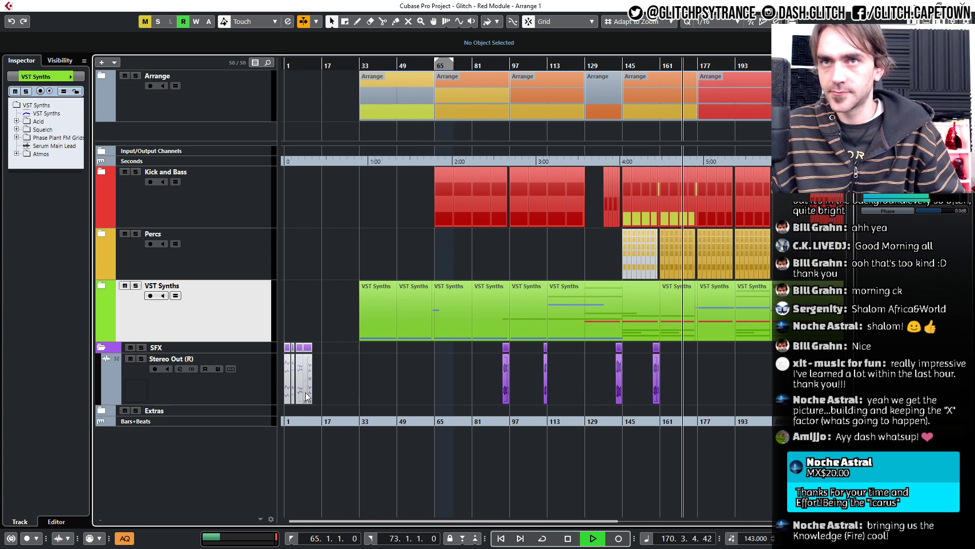
{"action": "left_click_drag", "start_coordinate": [306, 392], "coordinate": [802, 381]}
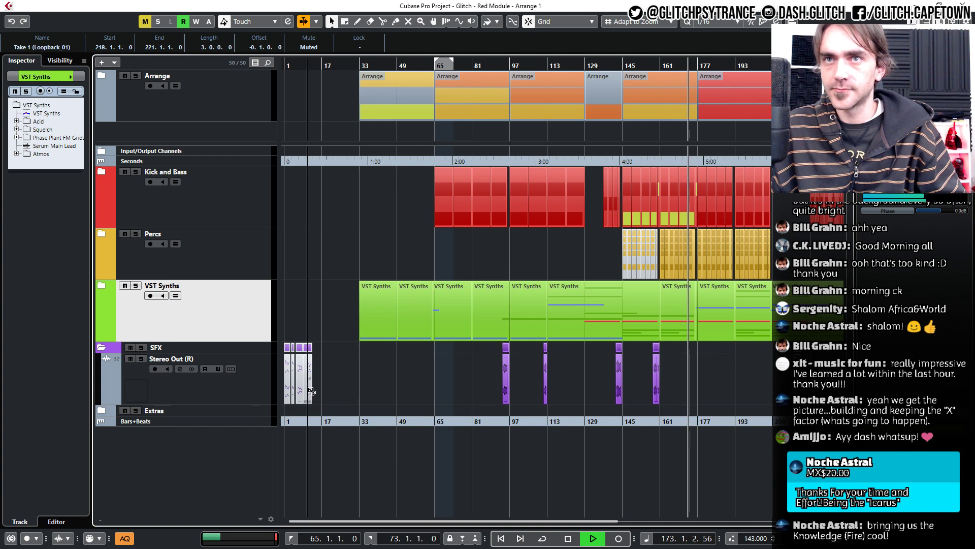
Copy the last muted SFX clip at the project start to 173.1.1.0, ending at bar 177, and unmute it.
{"action": "left_click_drag", "start_coordinate": [311, 390], "coordinate": [696, 368]}
{"action": "key", "text": "7"}
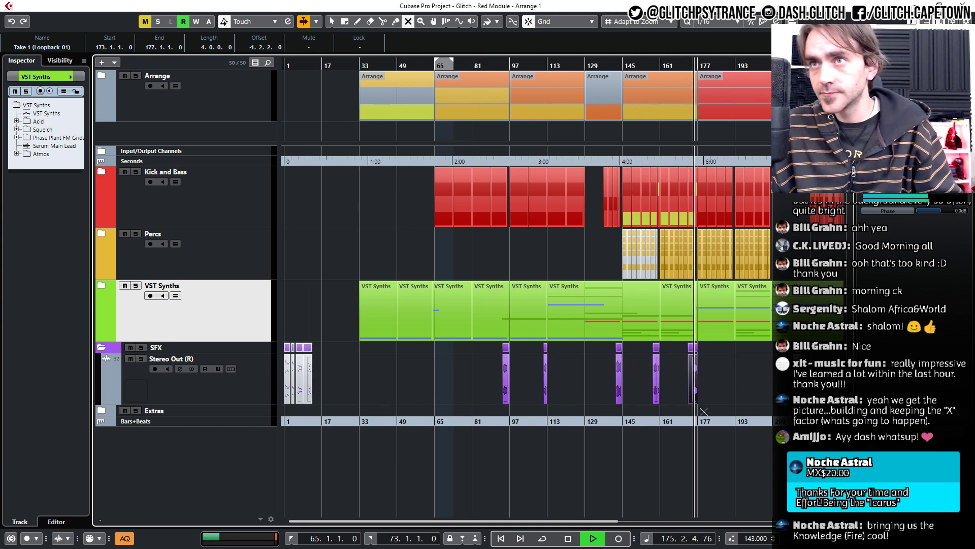
{"action": "scroll", "coordinate": [703, 411], "scroll_direction": "up", "scroll_amount": 6}
{"action": "key", "text": "1"}
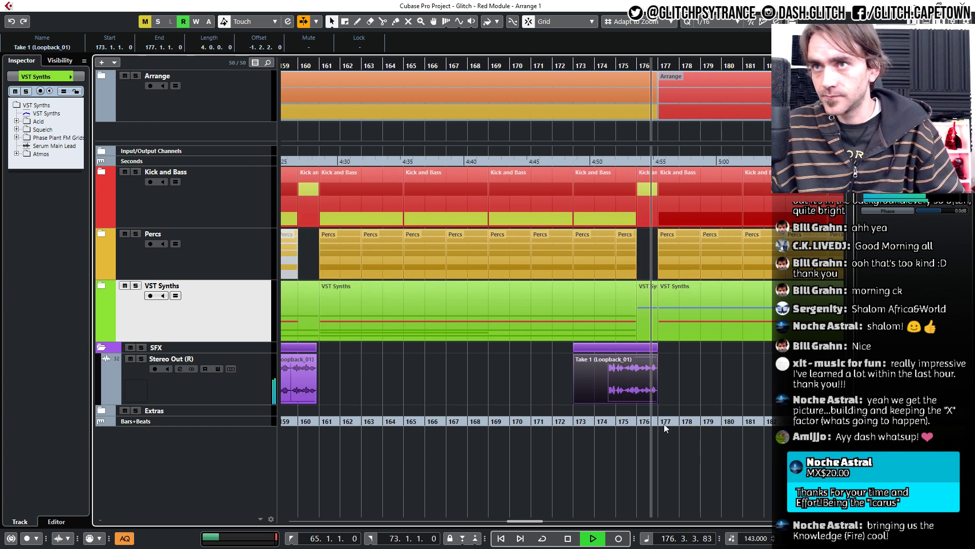
Move the muted SFX clip from bar 218 to 238.1.1.0, ending at bar 241.
{"action": "scroll", "coordinate": [664, 424], "scroll_direction": "down", "scroll_amount": 4}
{"action": "scroll", "coordinate": [635, 424], "scroll_direction": "right", "scroll_amount": 5}
{"action": "left_click_drag", "start_coordinate": [527, 379], "coordinate": [650, 377]}
{"action": "left_click", "coordinate": [574, 383]}
{"action": "scroll", "coordinate": [467, 380], "scroll_direction": "left", "scroll_amount": 5}
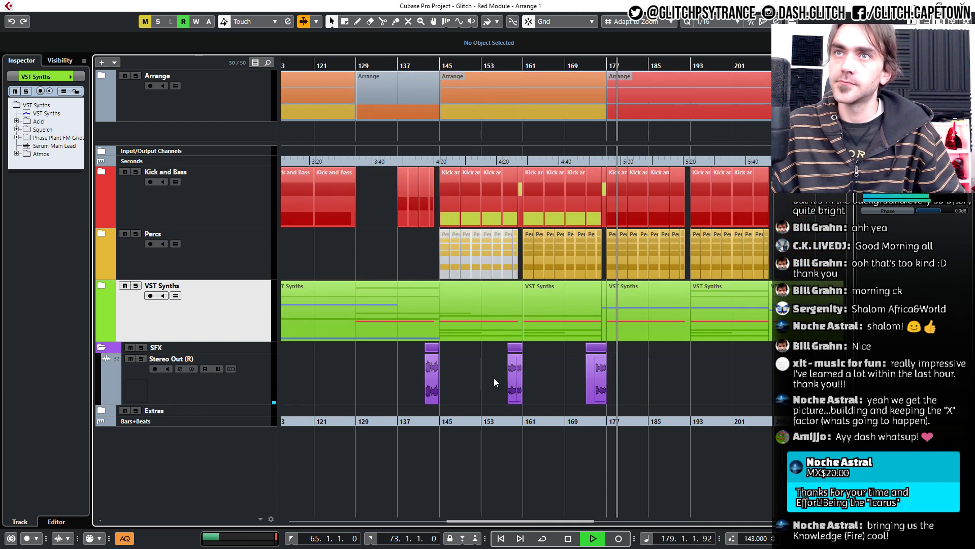
Examine how the SFX clips sit against the section changes between about bar 153 and bar 289.
{"action": "scroll", "coordinate": [636, 407], "scroll_direction": "up", "scroll_amount": 2}
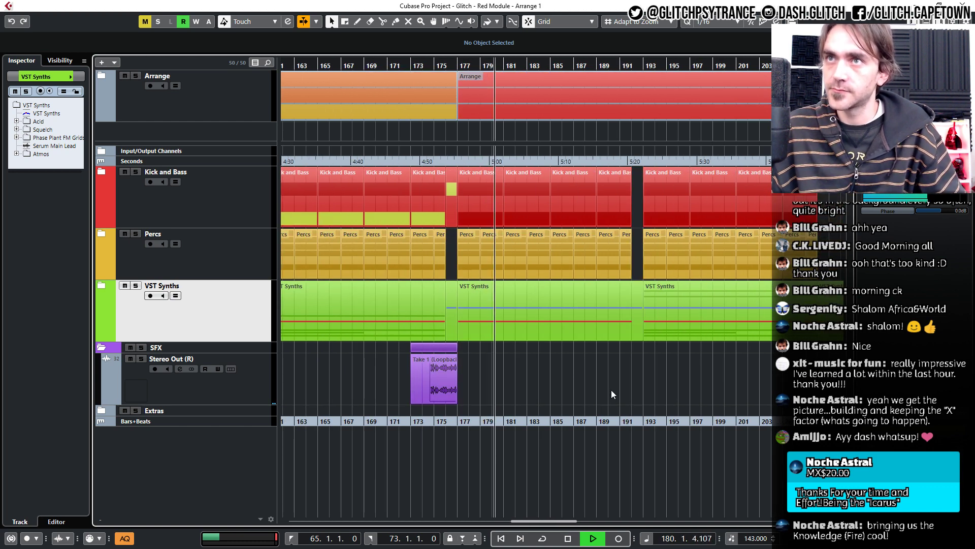
{"action": "scroll", "coordinate": [612, 388], "scroll_direction": "down", "scroll_amount": 1}
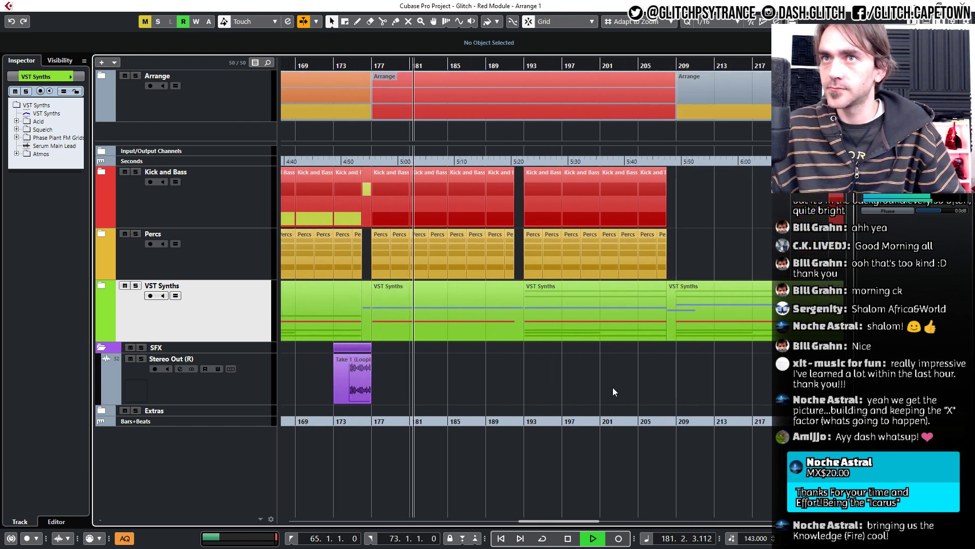
{"action": "scroll", "coordinate": [612, 387], "scroll_direction": "down", "scroll_amount": 2}
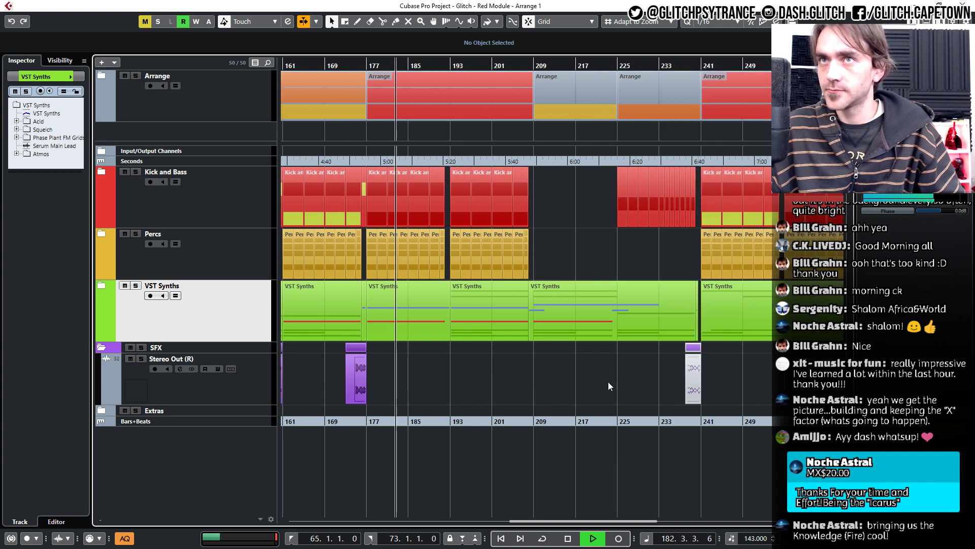
{"action": "scroll", "coordinate": [616, 386], "scroll_direction": "up", "scroll_amount": 1}
{"action": "scroll", "coordinate": [608, 387], "scroll_direction": "right", "scroll_amount": 3}
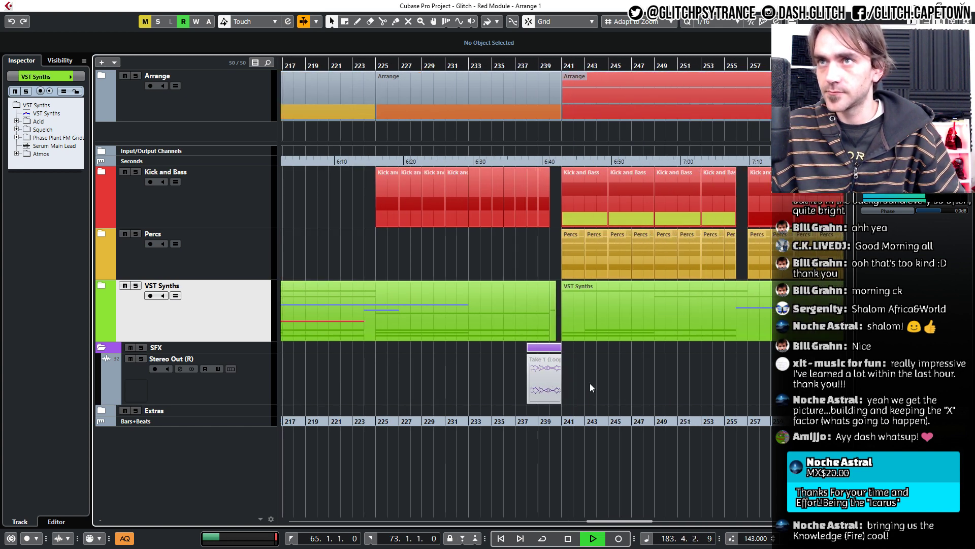
{"action": "scroll", "coordinate": [590, 387], "scroll_direction": "up", "scroll_amount": 1}
{"action": "left_click", "coordinate": [519, 394]}
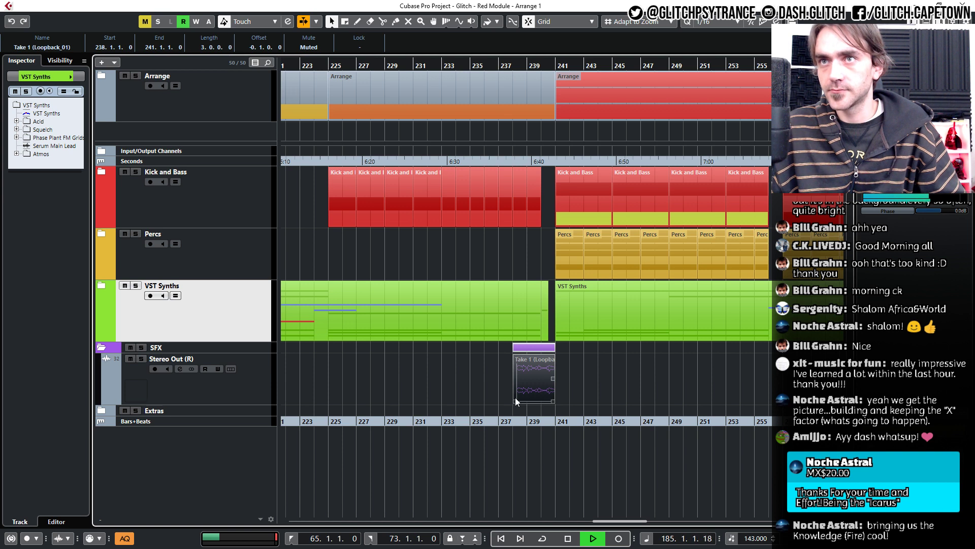
{"action": "left_click", "coordinate": [480, 380]}
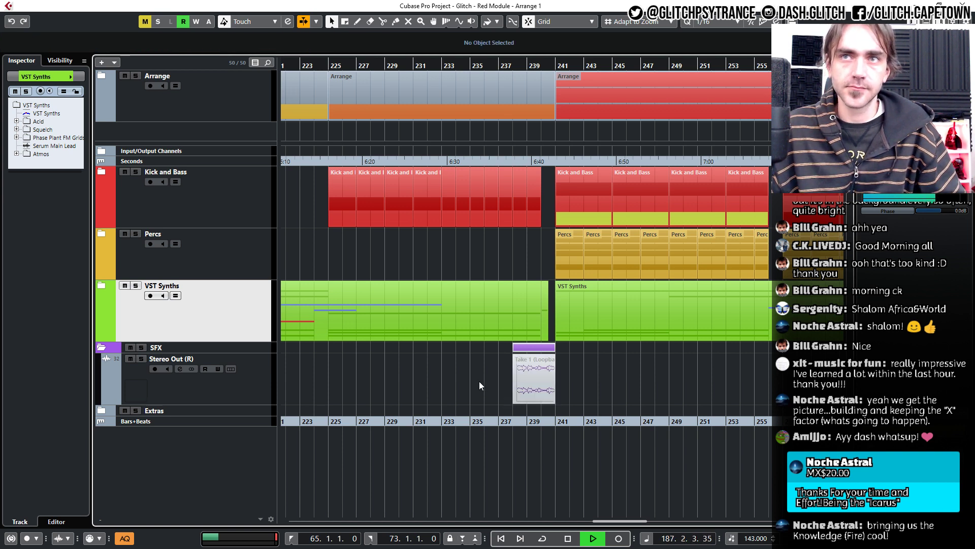
{"action": "scroll", "coordinate": [479, 381], "scroll_direction": "down", "scroll_amount": 2}
{"action": "scroll", "coordinate": [480, 381], "scroll_direction": "left", "scroll_amount": 6}
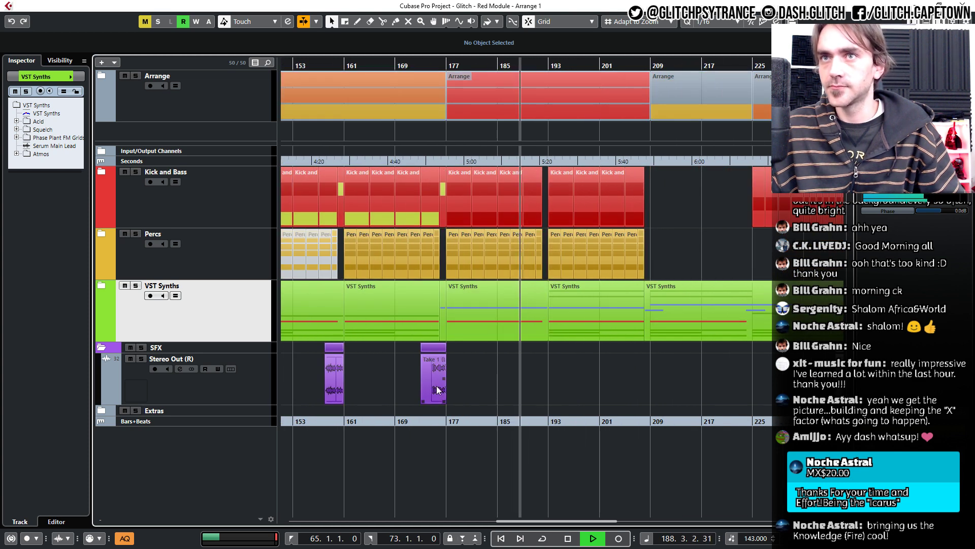
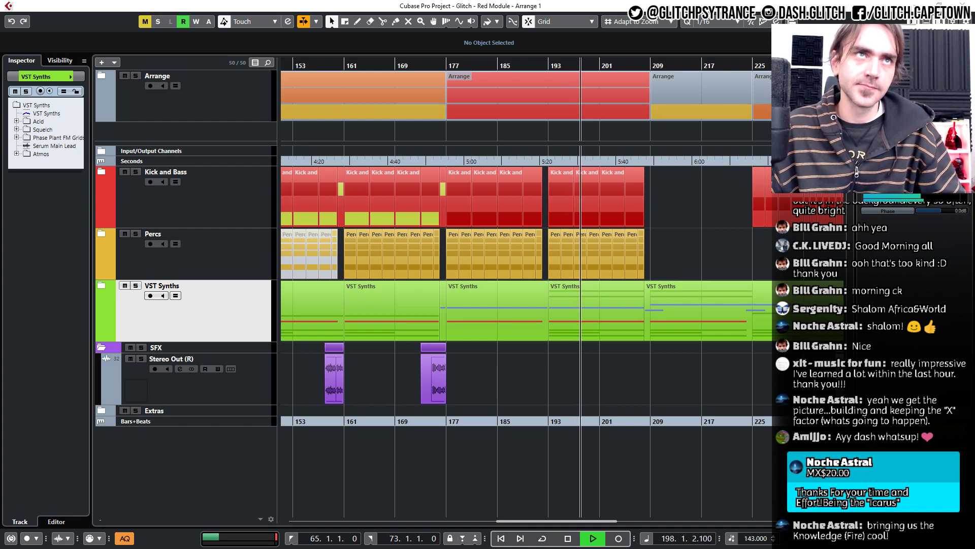
{"action": "scroll", "coordinate": [589, 366], "scroll_direction": "right", "scroll_amount": 2}
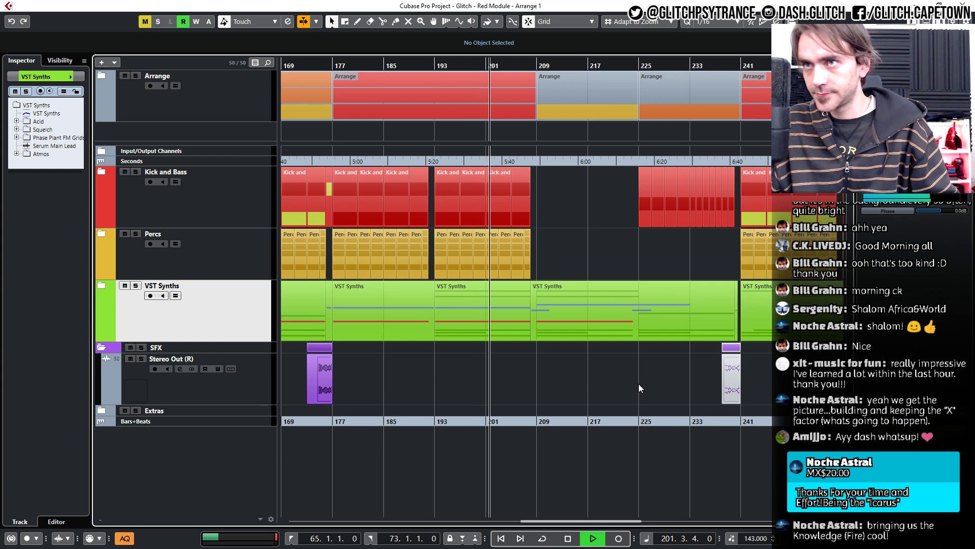
{"action": "scroll", "coordinate": [638, 383], "scroll_direction": "down", "scroll_amount": 2}
{"action": "scroll", "coordinate": [638, 383], "scroll_direction": "right", "scroll_amount": 2}
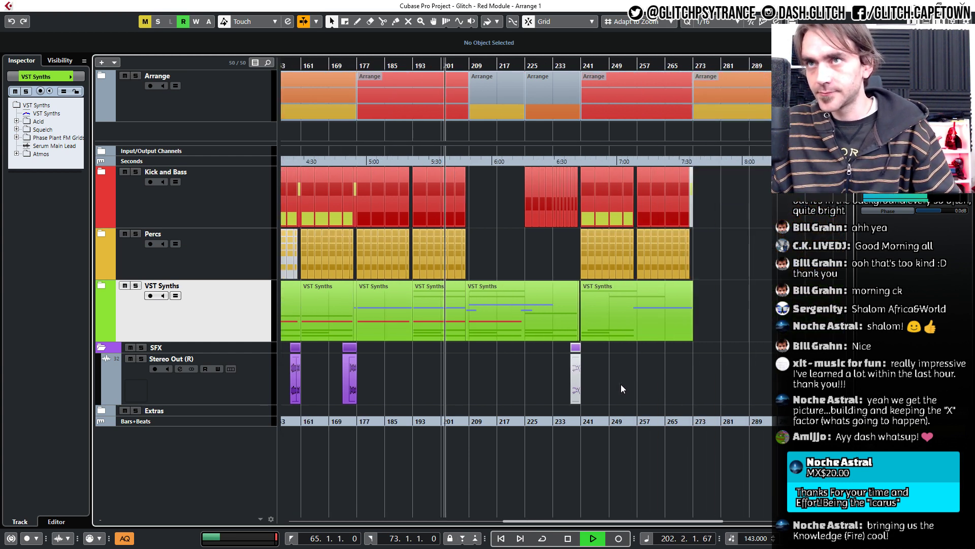
{"action": "left_click", "coordinate": [575, 383]}
{"action": "left_click_drag", "start_coordinate": [659, 384], "coordinate": [831, 383]}
{"action": "scroll", "coordinate": [729, 378], "scroll_direction": "down", "scroll_amount": 1}
{"action": "scroll", "coordinate": [700, 377], "scroll_direction": "left", "scroll_amount": 1}
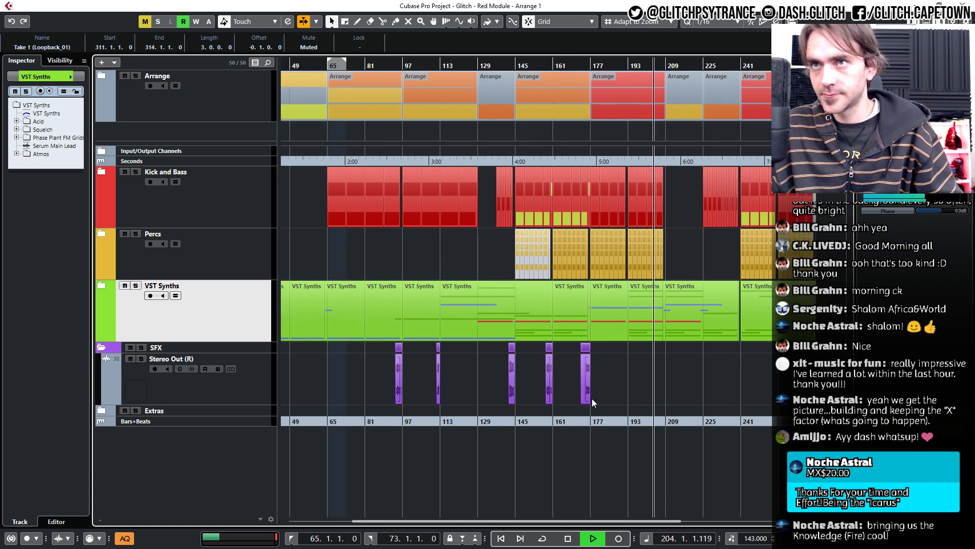
{"action": "scroll", "coordinate": [599, 395], "scroll_direction": "right", "scroll_amount": 3}
{"action": "left_click_drag", "start_coordinate": [735, 387], "coordinate": [535, 379]}
Unmute the SFX clip that spans bars 238 to 241.
{"action": "scroll", "coordinate": [572, 378], "scroll_direction": "up", "scroll_amount": 4}
{"action": "scroll", "coordinate": [571, 378], "scroll_direction": "up", "scroll_amount": 3}
{"action": "key", "text": "7"}
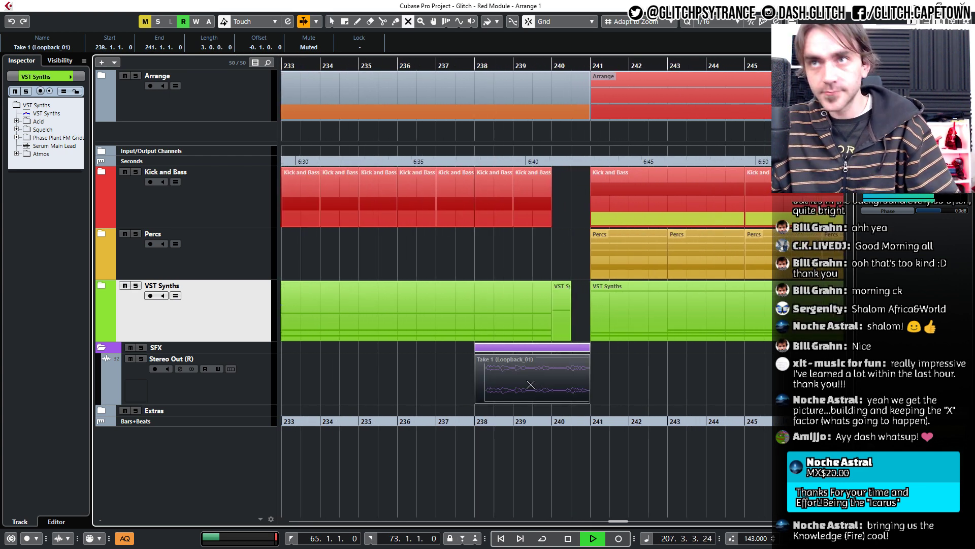
{"action": "left_click", "coordinate": [529, 384]}
{"action": "key", "text": "1"}
{"action": "scroll", "coordinate": [428, 363], "scroll_direction": "down", "scroll_amount": 4}
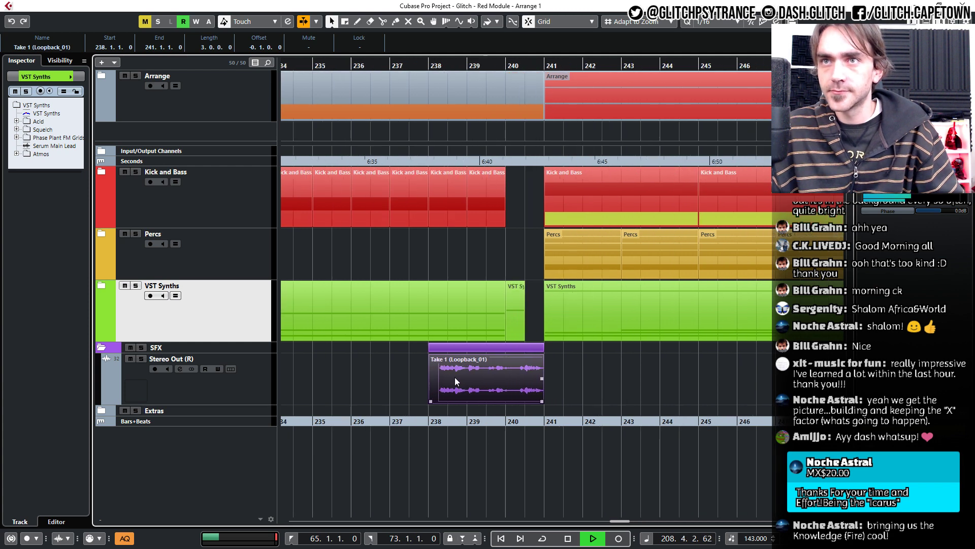
Copy the SFX part ending at bar 177 to 209.1.1.0 and dissolve the copy into its audio event.
{"action": "scroll", "coordinate": [455, 379], "scroll_direction": "down", "scroll_amount": 3}
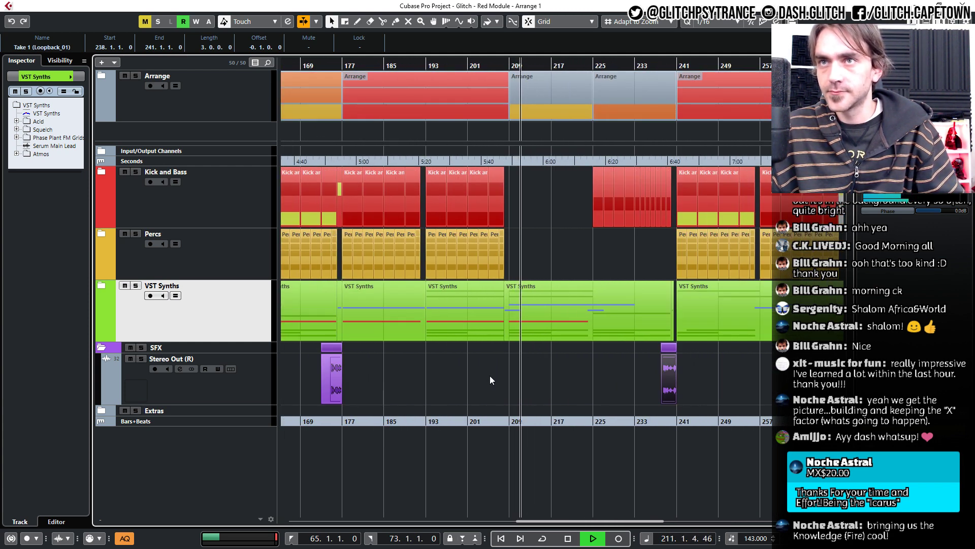
{"action": "left_click", "coordinate": [341, 389]}
{"action": "left_click_drag", "start_coordinate": [341, 389], "coordinate": [522, 381]}
{"action": "scroll", "coordinate": [522, 381], "scroll_direction": "up", "scroll_amount": 3}
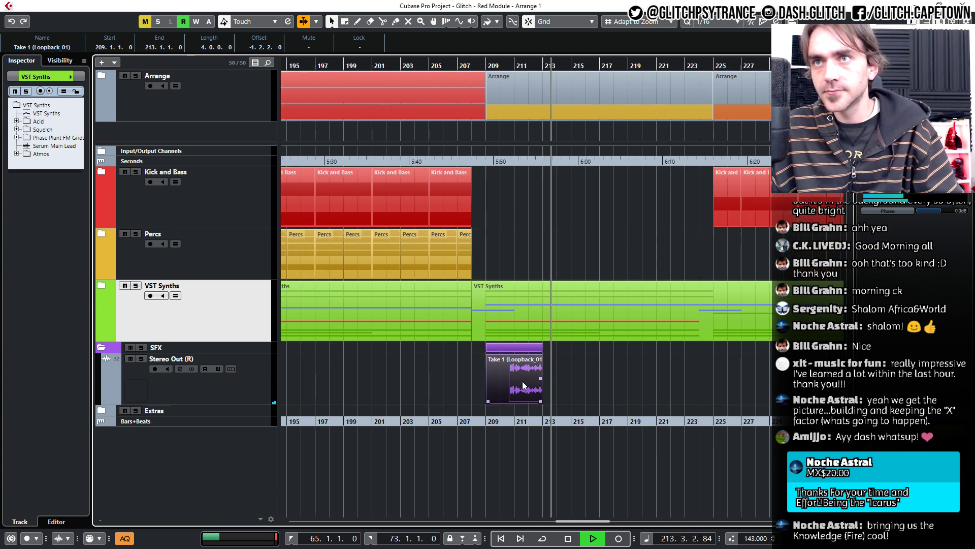
{"action": "right_click", "coordinate": [522, 381]}
{"action": "left_click", "coordinate": [568, 238]}
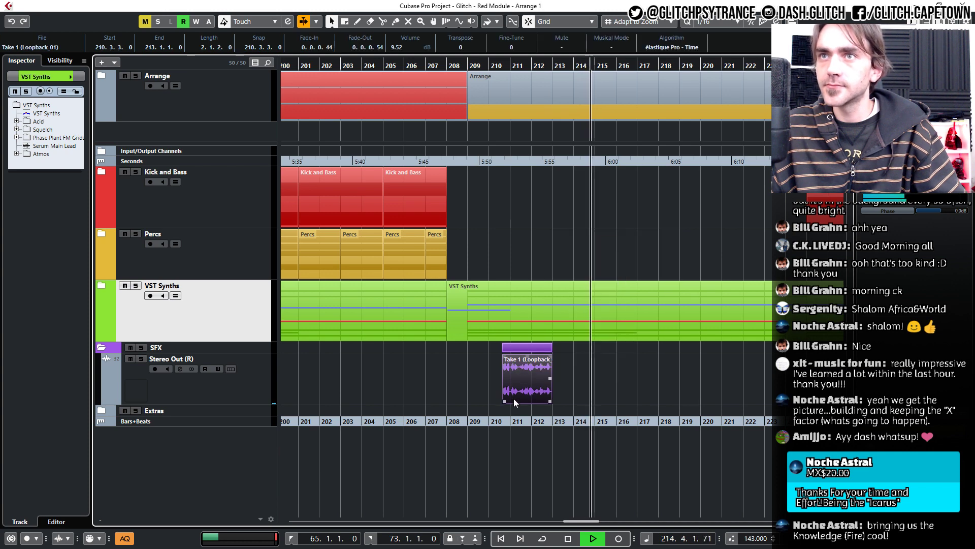
Move and lengthen the dissolved SFX event so it spans 218.3.1.97 to 226.1.1.0.
{"action": "left_click_drag", "start_coordinate": [524, 384], "coordinate": [744, 403]}
{"action": "left_click_drag", "start_coordinate": [611, 398], "coordinate": [693, 392]}
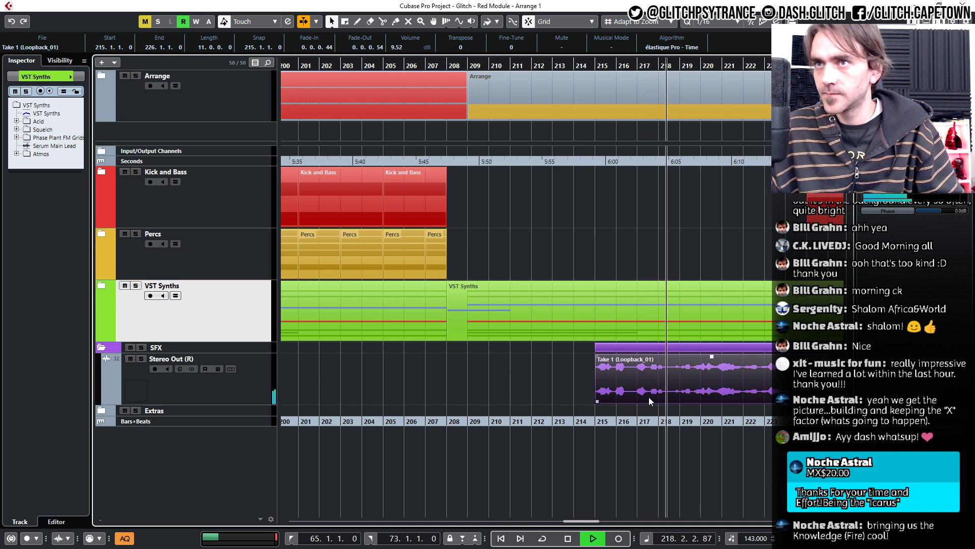
{"action": "left_click_drag", "start_coordinate": [595, 402], "coordinate": [671, 403]}
{"action": "scroll", "coordinate": [634, 411], "scroll_direction": "right", "scroll_amount": 3}
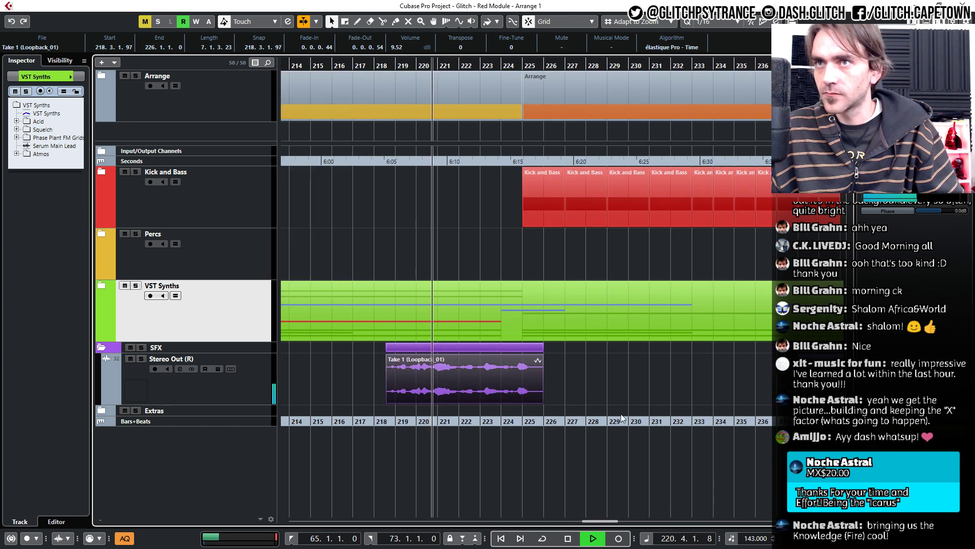
Check how the lengthened SFX event sits around bar 225 and collapse the SFX folder.
{"action": "scroll", "coordinate": [598, 393], "scroll_direction": "down", "scroll_amount": 3}
{"action": "scroll", "coordinate": [588, 386], "scroll_direction": "up", "scroll_amount": 2}
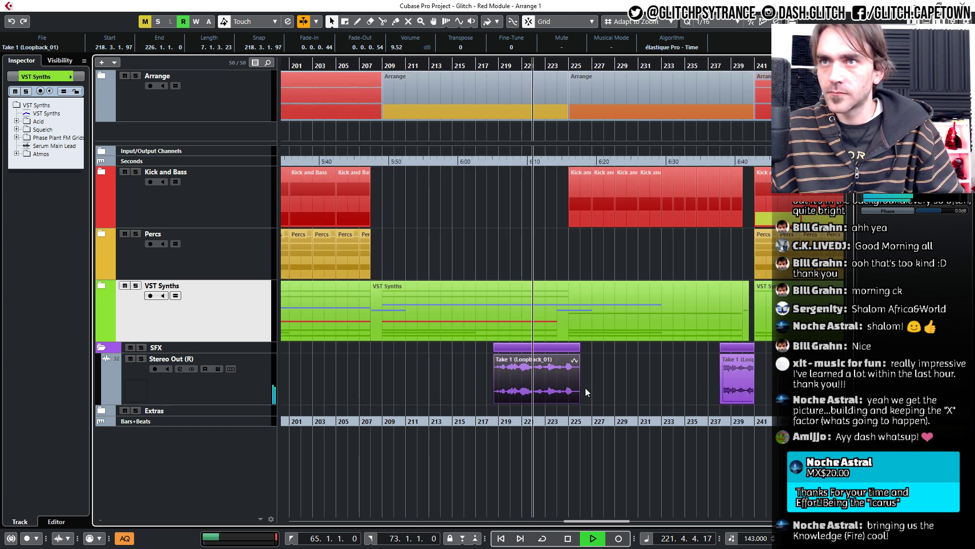
{"action": "scroll", "coordinate": [583, 388], "scroll_direction": "up", "scroll_amount": 2}
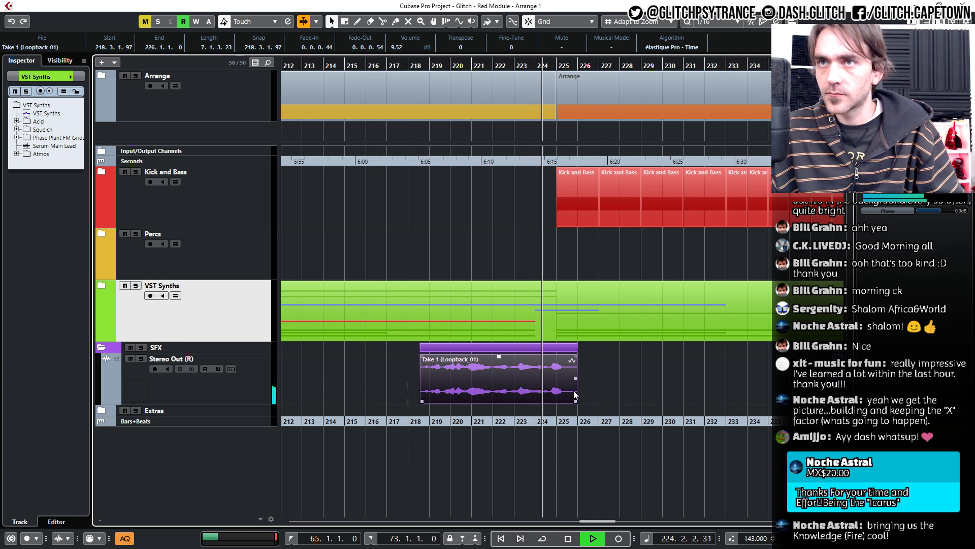
{"action": "scroll", "coordinate": [574, 390], "scroll_direction": "down", "scroll_amount": 3}
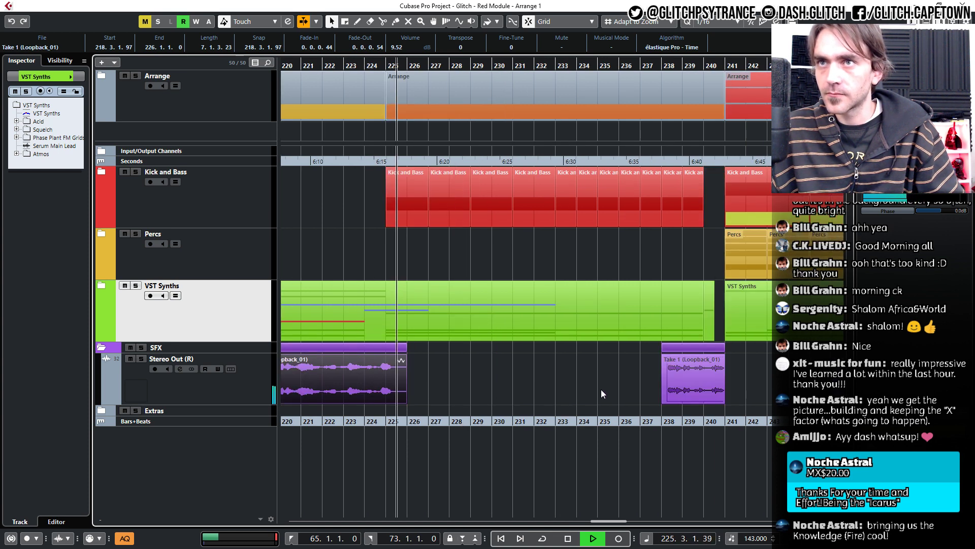
{"action": "scroll", "coordinate": [568, 388], "scroll_direction": "left", "scroll_amount": 3}
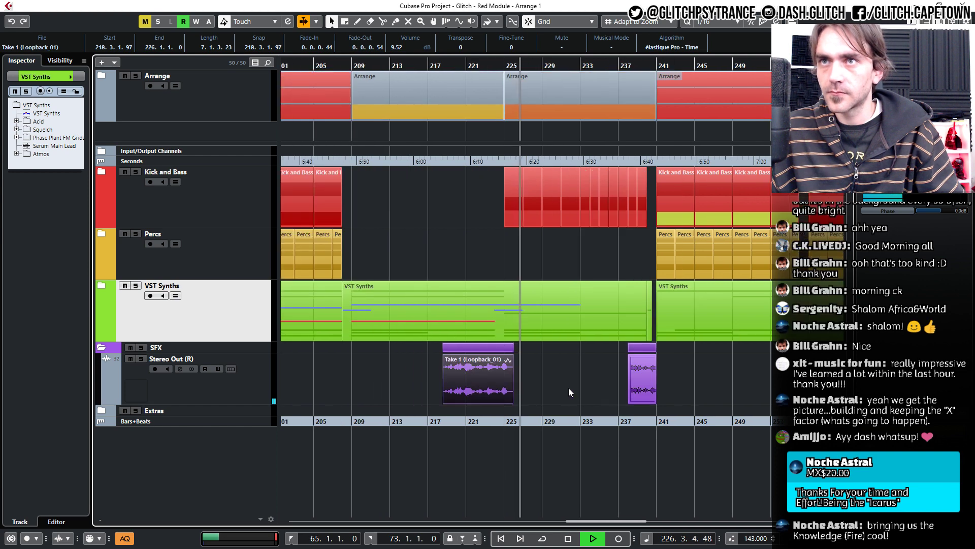
{"action": "left_click", "coordinate": [101, 348]}
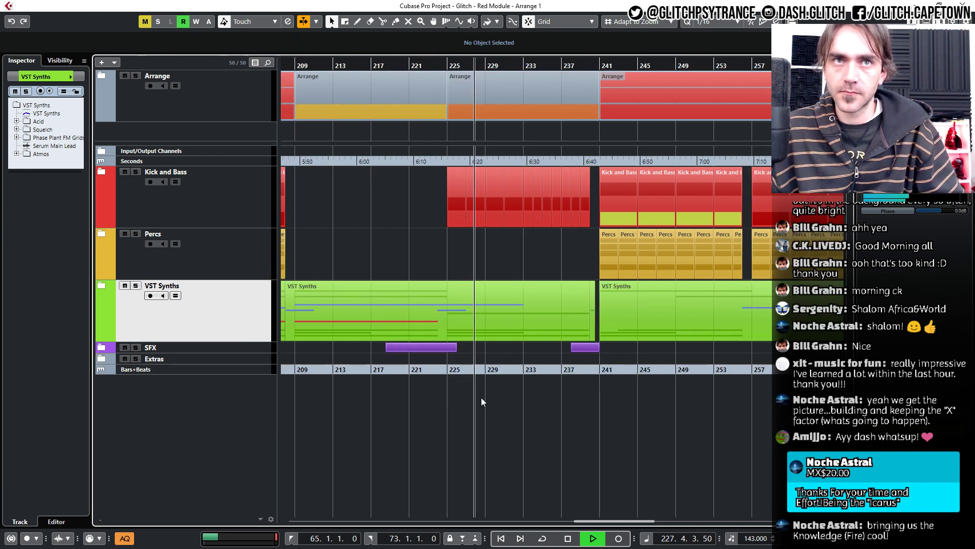
Fill bars 273 to 305 of Kick and Bass with repeated copies of the part at bar 241.
{"action": "scroll", "coordinate": [488, 403], "scroll_direction": "up", "scroll_amount": 2}
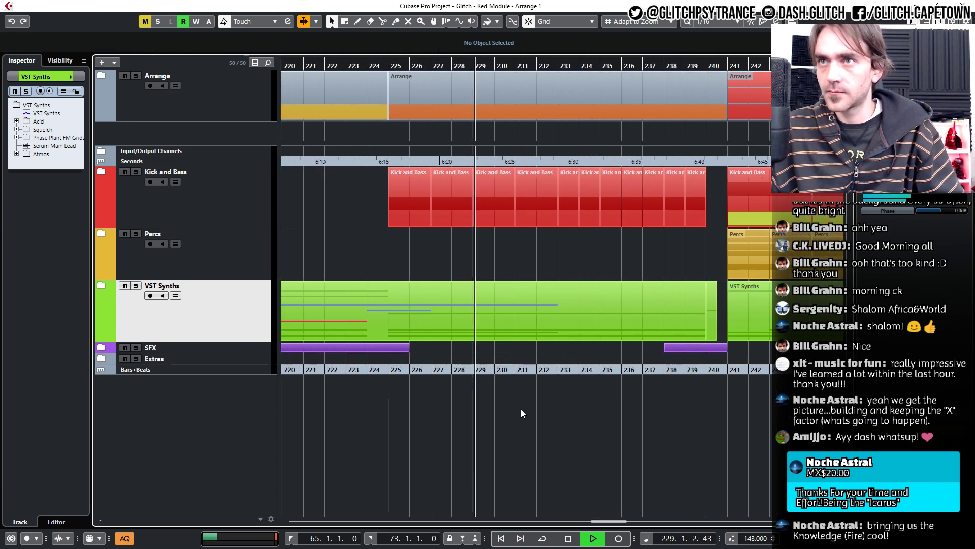
{"action": "scroll", "coordinate": [521, 410], "scroll_direction": "down", "scroll_amount": 1}
{"action": "scroll", "coordinate": [520, 409], "scroll_direction": "down", "scroll_amount": 4}
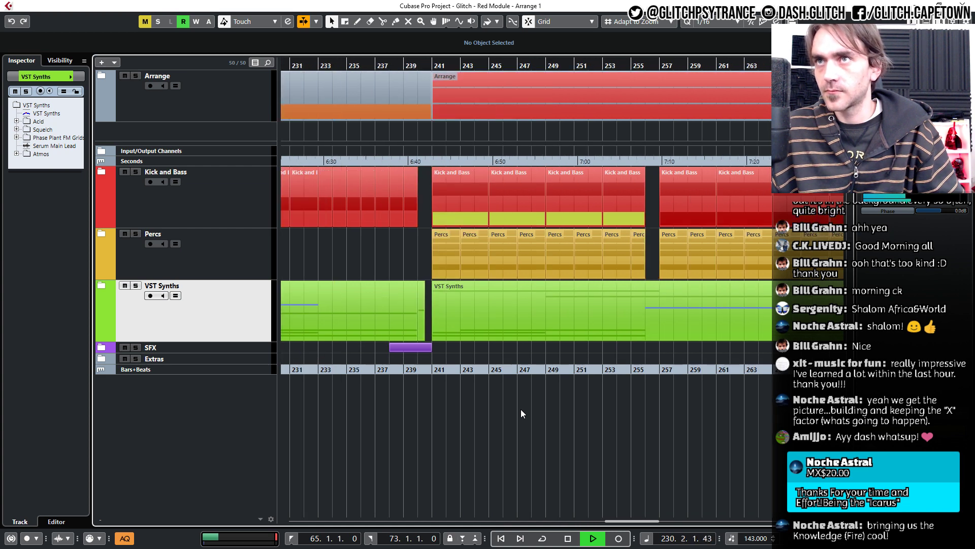
{"action": "scroll", "coordinate": [599, 416], "scroll_direction": "up", "scroll_amount": 1}
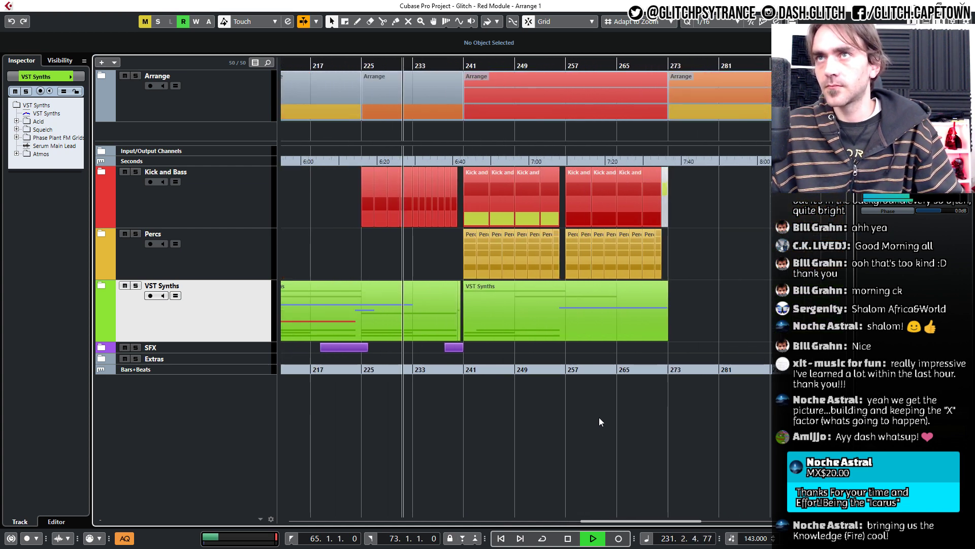
{"action": "scroll", "coordinate": [572, 412], "scroll_direction": "right", "scroll_amount": 2}
{"action": "mouse_move", "coordinate": [362, 224]}
{"action": "left_mouse_down"}
{"action": "mouse_move", "coordinate": [376, 205]}
{"action": "mouse_move", "coordinate": [568, 203]}
{"action": "mouse_move", "coordinate": [742, 221]}
{"action": "left_mouse_up"}
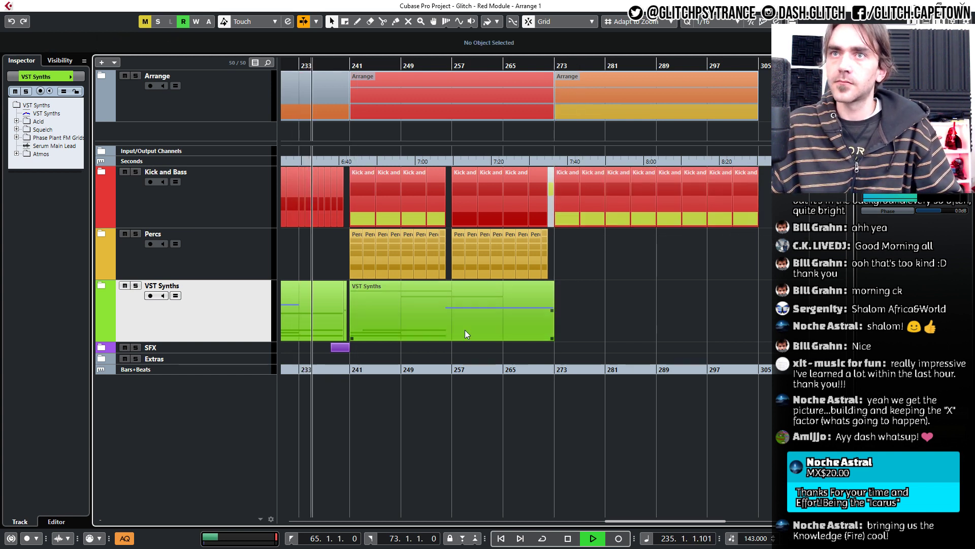
Expand the VST Synths folder and repeat the Serum Psychedelic-11 event three times from bar 265 on Stereo Out (R) 07.
{"action": "left_click", "coordinate": [99, 288]}
{"action": "scroll", "coordinate": [608, 355], "scroll_direction": "down", "scroll_amount": 5}
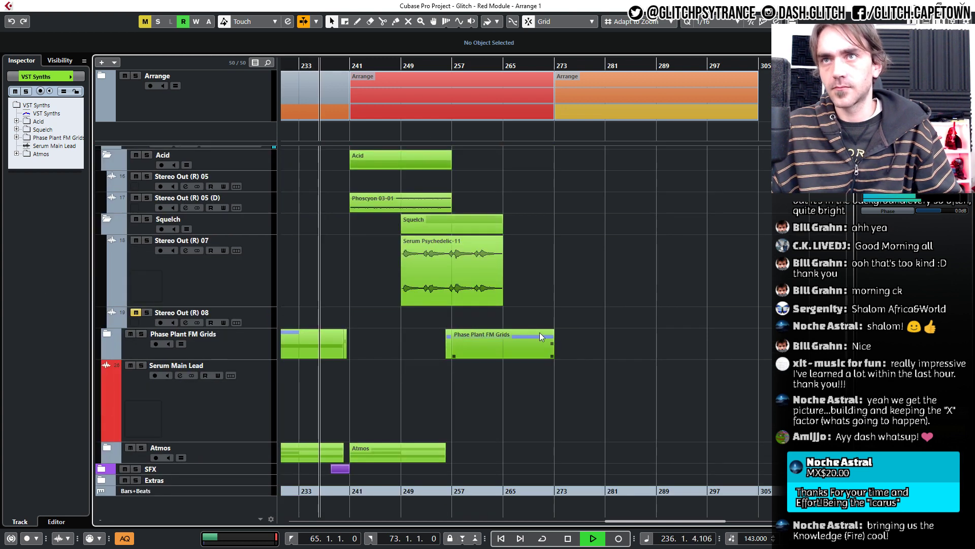
{"action": "left_click", "coordinate": [470, 282]}
{"action": "left_click_drag", "start_coordinate": [502, 270], "coordinate": [762, 351]}
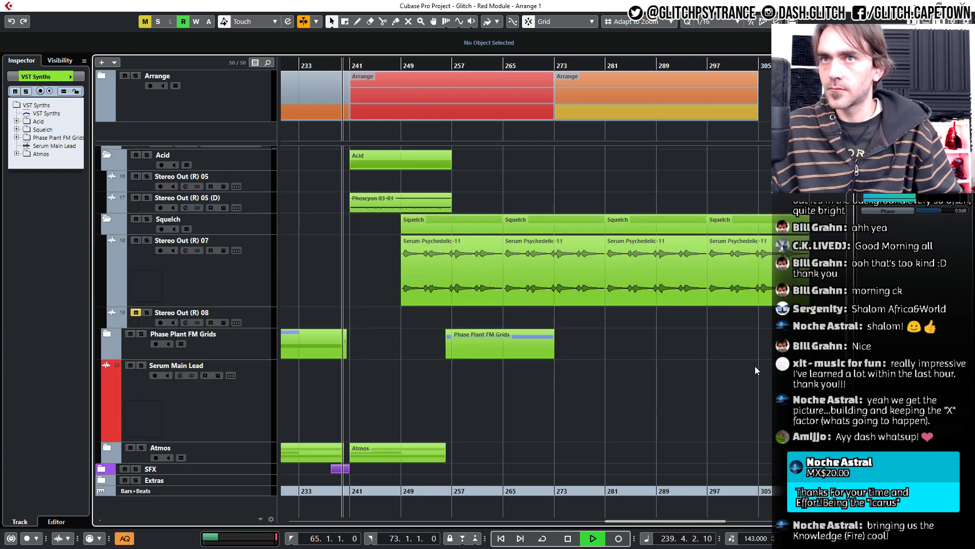
Expand the Phase Plant FM Grids folder and examine its clips from bar 225 to bar 273.
{"action": "scroll", "coordinate": [641, 354], "scroll_direction": "left", "scroll_amount": 3}
{"action": "scroll", "coordinate": [612, 344], "scroll_direction": "right", "scroll_amount": 2}
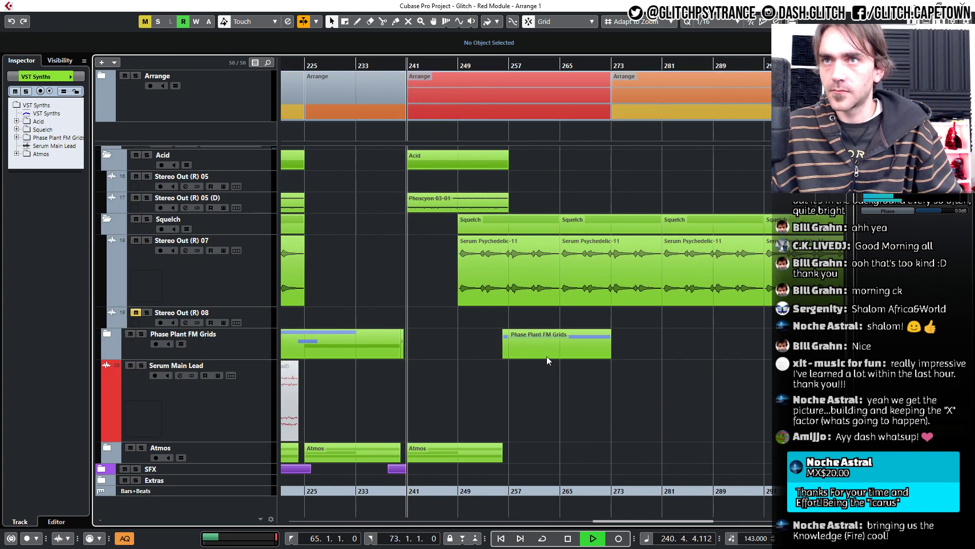
{"action": "left_click", "coordinate": [111, 331]}
{"action": "scroll", "coordinate": [552, 339], "scroll_direction": "down", "scroll_amount": 4}
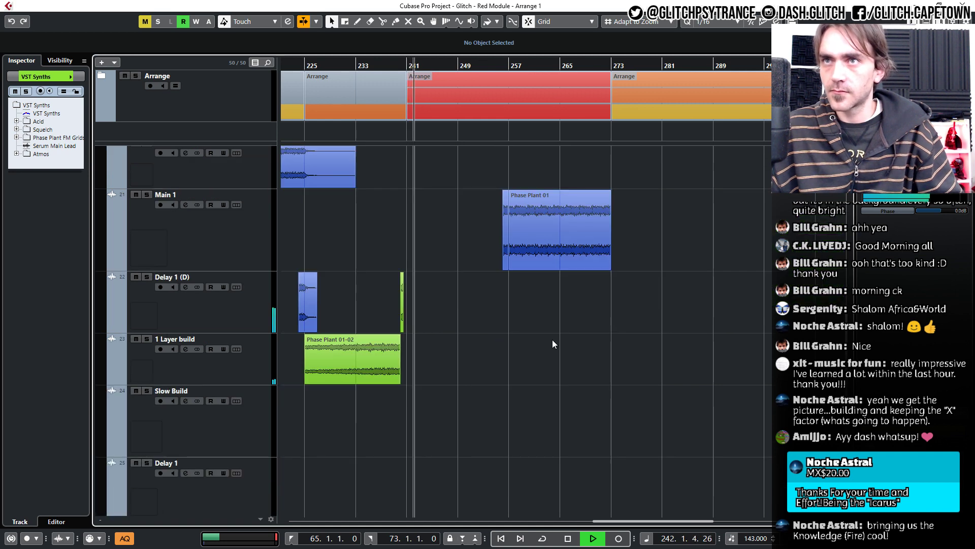
{"action": "scroll", "coordinate": [554, 344], "scroll_direction": "up", "scroll_amount": 4}
{"action": "scroll", "coordinate": [551, 377], "scroll_direction": "up", "scroll_amount": 4}
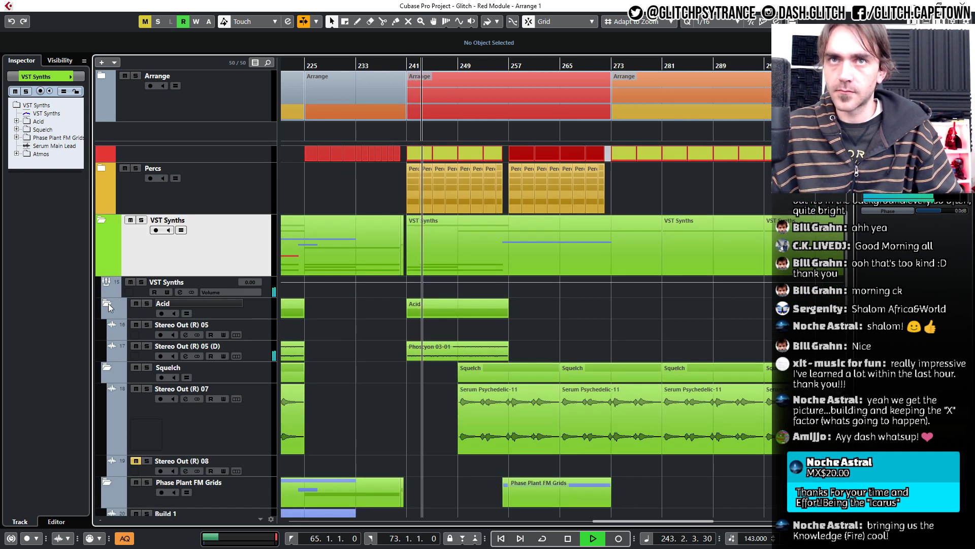
Collapse the Acid, Squelch and Phase Plant FM Grids folders inside VST Synths.
{"action": "left_click", "coordinate": [108, 304]}
{"action": "left_click", "coordinate": [107, 324]}
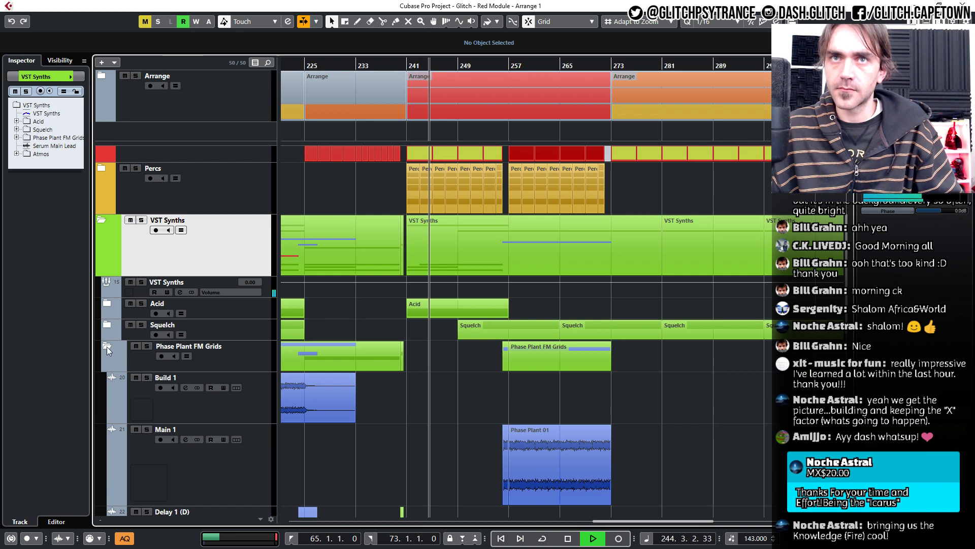
{"action": "left_click", "coordinate": [106, 346]}
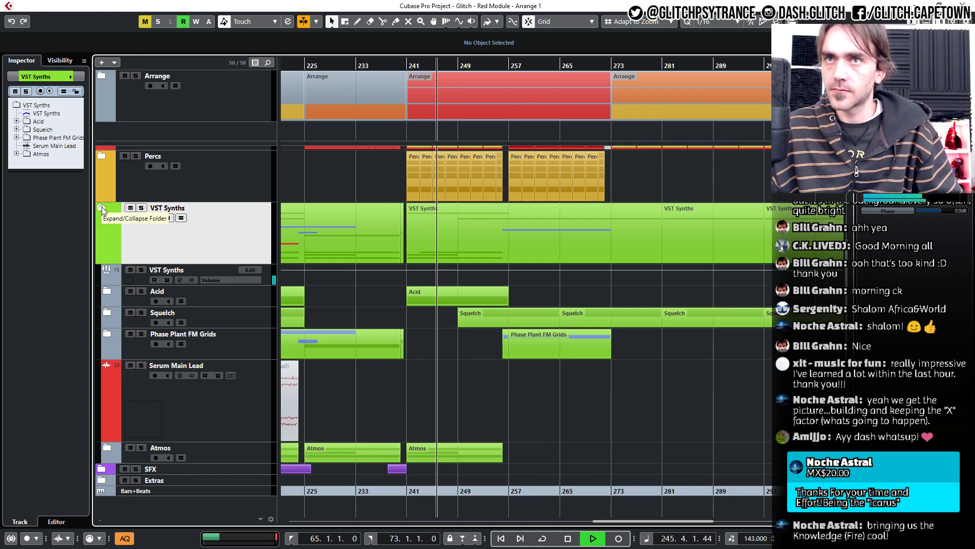
Expand the Phase Plant FM Grids folder, examine its tracks around bars 233 to 273 and select the Delay 1 (D) track.
{"action": "left_click", "coordinate": [108, 336]}
{"action": "scroll", "coordinate": [395, 379], "scroll_direction": "down", "scroll_amount": 3}
{"action": "scroll", "coordinate": [396, 383], "scroll_direction": "up", "scroll_amount": 3, "text": "ctrl"}
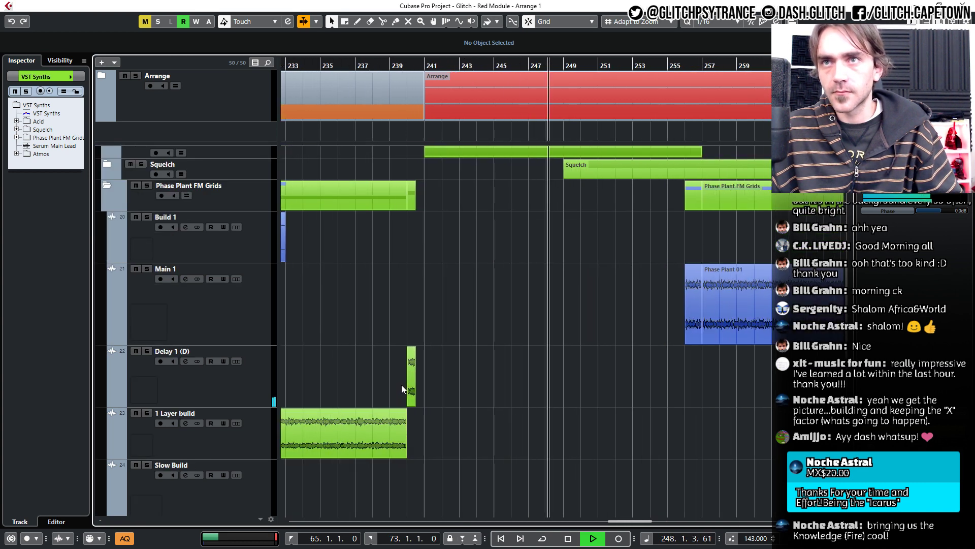
{"action": "scroll", "coordinate": [416, 402], "scroll_direction": "down", "scroll_amount": 5}
{"action": "scroll", "coordinate": [416, 403], "scroll_direction": "up", "scroll_amount": 1, "text": "ctrl"}
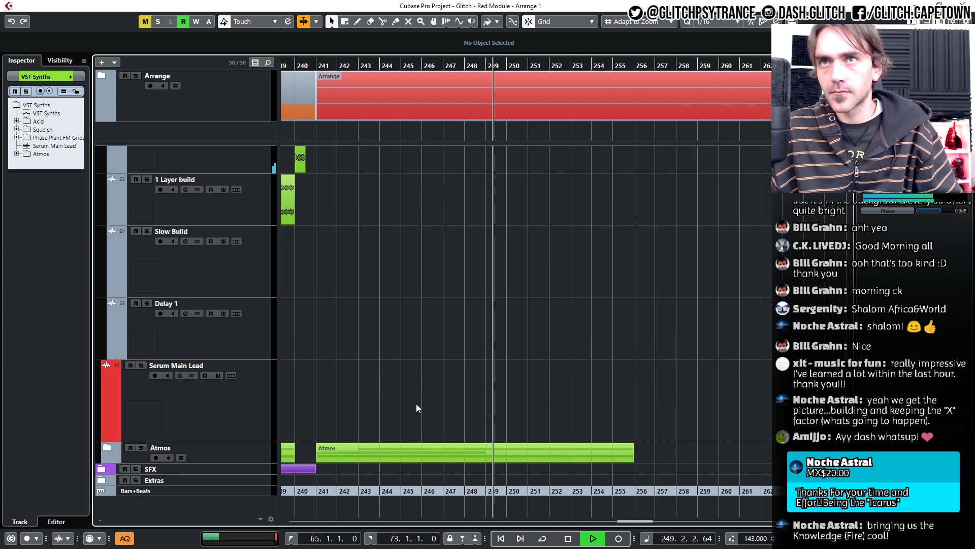
{"action": "scroll", "coordinate": [416, 403], "scroll_direction": "down", "scroll_amount": 3, "text": "ctrl"}
{"action": "scroll", "coordinate": [400, 370], "scroll_direction": "up", "scroll_amount": 5}
{"action": "left_click", "coordinate": [239, 352]}
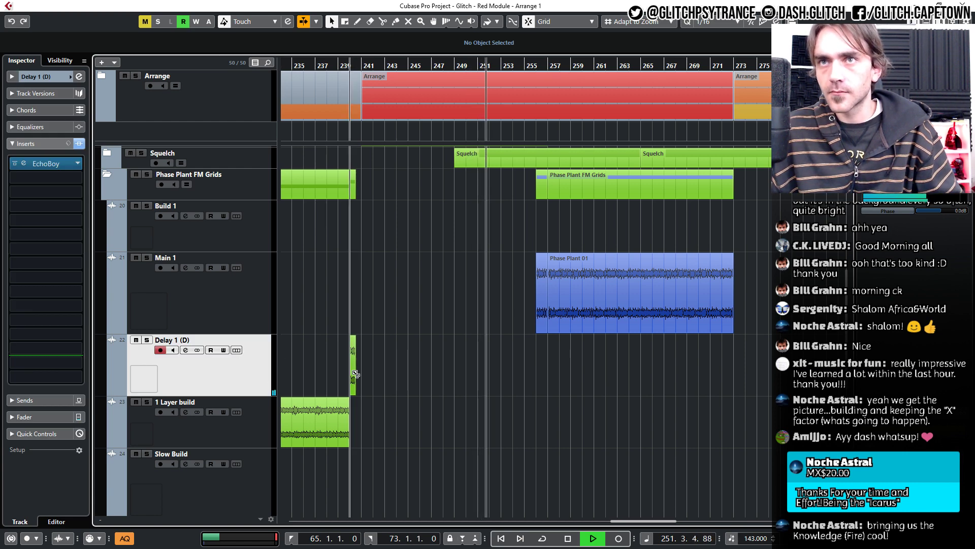
Collapse the Phase Plant FM Grids folder and its parent VST Synths folder.
{"action": "left_click", "coordinate": [107, 174]}
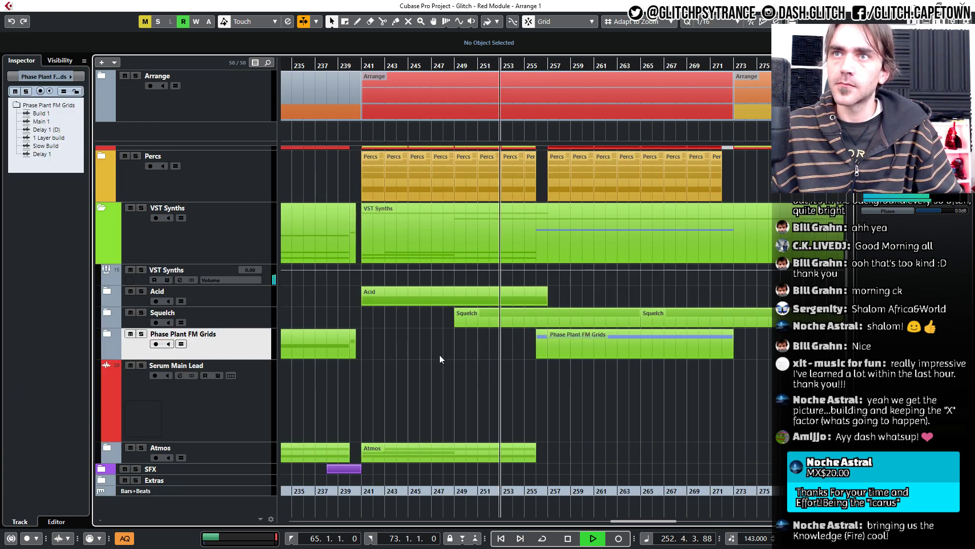
{"action": "left_click", "coordinate": [105, 206]}
{"action": "scroll", "coordinate": [548, 327], "scroll_direction": "down", "scroll_amount": 2, "text": "ctrl"}
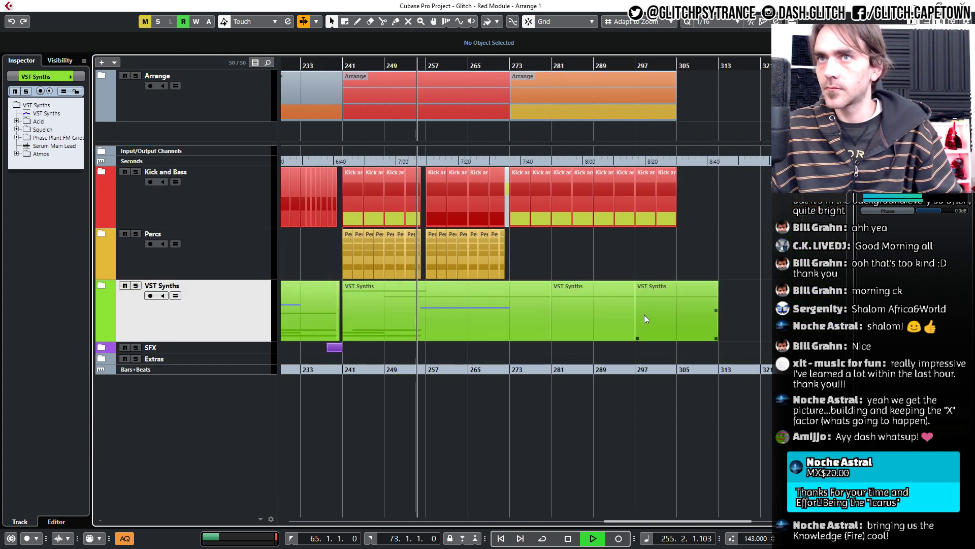
Examine the arrangement around bars 241 to 305 during playback and compare it with the track's earlier sections.
{"action": "scroll", "coordinate": [486, 303], "scroll_direction": "up", "scroll_amount": 2, "text": "ctrl"}
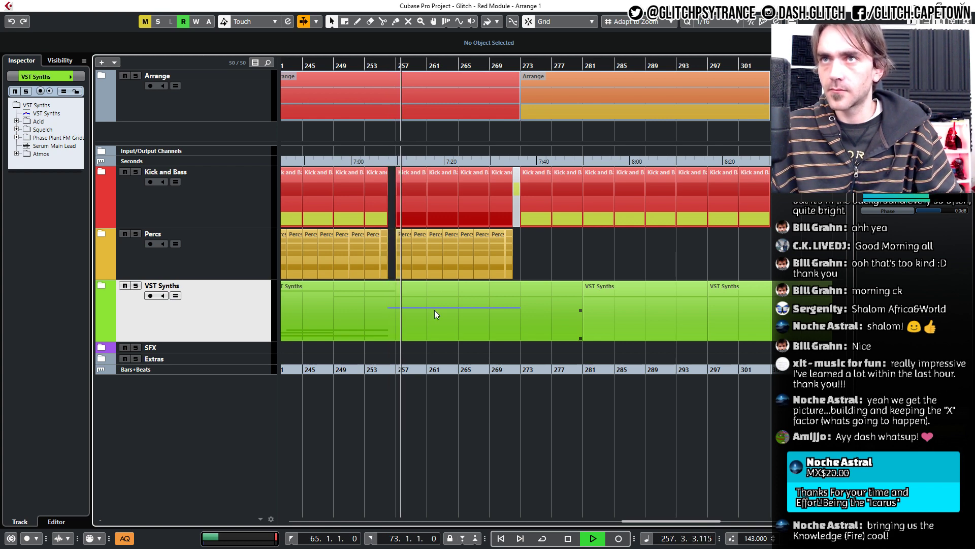
{"action": "scroll", "coordinate": [434, 310], "scroll_direction": "down", "scroll_amount": 2, "text": "ctrl"}
{"action": "scroll", "coordinate": [468, 430], "scroll_direction": "up", "scroll_amount": 2, "text": "shift"}
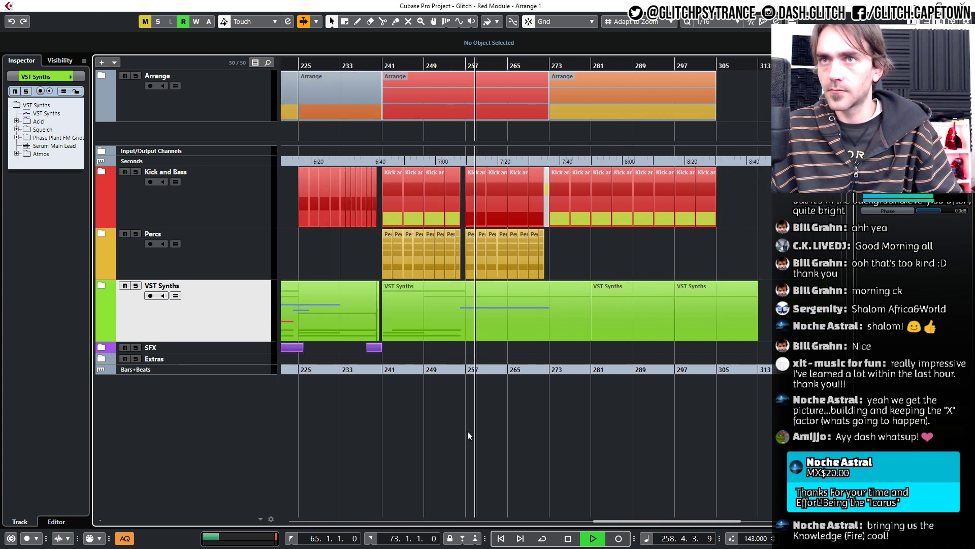
{"action": "scroll", "coordinate": [467, 431], "scroll_direction": "down", "scroll_amount": 2, "text": "ctrl"}
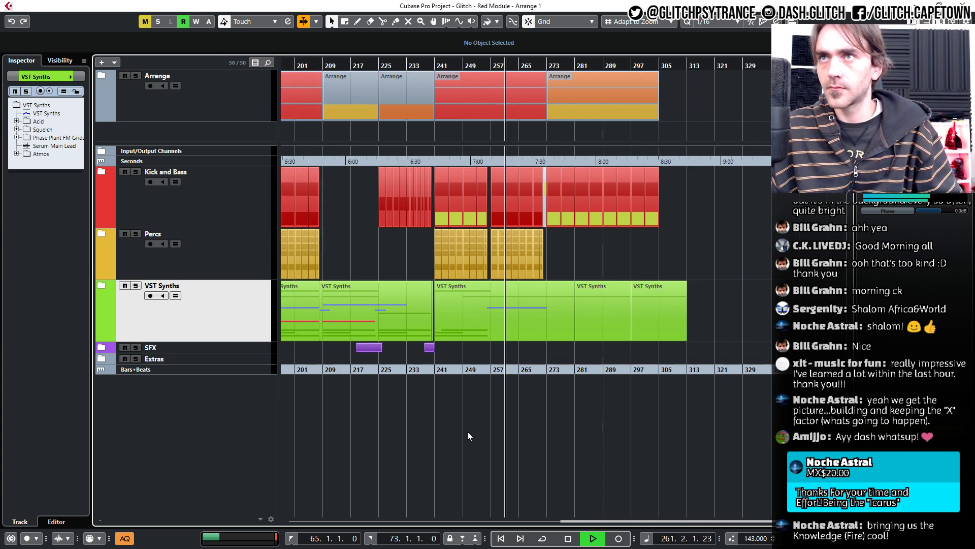
{"action": "scroll", "coordinate": [467, 431], "scroll_direction": "up", "scroll_amount": 1, "text": "ctrl"}
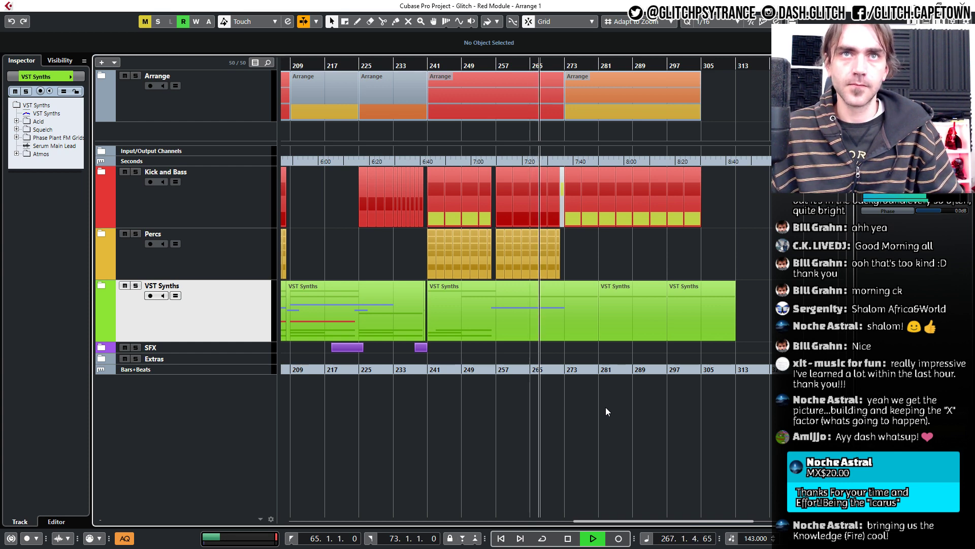
{"action": "scroll", "coordinate": [622, 411], "scroll_direction": "up", "scroll_amount": 2}
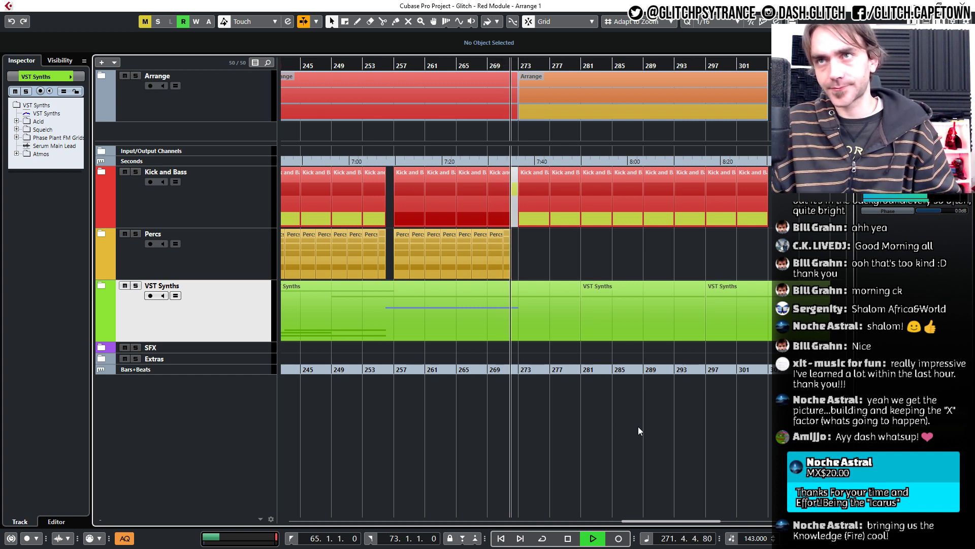
{"action": "scroll", "coordinate": [606, 450], "scroll_direction": "right", "scroll_amount": 3}
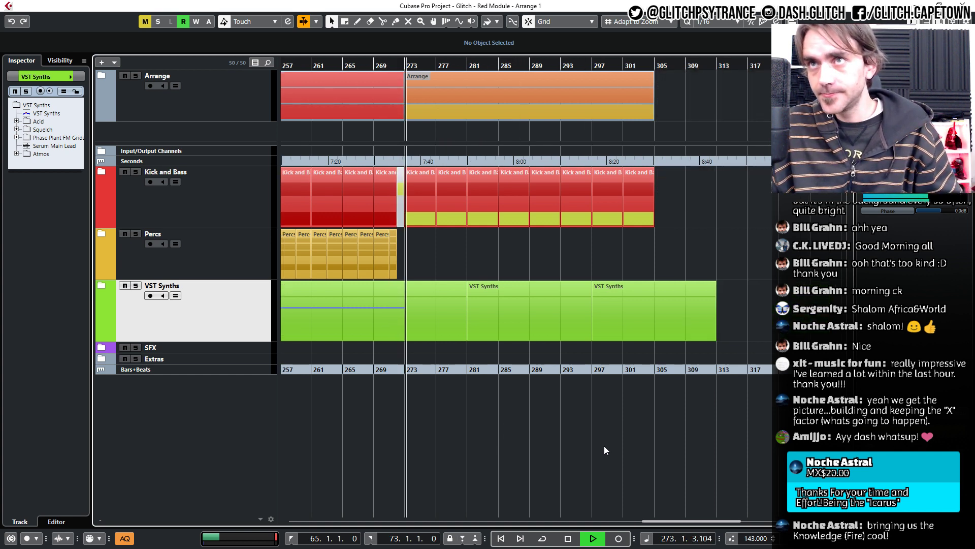
{"action": "scroll", "coordinate": [604, 446], "scroll_direction": "down", "scroll_amount": 2}
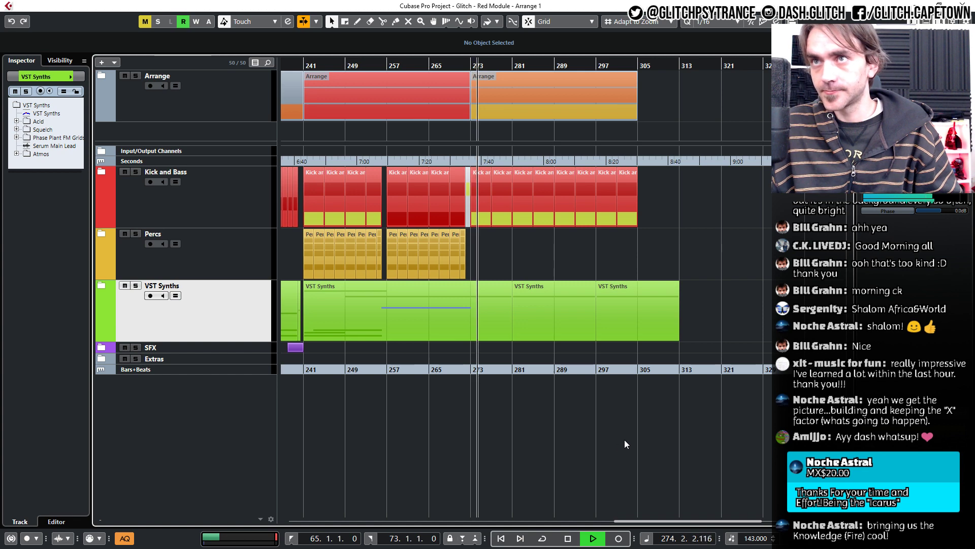
{"action": "scroll", "coordinate": [632, 434], "scroll_direction": "down", "scroll_amount": 4}
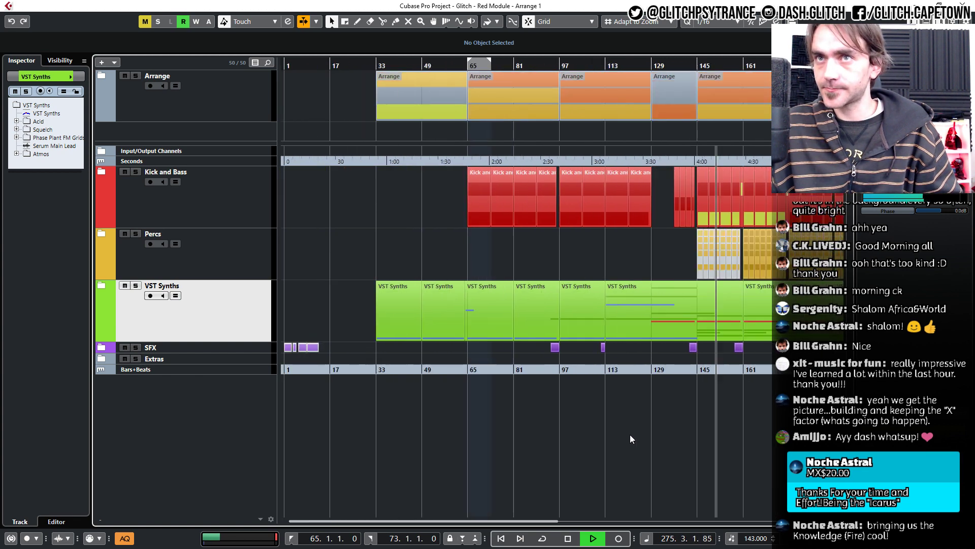
{"action": "scroll", "coordinate": [631, 436], "scroll_direction": "down", "scroll_amount": 3}
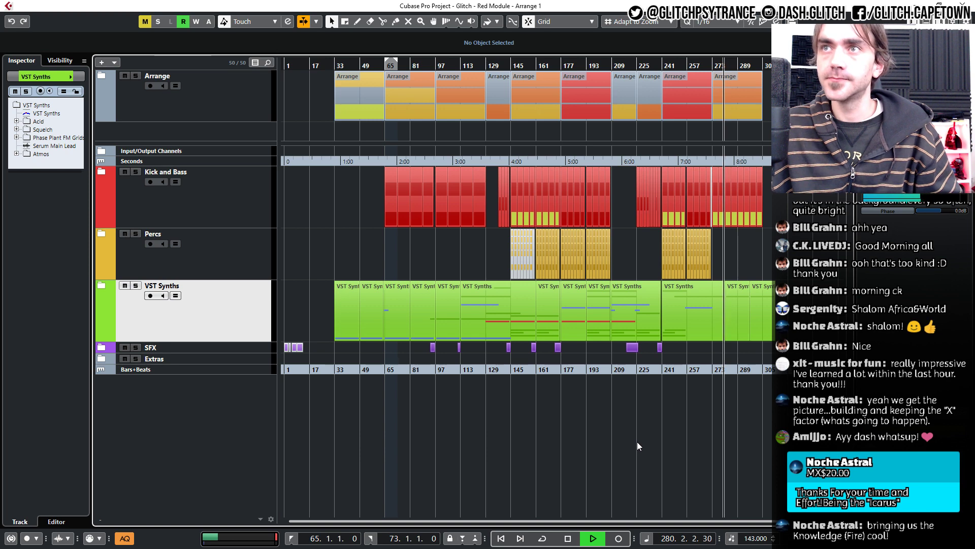
Stop playback and look over the arrangement from bar 1 to bar 241.
{"action": "key", "text": "space"}
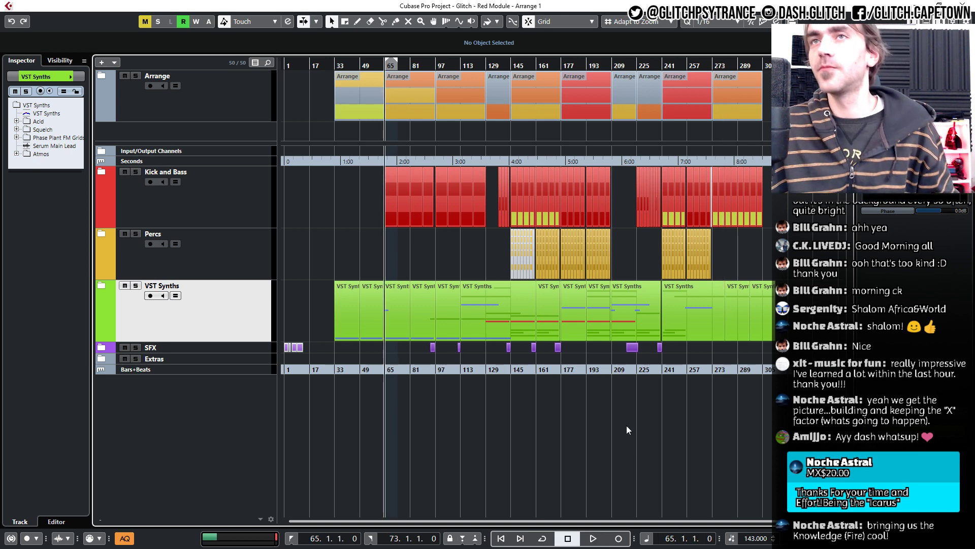
{"action": "scroll", "coordinate": [626, 426], "scroll_direction": "up", "scroll_amount": 4}
{"action": "scroll", "coordinate": [626, 426], "scroll_direction": "left", "scroll_amount": 3}
{"action": "scroll", "coordinate": [626, 426], "scroll_direction": "down", "scroll_amount": 3}
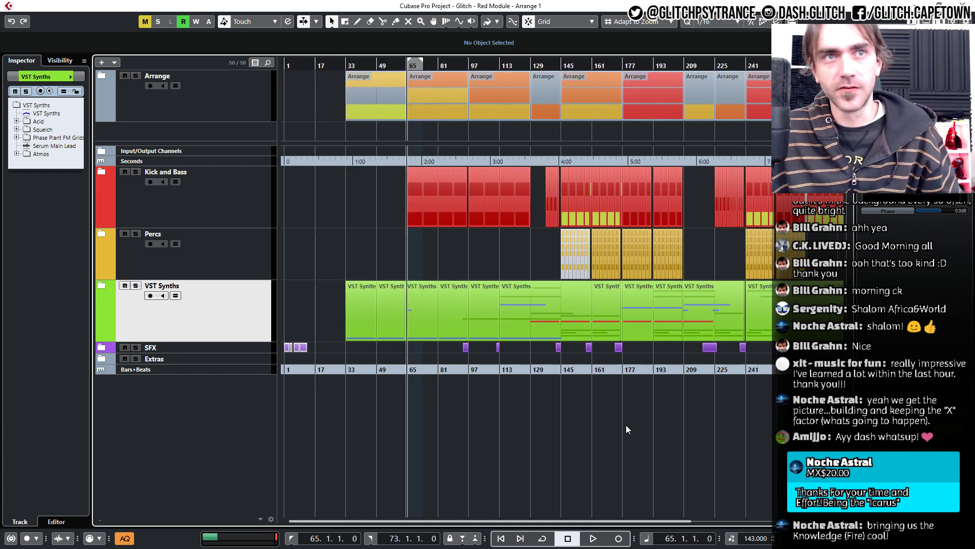